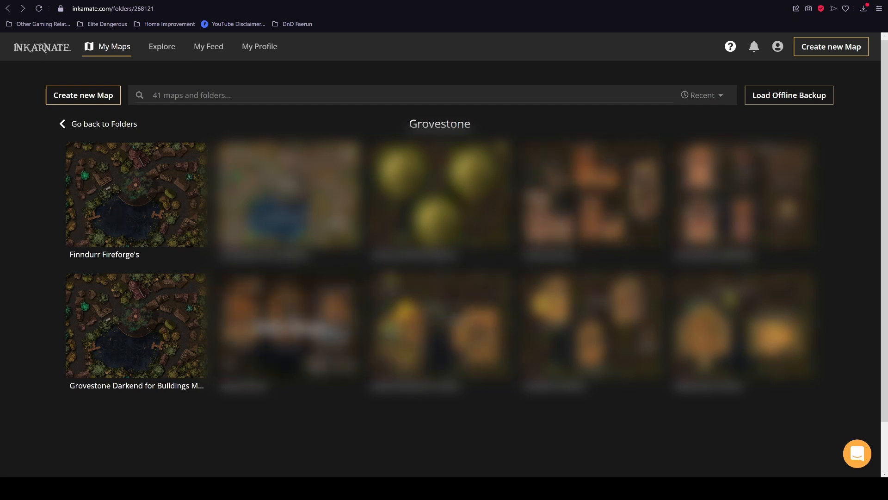
Step: Open the first map in the Grovestone folder, dismiss the browser recommendation, and activate the Select tool
left_click(144, 198)
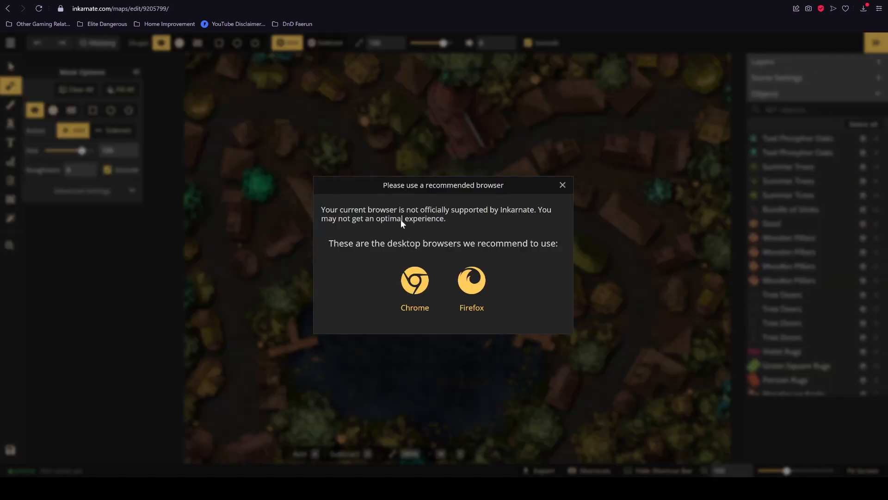
left_click(562, 185)
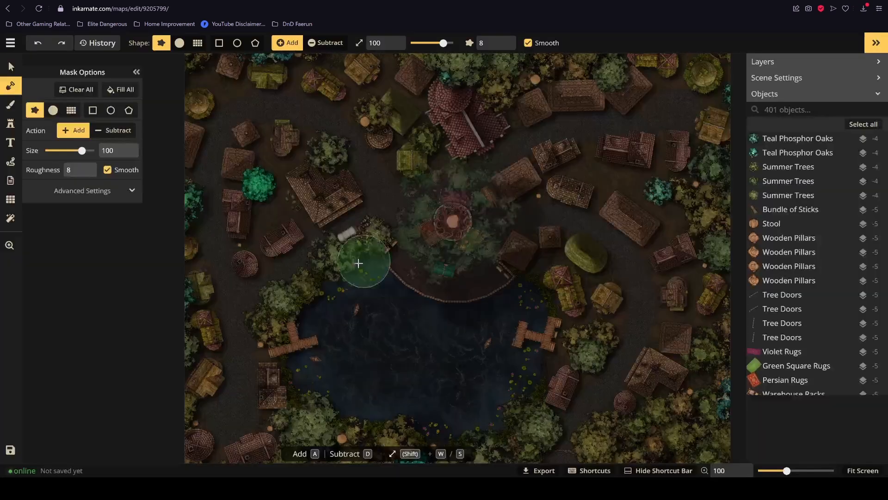
scroll(404, 292, "down", 1)
scroll(463, 303, "down", 1)
key("v")
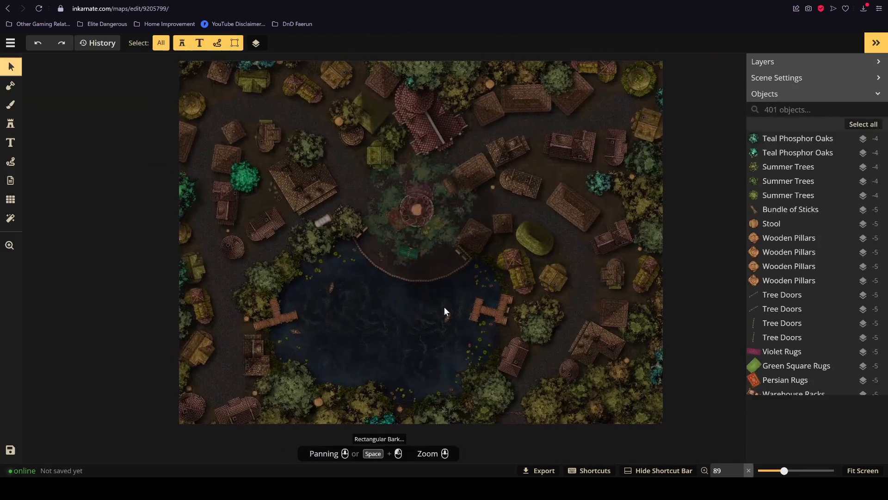
Step: Delete the two orange tree stump tables among the trees on either side of the large red-roofed building in the map's upper part
scroll(426, 309, "up", 1)
scroll(380, 326, "down", 1)
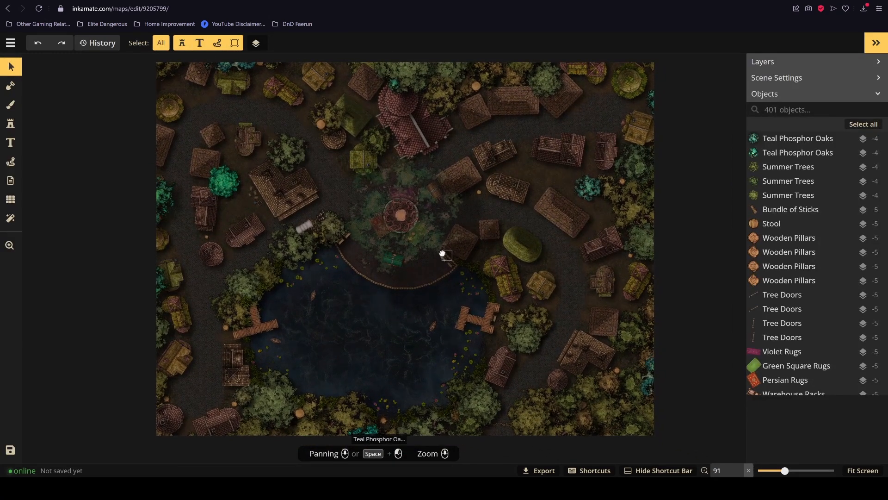
scroll(440, 251, "down", 1)
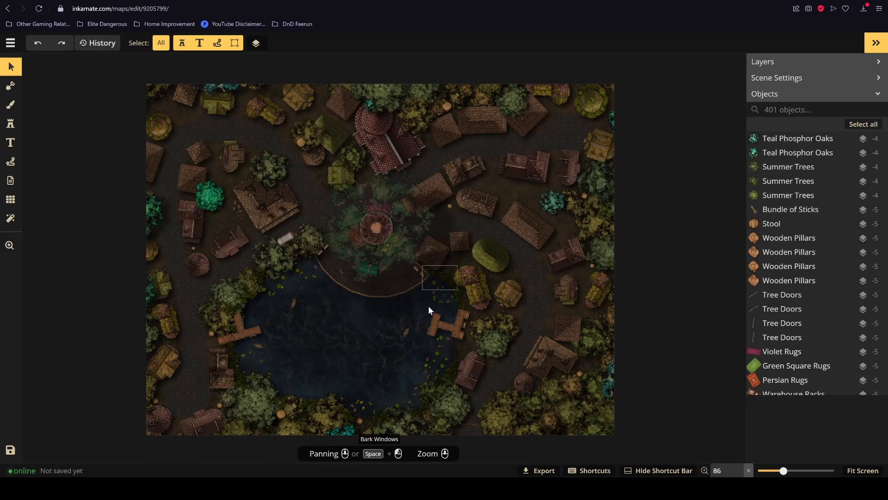
scroll(343, 316, "up", 1)
left_click_drag(344, 317, 346, 338)
left_click_drag(366, 387, 371, 348)
scroll(370, 348, "down", 2)
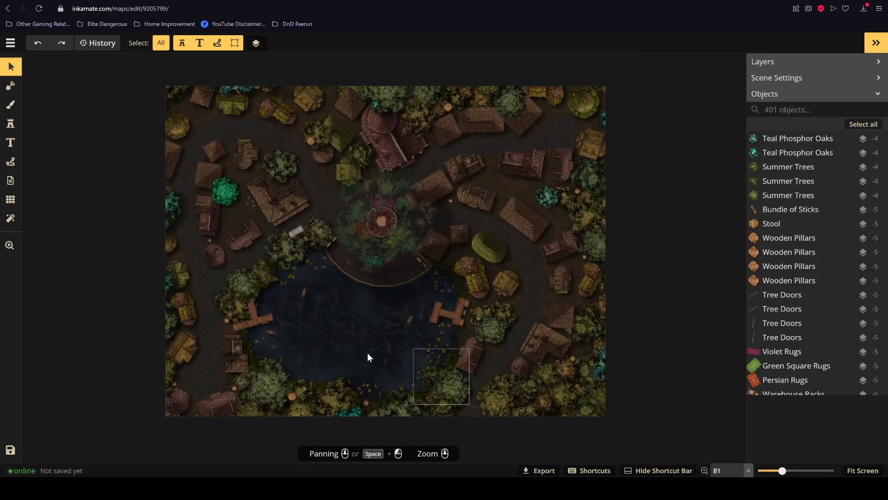
left_click(312, 142)
key("Delete")
left_click(450, 107)
key("Delete")
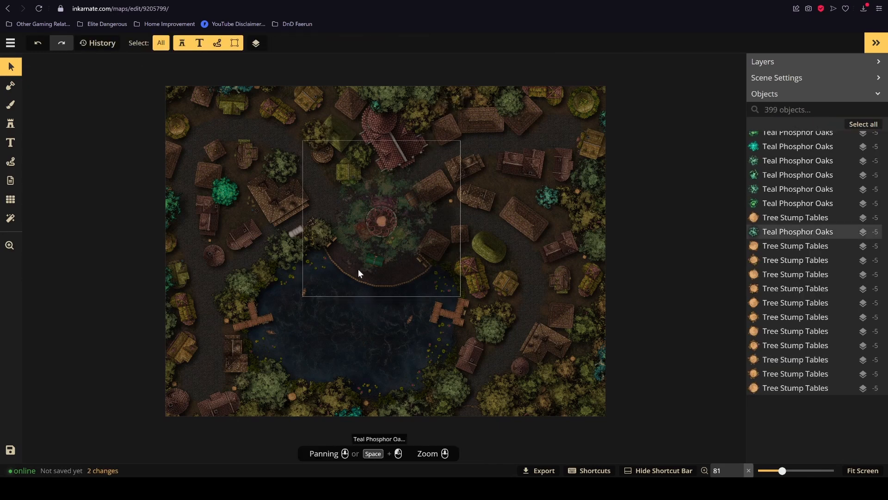
Step: Examine the village layout and the slate-roofed buildings around the lake
scroll(258, 290, "up", 2)
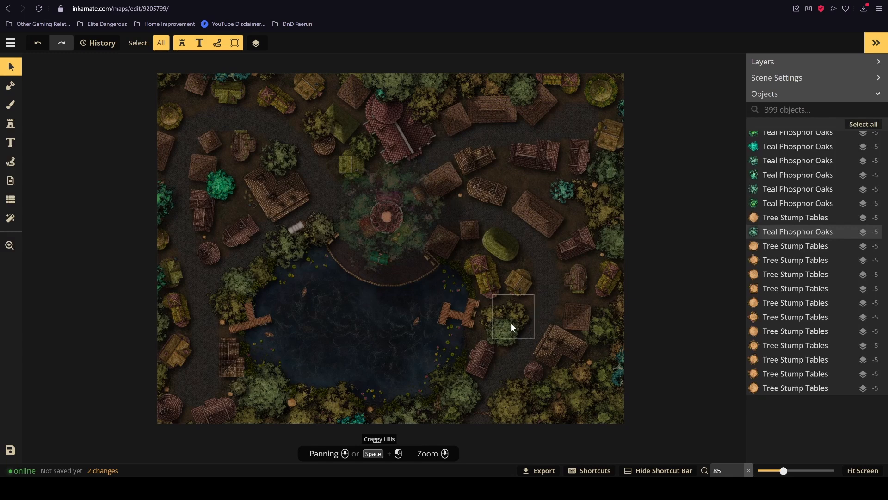
left_click_drag(330, 322, 308, 320)
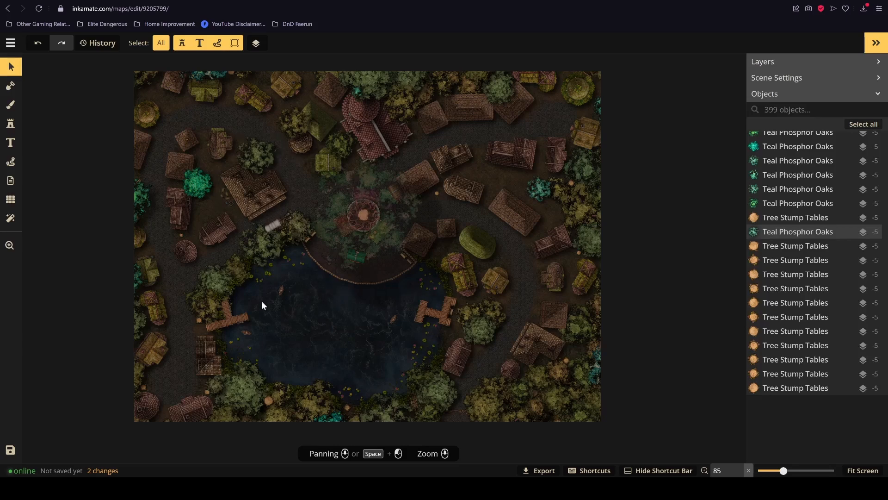
mouse_move(301, 318)
left_mouse_down()
mouse_move(299, 340)
mouse_move(311, 317)
mouse_move(301, 338)
mouse_move(304, 323)
left_mouse_up()
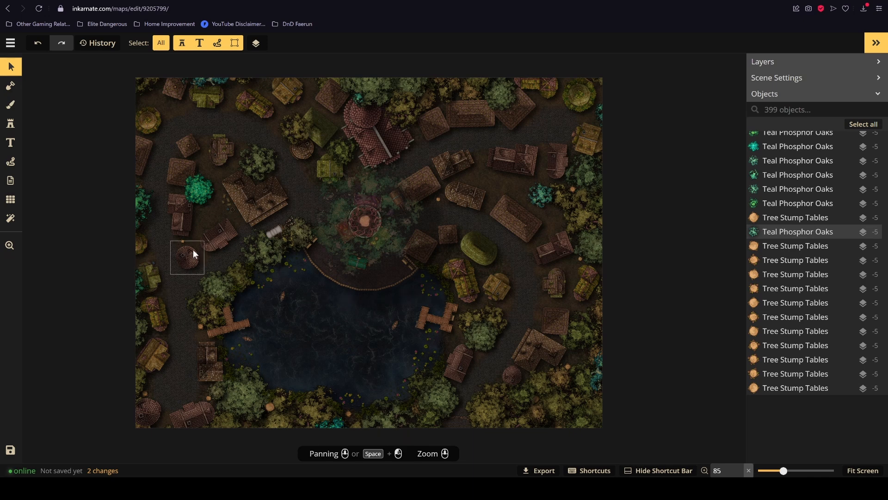
left_click(452, 372)
left_click(294, 314)
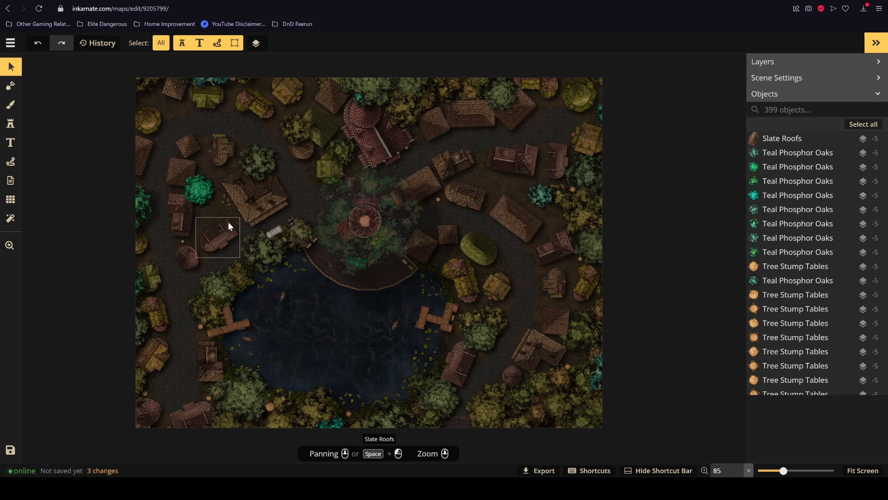
left_click(230, 234)
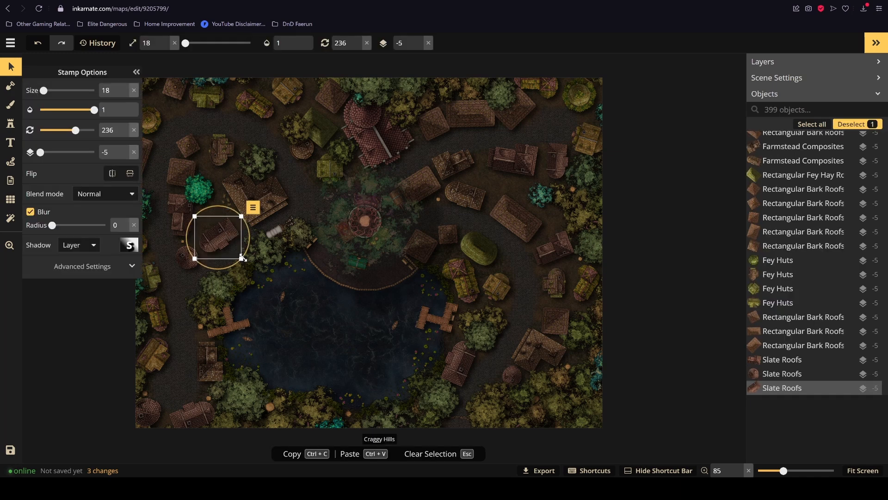
left_click(334, 319)
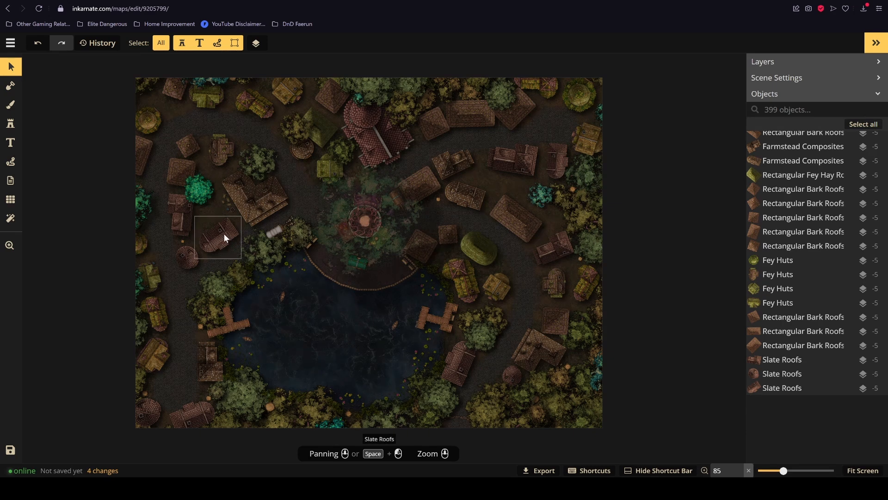
Step: Select every object on the map and blur them all with a radius of 36
scroll(359, 334, "down", 2)
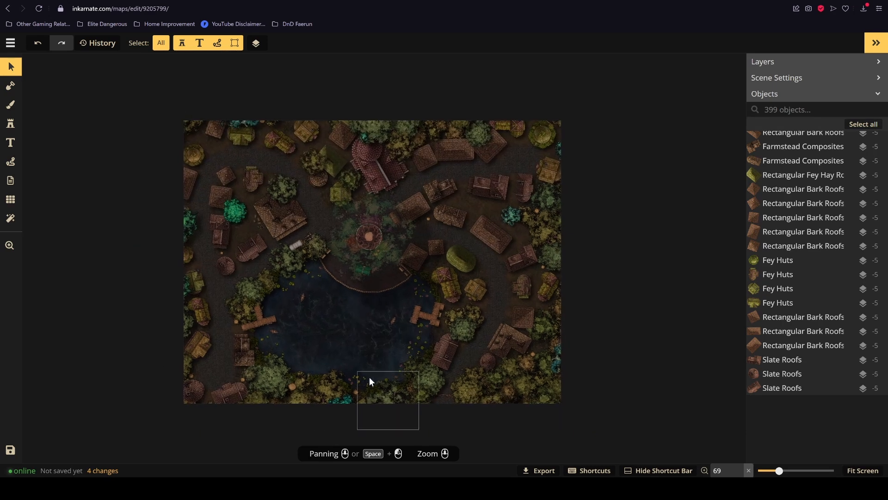
scroll(357, 354, "up", 1)
left_click_drag(356, 355, 332, 354)
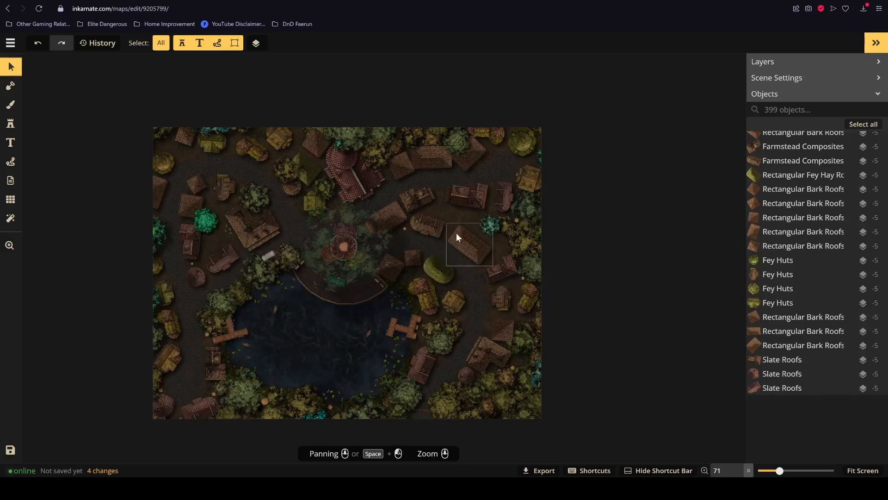
left_click_drag(267, 295, 278, 282)
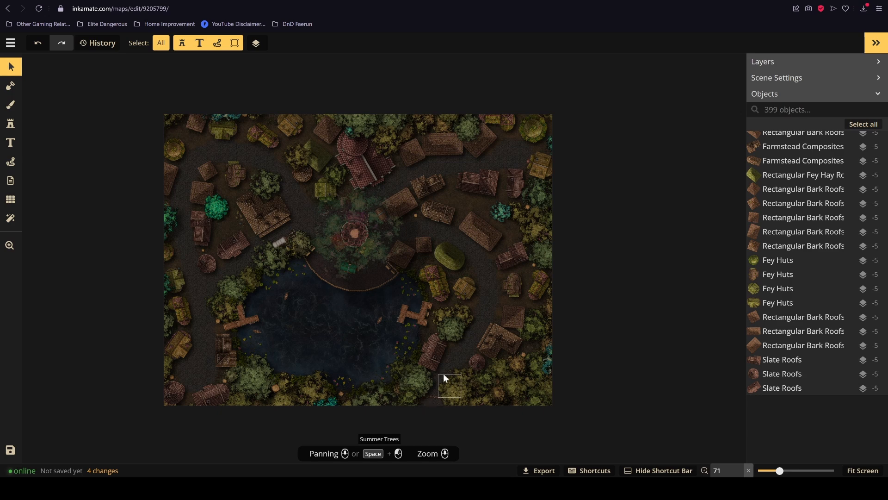
scroll(432, 384, "down", 1)
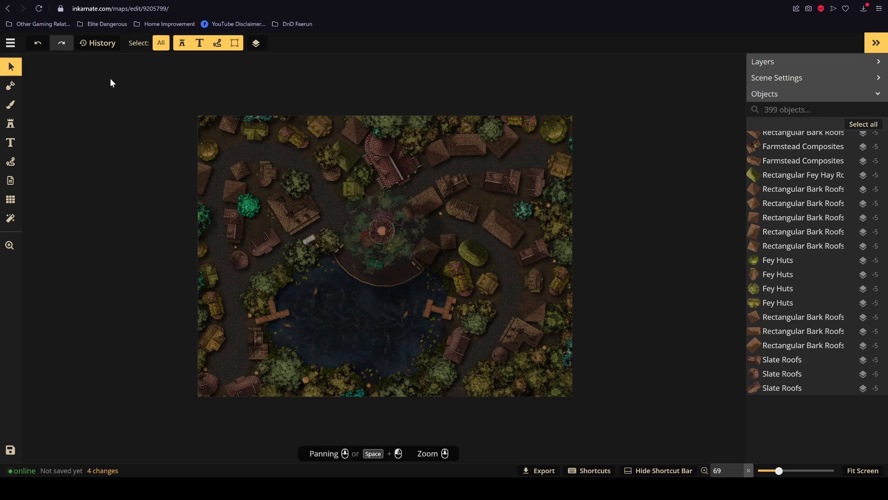
left_click_drag(142, 82, 601, 400)
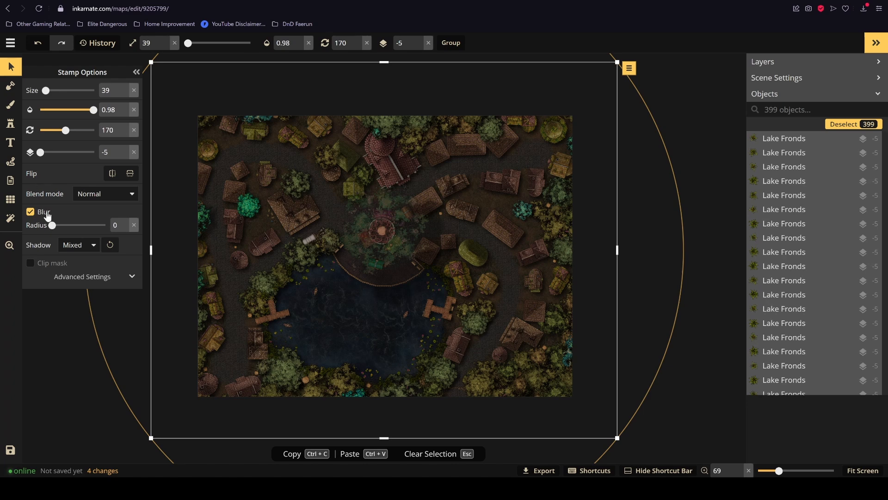
left_click_drag(52, 224, 78, 226)
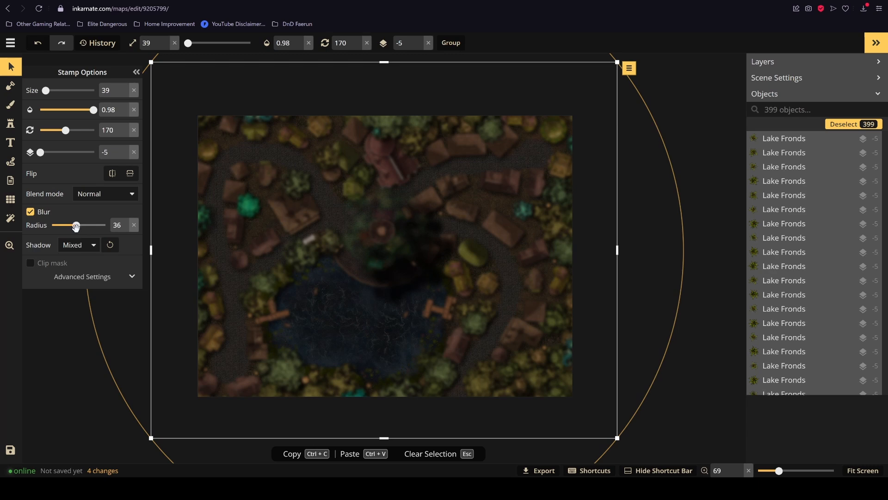
left_click(51, 351)
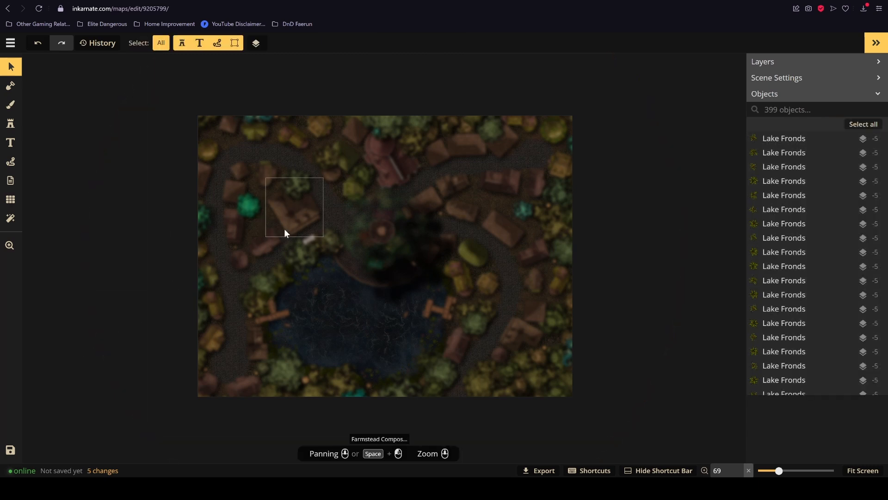
Step: Turn off the blur for the slate roof northwest of the lake and set its size to 23
left_click(269, 251)
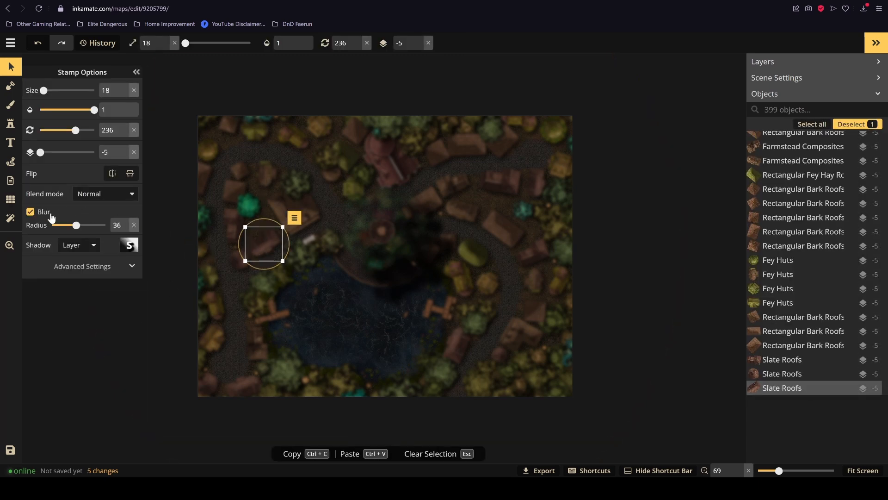
left_click(37, 213)
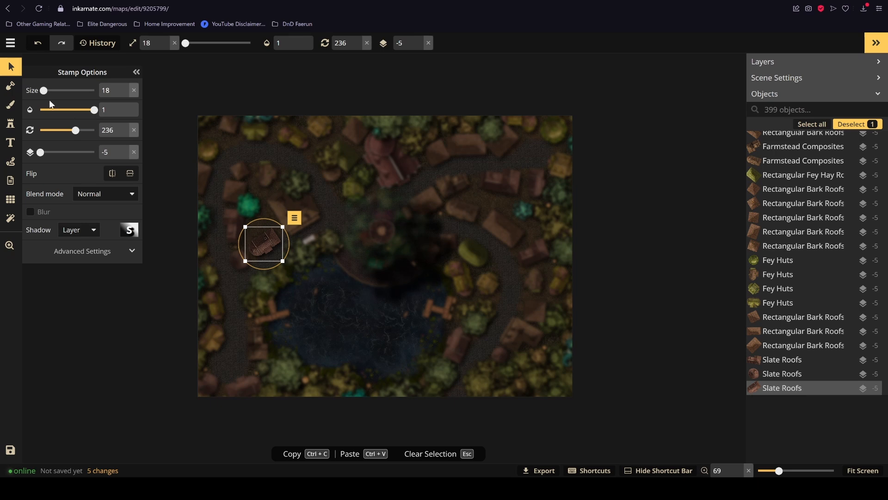
left_click_drag(43, 90, 44, 90)
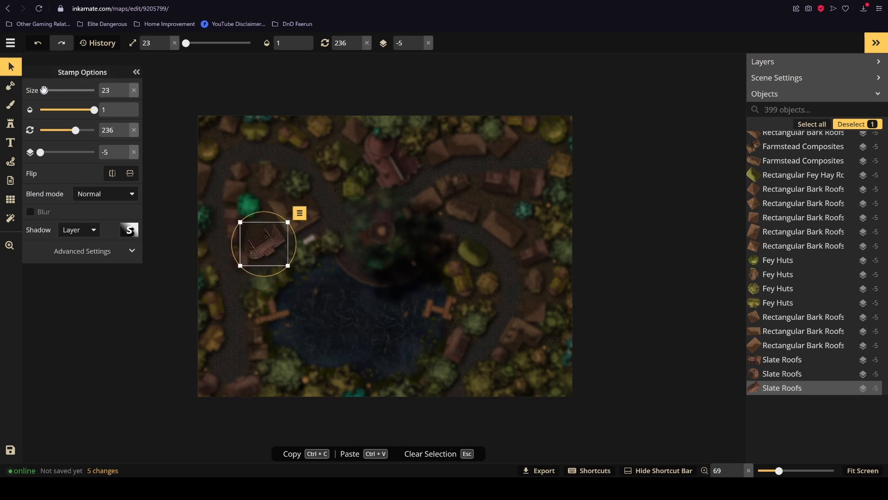
left_click_drag(262, 236, 263, 236)
Step: Reset the unblurred slate roof's brightness filter to 100 and clear the selection
left_click(86, 259)
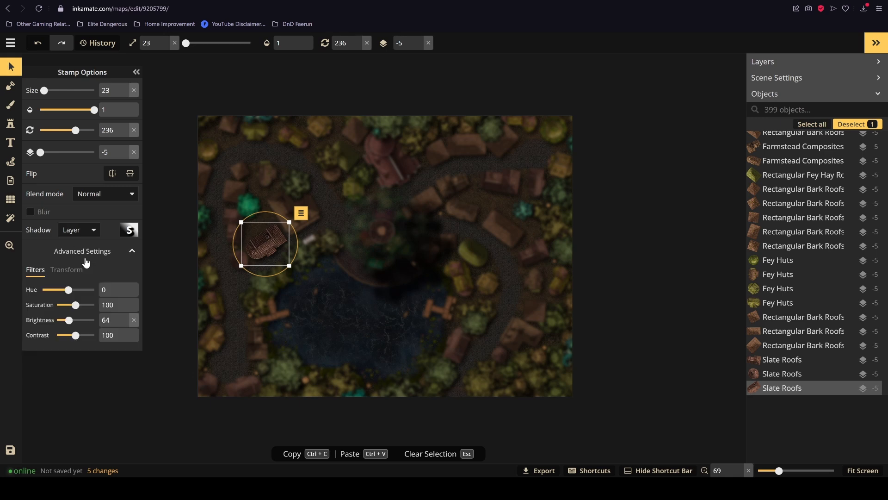
left_click(134, 319)
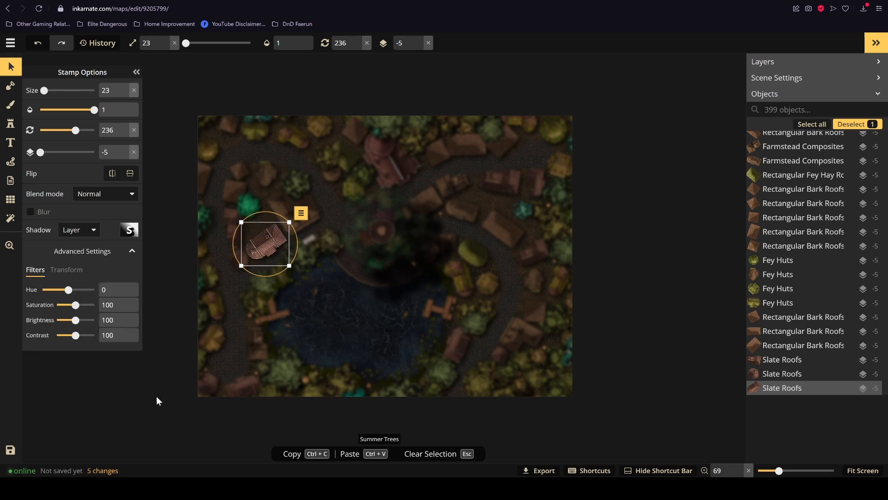
key("Escape")
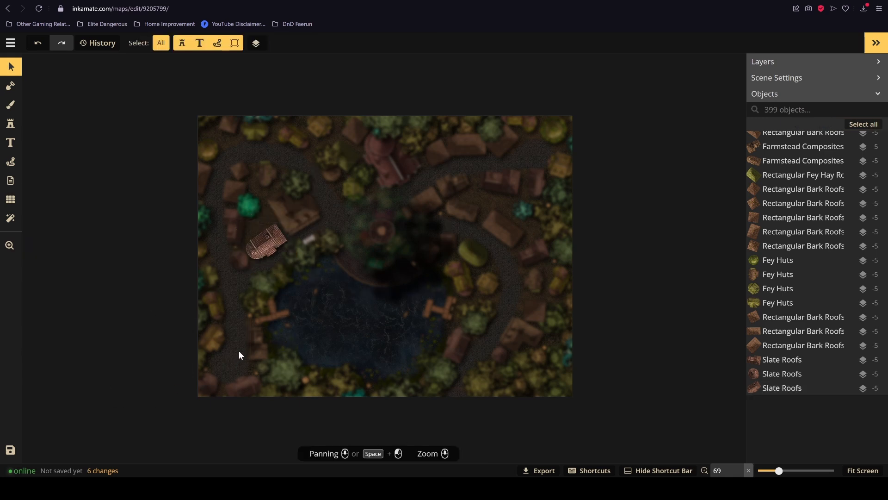
Step: Duplicate the brightened slate roof and place the copy just below the original, near the lake's northwest shore
left_click(266, 242)
key("ctrl+c")
key("ctrl+v")
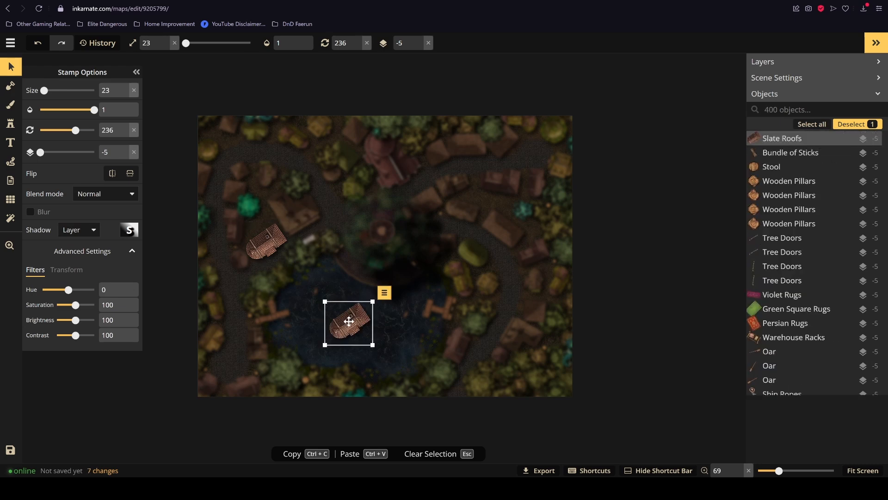
scroll(349, 321, "down", 3)
left_click_drag(349, 321, 284, 258)
scroll(284, 299, "up", 3)
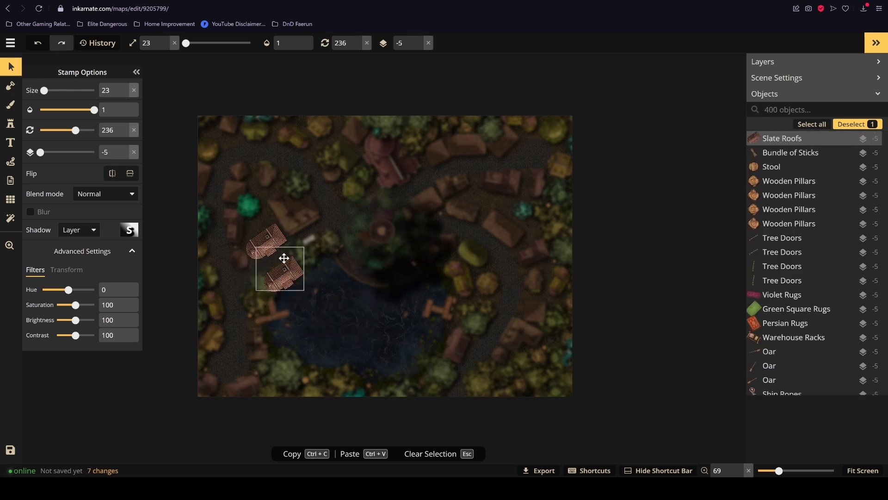
Step: Enlarge the slate roof copy to size 113 and rotate it to 270, placing it over the lower-left part of the map
scroll(284, 258, "up", 8)
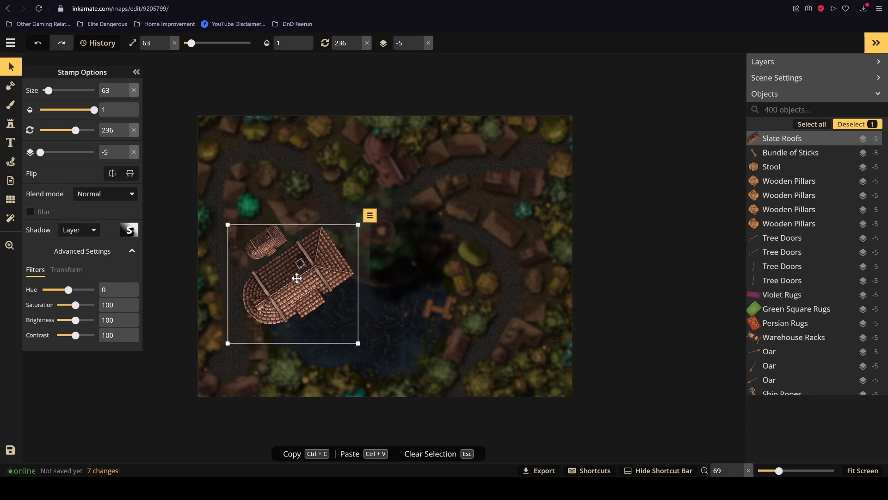
scroll(296, 278, "down", 5)
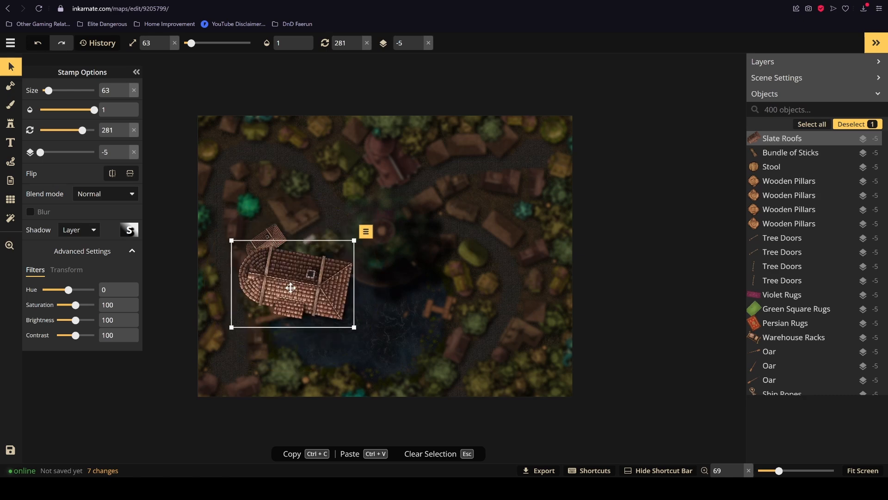
left_click_drag(290, 288, 311, 329)
scroll(299, 308, "up", 2)
left_click(133, 136)
scroll(303, 299, "up", 6)
scroll(307, 324, "up", 6)
scroll(307, 324, "up", 4)
left_click(314, 330)
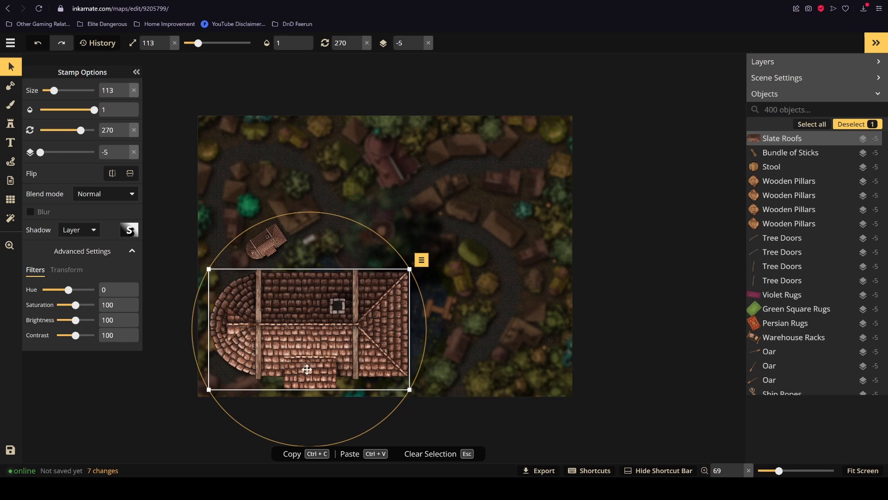
Step: Adjust the large slate roof to size 118 over the map's lower-left area and move it to layer -2
left_click_drag(308, 336, 307, 333)
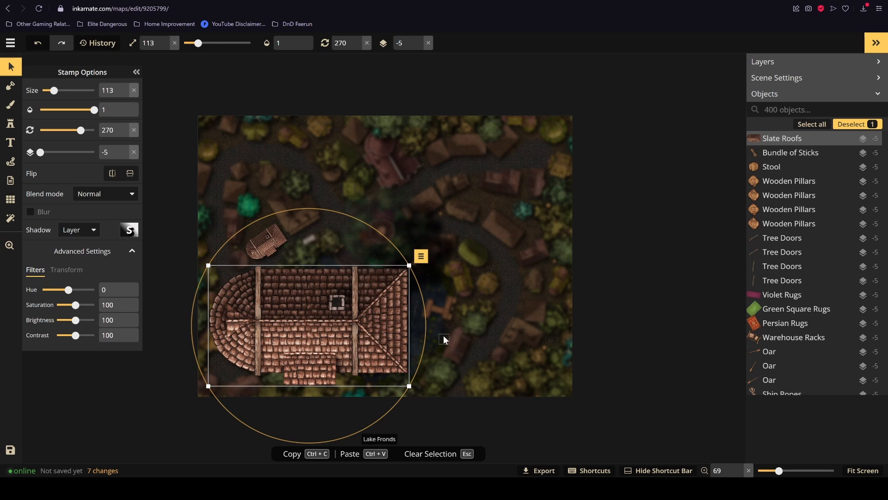
left_click_drag(297, 318, 270, 305)
scroll(275, 305, "up", 5)
mouse_move(320, 339)
left_mouse_down()
mouse_move(310, 341)
mouse_move(331, 339)
mouse_move(323, 338)
left_mouse_up()
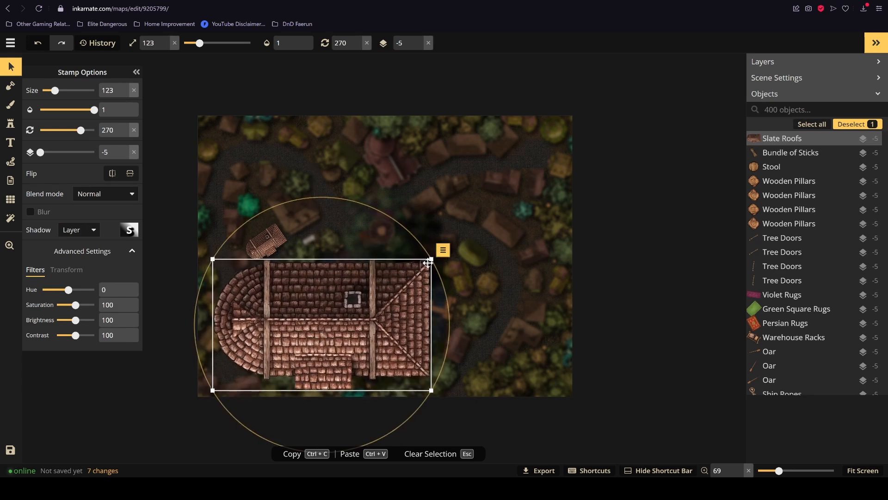
mouse_move(431, 259)
left_mouse_down()
mouse_move(562, 123)
mouse_move(394, 278)
mouse_move(431, 245)
mouse_move(424, 249)
mouse_move(436, 254)
left_mouse_up()
scroll(344, 318, "down", 2)
left_click_drag(348, 319, 335, 323)
scroll(335, 326, "up", 1)
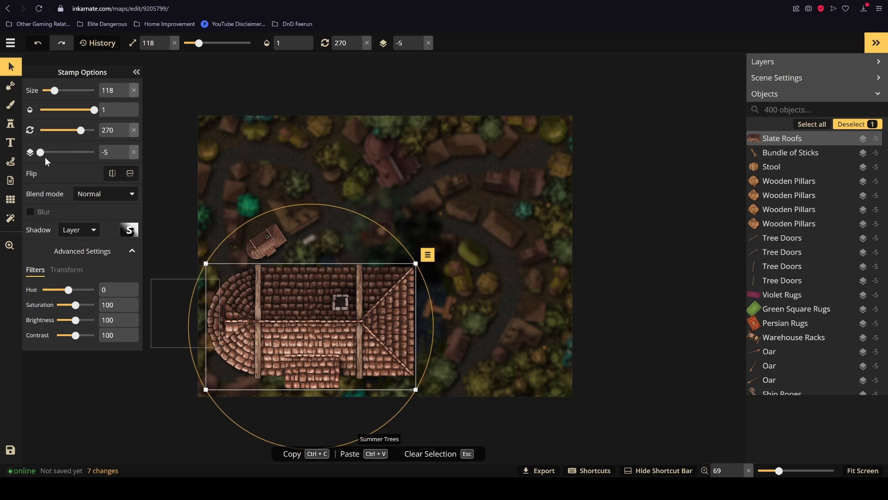
left_click(58, 157)
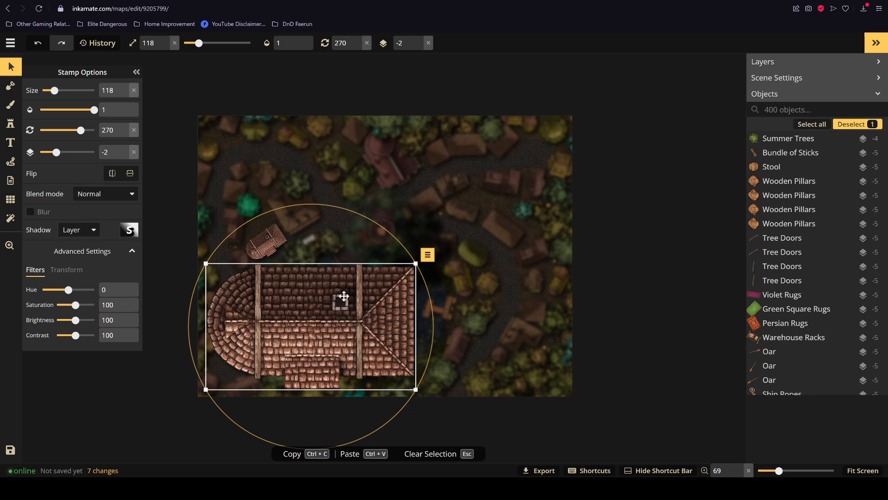
Step: Move the large slate roof to the map's lower-right area and enlarge it to size 122
left_click_drag(334, 318, 440, 305)
scroll(450, 304, "up", 3)
scroll(449, 302, "up", 6)
Step: Try placing a copy of the large slate roof above the original and enlarging the lower roof to size 126
key("ctrl+v")
left_click_drag(427, 202, 427, 191)
scroll(426, 348, "down", 3)
left_click_drag(423, 340, 426, 348)
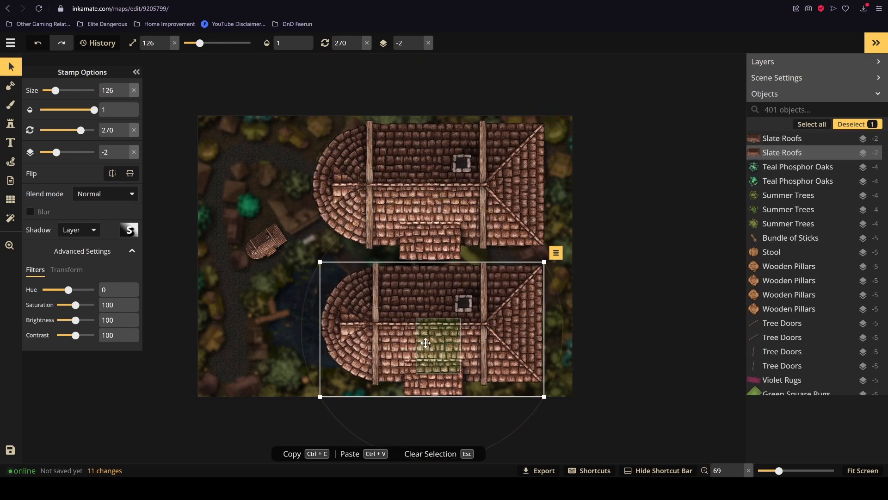
Step: Undo the last three changes, including the pasted roof copy
key("ctrl+z")
key("ctrl+z")
key("ctrl+z")
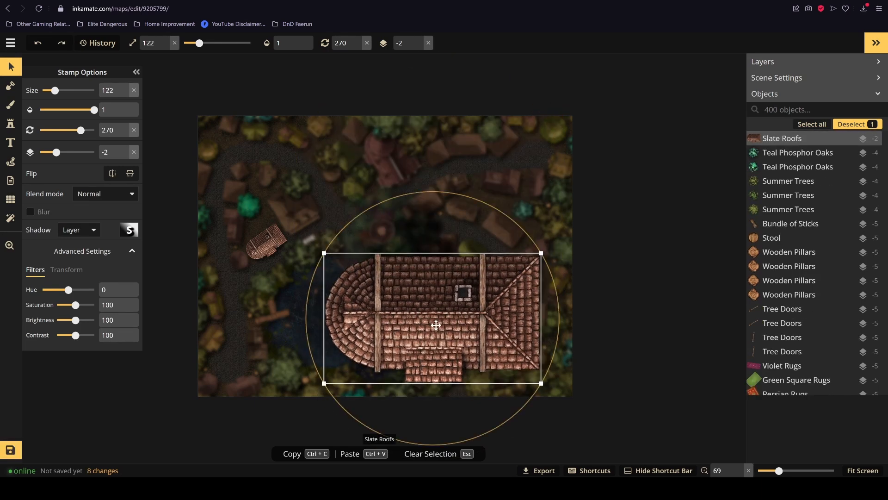
Step: Duplicate the size 122 slate roof, place the copy directly above the original on the map, and clear the selection
key("ctrl+v")
left_click_drag(440, 242, 437, 184)
left_click(723, 264)
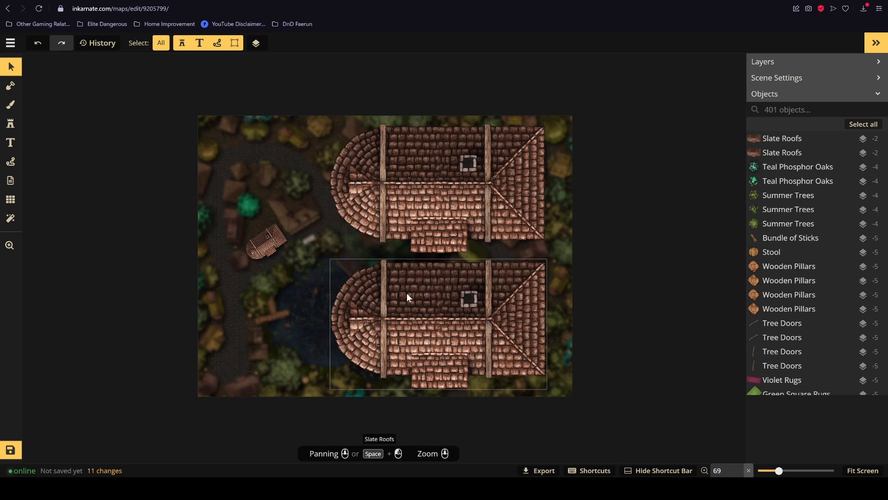
scroll(405, 295, "up", 1)
scroll(453, 275, "up", 2)
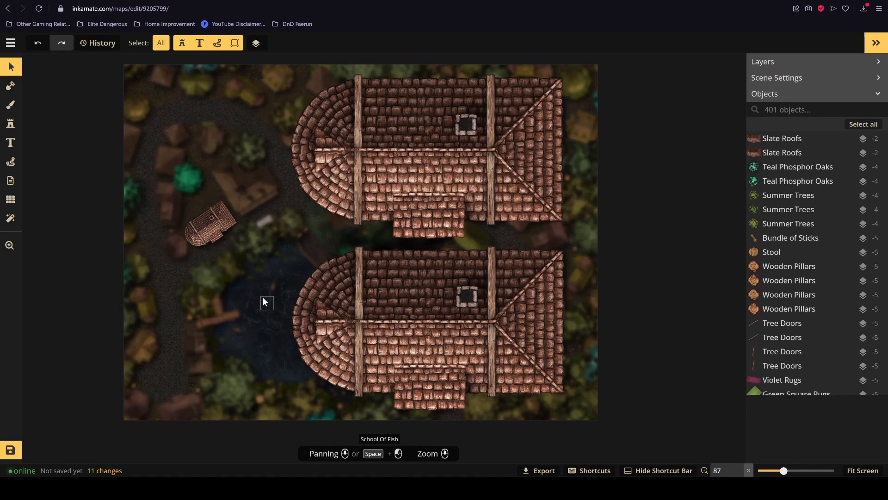
left_click_drag(261, 298, 286, 320)
left_click_drag(294, 282, 262, 236)
left_click(11, 124)
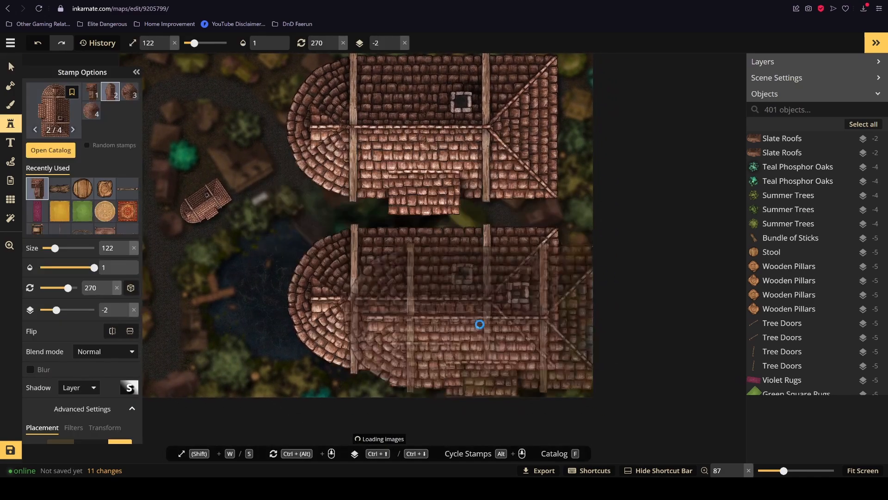
left_click(60, 153)
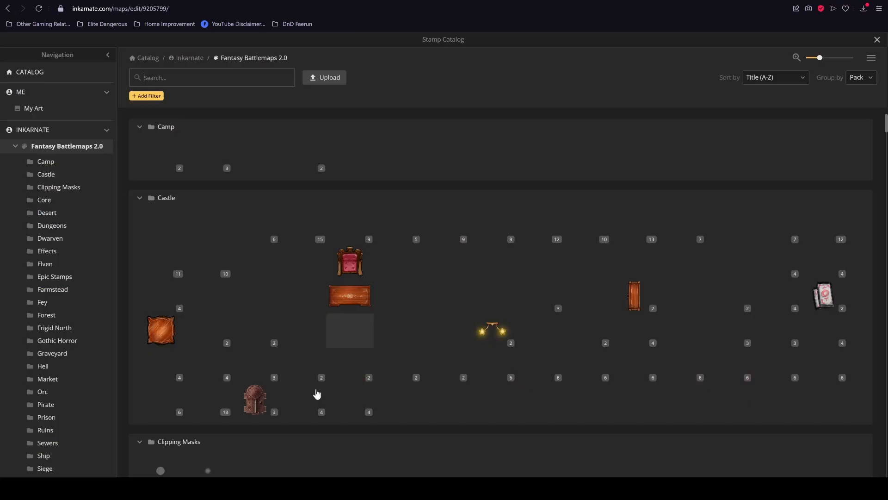
left_click(270, 79)
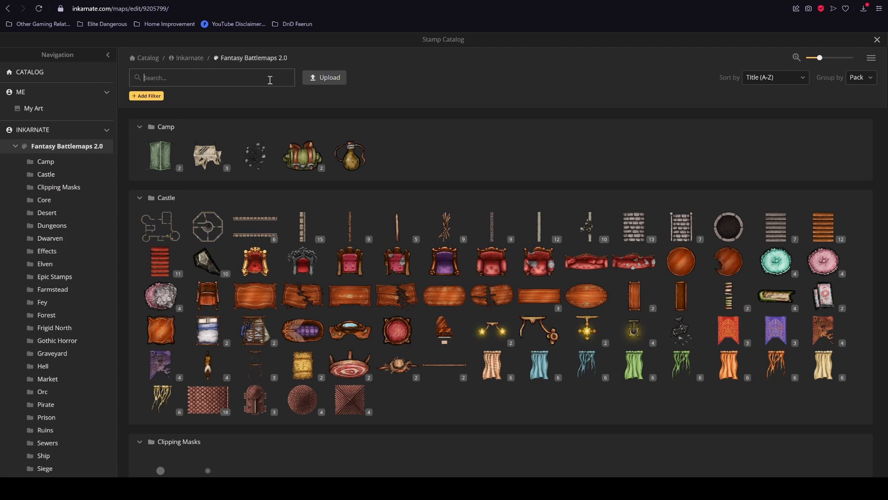
left_click(877, 40)
key("Escape")
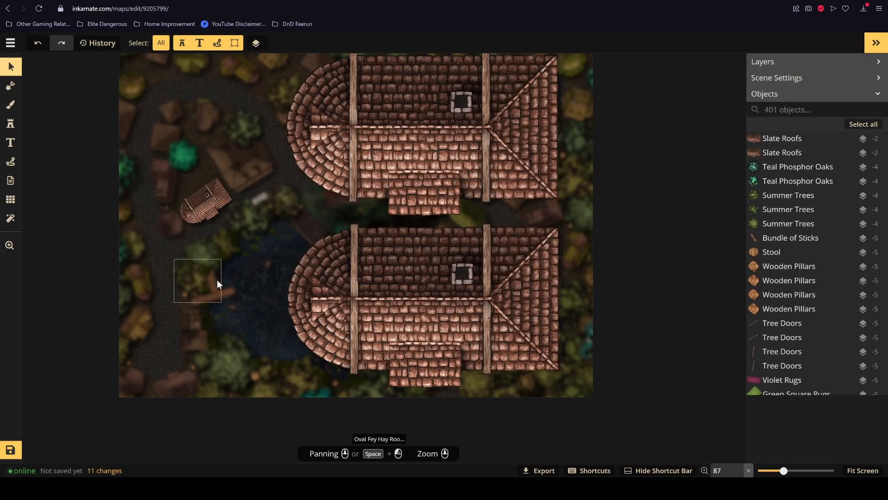
scroll(215, 208, "up", 3)
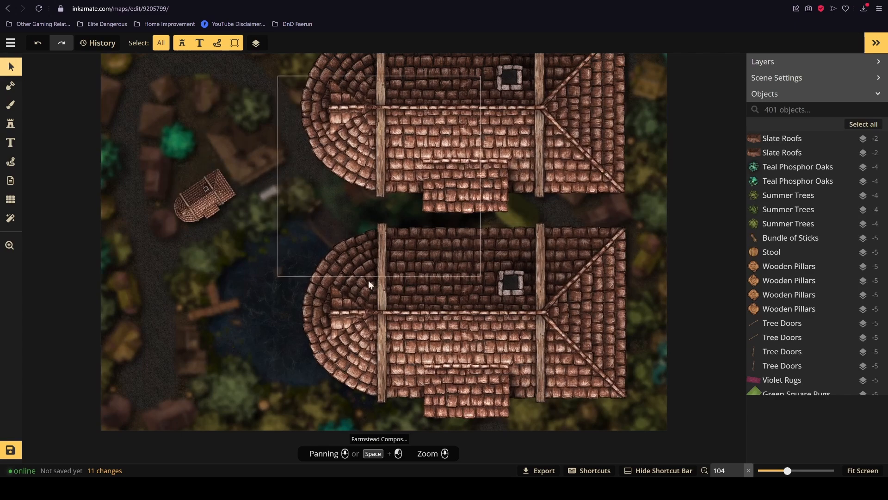
scroll(462, 354, "up", 1)
scroll(430, 353, "down", 1)
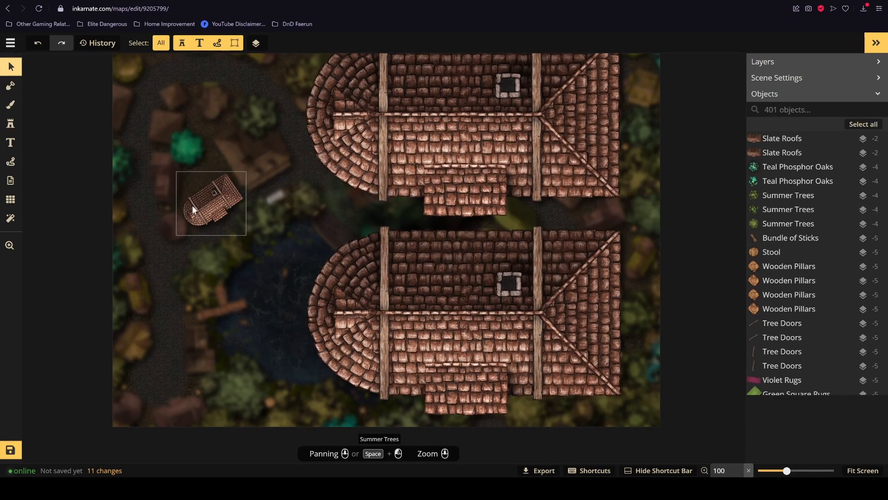
Step: Find the Tudor Walls stamp by searching the stamp catalog for tudor, and prepare it at size 109 and rotation 90
left_click(2, 126)
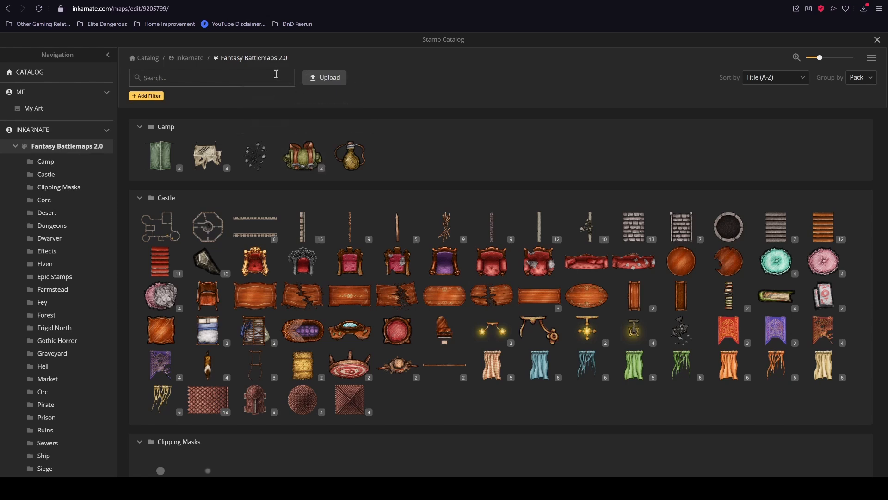
type("bridg")
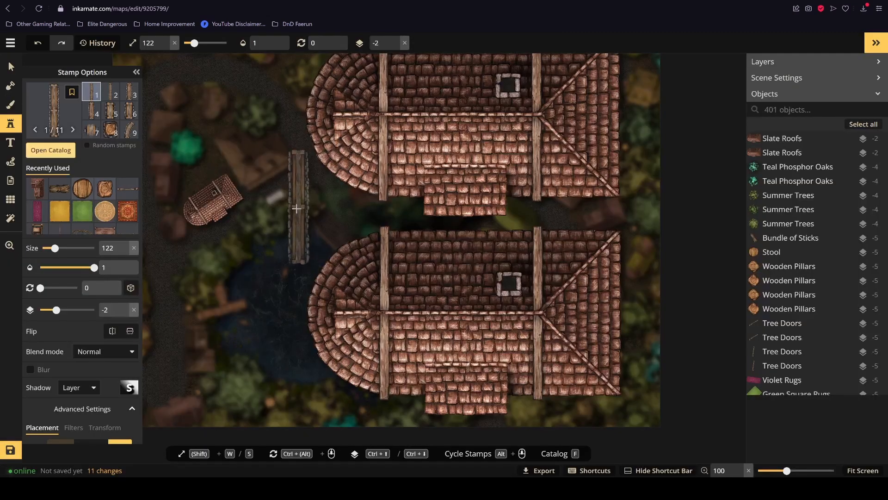
scroll(447, 381, "up", 8)
left_click_drag(446, 383, 438, 324)
key("s")
key("s")
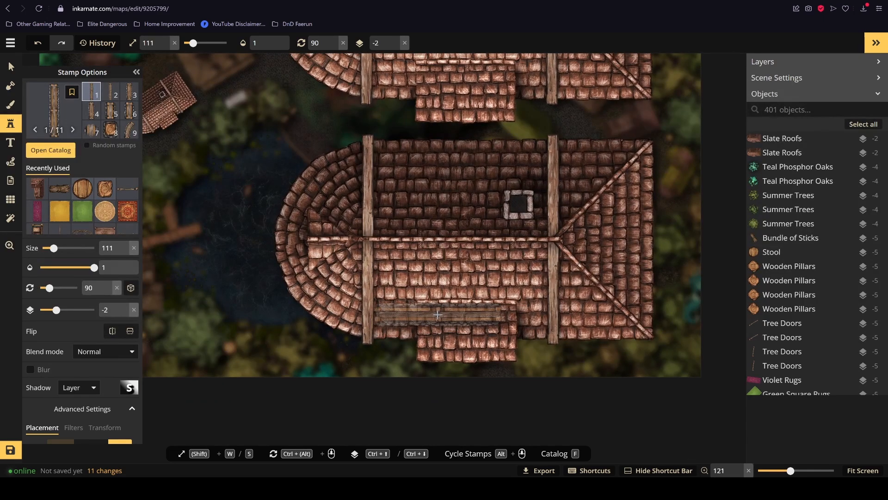
key("s")
scroll(393, 348, "down", 8)
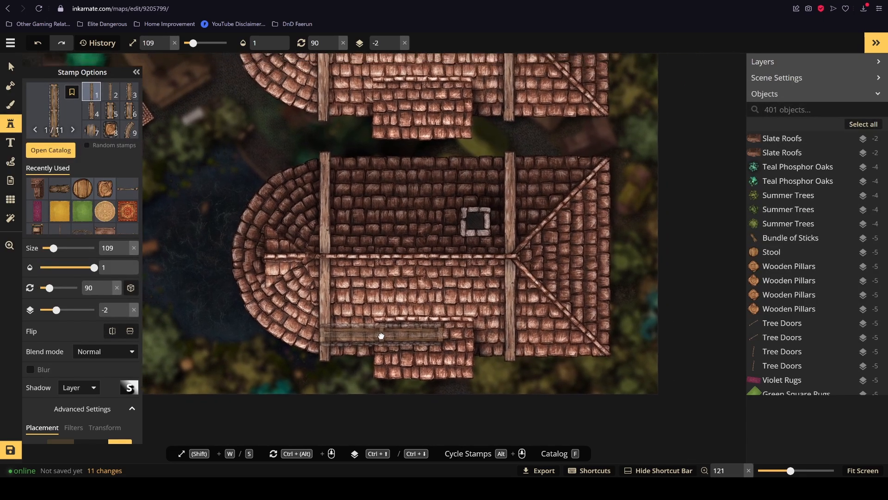
Step: Search the stamp catalog for dwarv to check the Dwarven stamps, and reselect the Tudor Walls stamp
left_click(50, 150)
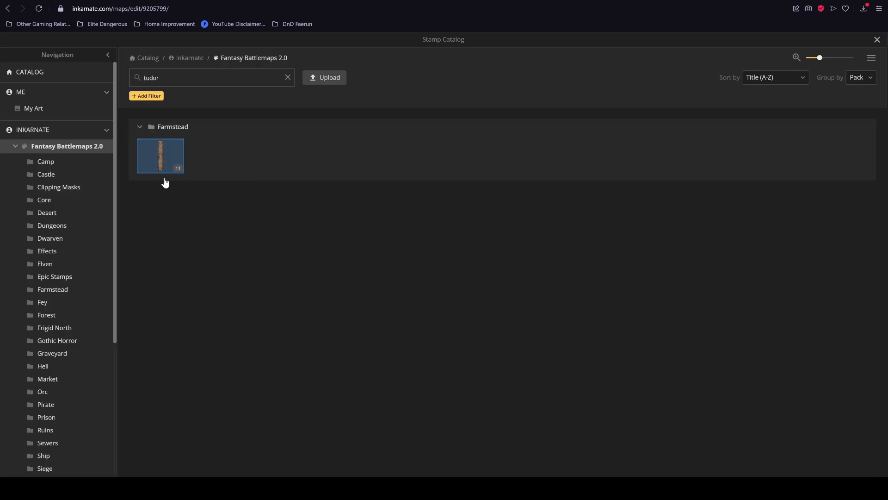
left_click(287, 77)
type("dwa")
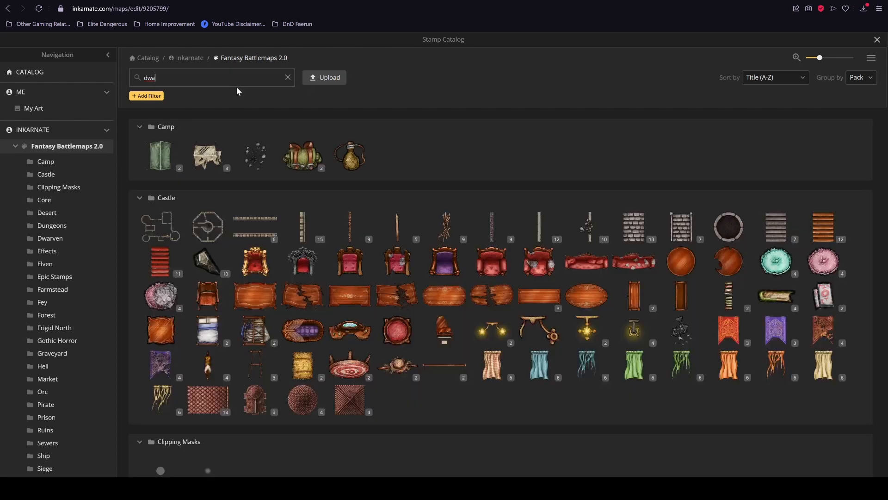
type("rv")
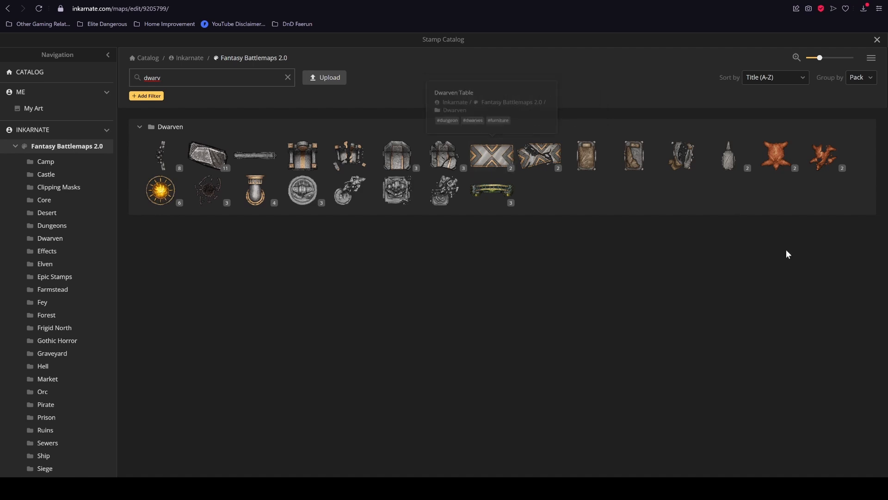
left_click(288, 77)
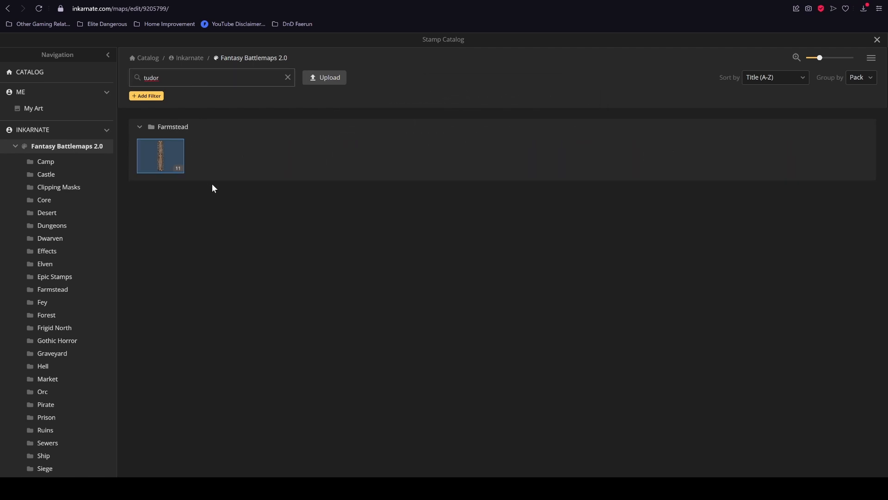
left_click(173, 155)
Step: Examine the two large roofs against the Tudor Walls stamp to judge the wall's scale and placement
scroll(418, 345, "up", 1)
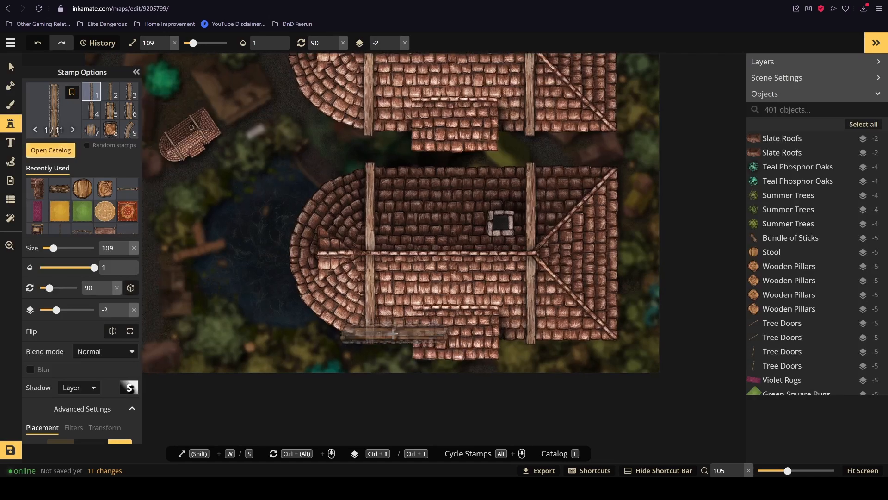
left_click_drag(393, 331, 430, 358)
left_click_drag(435, 324, 402, 307)
left_click_drag(423, 181, 433, 249)
left_click_drag(431, 338, 455, 410)
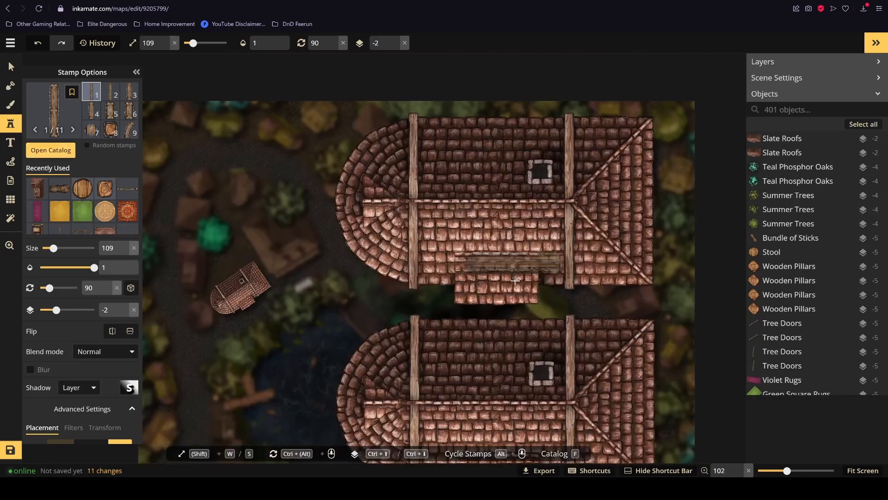
left_click_drag(465, 339, 455, 322)
scroll(455, 320, "down", 1)
left_click_drag(481, 252, 471, 208)
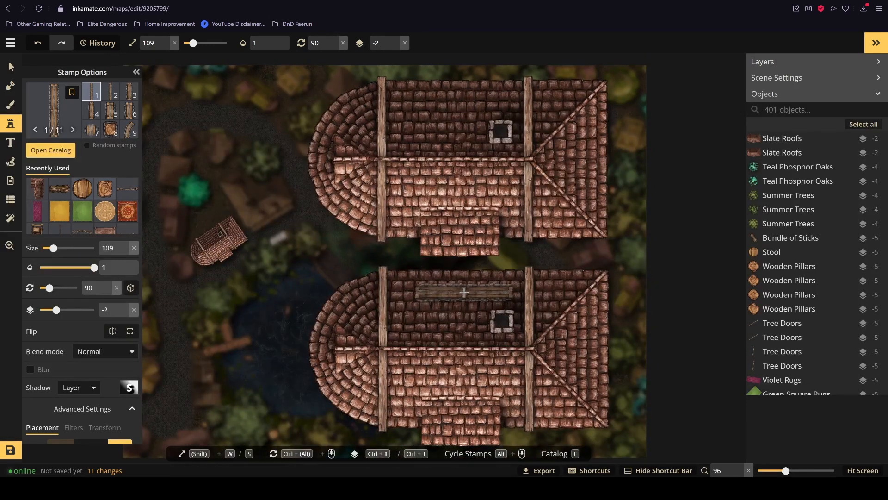
left_click_drag(467, 295, 463, 246)
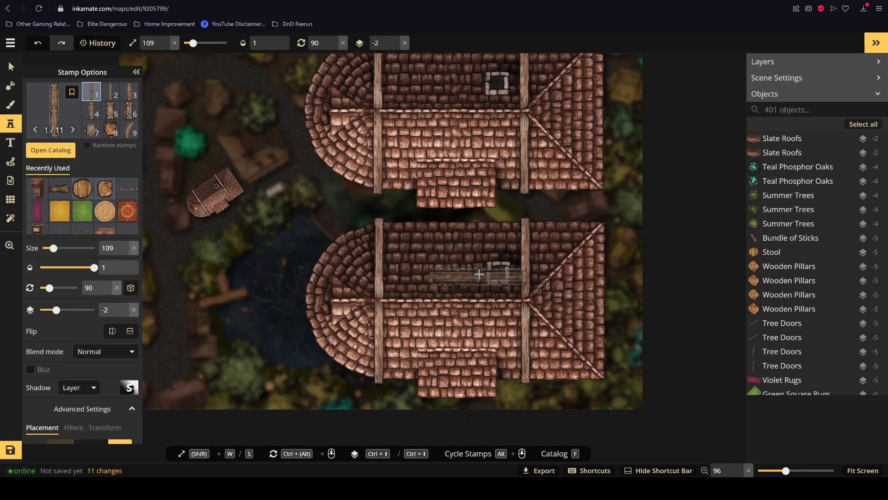
Step: Place three horizontal Tudor Walls segments at size 89 in a row along the lower roof's south edge, using stamp variant 3 for the last
scroll(445, 290, "up", 3)
left_click_drag(482, 334, 420, 258)
scroll(413, 260, "up", 1)
key("s")
key("s")
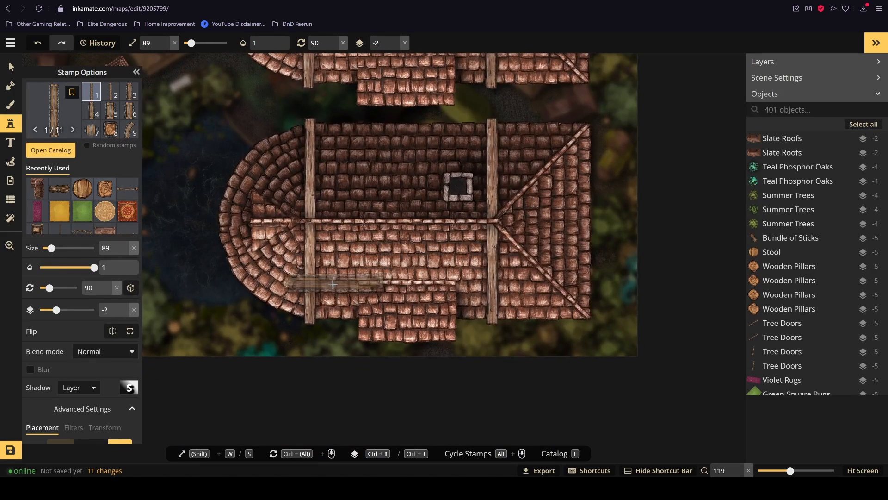
left_click_drag(359, 302, 430, 302)
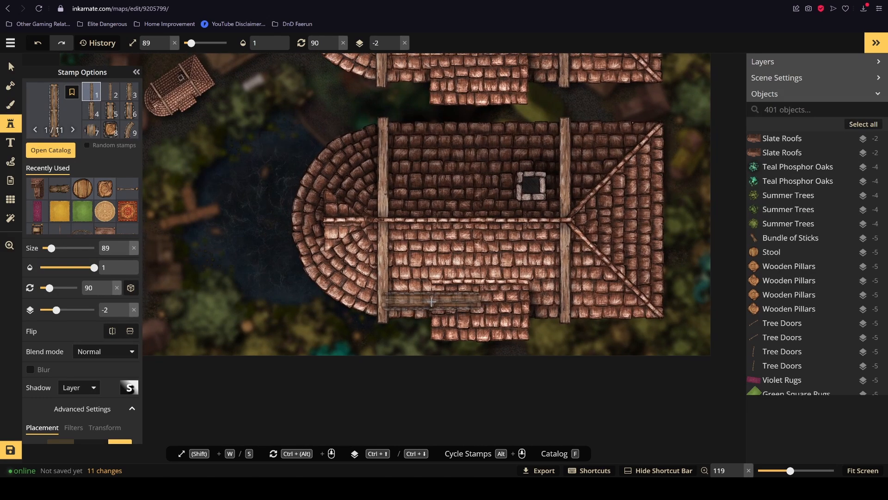
left_click(431, 302)
left_click_drag(553, 315, 391, 330)
scroll(391, 331, "up", 1)
left_click(358, 314)
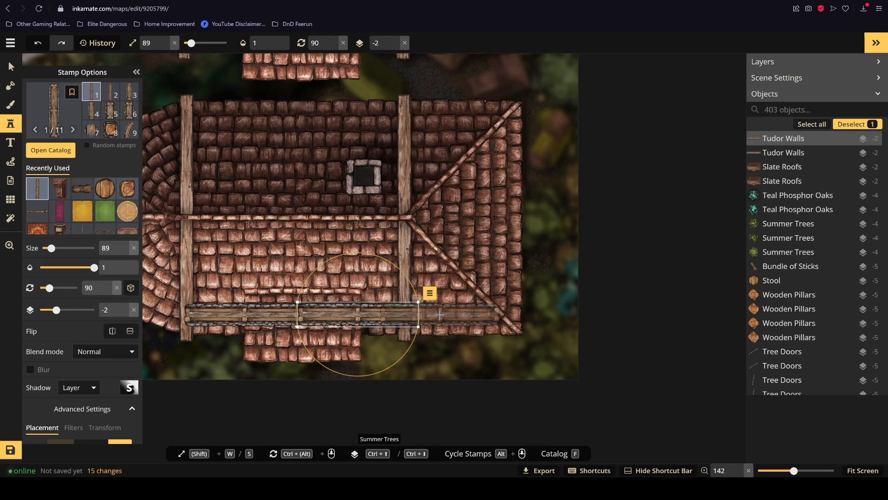
scroll(440, 314, "down", 2, "alt")
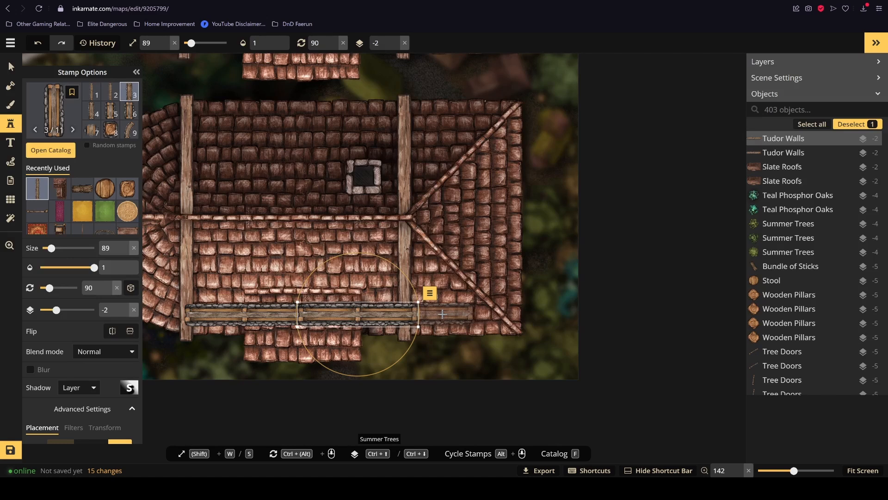
left_click(442, 314)
Step: Select the three wall segments on the lower roof's south edge together and shift them slightly east
left_click(11, 67)
left_click(272, 314, "shift")
left_click(354, 316, "shift")
left_click_drag(356, 318, 374, 317)
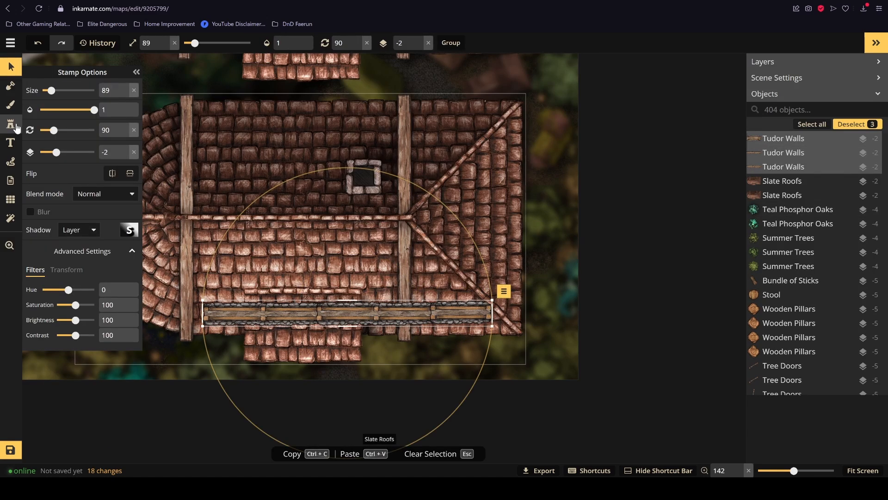
left_click(17, 128)
Step: Duplicate the three south wall segments and place the copies along the lower roof's north edge
left_click(11, 66)
left_click(259, 313)
left_click(347, 314, "shift")
left_click(435, 314, "shift")
key("ctrl+c")
key("ctrl+v")
left_click_drag(297, 311, 299, 123)
Step: Place two vertical variant 2 Tudor Walls segments at rotation 180 along the lower roof's east edge, joining the north and south walls
left_click(12, 124)
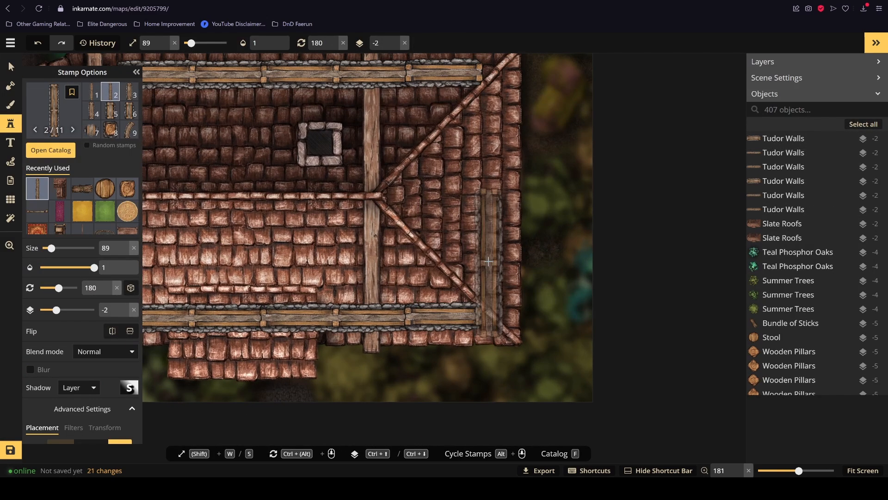
left_click(488, 259)
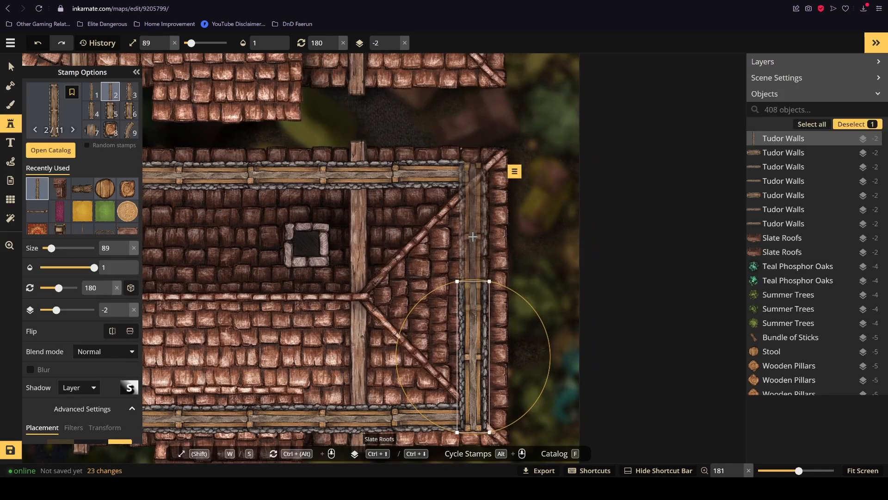
left_click(473, 234)
Step: Examine the lower roof's rounded west end and the small original roof to judge how the walls should continue
scroll(555, 238, "down", 2)
left_click_drag(278, 292, 345, 274)
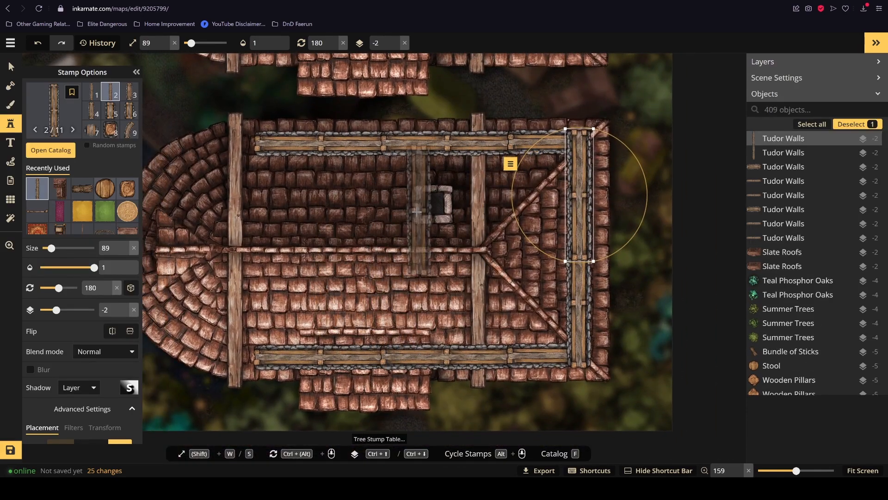
left_click_drag(394, 224, 523, 245)
scroll(426, 237, "up", 2)
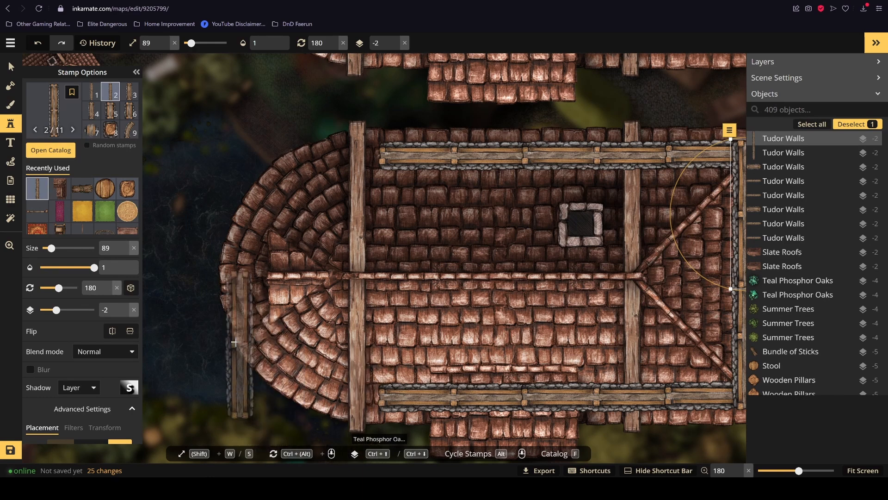
left_click_drag(297, 292, 310, 273)
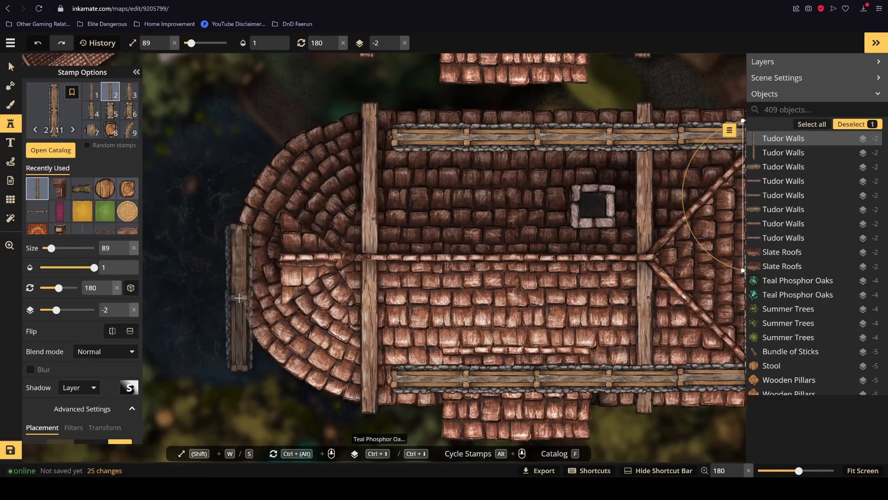
scroll(418, 326, "down", 5)
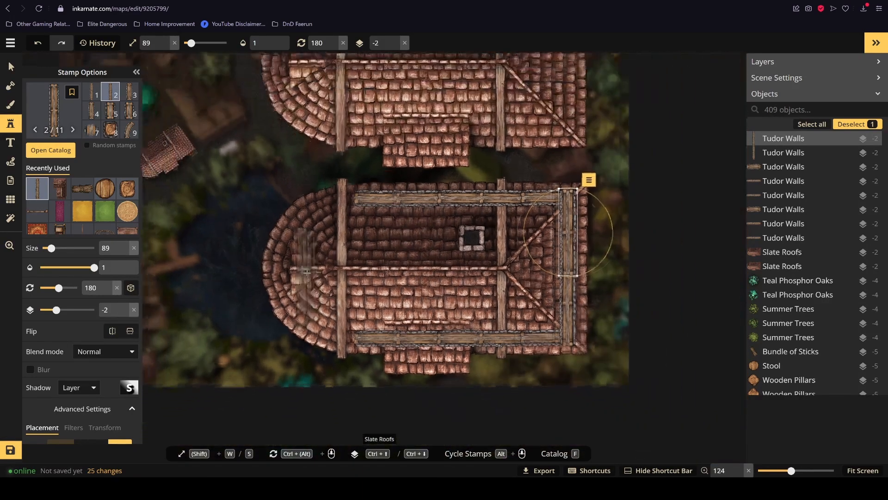
scroll(370, 289, "up", 3)
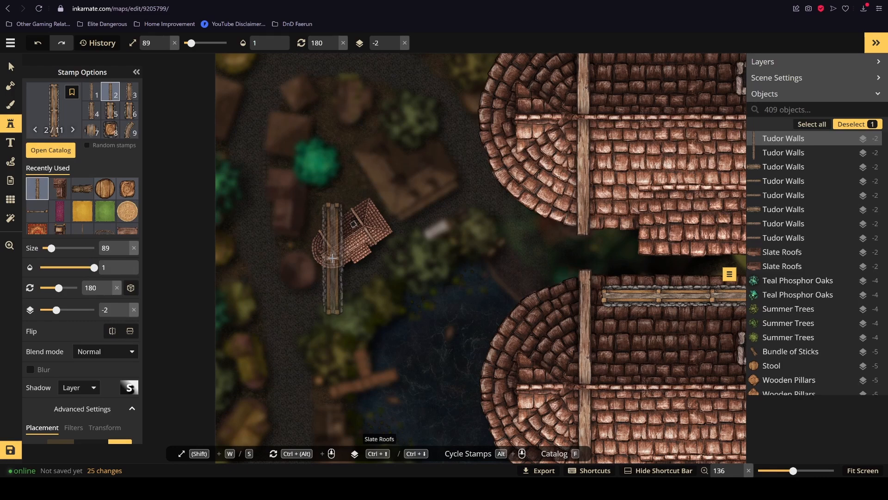
mouse_move(372, 304)
left_mouse_down()
mouse_move(340, 284)
mouse_move(344, 271)
left_mouse_up()
scroll(339, 265, "down", 5)
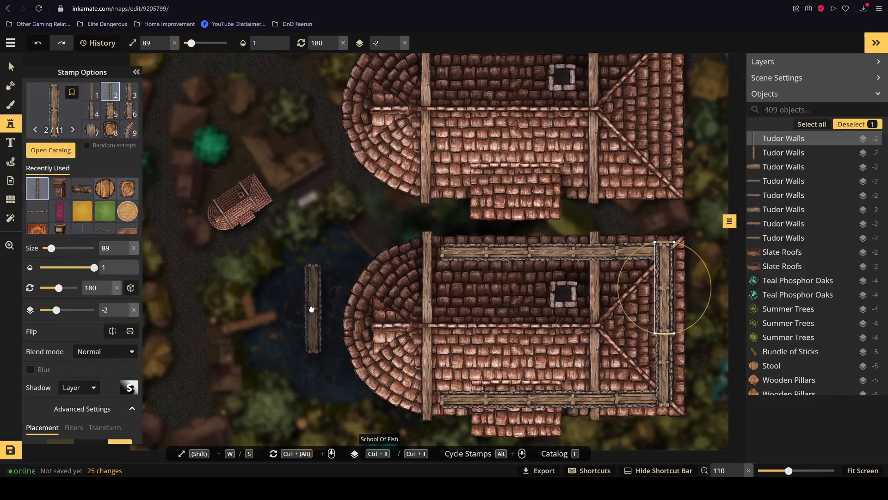
left_click_drag(311, 310, 301, 291)
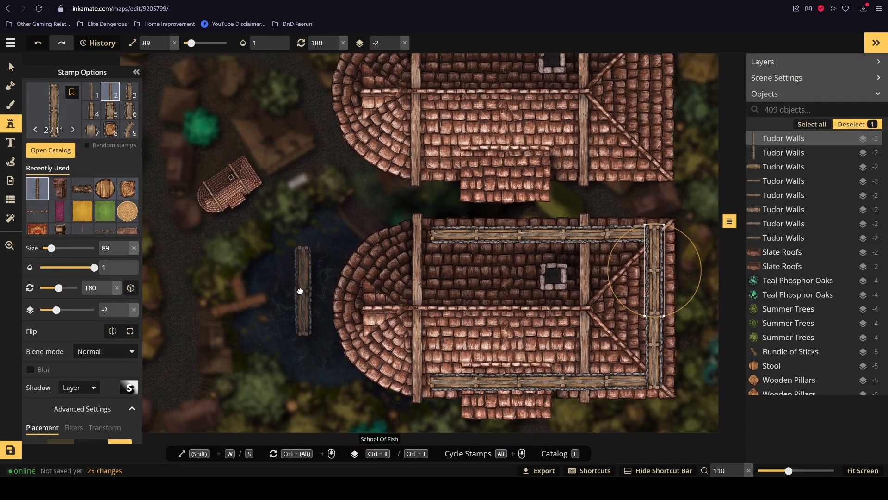
Step: Check the lower roof's wall outline against the small original roof to decide how to close its west side
left_click_drag(510, 345, 442, 318)
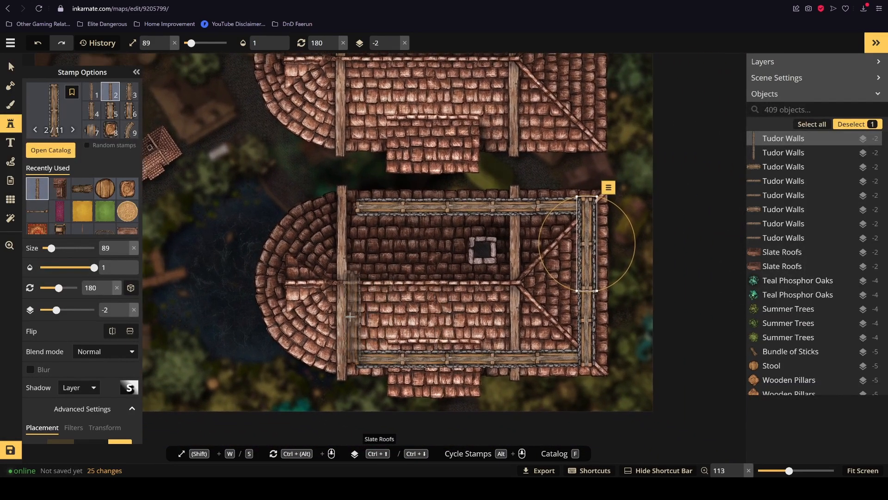
left_click_drag(311, 370, 422, 419)
scroll(422, 419, "down", 1)
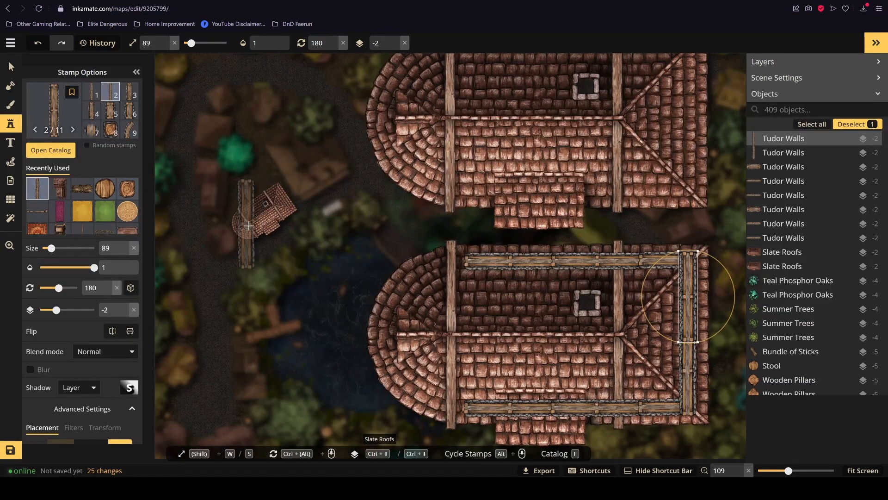
left_click_drag(539, 388, 504, 381)
scroll(423, 328, "up", 2)
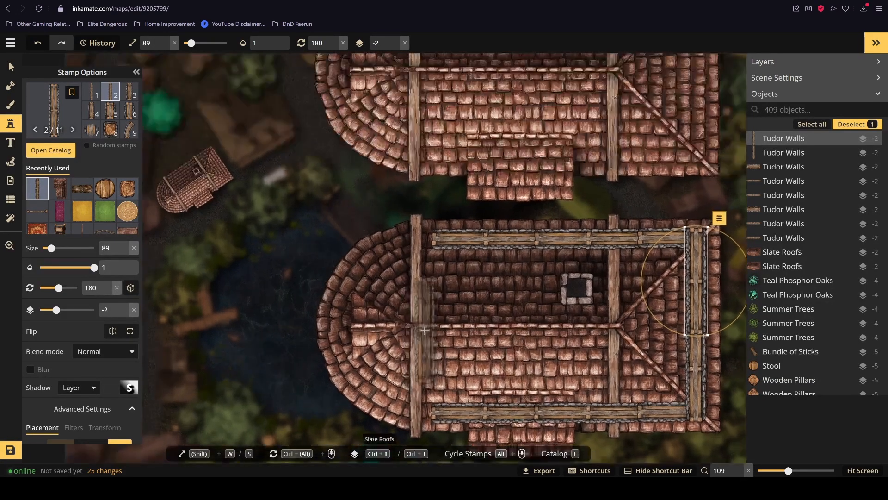
scroll(487, 335, "down", 1)
left_click_drag(487, 335, 402, 249)
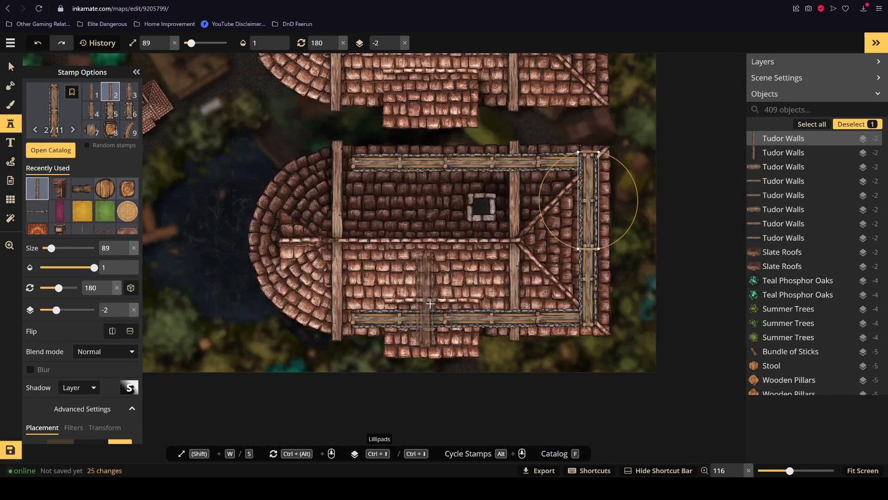
left_click_drag(462, 331, 528, 359)
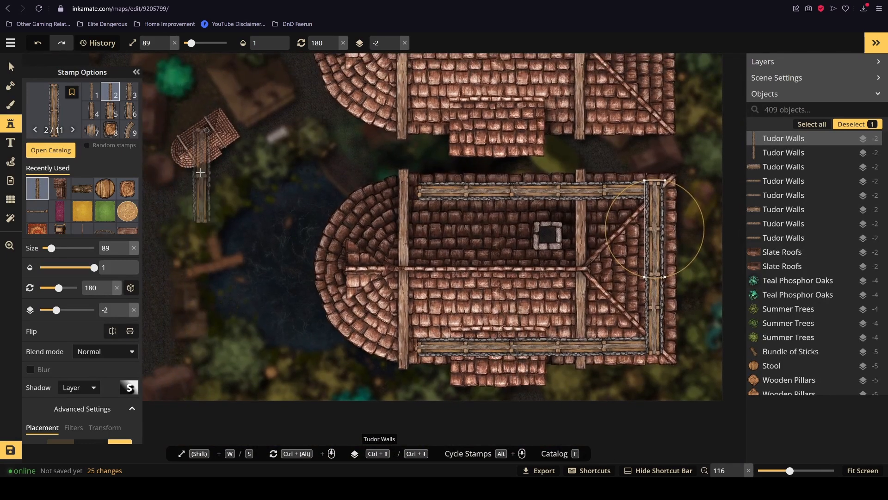
scroll(379, 328, "up", 2)
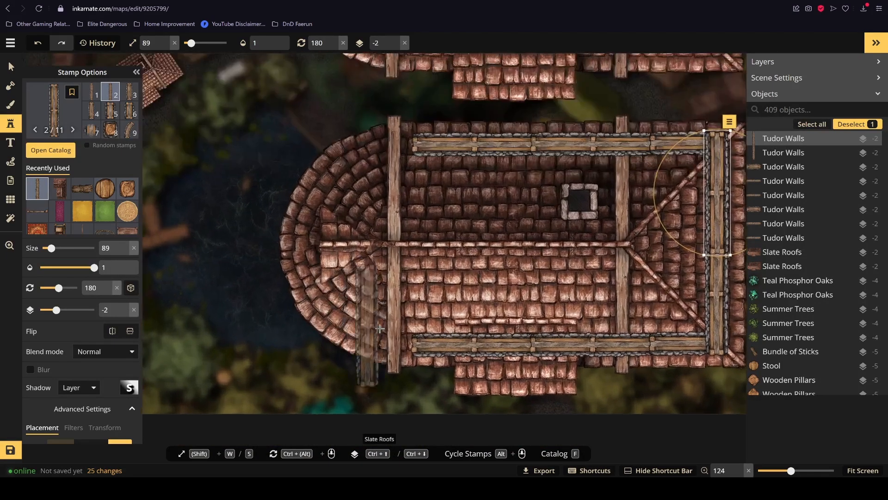
Step: Switch the Tudor Walls stamp to arched variant 11 and clear the selection of the upper east wall segment, keeping that segment's original rotation
scroll(380, 329, "up", 2)
scroll(379, 329, "down", 1)
scroll(110, 125, "down", 1)
left_click(110, 129)
scroll(413, 320, "down", 2)
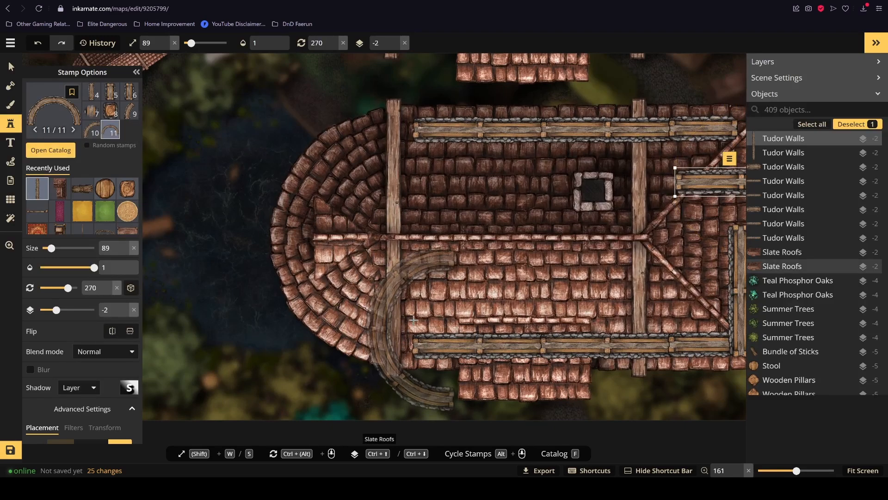
scroll(413, 305, "down", 2)
scroll(411, 277, "up", 1)
left_click_drag(610, 265, 381, 276)
scroll(381, 276, "down", 1)
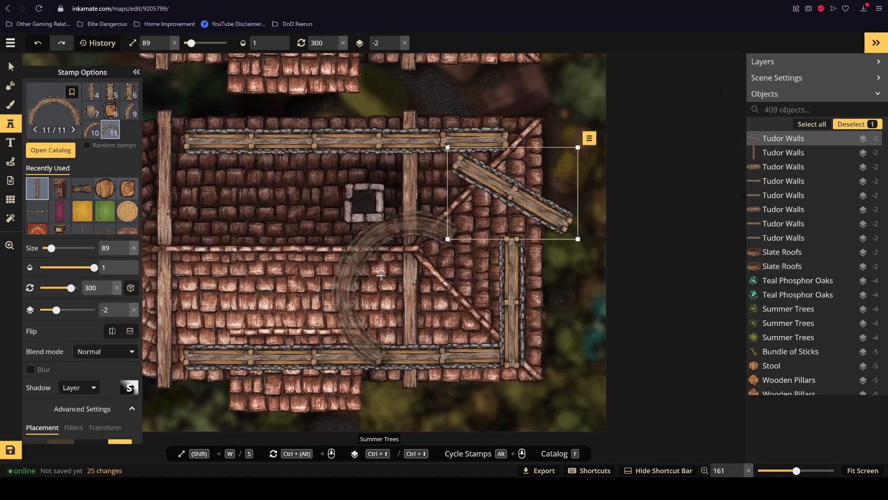
scroll(381, 276, "down", 4)
left_click_drag(201, 122, 343, 150)
key("Escape")
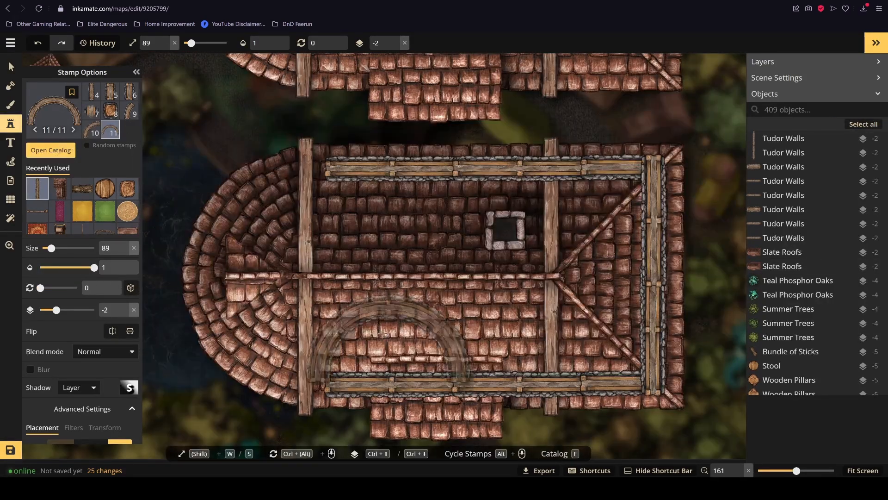
Step: Try fitting the variant 11 arched wall around the lower roof's rounded west end at rotation 270 and size 131
scroll(238, 266, "up", 6)
key("w")
key("w")
key("w")
key("w")
key("w")
key("w")
key("w")
key("w")
key("w")
key("w")
key("w")
key("w")
key("w")
key("w")
key("w")
key("w")
key("w")
key("w")
key("w")
key("w")
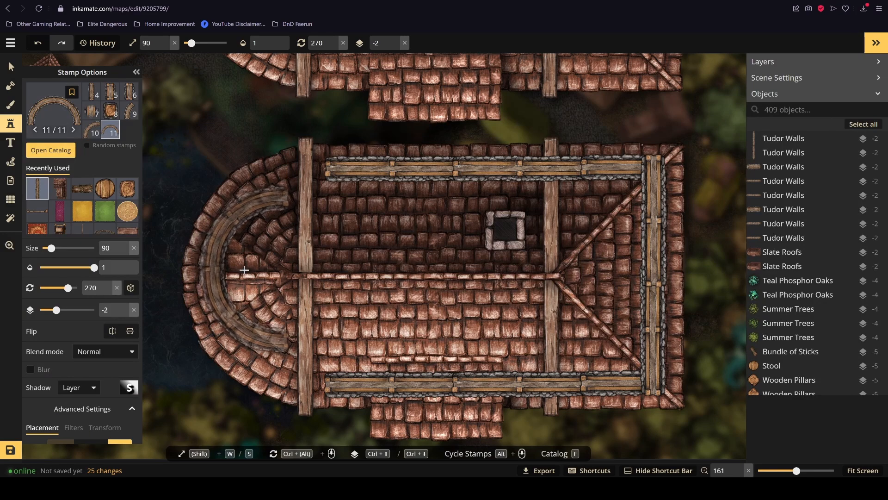
key("s")
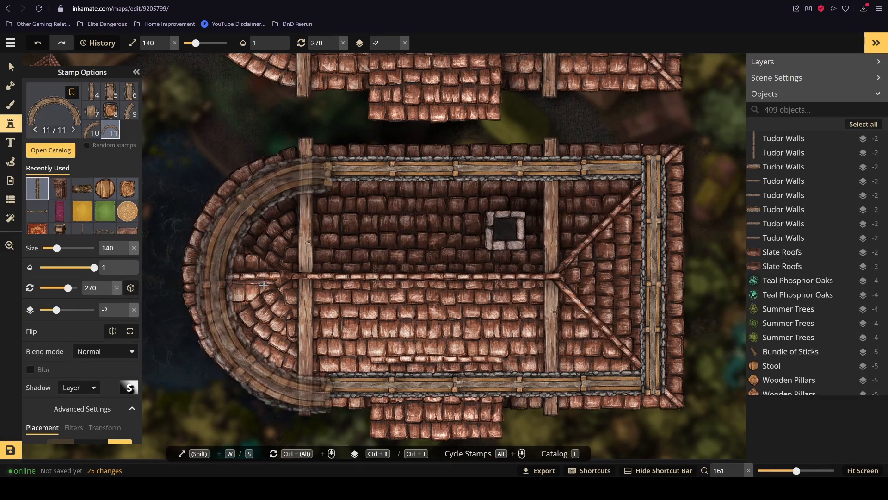
key("s")
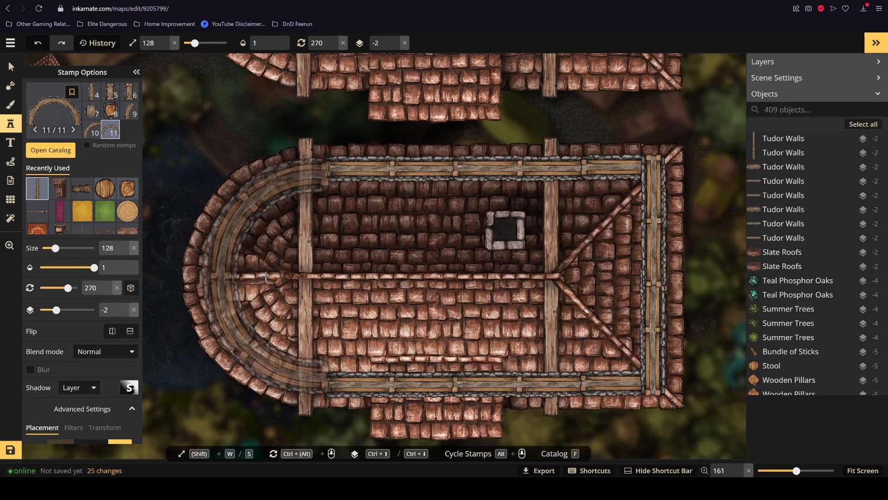
key("w")
key("w")
key("w")
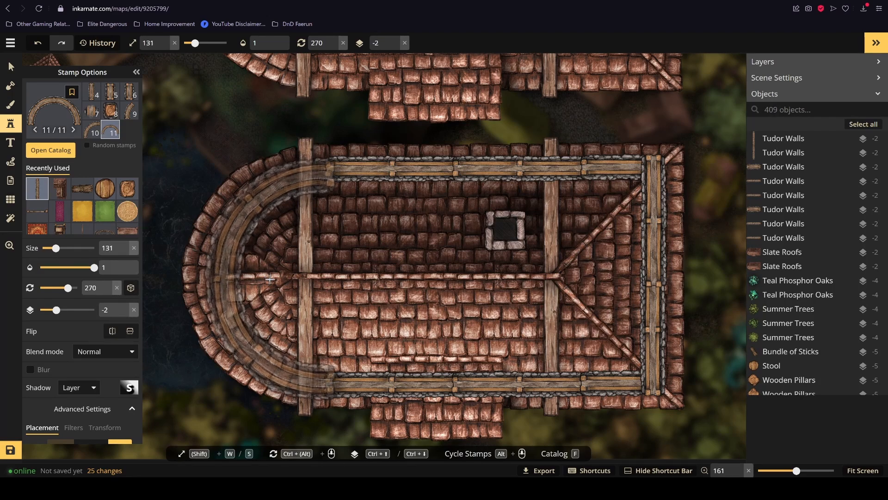
scroll(270, 280, "up", 2)
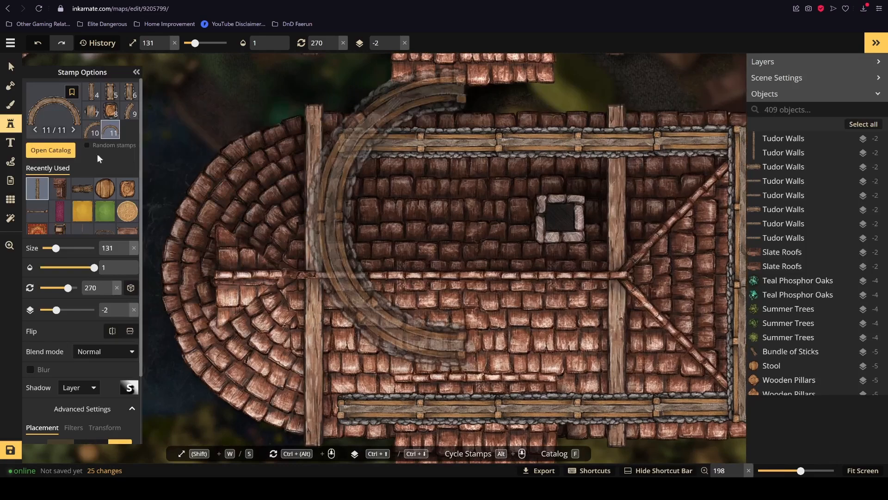
Step: Place a curved variant 9 Tudor Walls segment, size 100 and rotation 270, at the west end of the south wall
scroll(92, 121, "up", 1)
left_click(110, 92)
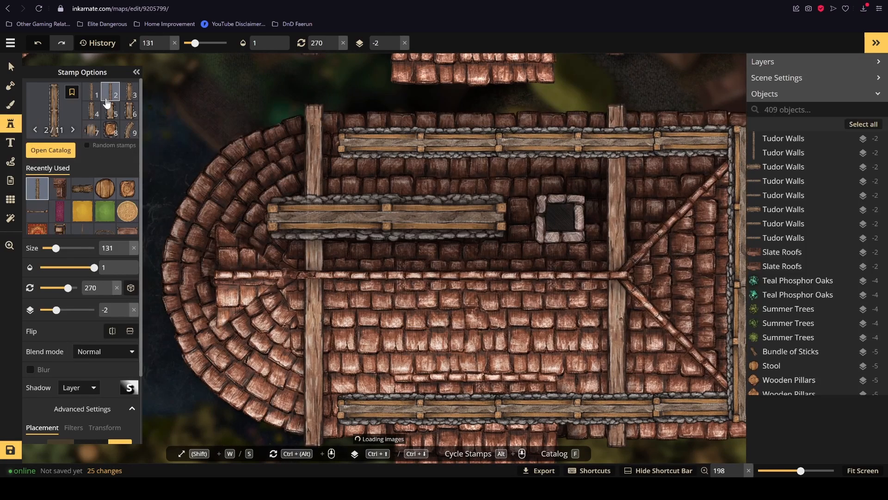
scroll(247, 347, "up", 6)
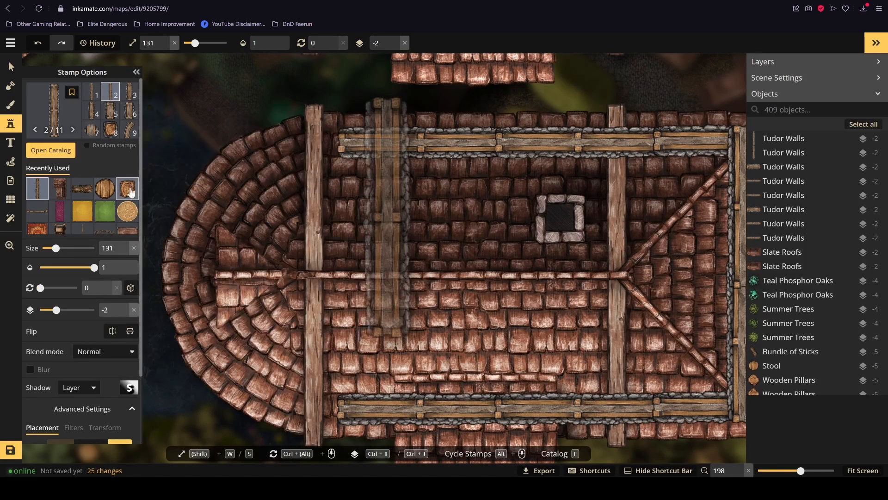
left_click(135, 129)
scroll(293, 398, "down", 6)
left_click_drag(288, 395, 297, 367)
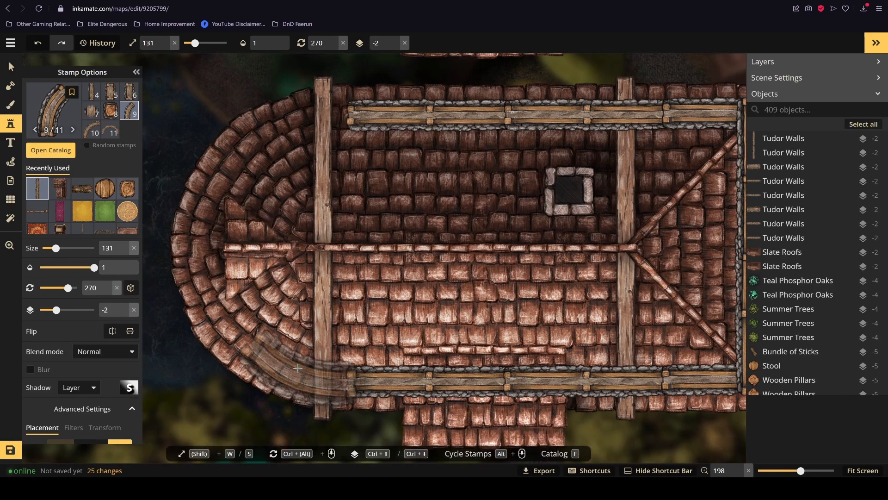
key("s")
key("s")
key("s")
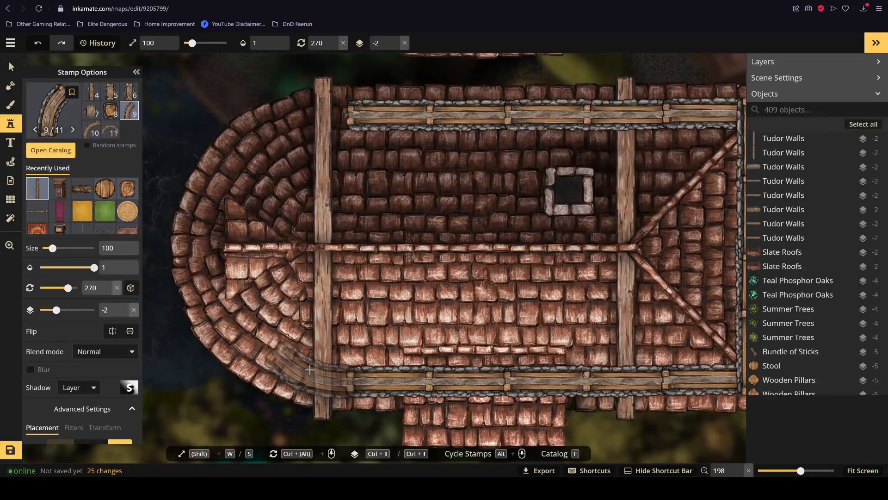
left_click(309, 369)
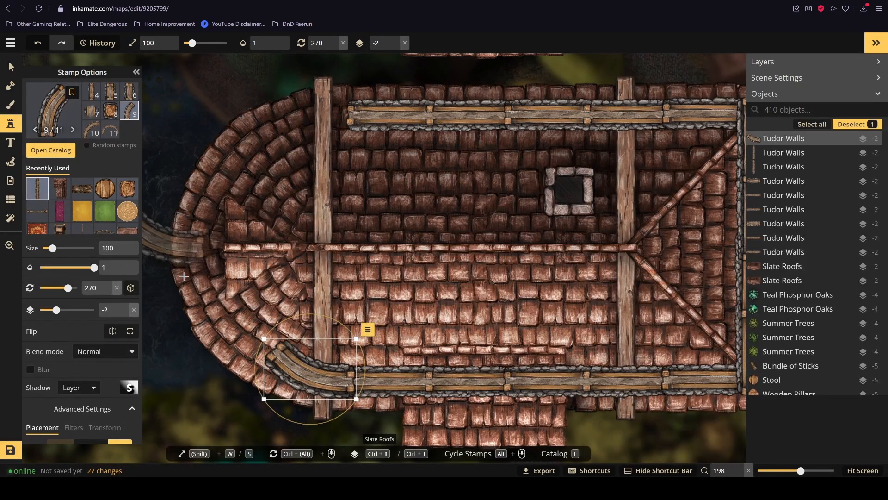
Step: Set the curved wall segment's transform height to 113 and keep its width at 100
scroll(308, 392, "down", 1, "ctrl")
scroll(260, 361, "up", 1, "ctrl")
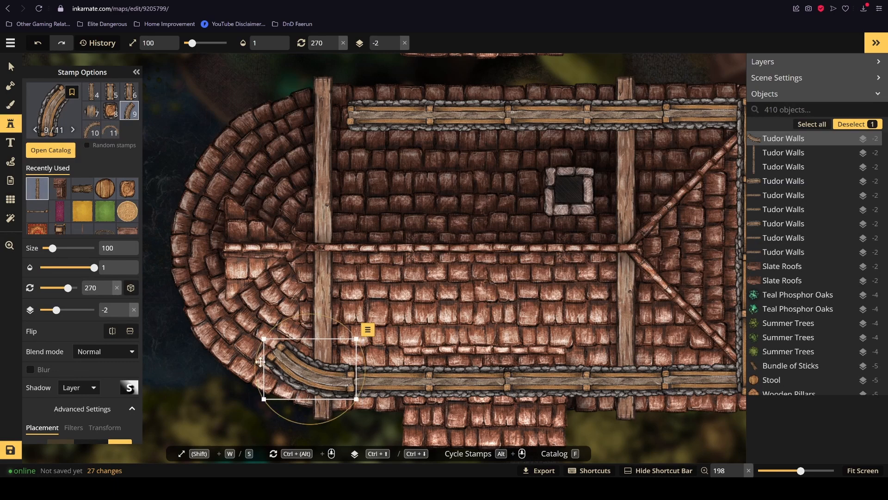
scroll(80, 389, "down", 2)
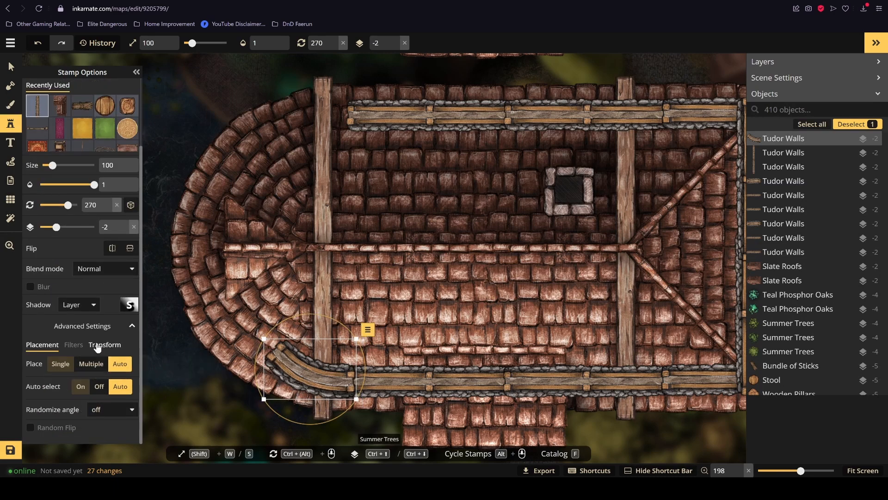
left_click(98, 345)
left_click_drag(73, 413, 77, 427)
left_click(134, 413)
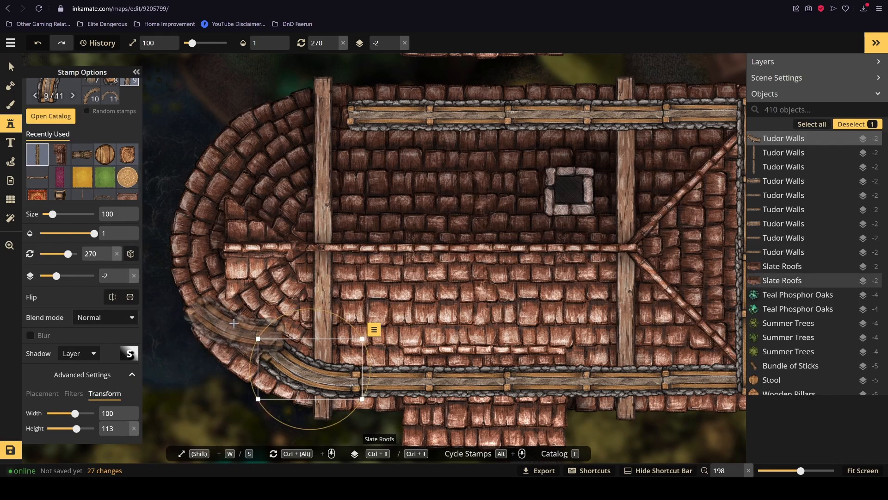
Step: Place a second curved variant 9 segment at rotation 330 along the lower roof's rounded west edge
left_click(234, 305)
scroll(235, 305, "down", 4)
left_click_drag(235, 306, 210, 259)
scroll(101, 95, "up", 1)
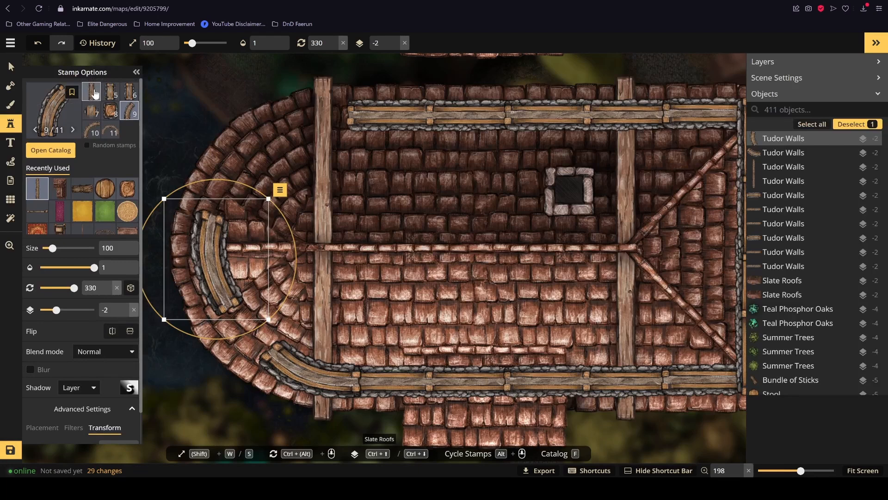
Step: Try a straight variant 4 Tudor Walls segment at rotation 330 between the two curved pieces, and delete it
left_click(94, 94)
left_click(316, 311)
left_click_drag(316, 312, 252, 301)
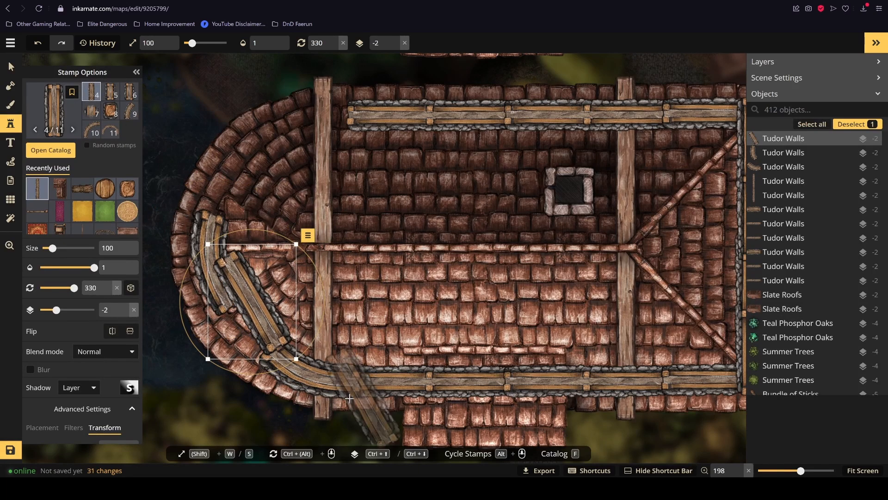
key("Delete")
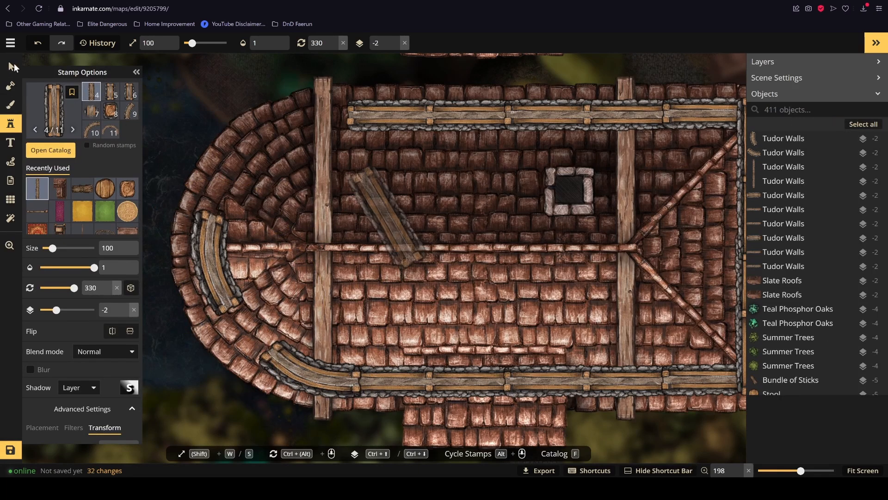
Step: Delete both curved wall segments from the lower roof's rounded west end
left_click(12, 66)
left_click(219, 281)
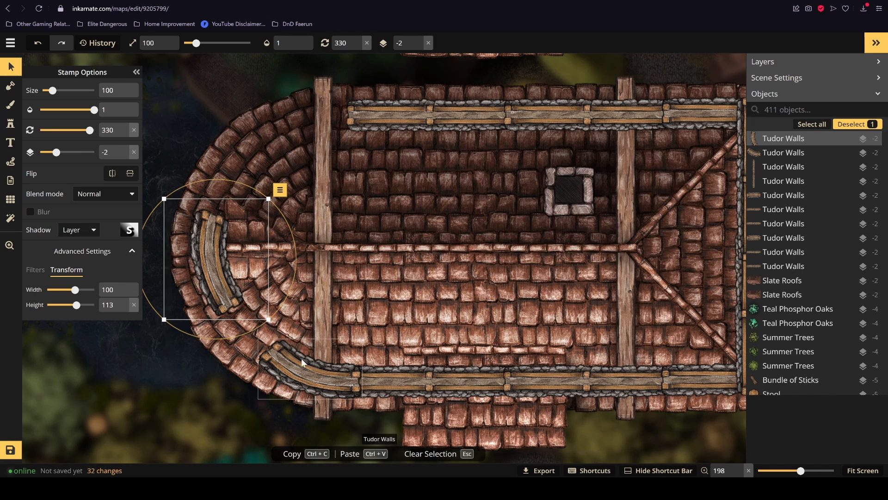
key("Delete")
scroll(347, 178, "down", 2)
left_click_drag(436, 178, 412, 231)
scroll(409, 229, "up", 2)
Step: Place two vertical variant 2 Tudor Walls segments beside the lower roof's west beam, joining the north and south walls
left_click(11, 124)
scroll(104, 113, "up", 1)
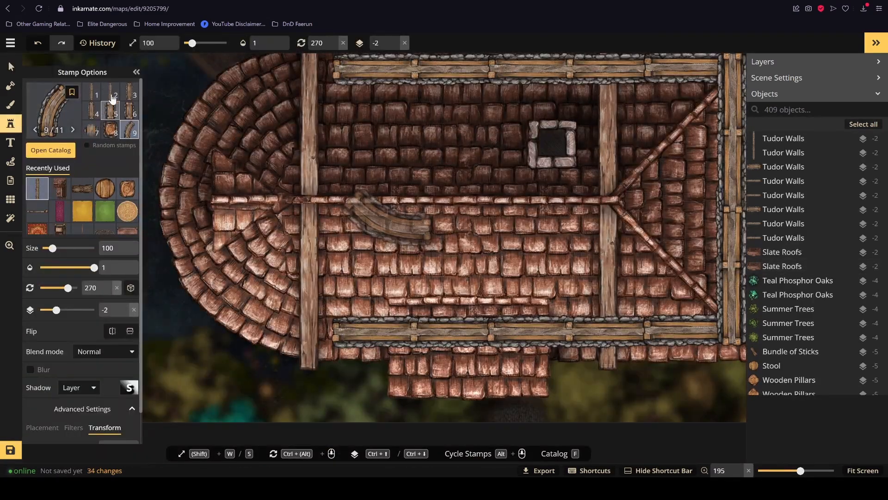
left_click(111, 94)
scroll(326, 188, "up", 7)
scroll(329, 236, "down", 1)
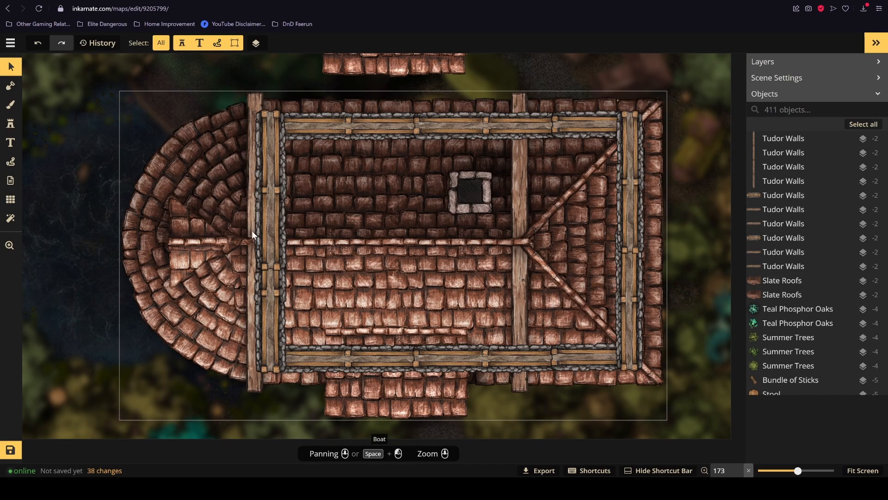
Step: Place a variant 8 Tudor Walls corner post, size 100 and rotation 0, on the southwest wall corner
scroll(280, 252, "up", 2)
left_click(11, 123)
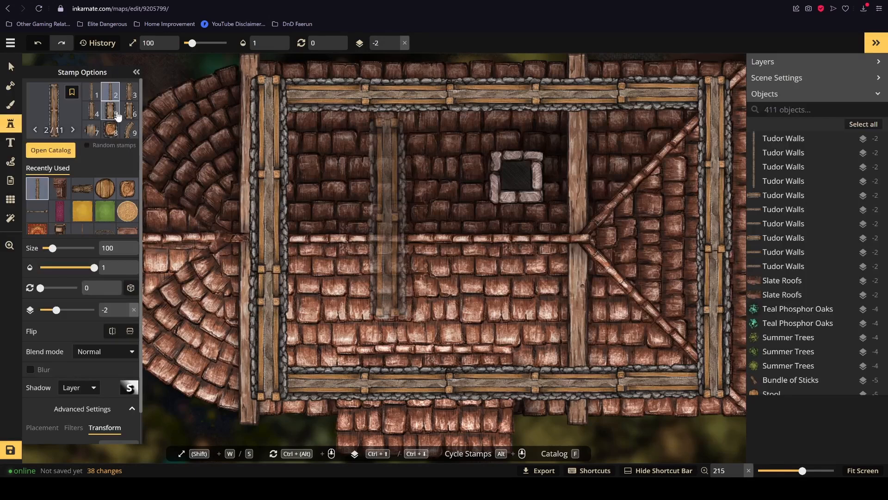
left_click(118, 116)
left_click_drag(330, 315, 324, 269)
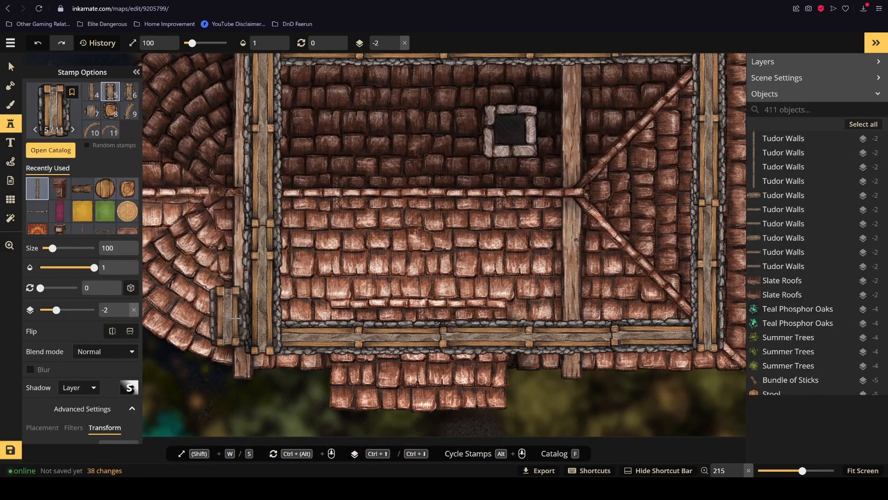
left_click(387, 218)
left_click(118, 110)
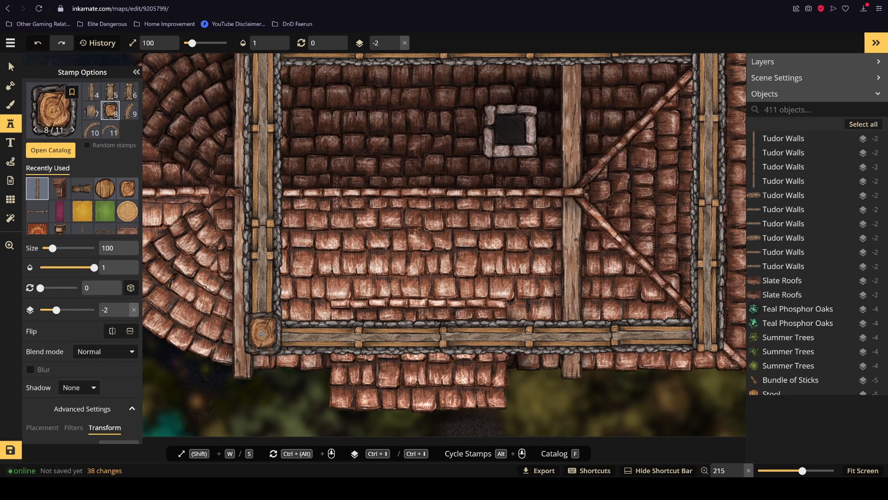
left_click(263, 338)
Step: Place matching variant 8 corner posts on the southeast, northeast and northwest wall corners
scroll(480, 318, "right", 5)
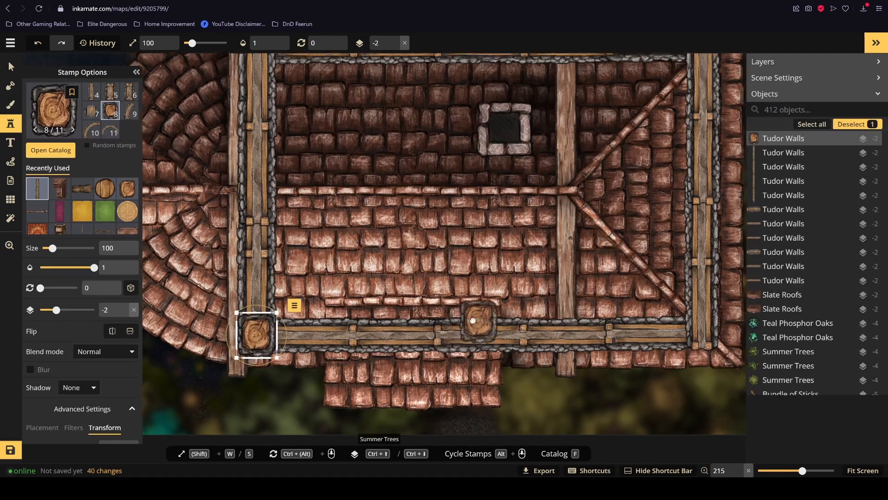
left_click(479, 329)
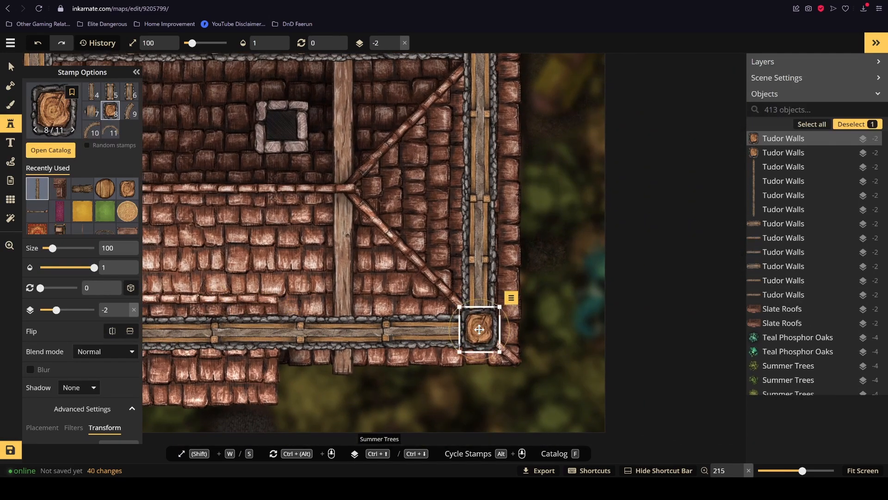
scroll(481, 329, "up", 3)
left_click(482, 187)
scroll(491, 185, "left", 5)
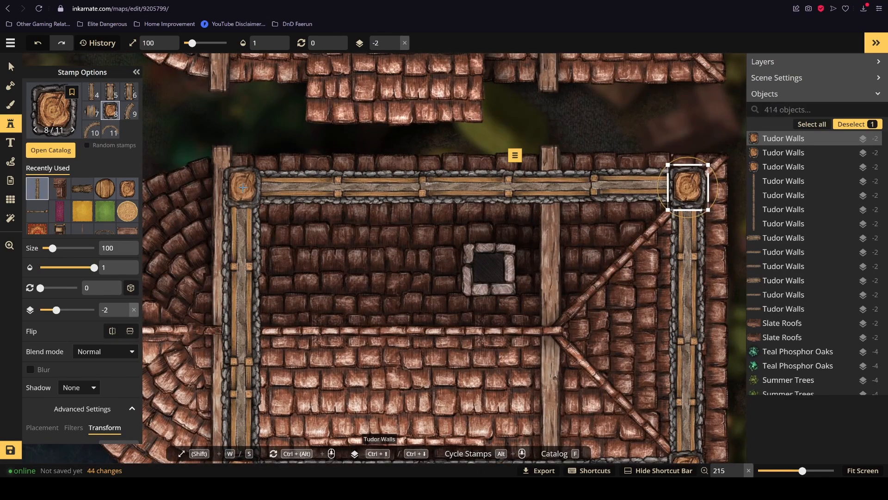
left_click(242, 188)
scroll(416, 231, "down", 3)
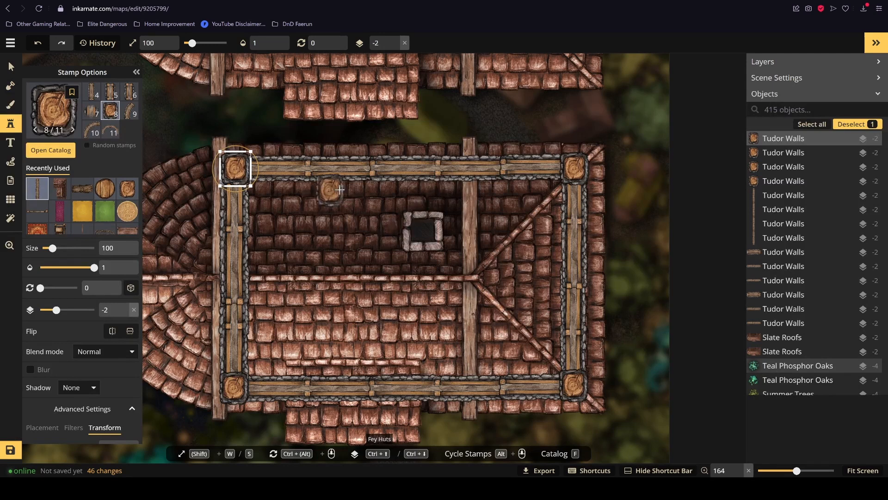
Step: Place a variant 7 Tudor Walls piece, size 100 and rotation 0, over the southern part of the west wall
left_click(93, 118)
scroll(236, 325, "up", 1)
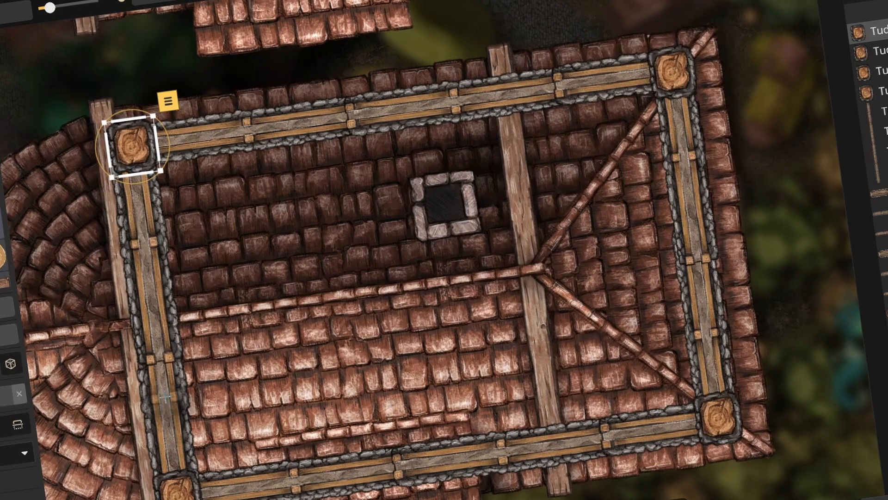
left_click(235, 325)
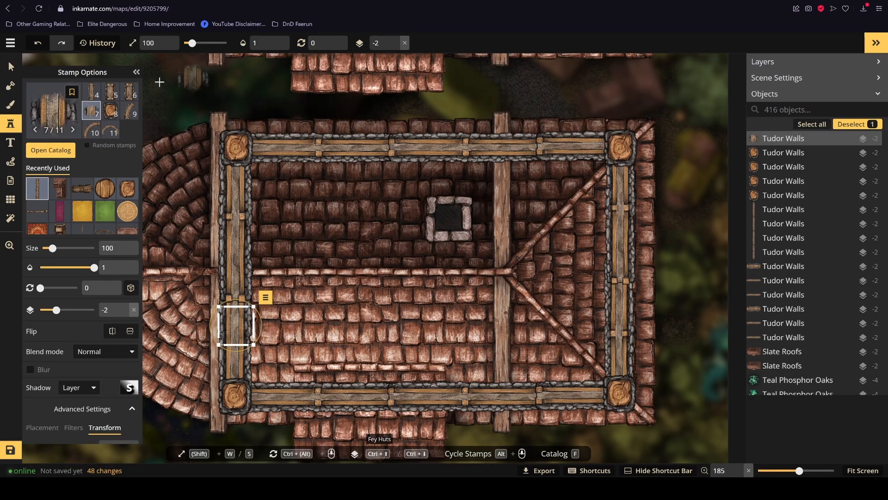
scroll(108, 114, "up", 1)
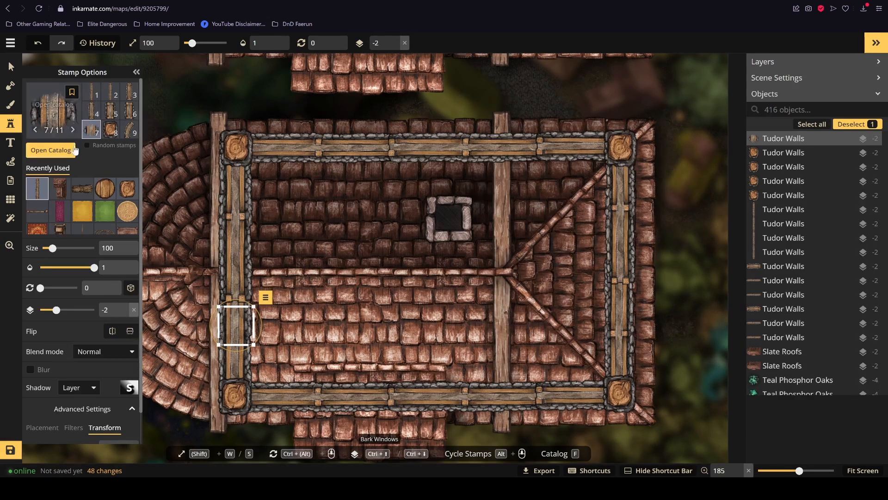
Step: Try a vertical Wooden Walls beam from the Core stamp pack at size 70 along the inner side of the west wall
left_click(50, 150)
left_click(288, 77)
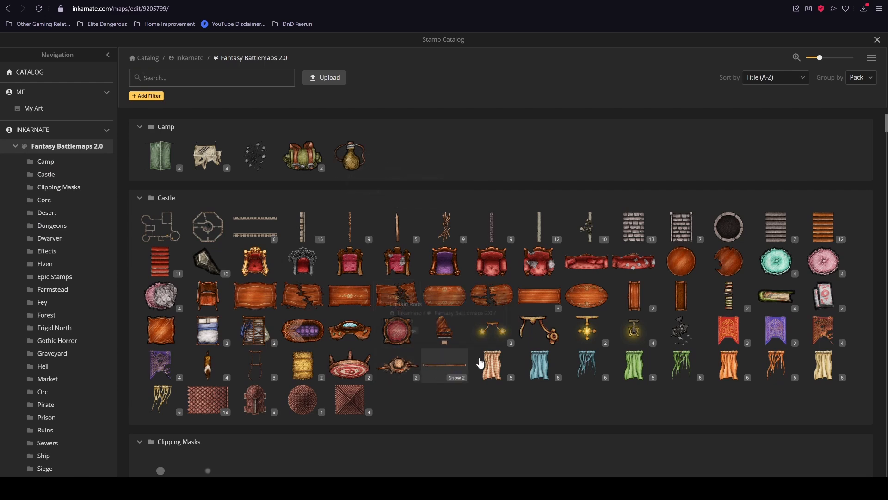
scroll(325, 303, "down", 8)
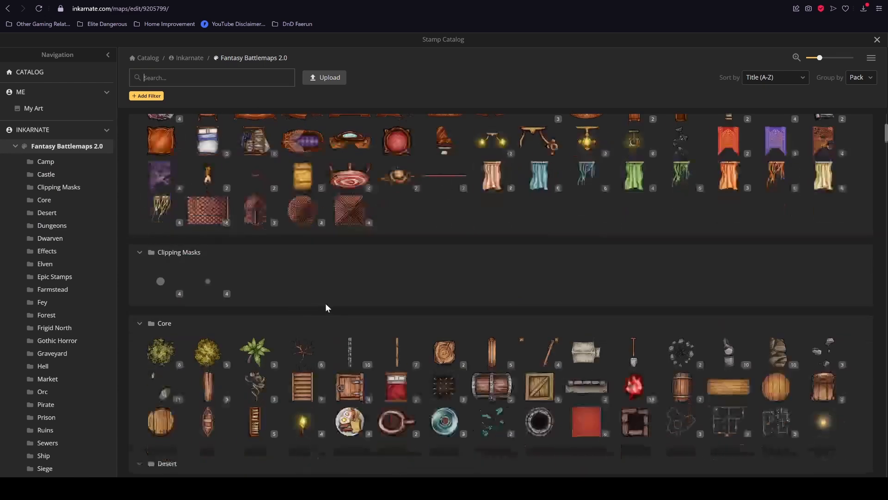
left_click(397, 162)
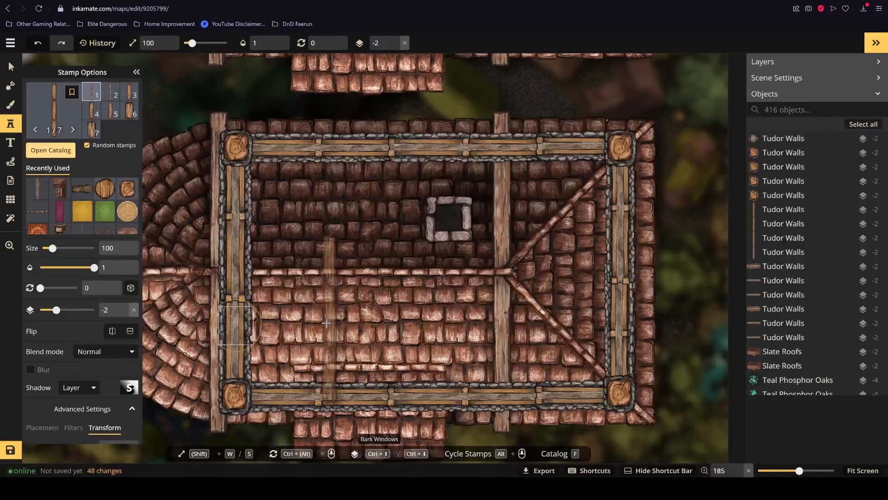
left_click(251, 300)
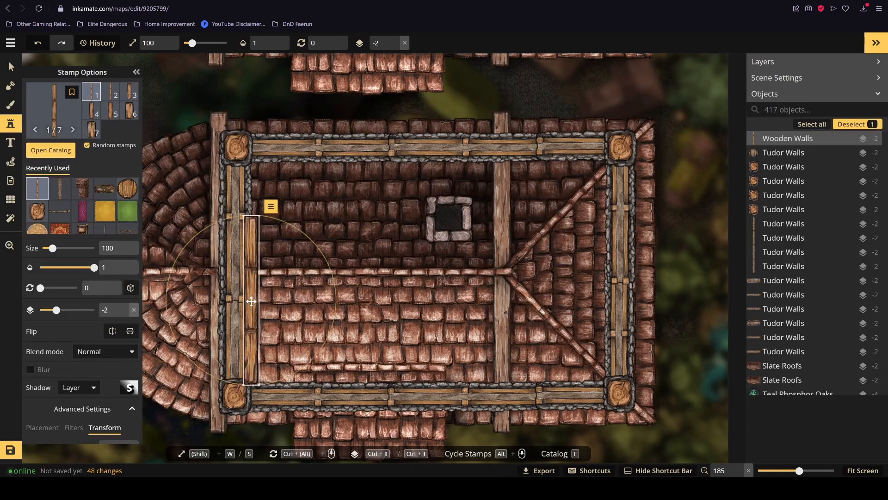
key("s")
key("s")
key("s")
key("s")
key("s")
key("s")
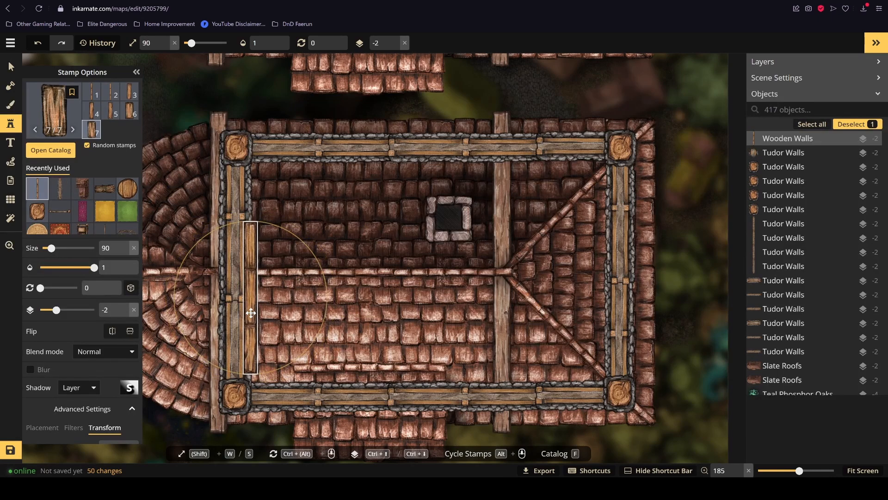
left_click_drag(250, 313, 251, 327)
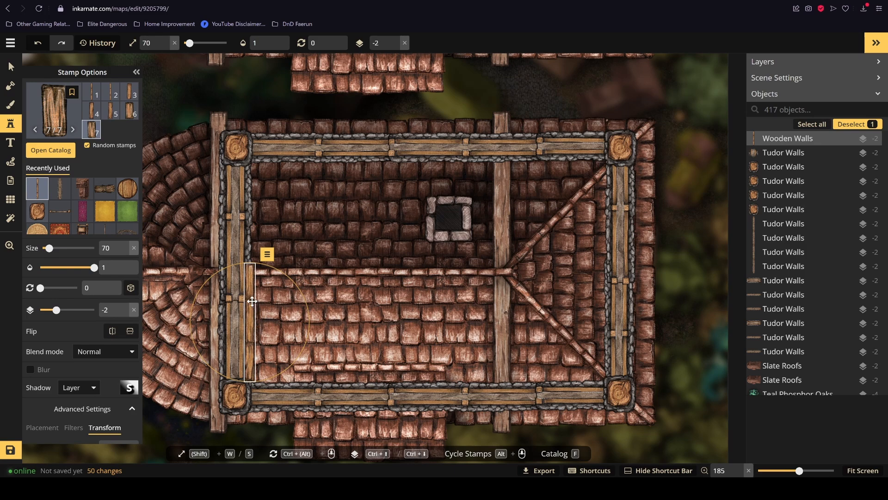
left_click_drag(252, 301, 336, 262)
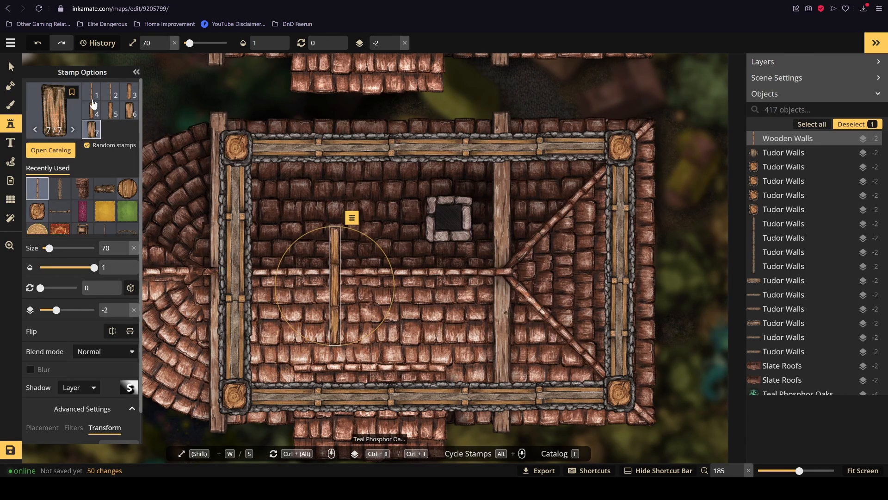
Step: Delete the trial Wooden Walls beam
left_click(13, 68)
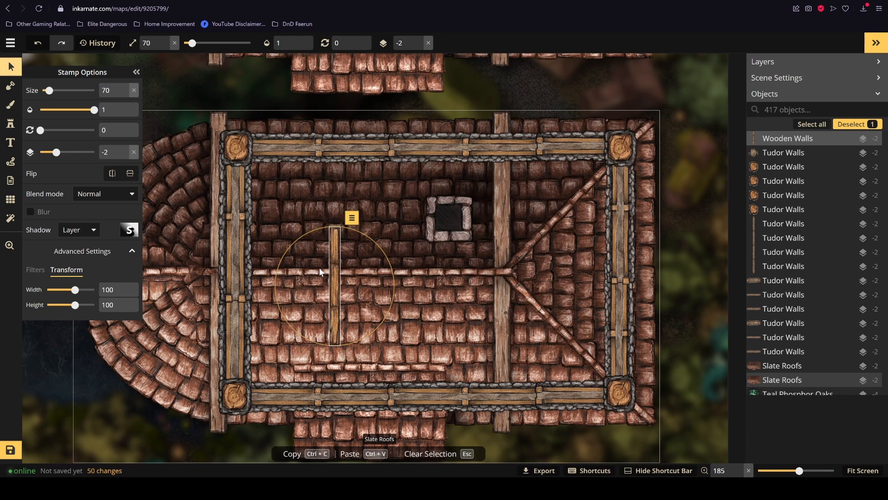
key("Delete")
left_click_drag(325, 272, 363, 272)
Step: Choose variant 4 of the Wooden Fences stamp from the catalog for the roof's rounded west end
left_click(11, 131)
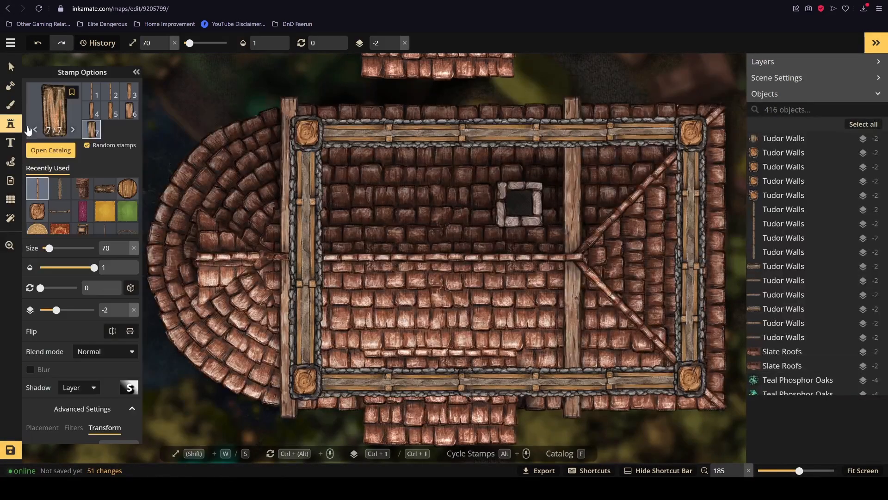
left_click_drag(238, 257, 338, 227)
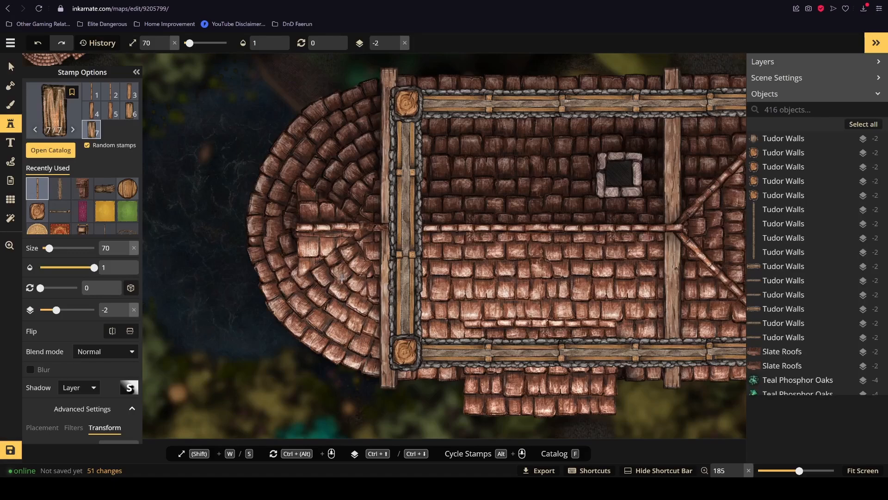
scroll(412, 240, "up", 2)
left_click(107, 97)
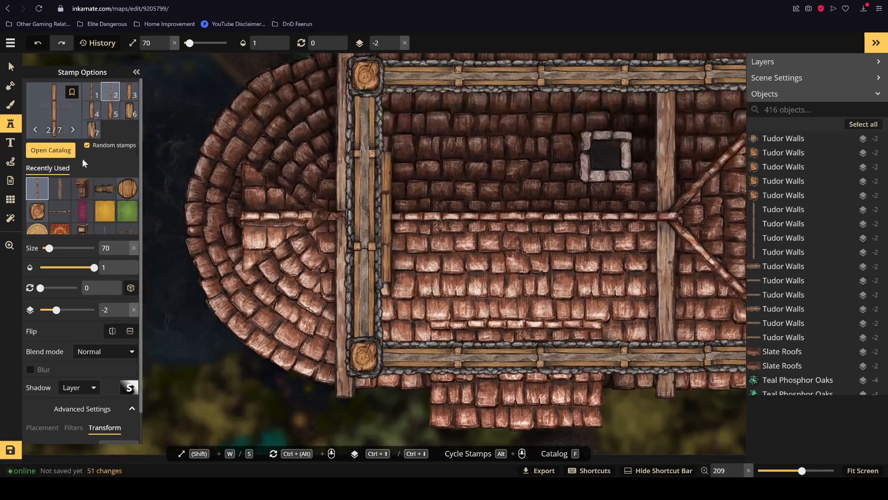
key("f")
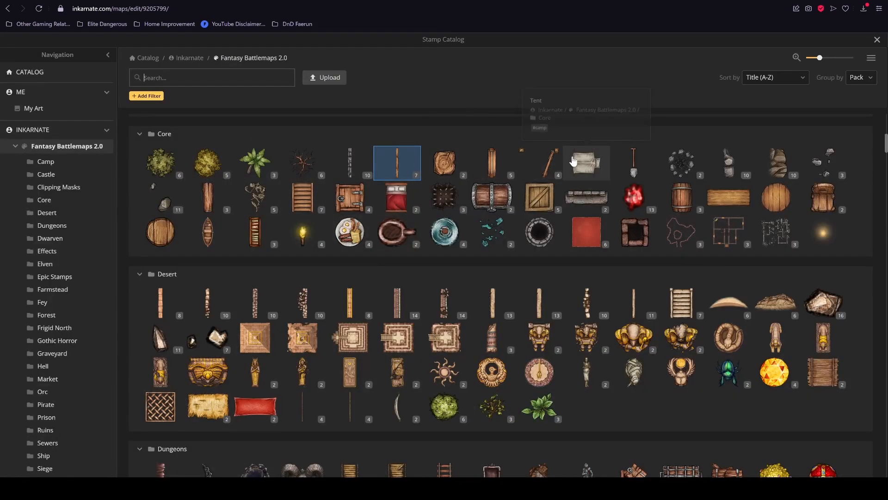
scroll(347, 215, "down", 15)
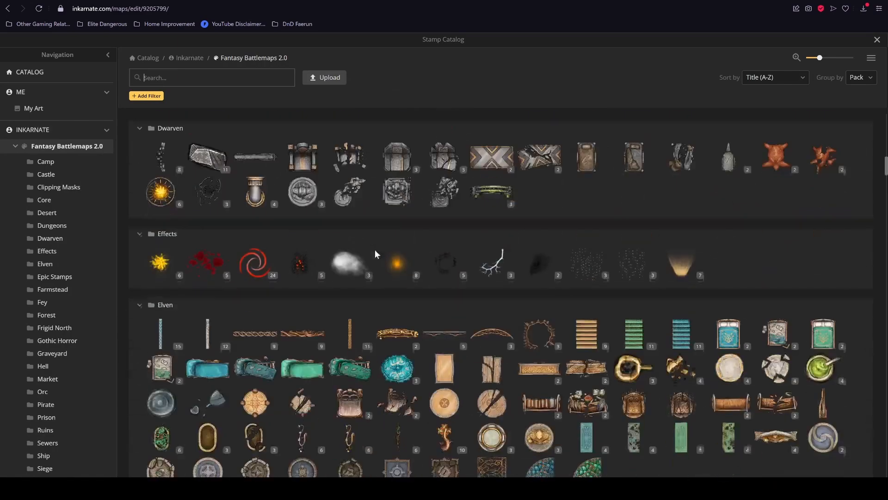
scroll(393, 252, "down", 10)
left_click(257, 81)
type("f")
left_click(160, 151)
scroll(297, 342, "down", 5)
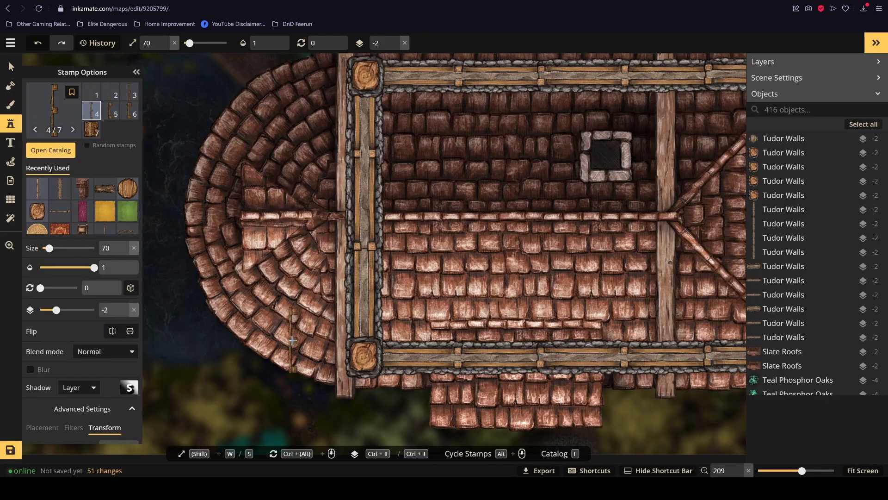
Step: Line the southern half of the rounded west end with seven Wooden Fences pieces at size 70, angled to follow the curve
mouse_move(329, 357)
left_mouse_down()
mouse_move(292, 353)
mouse_move(303, 346)
mouse_move(284, 330)
mouse_move(250, 322)
mouse_move(218, 275)
left_mouse_up()
scroll(216, 241, "down", 1)
left_click(216, 231)
left_click_drag(218, 244, 218, 270)
key("1")
left_click(252, 320)
left_click_drag(300, 350, 298, 349)
left_click_drag(251, 320, 232, 296)
scroll(227, 278, "down", 1)
left_click_drag(225, 267, 223, 267)
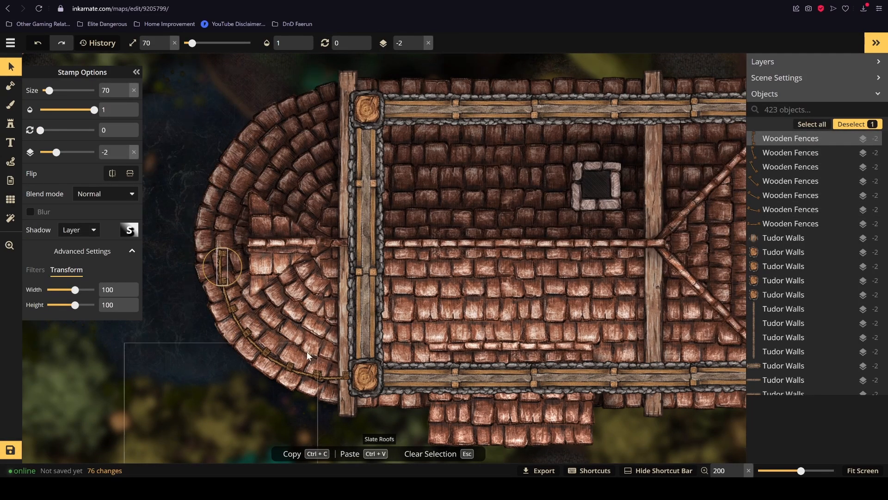
Step: Duplicate the seven southern fence pieces, and rotate and fit the copy along the northern half of the rounded west end
left_click(221, 295, "shift")
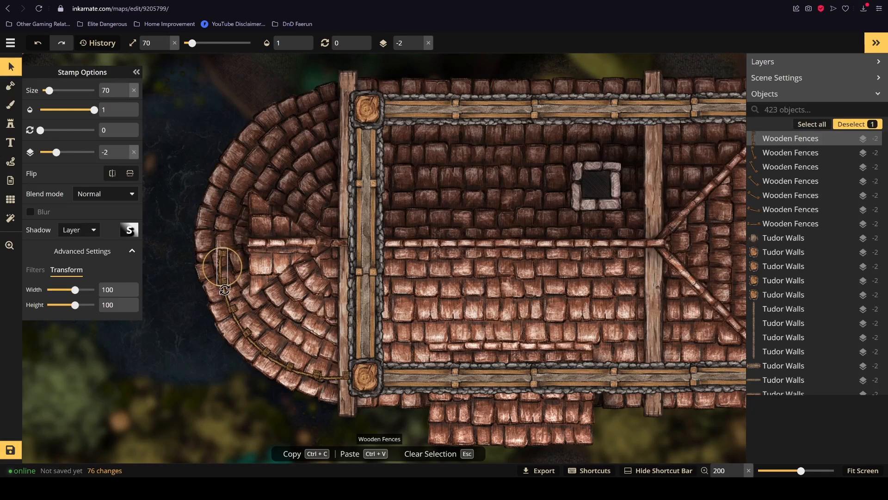
left_click(242, 327, "shift")
left_click(260, 347, "shift")
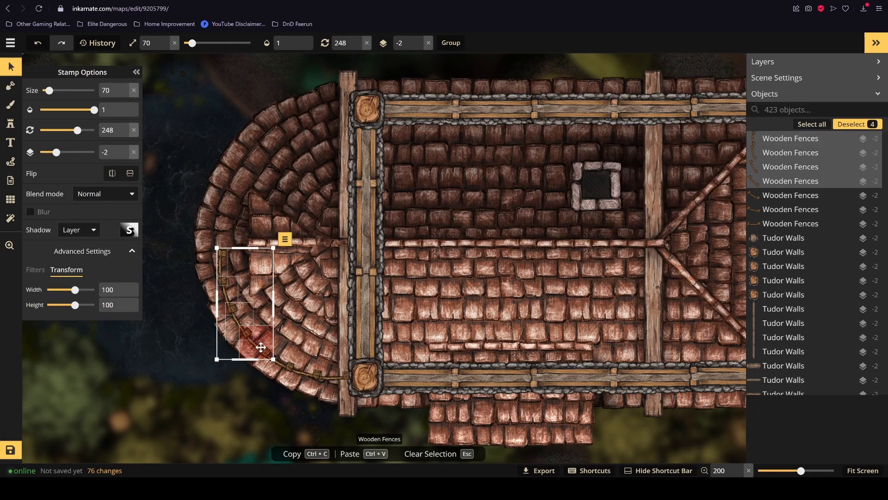
left_click(292, 370, "shift")
left_click(319, 374, "shift")
left_click(340, 376, "shift")
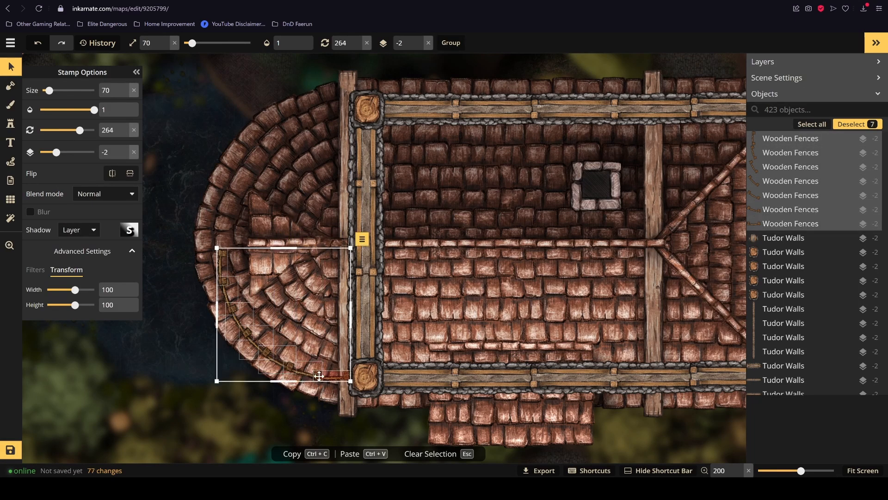
key("ctrl+v")
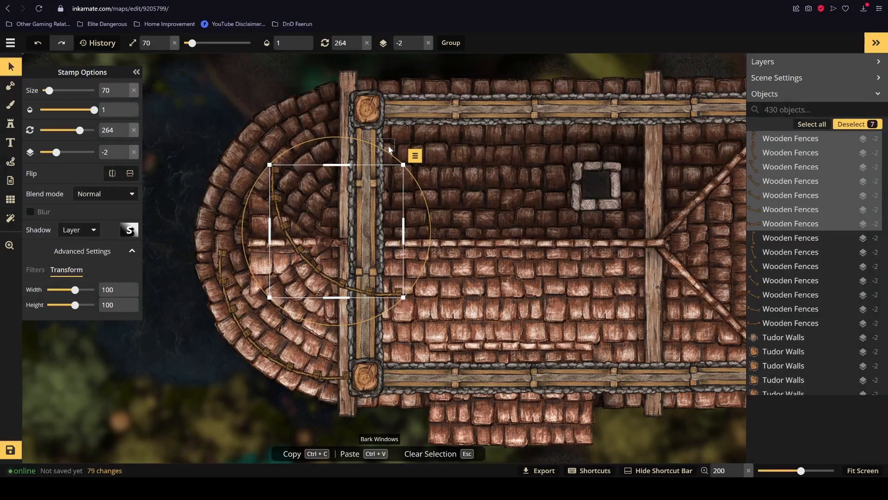
left_click_drag(388, 150, 489, 336)
left_click_drag(344, 231, 296, 167)
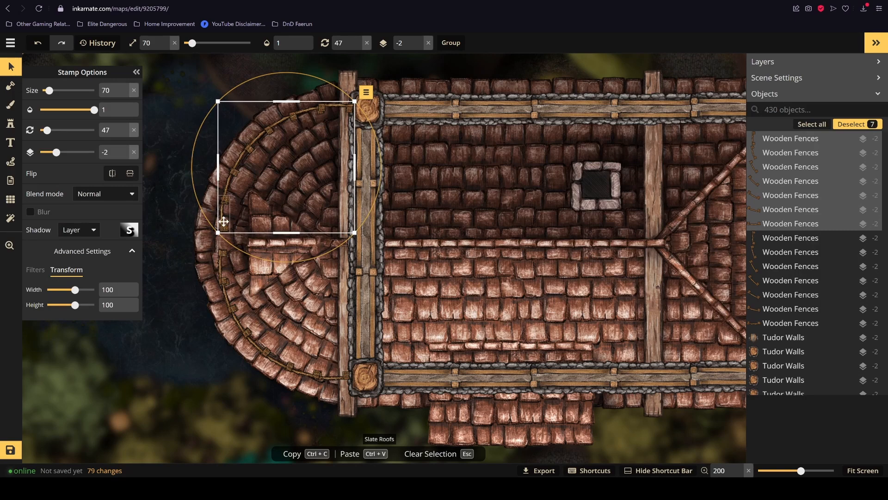
Step: Fill the gap between the two fence arcs with a variant 6 Wooden Fences piece at size 63 and rotation 2
scroll(208, 238, "up", 4)
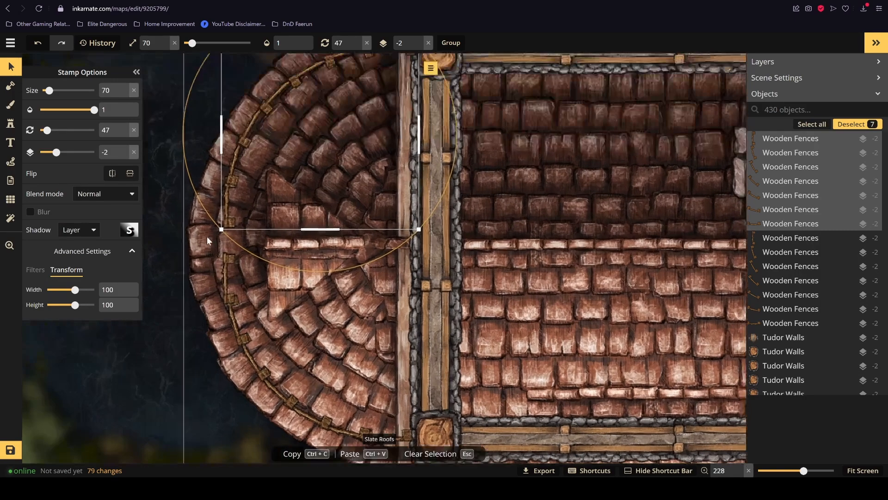
left_click(12, 128)
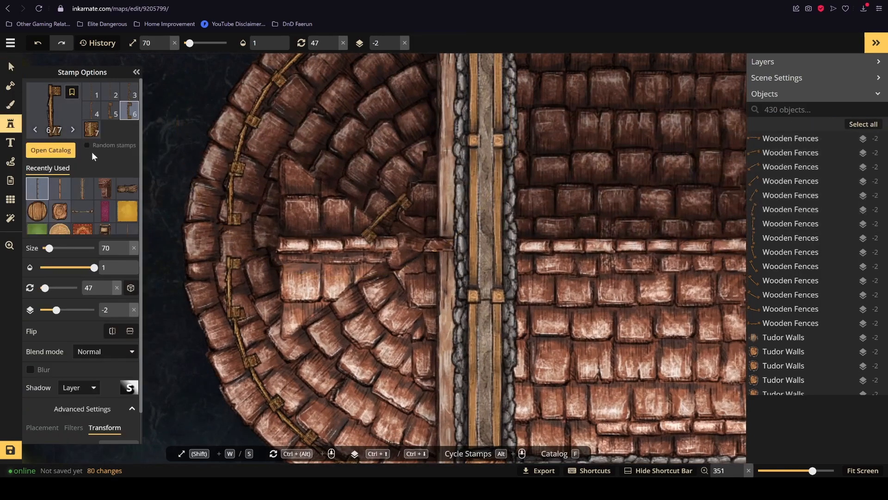
scroll(232, 235, "down", 5)
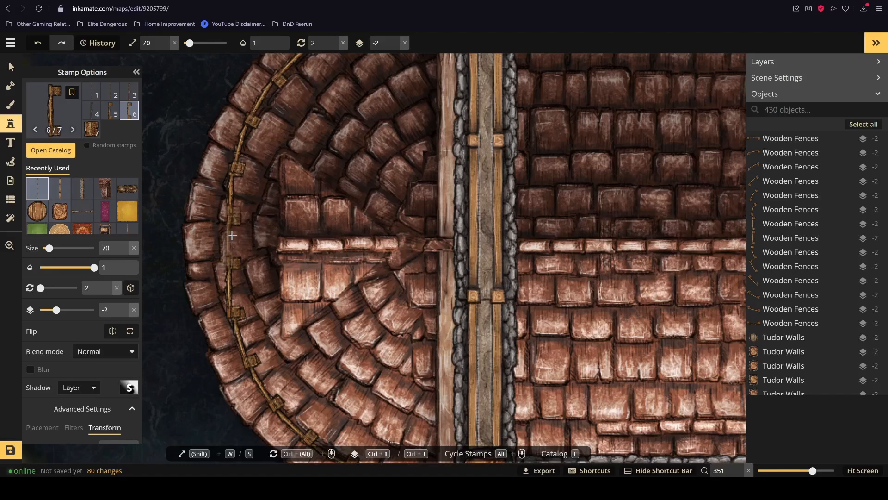
left_click(233, 240)
key("s")
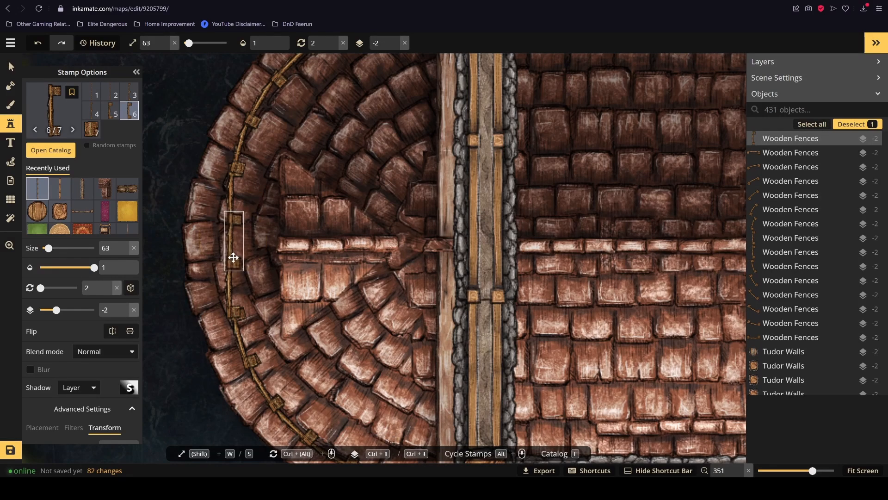
scroll(233, 258, "down", 5)
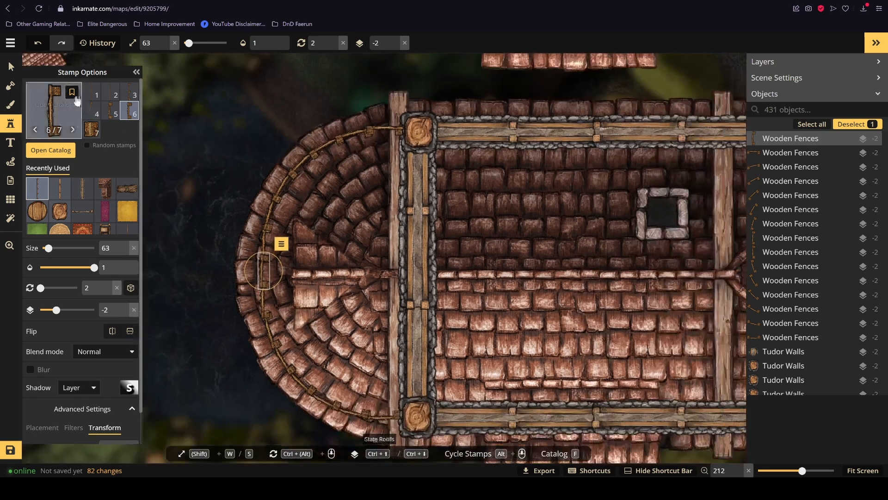
Step: Move the lower slate roof to layer 5 and set its opacity to 0.08
left_click(12, 66)
scroll(366, 241, "down", 4)
scroll(243, 234, "down", 3)
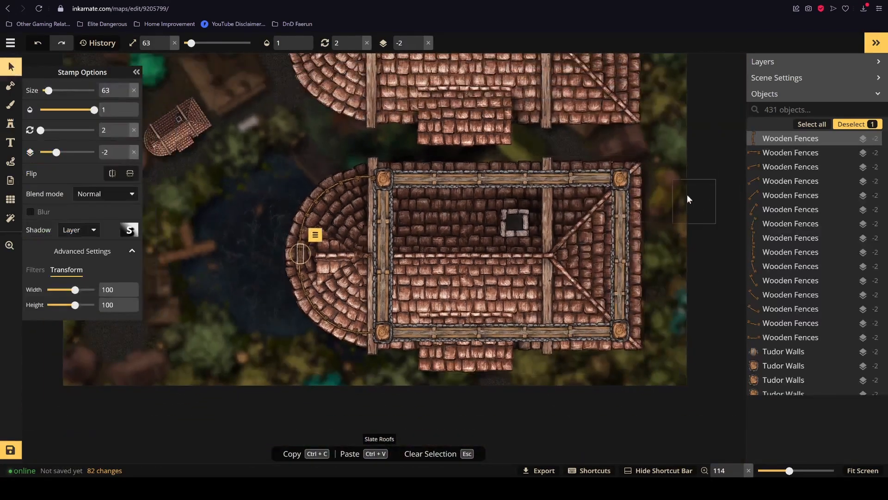
left_click(724, 420)
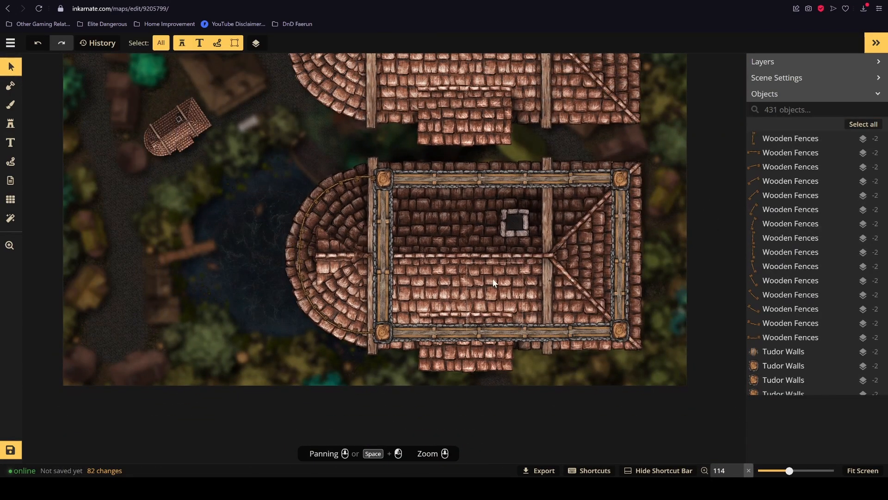
left_click_drag(393, 266, 361, 263)
scroll(358, 262, "up", 1)
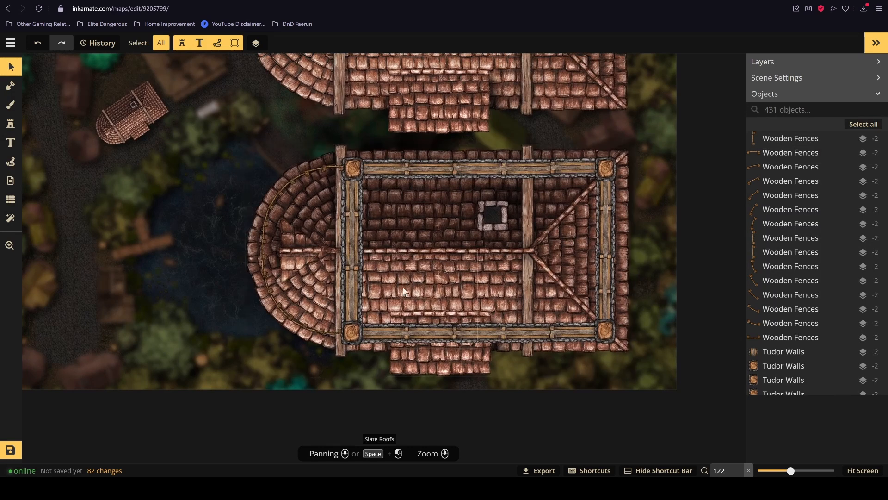
left_click(382, 301)
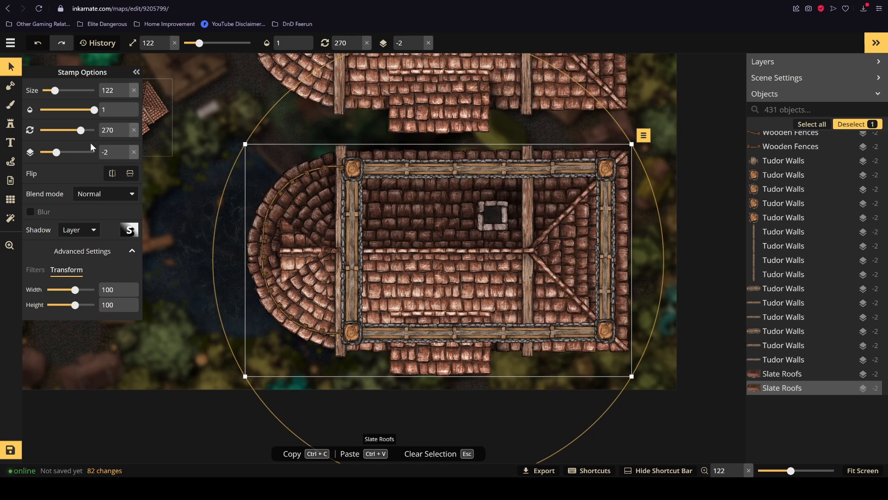
left_click_drag(57, 155, 94, 152)
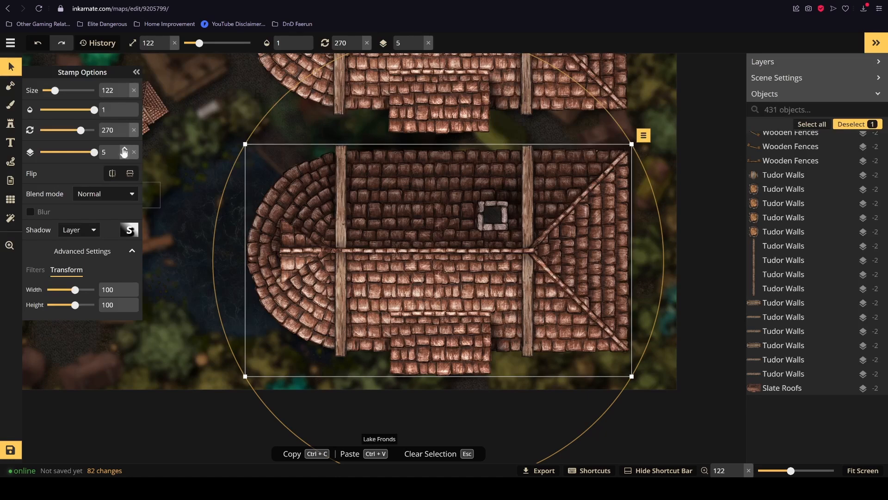
left_click_drag(92, 110, 45, 110)
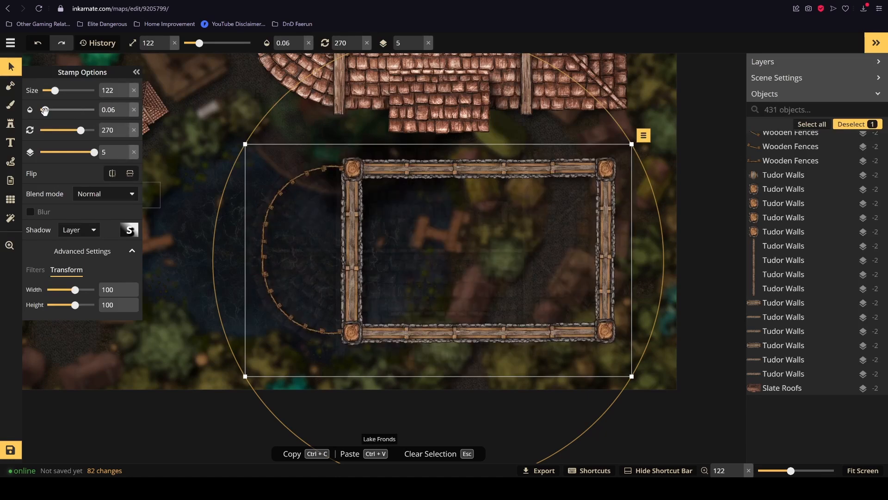
left_click_drag(45, 110, 47, 110)
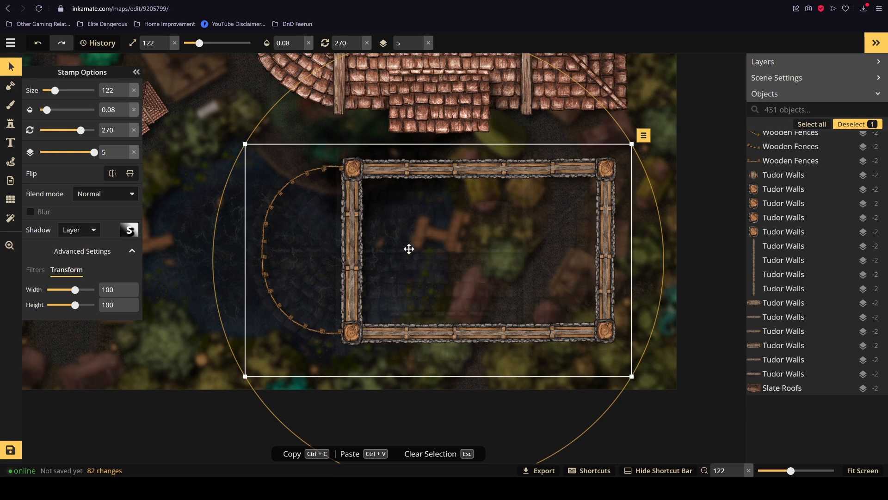
Step: Lock the faded lower slate roof on layer 5 and clear the selection
scroll(499, 247, "up", 3)
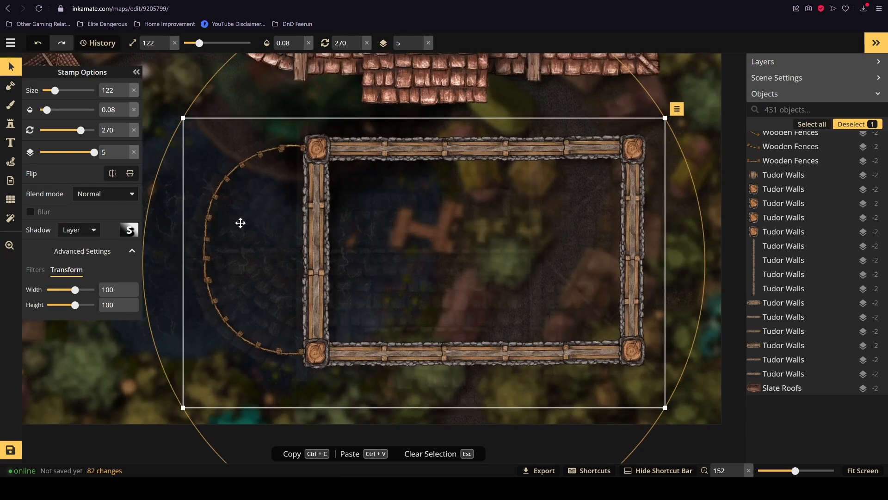
scroll(482, 240, "down", 1)
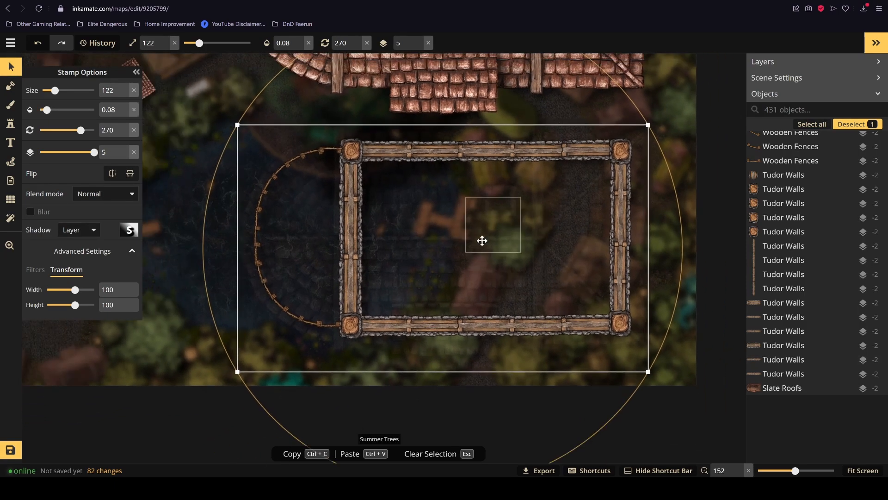
scroll(469, 373, "down", 2)
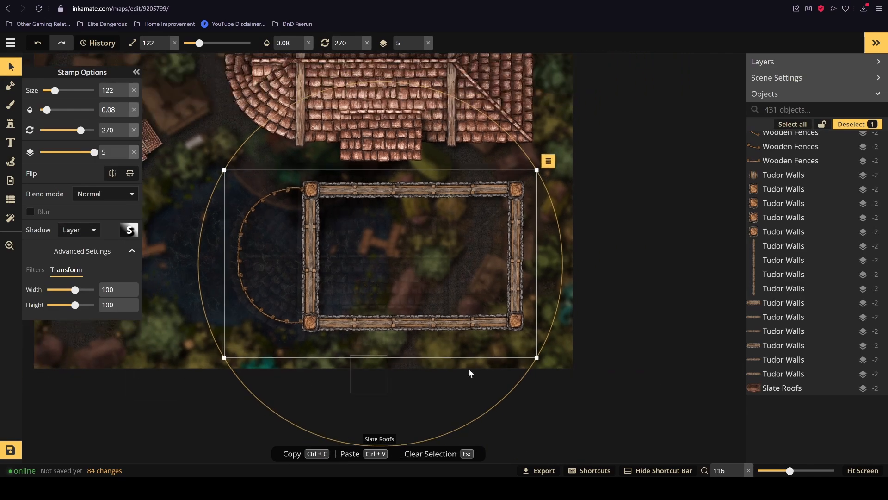
key("Escape")
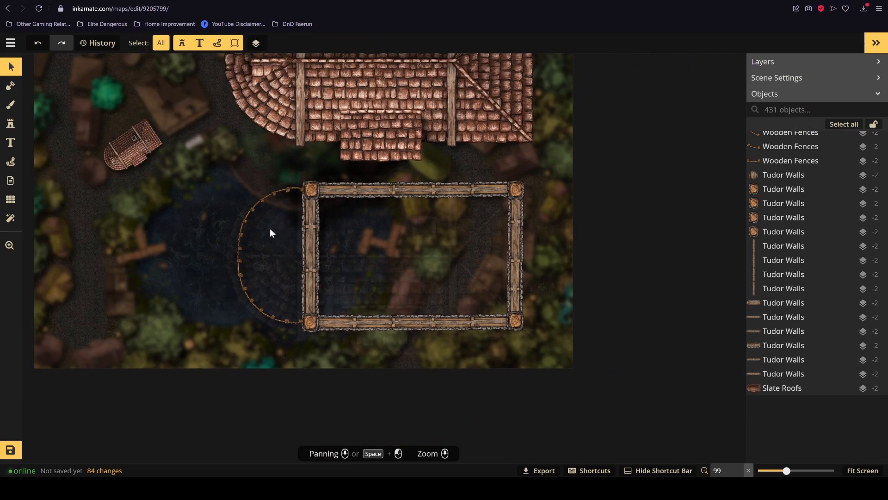
Step: Delete the stray dock piece over the water inside the western part of the walled floor plan
scroll(266, 262, "up", 3)
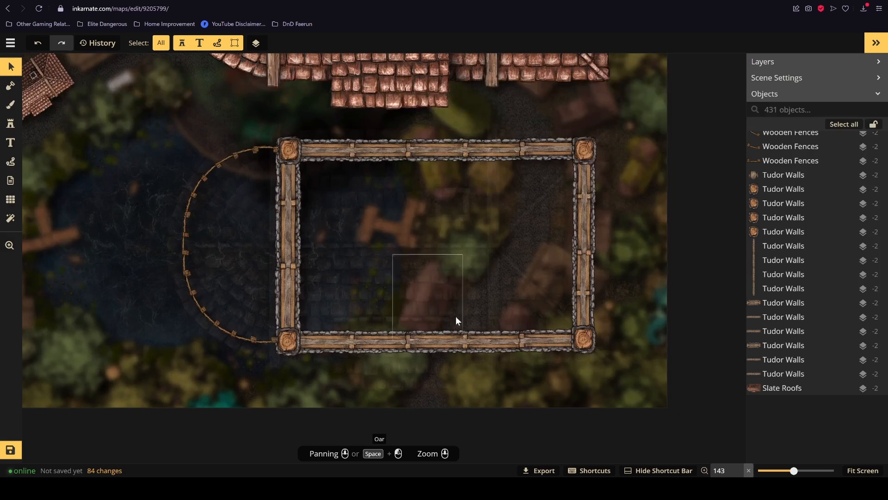
scroll(442, 283, "down", 2)
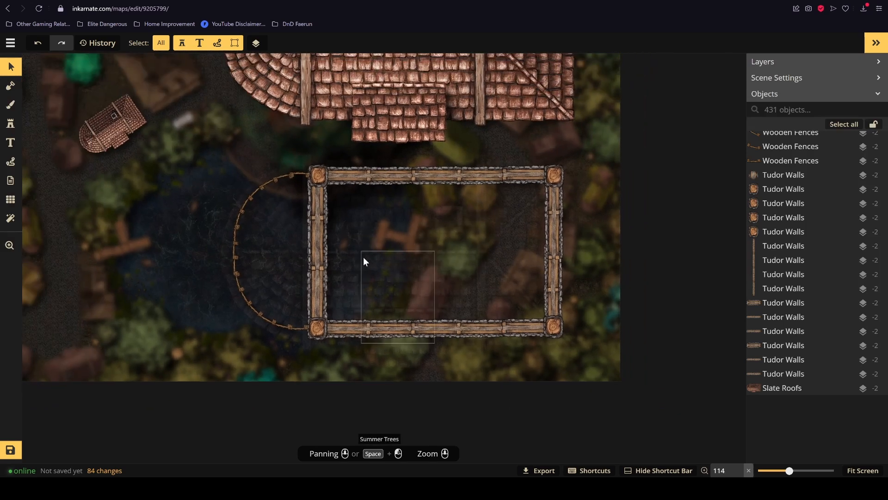
left_click_drag(377, 246, 387, 254)
scroll(389, 260, "up", 1)
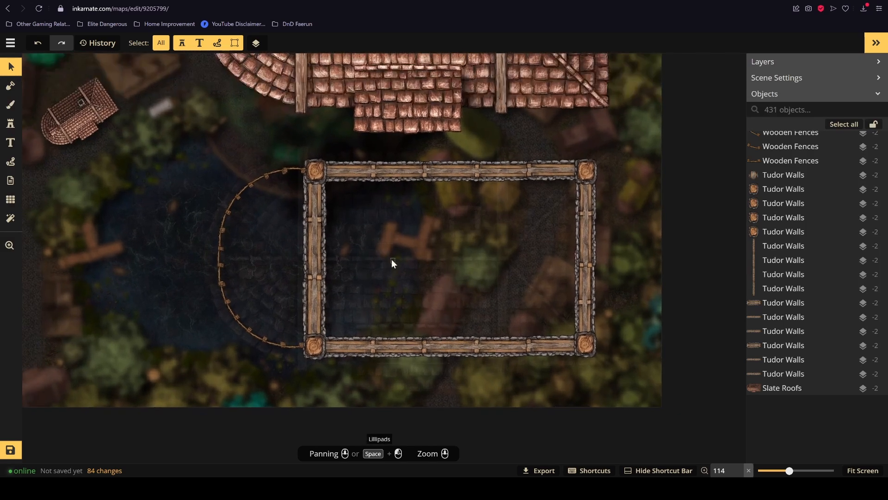
left_click(386, 242)
key("Delete")
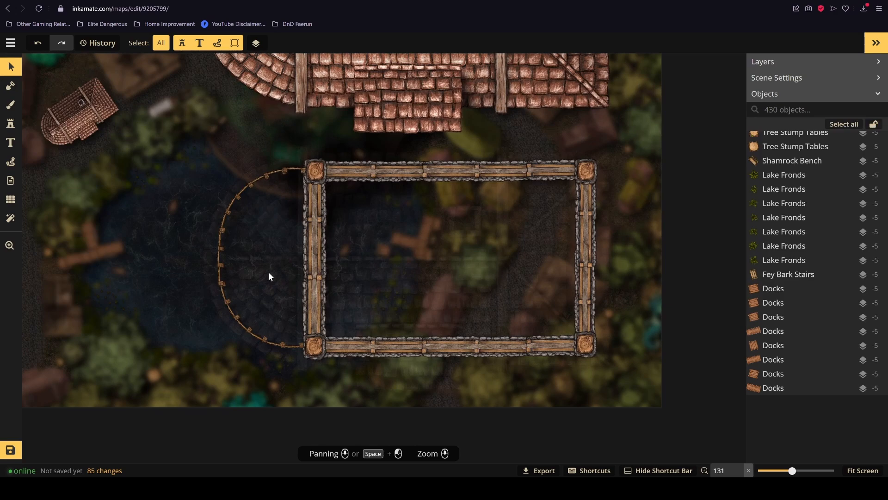
Step: Place two Wooden Pillars stamps at size 50 on layer -2 along the southern half of the curved fence, rotating each differently
scroll(222, 260, "up", 1)
scroll(256, 271, "up", 2)
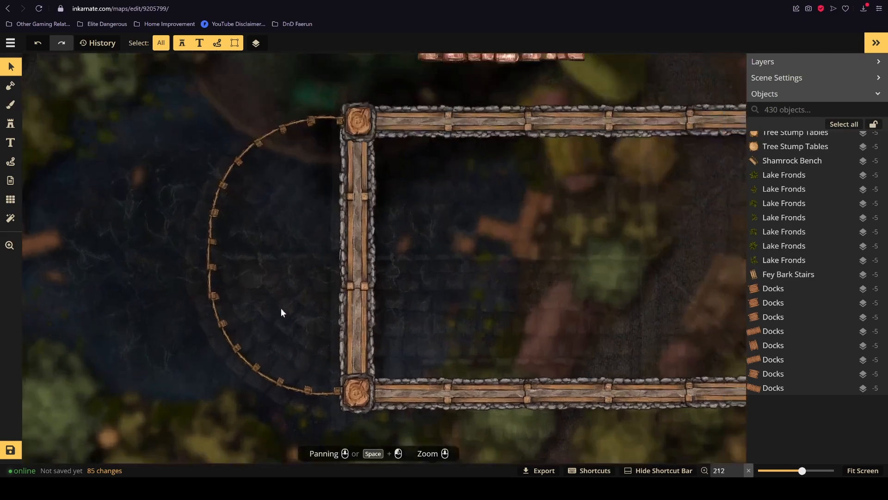
scroll(281, 307, "down", 1)
left_click_drag(503, 343, 470, 321)
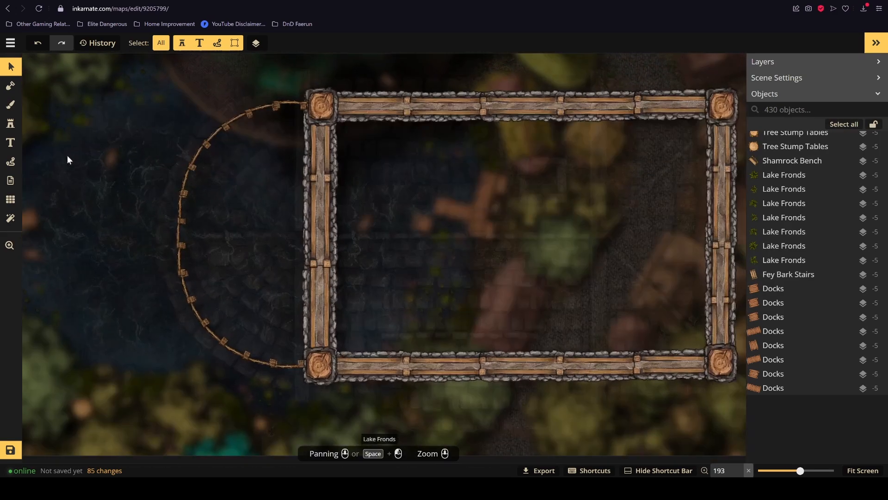
left_click(11, 129)
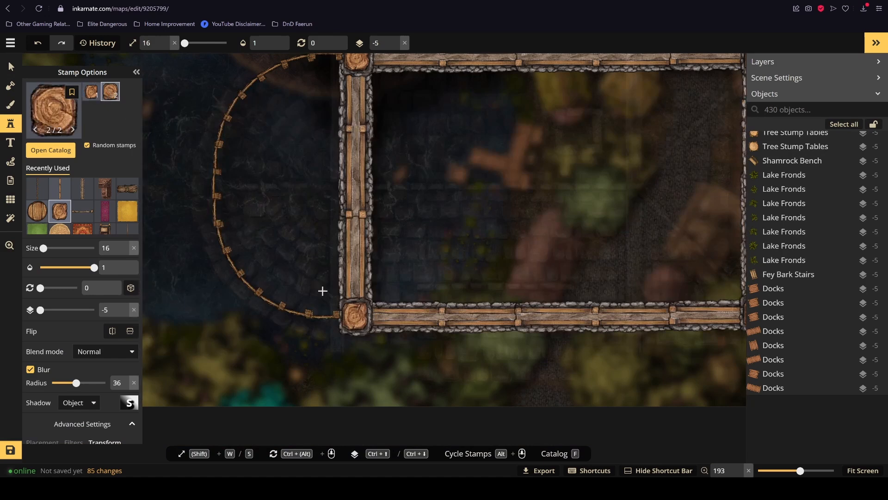
left_click(37, 189)
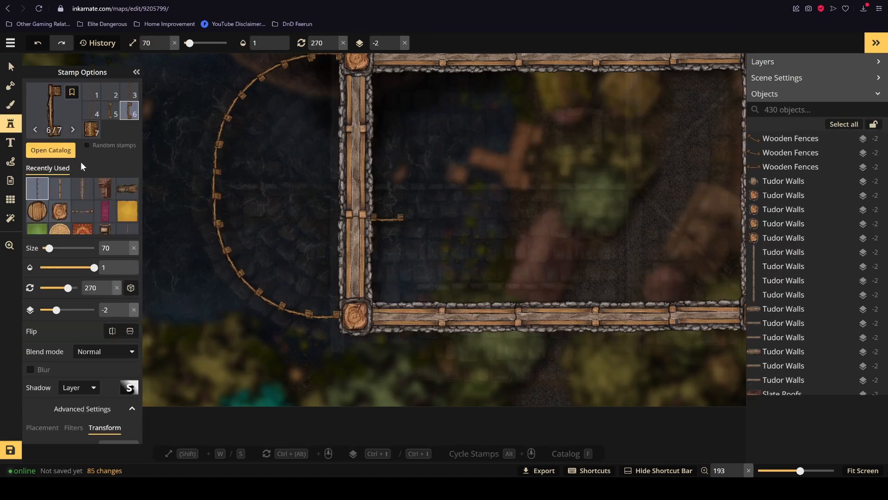
left_click(88, 132)
left_click(60, 210)
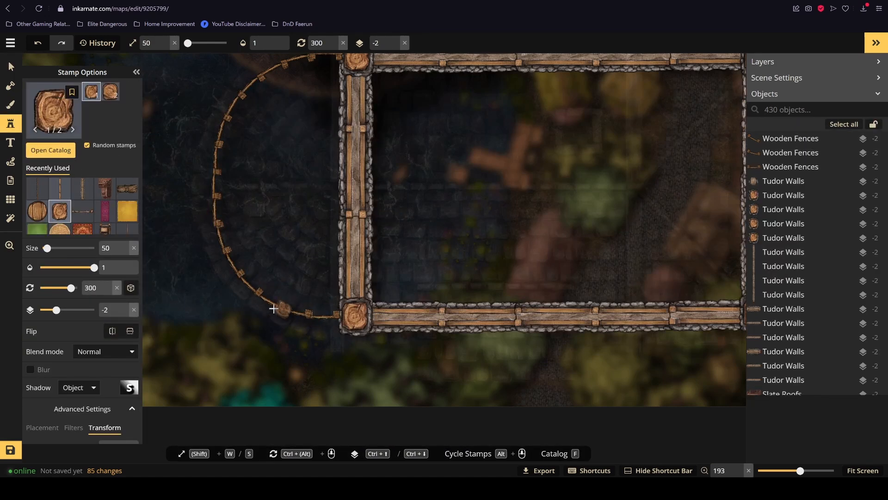
left_click(282, 305)
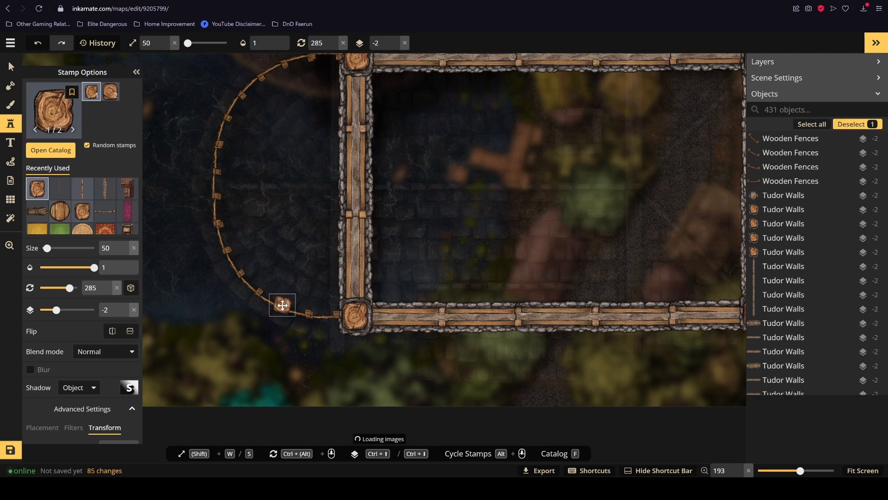
left_click(227, 242)
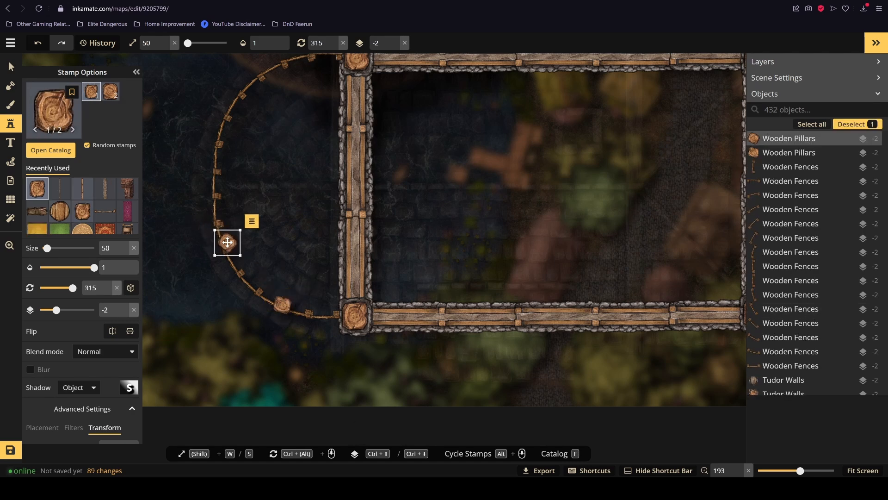
left_click_drag(227, 242, 224, 247)
Step: Place two matching size 50 Wooden Pillars along the northern half of the curved fence, mirroring the southern pair's positions
left_click_drag(254, 171, 261, 209)
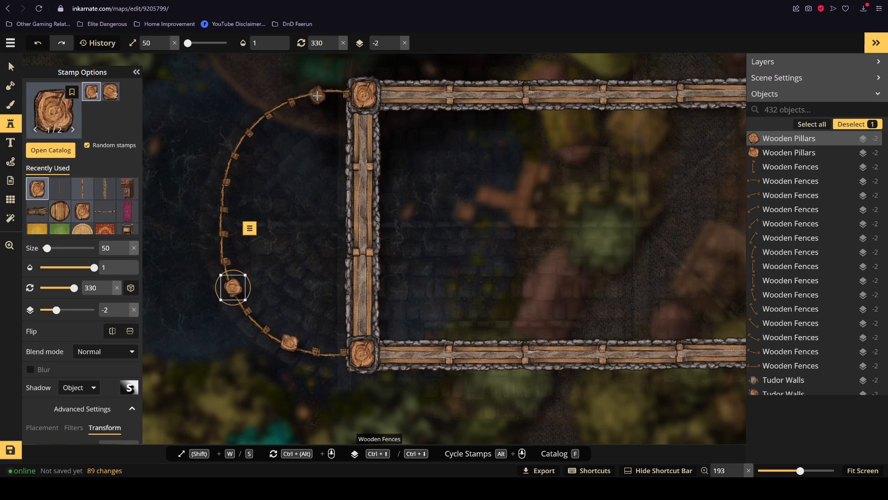
left_click(291, 101)
scroll(291, 101, "down", 8)
left_click(234, 156)
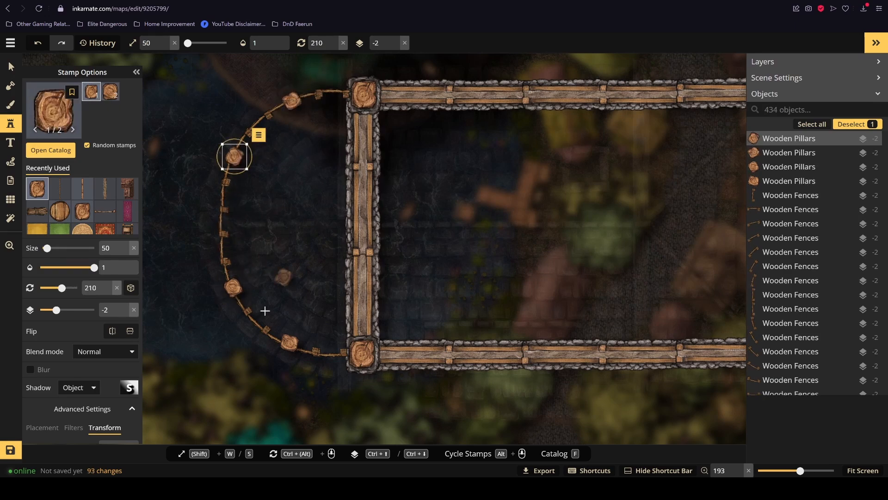
Step: Inspect how the pillars and fence pieces line up around the rounded west end, including the fence piece beside the northern pillar
scroll(248, 224, "down", 2)
scroll(420, 276, "down", 2)
scroll(420, 276, "down", 2)
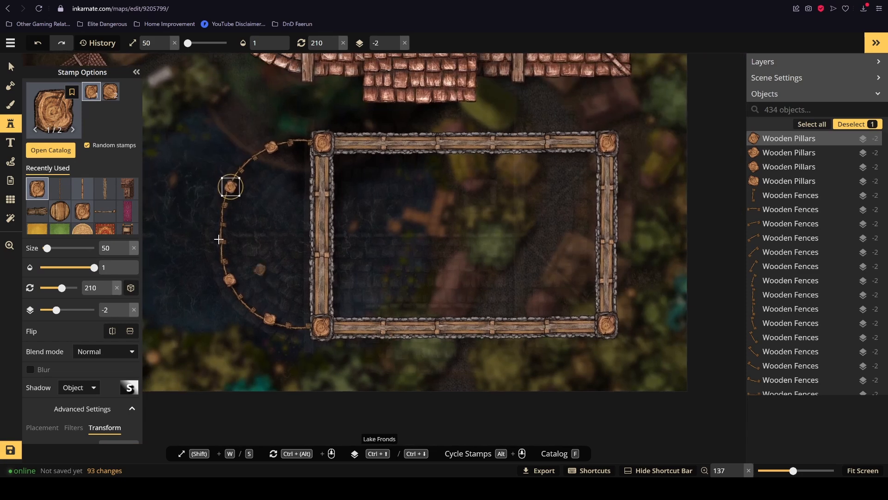
scroll(257, 135, "up", 10)
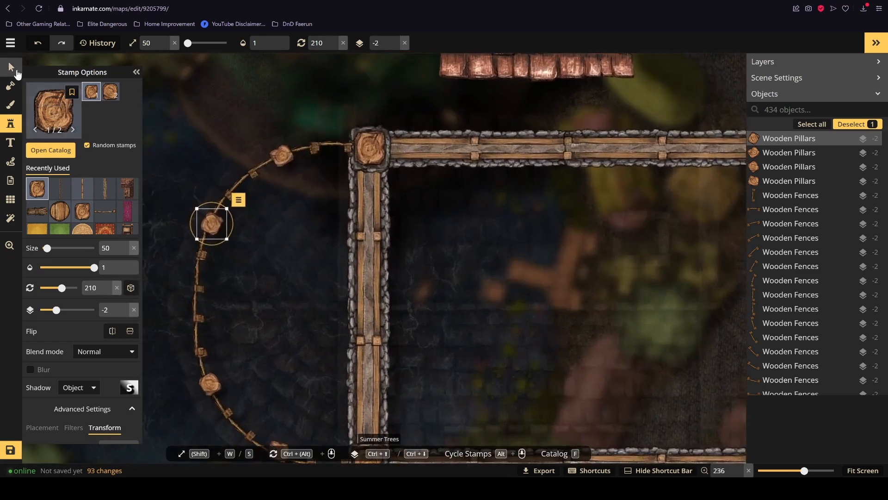
left_click(11, 67)
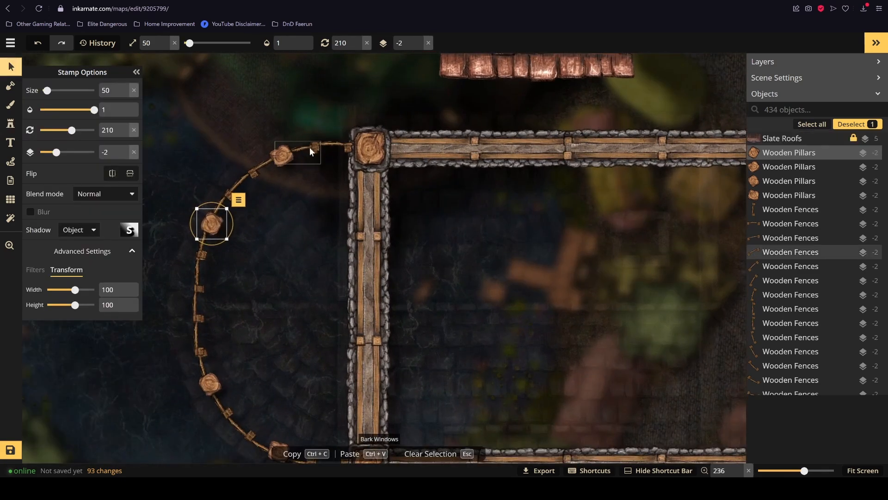
left_click(308, 148)
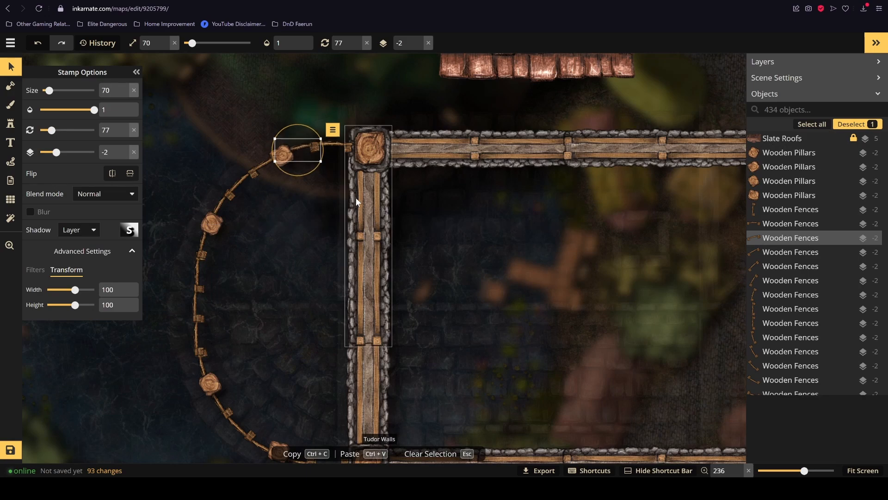
scroll(296, 278, "down", 3)
scroll(292, 400, "down", 2)
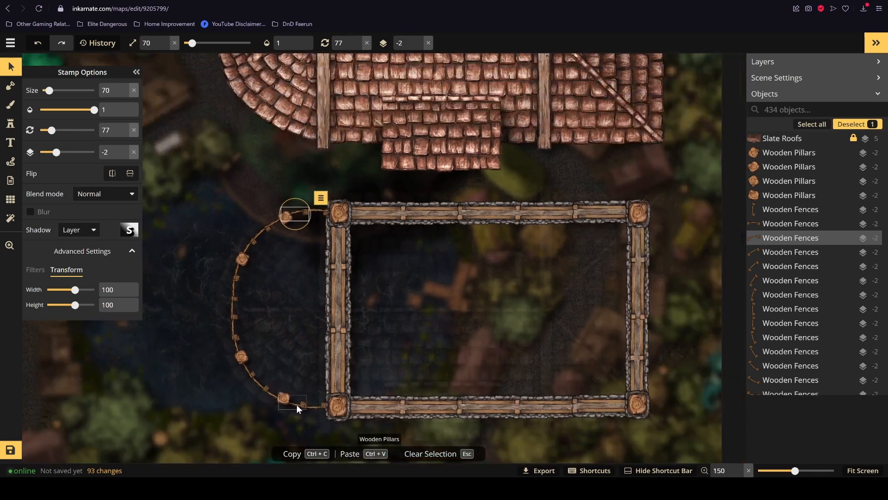
scroll(314, 403, "down", 2)
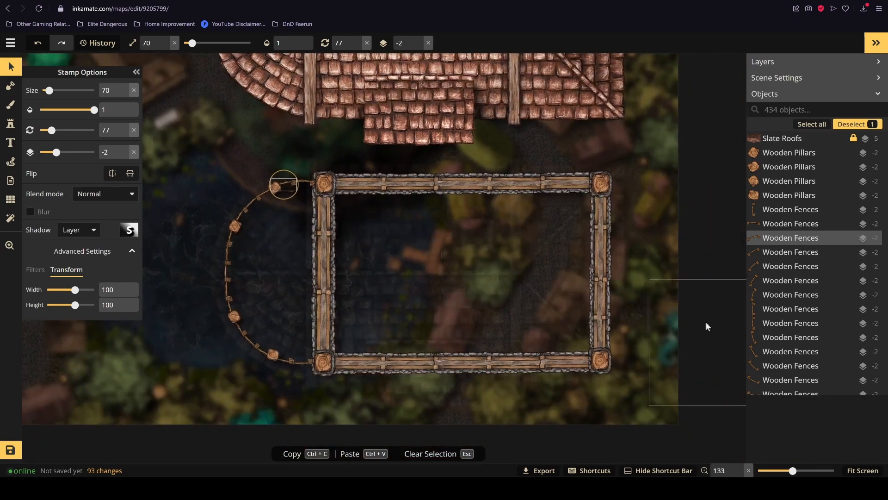
left_click(728, 437)
Step: Delete a Lillipads stamp over the water inside the southwestern part of the walled floor plan
scroll(407, 317, "down", 1)
left_click_drag(370, 310, 322, 302)
scroll(349, 308, "up", 3)
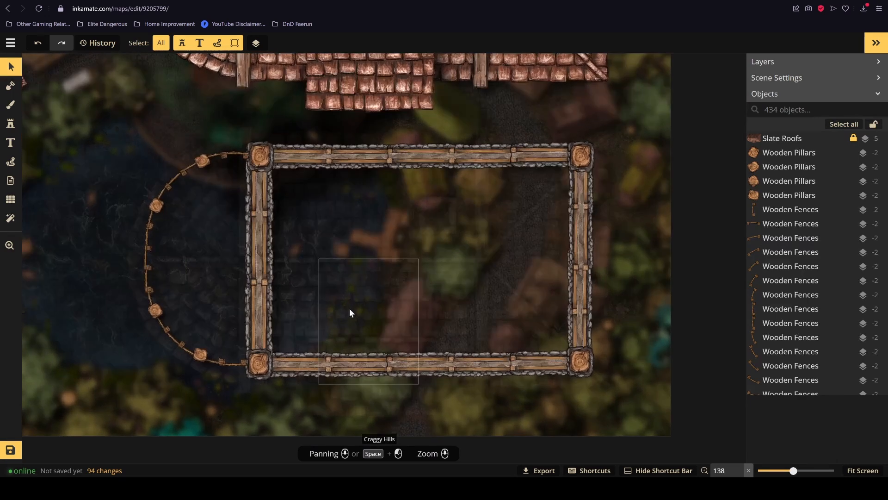
left_click(364, 307)
left_click(360, 309)
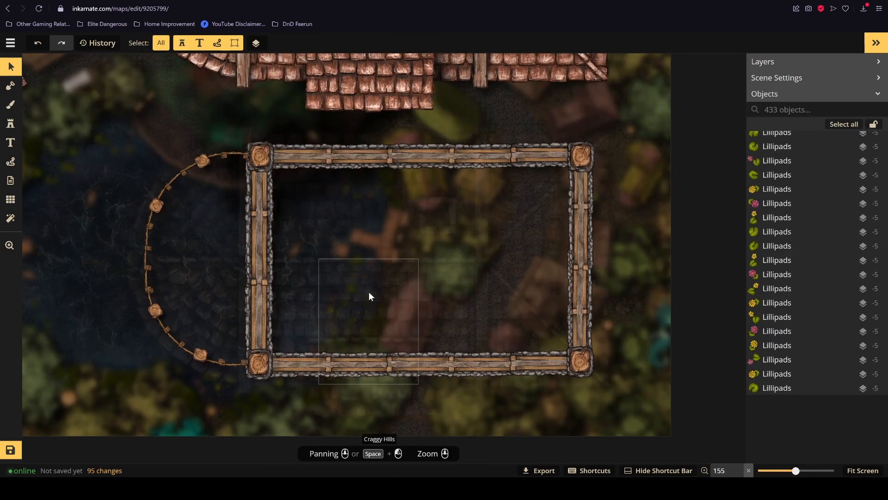
Step: Review the wall and fence outline against the full slate roof and the surrounding village map
left_click_drag(385, 316, 356, 315)
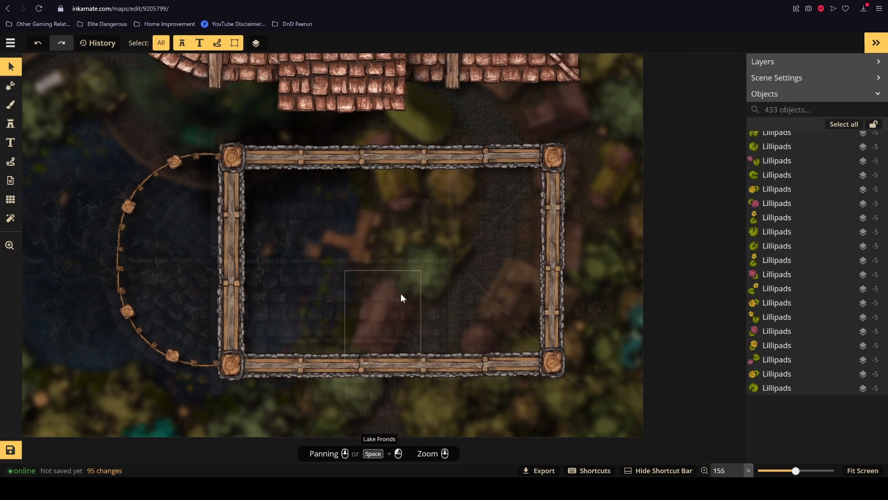
left_click_drag(405, 293, 368, 282)
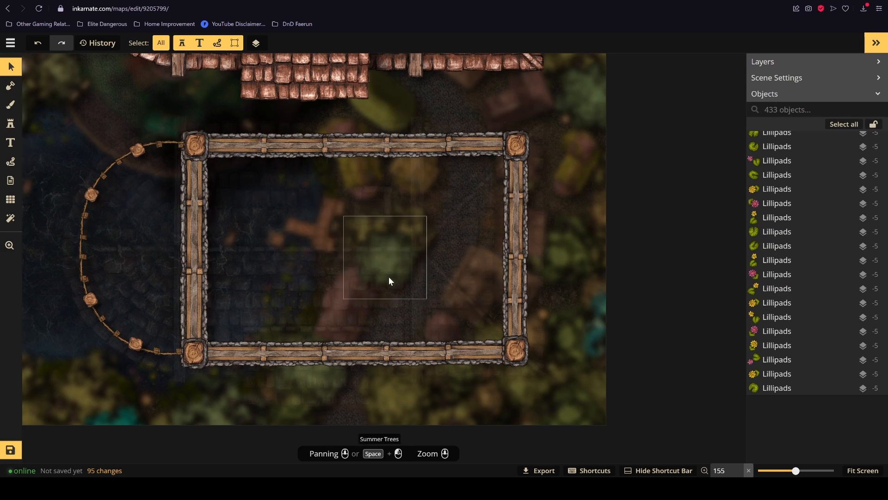
scroll(388, 280, "down", 6)
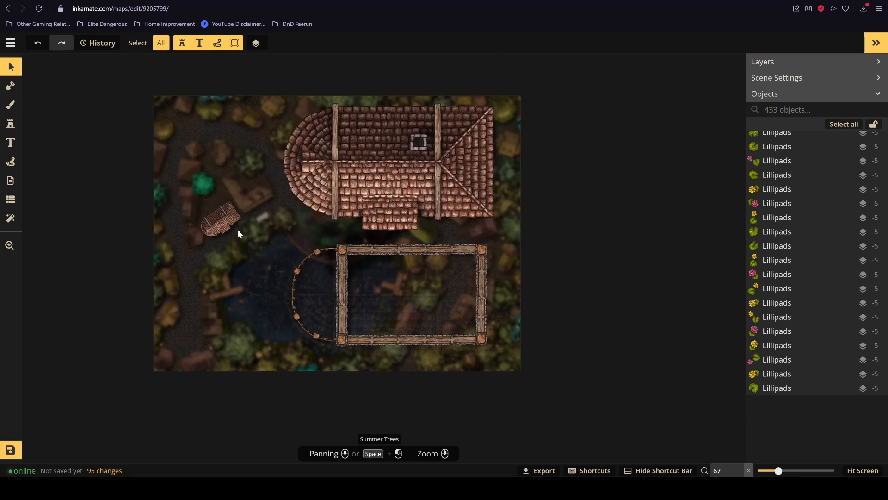
scroll(209, 222, "up", 1)
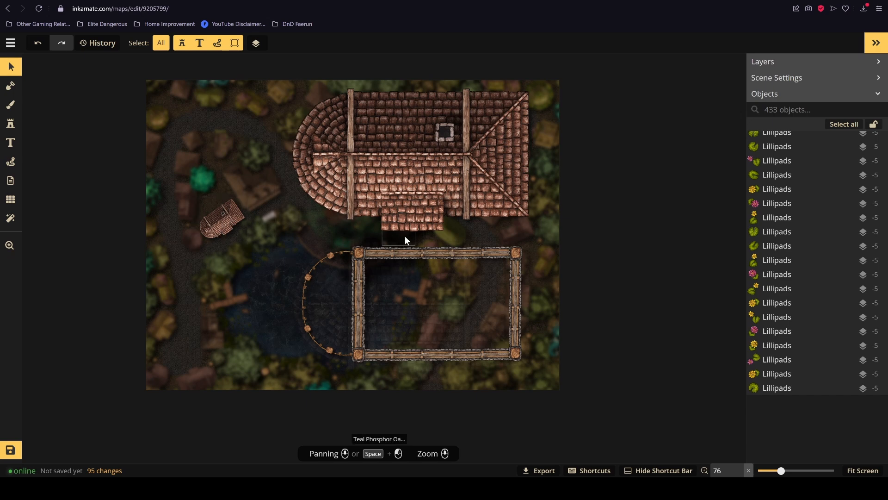
scroll(404, 236, "up", 2)
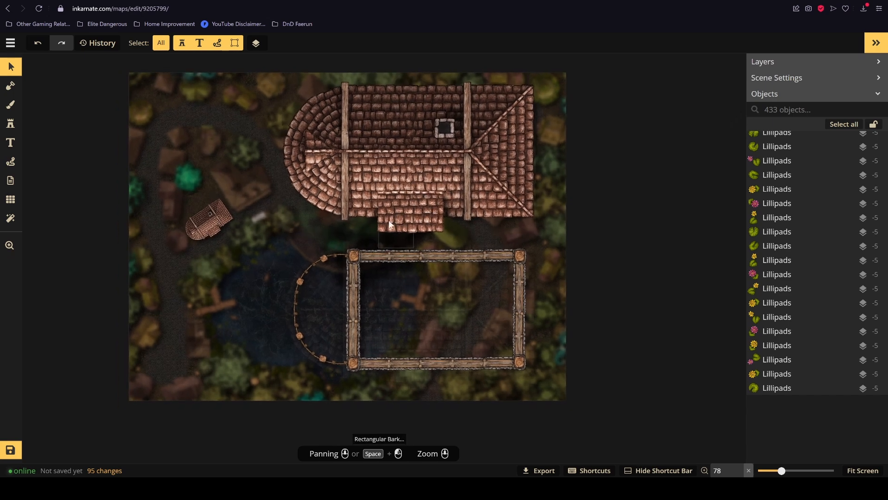
scroll(390, 224, "up", 4)
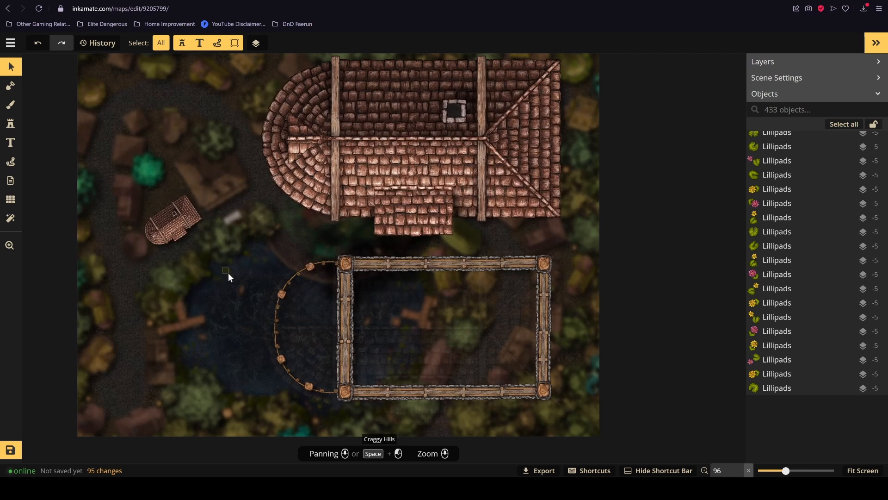
scroll(229, 273, "down", 1)
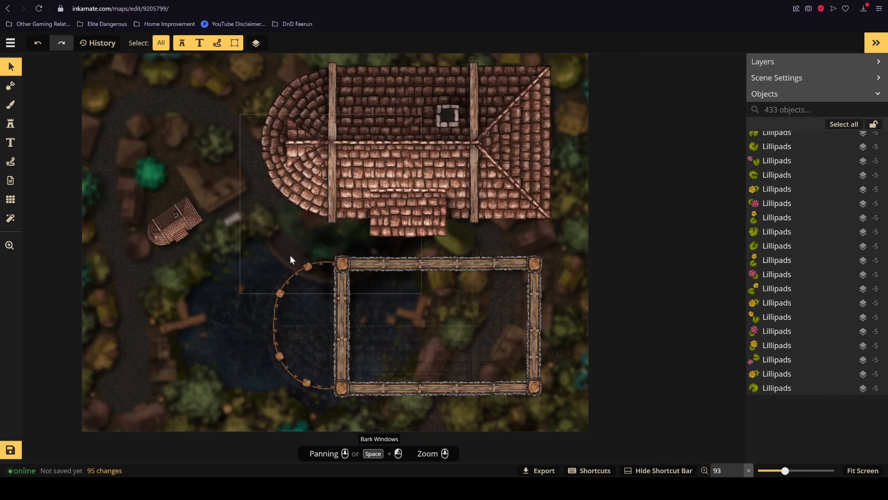
left_click_drag(216, 256, 218, 240)
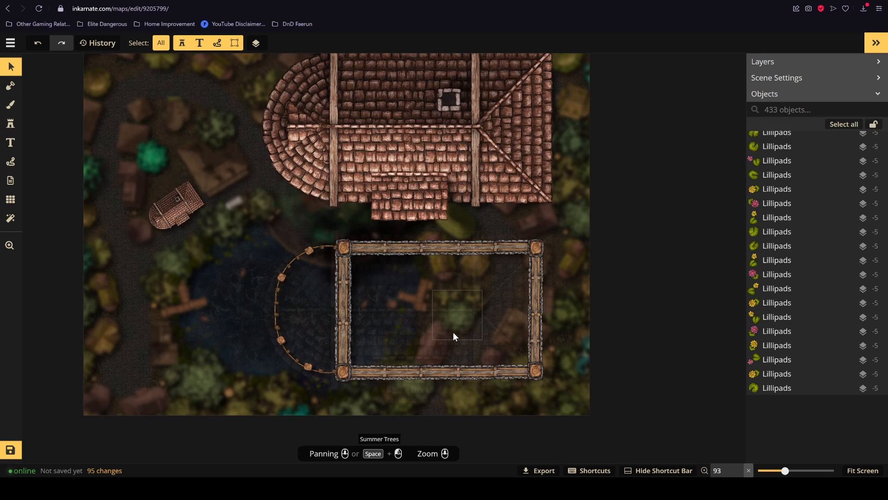
left_click_drag(403, 297, 344, 284)
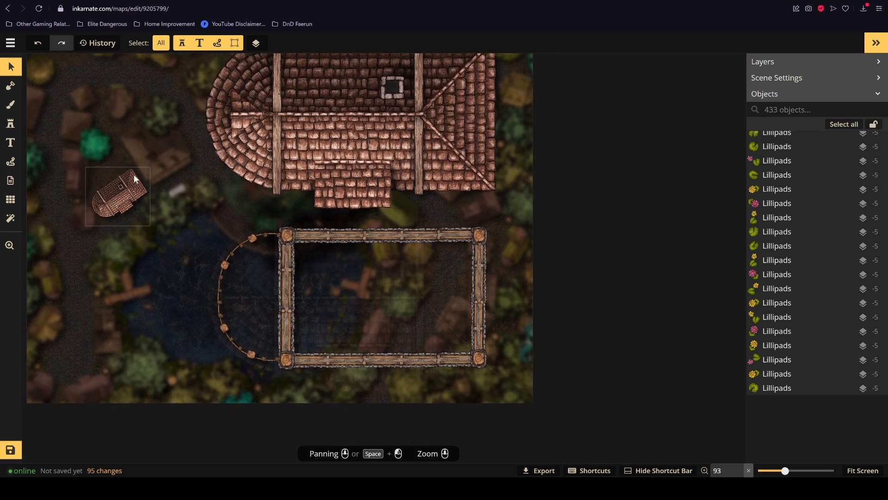
scroll(231, 254, "down", 3)
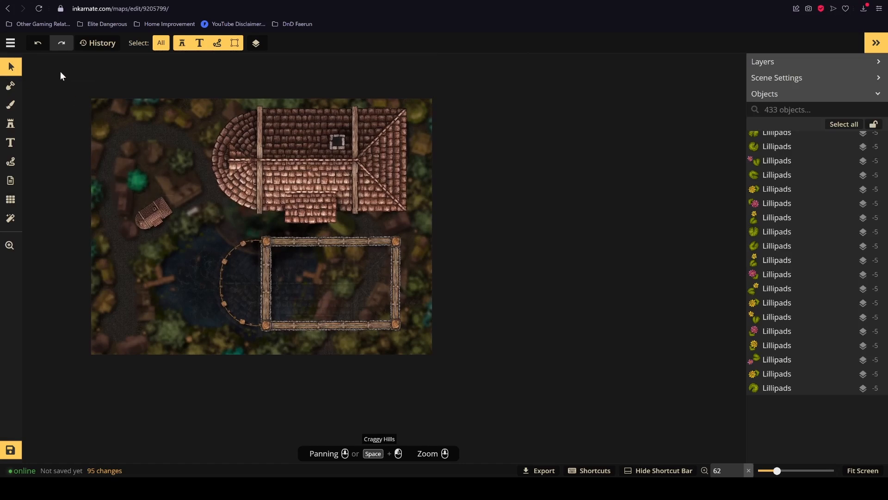
Step: Delete the blurred reddish hut and the green tree in the middle of the walled floor plan
scroll(276, 312, "up", 5)
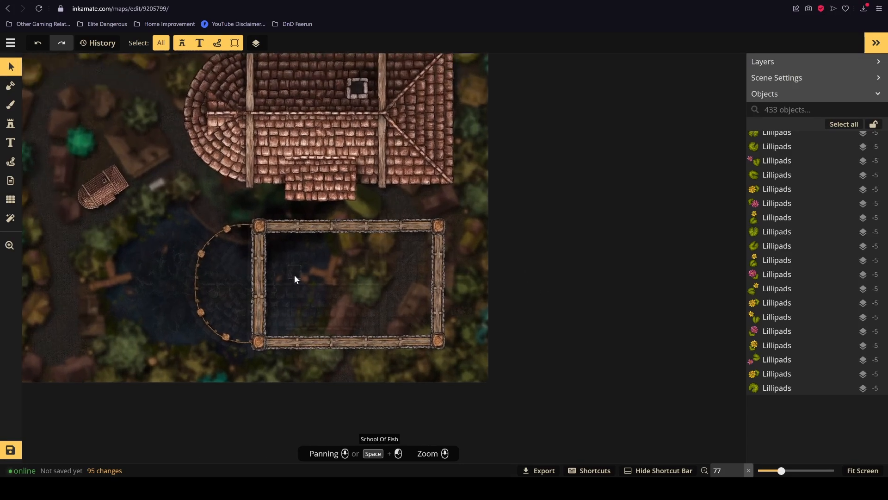
scroll(344, 299, "up", 2)
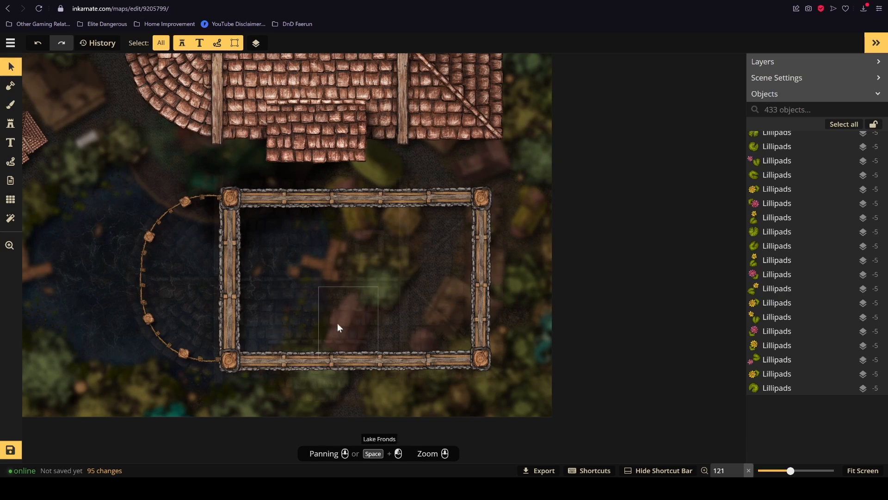
left_click(349, 290)
key("Delete")
left_click(326, 273)
key("Delete")
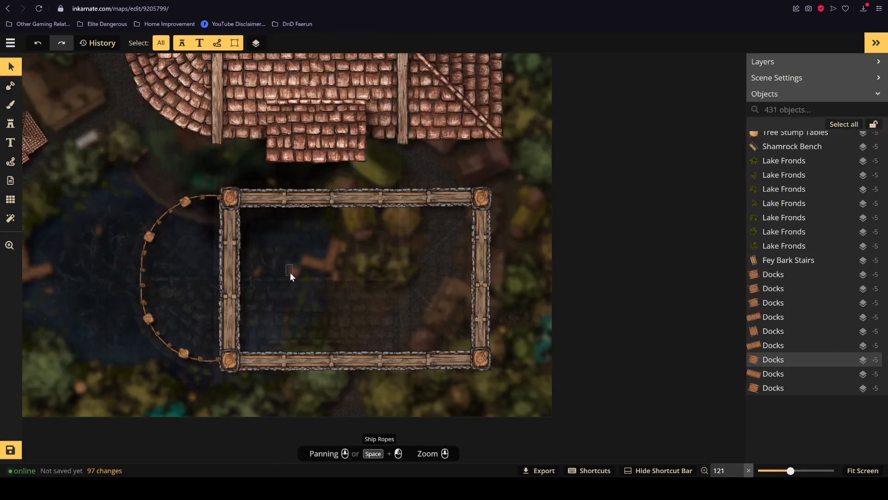
Step: Delete the ship ropes and other small stamps on the water west of the docks inside the walls
left_click(290, 272)
key("Delete")
left_click(294, 272)
key("Delete")
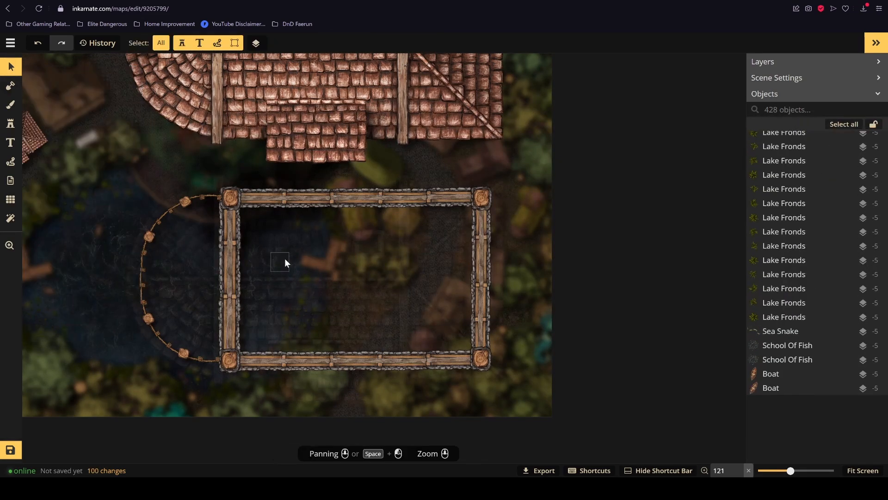
left_click(286, 260)
key("Delete")
Step: Delete the Docks pieces and the Fey Bark Stairs at the water's edge inside the walled floor plan
left_click(319, 264)
key("Delete")
left_click(327, 265)
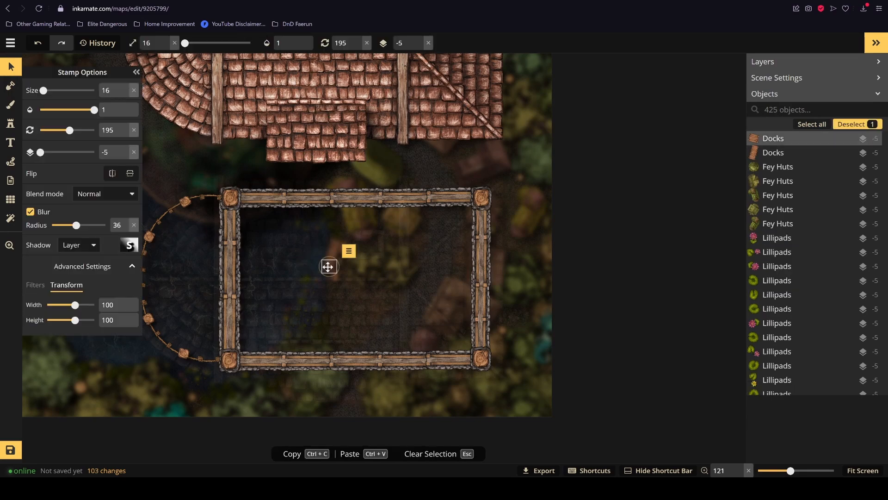
key("Delete")
left_click(332, 256)
key("Delete")
left_click(335, 244)
key("Delete")
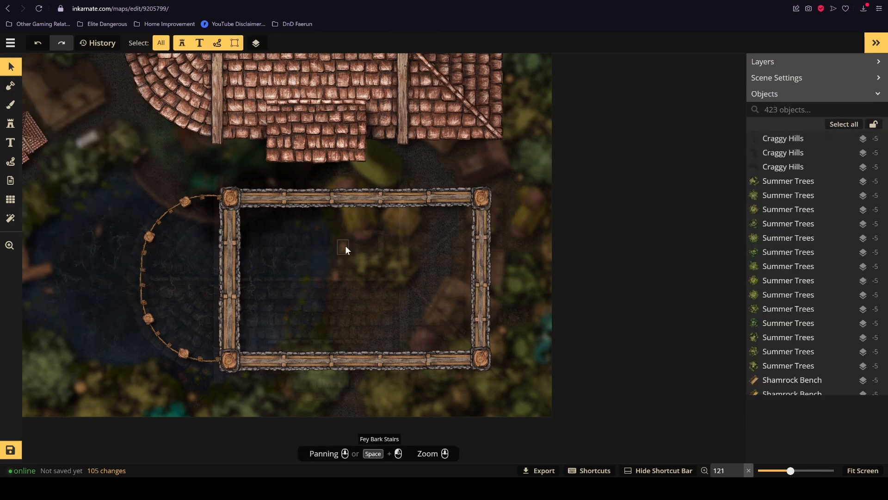
left_click(345, 245)
key("Delete")
Step: Delete the small stamps over the northern part of the water inside the walls
left_click(322, 232)
key("Delete")
left_click(302, 226)
key("Delete")
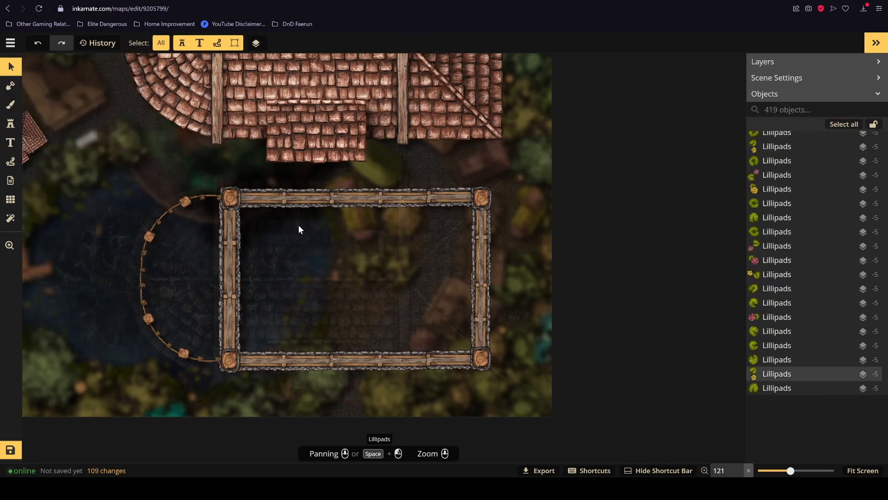
left_click(297, 225)
key("Delete")
Step: Delete the size 18 Fey Huts stamp that overlaps the middle of the north wall
left_click(374, 221)
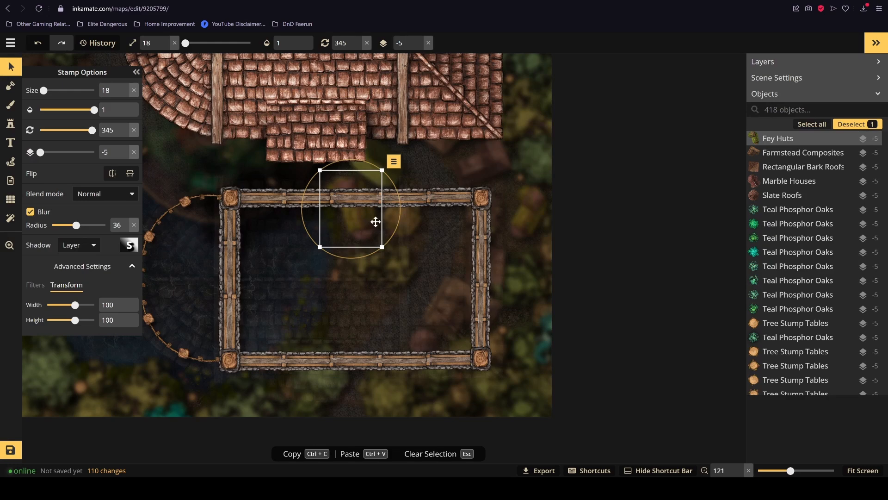
scroll(352, 167, "up", 5)
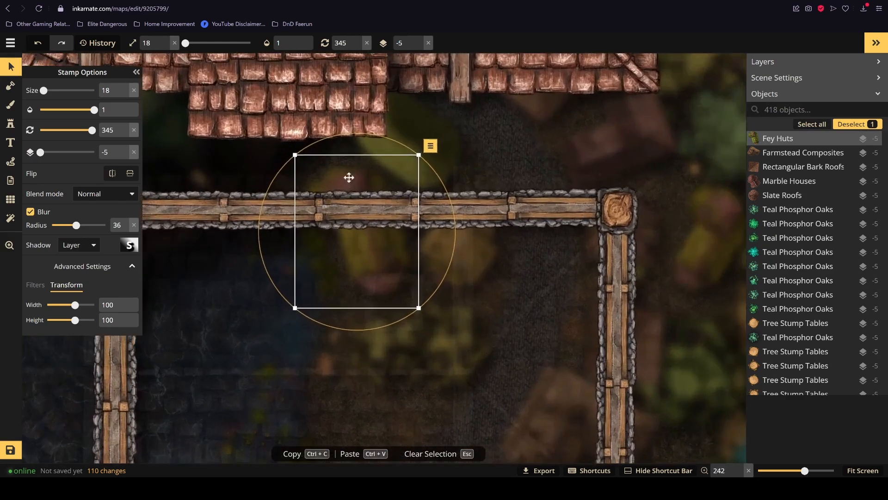
key("Delete")
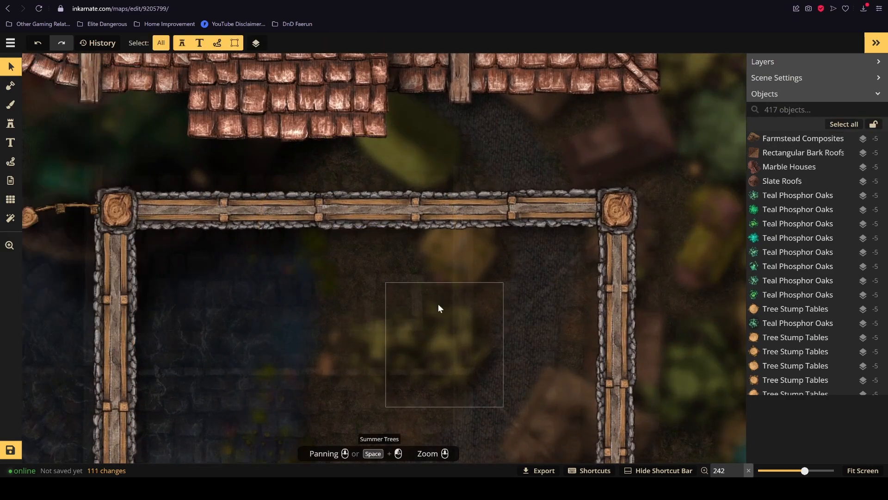
Step: Delete the Summer Trees and yellow foliage stamps east of the water inside the walls
left_click(435, 286)
key("Delete")
scroll(389, 305, "down", 1)
scroll(389, 303, "down", 1)
left_click(398, 333)
key("Delete")
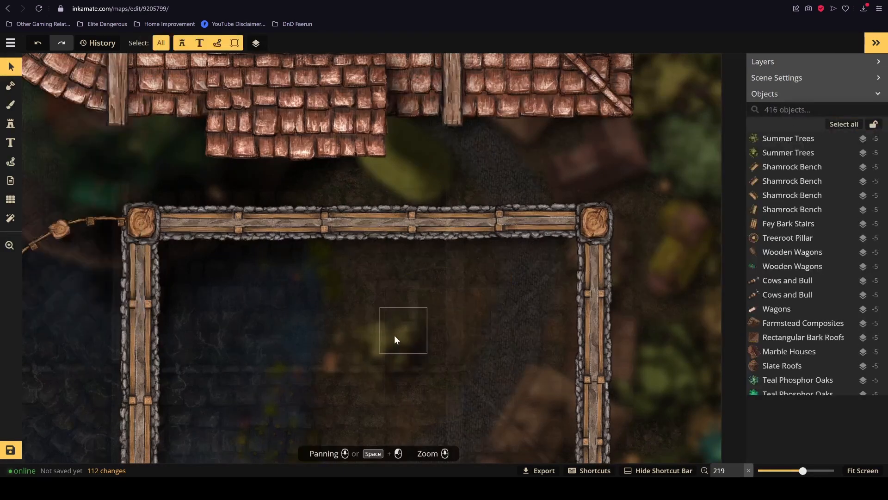
Step: Delete the remaining small foliage, stairs and Shamrock Bench along the water's eastern shore inside the walls
left_click(379, 339)
key("Delete")
left_click(350, 342)
key("Delete")
left_click(329, 361)
key("Delete")
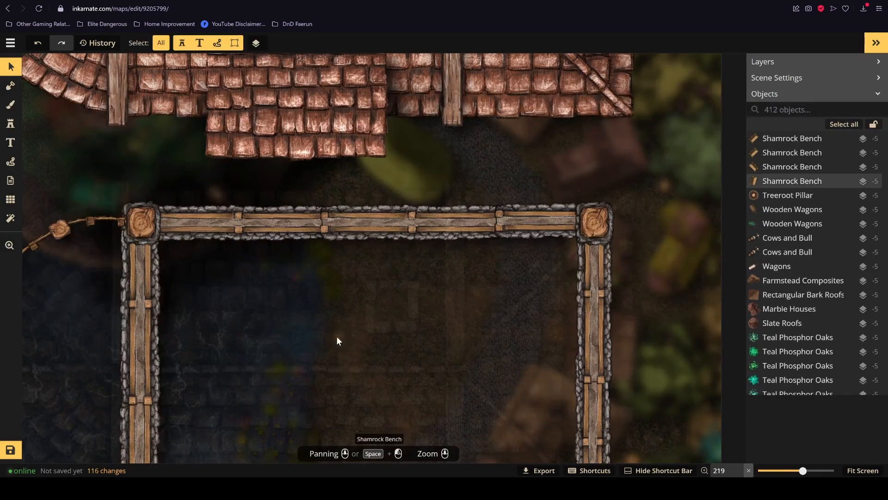
left_click(337, 336)
key("Delete")
Step: Delete the small water plants along the shoreline just south of the north wall
left_click(330, 274)
key("Delete")
left_click(340, 277)
key("Delete")
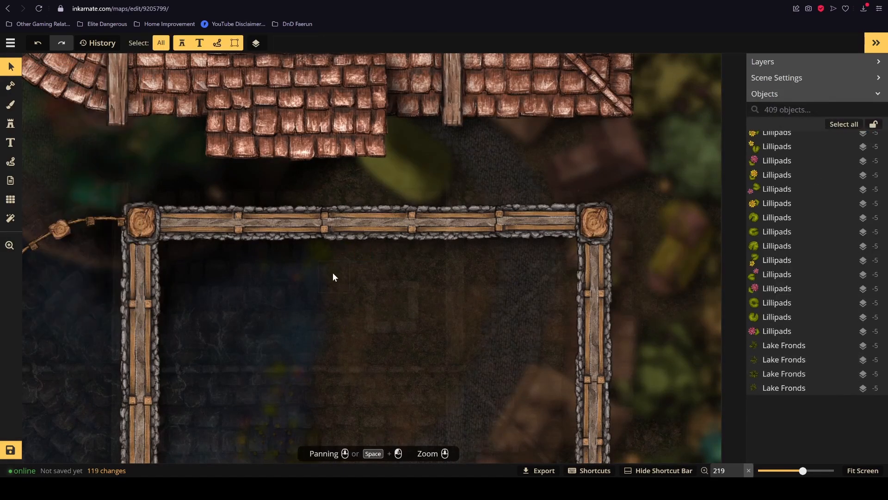
left_click(332, 273)
key("Delete")
left_click(319, 263)
key("Delete")
left_click(305, 270)
key("Delete")
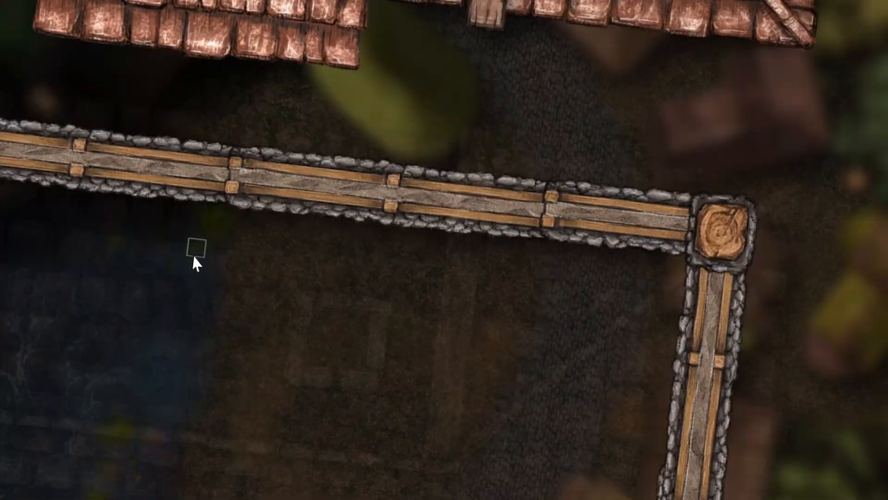
left_click(309, 262)
key("Delete")
left_click(324, 247)
key("Delete")
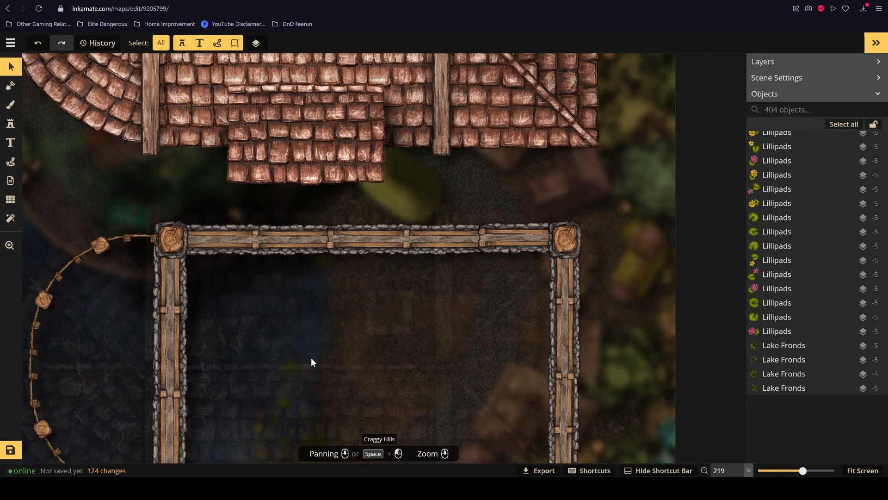
Step: Delete the Lillipads stamps scattered over the central part of the water inside the floor plan
left_click(291, 365)
key("Delete")
left_click_drag(340, 344, 359, 312)
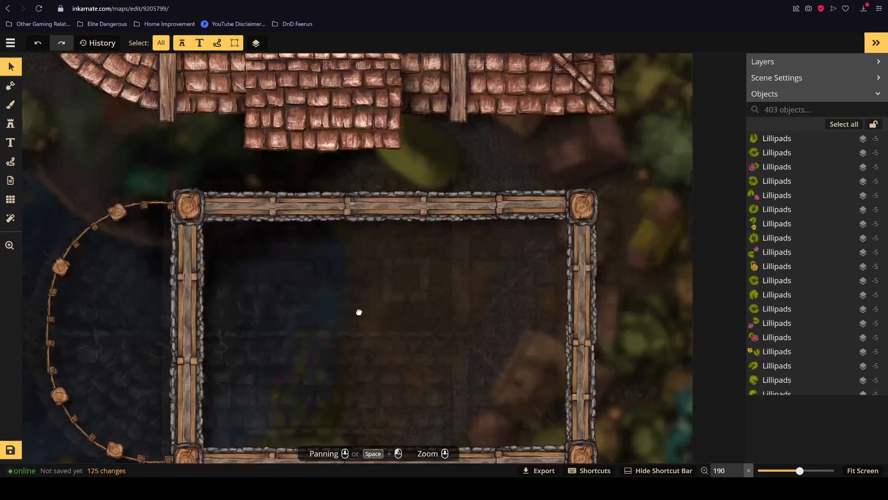
scroll(325, 345, "up", 1)
left_click(300, 338)
key("Delete")
left_click(306, 350)
key("Delete")
left_click(303, 357)
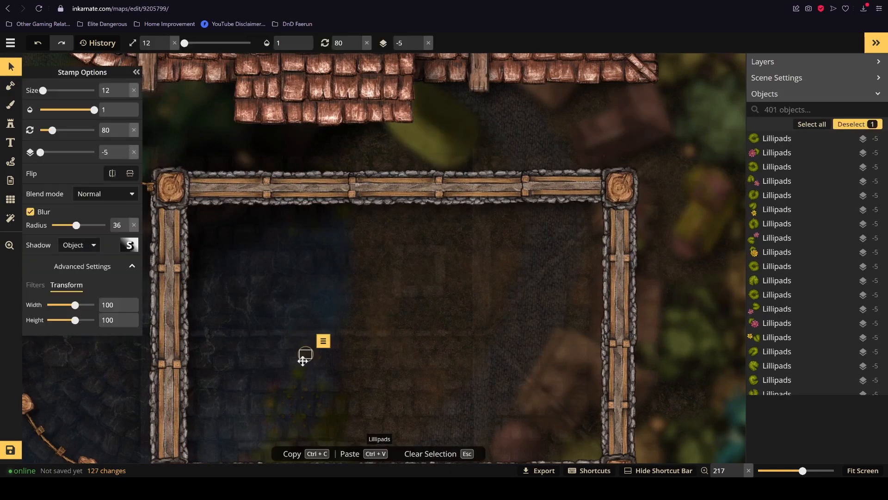
key("Delete")
left_click(295, 376)
left_click_drag(351, 344, 381, 304)
key("Delete")
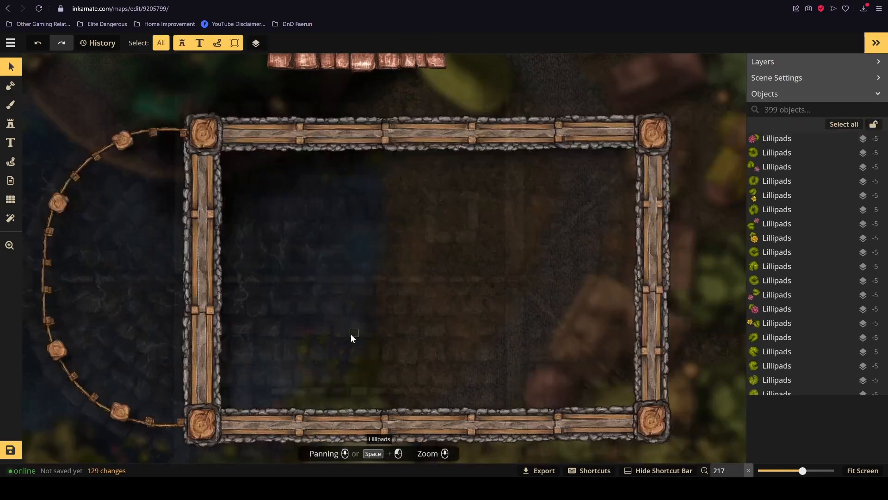
Step: Delete the remaining Lillipads over the southern part of the water inside the walls
left_click(298, 350)
key("Delete")
left_click(305, 339)
key("Delete")
left_click(307, 378)
key("Delete")
left_click(327, 361)
key("Delete")
left_click(373, 358)
key("Delete")
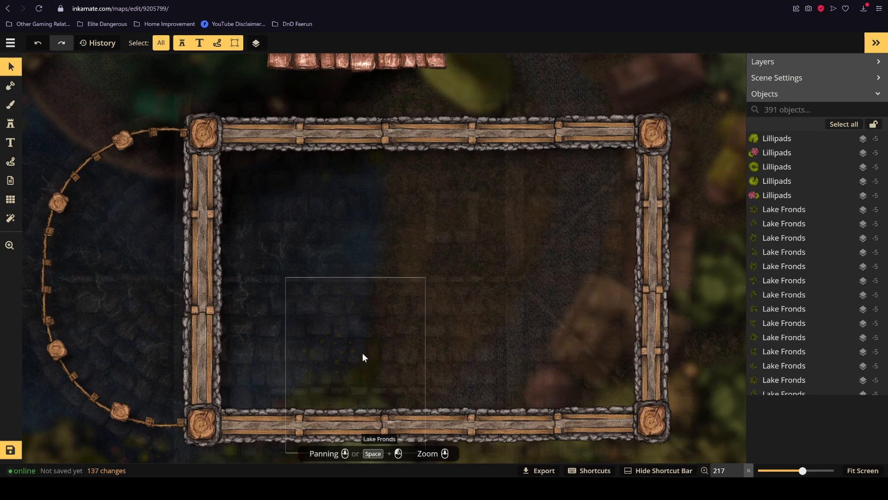
Step: Delete the Lake Fronds stamps along the water's southeastern shore, just north of the south wall
left_click(370, 352)
key("Delete")
left_click(371, 363)
key("Delete")
left_click(360, 374)
key("Delete")
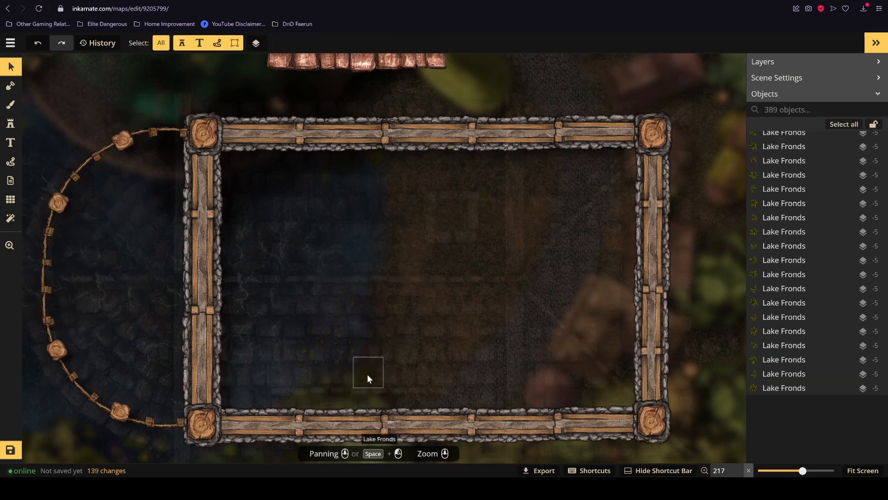
left_click(367, 374)
key("Delete")
Step: Clear the blurred greenery from inside the south wall and delete the size 66 Summer Trees stamp straddling that wall
scroll(452, 331, "down", 1)
left_click_drag(451, 331, 394, 369)
scroll(370, 363, "down", 3)
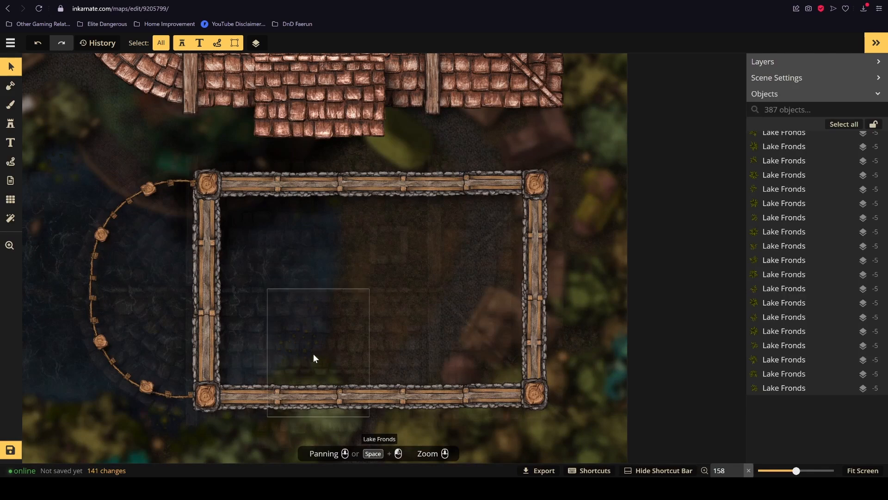
left_click(309, 332)
key("Escape")
left_click_drag(297, 361, 289, 394)
left_click(336, 425)
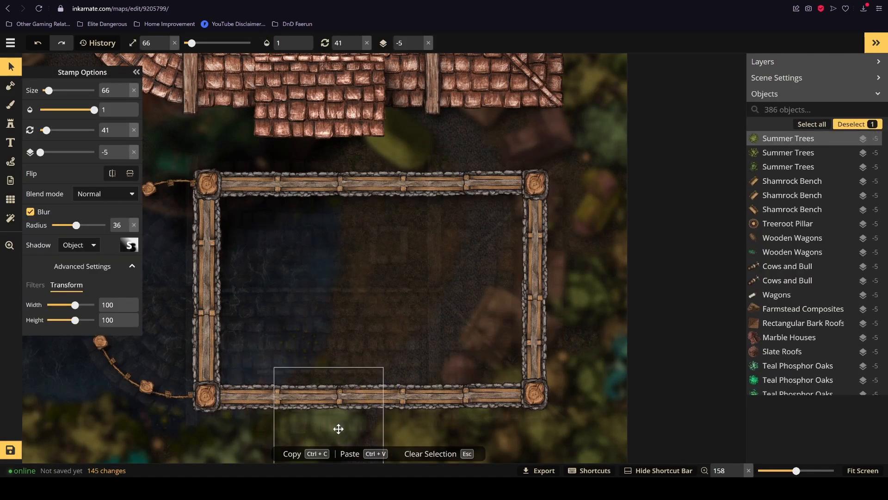
key("Delete")
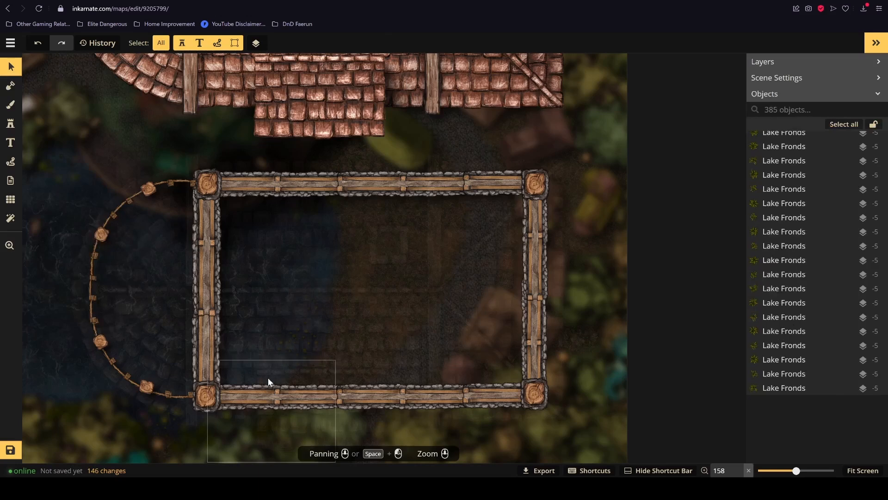
Step: Delete the Farmstead Composites and Slate Roofs stamps from the southeastern part of the floor plan
left_click(495, 348)
key("Delete")
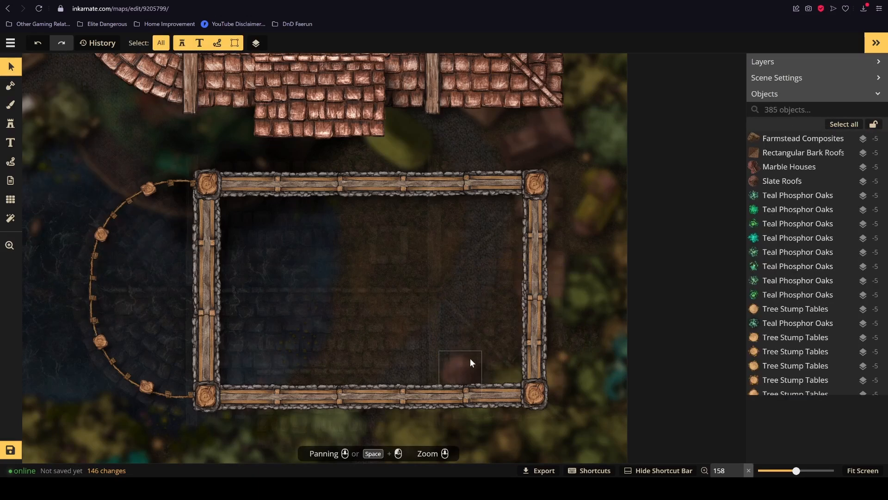
left_click(468, 363)
key("Delete")
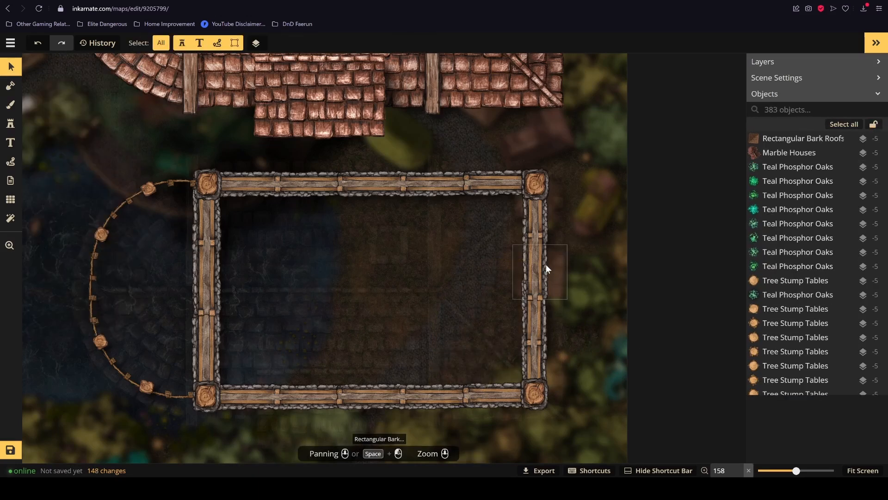
Step: Move the Rectangular Bark Roofs stamp east out of the floor plan and set the neighbouring size 96 Summer Trees stamp to layer -4
left_click(545, 265)
left_click_drag(565, 265, 571, 264)
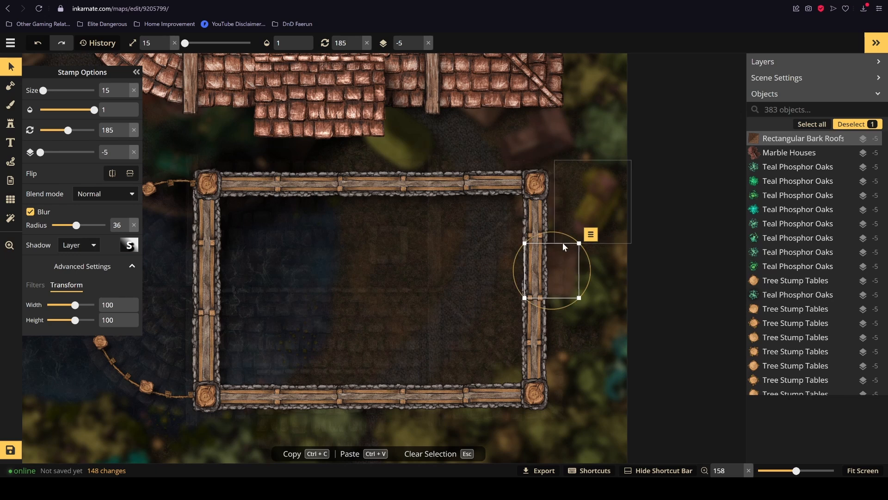
left_click_drag(595, 315, 599, 319)
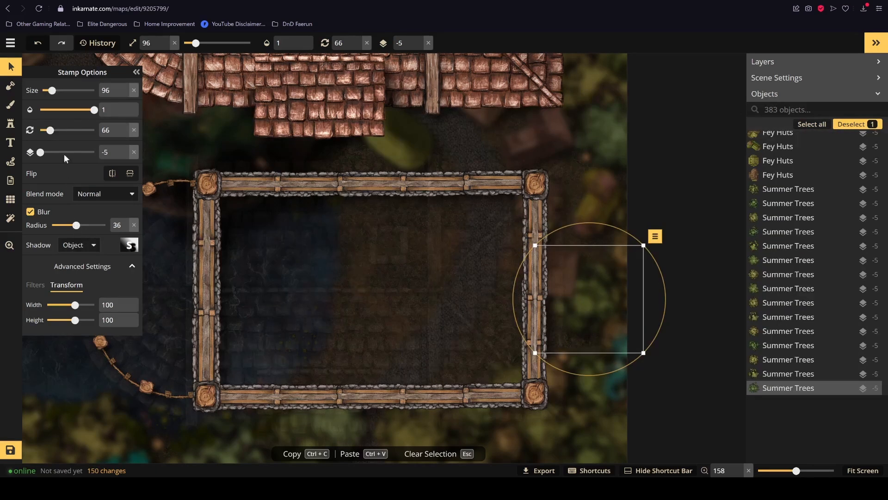
left_click(46, 152)
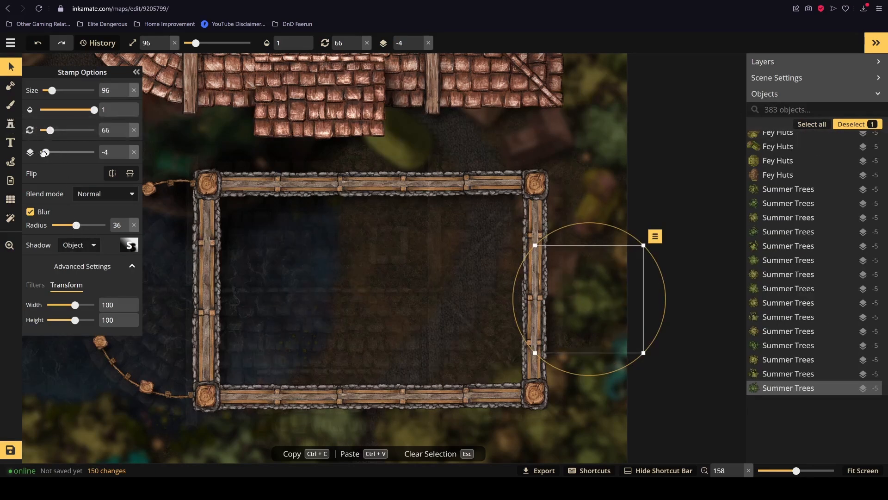
Step: Shift the Fey Huts stamp at the northeast corner slightly east and delete the Summer Trees stamp over the southeast corner
left_click(560, 211)
scroll(531, 307, "down", 2)
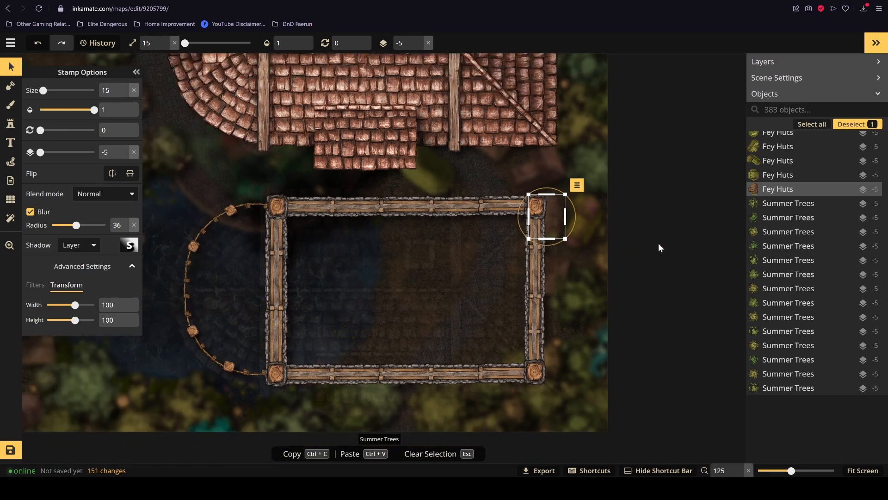
left_click(658, 243)
left_click(522, 366)
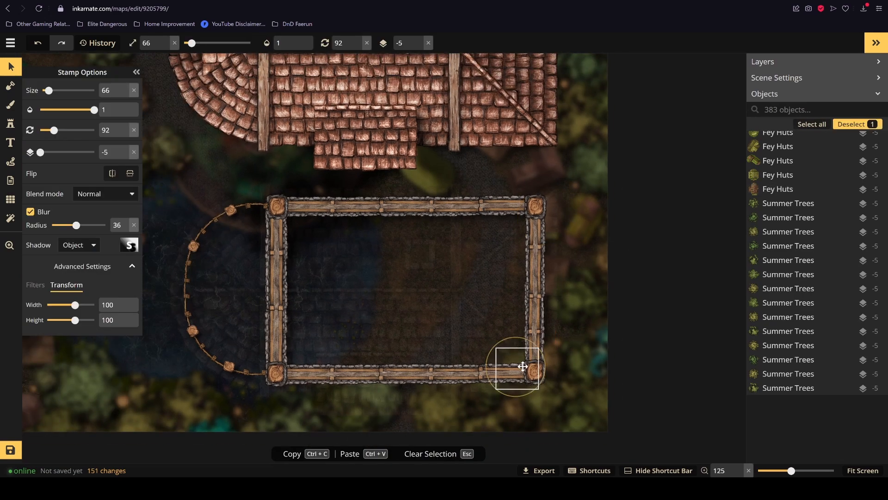
key("Delete")
Step: Review the cleared floor plan interior against the slate roof and the surrounding village map
scroll(330, 344, "down", 2)
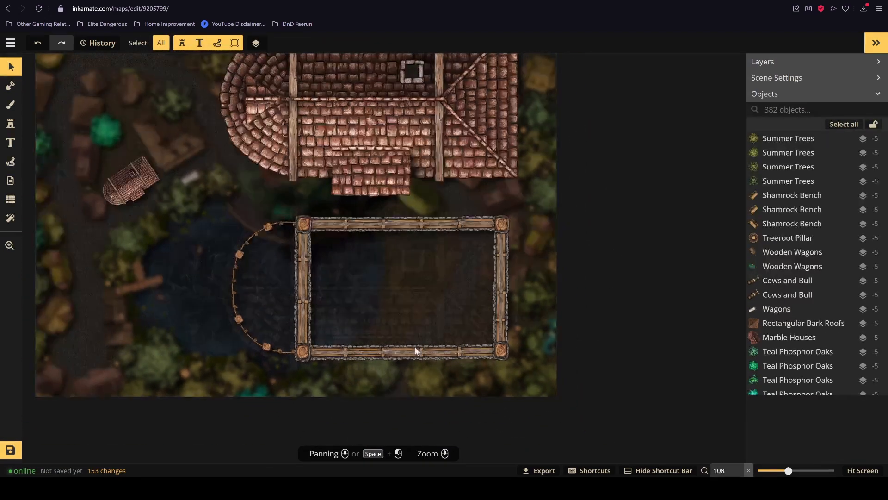
scroll(407, 351, "down", 3)
scroll(406, 288, "up", 2)
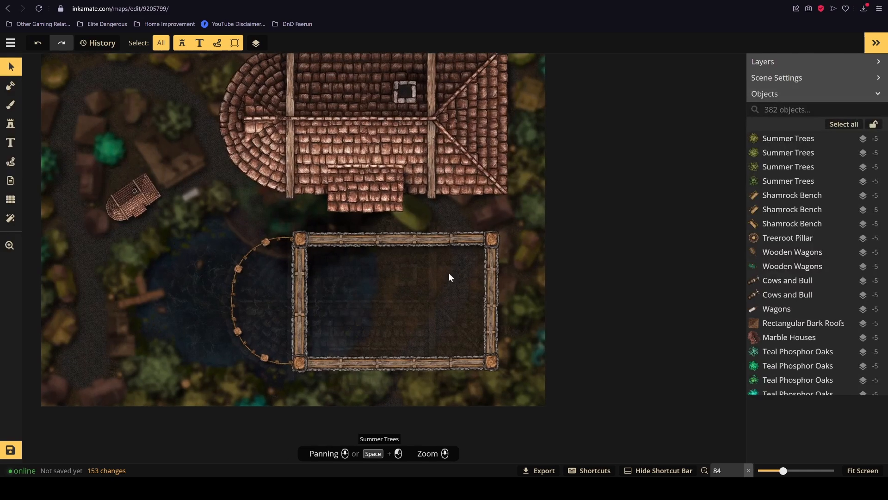
scroll(392, 348, "down", 3)
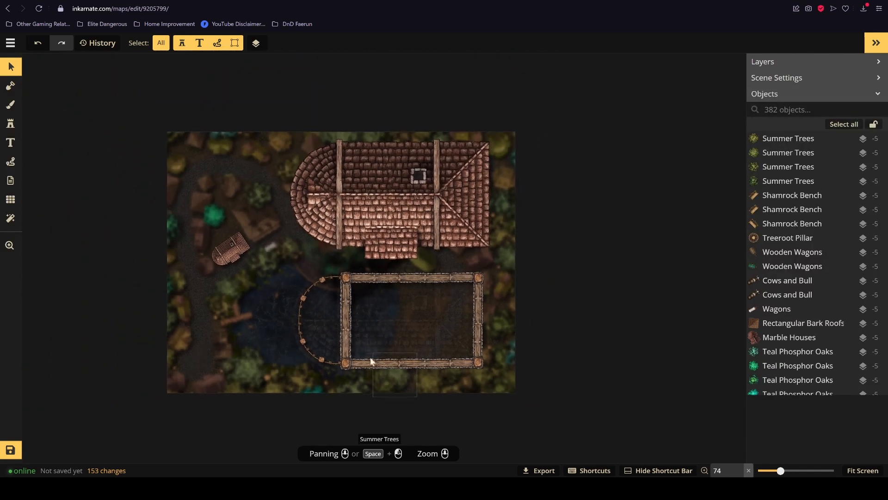
scroll(365, 298, "up", 4)
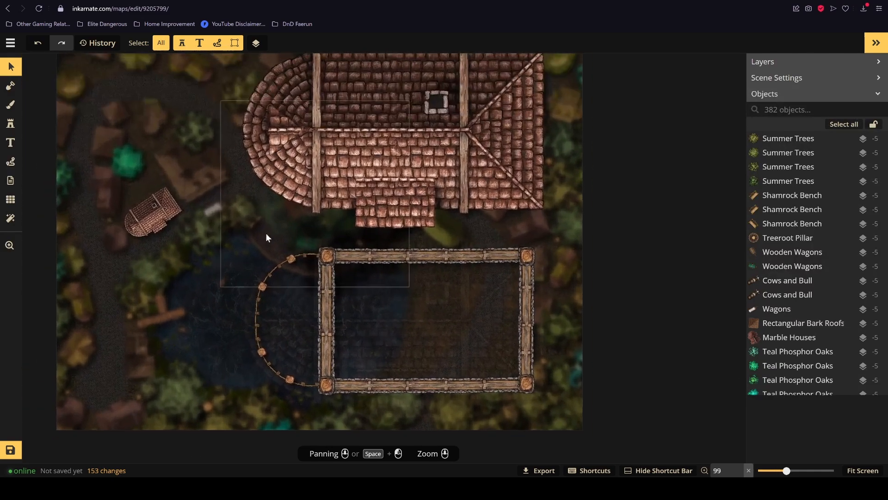
scroll(266, 232, "down", 1)
scroll(391, 289, "down", 1)
scroll(307, 242, "up", 2)
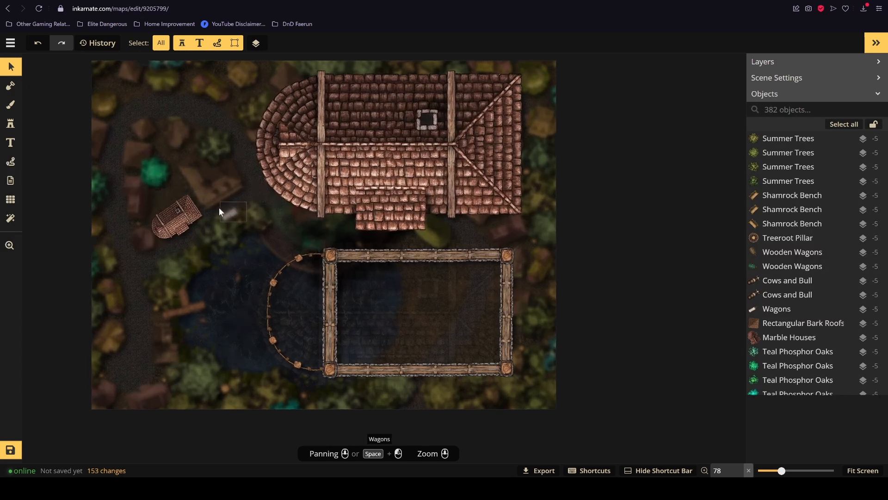
Step: Examine the walled floor plan up close and compare its layout with the slate roof and its chimney
scroll(365, 273, "up", 1)
scroll(483, 342, "up", 5)
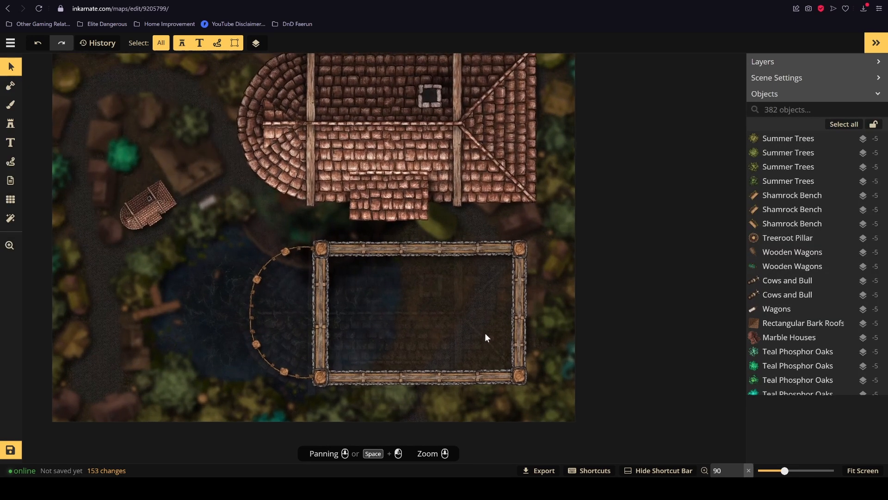
scroll(378, 320, "up", 2)
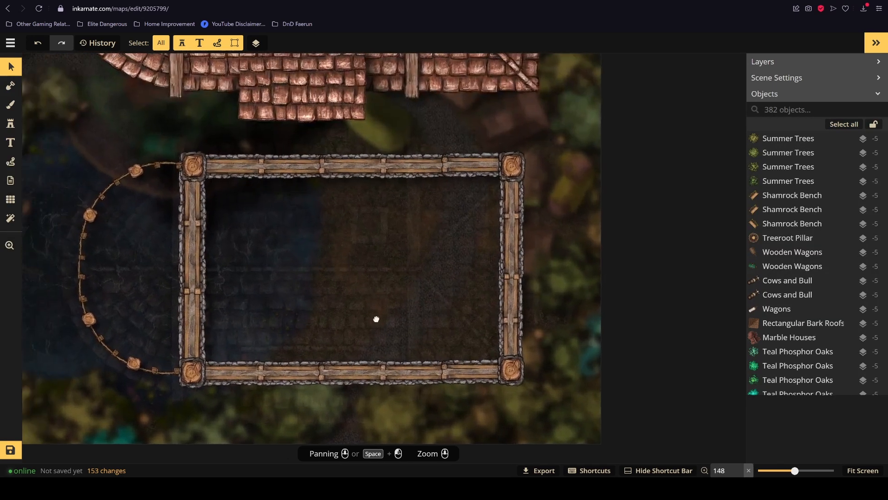
left_click_drag(270, 307, 341, 326)
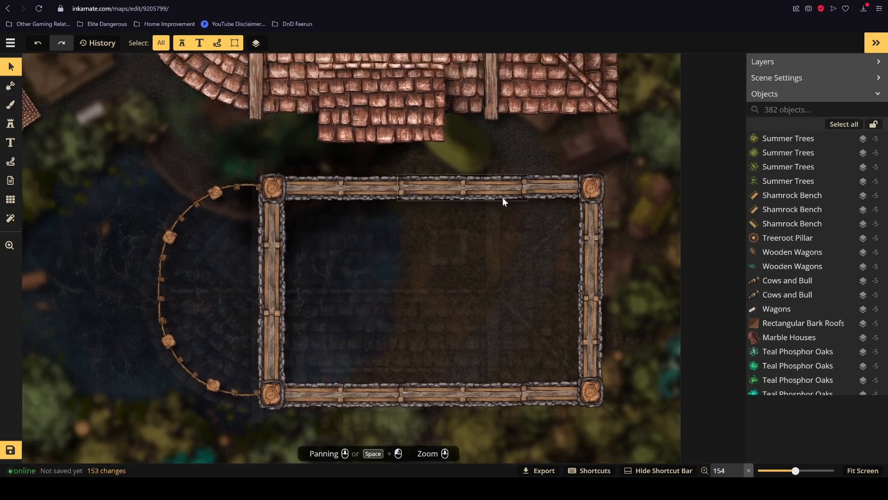
left_click_drag(464, 316, 446, 307)
scroll(447, 257, "down", 3)
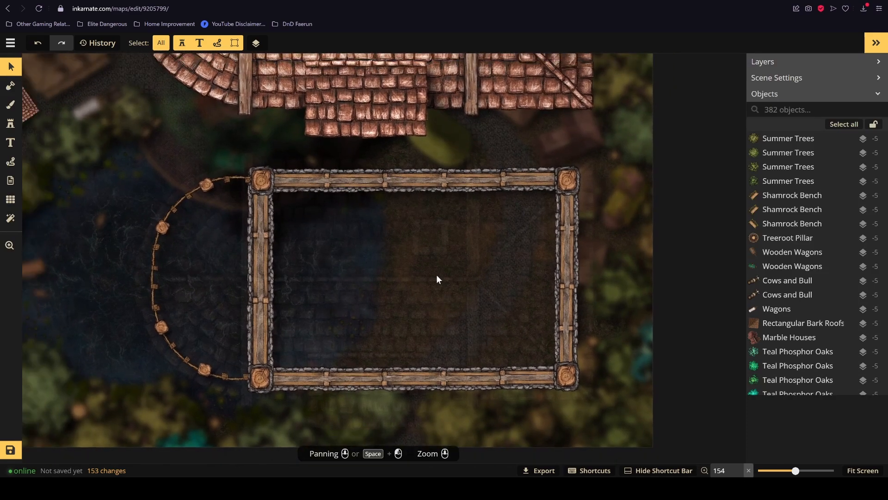
scroll(440, 319, "down", 1)
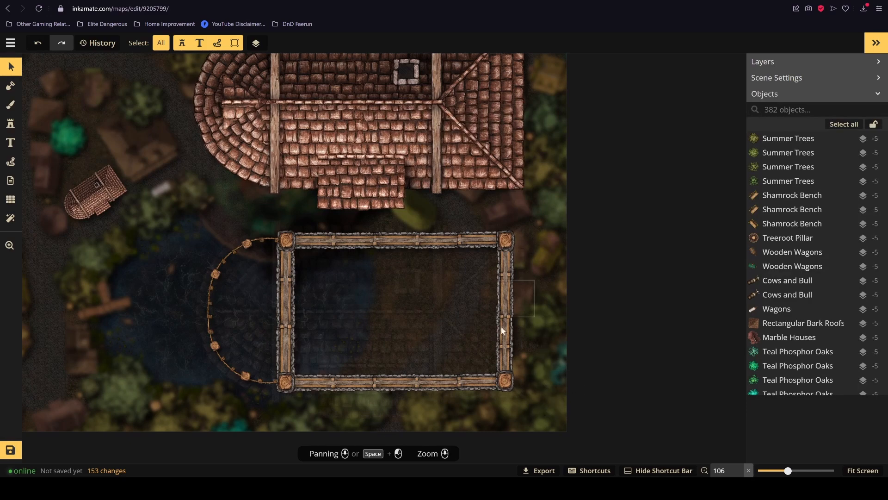
left_click_drag(452, 319, 427, 402)
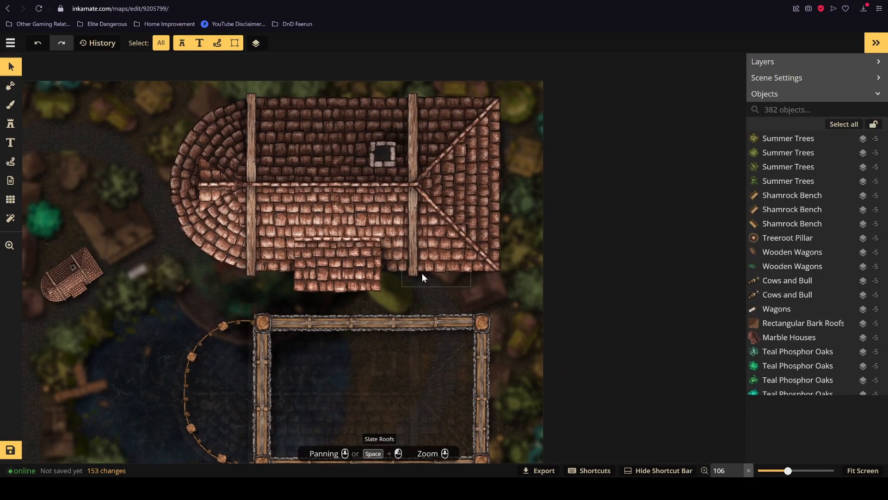
left_click_drag(356, 369, 369, 303)
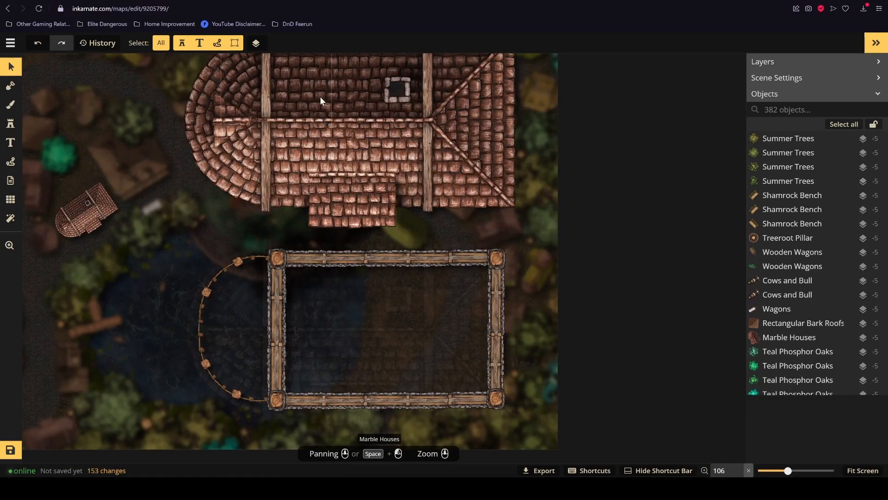
scroll(357, 337, "up", 2)
left_click_drag(390, 374, 375, 406)
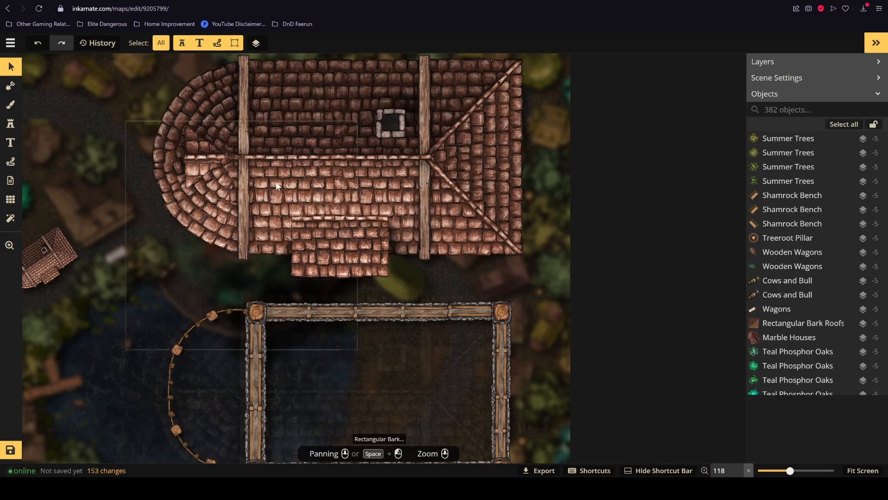
left_click_drag(334, 350, 308, 314)
scroll(387, 359, "up", 1)
scroll(388, 362, "down", 1)
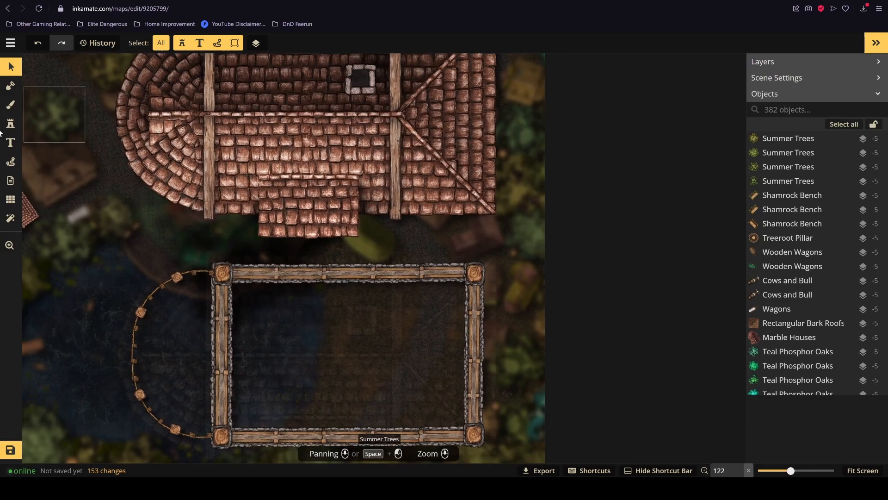
Step: Load the stamp settings of the western Tudor wall for new stamps: size 100, rotation 0, layer -2, without blur
left_click(10, 123)
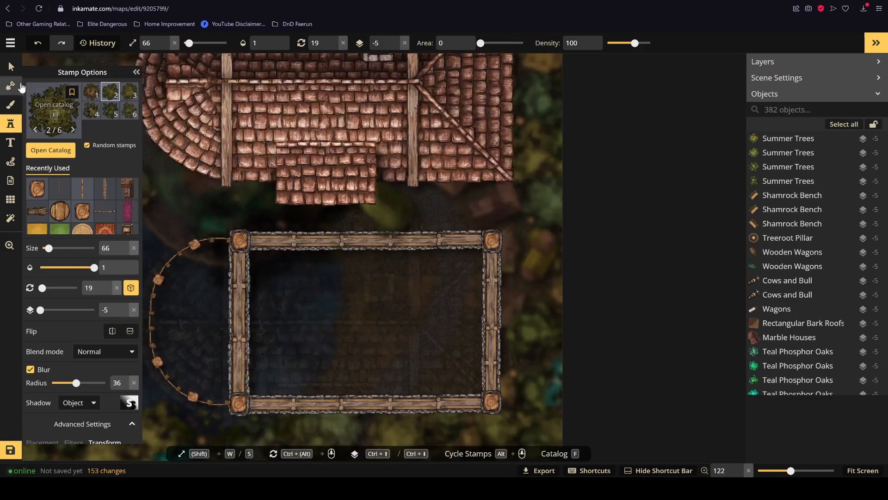
left_click(10, 67)
left_click(287, 246)
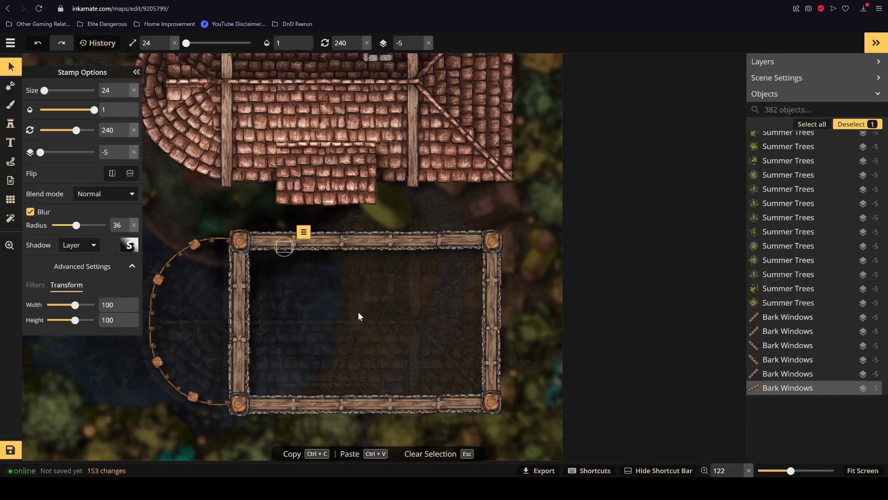
scroll(357, 311, "down", 2)
left_click(253, 323)
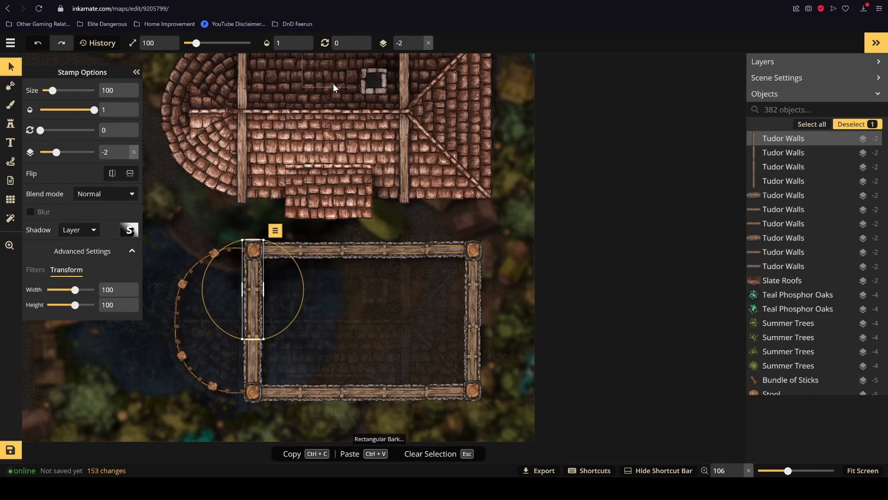
scroll(339, 208, "down", 1)
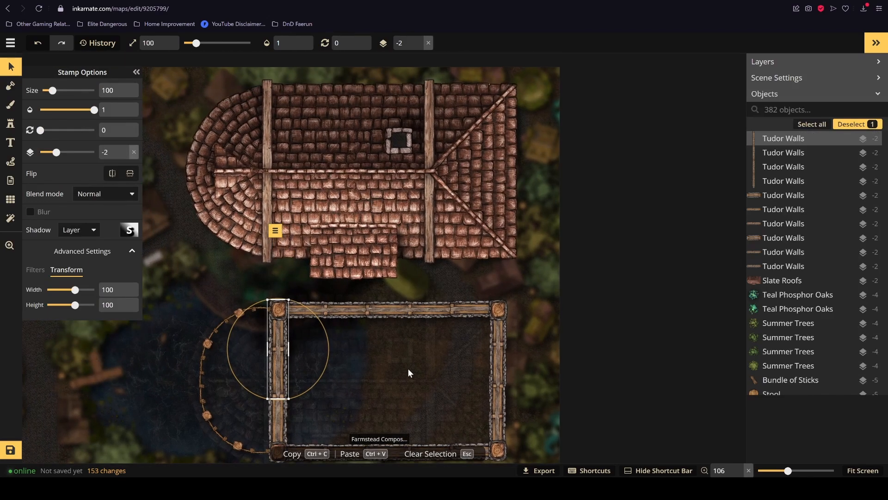
scroll(444, 305, "up", 5)
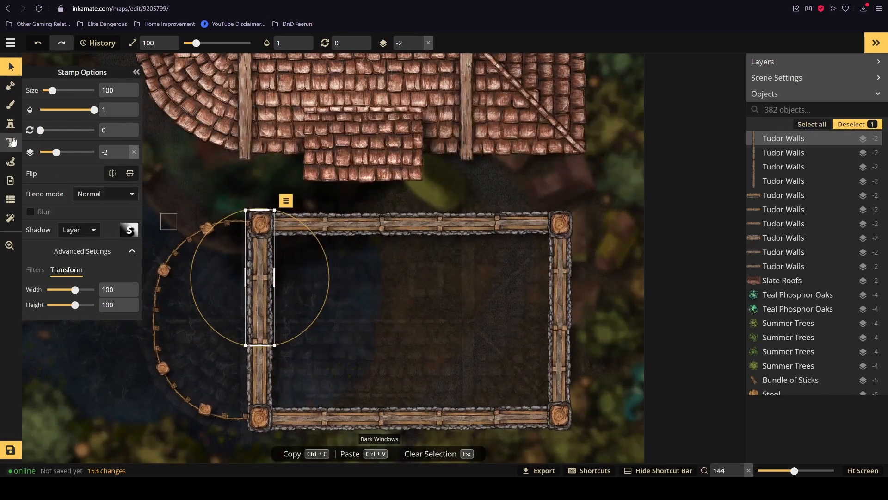
left_click(10, 123)
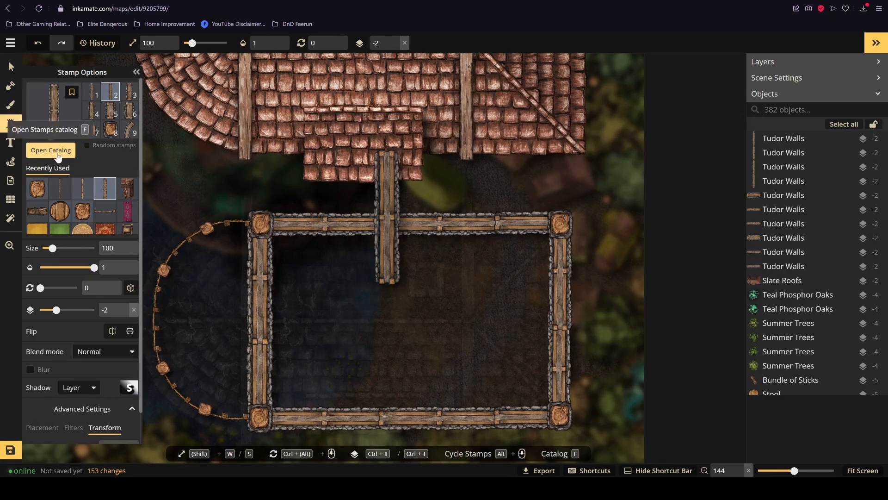
Step: Clear the old fence search in the stamp catalog and pick the Chimney stamp from the Tavern pack of Fantasy Battlemaps 2.0
left_click(50, 150)
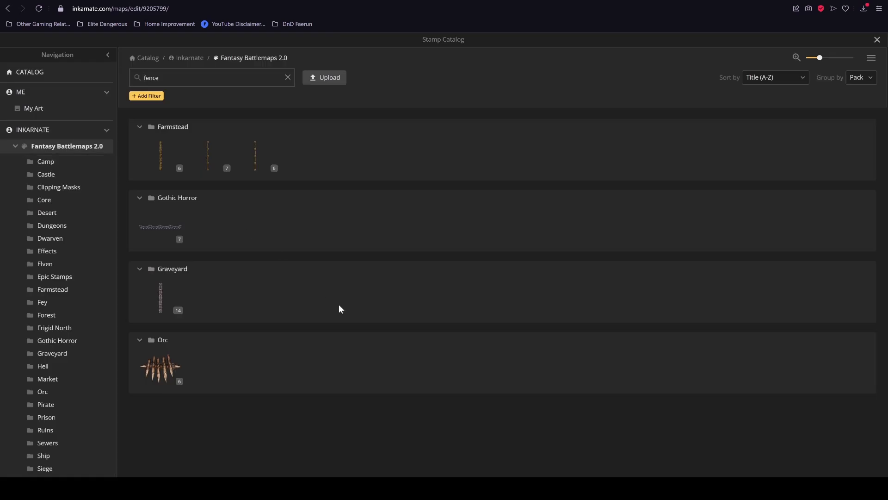
left_click(289, 78)
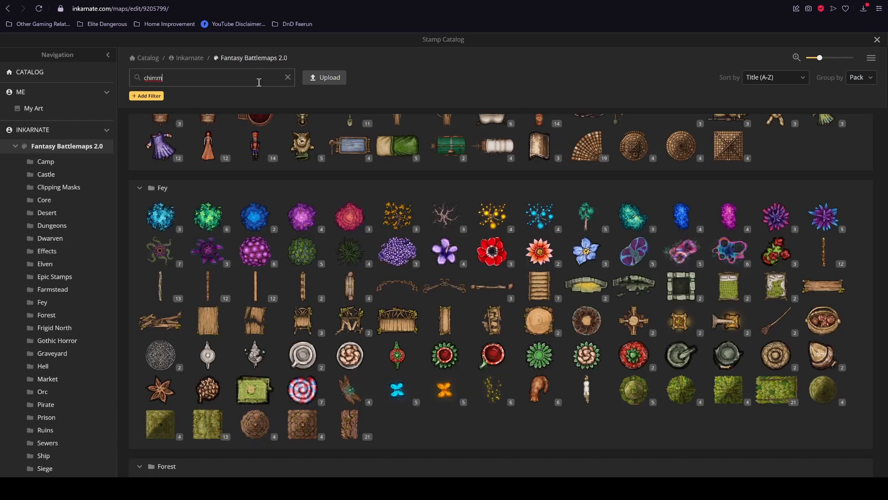
left_click(287, 77)
scroll(600, 279, "down", 8)
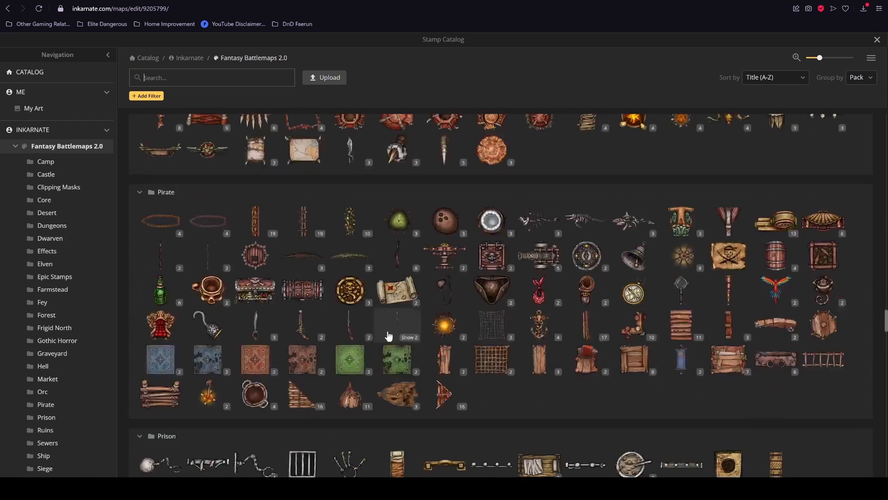
scroll(507, 294, "down", 10)
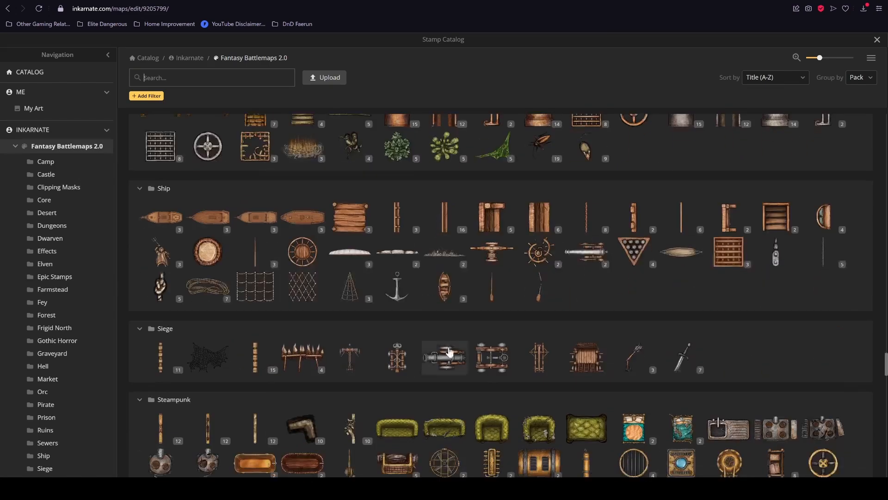
scroll(444, 333, "down", 5)
scroll(481, 324, "down", 15)
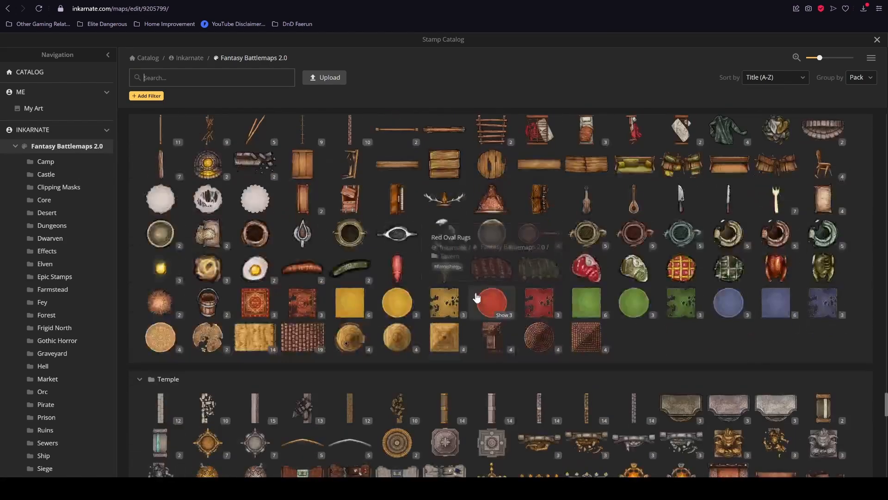
scroll(476, 301, "down", 11)
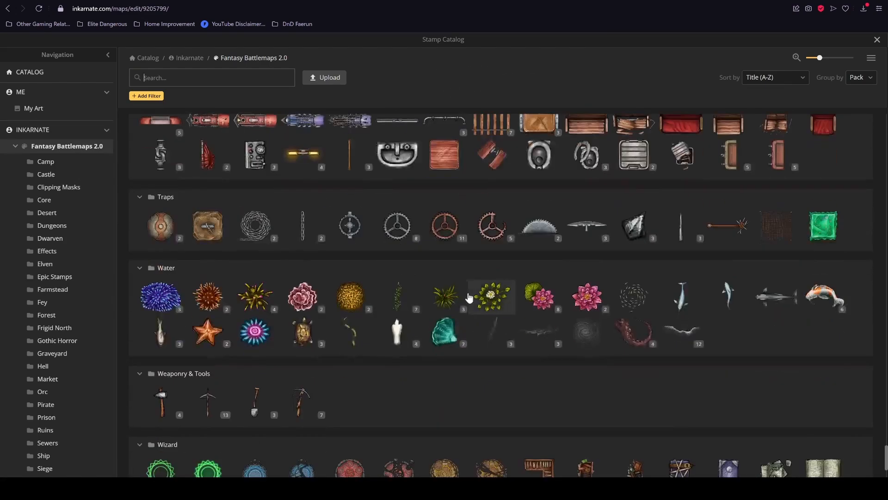
scroll(488, 365, "up", 9)
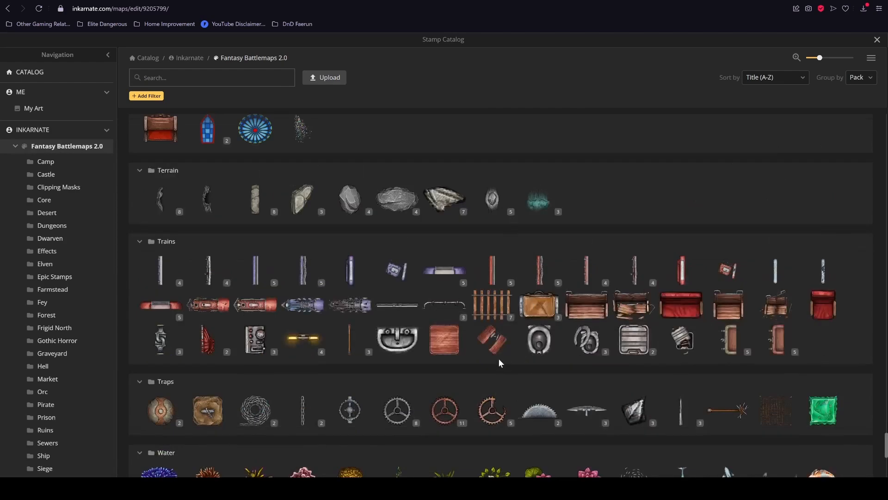
left_click(494, 350)
Step: Place the Chimney stamp at size 123 on layer -2 in the upper middle of the floor plan's interior
key("w")
key("w")
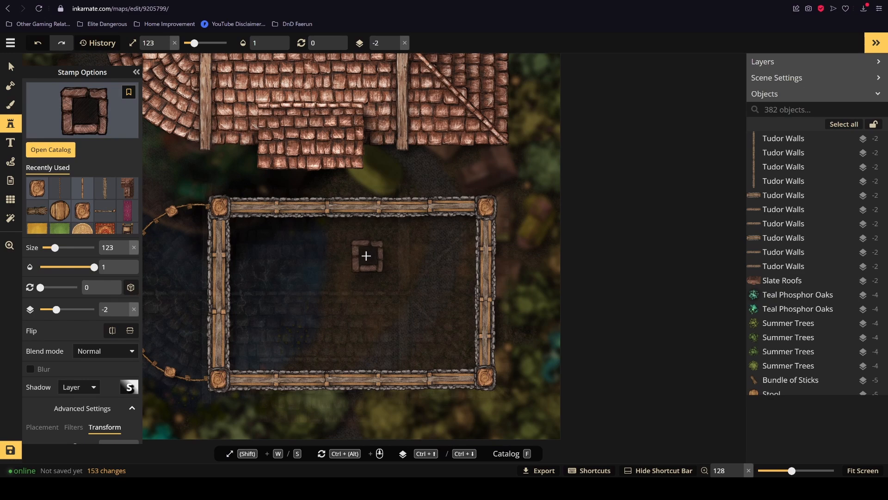
left_click(367, 255)
Step: Compare the placed chimney's position, size and colour with the chimney on the slate roof
scroll(372, 309, "down", 2)
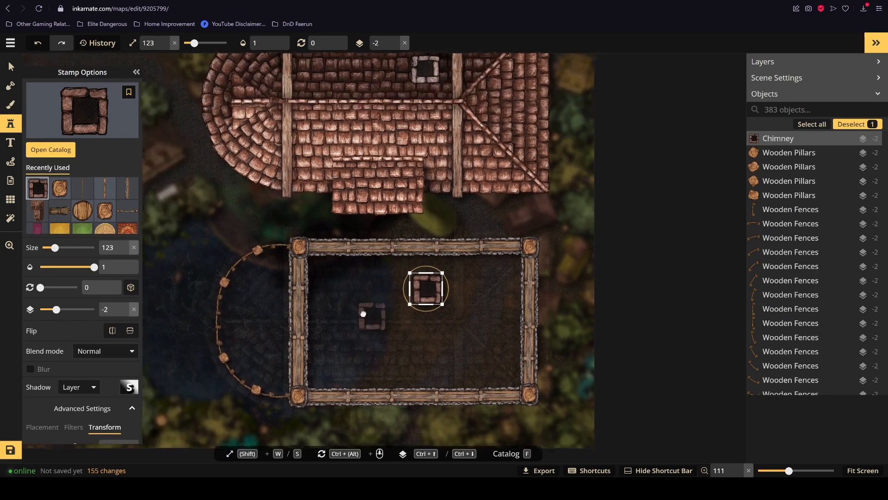
scroll(341, 312, "up", 3)
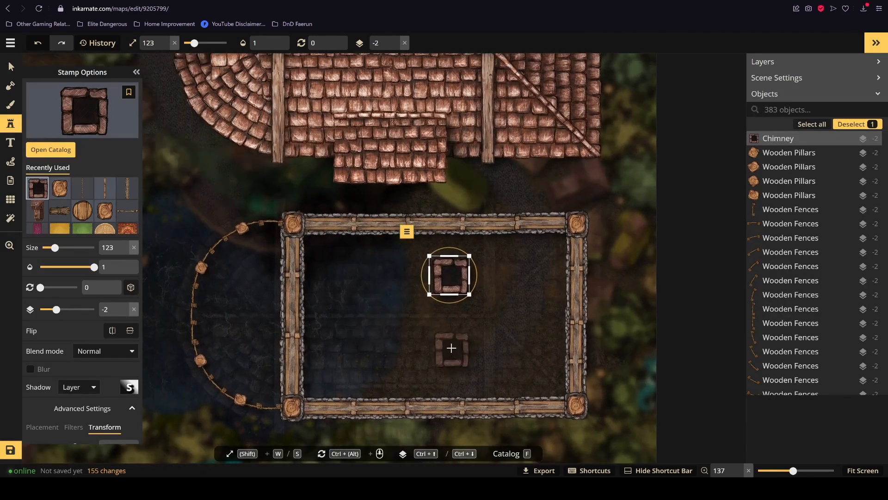
scroll(448, 346, "up", 4)
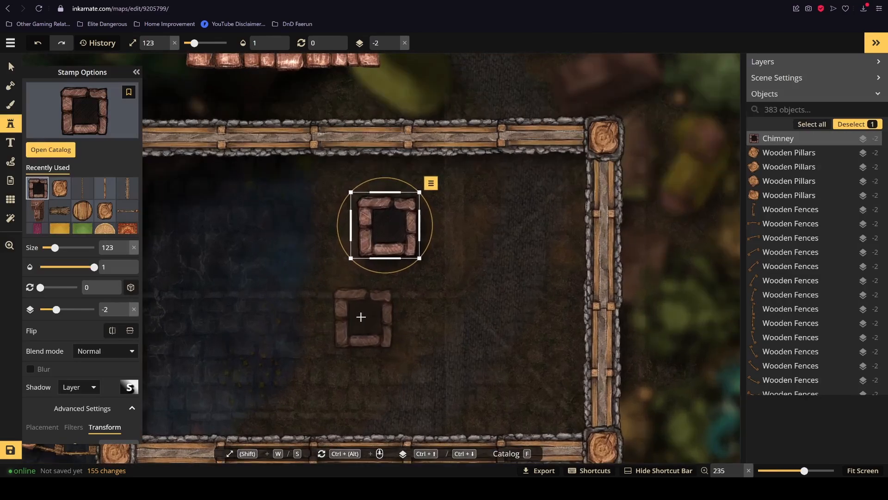
left_click_drag(373, 326, 377, 330)
scroll(332, 274, "down", 2)
left_click_drag(334, 299, 359, 365)
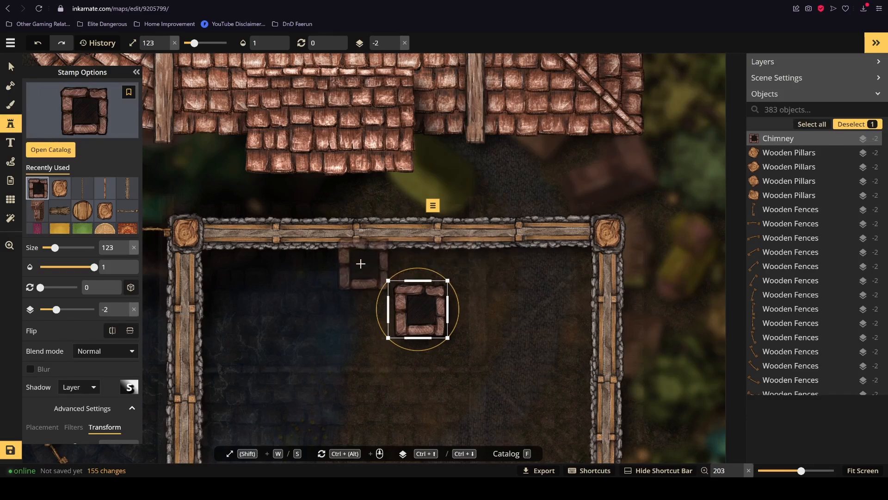
left_click_drag(402, 342, 332, 269)
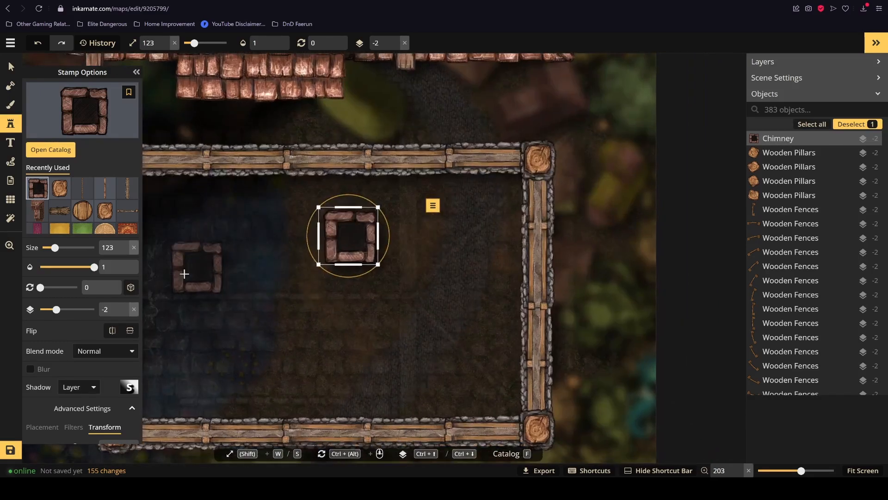
scroll(106, 307, "down", 1)
scroll(302, 364, "down", 1)
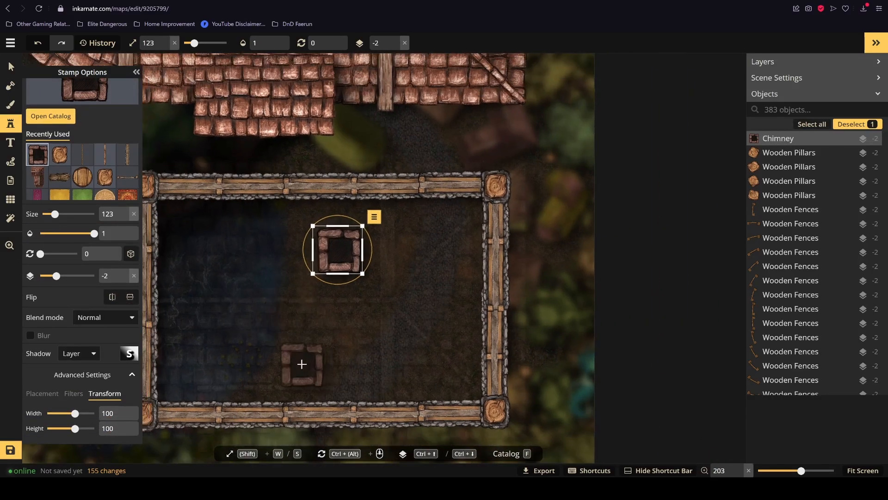
left_click_drag(303, 363, 324, 465)
left_click_drag(347, 213, 347, 410)
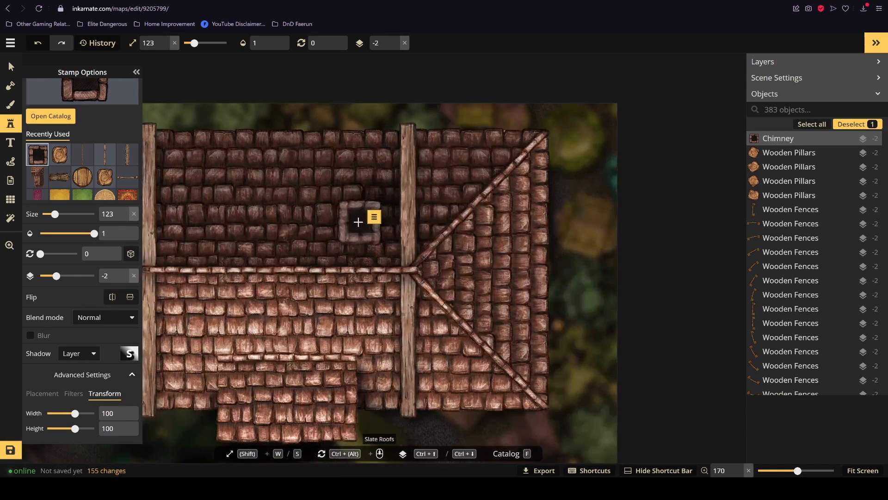
scroll(308, 313, "down", 1)
left_click_drag(307, 312, 343, 149)
left_click_drag(373, 298, 350, 229)
left_click_drag(418, 293, 434, 449)
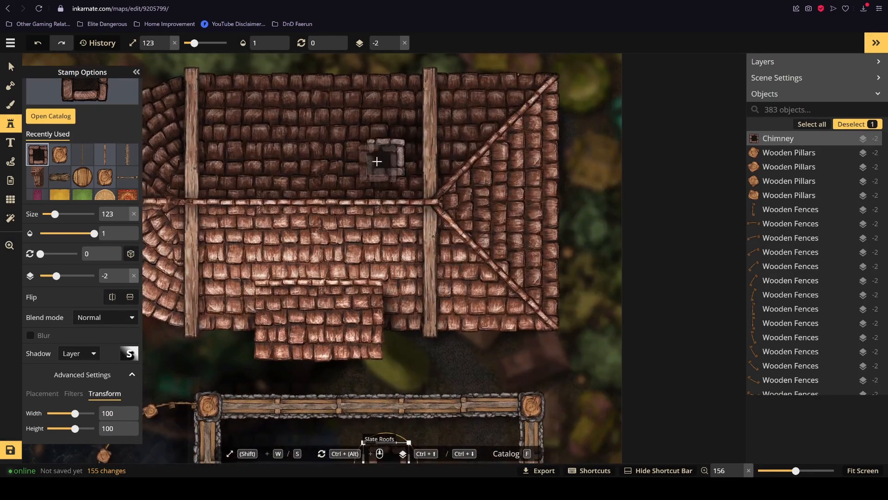
scroll(400, 233, "down", 1)
left_click_drag(402, 233, 385, 44)
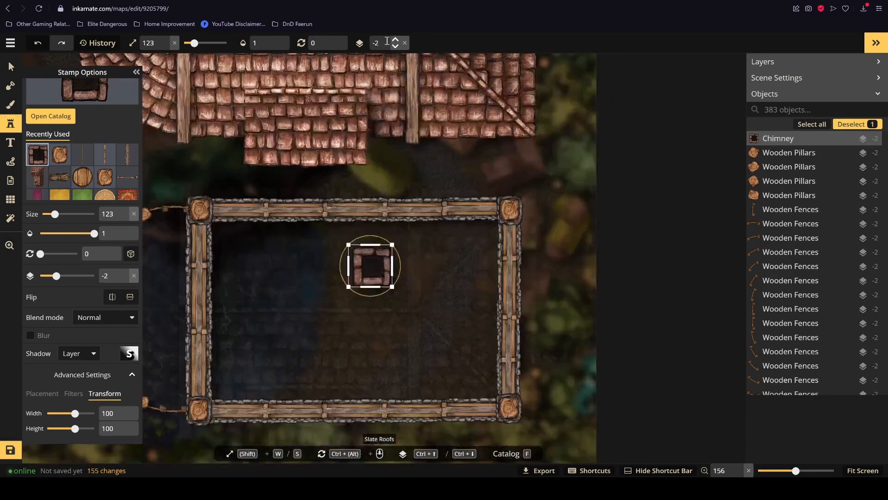
Step: Recolour the placed chimney grey by setting its filters to hue 13 and saturation 13
left_click(81, 394)
left_click_drag(67, 413, 48, 414)
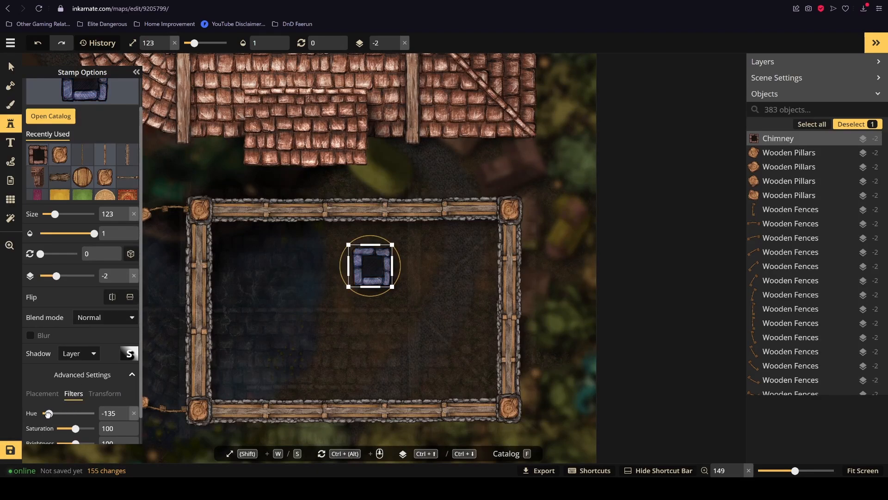
scroll(64, 414, "down", 1)
left_click_drag(321, 246, 328, 283)
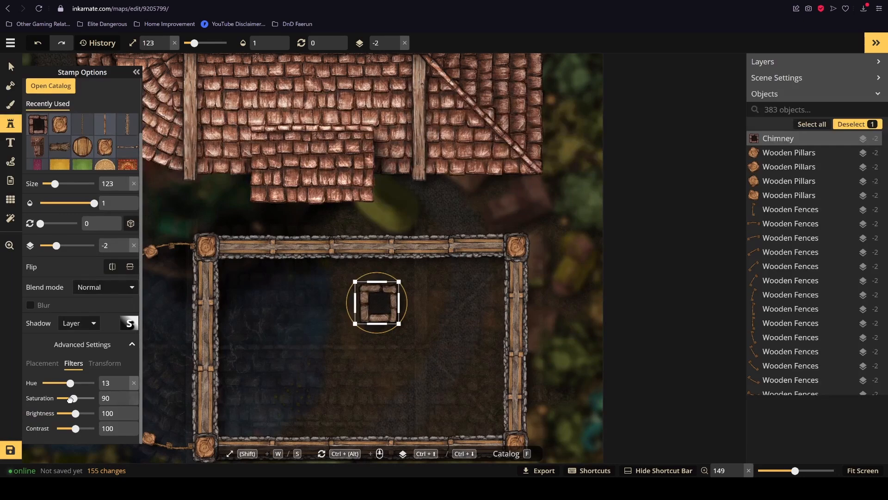
left_click_drag(70, 399, 7, 405)
left_click_drag(346, 249, 340, 289)
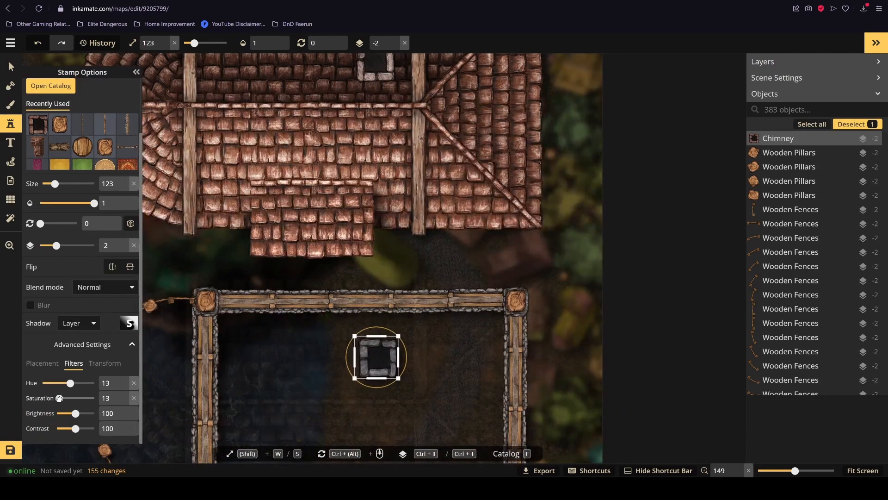
Step: Set the placed chimney's saturation to 43 and compare its colour with the chimney on the slate roof
scroll(396, 203, "up", 1)
left_click_drag(395, 202, 356, 335)
scroll(339, 353, "up", 1)
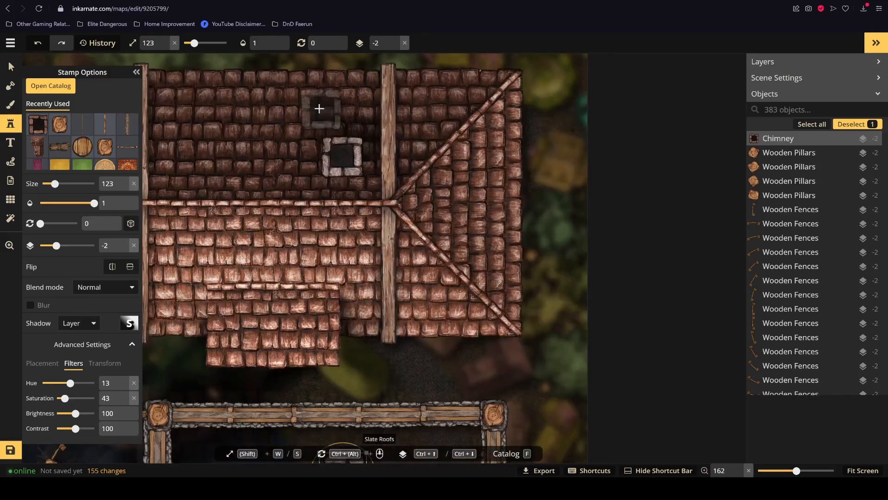
left_click_drag(329, 283, 362, 108)
scroll(433, 377, "up", 2)
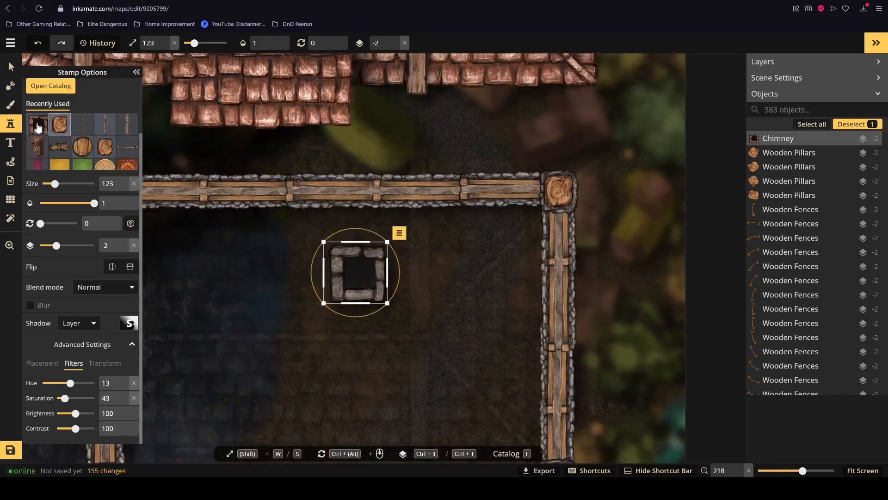
Step: Delete the Lillipads stamp by the floor plan's lower wall and the stray stamp in the middle of the interior
left_click(10, 67)
left_click(368, 370)
scroll(360, 344, "down", 2)
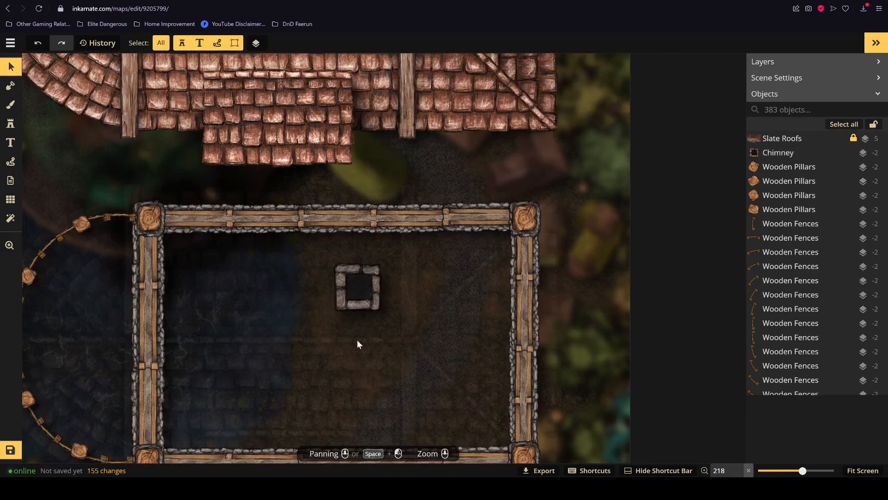
left_click(368, 296)
scroll(346, 387, "down", 2)
left_click(336, 377)
left_click_drag(331, 370, 326, 317)
scroll(342, 376, "up", 1)
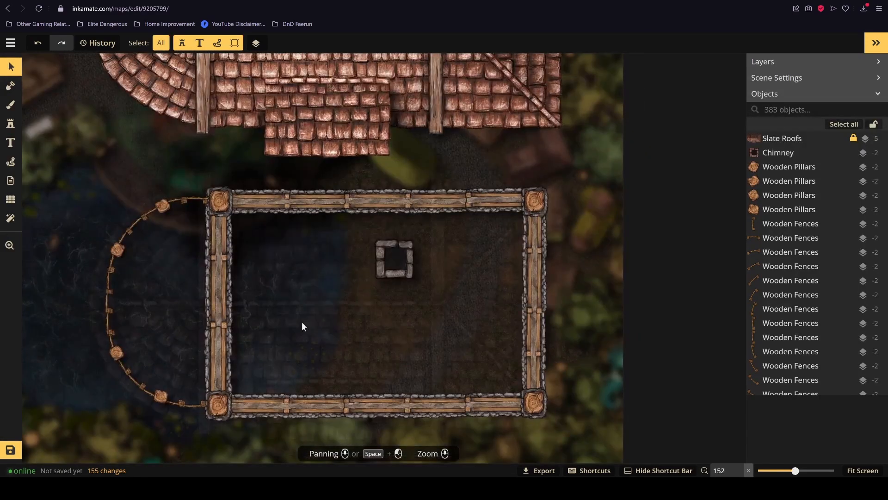
left_click_drag(283, 367, 304, 294)
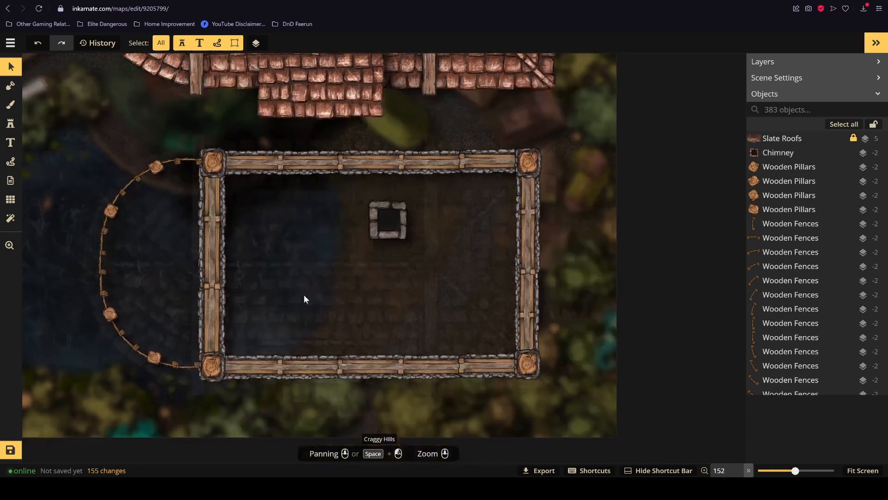
left_click_drag(263, 352, 265, 365)
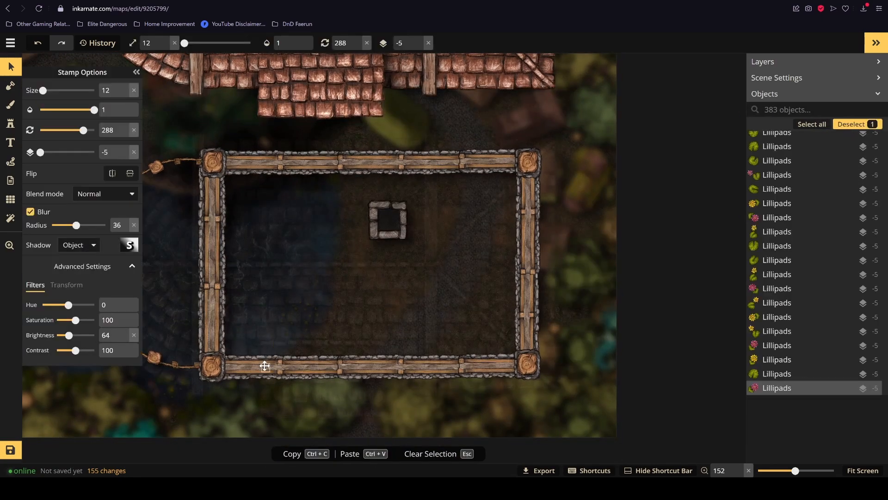
key("Delete")
left_click(326, 290)
key("Delete")
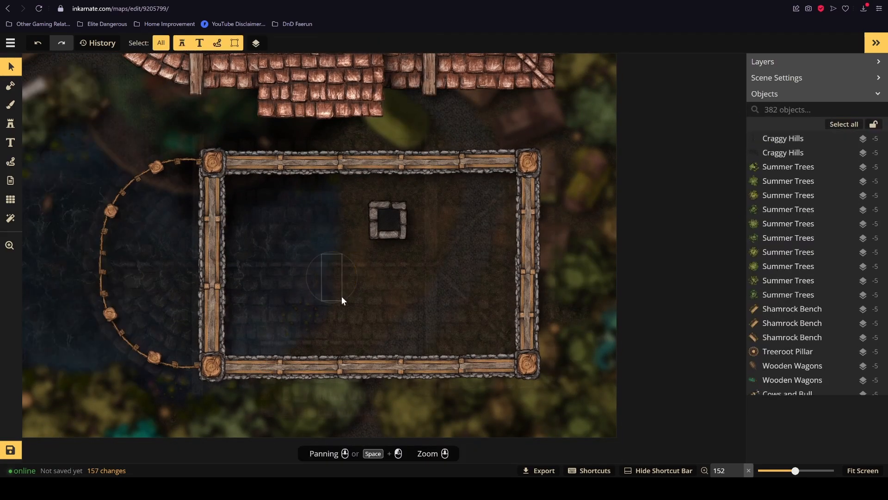
Step: Draw a background brush rectangle with the grey stone texture, spanning the interior between the corner pillars
key("b")
left_click(93, 279)
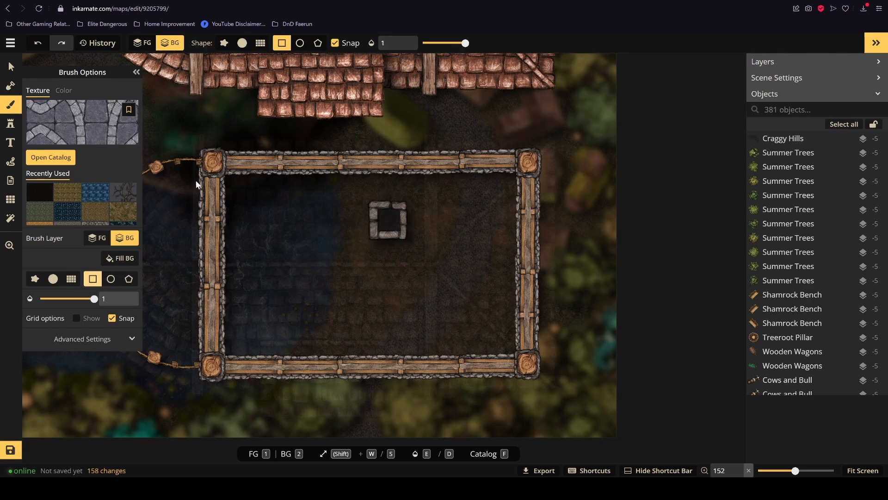
mouse_move(213, 164)
left_mouse_down()
mouse_move(467, 358)
mouse_move(525, 359)
left_mouse_up()
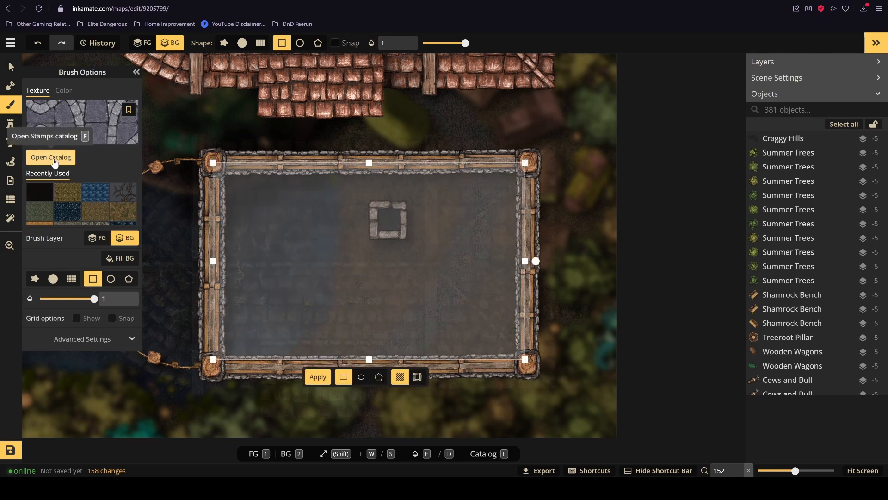
Step: Browse the Fantasy Battlemaps 2.0 texture catalog for floor textures without picking another one
scroll(372, 319, "down", 3)
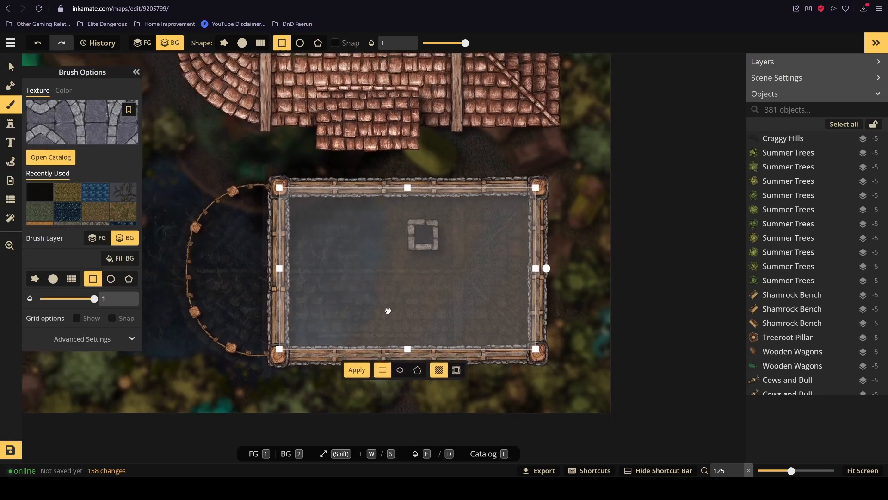
left_click_drag(375, 300, 316, 296)
scroll(288, 285, "up", 1)
key("f")
scroll(361, 301, "down", 1)
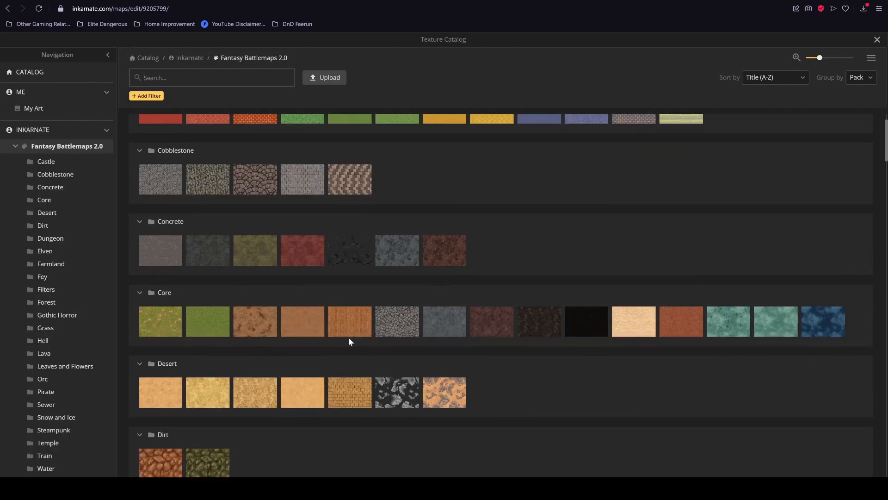
scroll(349, 335, "up", 1)
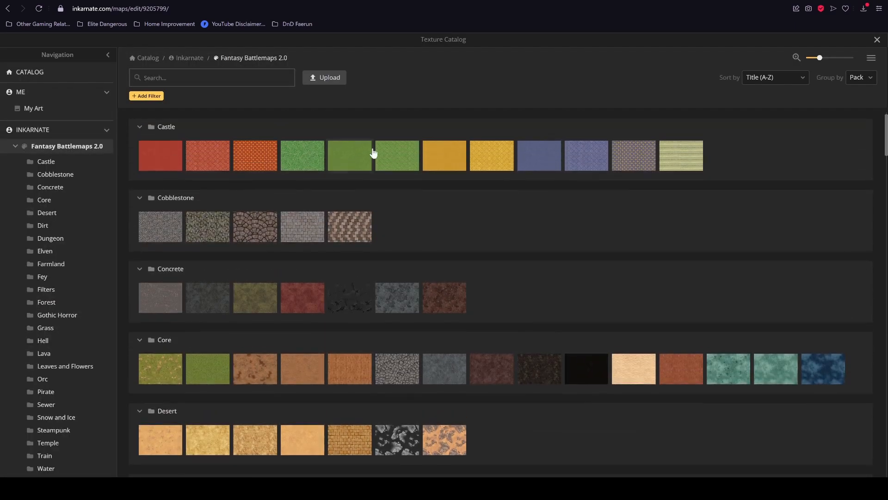
left_click(877, 41)
Step: Set the stone texture's size to 33.79 and apply it to the floor rectangle
left_click(93, 343)
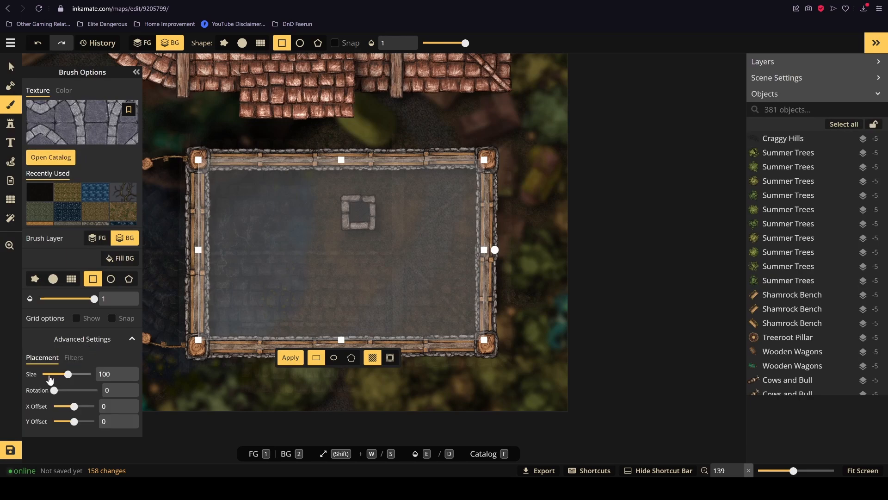
left_click_drag(67, 374, 54, 373)
left_click(295, 361)
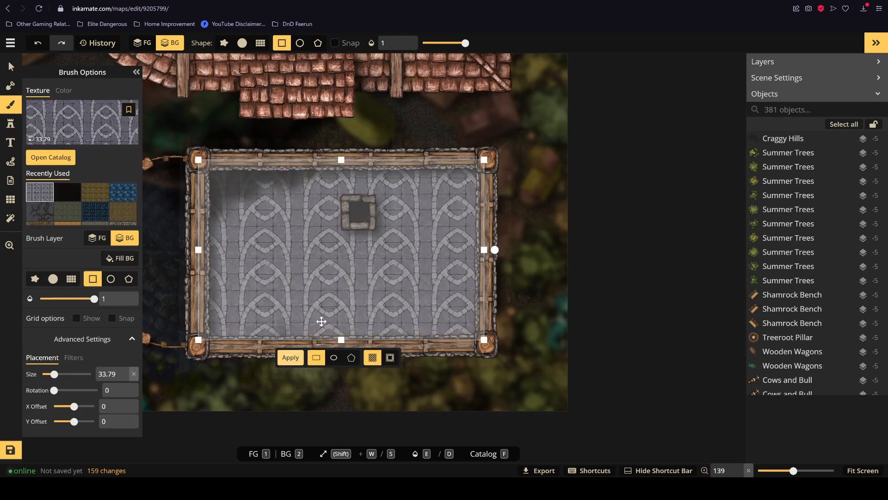
Step: Reduce the horizontal shadow offset of the large faint Teal Phosphor Oaks stamp overlapping the floor plan's corner
left_click_drag(252, 207, 371, 306)
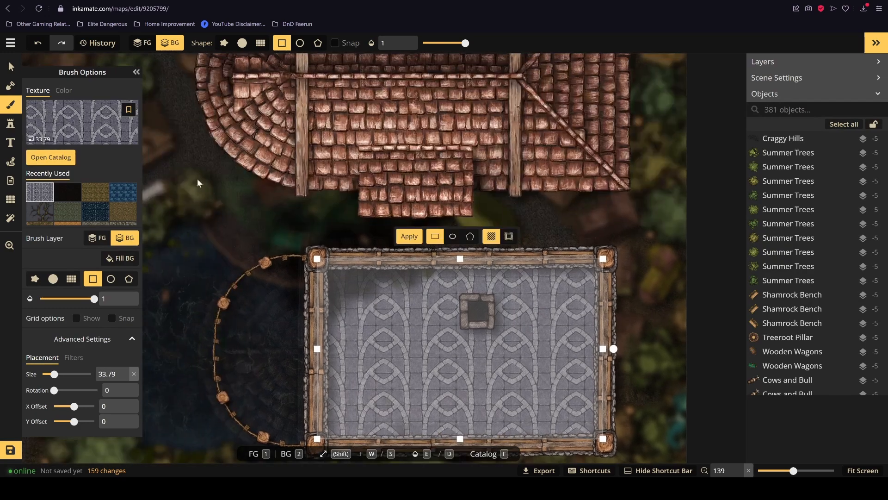
left_click(10, 69)
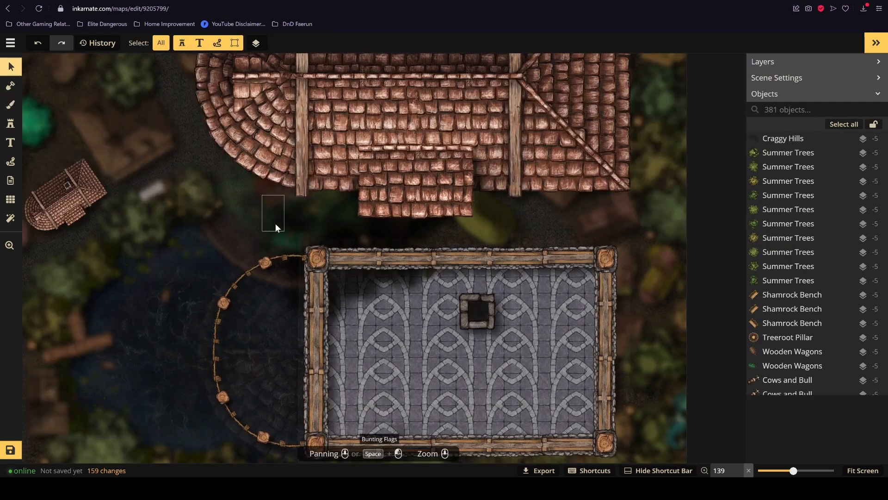
left_click(338, 223)
left_click(131, 245)
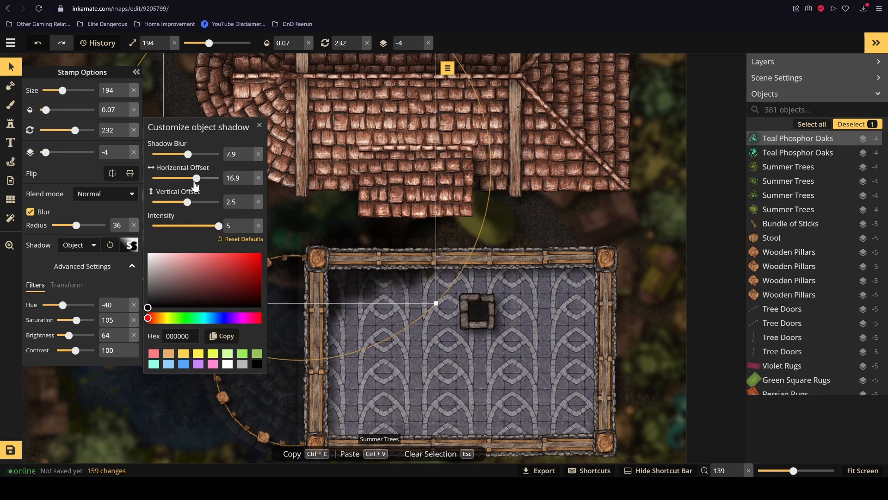
left_click_drag(206, 180, 192, 179)
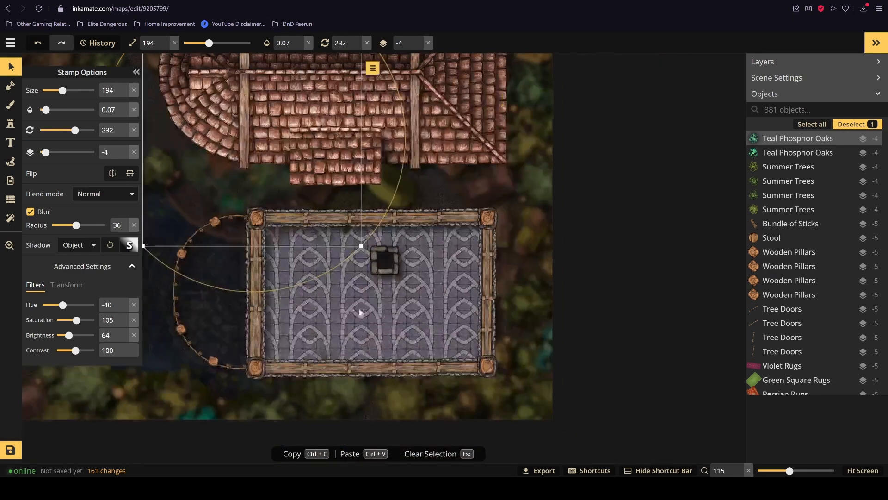
scroll(294, 303, "up", 3)
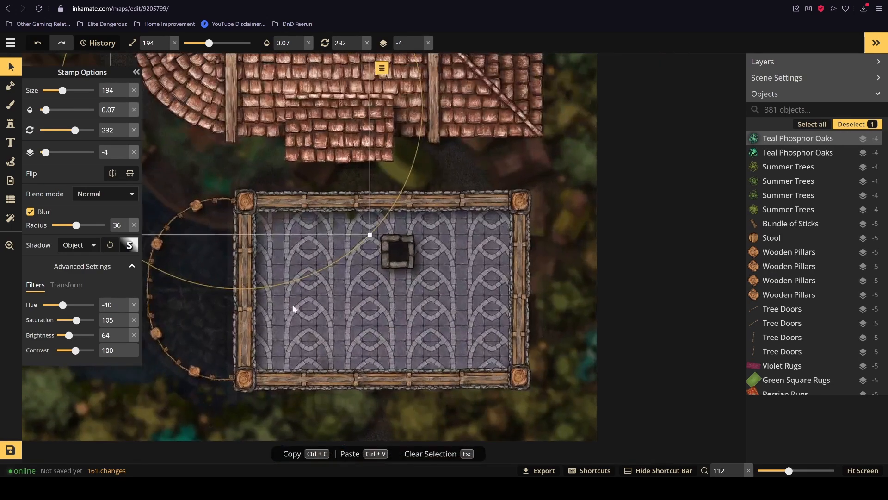
Step: Delete the stray blurred stamps overlapping the stone floor along the walls and in the interior
scroll(259, 224, "up", 2)
left_click(249, 222)
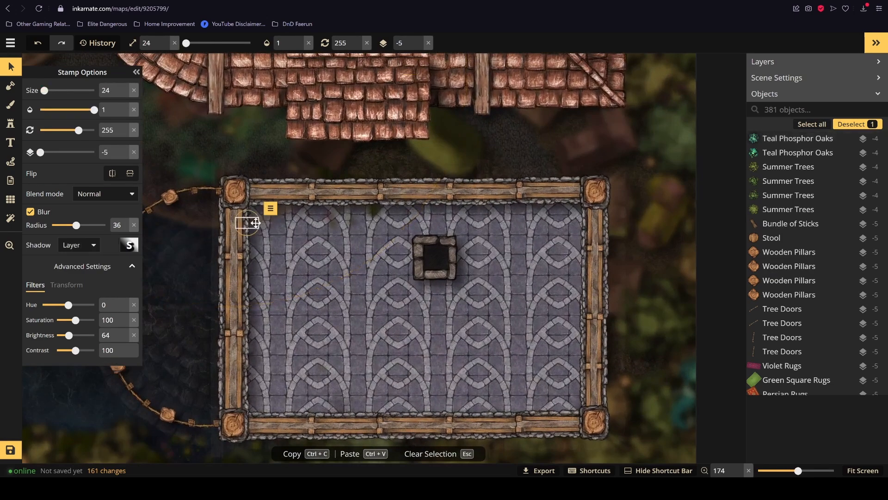
key("Delete")
left_click(273, 218)
key("Delete")
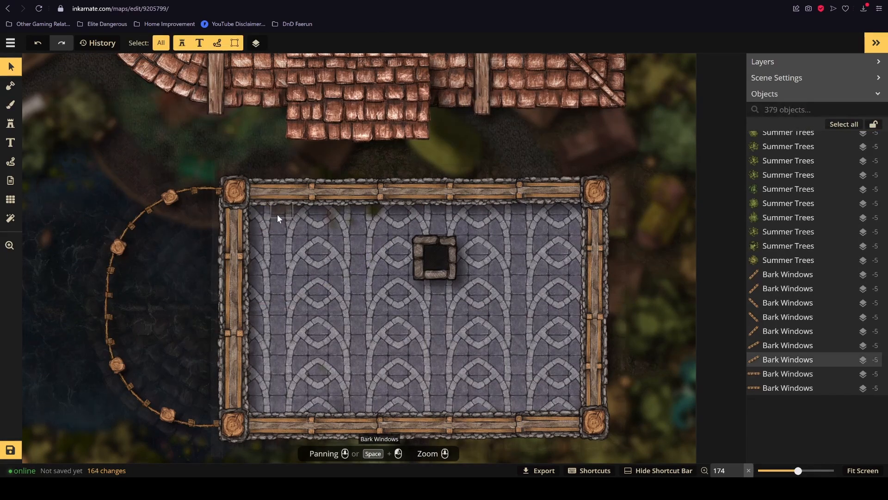
scroll(377, 329, "down", 1)
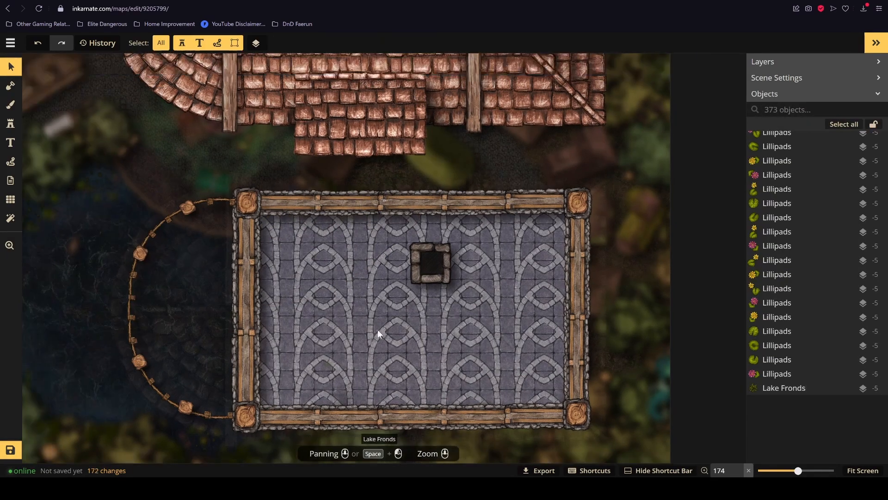
left_click_drag(396, 334, 404, 273)
scroll(291, 296, "up", 1)
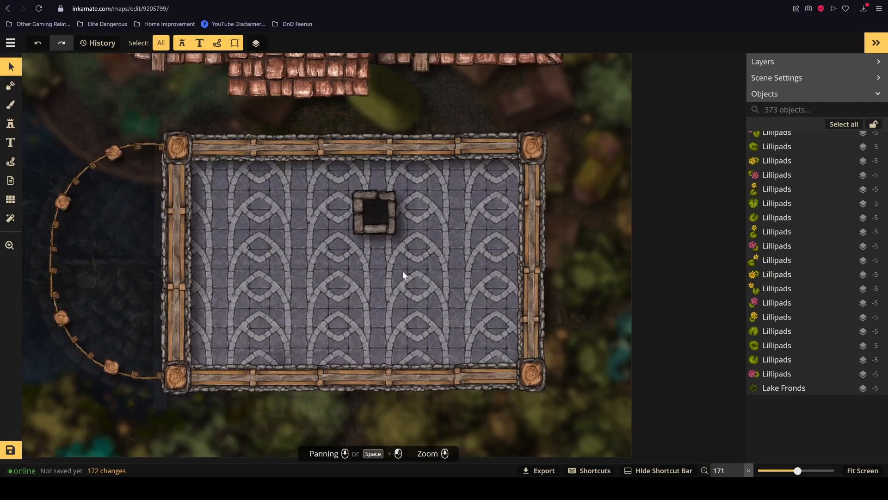
Step: Reduce the stone texture's size to 28.6 and reapply it to the floor rectangle
left_click(11, 105)
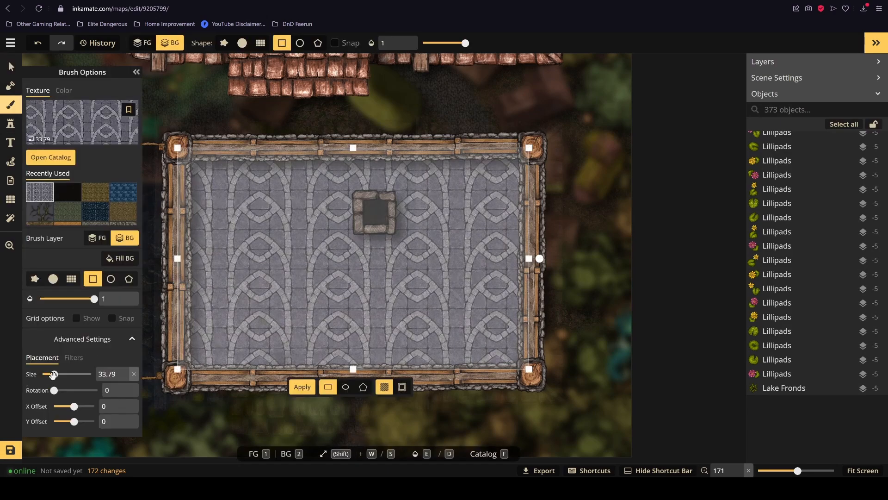
left_click_drag(53, 374, 52, 374)
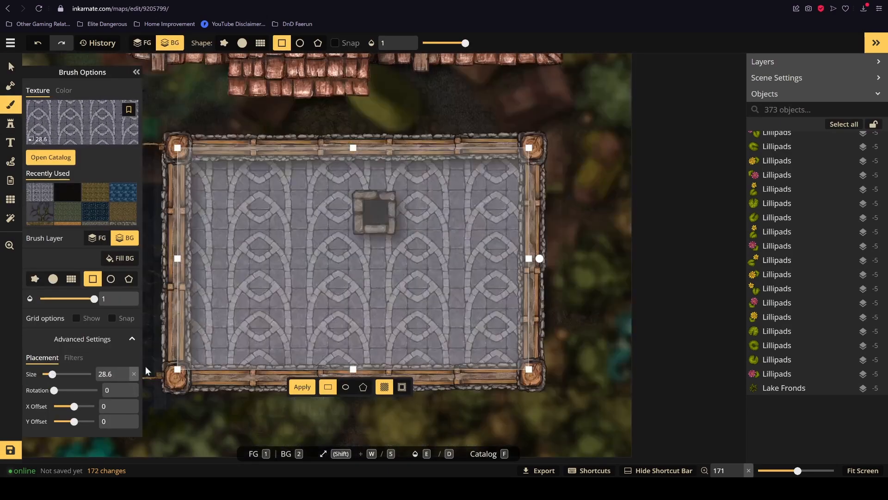
scroll(312, 305, "down", 3)
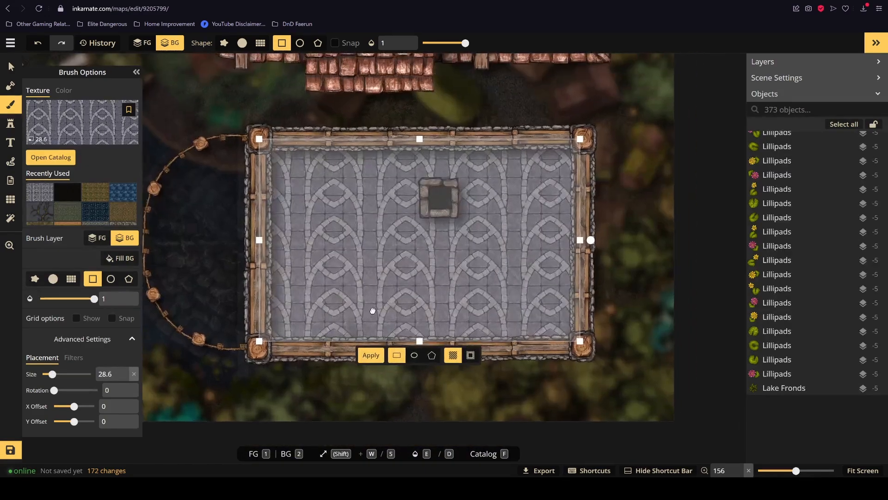
scroll(353, 287, "down", 5)
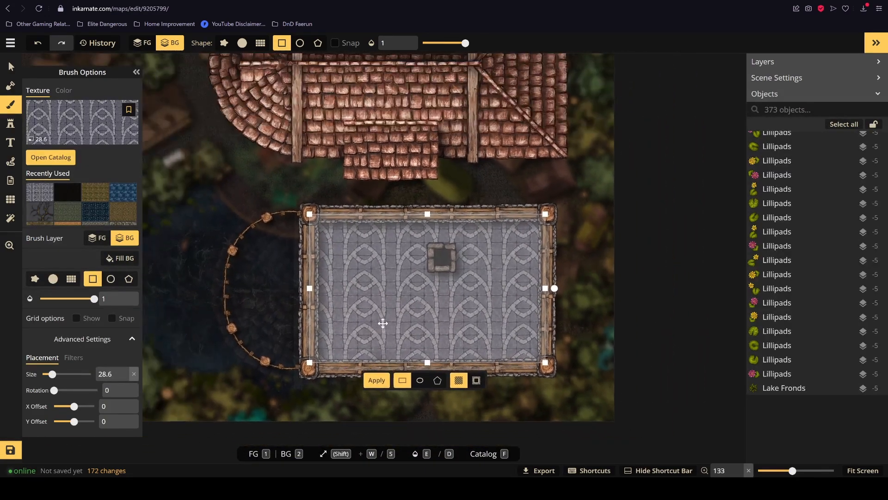
mouse_move(411, 321)
left_mouse_down()
mouse_move(605, 326)
mouse_move(284, 297)
left_mouse_up()
scroll(283, 298, "up", 6)
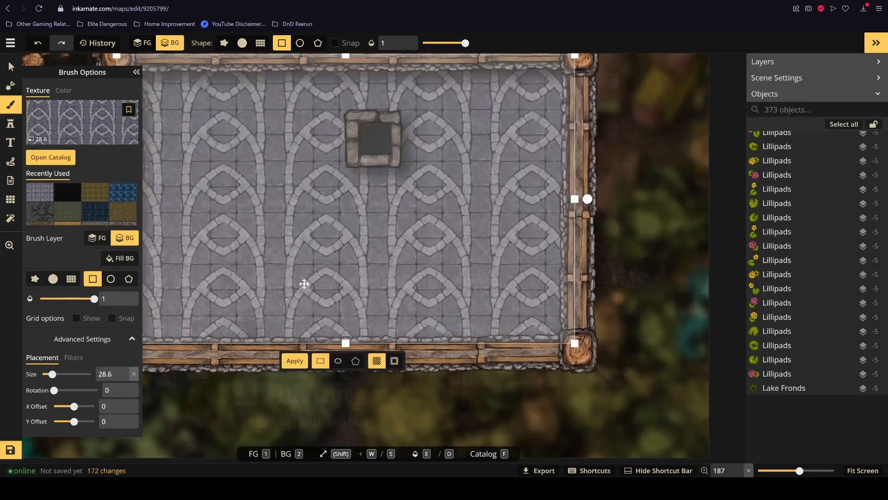
left_click(295, 361)
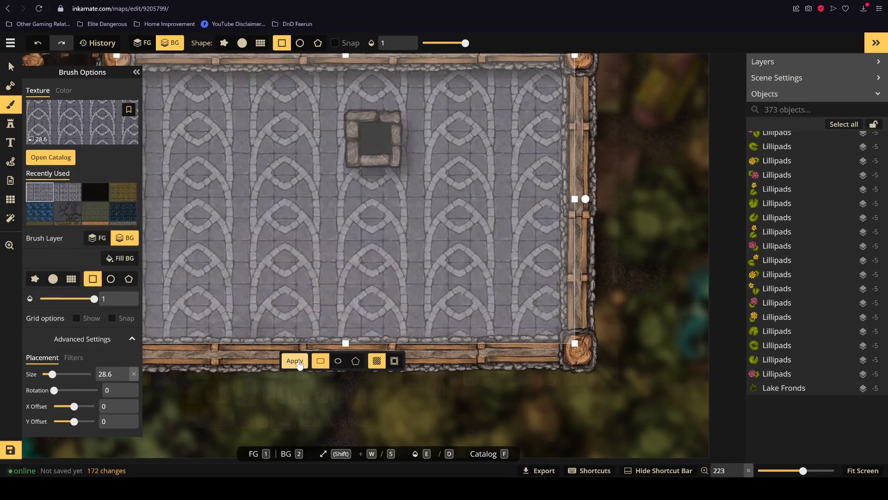
scroll(356, 260, "down", 2)
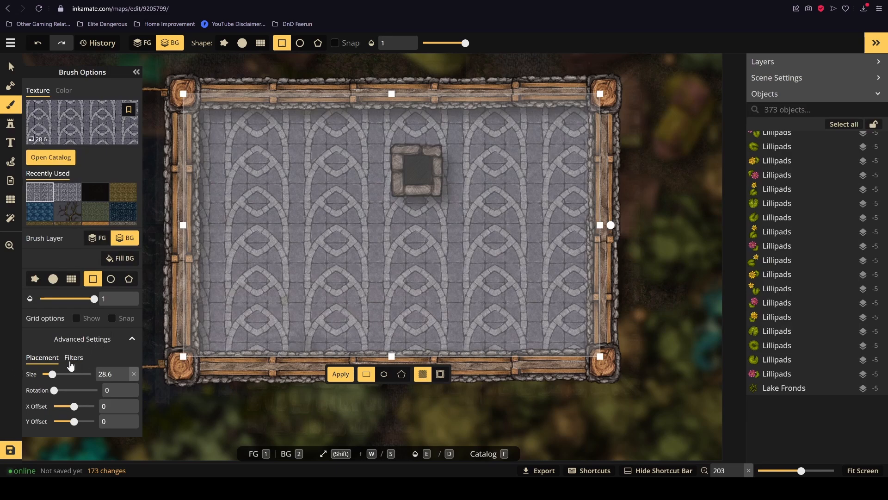
Step: Darken the stone texture to a brightness of 52 and reapply it to the floor rectangle
left_click(72, 359)
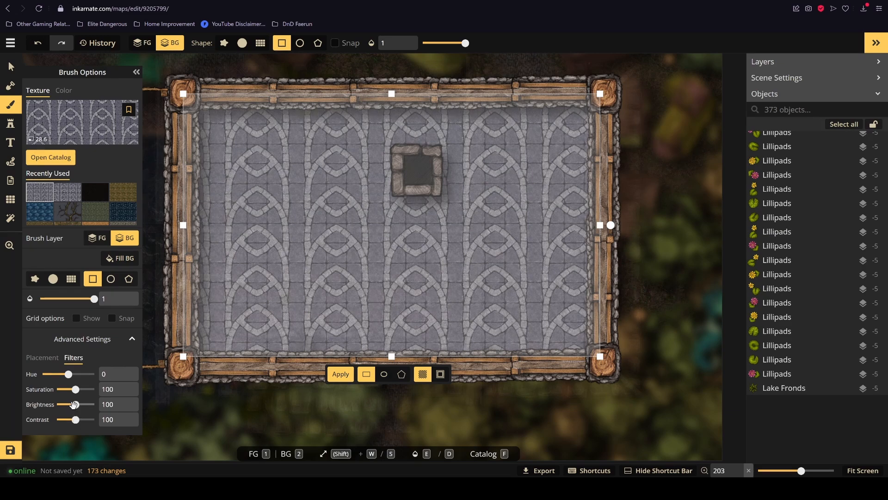
left_click_drag(75, 404, 67, 404)
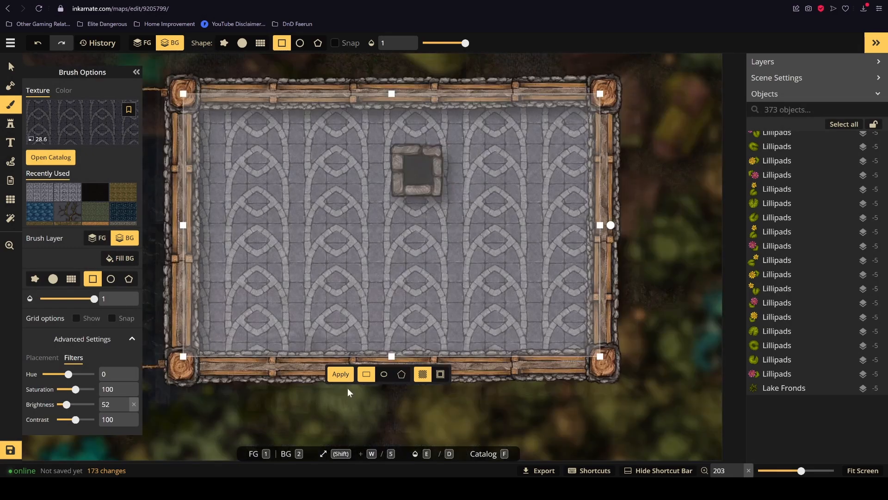
left_click(337, 374)
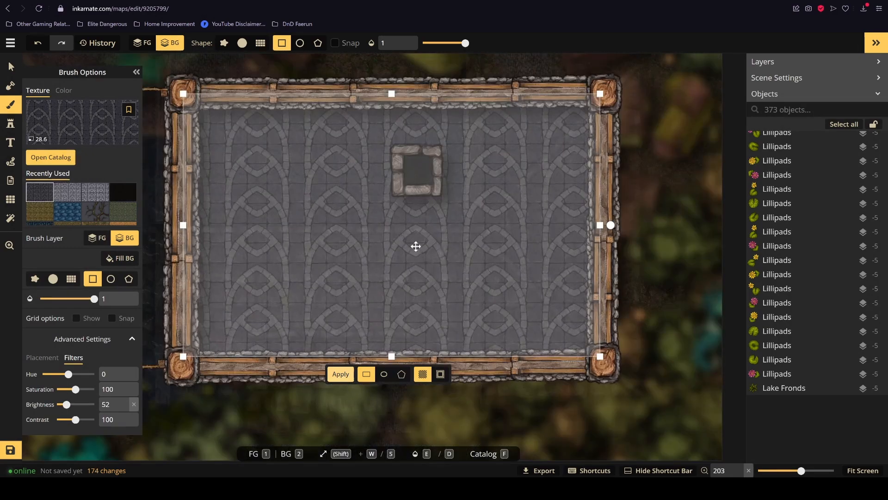
Step: Choose the brown and tan stone block texture from the Cobblestone set for the fenced semicircular area
scroll(416, 246, "down", 2)
mouse_move(412, 254)
left_mouse_down()
mouse_move(521, 414)
mouse_move(557, 426)
mouse_move(413, 262)
mouse_move(416, 250)
left_mouse_up()
left_click_drag(356, 266, 434, 252)
scroll(310, 261, "up", 4)
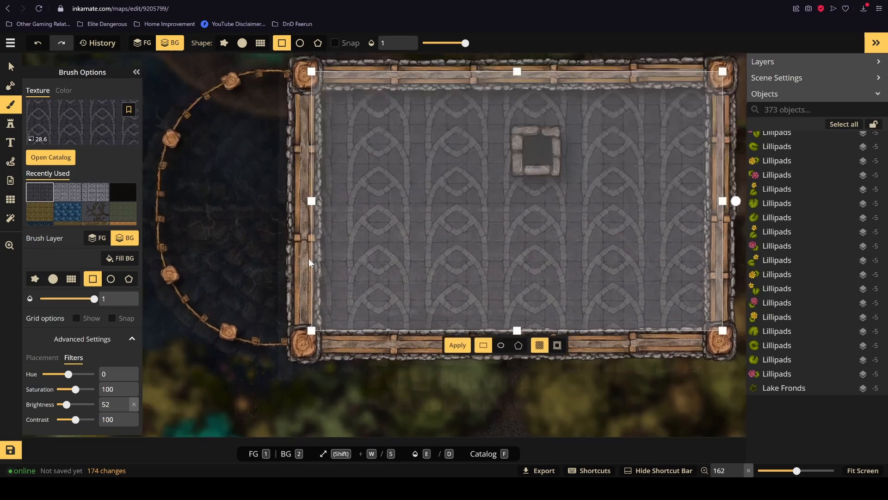
scroll(319, 261, "down", 2)
left_click_drag(341, 269, 359, 292)
scroll(329, 265, "down", 1)
scroll(277, 296, "up", 1)
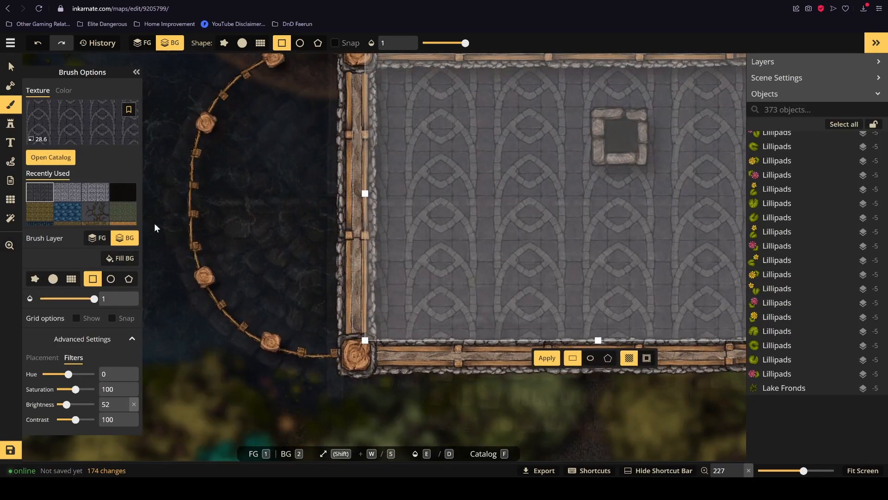
left_click_drag(266, 270, 328, 350)
left_click_drag(442, 247, 420, 249)
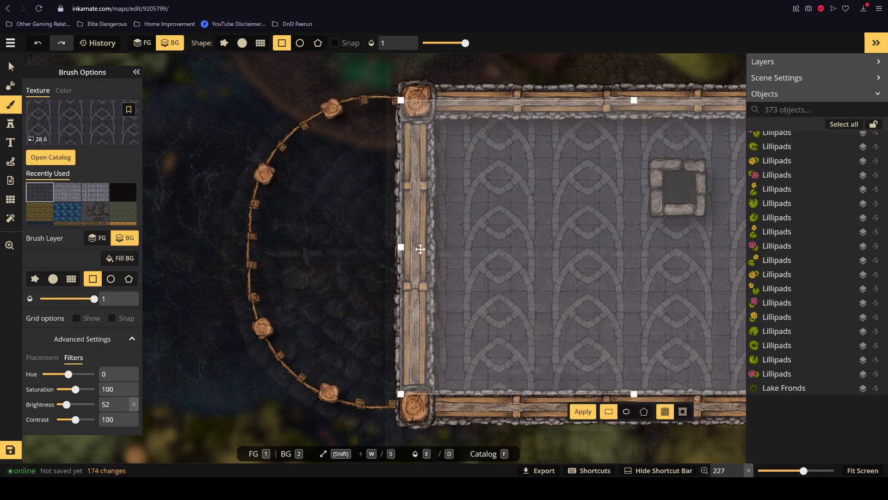
left_click(51, 158)
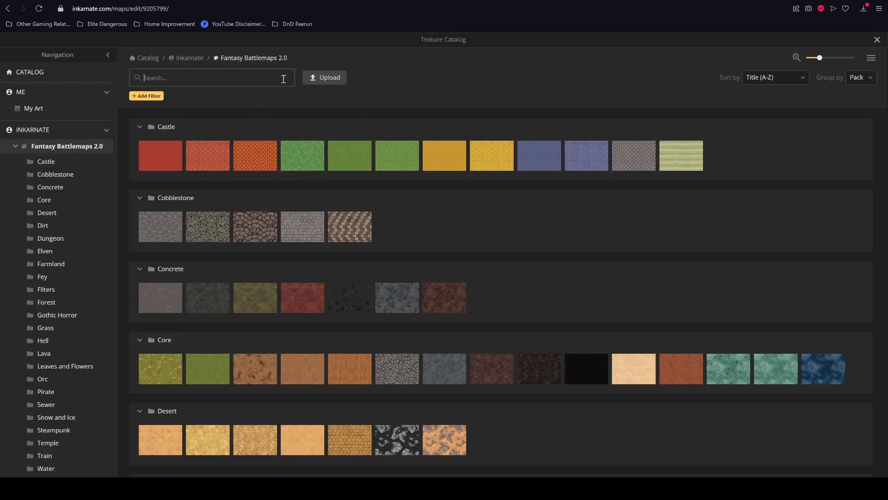
left_click(309, 236)
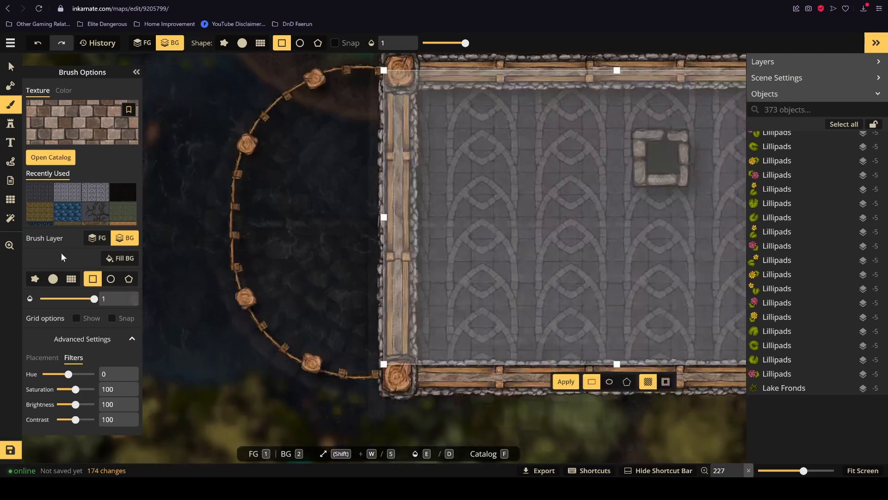
Step: With the round brush and texture size 33.79, paint a patch of stone blocks between the curved fence and the wall
left_click(53, 278)
scroll(63, 377, "down", 1)
left_click(50, 367)
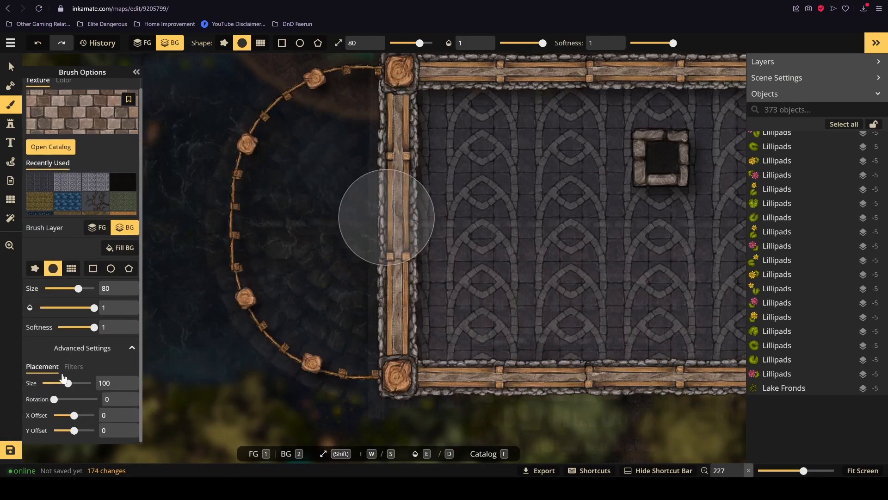
left_click_drag(67, 382, 54, 383)
mouse_move(323, 301)
left_mouse_down()
mouse_move(318, 270)
mouse_move(345, 303)
mouse_move(348, 291)
mouse_move(342, 222)
left_mouse_up()
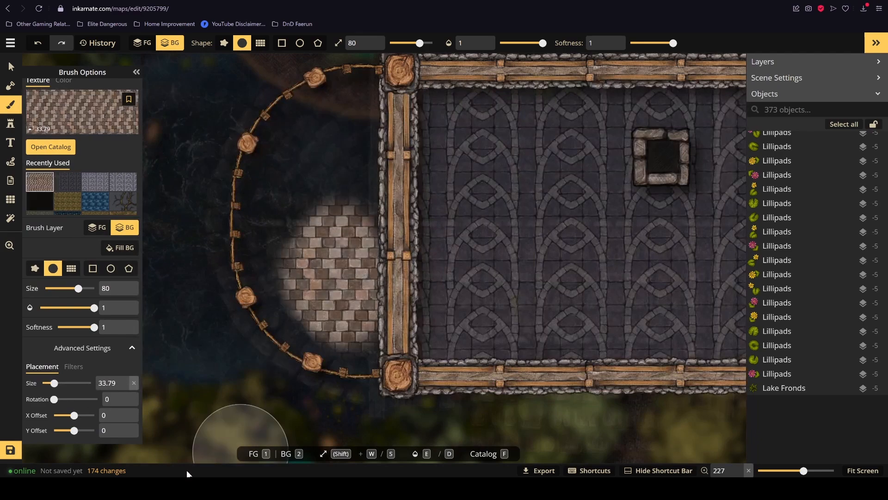
Step: Lower the block texture's brightness to 70 and paint over the whole fenced semicircle
left_click(74, 365)
left_click_drag(74, 412, 70, 413)
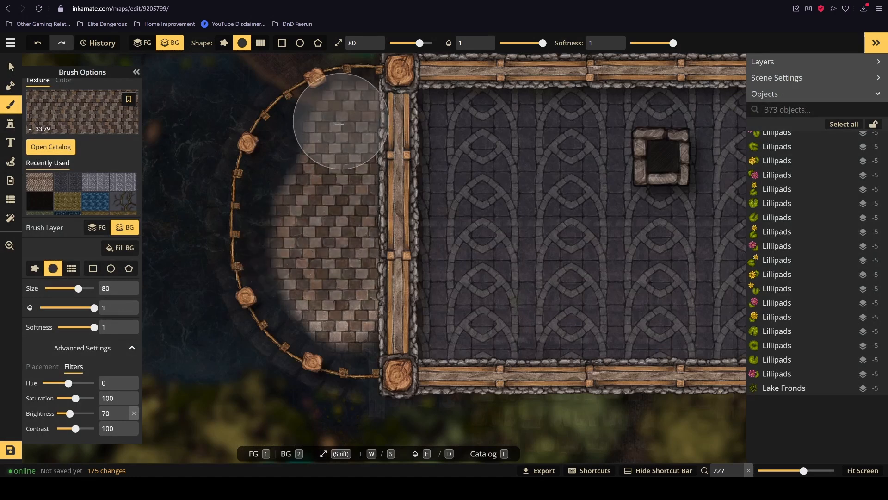
mouse_move(311, 144)
left_mouse_down()
mouse_move(312, 297)
mouse_move(358, 332)
left_mouse_up()
scroll(364, 362, "up", 4)
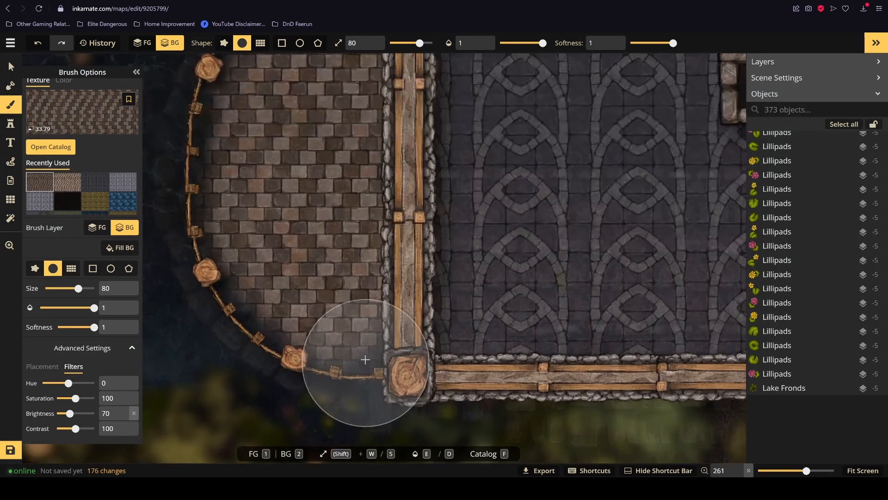
Step: Reduce the brush size to 40 and fill in the stone blocks along the lower curve of the fence
key("s")
key("s")
key("s")
key("s")
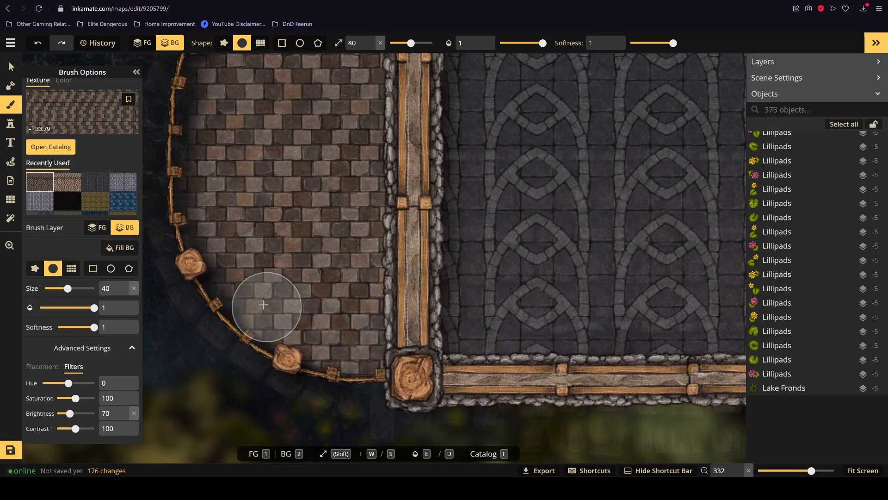
left_click_drag(215, 249, 217, 160)
mouse_move(204, 160)
left_mouse_down()
mouse_move(295, 373)
mouse_move(323, 240)
mouse_move(385, 187)
mouse_move(440, 168)
mouse_move(390, 181)
mouse_move(351, 203)
mouse_move(344, 222)
left_mouse_up()
scroll(333, 278, "down", 1)
left_click_drag(317, 260, 281, 168)
left_click_drag(366, 318, 248, 182)
scroll(248, 182, "up", 2)
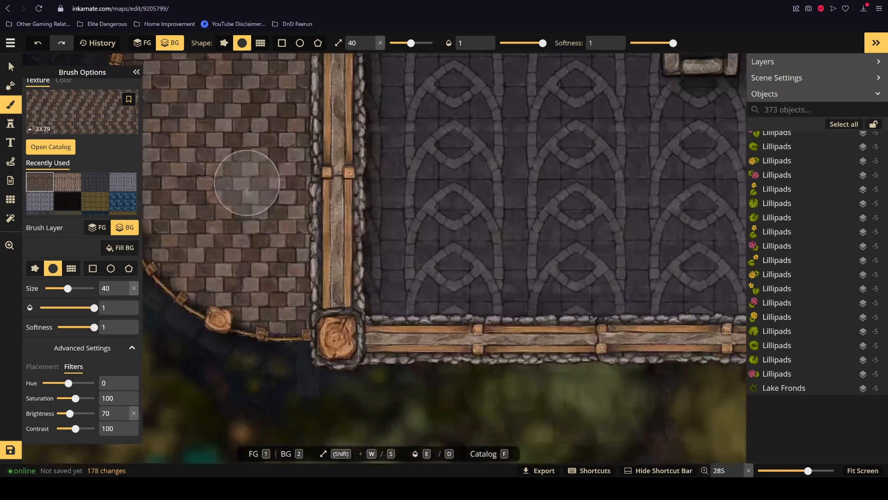
mouse_move(303, 291)
left_mouse_down()
mouse_move(248, 297)
mouse_move(197, 272)
left_mouse_up()
left_click_drag(222, 277, 298, 294)
scroll(303, 294, "up", 1)
mouse_move(309, 295)
left_mouse_down()
mouse_move(272, 282)
mouse_move(343, 318)
mouse_move(405, 323)
left_mouse_up()
left_click_drag(366, 293, 429, 370)
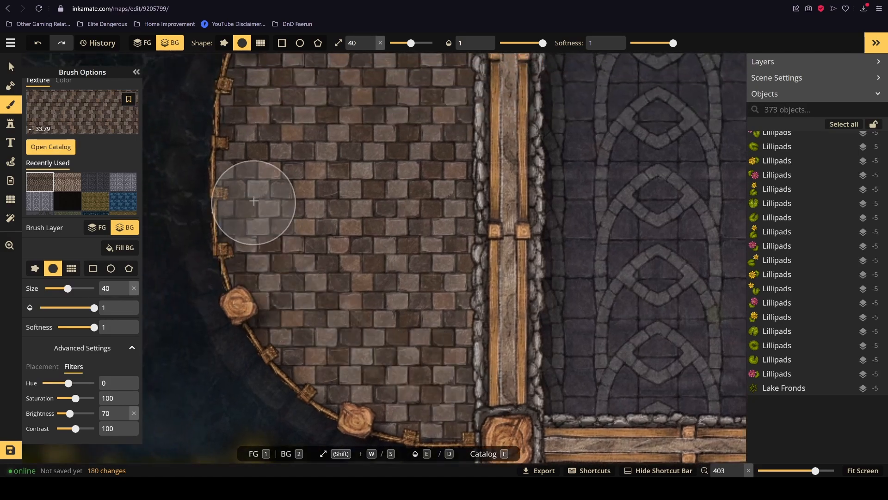
Step: Continue the stone block paving along the upper curve of the fence to the corner pillar
left_click_drag(295, 160, 330, 297)
scroll(330, 298, "up", 1)
mouse_move(330, 298)
left_mouse_down()
mouse_move(351, 265)
mouse_move(372, 264)
left_mouse_up()
mouse_move(372, 265)
left_mouse_down()
mouse_move(286, 306)
mouse_move(370, 235)
mouse_move(410, 234)
left_mouse_up()
scroll(286, 306, "down", 1)
scroll(378, 313, "down", 5)
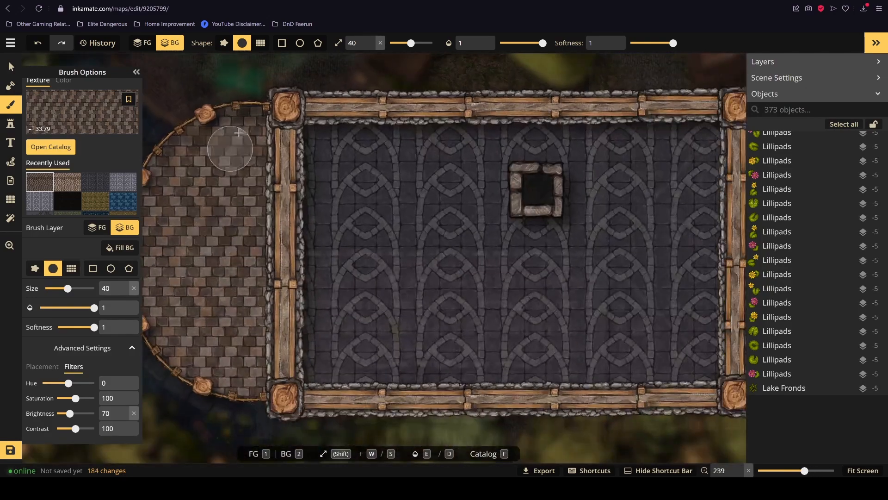
left_click_drag(241, 198, 370, 204)
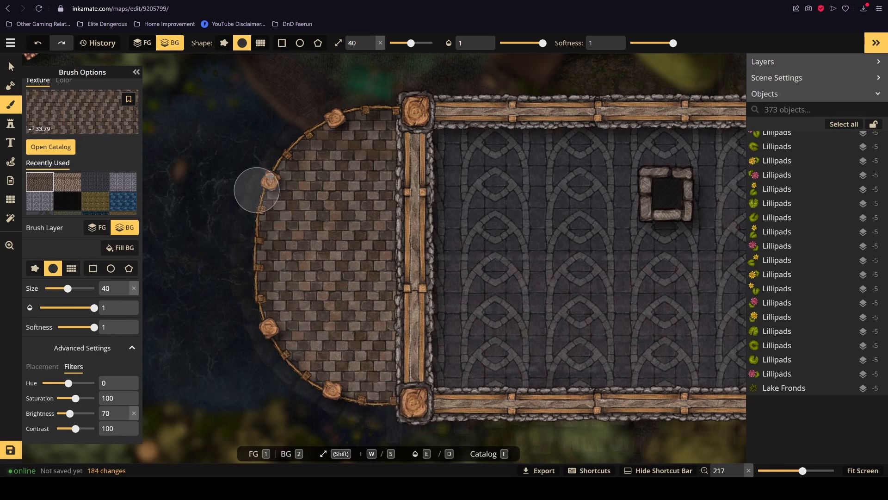
Step: Place a Wooden Walls stamp over the fence beside the upper corner pillar at size 70 and rotation 92, on layer -3
scroll(327, 208, "up", 5)
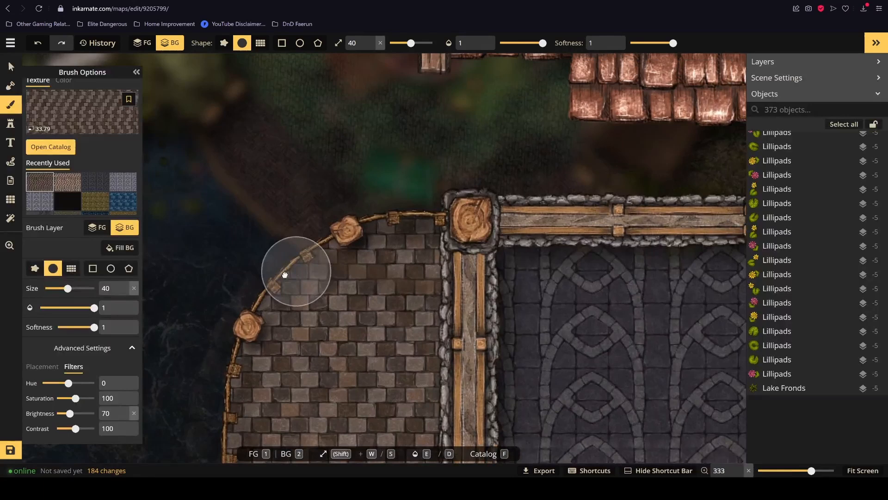
left_click_drag(285, 275, 276, 278)
scroll(82, 116, "up", 1)
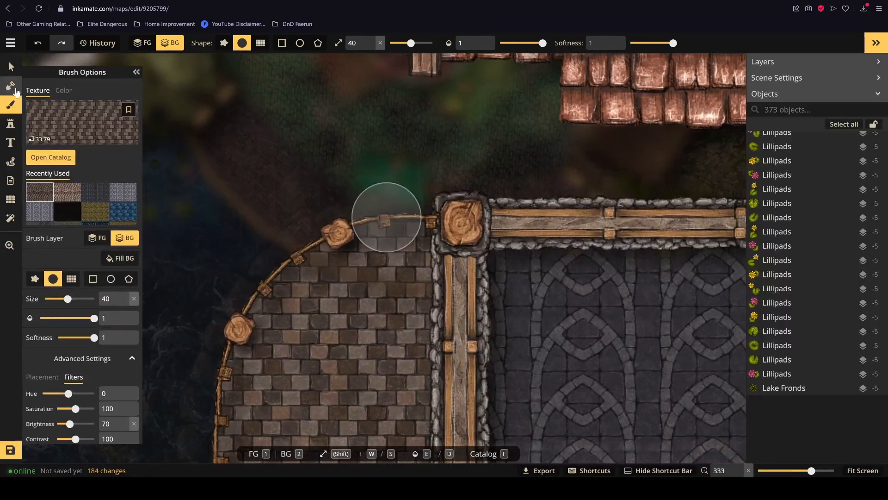
left_click(10, 123)
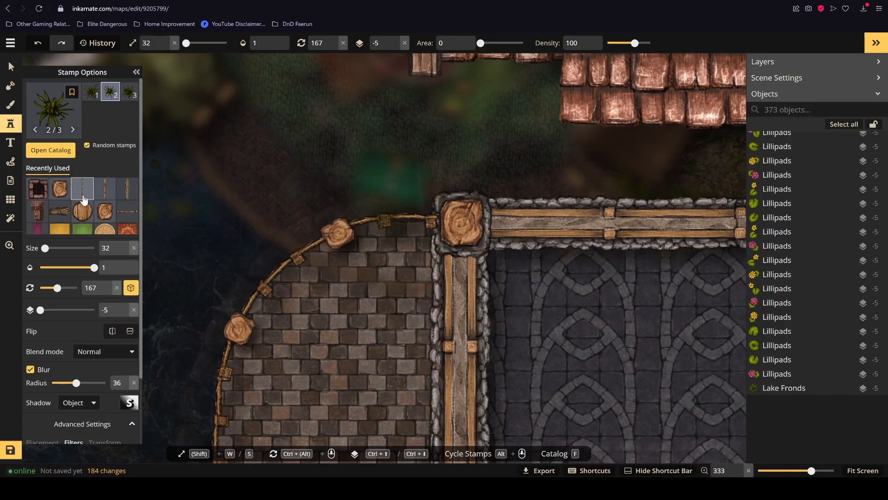
left_click(105, 188)
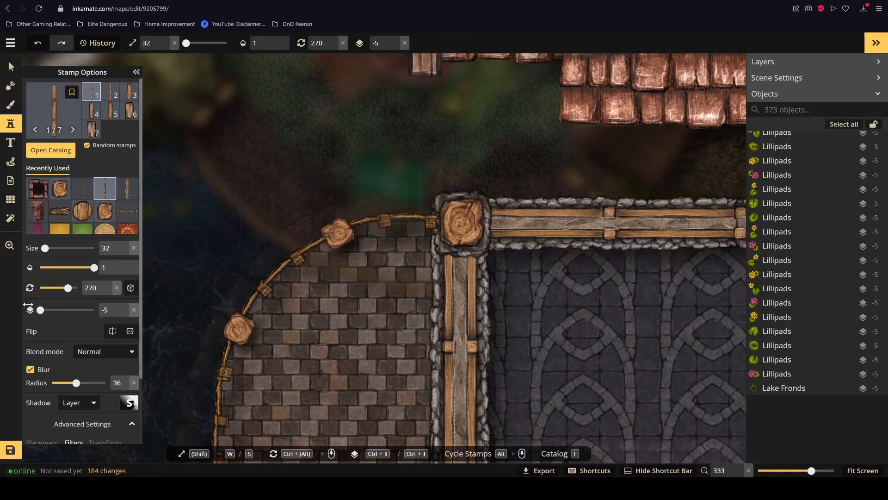
left_click(11, 68)
left_click(388, 225)
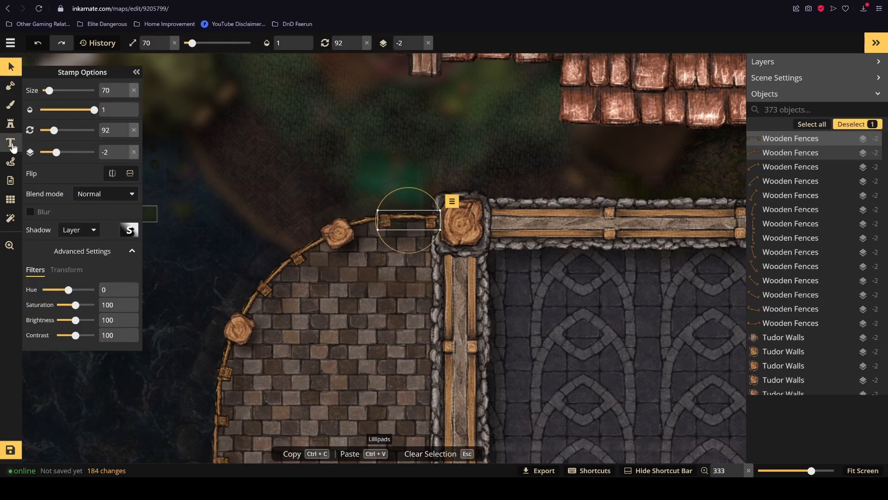
left_click(15, 128)
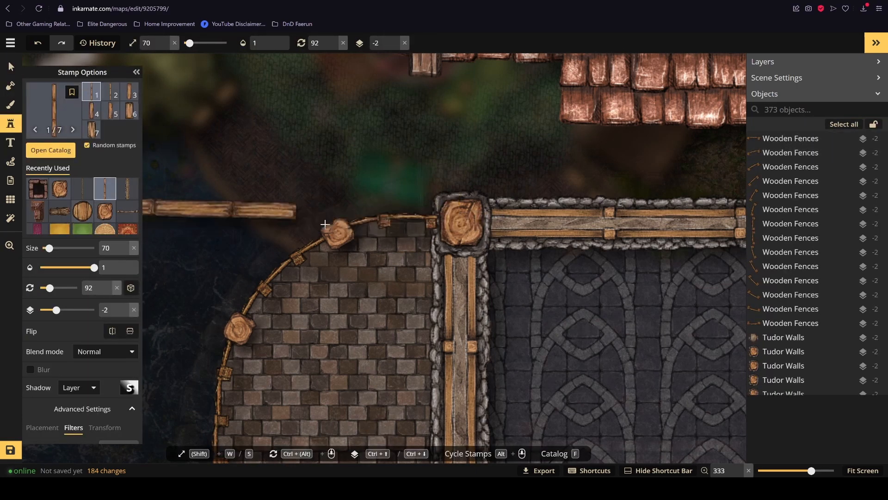
scroll(378, 210, "down", 6, "ctrl")
scroll(378, 210, "up", 6, "ctrl")
left_click(419, 220)
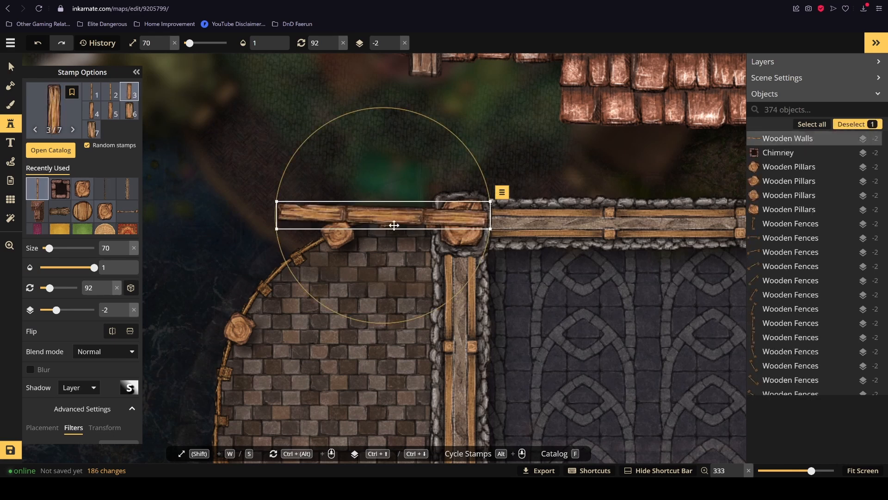
left_click_drag(56, 311, 51, 311)
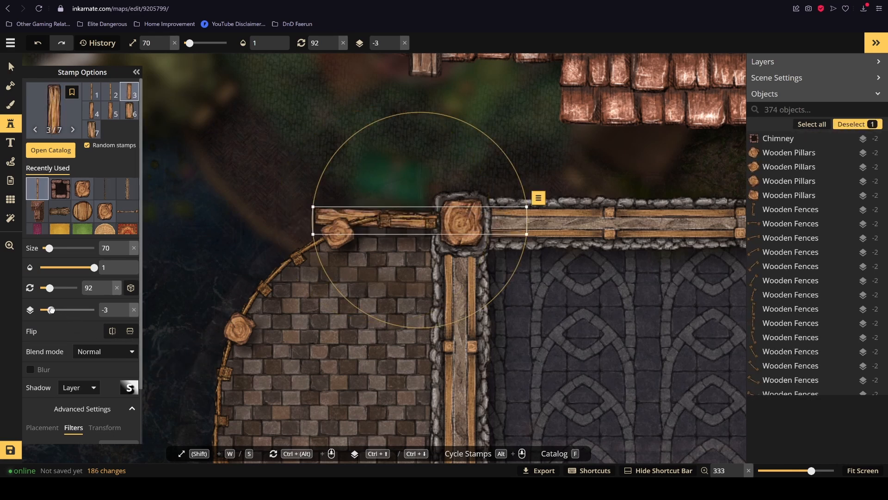
Step: Try aligning the wooden wall piece beneath the fence next to the corner pillar, and delete it
left_click(11, 66)
left_click_drag(399, 216, 445, 218)
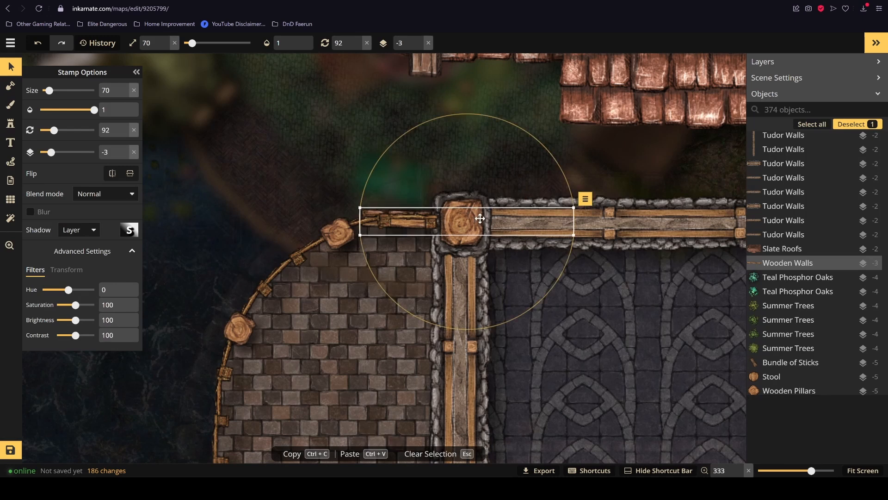
left_click_drag(487, 223, 493, 225)
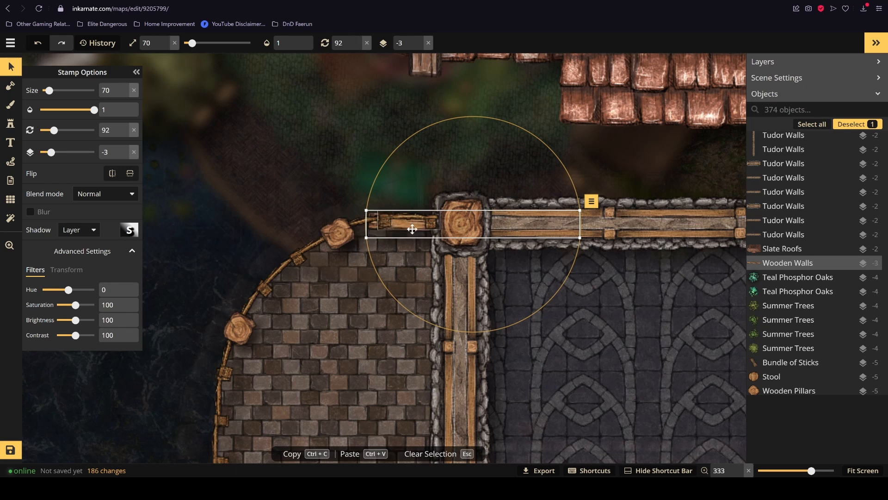
left_click_drag(412, 229, 423, 227)
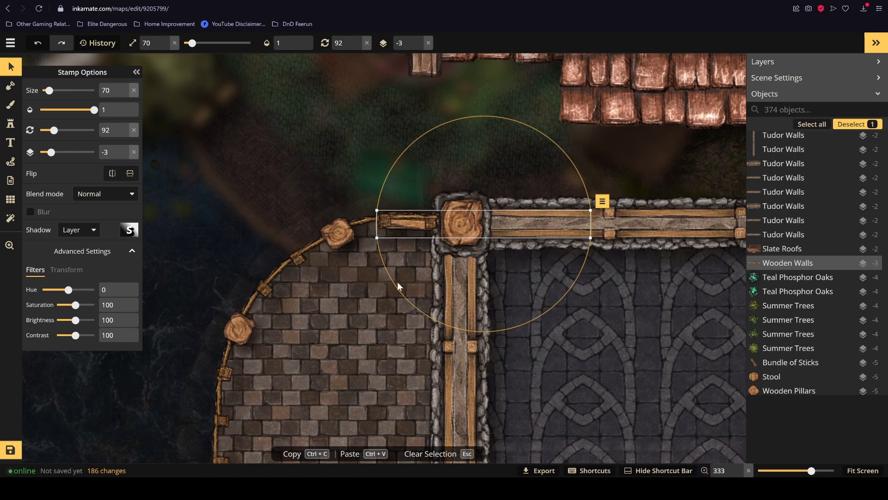
key("Delete")
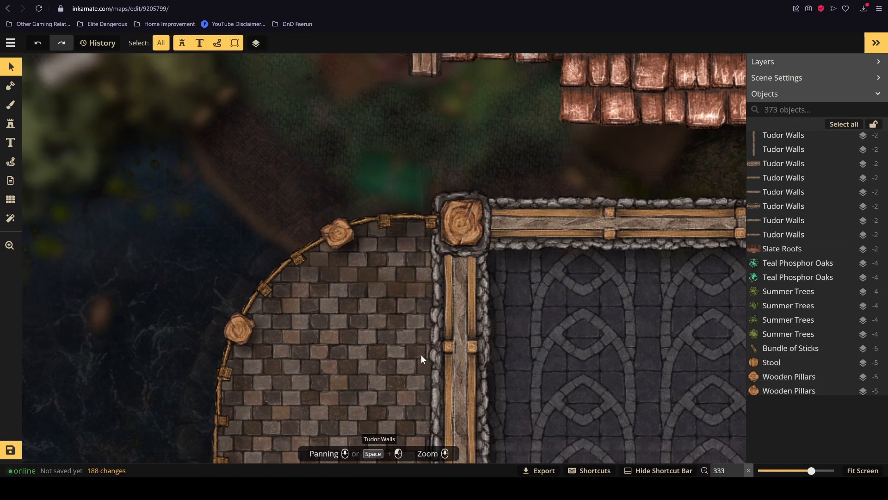
Step: Examine the paved semicircle and stone interior, and compare the floor plan with the roofed building above it
scroll(388, 357, "down", 2)
left_click_drag(321, 354, 269, 254)
scroll(376, 351, "down", 3)
left_click_drag(365, 320, 291, 272)
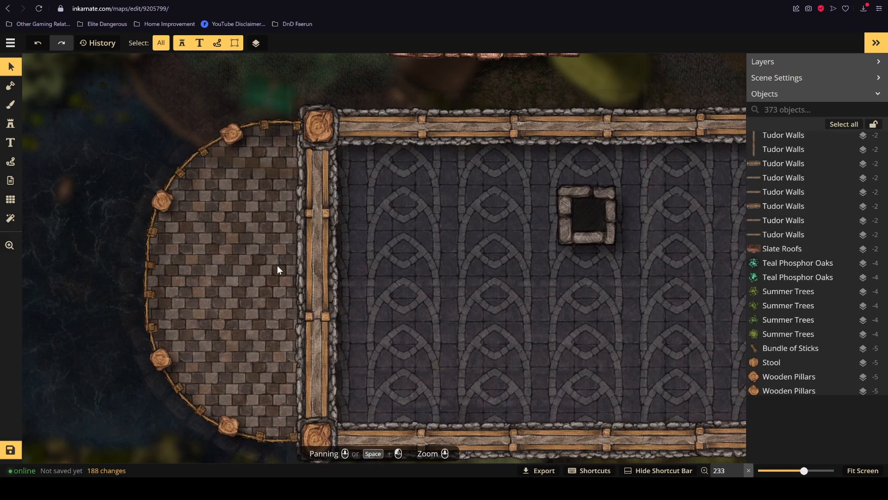
left_click_drag(286, 297, 364, 300)
scroll(364, 300, "up", 1)
left_click_drag(455, 247, 293, 184)
scroll(294, 184, "down", 4)
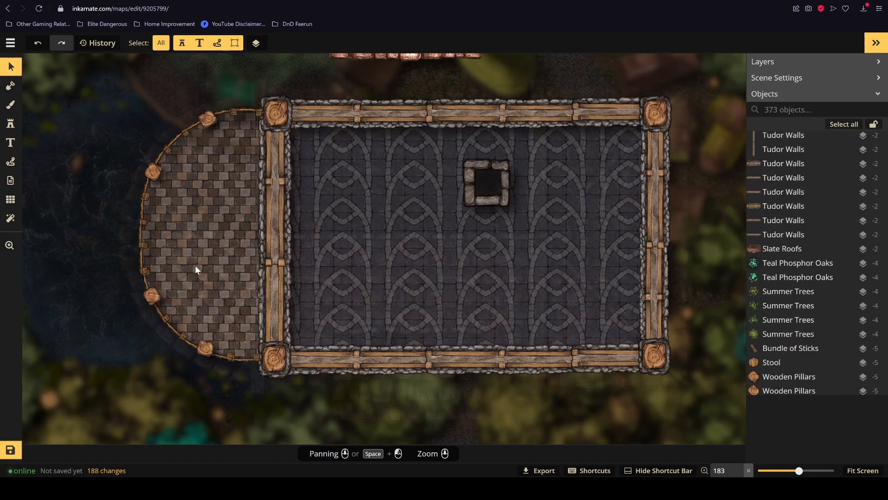
left_click_drag(499, 289, 427, 280)
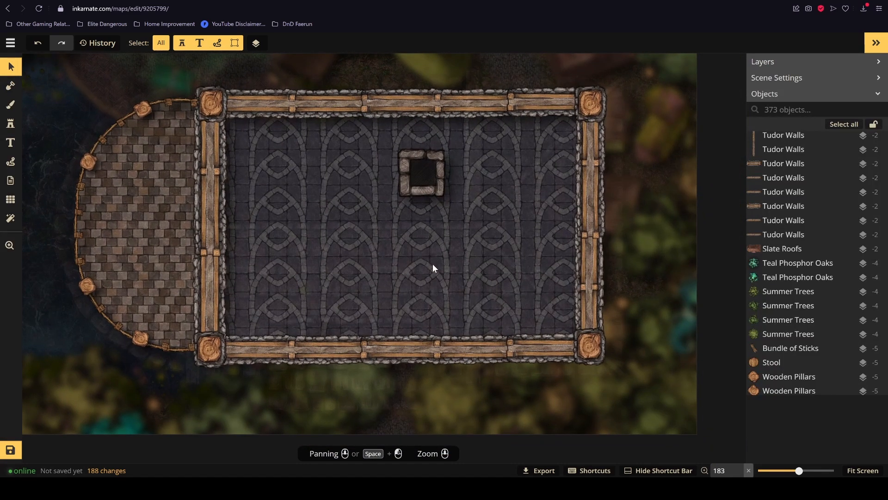
left_click_drag(421, 268, 394, 247)
scroll(328, 235, "down", 2)
left_click_drag(292, 232, 367, 471)
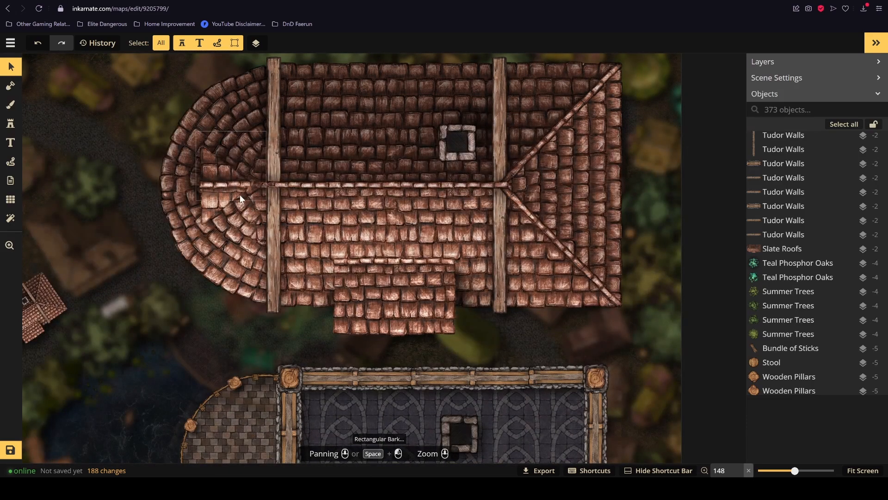
scroll(420, 267, "down", 2)
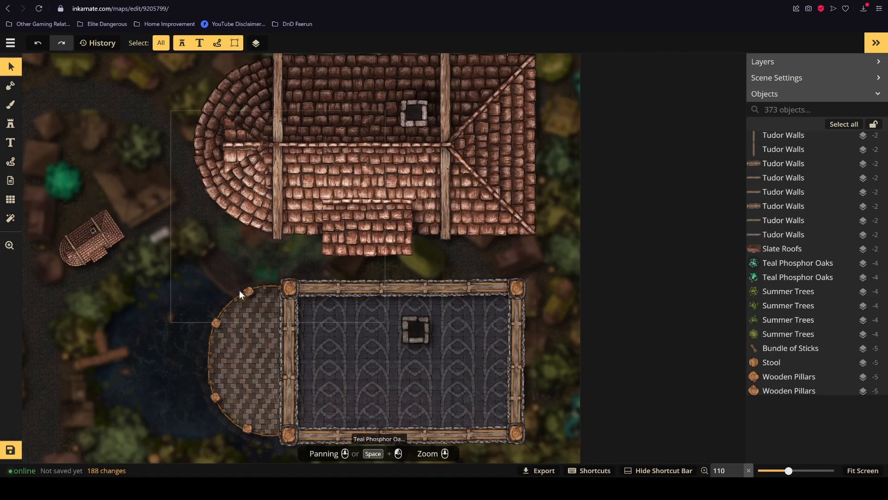
scroll(261, 384, "up", 5)
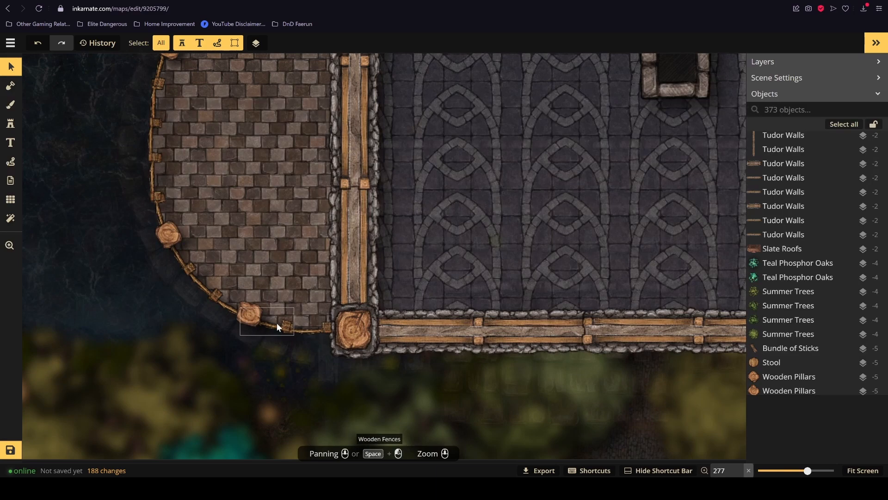
Step: Delete the two wooden fence pieces between the lowest fence pillar and the building's lower corner pillar
left_click(281, 326)
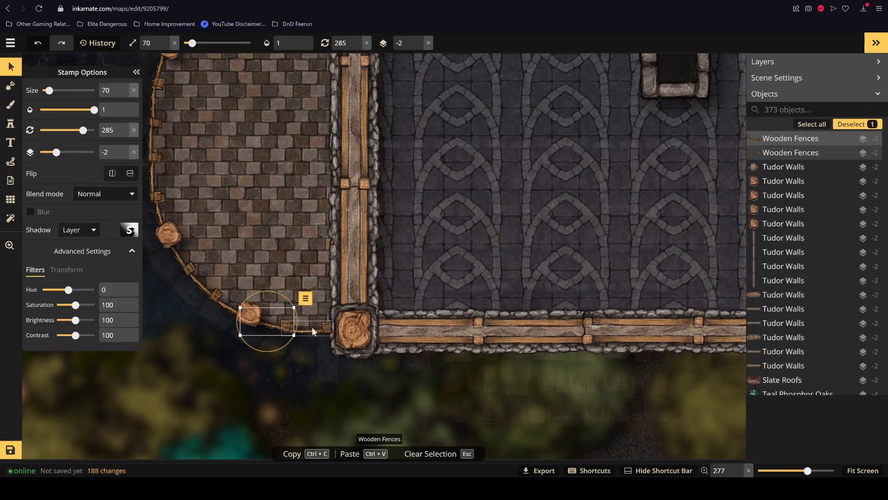
key("Delete")
scroll(309, 315, "down", 5)
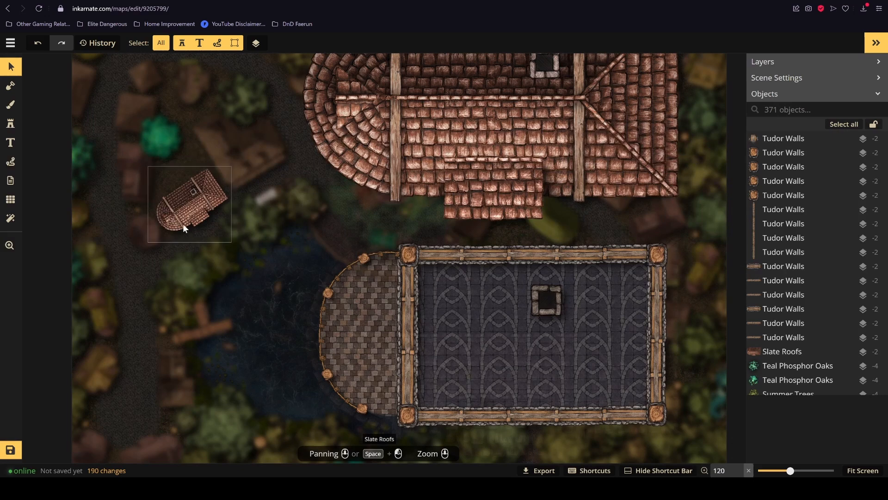
scroll(319, 300, "up", 6)
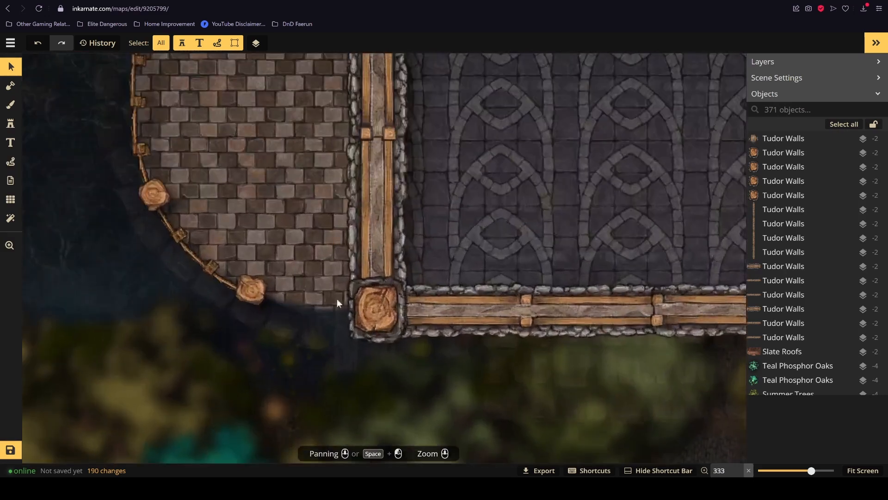
Step: Search the stamp catalog for "stair" and pick the grey Stone Stairs stamp from the Castle pack
left_click(10, 123)
left_click(56, 150)
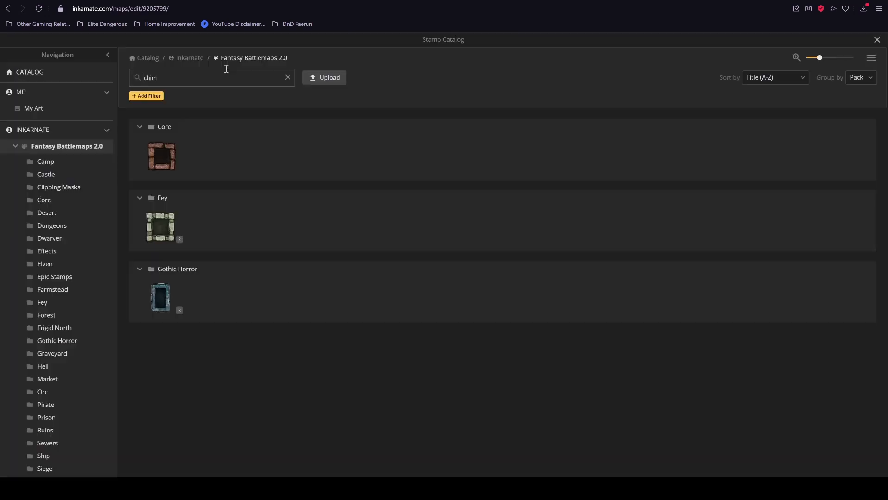
left_click(287, 78)
type("stair")
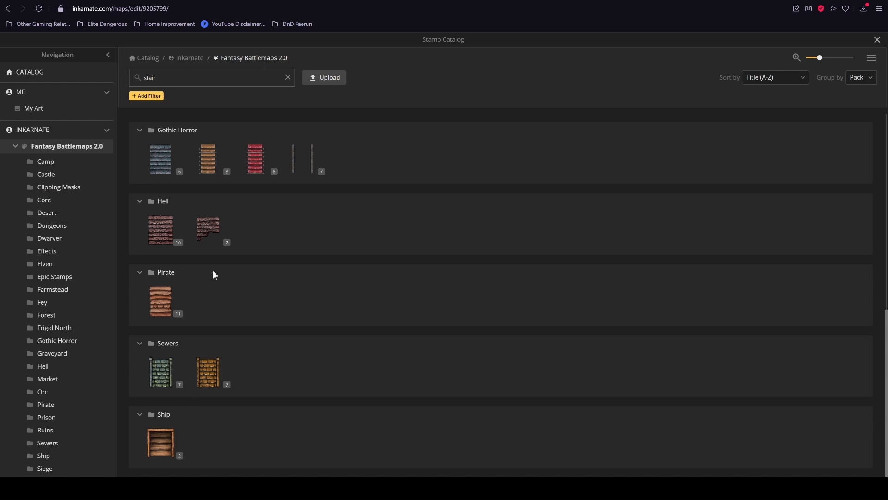
scroll(222, 274, "up", 8)
scroll(277, 352, "down", 2)
scroll(231, 333, "up", 2)
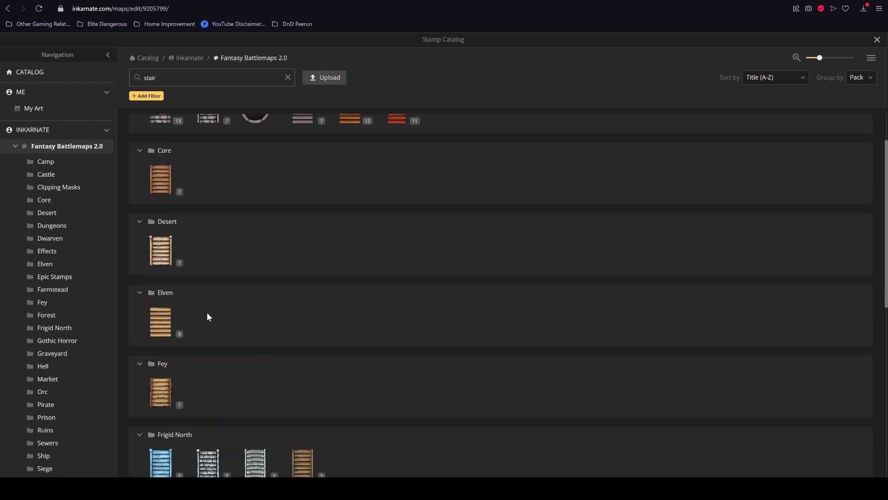
scroll(181, 298, "up", 1)
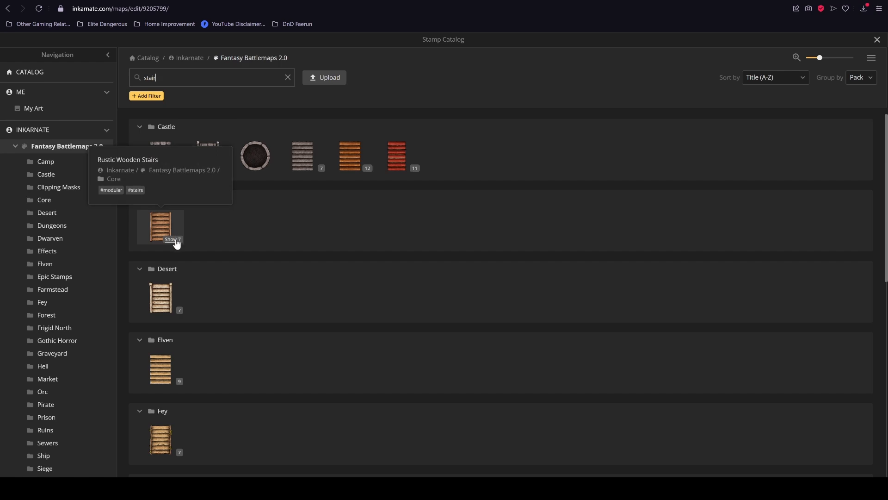
left_click(296, 160)
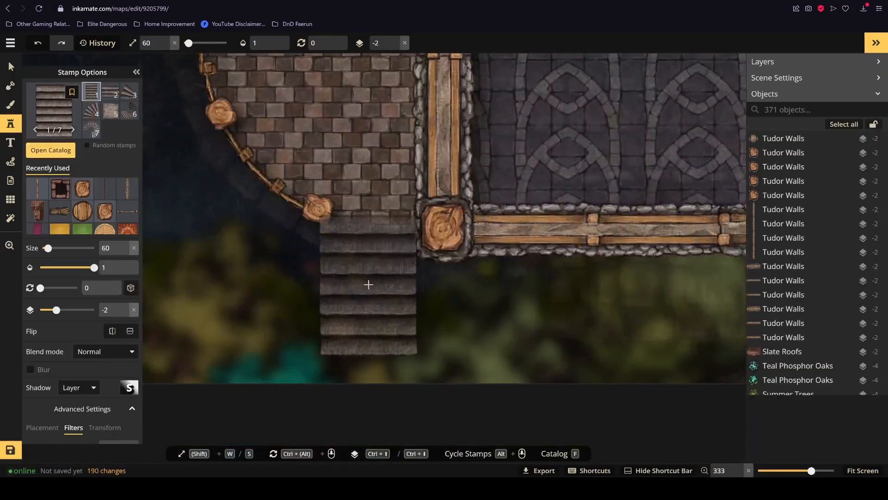
Step: Place the short Stone Stairs variant at size 44 and rotation 0 in the fence gap beside the lower corner pillar
key("s")
key("shift+w")
key("shift+w")
key("shift+w")
key("shift+w")
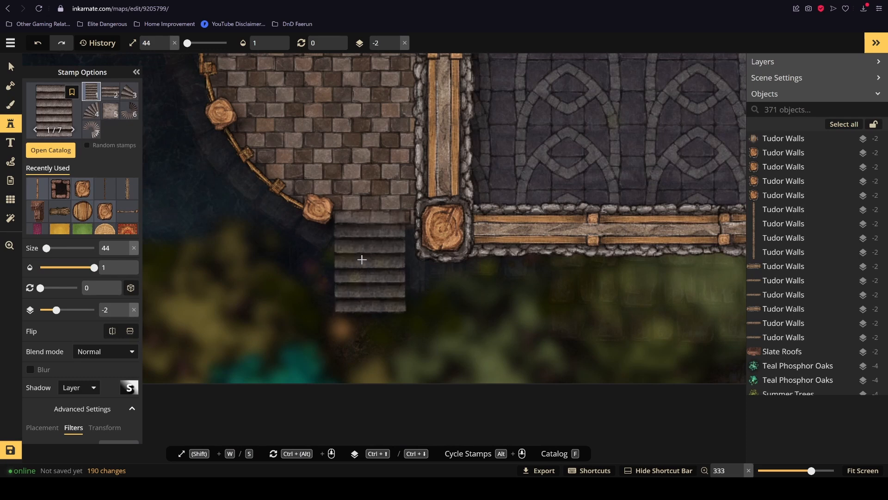
left_click(111, 91)
scroll(379, 236, "up", 1)
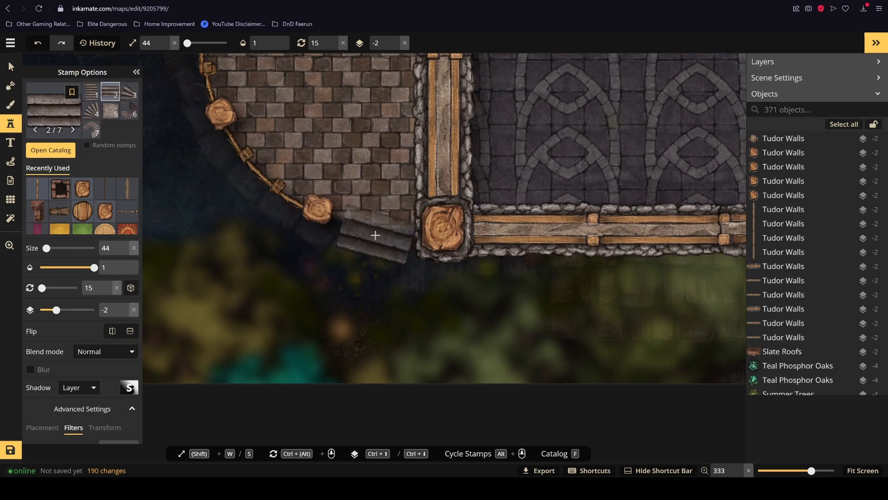
scroll(375, 235, "down", 1)
left_click(367, 233)
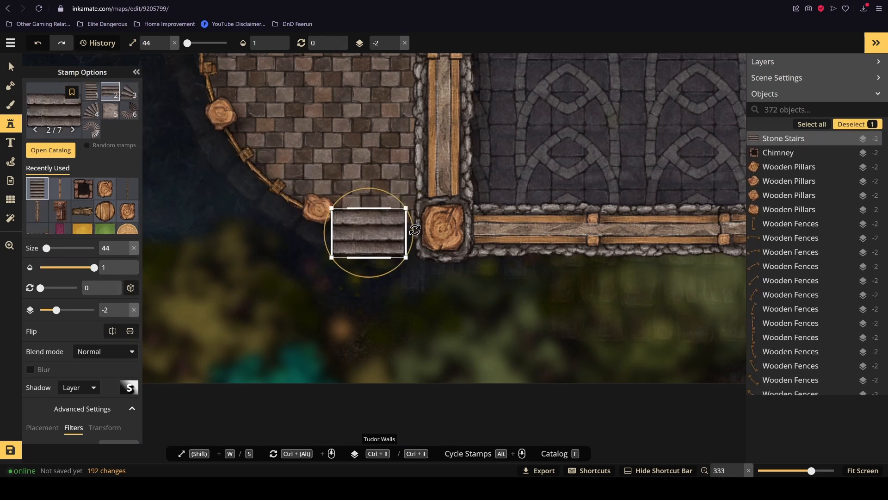
Step: Fit the stairs into the fence gap at size 54 and rotation 10, on layer -3
left_click_drag(414, 230, 384, 240)
scroll(59, 272, "down", 2)
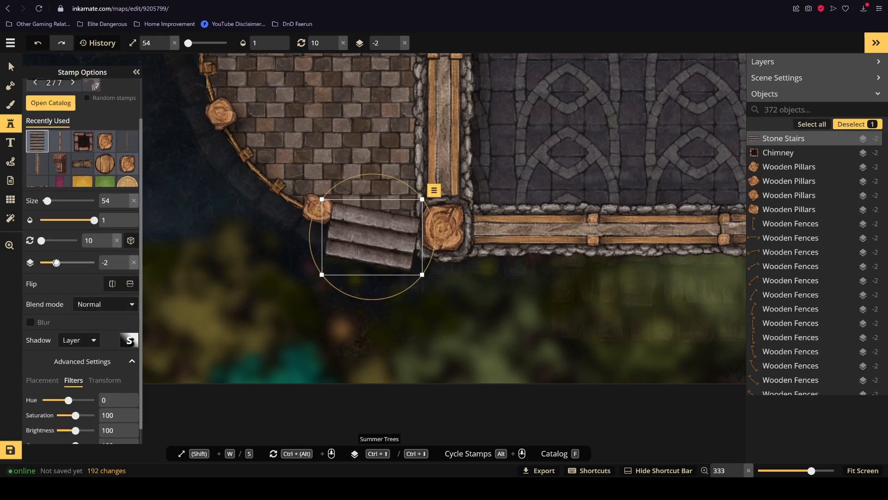
left_click_drag(56, 263, 50, 262)
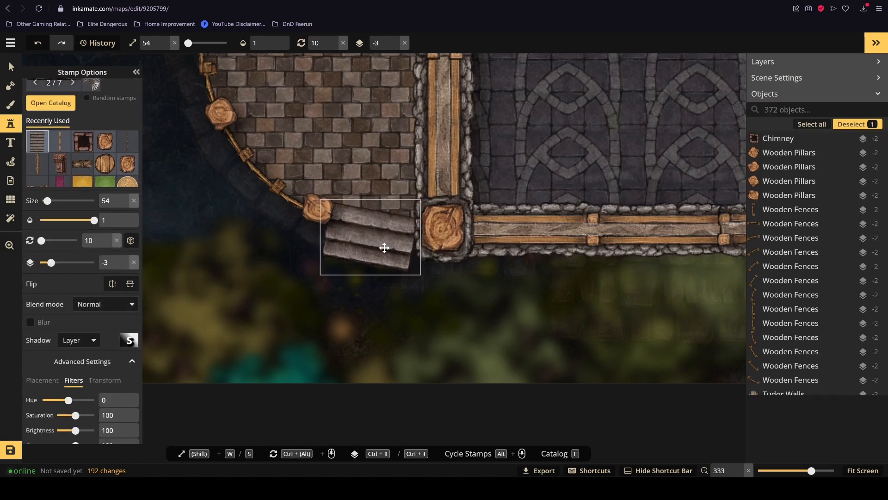
left_click_drag(384, 247, 384, 248)
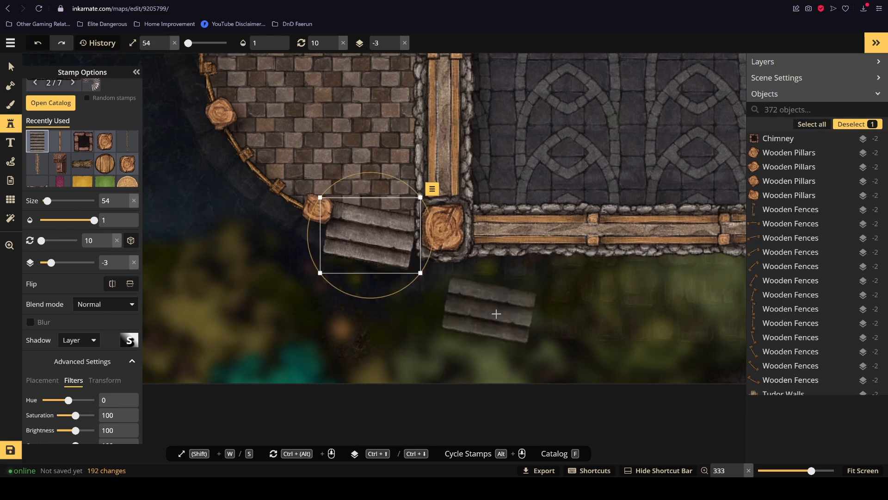
Step: Examine the stairs in the fence gap and the floor plan's lower wall in relation to the roofed building above
scroll(315, 308, "down", 3)
left_click(12, 73)
scroll(493, 293, "down", 3)
left_click_drag(453, 325, 307, 350)
scroll(307, 350, "down", 1)
left_click(607, 253)
scroll(300, 331, "up", 2)
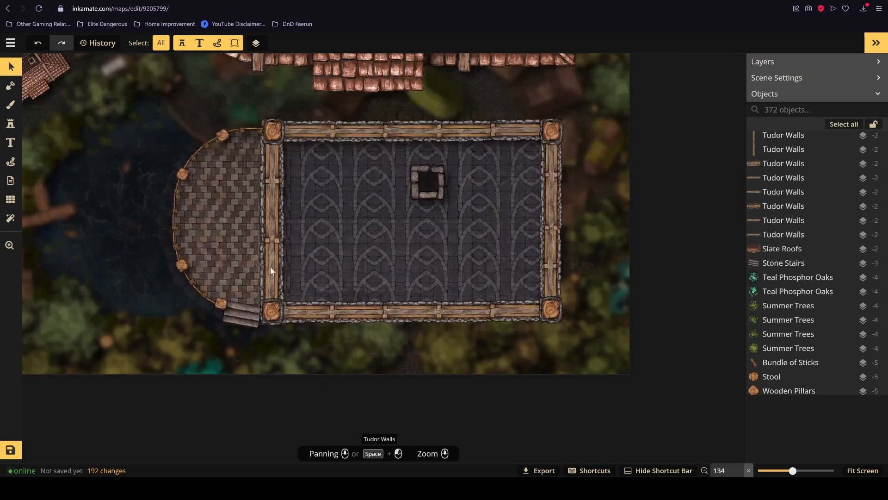
left_click_drag(270, 266, 312, 293)
scroll(452, 360, "up", 2)
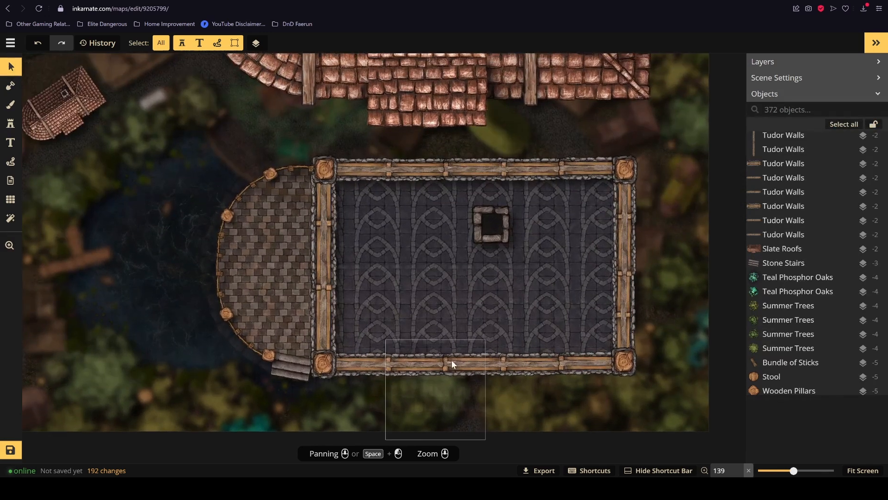
left_click_drag(451, 359, 414, 253)
scroll(411, 253, "down", 1)
Step: Copy the stone stairs to the outside of the building's lower wall and set the copy's rotation to 0
left_click(243, 260)
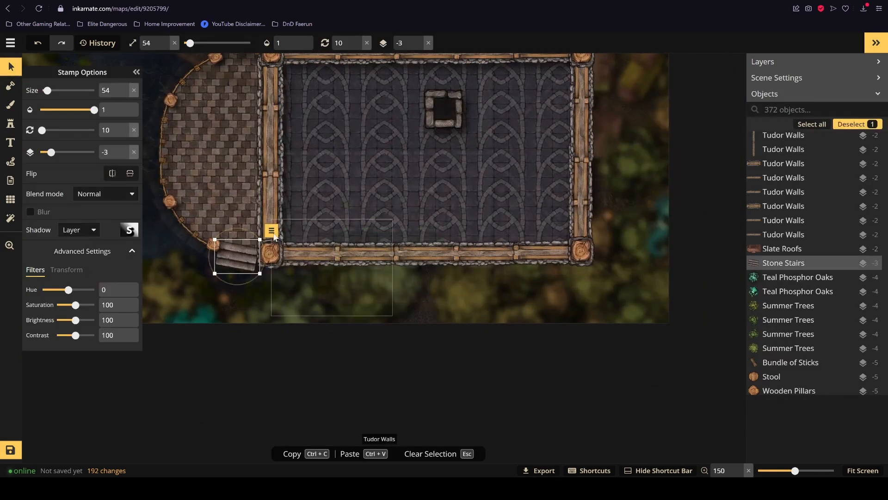
key("ctrl+v")
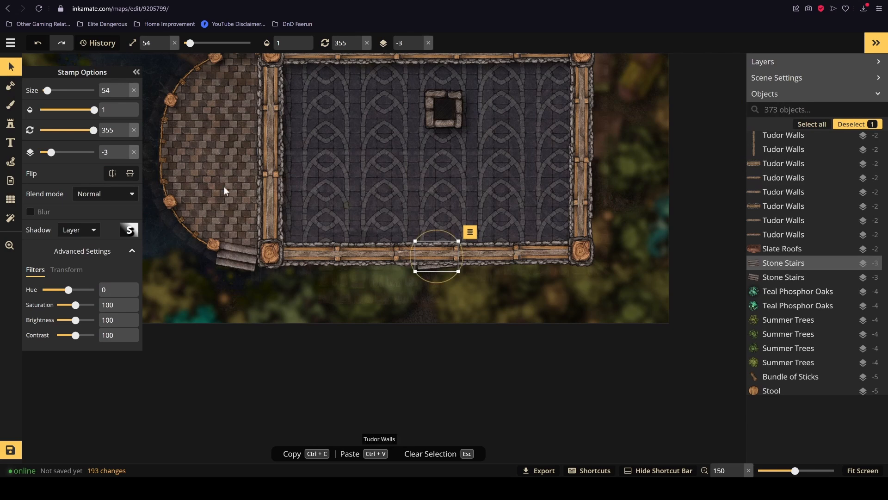
left_click(134, 130)
scroll(468, 286, "up", 3)
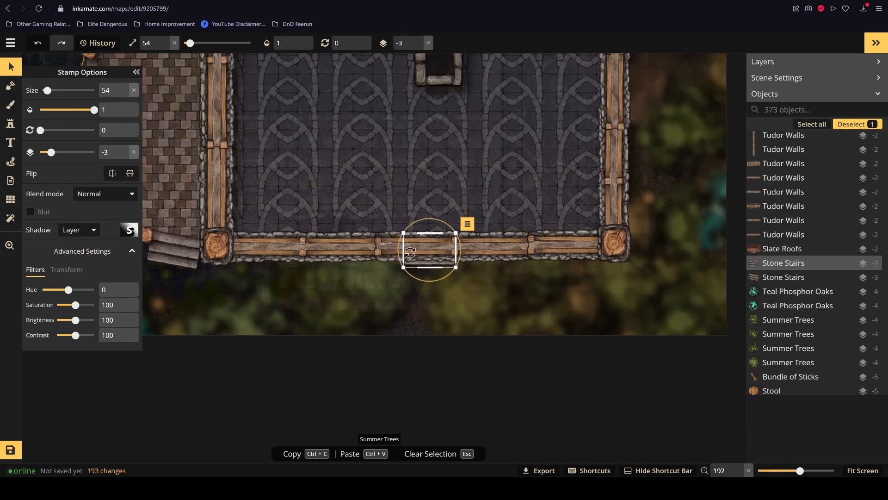
left_click_drag(429, 253, 409, 270)
scroll(368, 323, "down", 3)
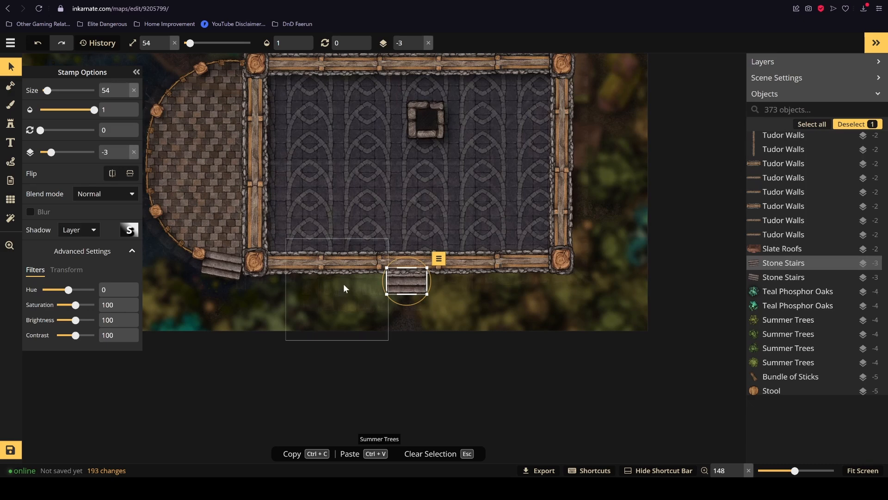
Step: Enlarge the copied stairs to size 68 and move them along the lower wall, in line with the projecting roof above
scroll(347, 286, "up", 1)
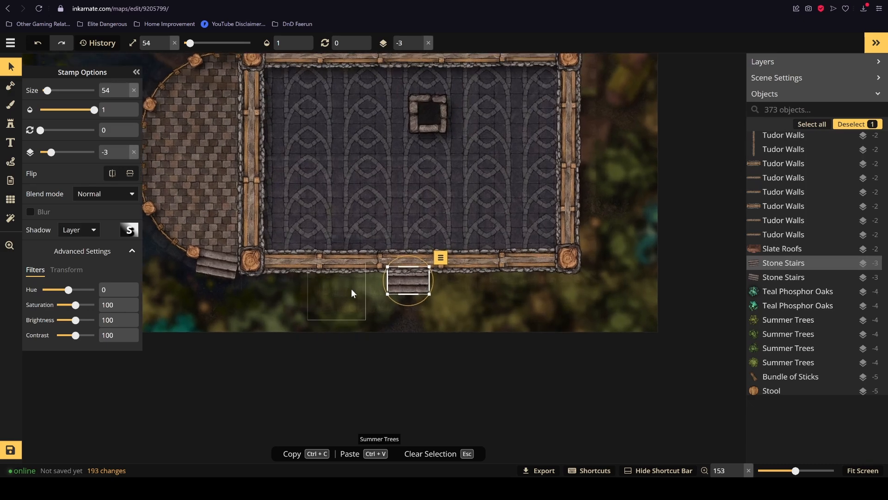
scroll(347, 288, "up", 3)
scroll(331, 291, "down", 5)
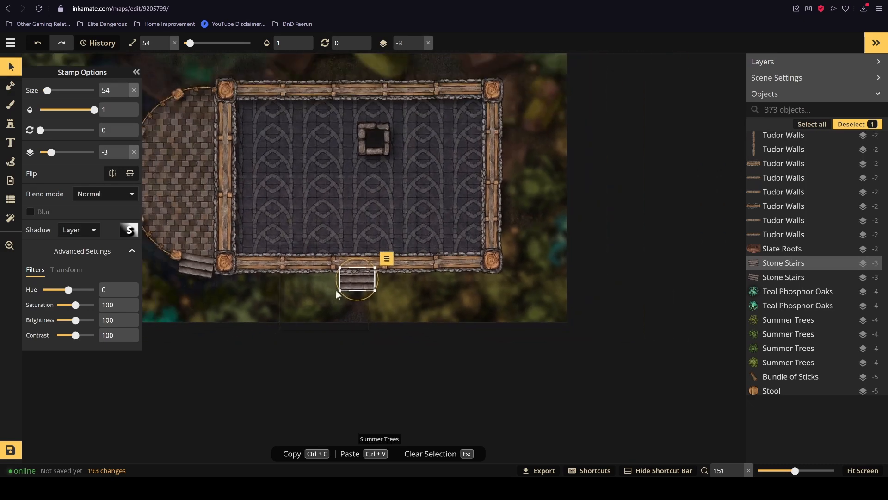
scroll(363, 285, "up", 3)
scroll(319, 294, "down", 5)
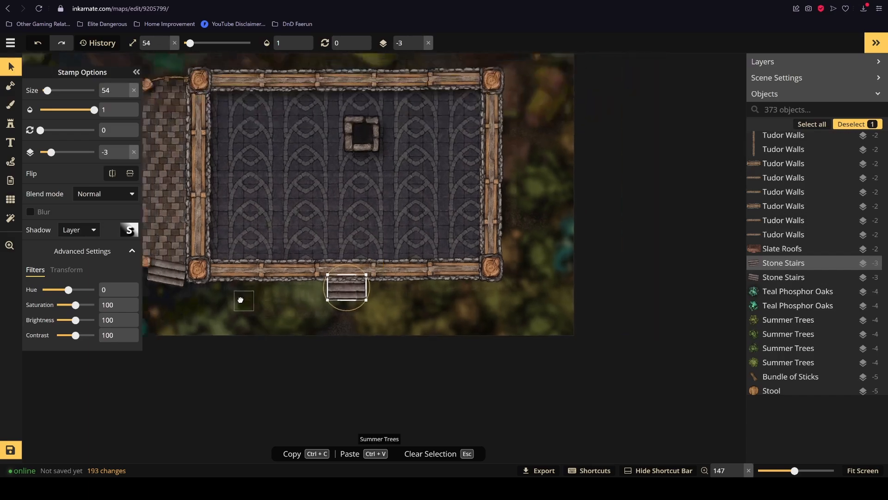
left_click_drag(235, 252, 367, 345)
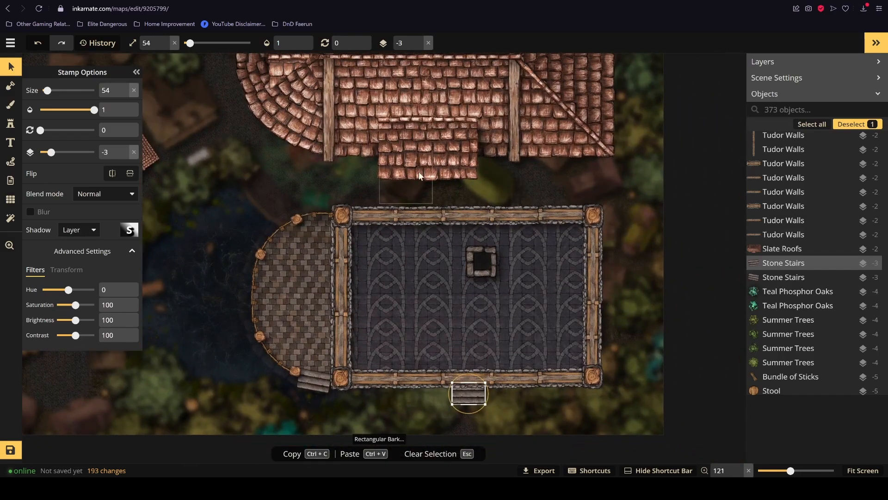
left_click_drag(419, 176, 321, 115)
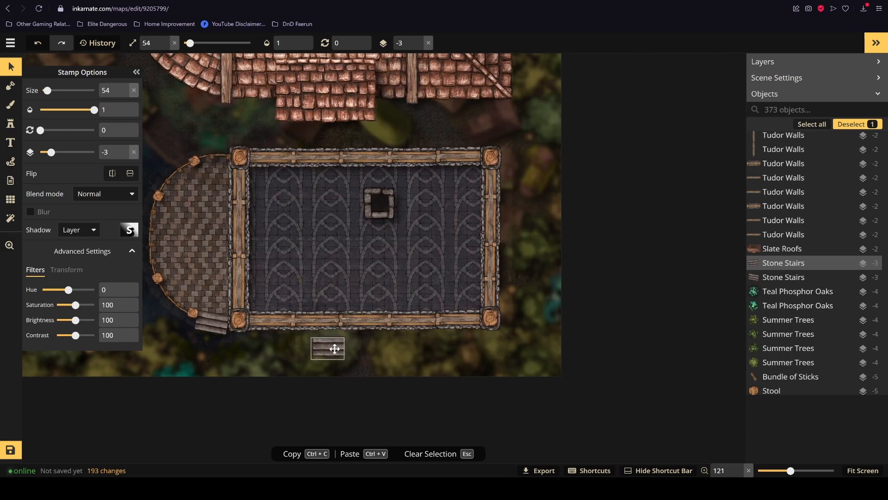
scroll(373, 360, "up", 3)
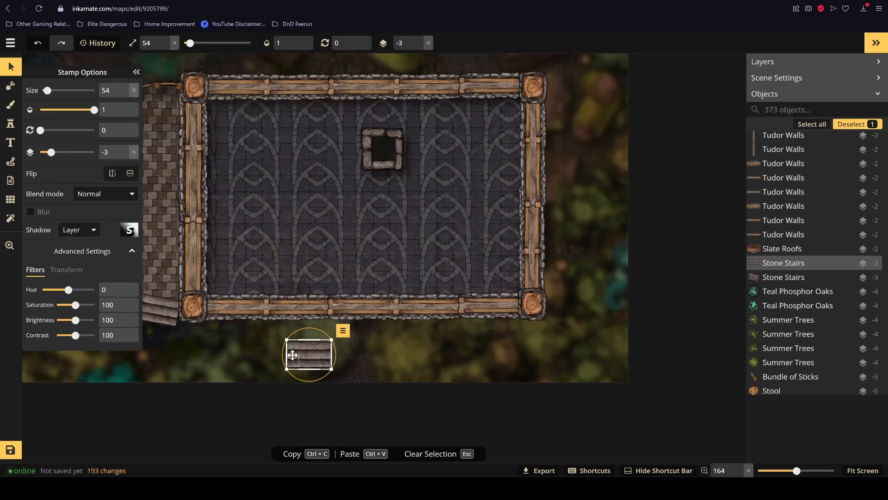
left_click_drag(292, 355, 308, 352)
scroll(307, 333, "up", 3)
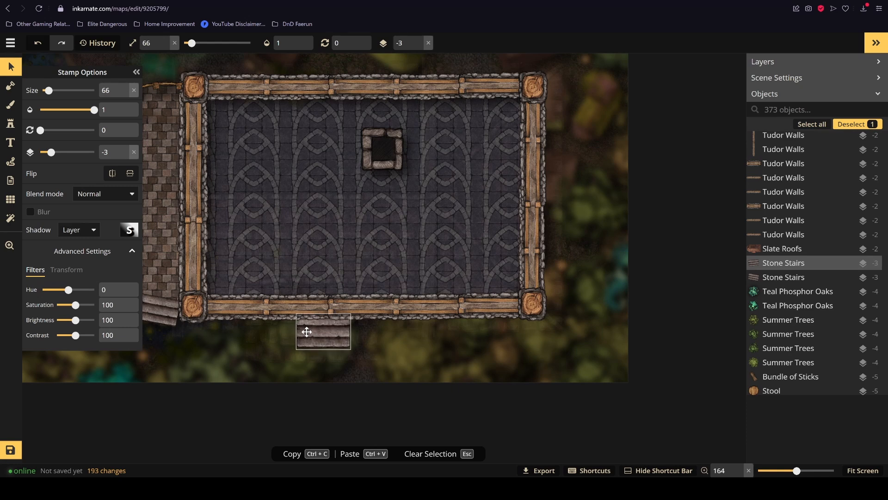
left_click_drag(307, 332, 275, 333)
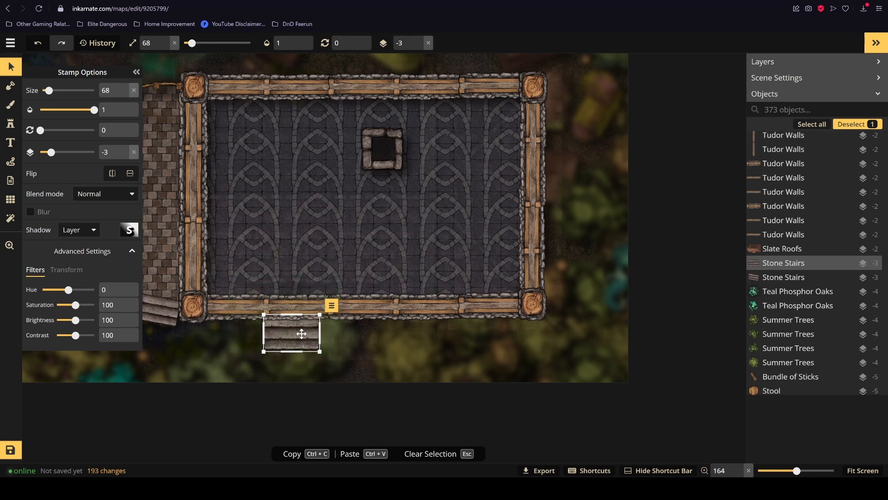
Step: Duplicate the size 68 stairs and place the copy directly beside them to form one wide staircase
key("ctrl+c")
key("ctrl+v")
left_click_drag(338, 337, 355, 331)
Step: Select both stair pieces at the lower wall and nudge them slightly to the left together
left_click(293, 329, "shift")
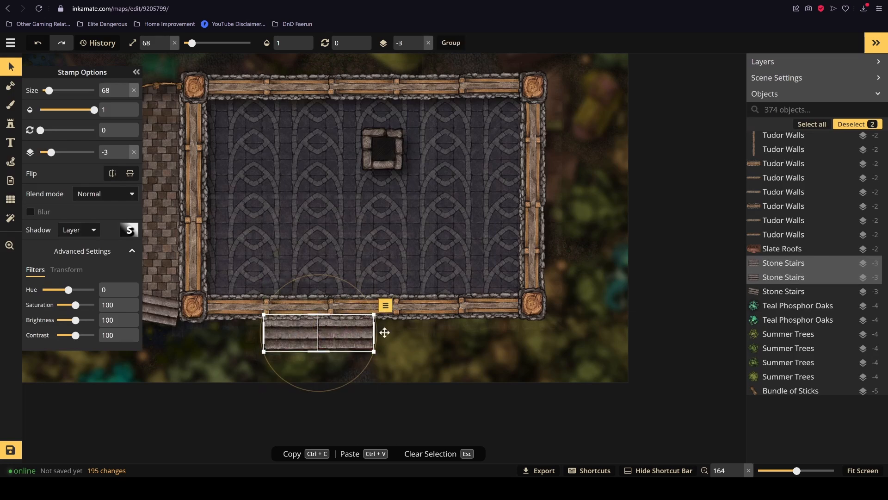
key("Left")
key("Left")
key("Left")
key("Left")
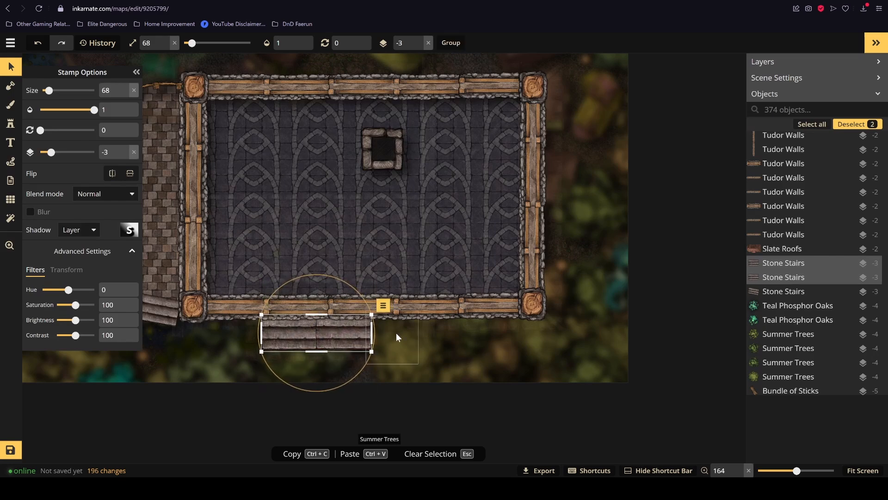
key("Left")
key("Left")
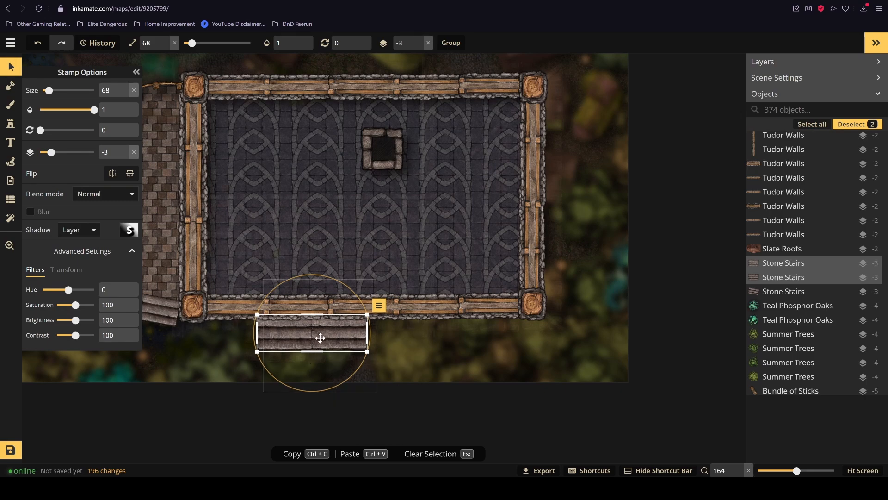
Step: Examine the wide staircase's placement along the lower wall with nothing selected
left_click_drag(420, 344, 471, 362)
scroll(471, 362, "down", 1)
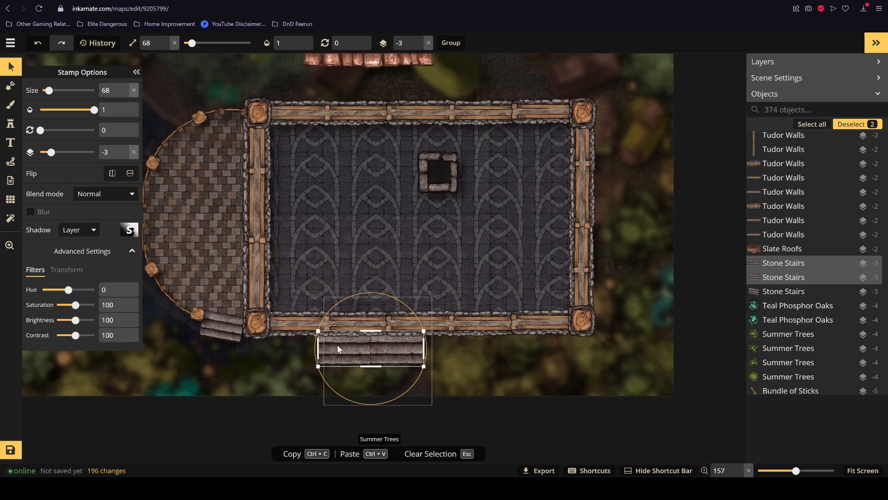
scroll(401, 292, "up", 1)
left_click_drag(367, 273, 334, 237)
scroll(351, 259, "down", 3)
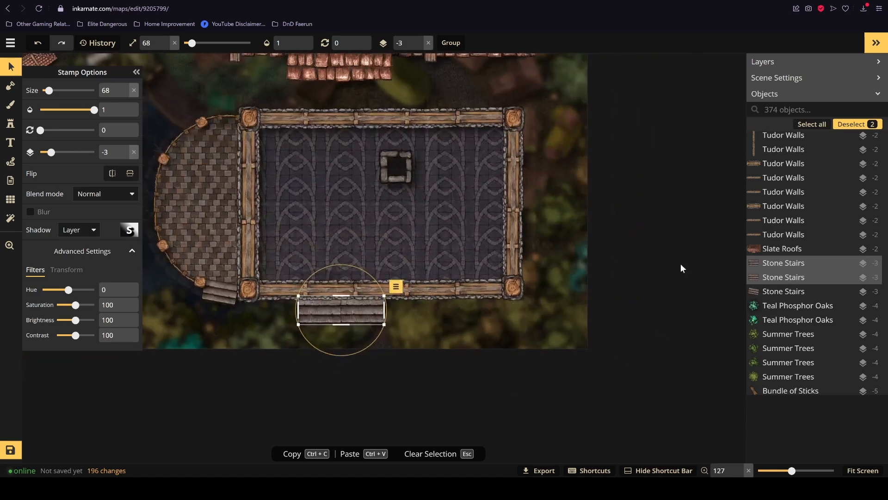
left_click(681, 262)
scroll(484, 313, "up", 1)
scroll(484, 312, "up", 2)
scroll(168, 245, "up", 2)
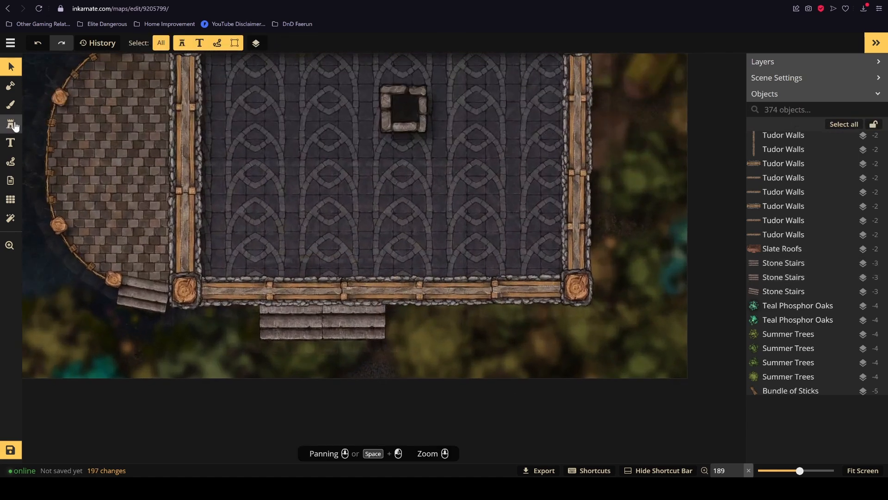
Step: Find the open wooden door stamp in the catalog by searching for "door" and choose its double-door variant, number 2 of 4
left_click(11, 124)
left_click(51, 148)
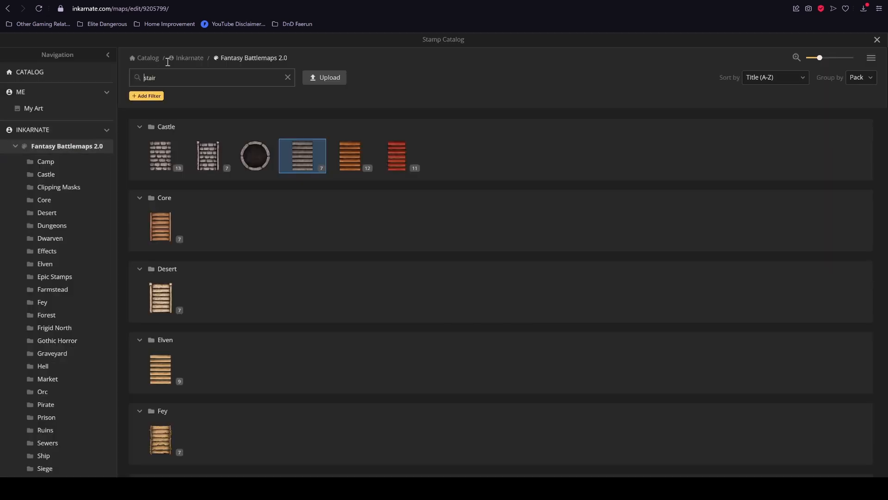
left_click(288, 77)
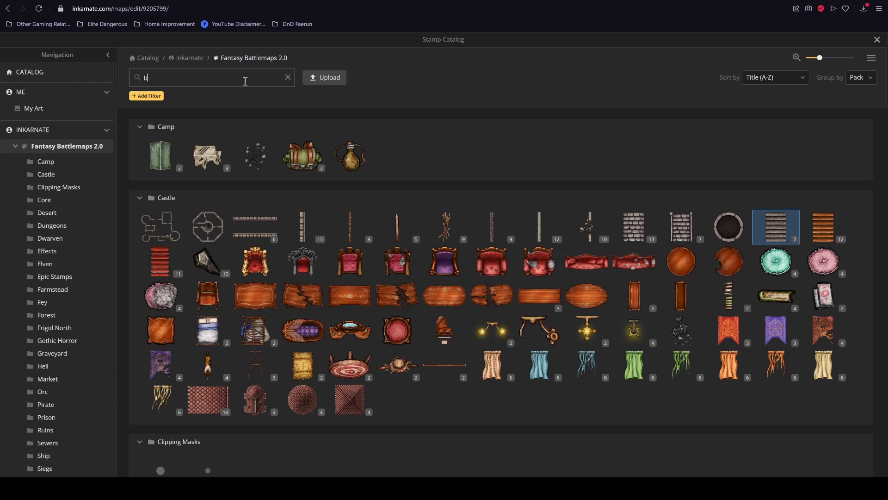
key("BackSpace")
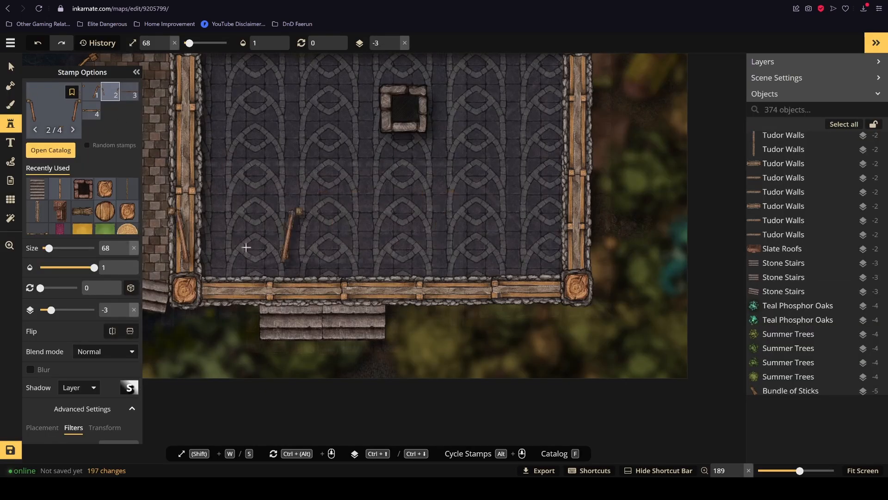
scroll(292, 246, "down", 10)
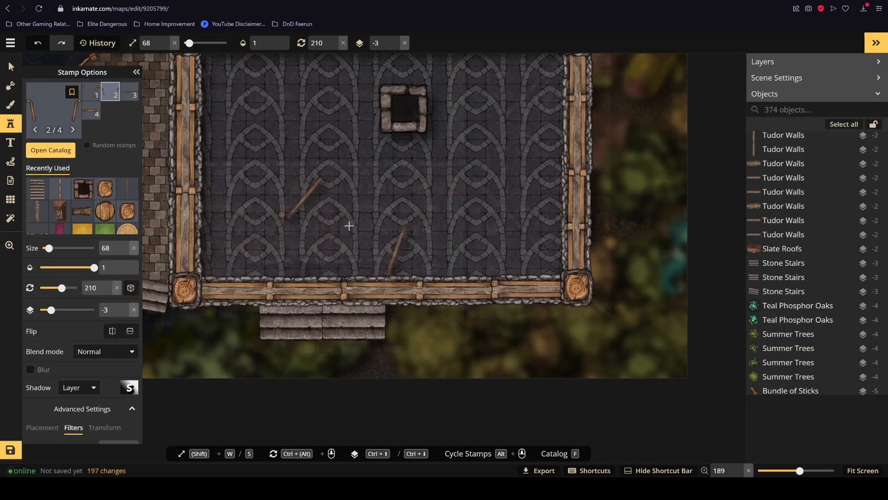
Step: Place the open double door on the lower wall above the wide stairs, rotated to 180 and sized 48
scroll(327, 246, "up", 2)
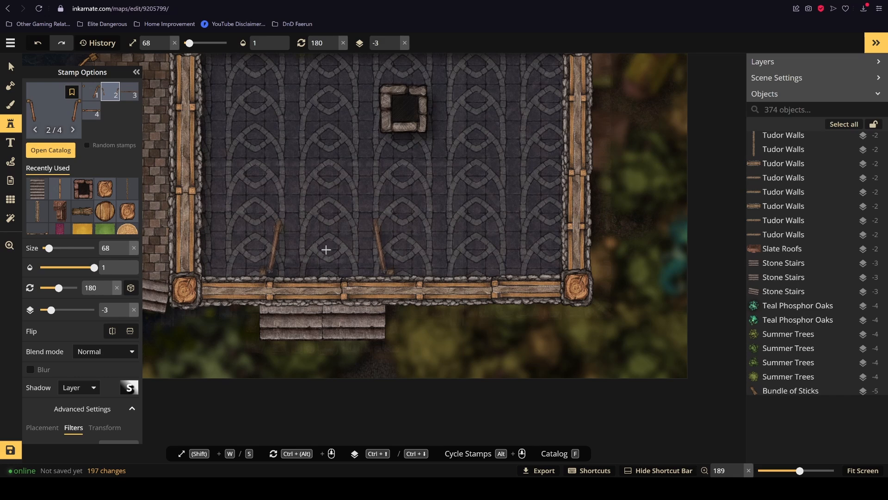
key("s")
key("s")
key("s")
key("s")
key("s")
key("s")
key("s")
key("s")
key("s")
key("s")
key("s")
key("s")
key("s")
key("s")
key("s")
key("s")
key("s")
key("s")
key("s")
key("s")
key("s")
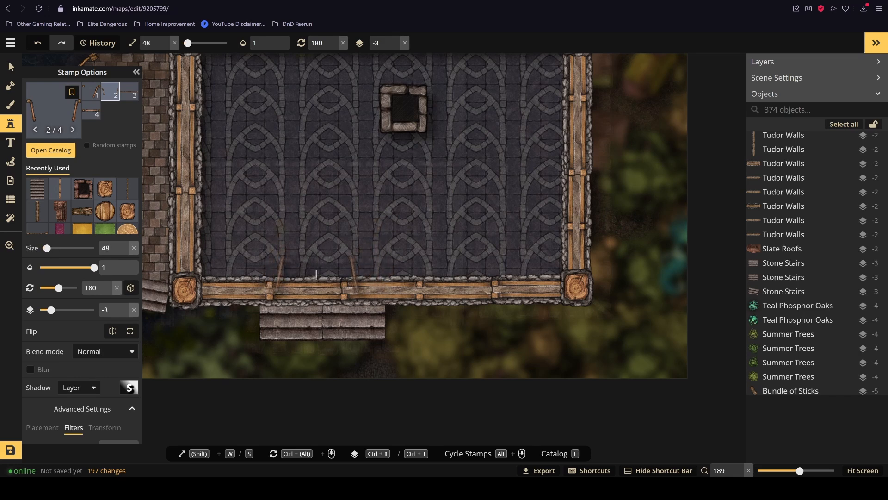
left_click(316, 275)
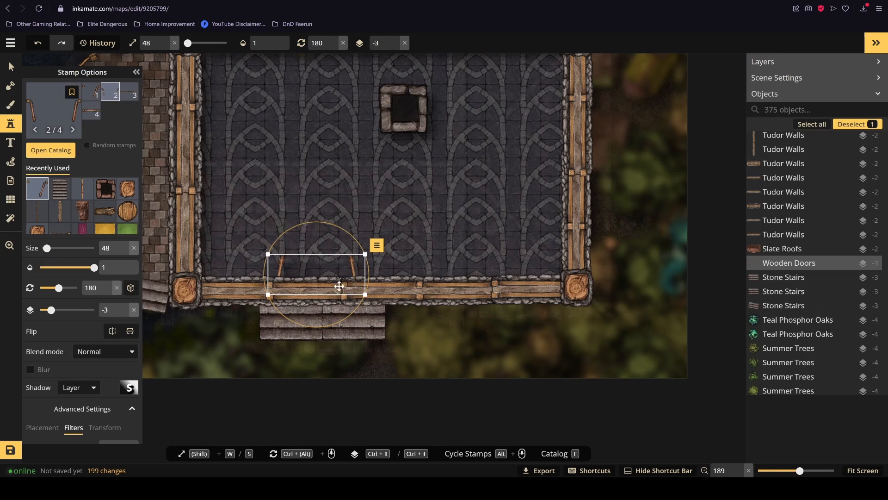
Step: Raise the placed double door to layer 0 so it sits above the lower wall
scroll(378, 314, "down", 1)
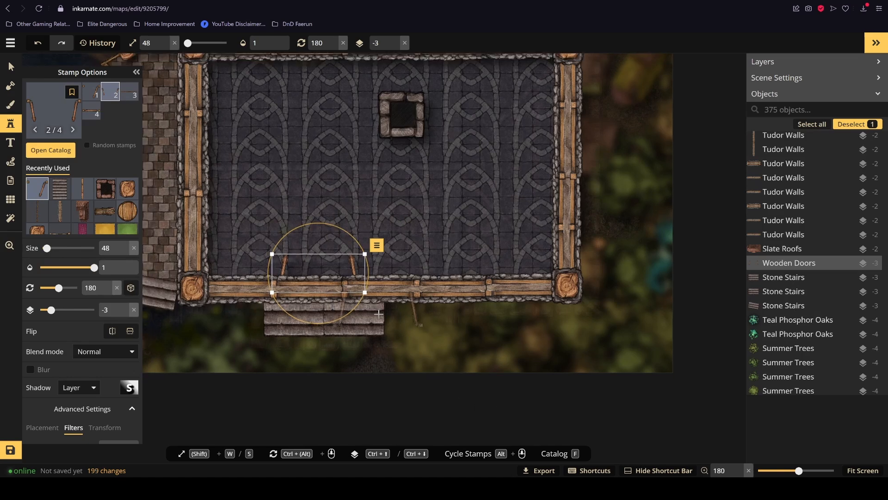
scroll(328, 296, "up", 1)
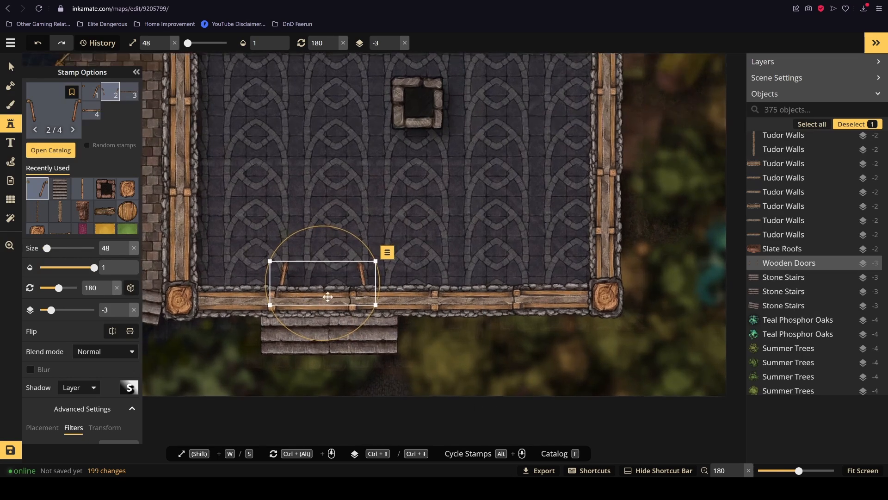
scroll(328, 297, "up", 2)
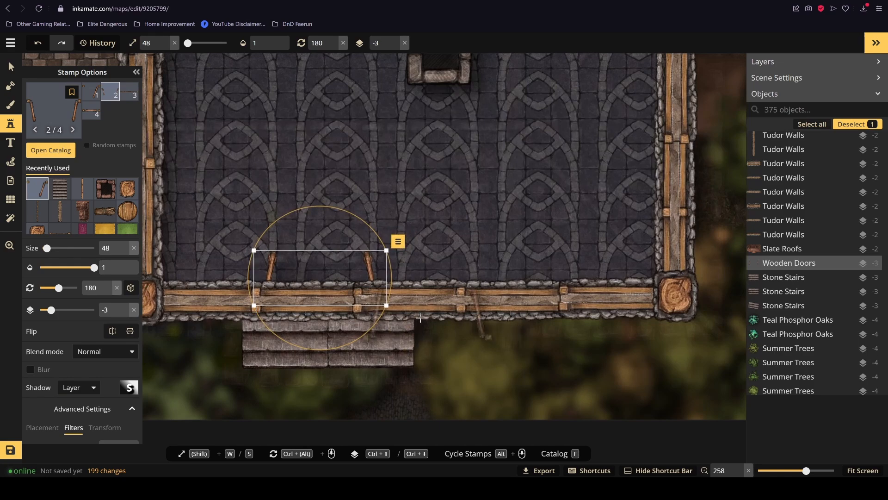
scroll(78, 308, "down", 2)
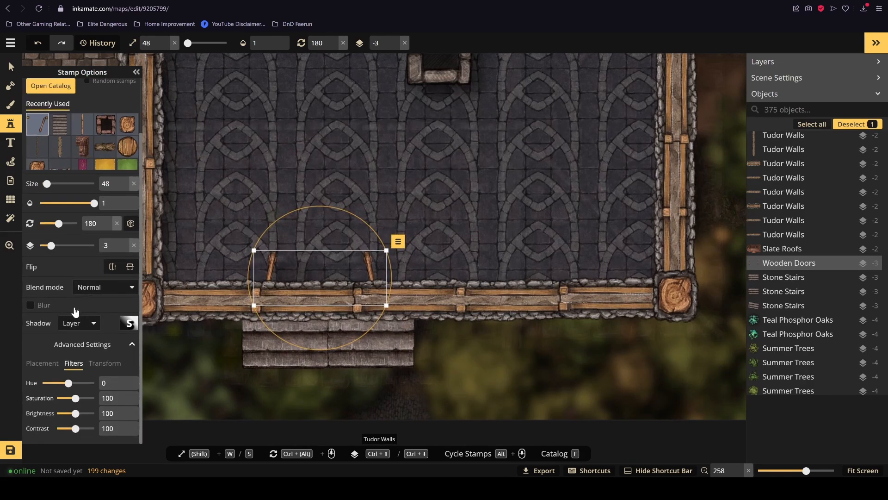
left_click(68, 246)
scroll(377, 375, "up", 3)
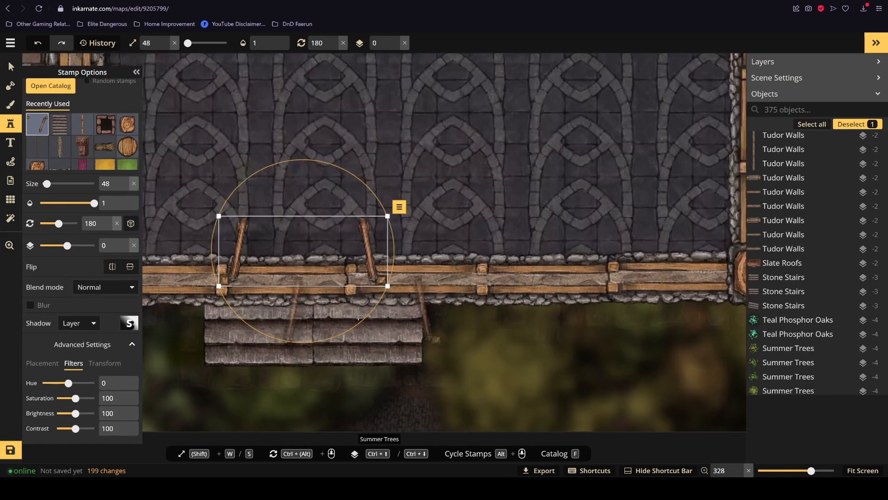
scroll(371, 350, "down", 1)
left_click(6, 59)
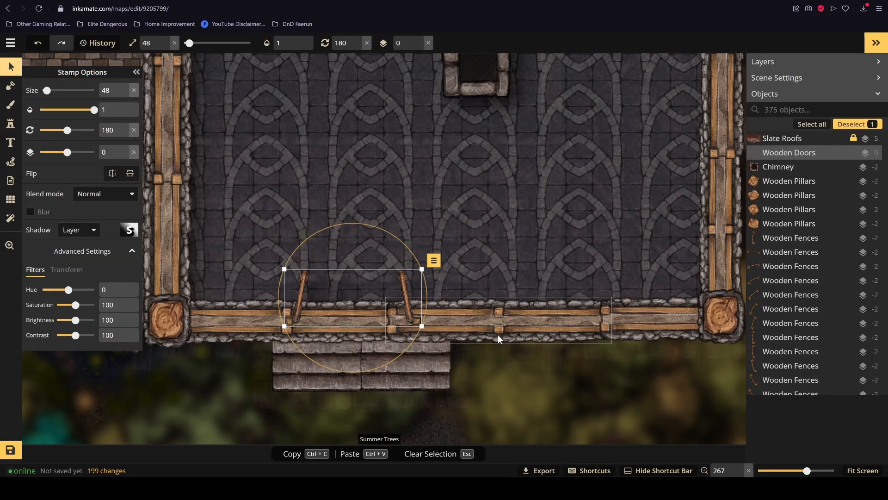
Step: Place a size 48 wooden wall plank, rotated to 270, across the lower wall between the two open doors
left_click(11, 123)
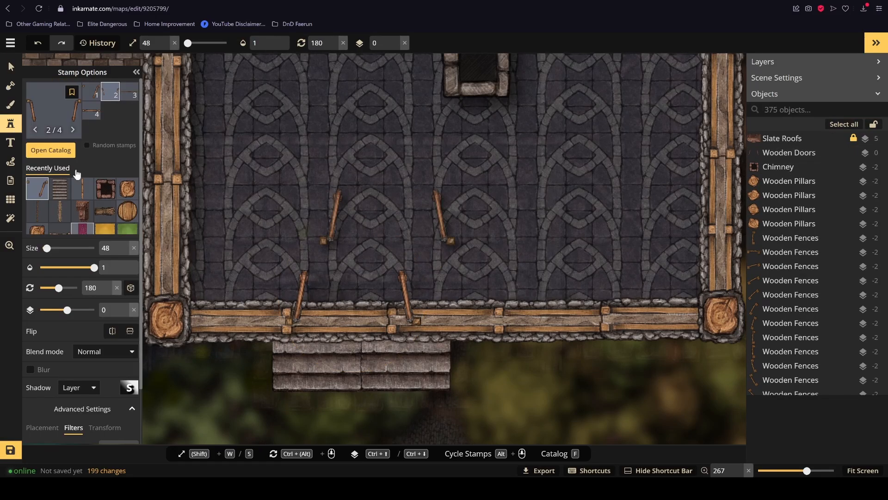
left_click(82, 188)
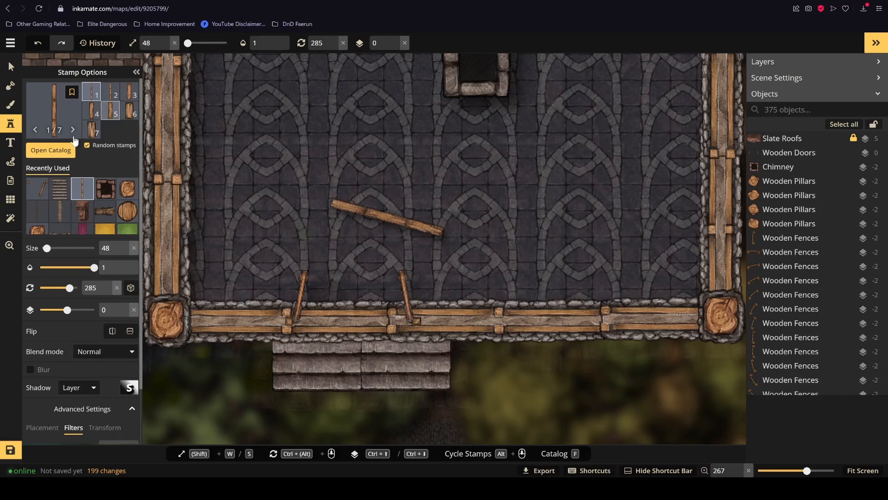
scroll(366, 326, "down", 1)
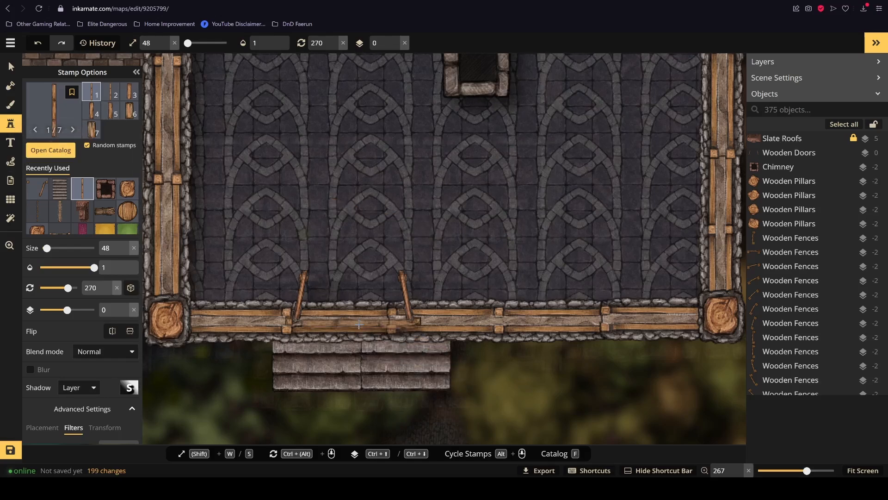
left_click(354, 320)
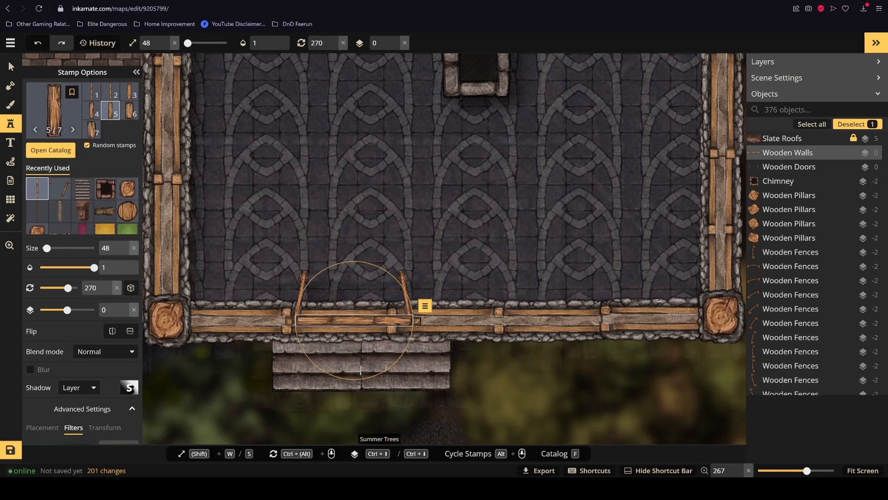
left_click_drag(367, 323, 364, 325)
Step: Enlarge the plank between the doors to size 56 and lower it to layer -1, beneath the doors
key("w")
key("w")
key("w")
key("w")
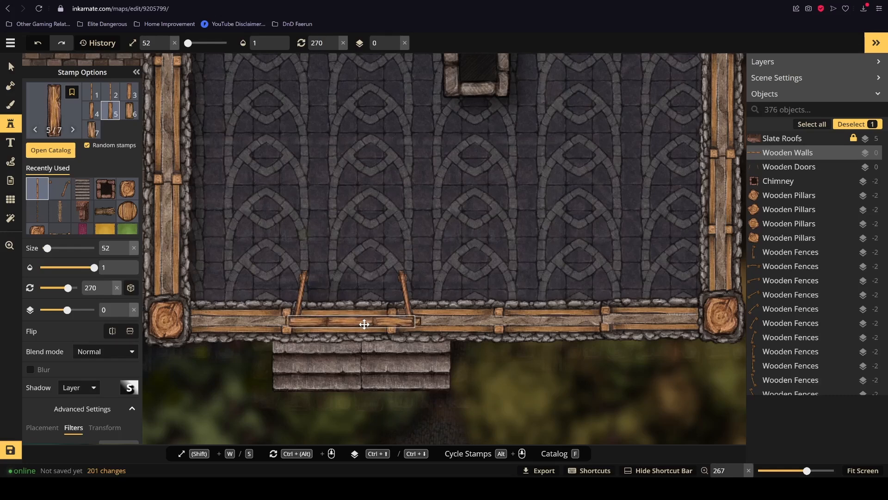
key("w")
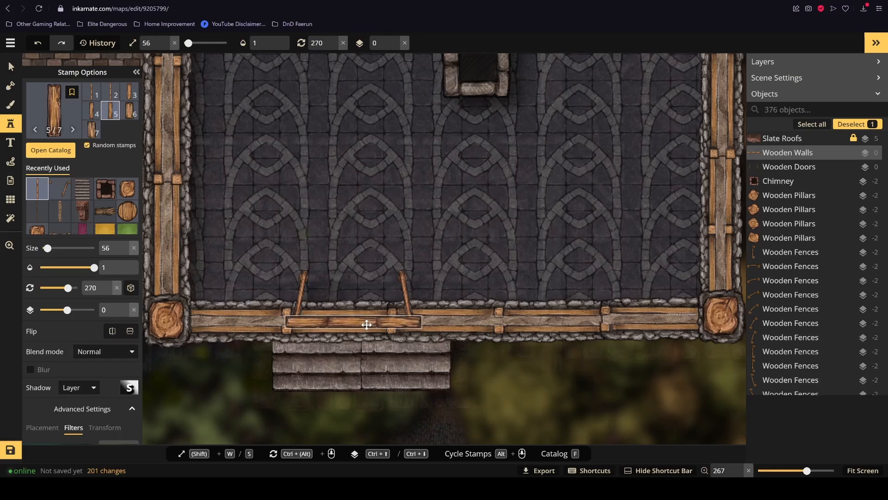
scroll(84, 229, "down", 1)
left_click_drag(69, 310, 67, 310)
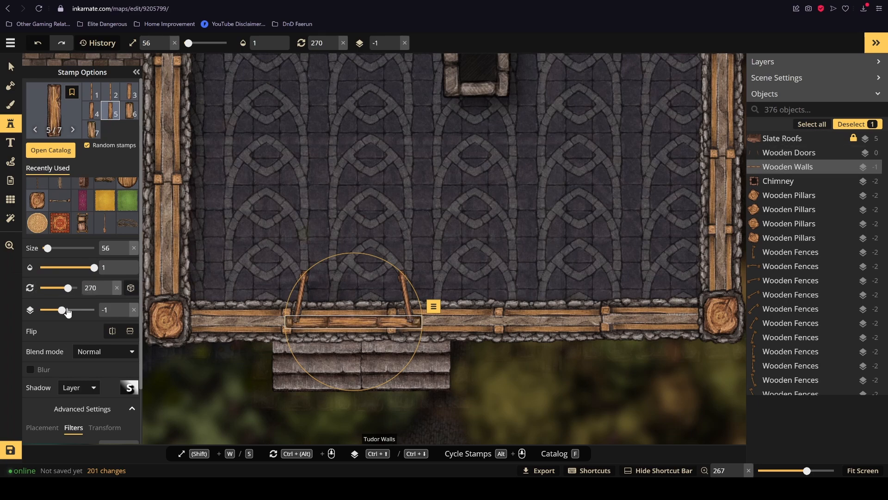
Step: Try a copy of the doorway plank, rotated to 180, in the left wall beside the cobblestone area, and delete it
left_click(8, 61)
scroll(354, 321, "down", 2)
scroll(353, 321, "down", 2)
scroll(434, 361, "up", 4)
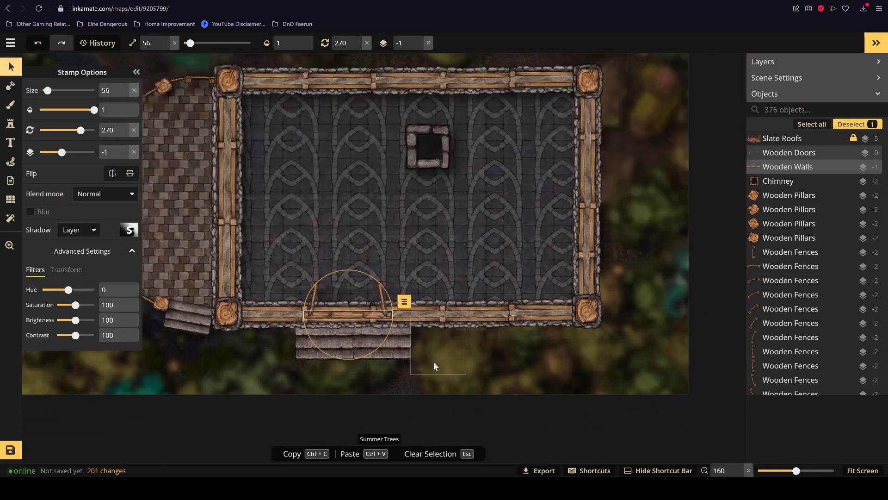
key("ctrl+c")
key("ctrl+v")
scroll(229, 169, "down", 1)
left_click_drag(229, 169, 274, 232)
scroll(325, 268, "down", 4)
scroll(325, 269, "down", 2)
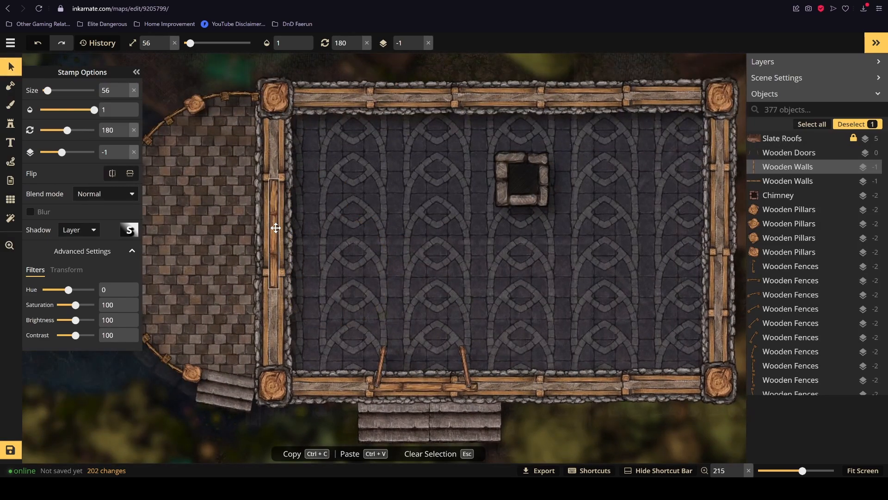
key("Delete")
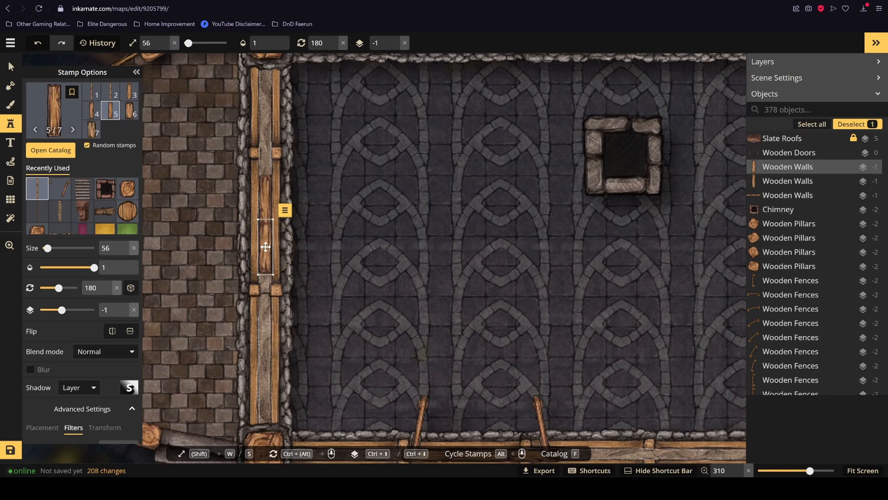
Step: Place two size 56 wooden wall planks, rotated to 180 on layer -1, in the left wall beside the cobblestone area
scroll(325, 287, "down", 5)
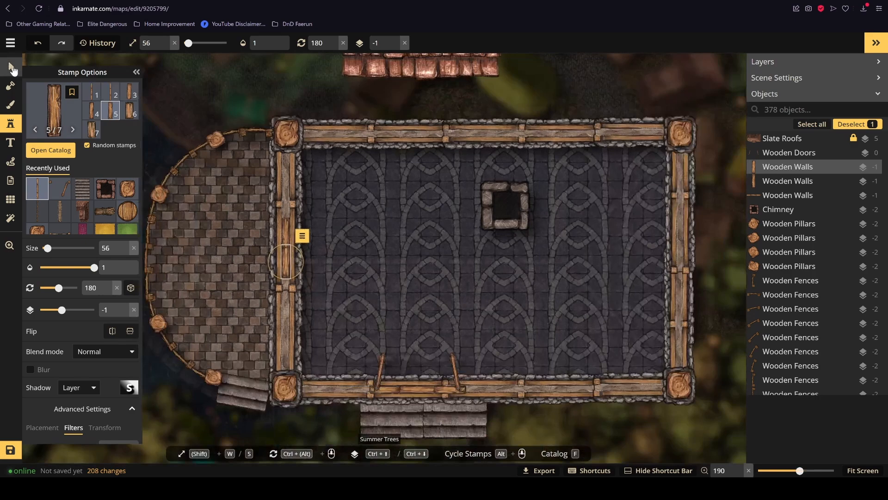
left_click(12, 69)
Step: Place a single open wooden door, variant 1 of 4, at size 54 and rotation 90 over the left wall's planks, opening onto the cobblestones
left_click(400, 382)
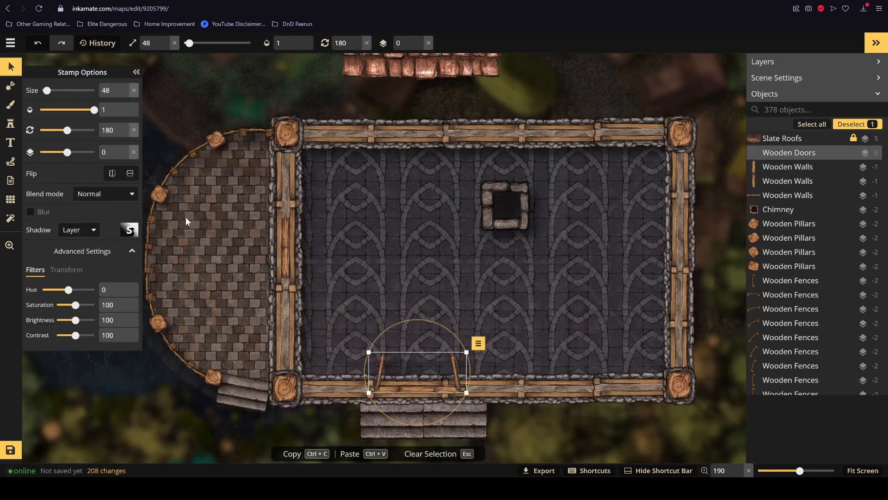
left_click(10, 123)
scroll(287, 236, "up", 3)
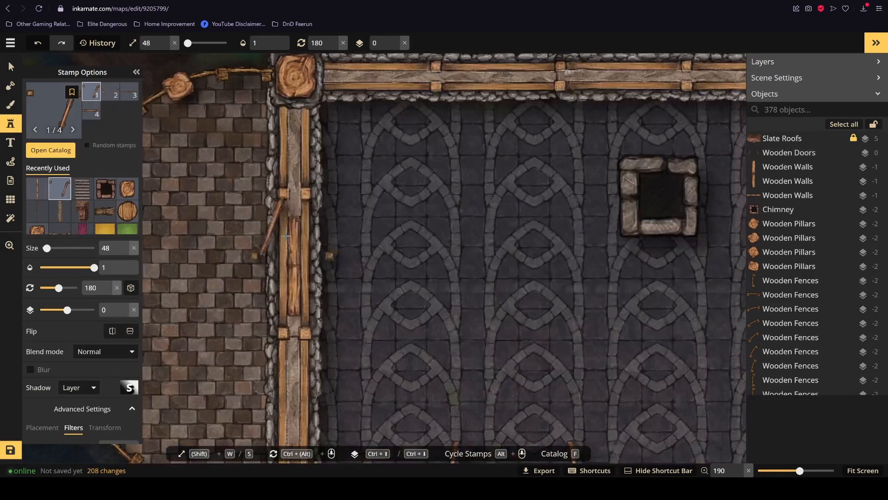
scroll(287, 237, "down", 2)
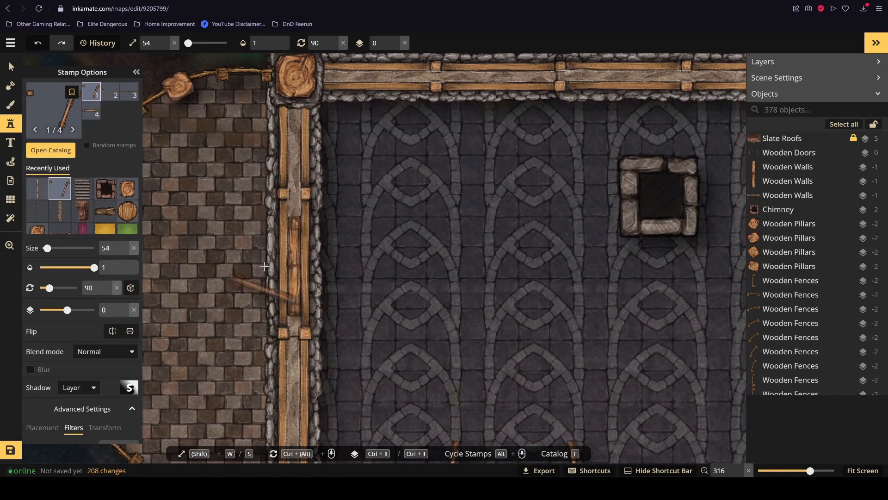
left_click(264, 266)
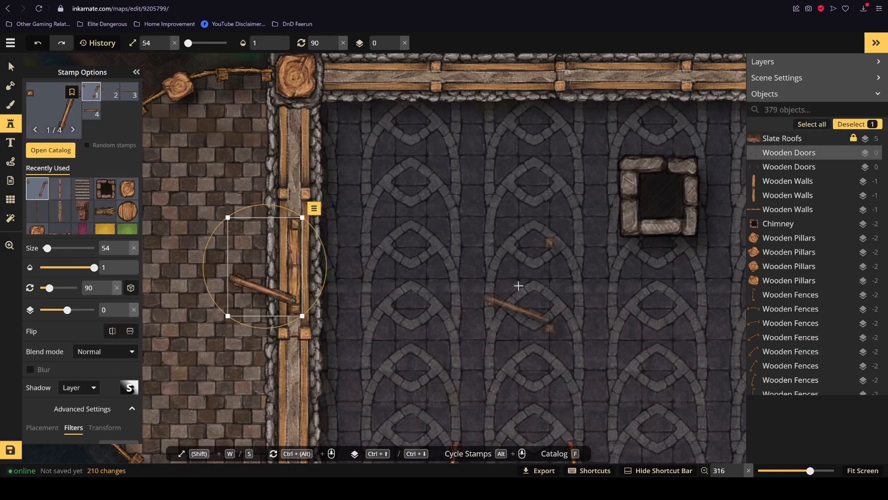
scroll(519, 286, "down", 5)
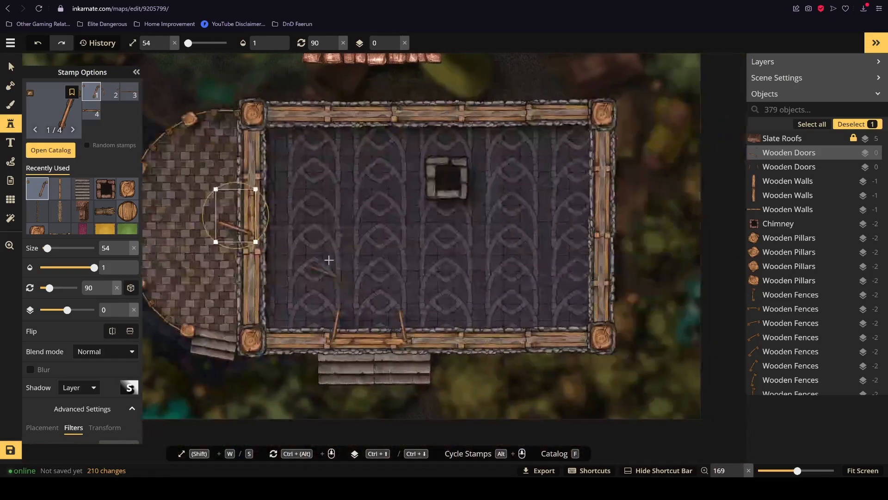
scroll(252, 226, "down", 2)
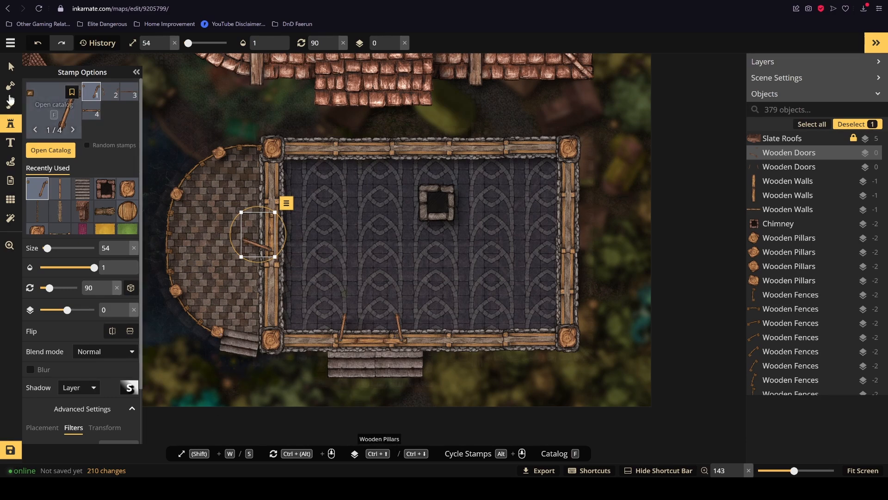
left_click(10, 66)
left_click(446, 294)
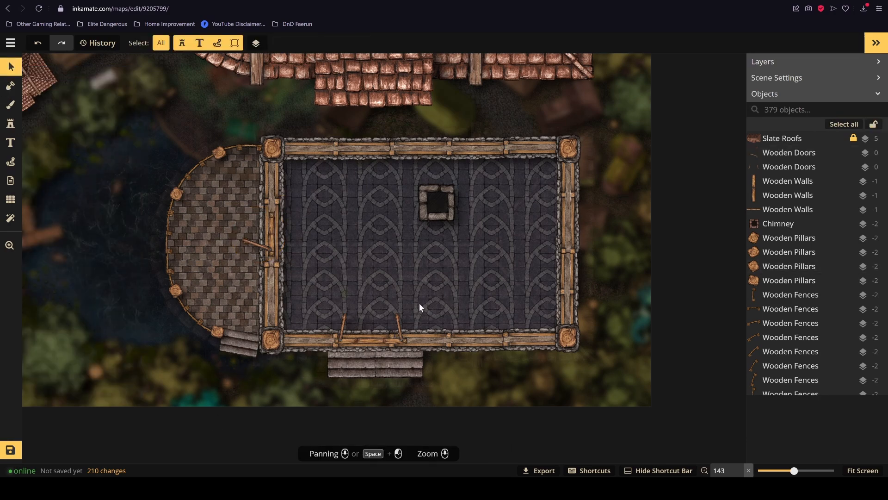
scroll(455, 293, "up", 3)
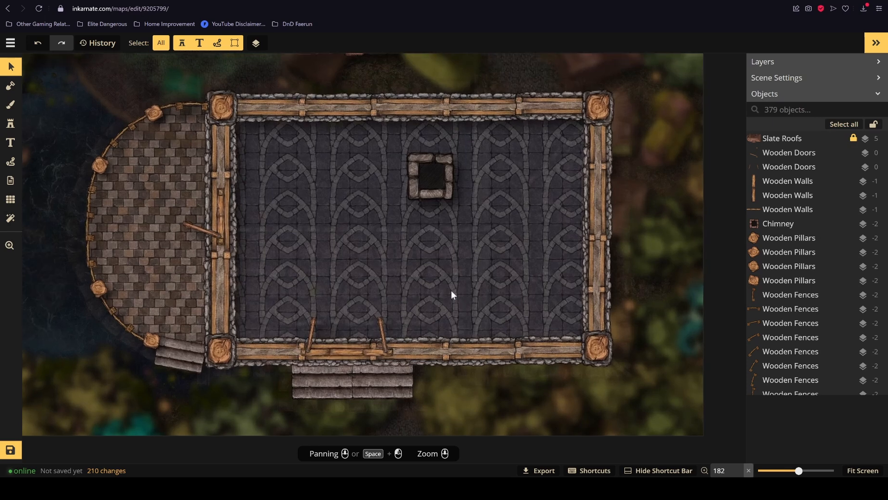
Step: Place a Rustic Wooden Stairs stamp, variant 2 of 7, at size 37 and rotation 90 against the upper wall beside the chimney
left_click(11, 123)
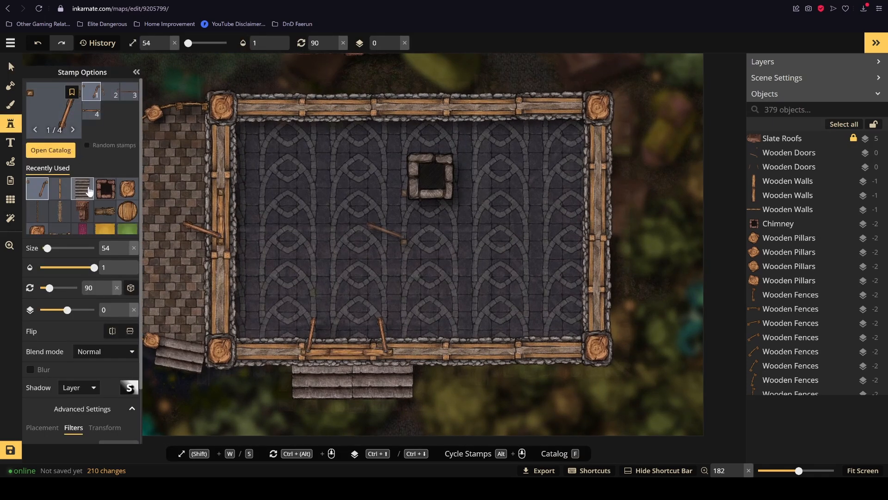
left_click(51, 150)
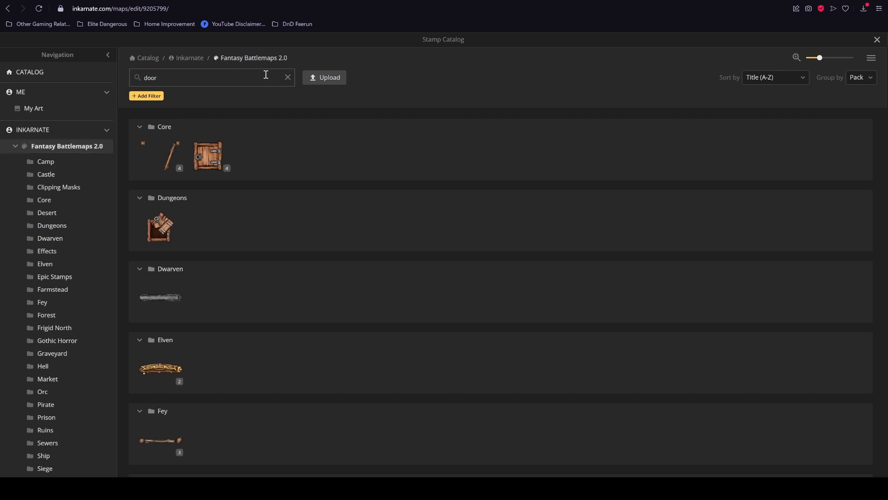
left_click(287, 78)
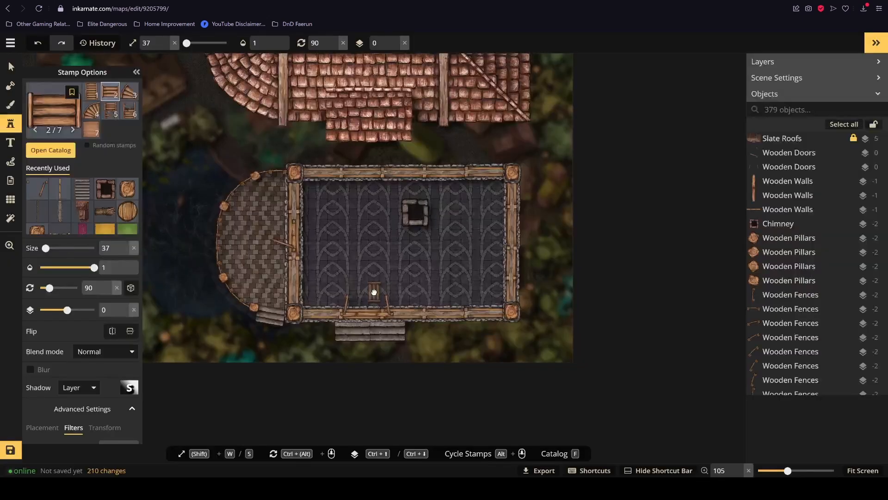
left_click_drag(373, 293, 354, 280)
scroll(354, 281, "up", 5)
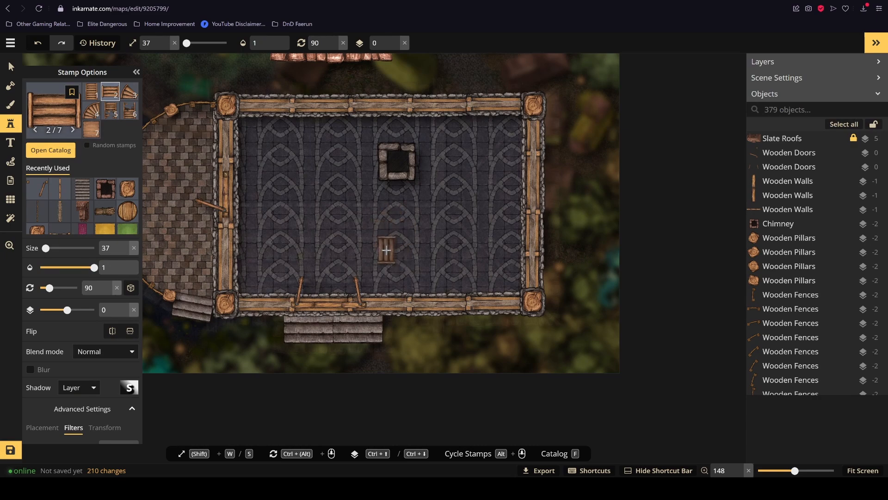
scroll(366, 264, "up", 2)
scroll(359, 269, "up", 5)
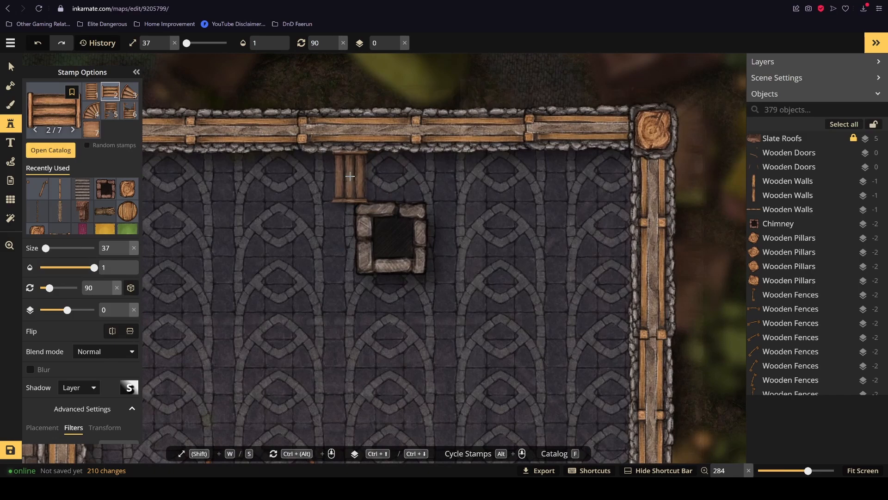
left_click(344, 175)
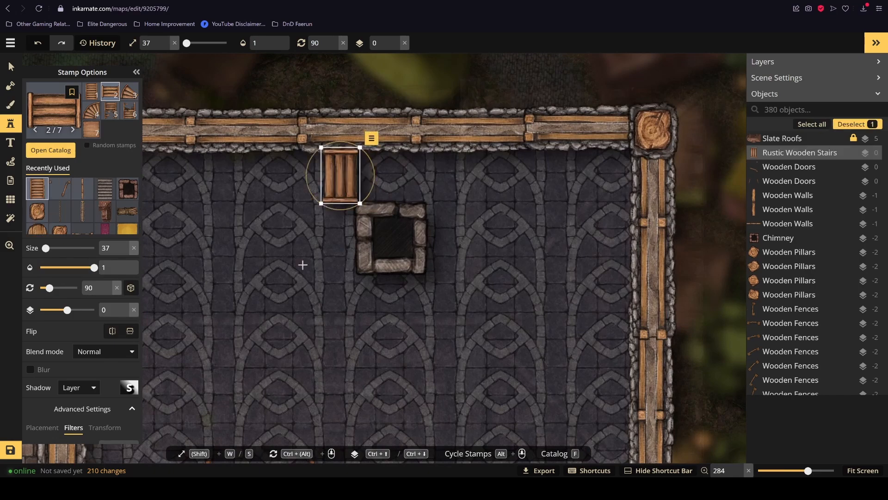
Step: Shrink the entrance double doors and the plank beneath them together to a group size of 45
scroll(314, 277, "down", 4)
scroll(372, 282, "down", 1)
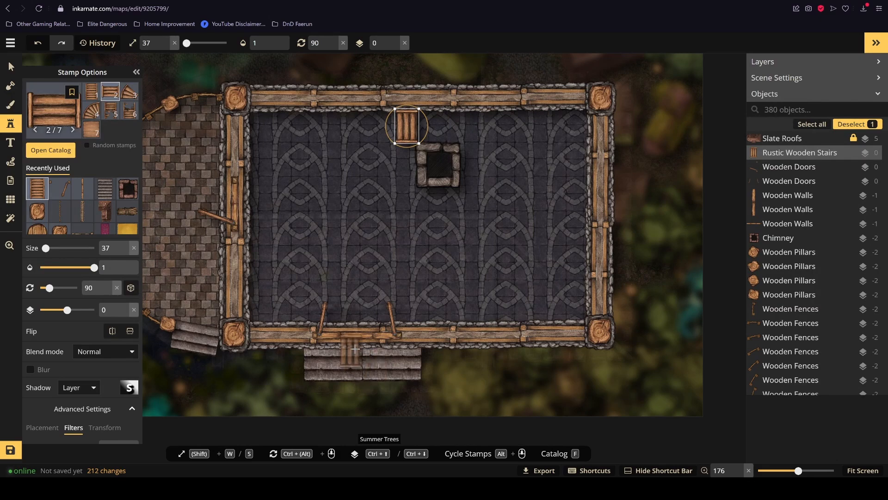
left_click(10, 66)
scroll(379, 334, "up", 3)
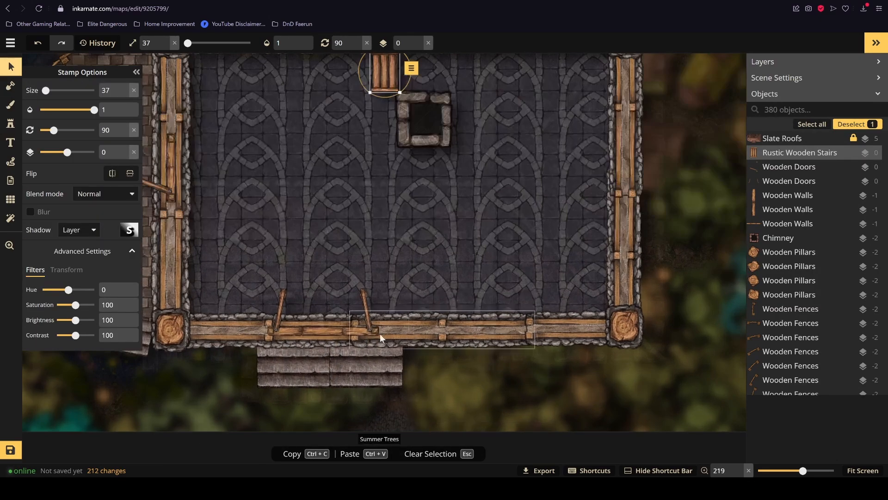
left_click(276, 318)
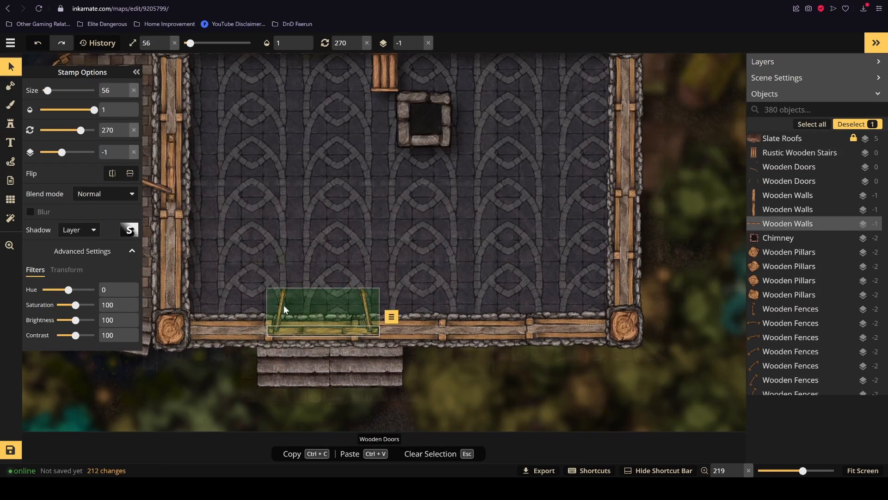
left_click(284, 304, "shift")
scroll(349, 329, "down", 3)
left_click_drag(349, 329, 357, 329)
scroll(355, 329, "down", 2)
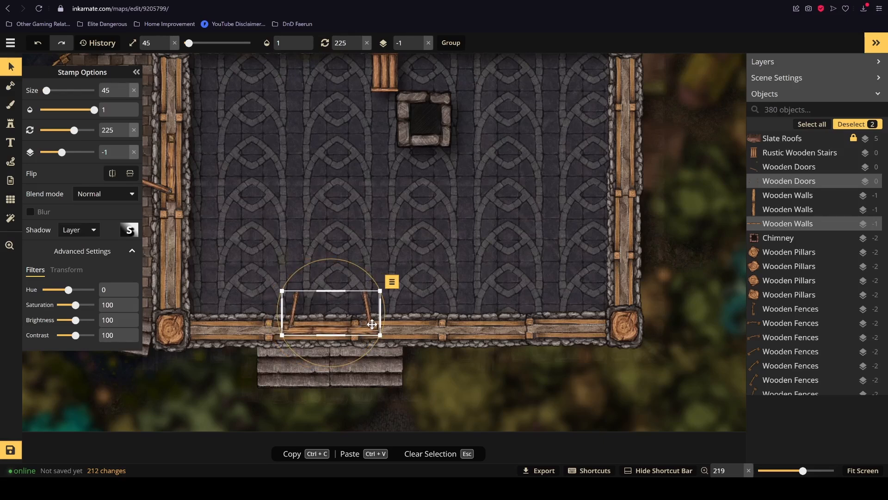
Step: Nudge the double doors down onto their plank and align both above the entrance stairs
left_click(371, 322)
key("Down")
key("Down")
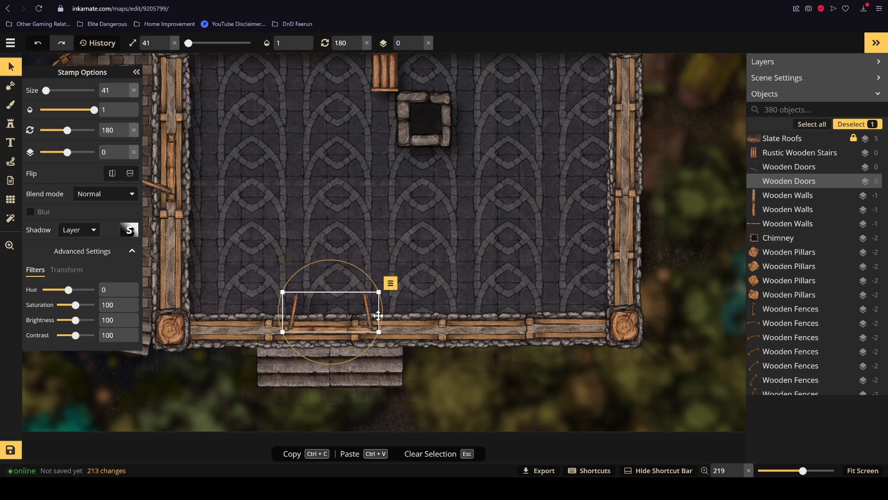
key("Down")
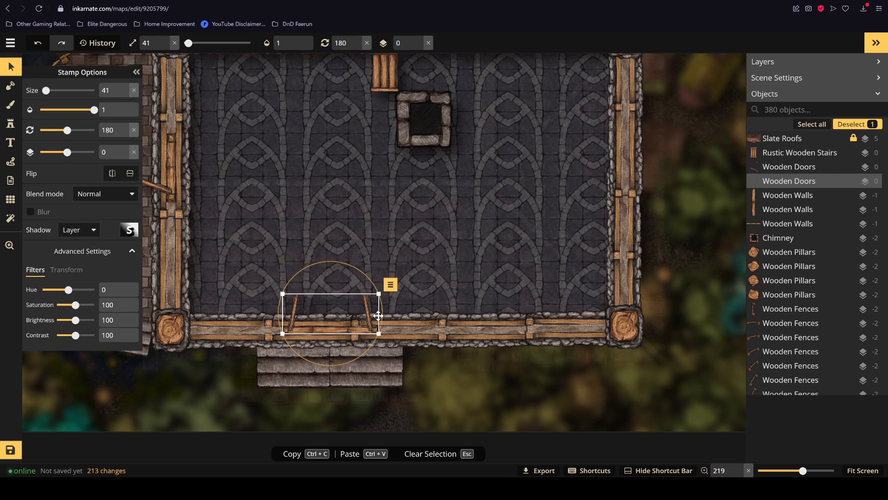
left_click(333, 330, "shift")
scroll(385, 286, "down", 6)
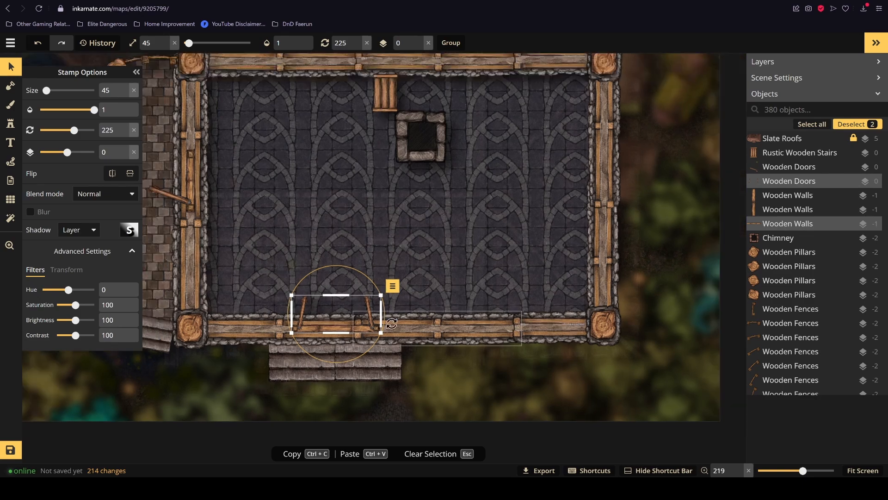
left_click(677, 269)
Step: Shrink the side door and its two planks together, bringing the door to size 50, and nudge the door into place in the wall
scroll(267, 210, "up", 8)
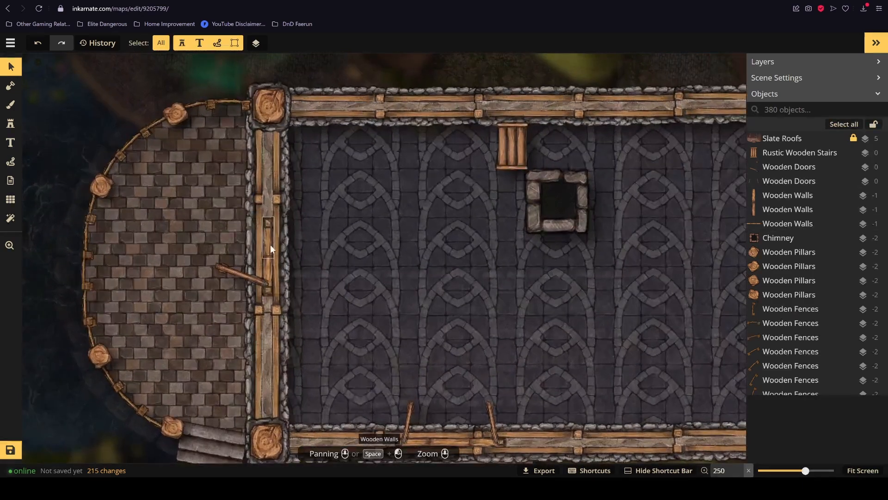
left_click(270, 244)
left_click(267, 270, "shift")
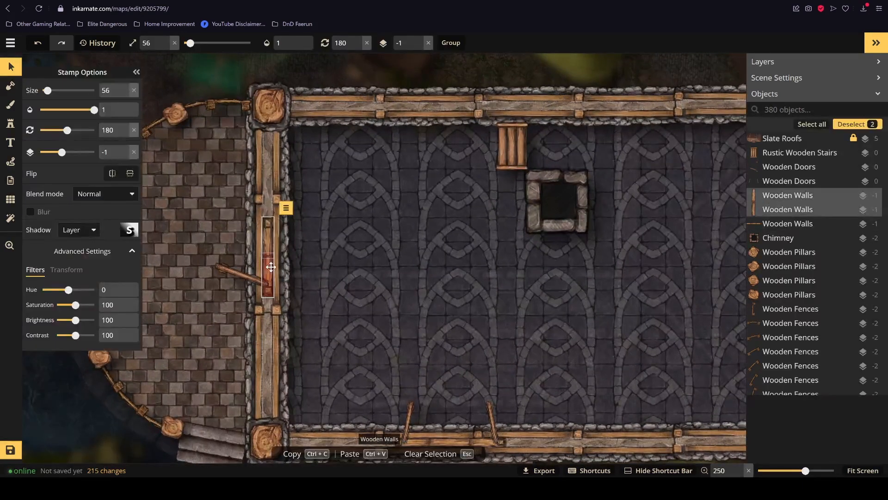
left_click(248, 280, "shift")
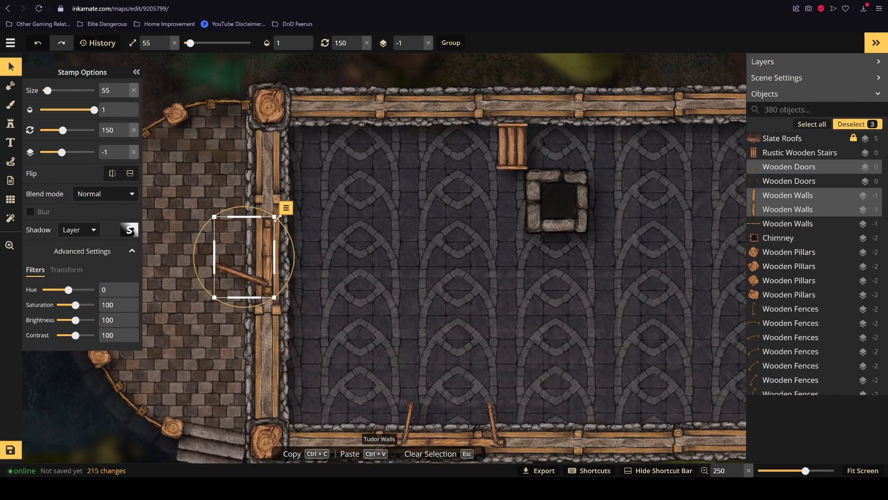
key("Down")
left_click_drag(277, 218, 278, 219)
left_click(238, 246)
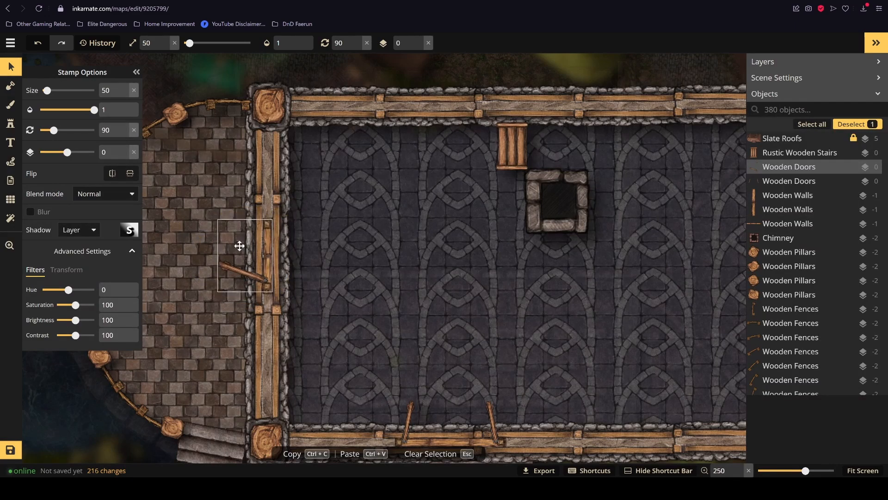
scroll(430, 295, "down", 2)
left_click_drag(269, 266, 269, 268)
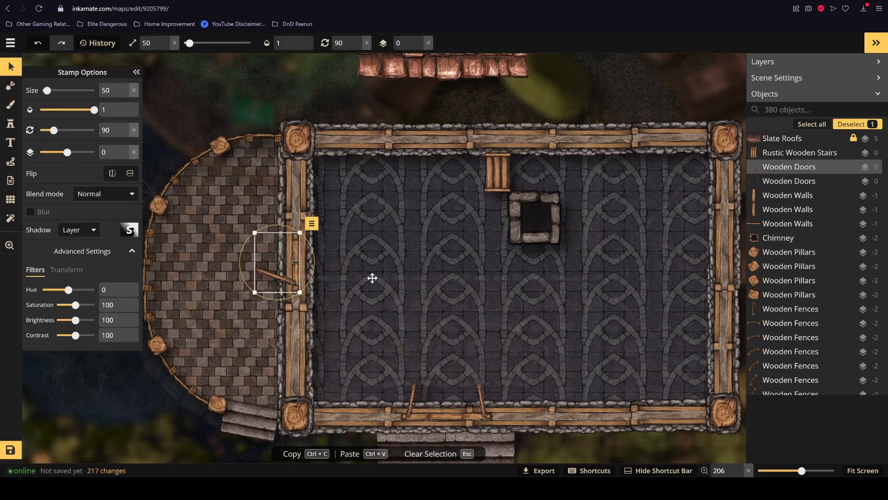
left_click(398, 284)
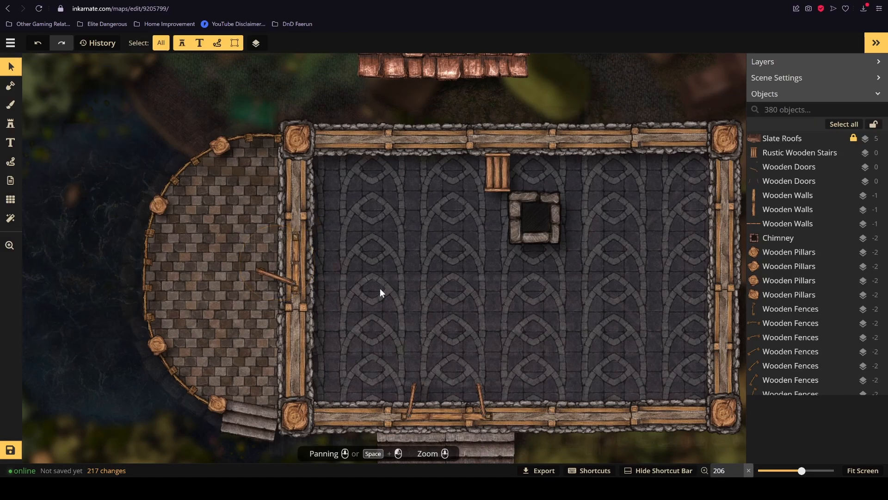
Step: Add two copies of the wooden stairs, lined up end to end to the right of the original between the upper wall and chimney
left_click_drag(376, 299, 333, 311)
scroll(377, 238, "up", 4)
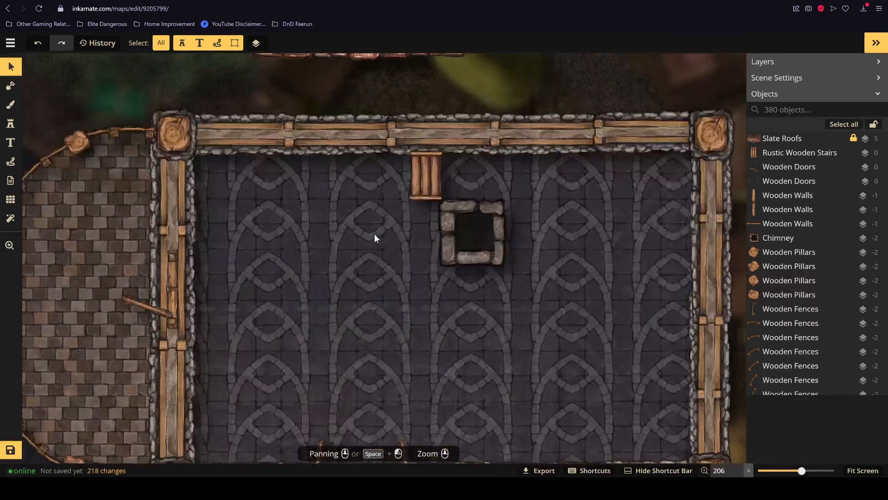
scroll(363, 304, "up", 5)
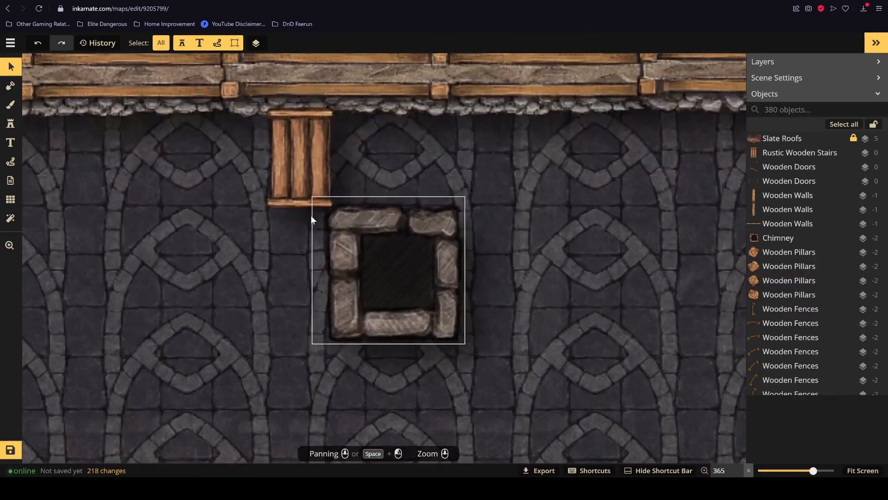
left_click(298, 189)
key("ctrl+v")
left_click_drag(383, 172, 369, 153)
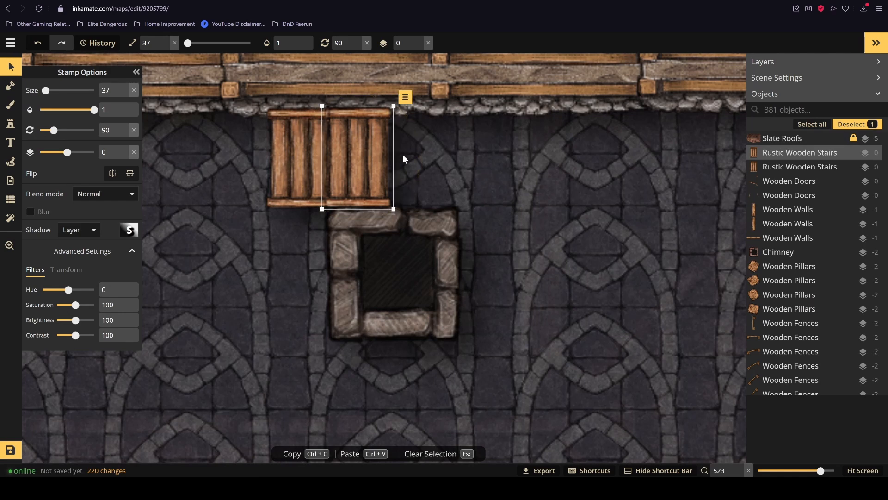
key("ctrl+v")
left_click_drag(430, 154, 417, 156)
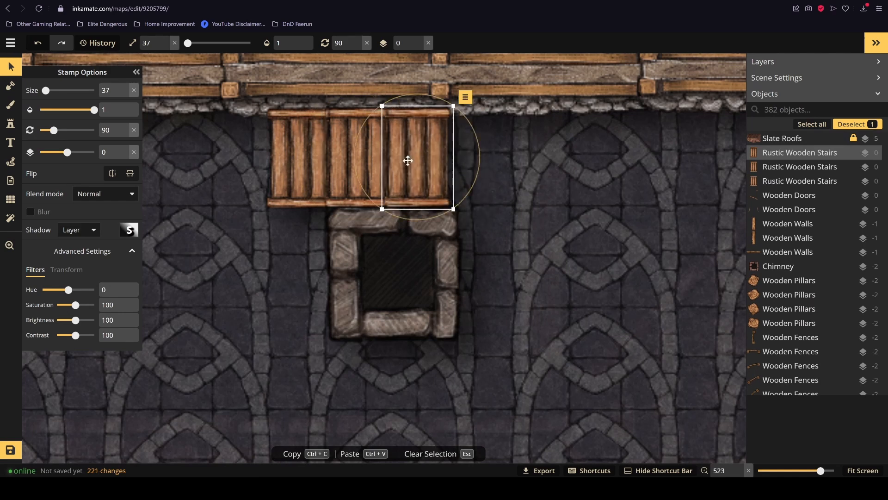
Step: Fade the stairs by setting the middle section's opacity to about 0.6 and the rightmost section's opacity to 0.3
left_click(378, 171)
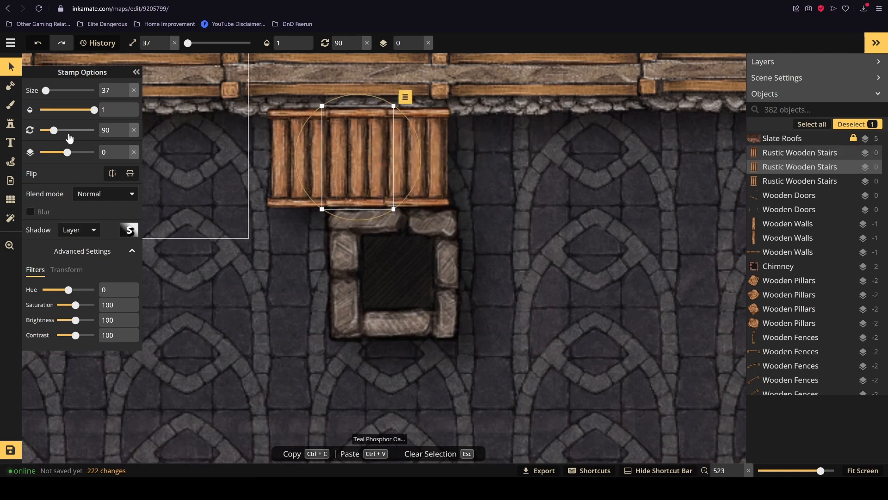
left_click(82, 109)
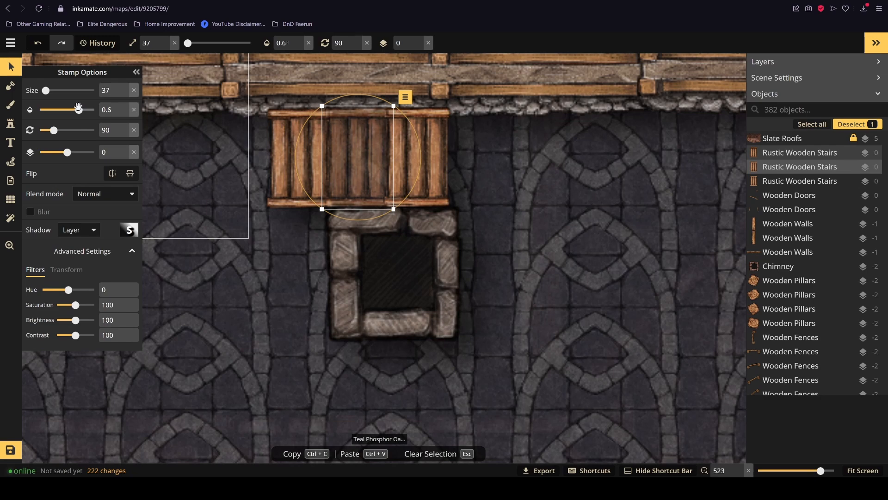
left_click(408, 154)
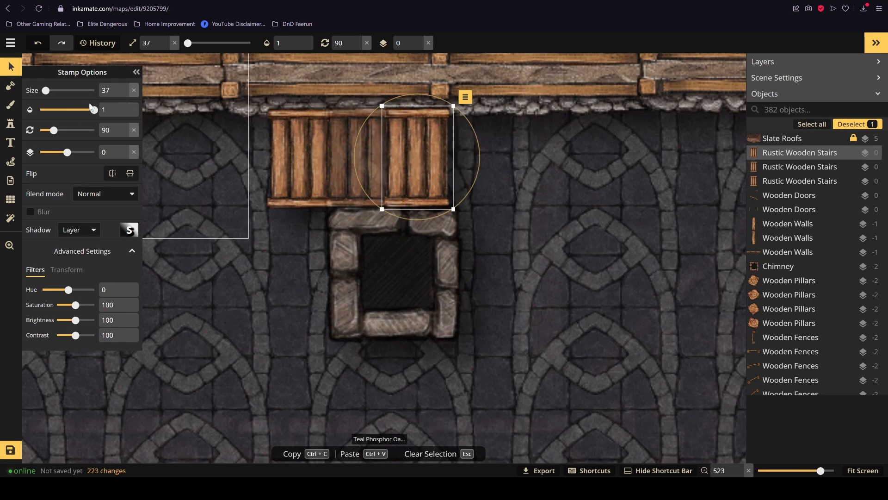
left_click_drag(93, 108, 65, 108)
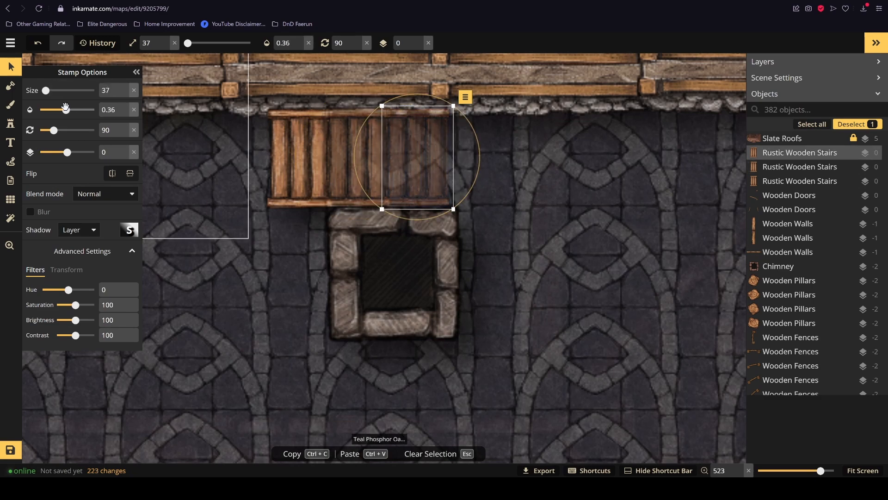
left_click(610, 261)
Step: Try the middle stair section at full opacity with a blur radius of 4.5, and undo these changes
scroll(549, 277, "down", 5)
left_click_drag(533, 340, 483, 318)
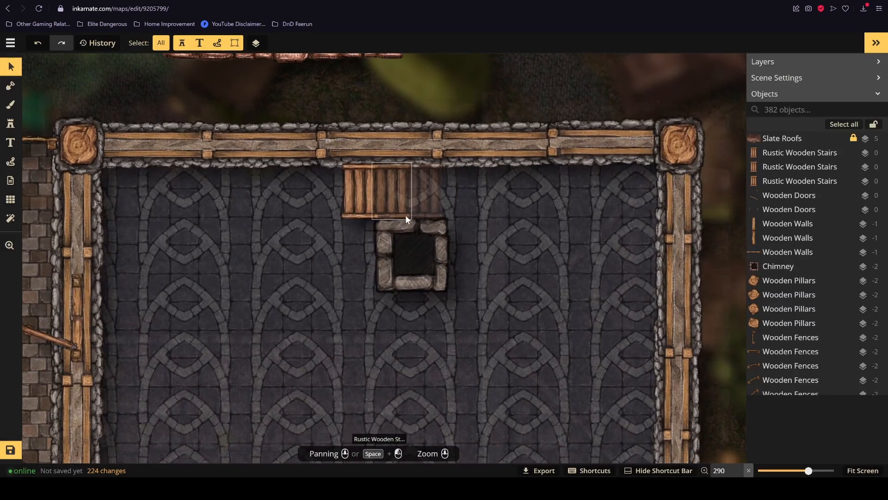
left_click(348, 190)
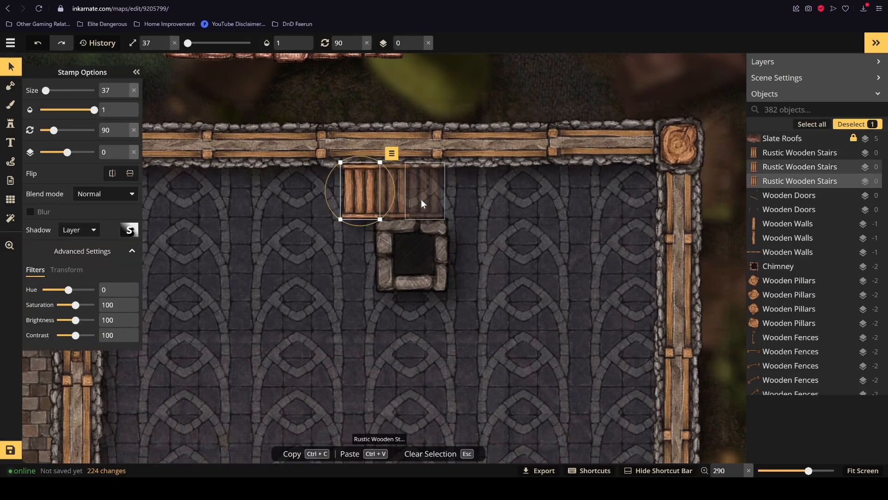
left_click(400, 195)
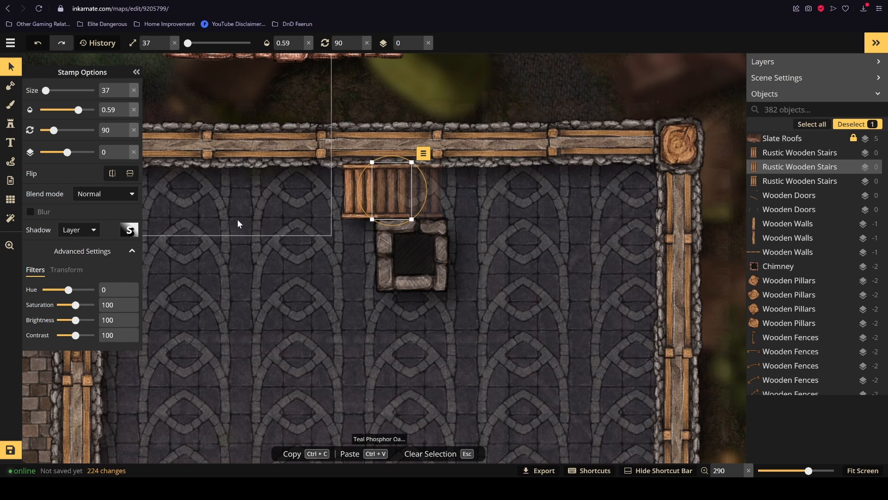
left_click(29, 212)
left_click_drag(82, 111, 95, 111)
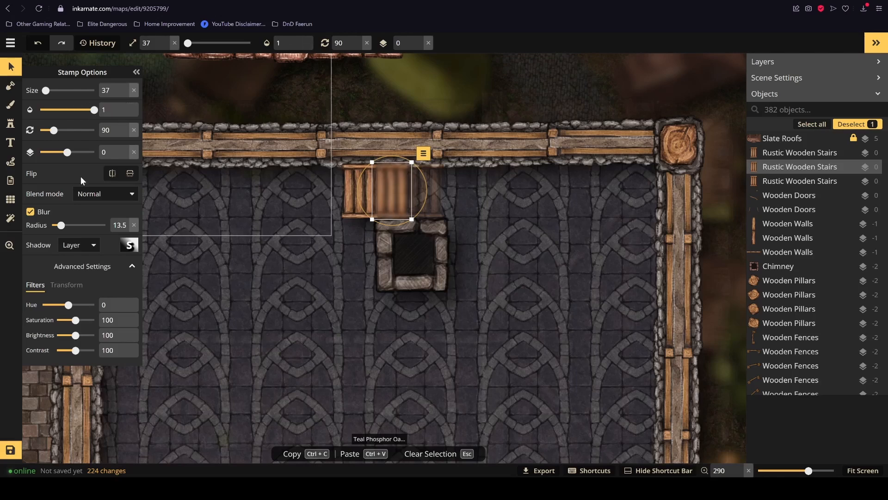
mouse_move(65, 227)
left_mouse_down()
mouse_move(74, 225)
mouse_move(56, 225)
left_mouse_up()
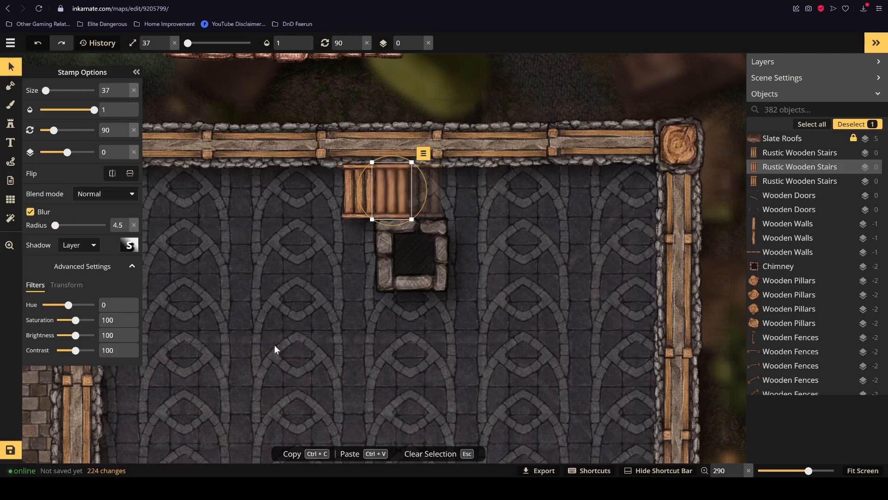
key("ctrl+z")
key("ctrl+z")
key("ctrl+z")
left_click(311, 291)
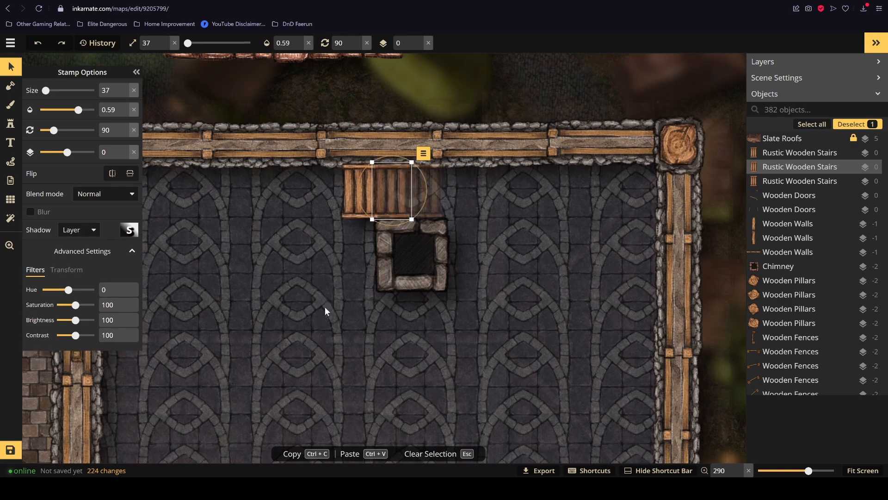
Step: Select all three wooden stair sections together, nudge them slightly to the right and set their size to 38
scroll(370, 342, "down", 1)
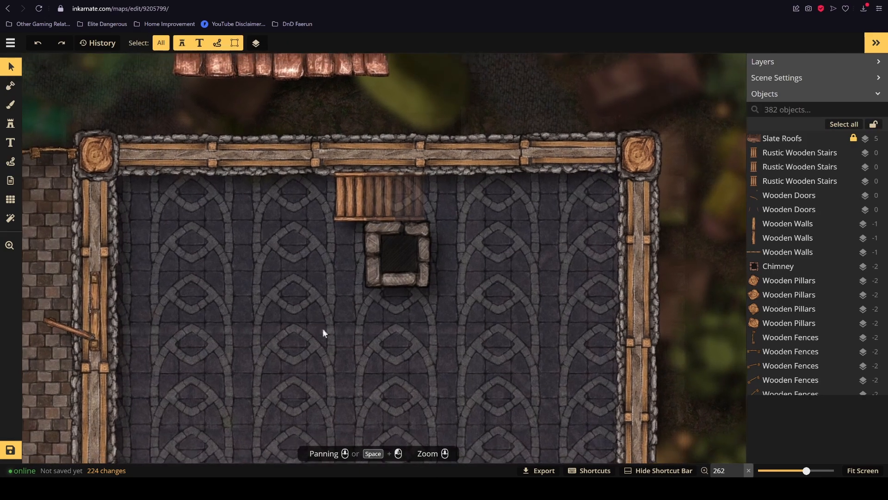
scroll(390, 199, "up", 4)
left_click(390, 198)
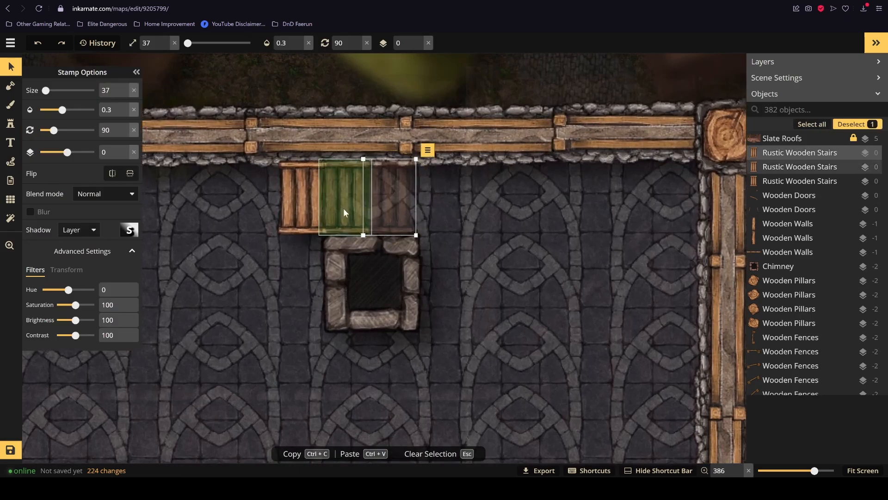
left_click(343, 209, "shift")
left_click(298, 210, "shift")
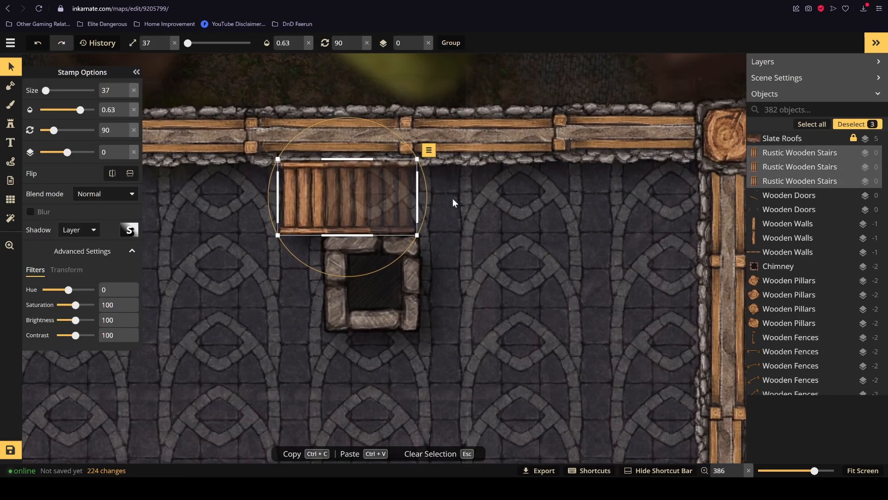
key("Right")
key("Right")
key("bracketright")
key("Right")
key("Right")
key("Right")
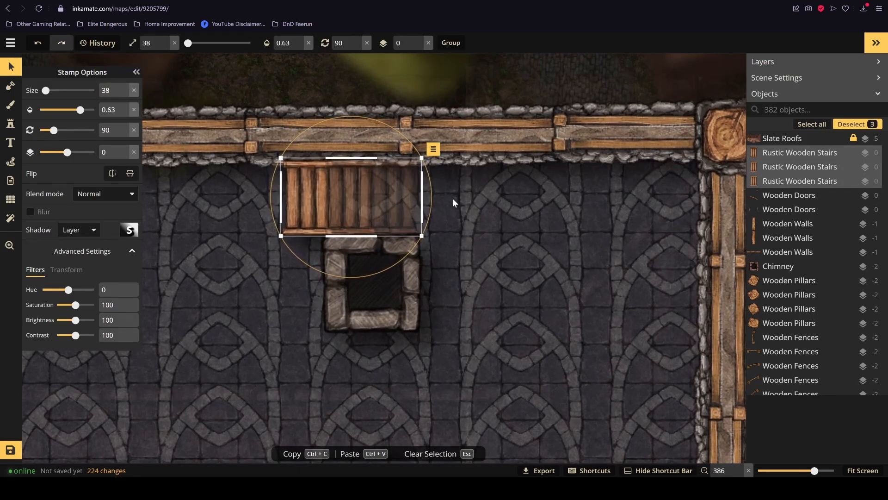
key("Escape")
Step: Review the building's floor plan around the stairs, chimney and doors
scroll(542, 275, "down", 3)
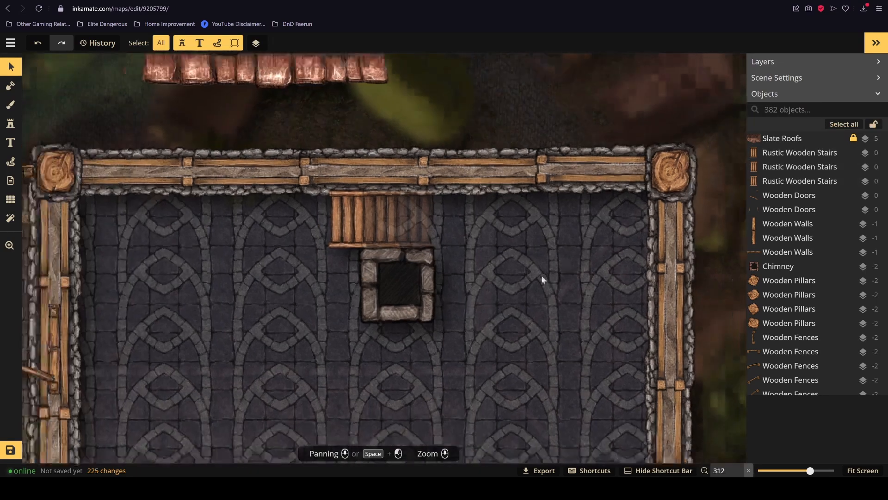
scroll(348, 262, "down", 3)
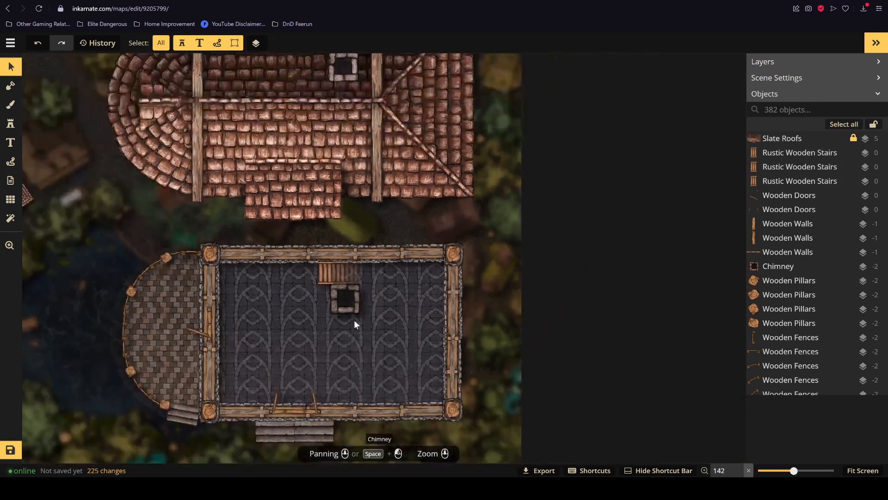
scroll(330, 177, "up", 2)
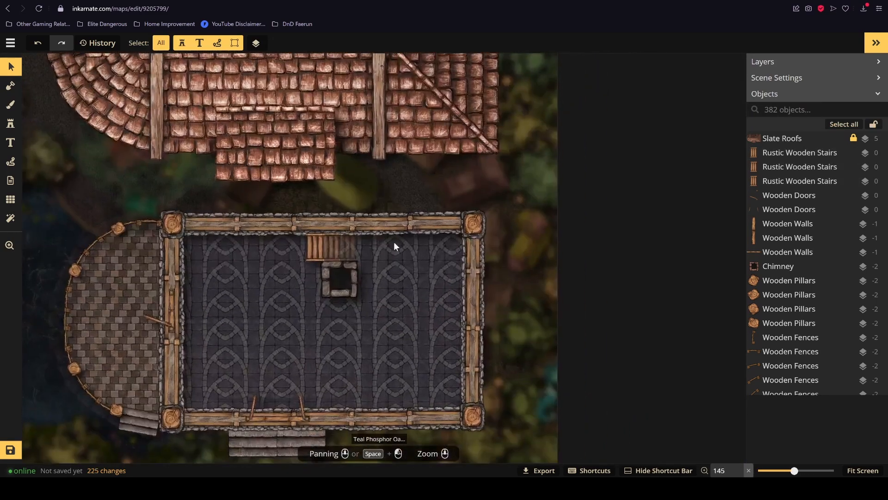
left_click_drag(327, 340, 343, 276)
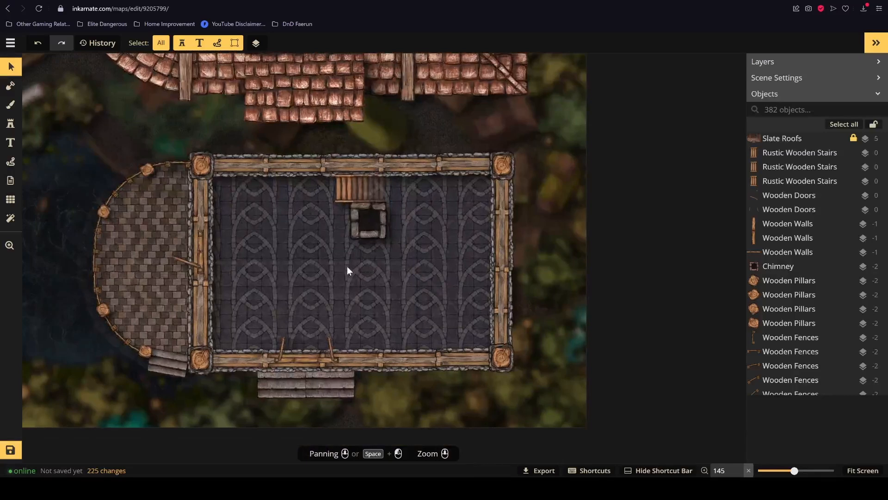
scroll(346, 266, "up", 1)
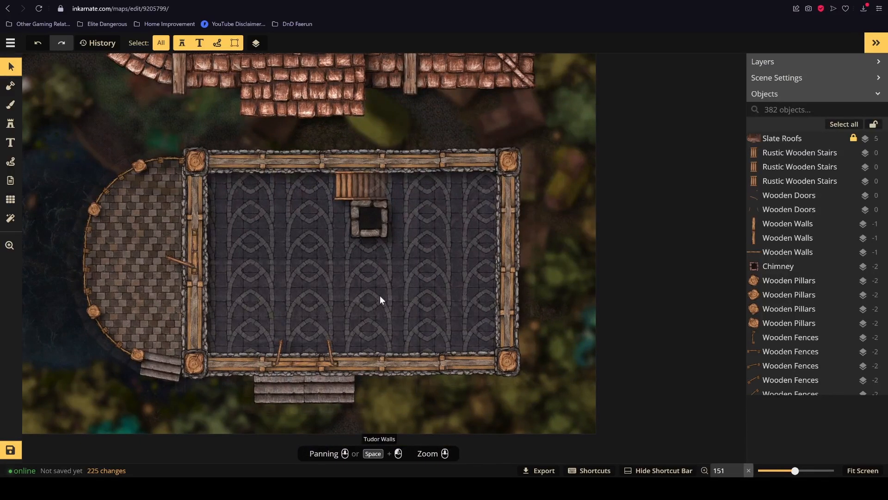
scroll(380, 300, "up", 2)
left_click_drag(328, 293, 312, 261)
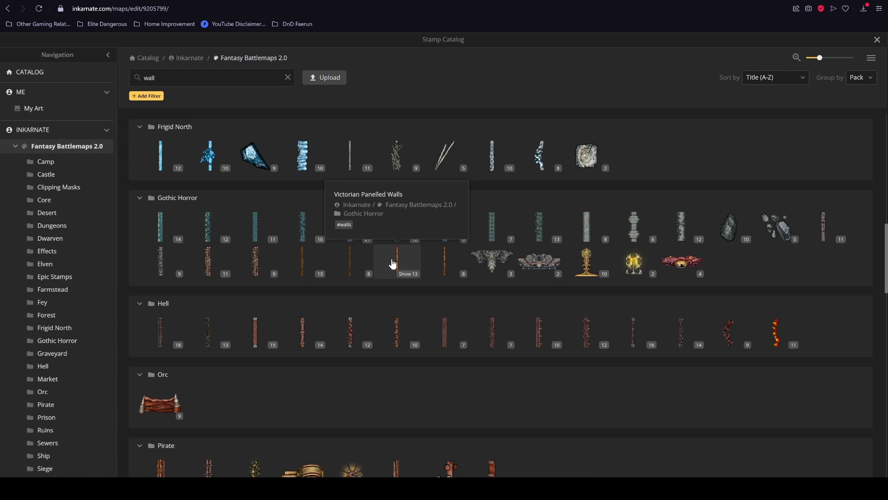
Step: Place a long Victorian panelled wall upright inside near the lower wall, with size 51, rotation 180 and opacity 1
left_click(393, 264)
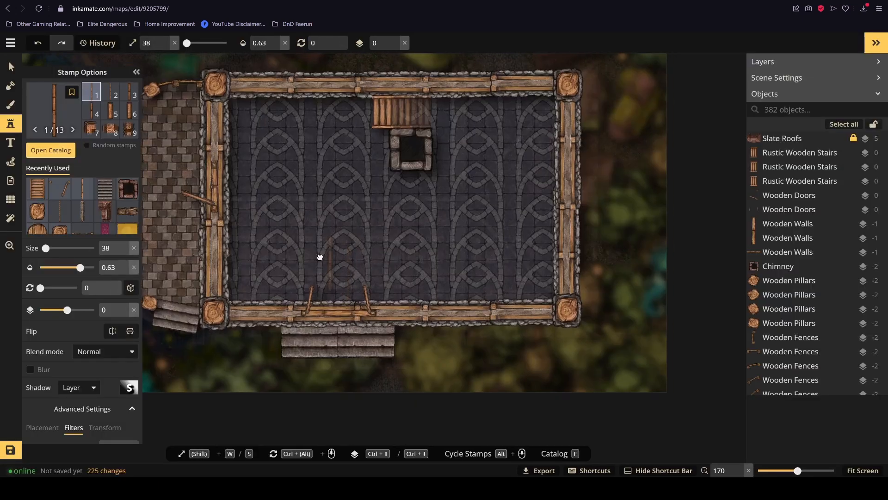
scroll(277, 225, "up", 2)
left_click(391, 234)
left_click_drag(390, 234, 420, 250)
scroll(358, 243, "down", 8)
scroll(379, 257, "up", 2)
key("w")
key("w")
key("w")
scroll(394, 283, "down", 6)
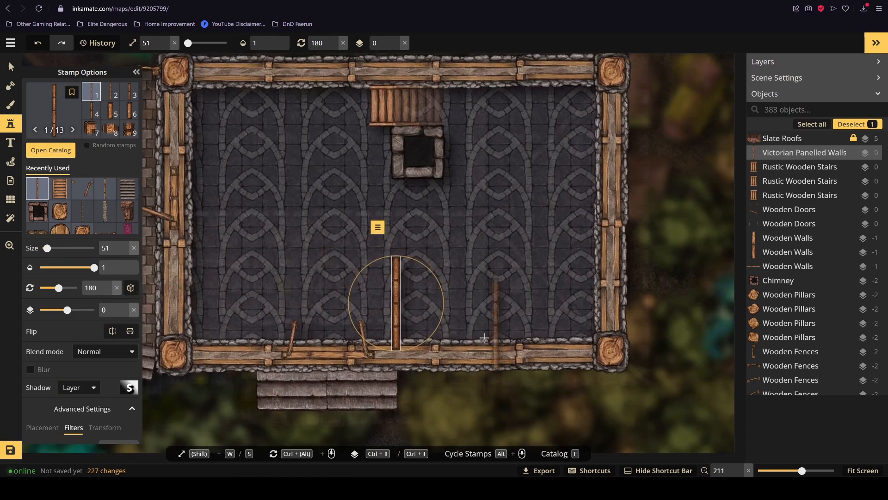
left_click_drag(346, 355, 404, 280)
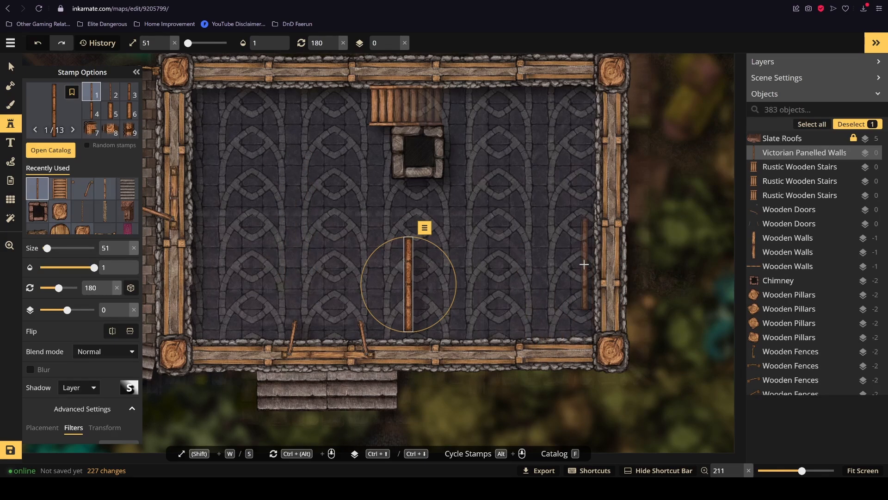
Step: Examine the interior, side door and fenced cobblestone area to judge where the inner partition walls should go
scroll(264, 172, "down", 1)
left_click_drag(279, 175, 306, 190)
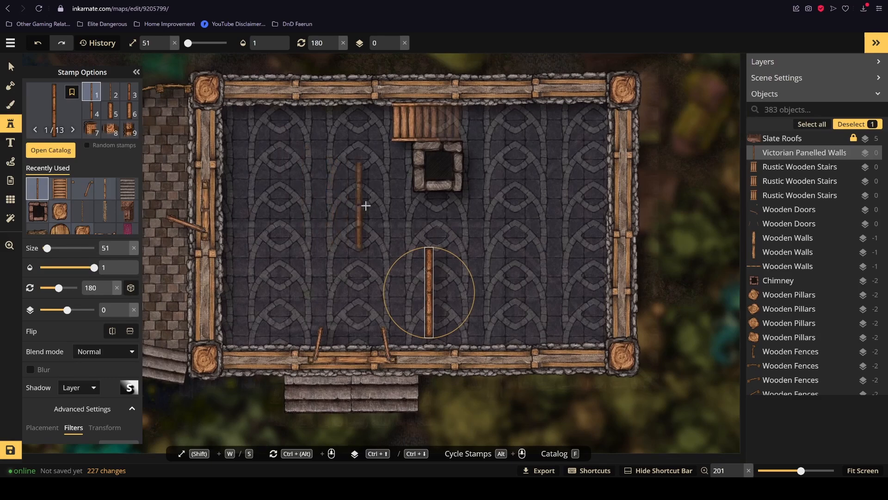
left_click_drag(390, 210, 461, 209)
left_click_drag(257, 135, 395, 151)
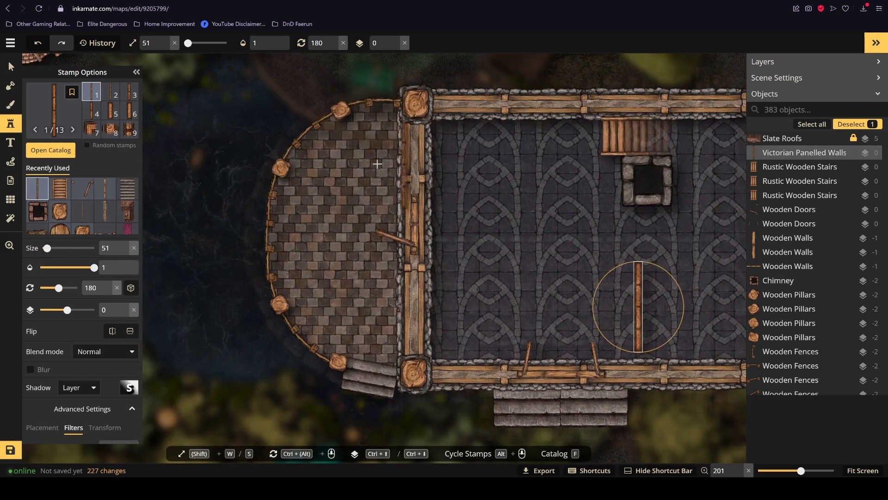
left_click_drag(454, 194, 398, 218)
scroll(436, 245, "up", 1)
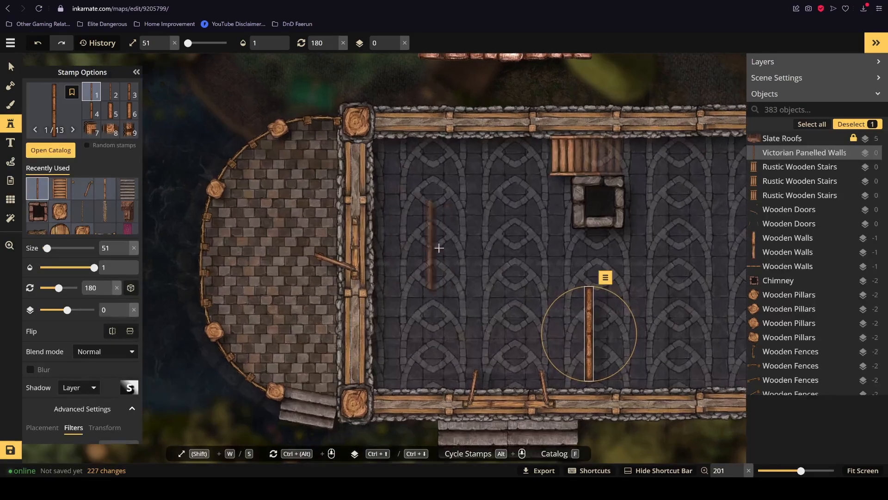
left_click_drag(480, 266, 350, 240)
scroll(353, 242, "up", 1)
scroll(352, 243, "down", 1)
left_click_drag(246, 188, 340, 216)
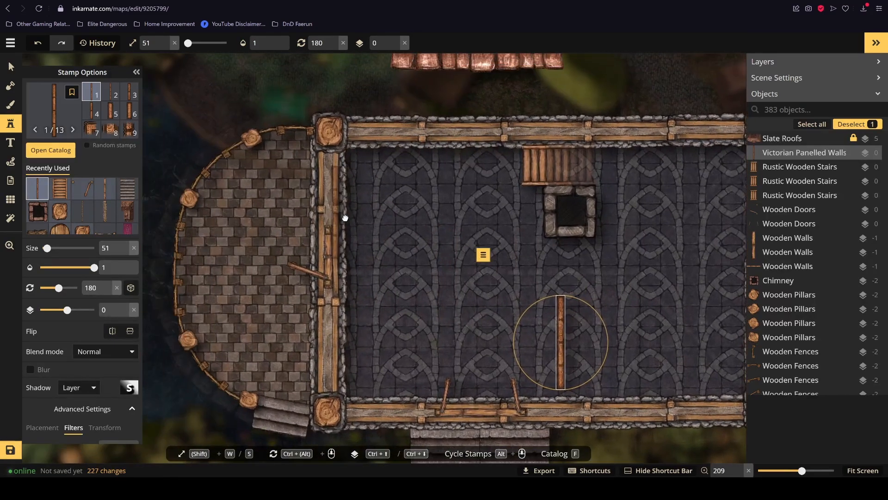
left_click_drag(437, 265, 463, 253)
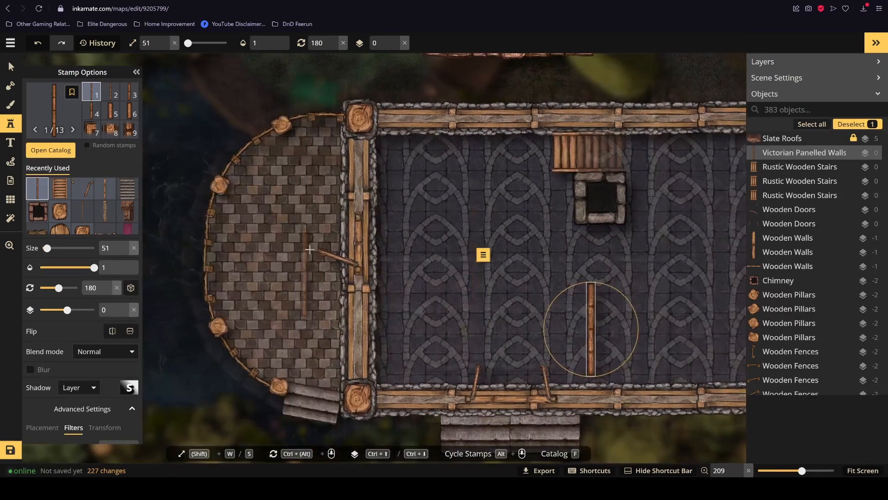
left_click_drag(360, 285, 349, 282)
mouse_move(267, 233)
left_mouse_down()
mouse_move(236, 240)
mouse_move(201, 229)
left_mouse_up()
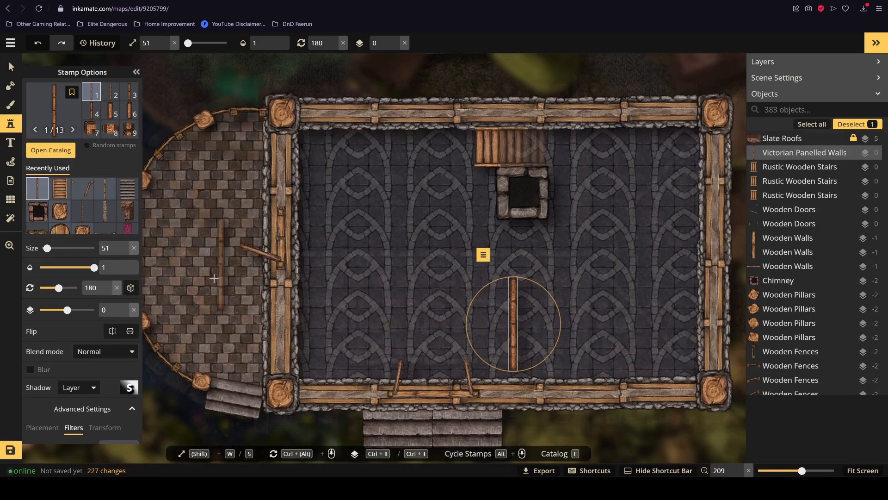
left_click_drag(332, 269, 268, 249)
scroll(324, 269, "up", 2)
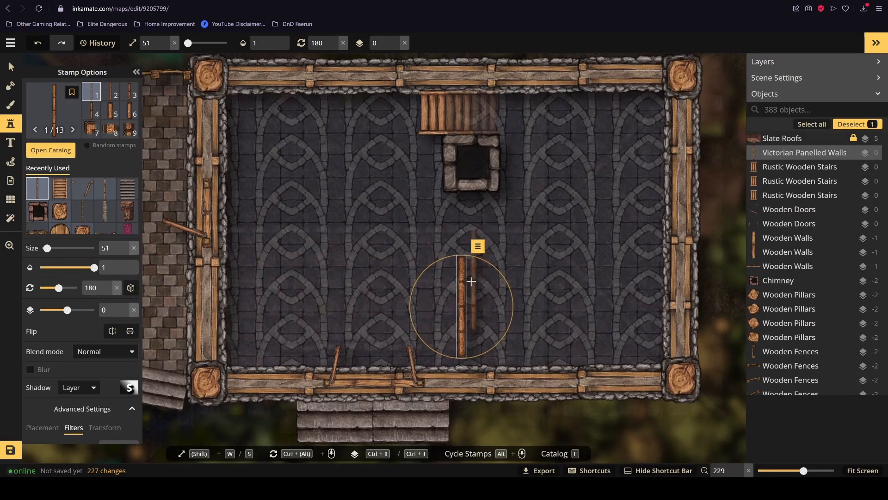
Step: Try the long panelled wall at rotation 90 below the stairs beside the chimney, and delete it
left_click_drag(460, 297, 390, 139)
scroll(296, 282, "down", 9)
left_click_drag(390, 191, 370, 242)
scroll(345, 228, "up", 2)
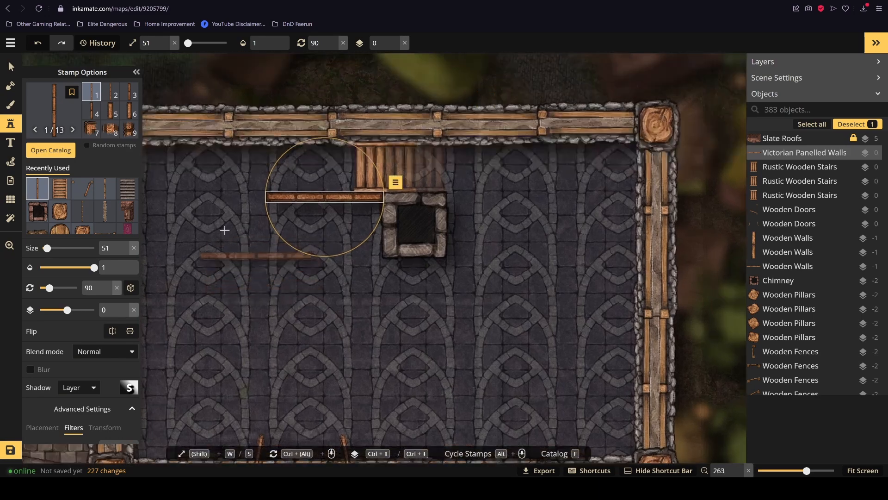
key("Delete")
Step: Place a short panelled wall at rotation 90 against the chimney's left side, and another at rotation 180 to form a corner
left_click(132, 94)
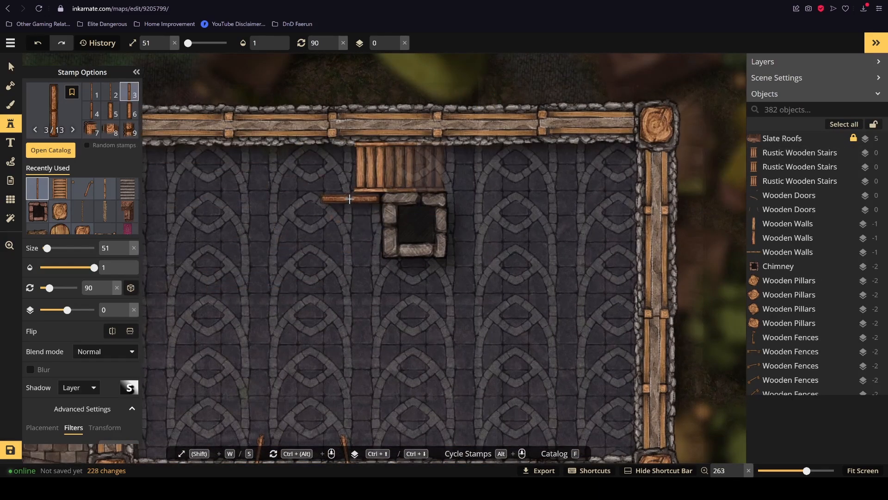
left_click(352, 197)
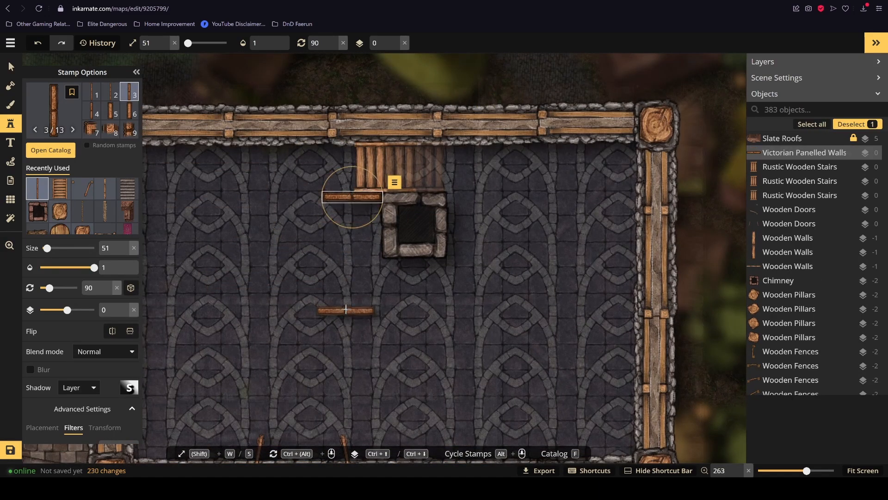
scroll(293, 244, "down", 6)
left_click(294, 244)
left_click_drag(289, 247, 320, 226)
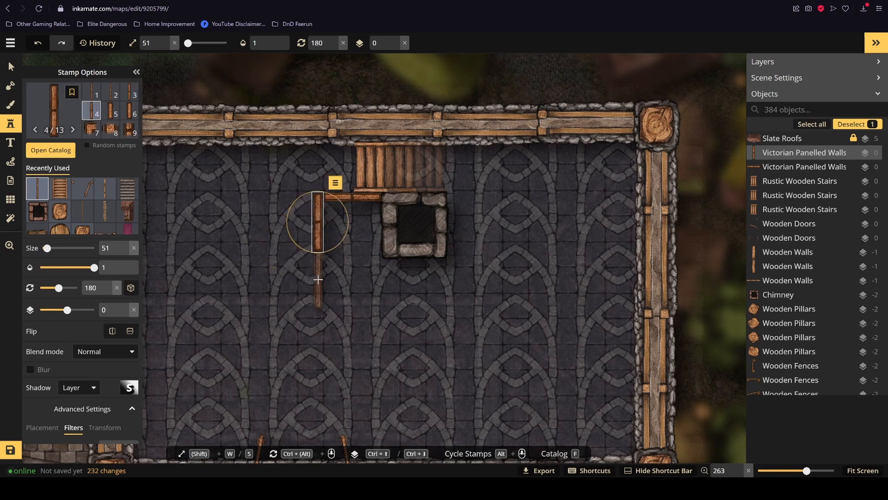
Step: Extend the vertical partition downward with two more short panelled wall pieces placed end to end
left_click(318, 280)
left_click_drag(318, 279, 290, 210)
scroll(290, 210, "down", 1)
scroll(301, 278, "down", 2)
left_click(291, 254)
Step: Lay three short panelled wall pieces at rotation 270 below the vertical partition, leaving a doorway gap beside the piece joining the outer side wall
scroll(294, 287, "up", 3)
scroll(298, 312, "down", 5)
left_click(299, 313)
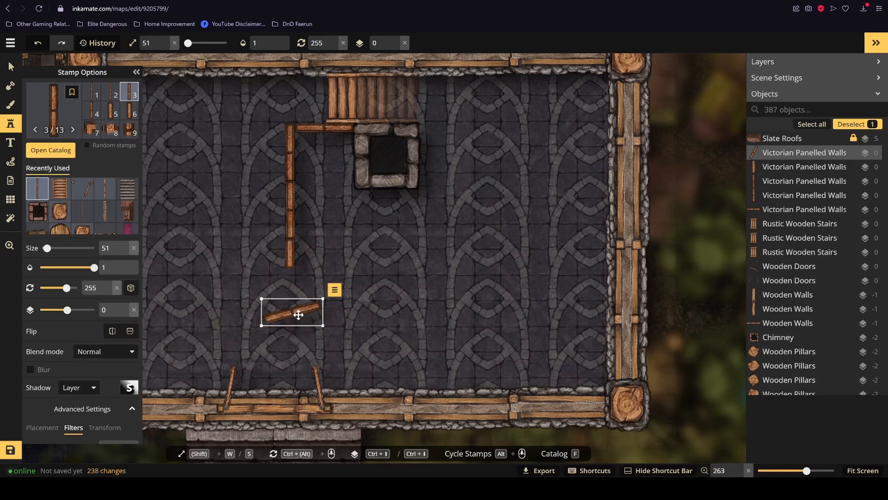
scroll(299, 313, "down", 1)
left_click_drag(299, 313, 299, 274)
left_click_drag(242, 312, 325, 317)
left_click(313, 280)
left_click(214, 279)
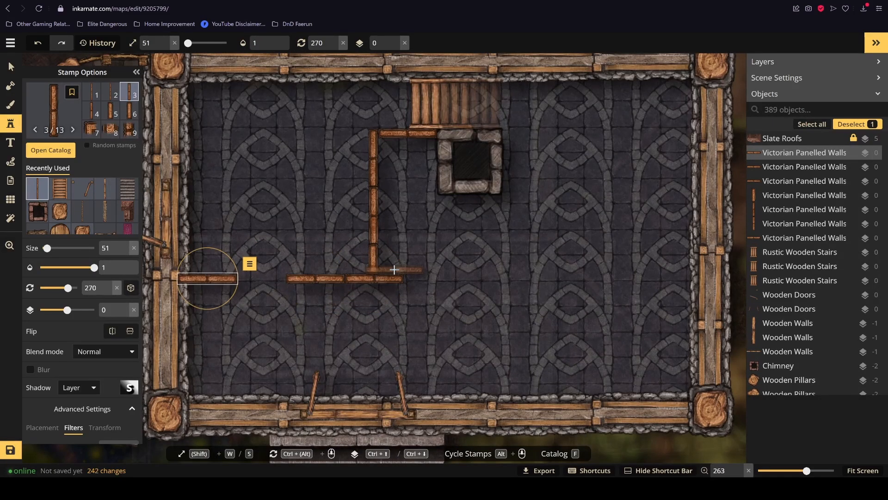
Step: Delete the misaligned wall piece near the partition's lower corner, paste a replacement and line it up to close the corner
scroll(359, 298, "up", 1)
left_click(10, 66)
left_click(345, 275)
key("Delete")
left_click(326, 255)
key("ctrl+v")
left_click_drag(313, 274, 287, 277)
left_click(315, 304)
left_click_drag(392, 281, 412, 301)
Step: Inspect the partition walls, doorway gap, side door and front entrance across the whole floor plan
scroll(302, 338, "down", 1)
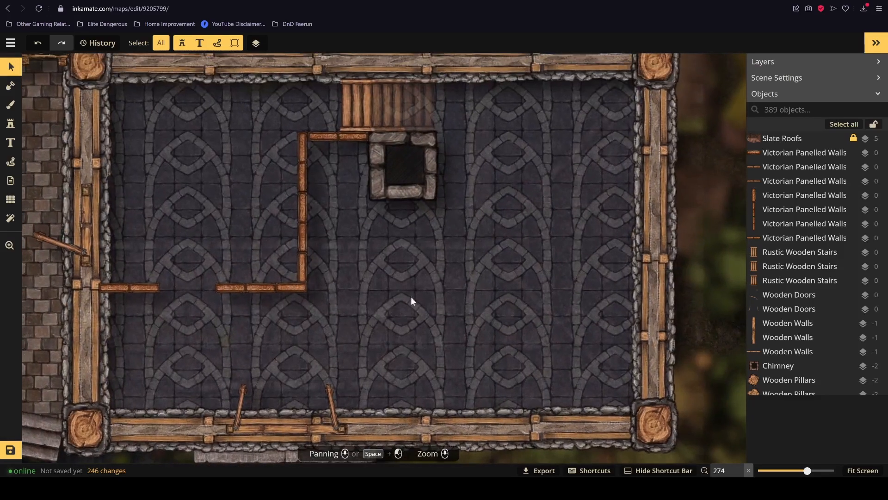
scroll(368, 324, "down", 1)
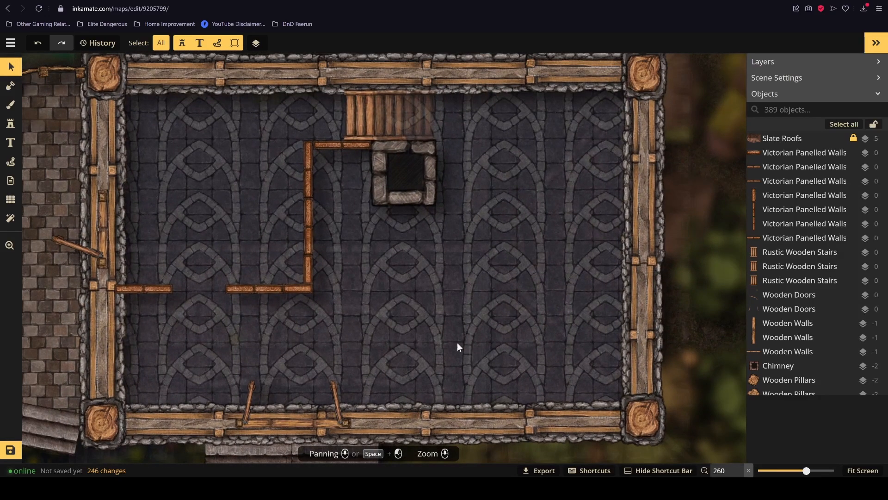
left_click_drag(457, 342, 446, 332)
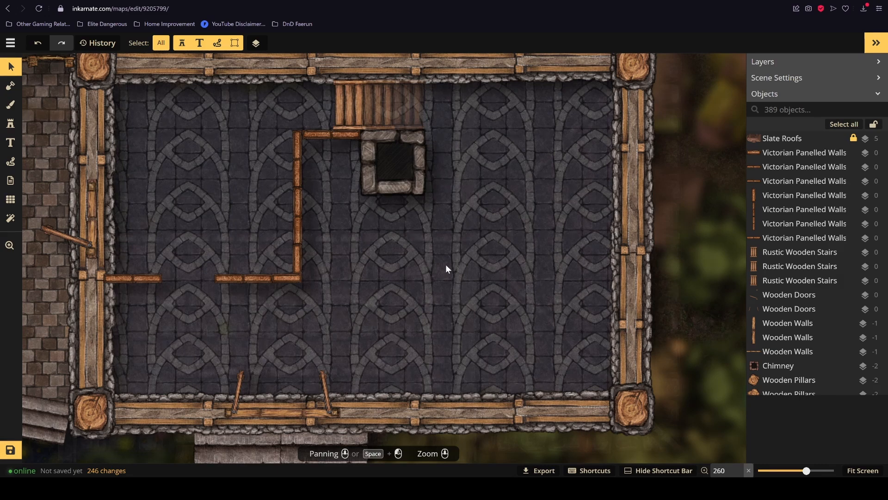
scroll(215, 283, "up", 3)
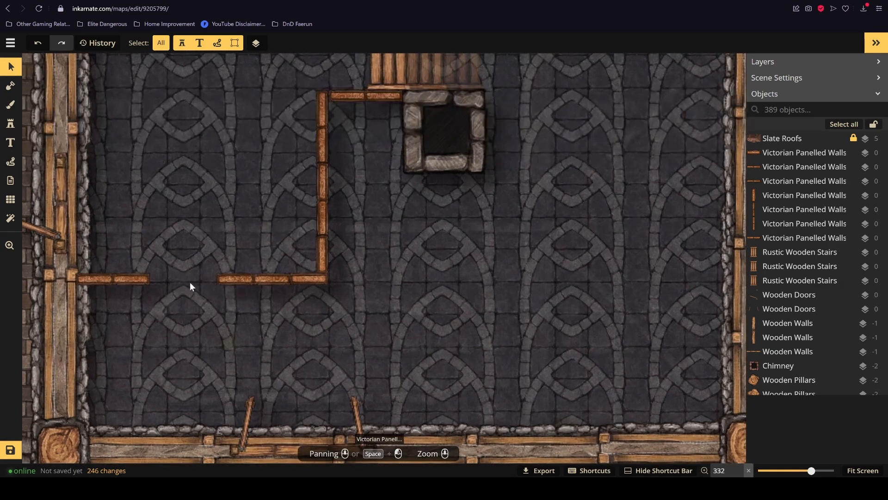
scroll(259, 337, "down", 2)
left_click_drag(187, 307, 201, 324)
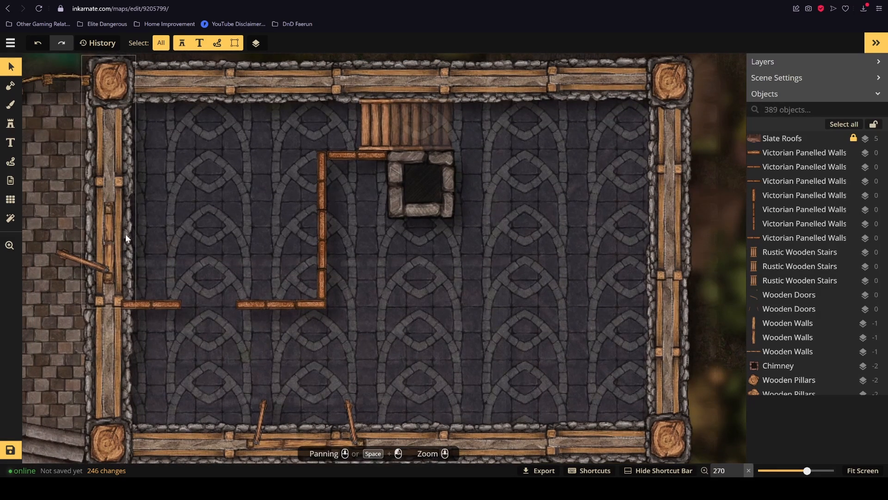
left_click_drag(261, 256, 313, 263)
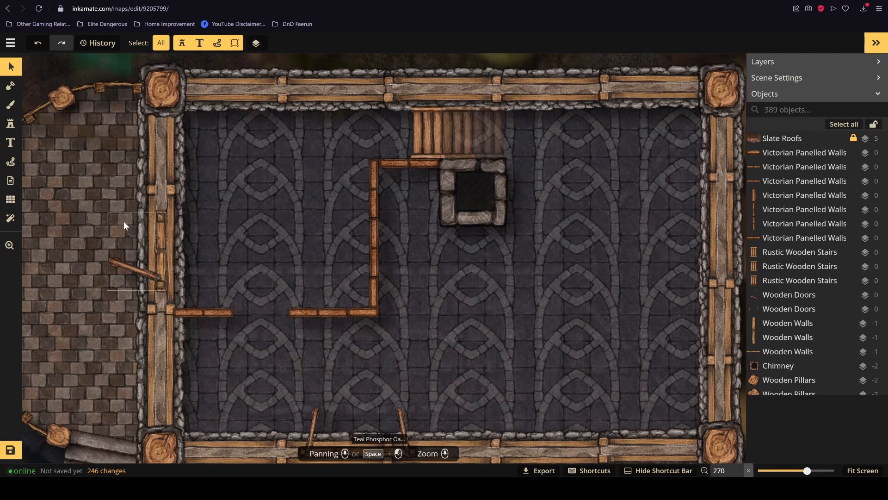
left_click_drag(122, 248, 295, 224)
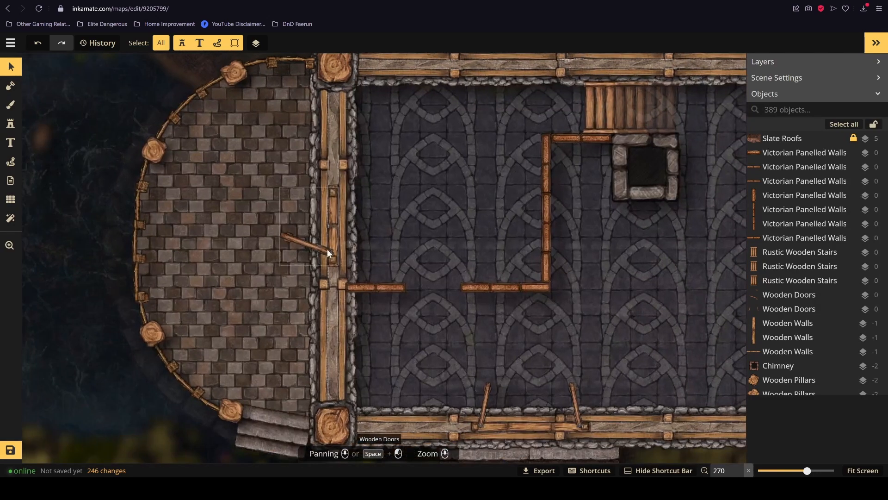
left_click_drag(443, 337, 250, 321)
scroll(331, 325, "down", 1)
scroll(356, 346, "up", 3)
scroll(357, 345, "down", 3)
left_click_drag(403, 365, 366, 273)
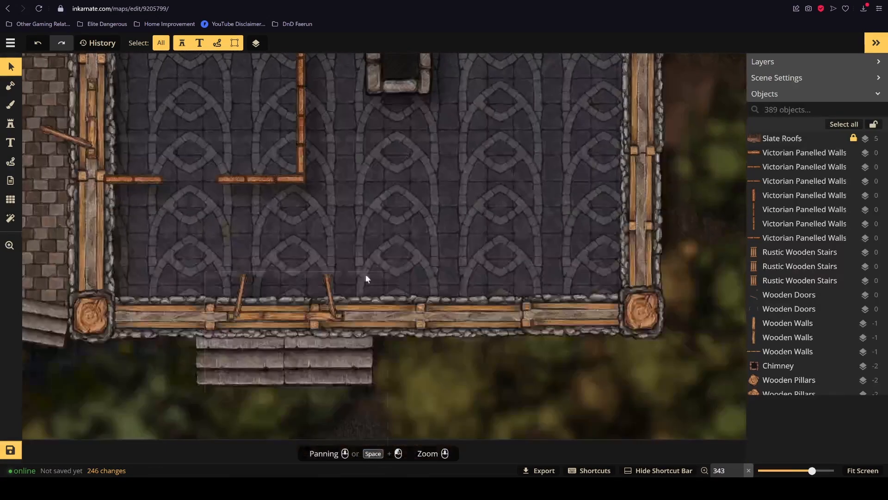
left_click_drag(311, 373, 324, 415)
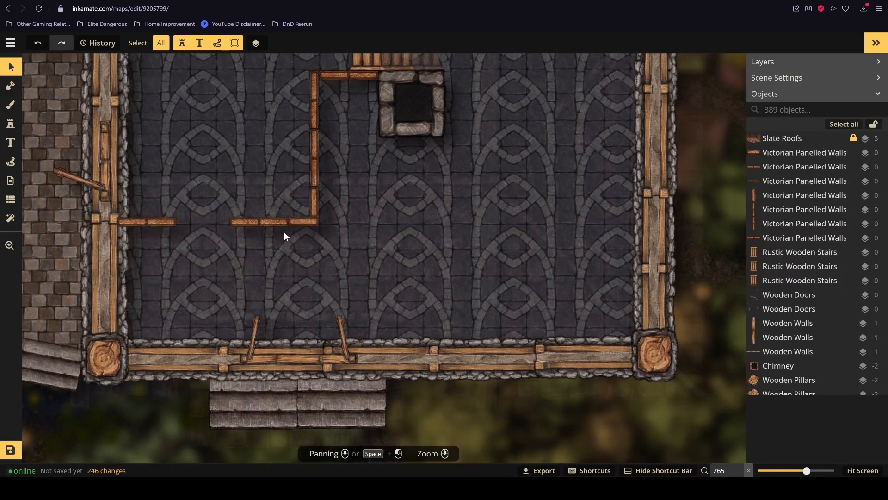
left_click_drag(304, 225, 204, 254)
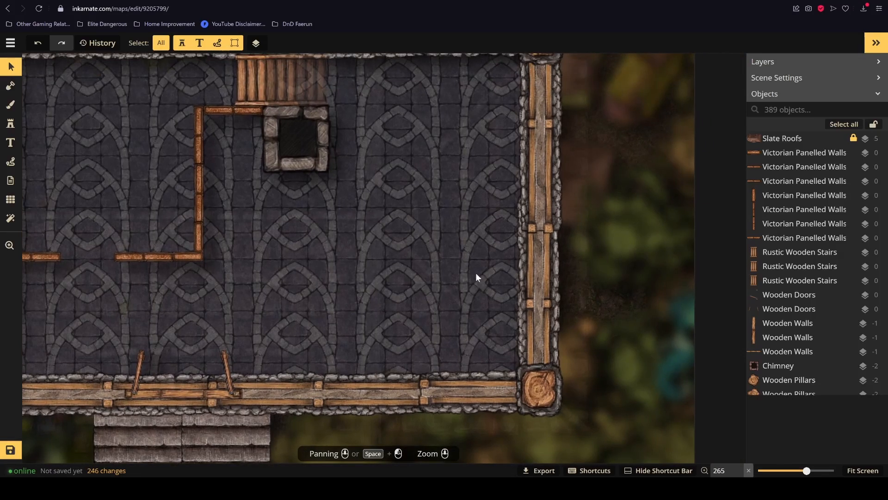
left_click_drag(368, 314, 393, 347)
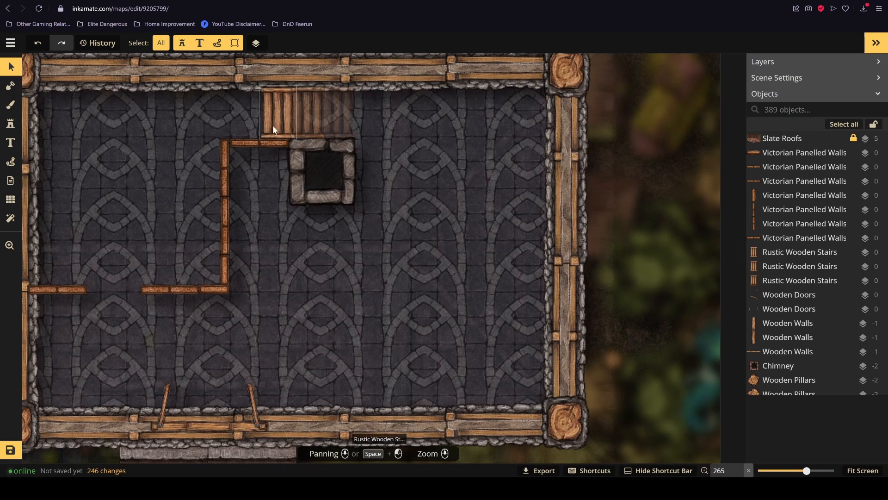
left_click_drag(284, 200, 345, 214)
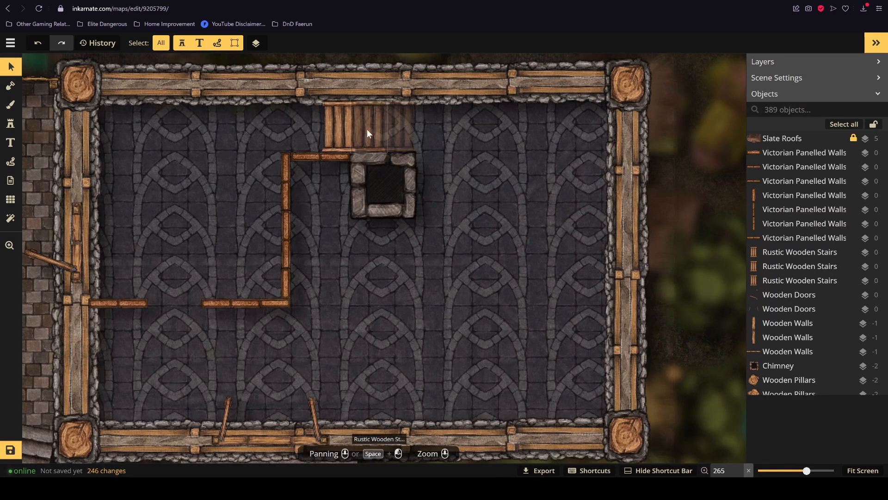
scroll(396, 121, "down", 5)
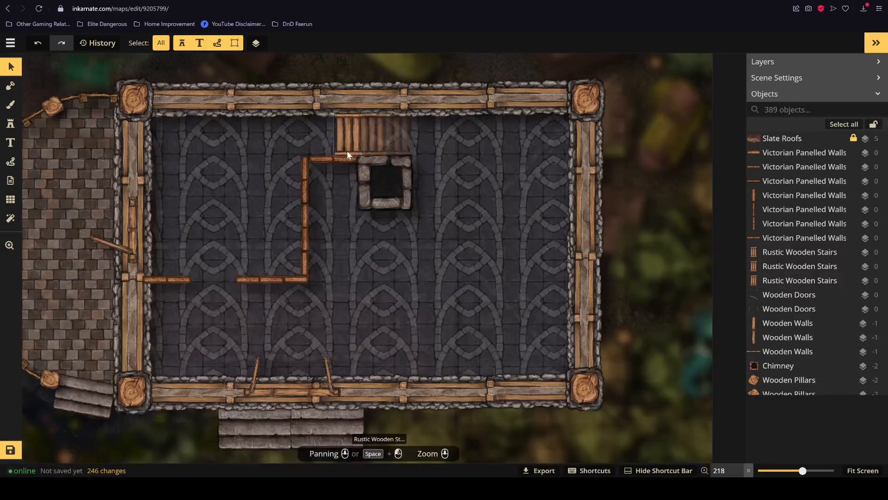
scroll(322, 283, "up", 2)
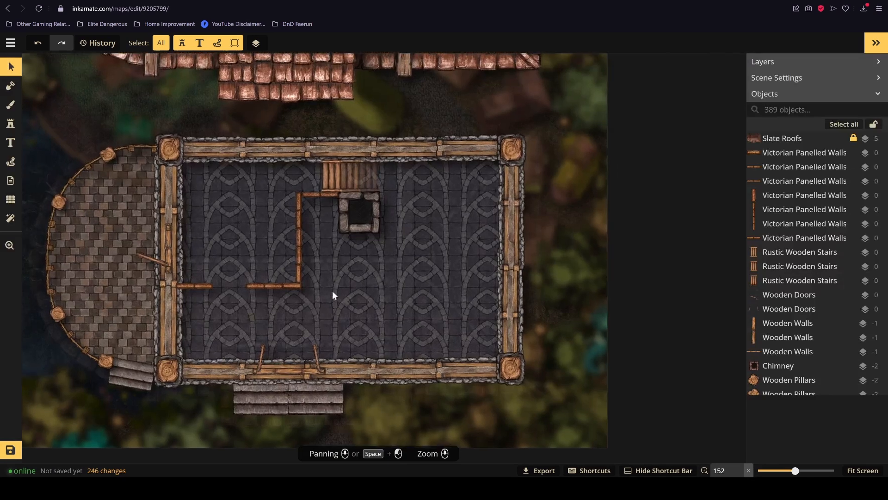
scroll(416, 254, "up", 2)
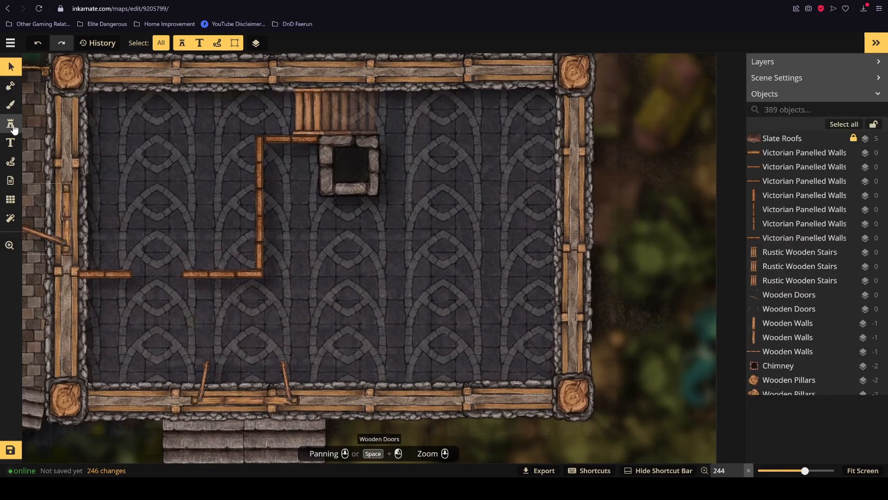
left_click(10, 124)
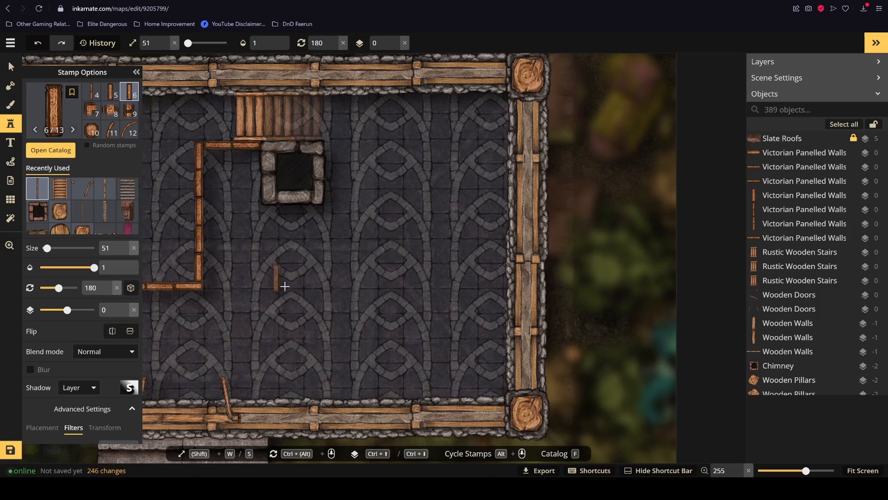
scroll(107, 106, "up", 1)
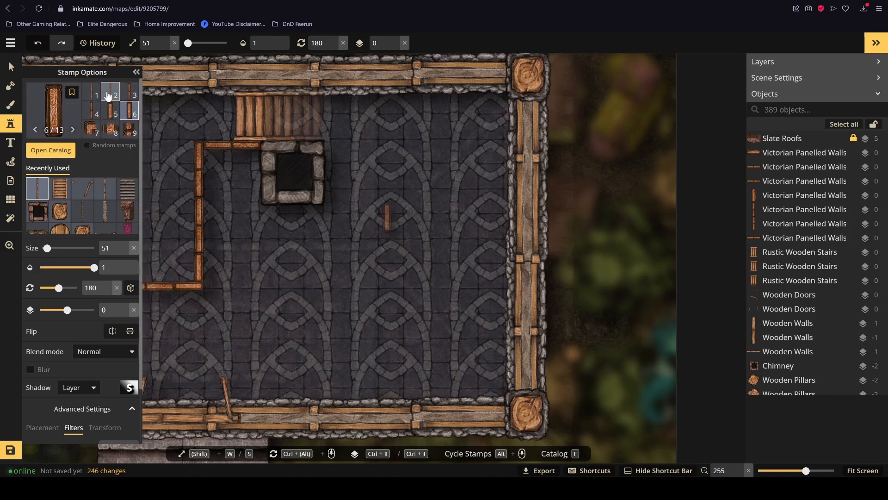
left_click(107, 96)
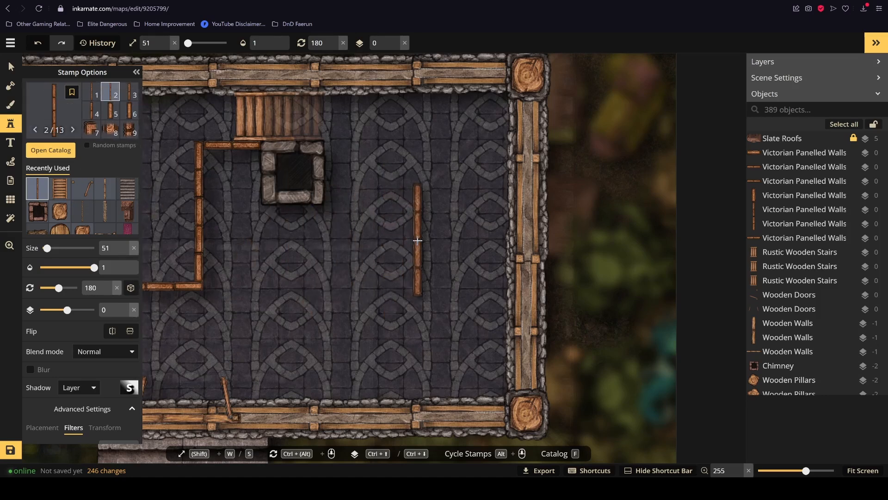
left_click_drag(472, 265, 561, 239)
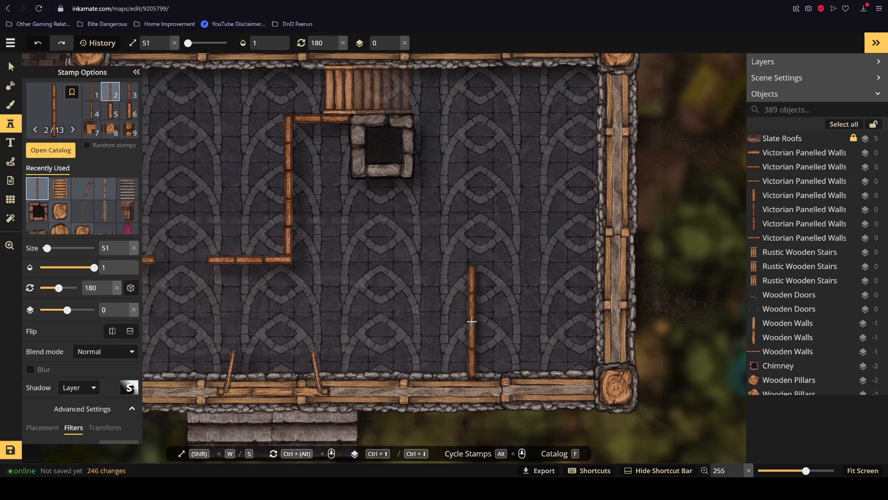
left_click_drag(472, 321, 403, 324)
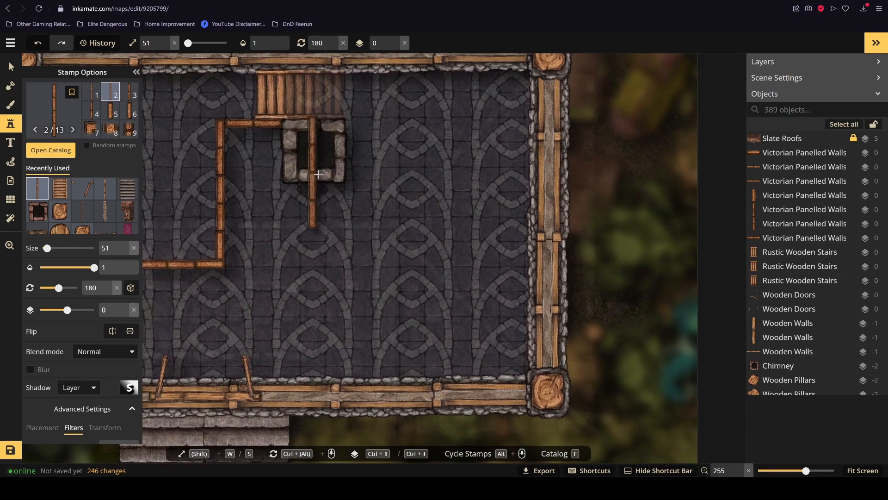
left_click(386, 217)
Step: Find the unlit Fireplace stamp in the catalog and place it at size 48 against the chimney's lower side
left_click(64, 157)
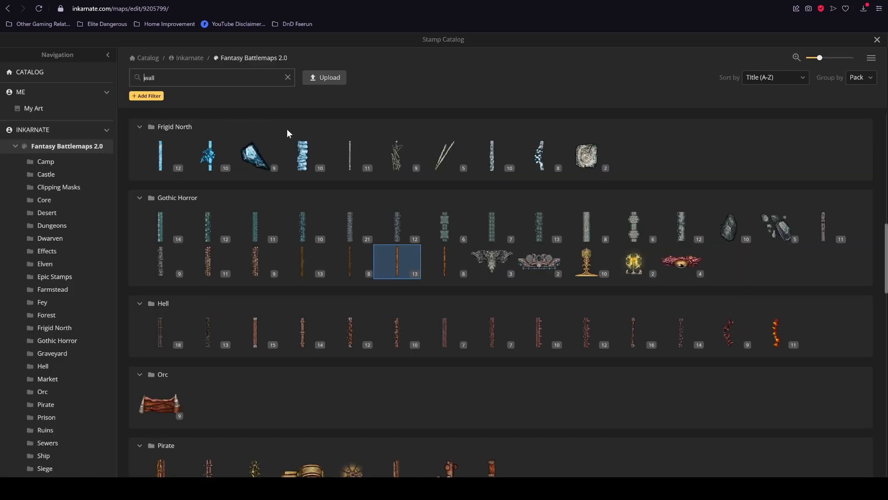
left_click(287, 77)
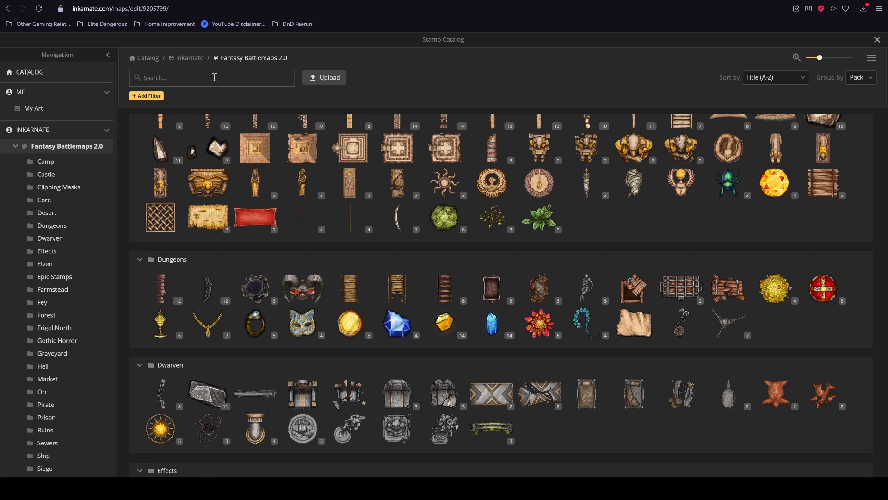
left_click(161, 442)
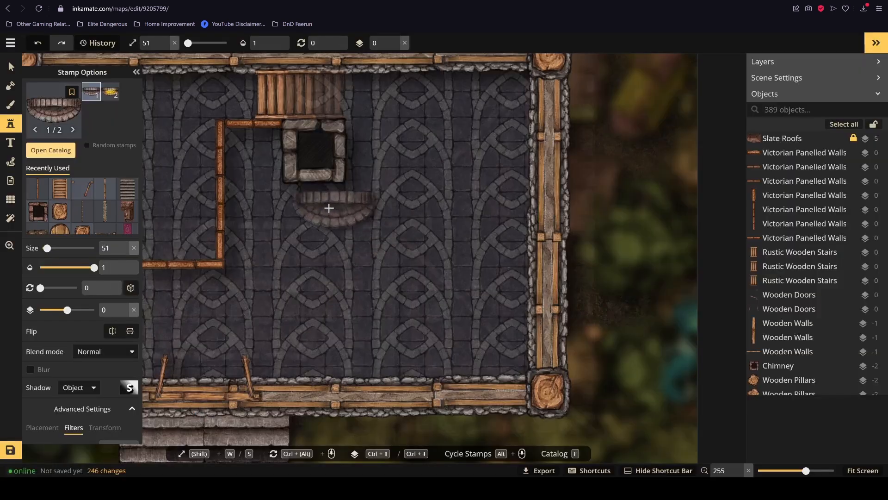
key("s")
key("s")
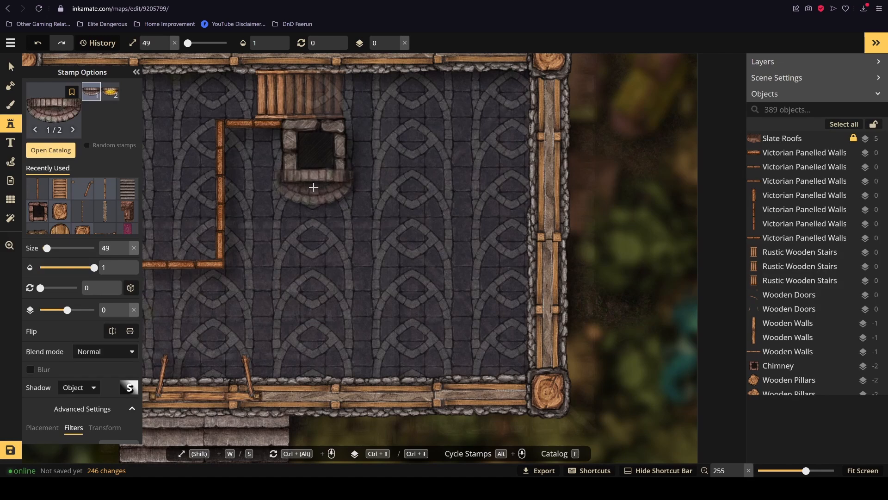
left_click(313, 187)
scroll(260, 323, "down", 2)
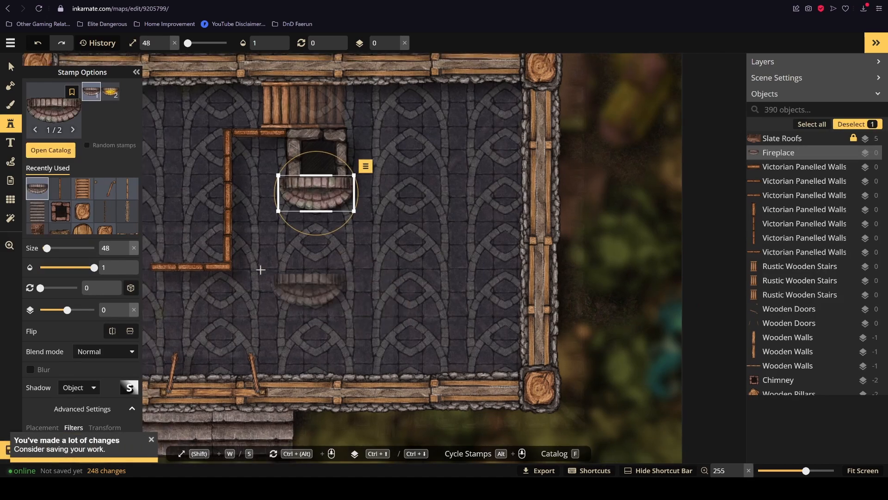
Step: Darken the unlit fireplace to a brightness of 61 and deselect it
scroll(83, 400, "down", 2)
left_click_drag(76, 413, 68, 413)
left_click(11, 67)
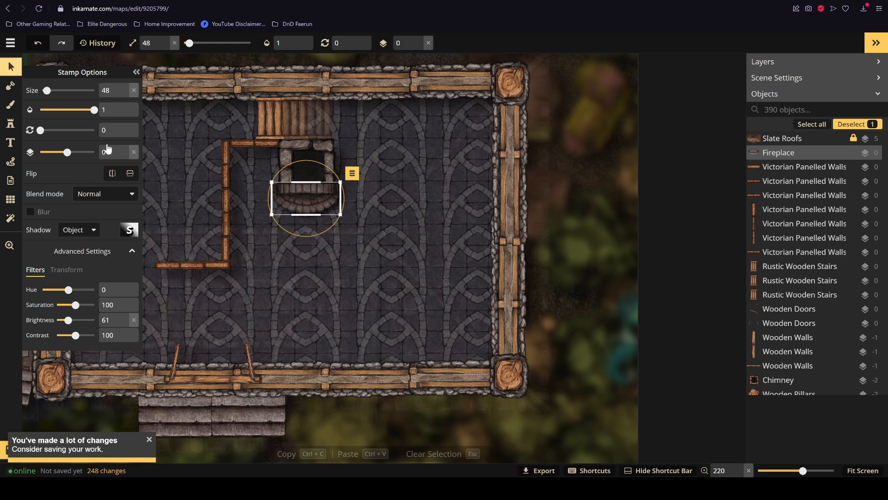
left_click(373, 291)
Step: Save the map
left_click_drag(338, 291, 496, 313)
scroll(406, 192, "down", 1)
left_click_drag(528, 255, 429, 264)
scroll(429, 263, "up", 2)
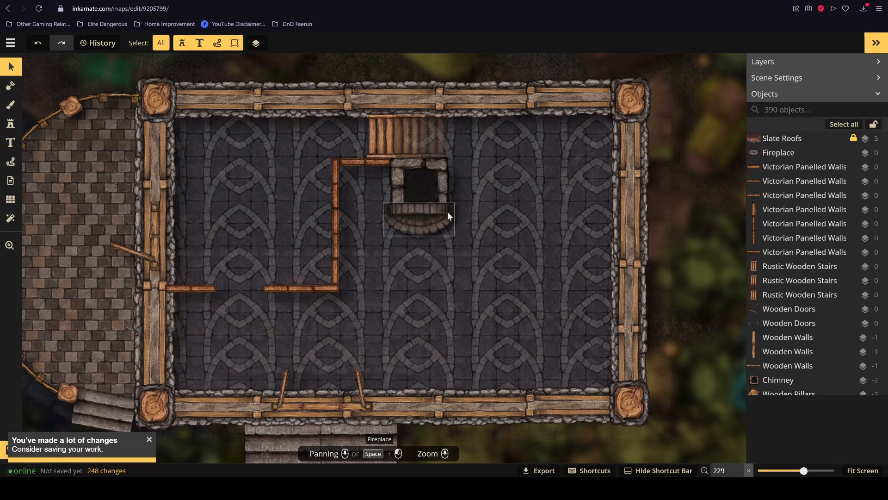
left_click_drag(465, 247, 461, 241)
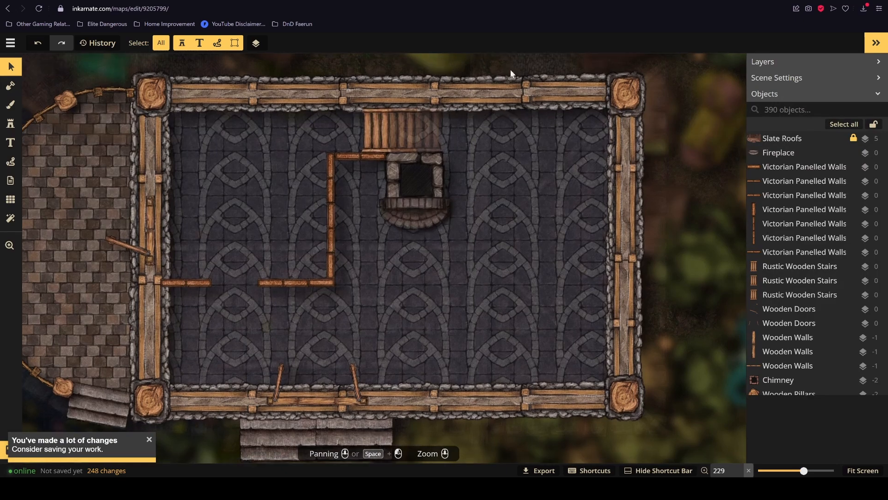
scroll(443, 309, "up", 1)
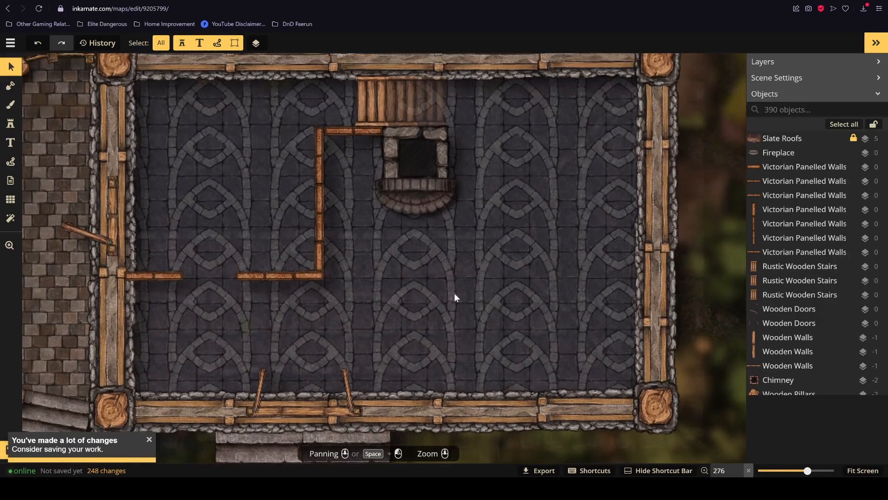
left_click_drag(454, 298, 378, 296)
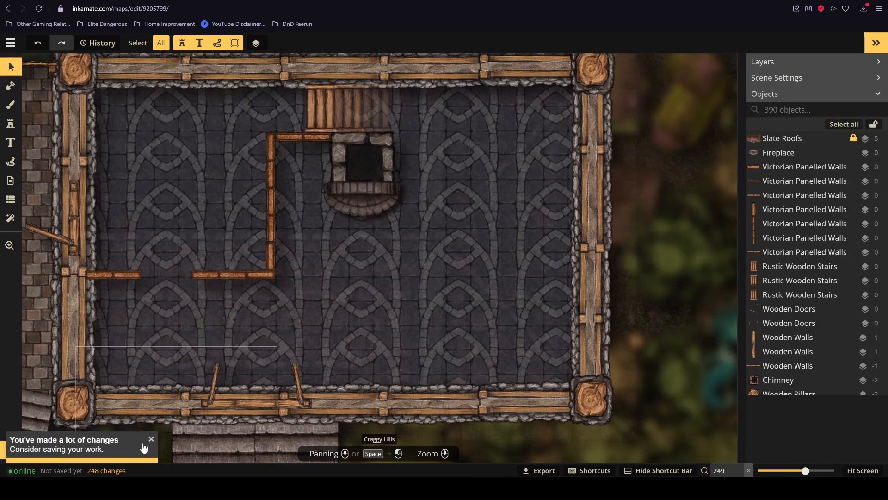
left_click(119, 455)
scroll(389, 201, "up", 3)
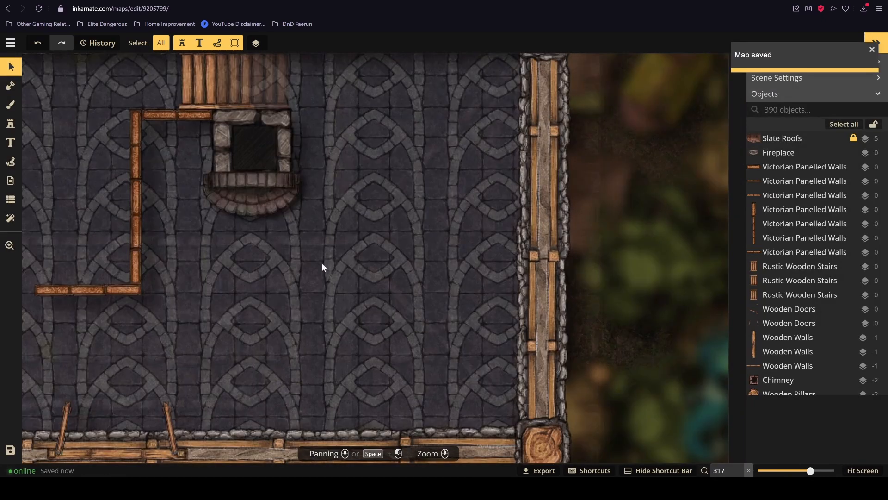
Step: Place the lit Fireplace variant at size 48 on the open floor below the chimney and set its brightness to 81
scroll(382, 314, "down", 3)
left_click(289, 222)
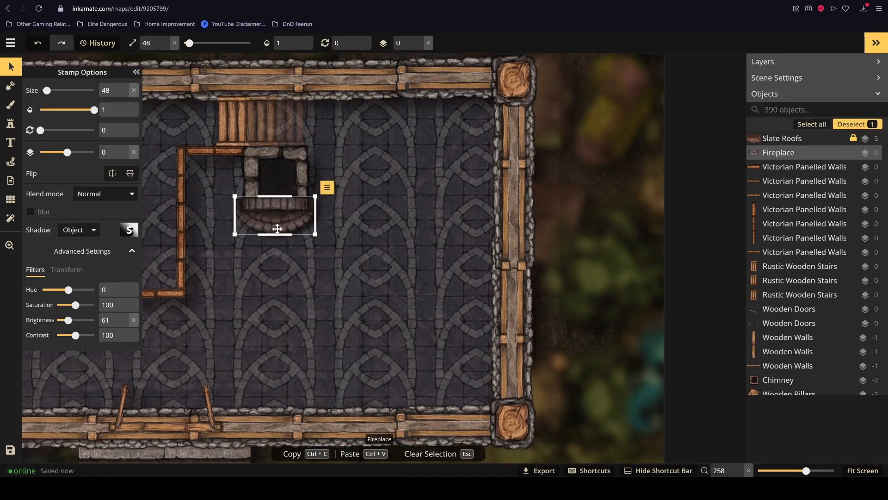
left_click(11, 124)
left_click(111, 92)
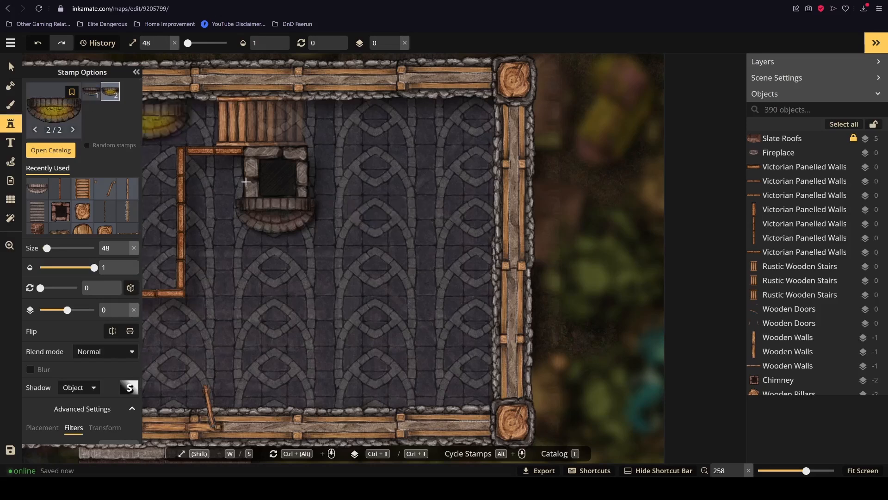
left_click(323, 266)
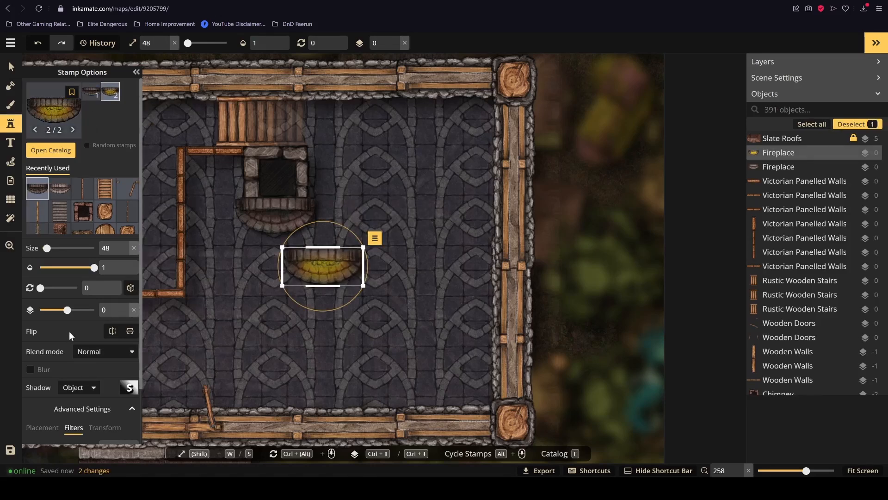
scroll(70, 335, "down", 2)
left_click_drag(69, 413, 74, 420)
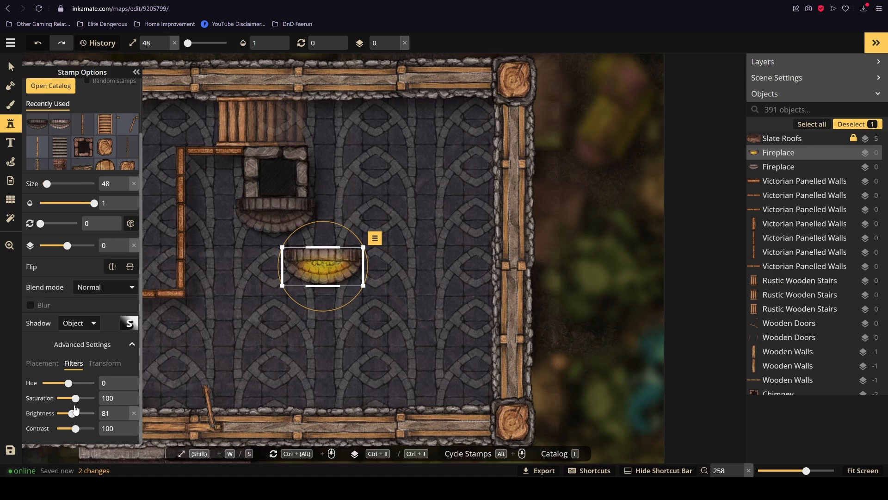
Step: Delete the unlit fireplace and move the lit one into its place against the chimney's lower side
left_click(11, 67)
left_click(250, 224)
key("Delete")
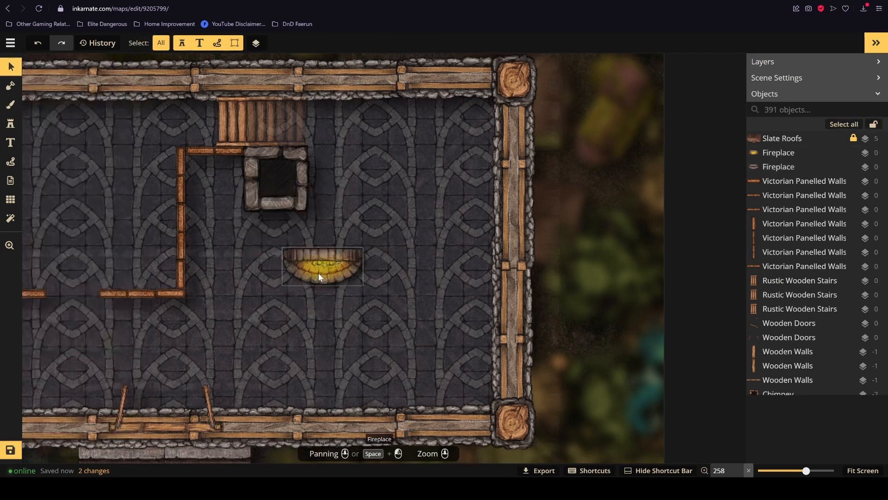
left_click_drag(318, 274, 269, 222)
left_click(380, 160)
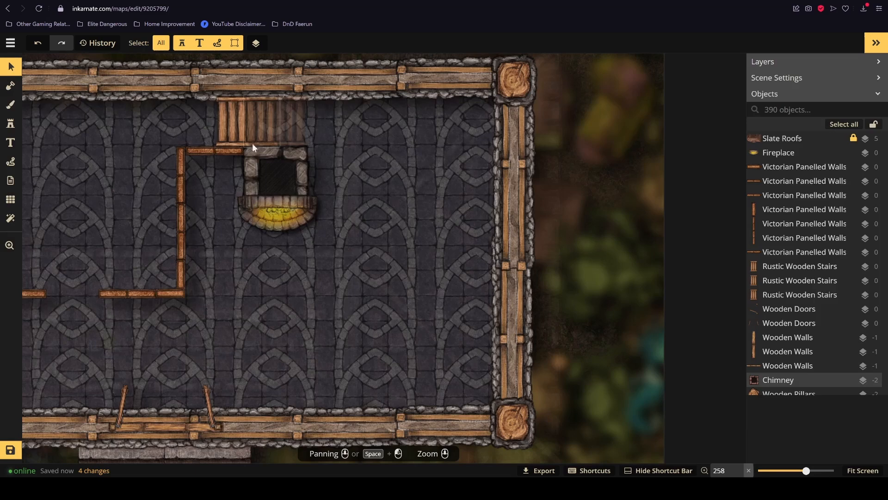
Step: Examine the floor plan against the tiled roof above, then the lit fireplace and the empty room around it
scroll(279, 185, "down", 8)
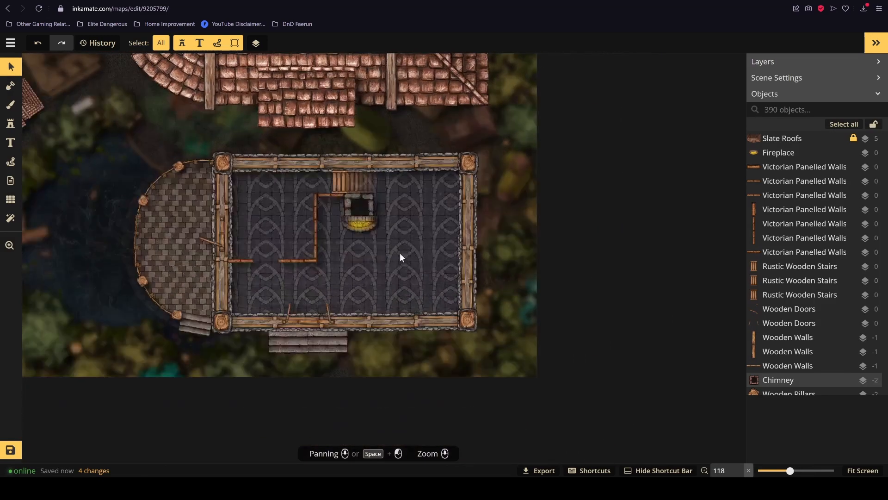
scroll(401, 255, "down", 1)
left_click_drag(409, 252, 423, 335)
scroll(423, 335, "down", 1)
left_click_drag(351, 212, 425, 255)
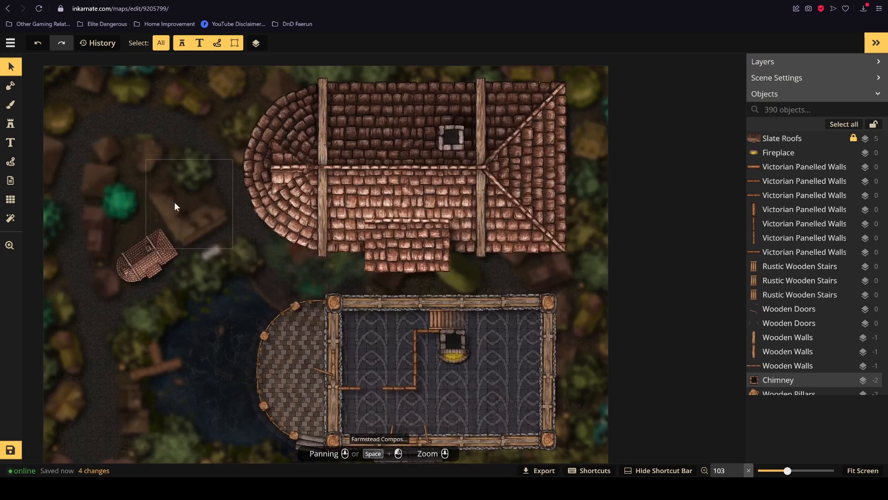
left_click_drag(491, 405, 406, 326)
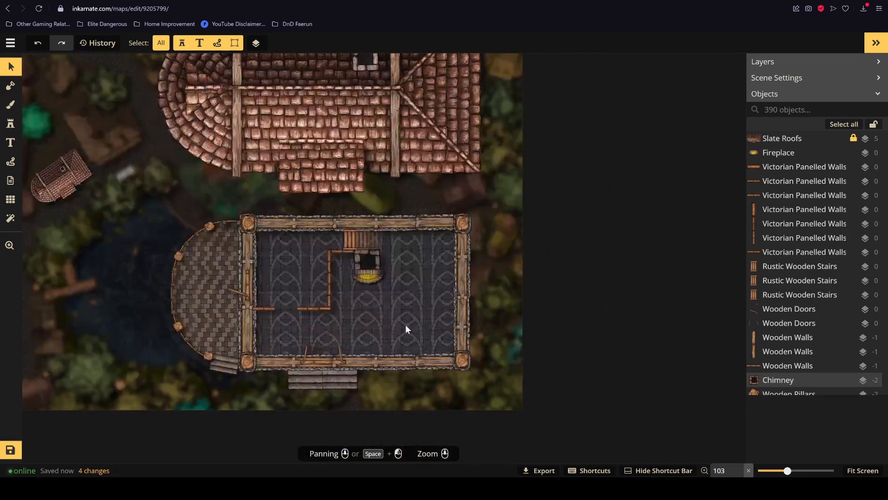
scroll(337, 326, "up", 6)
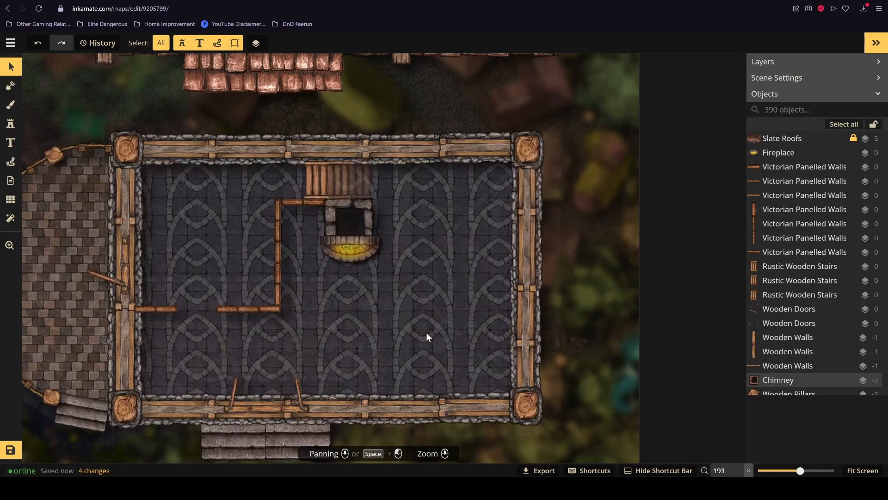
left_click_drag(426, 332, 426, 274)
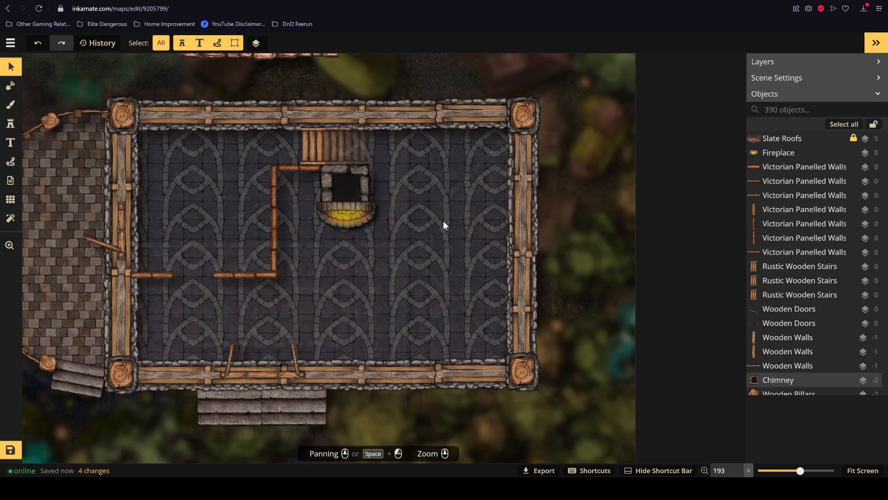
scroll(310, 259, "up", 3)
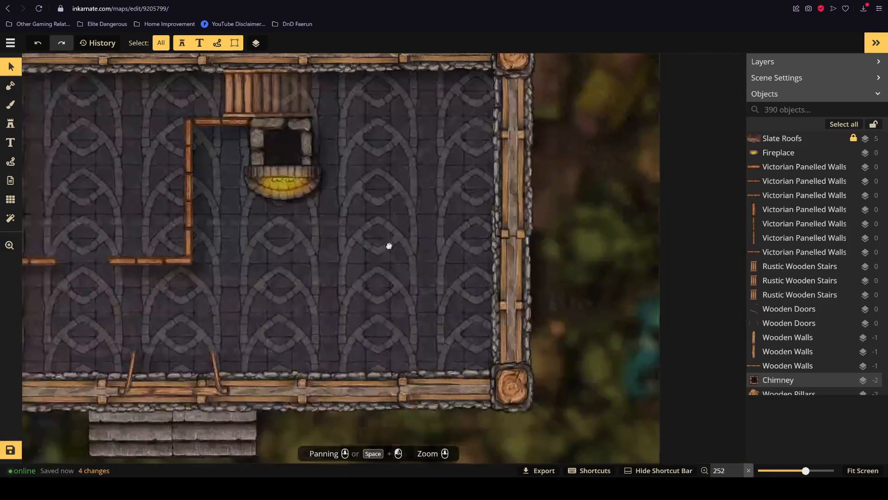
scroll(329, 270, "up", 3)
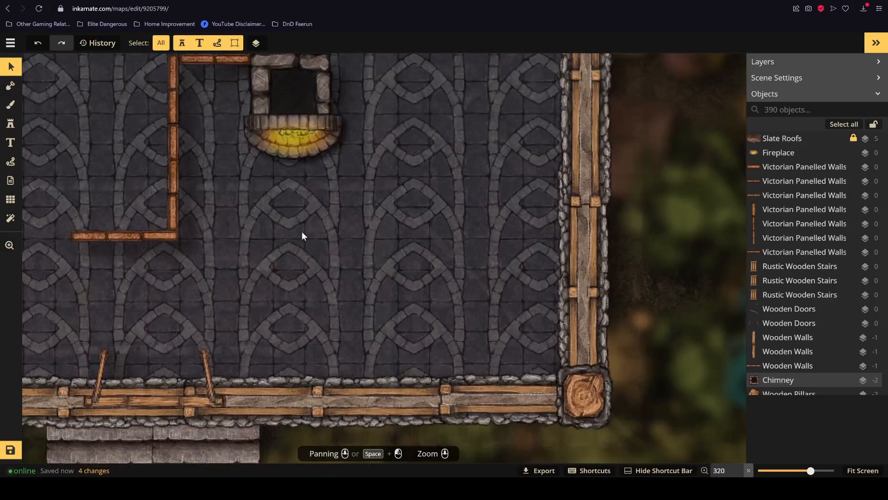
Step: Examine the floor plan's partition walls, entrances and outer walls, and the empty floor between the fireplace and the far wall
left_click_drag(159, 311, 216, 307)
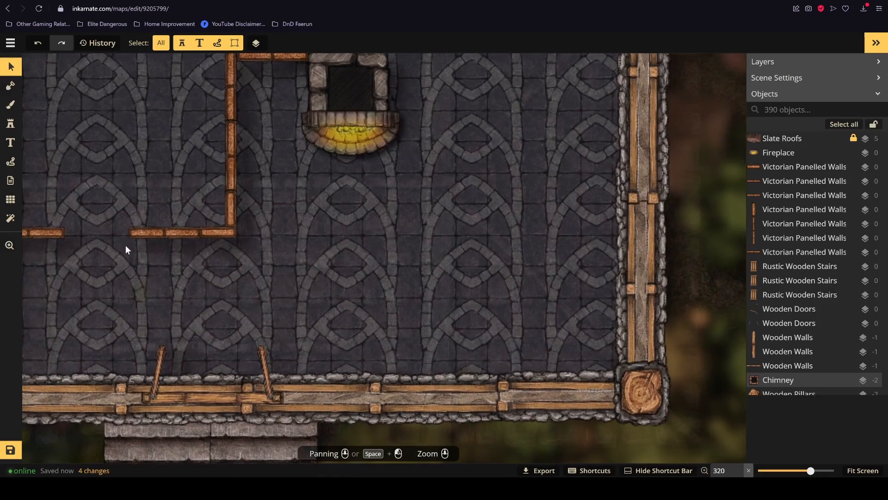
left_click_drag(437, 187, 420, 225)
scroll(313, 196, "down", 3)
scroll(406, 237, "up", 2)
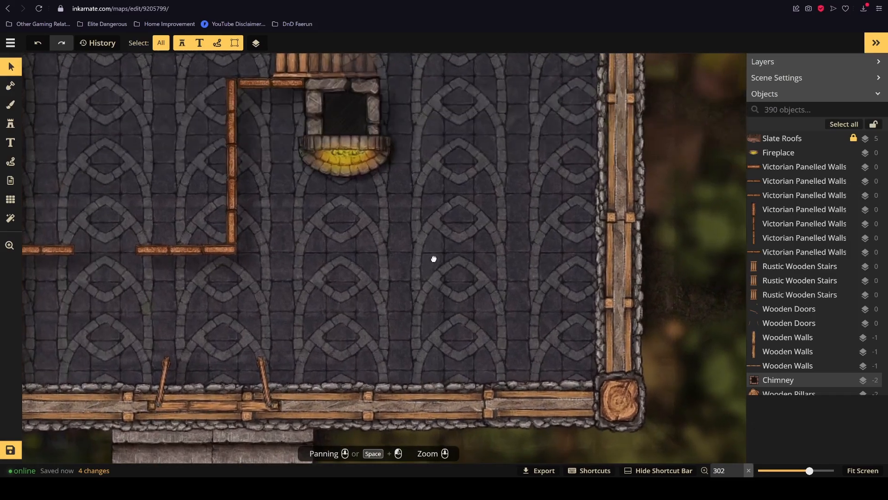
left_click_drag(432, 258, 634, 268)
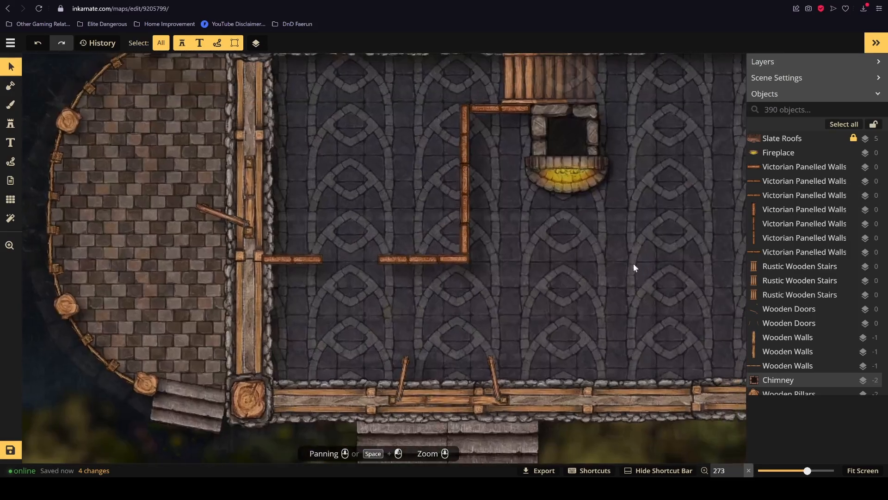
left_click_drag(480, 337, 280, 337)
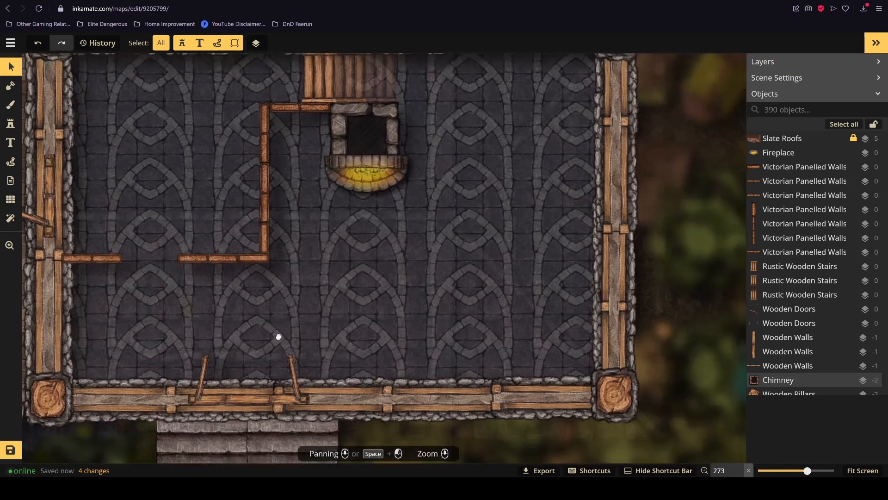
scroll(326, 325, "down", 8)
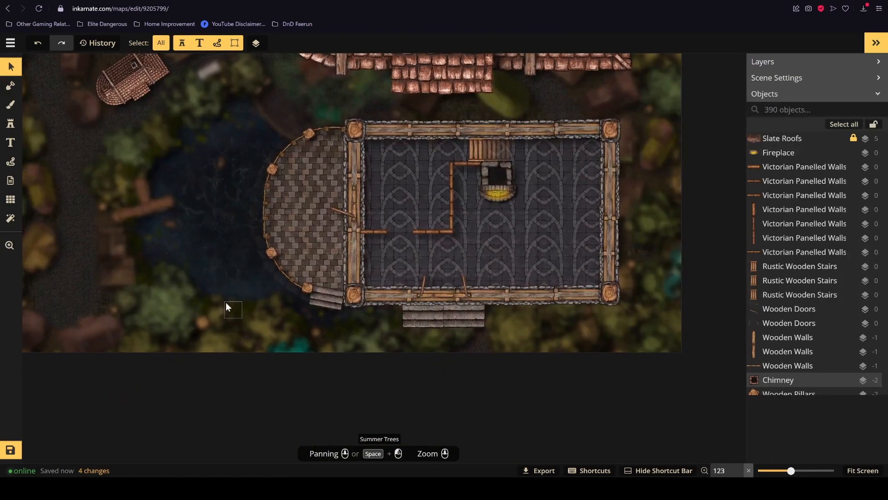
left_click_drag(225, 301, 221, 315)
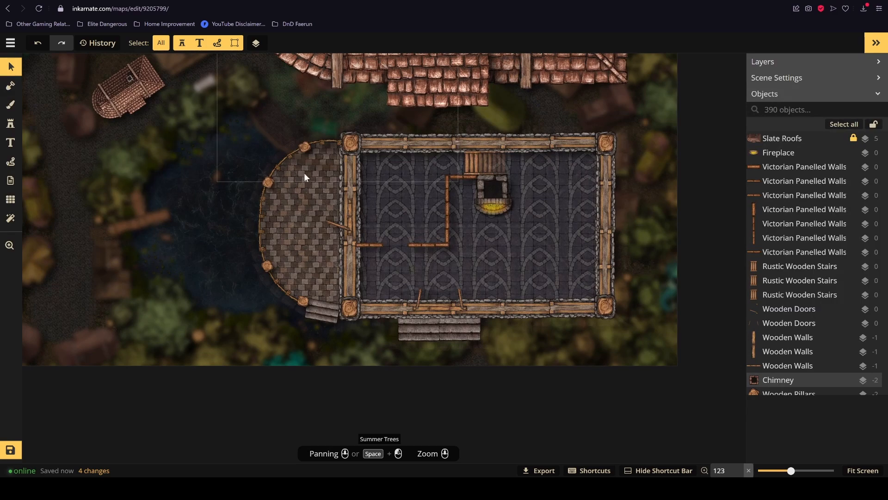
scroll(309, 299, "up", 6)
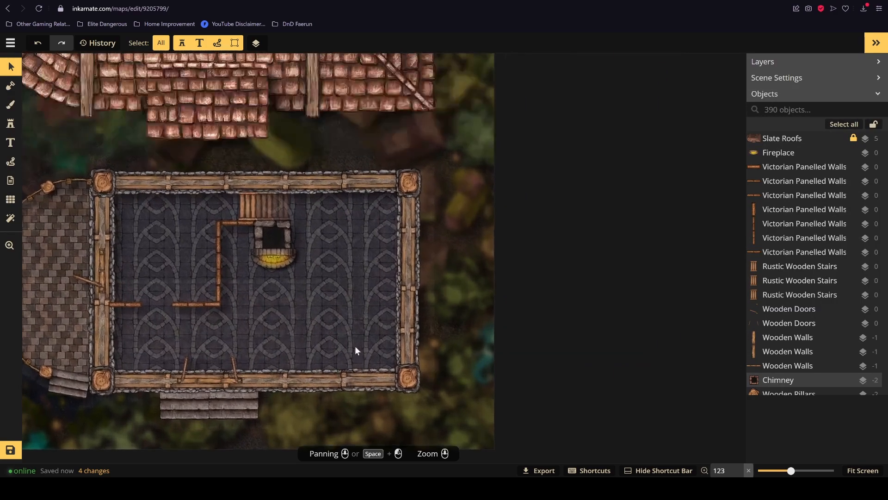
scroll(370, 318, "up", 2)
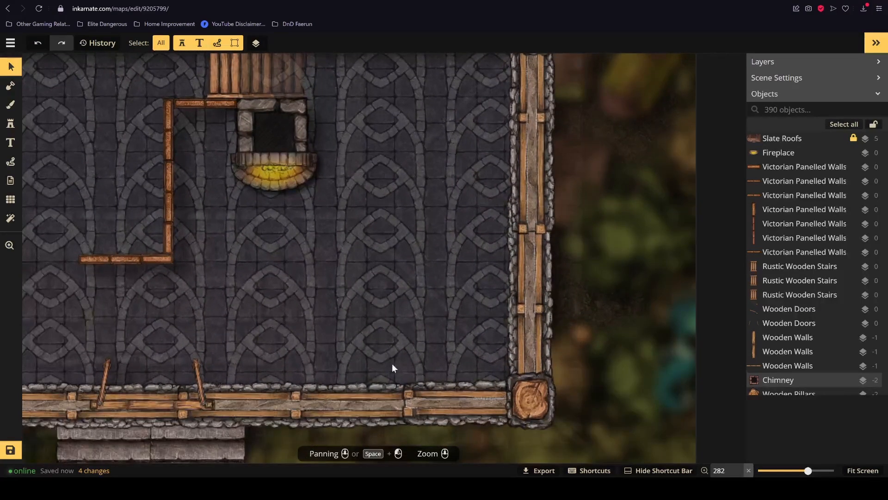
scroll(418, 348, "down", 3)
scroll(461, 334, "up", 4)
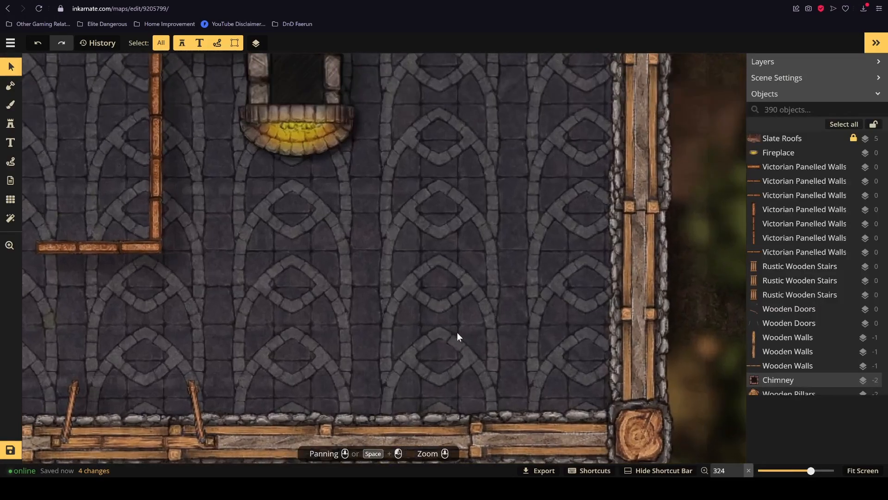
scroll(477, 245, "down", 1)
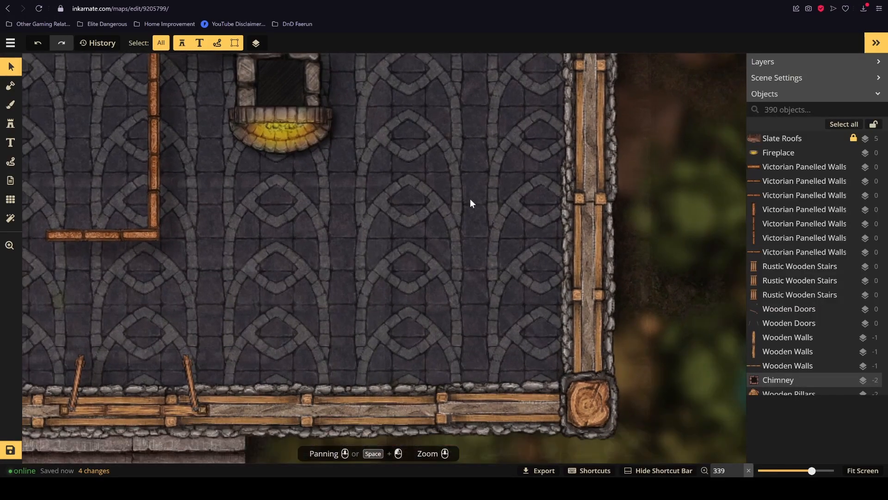
left_click(15, 125)
left_click_drag(247, 201, 276, 236)
left_click(13, 67)
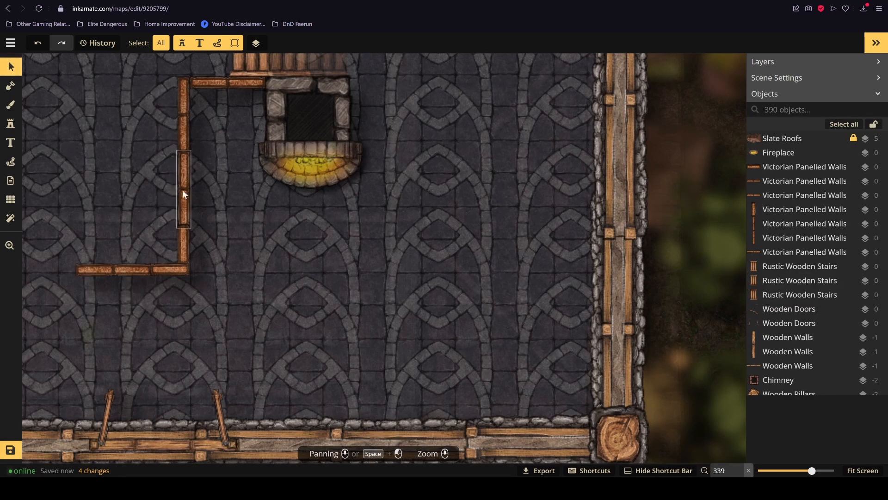
left_click(170, 270)
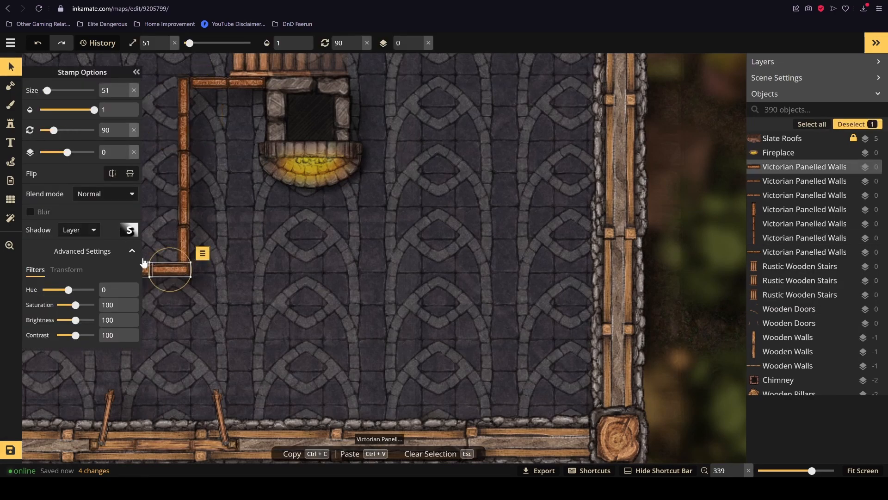
left_click(188, 220)
Step: Search the stamp catalog for "stone" and choose the grey Stone Walls stamp for placement
left_click(10, 125)
left_click_drag(231, 143, 334, 161)
scroll(334, 161, "down", 1)
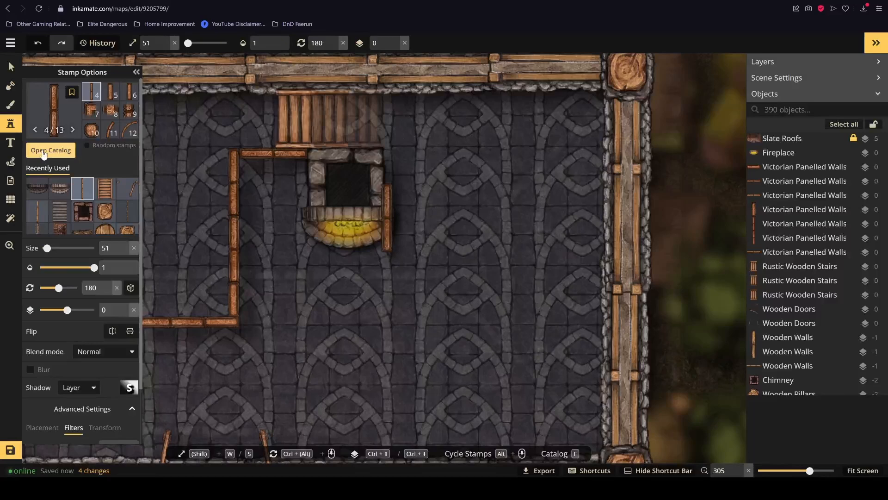
left_click(51, 150)
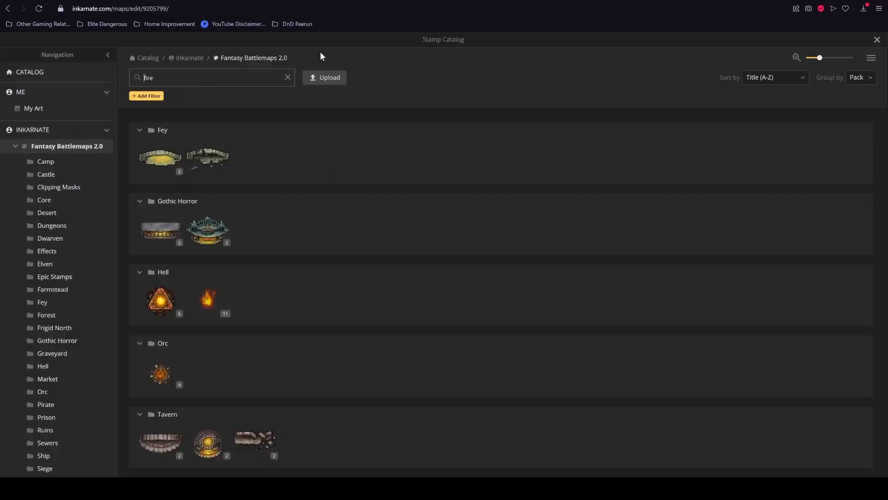
left_click(288, 78)
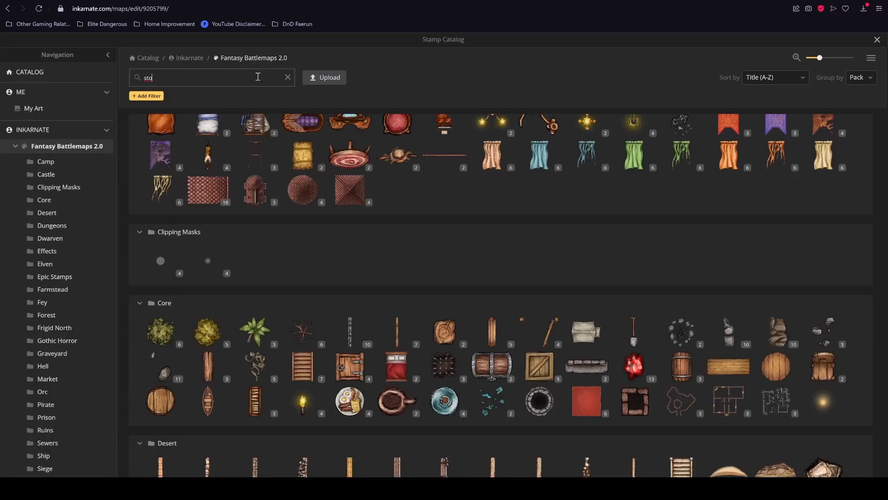
type("stone")
scroll(326, 234, "down", 7)
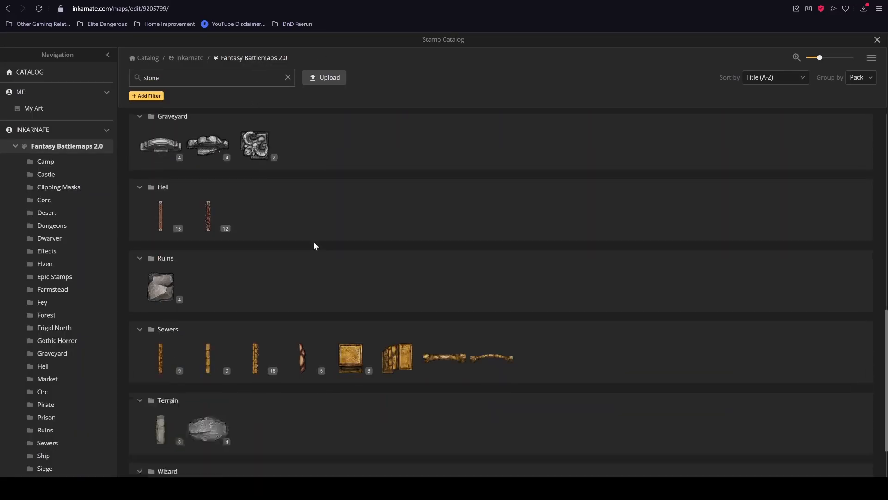
scroll(331, 235, "up", 5)
left_click(168, 224)
scroll(389, 246, "up", 2)
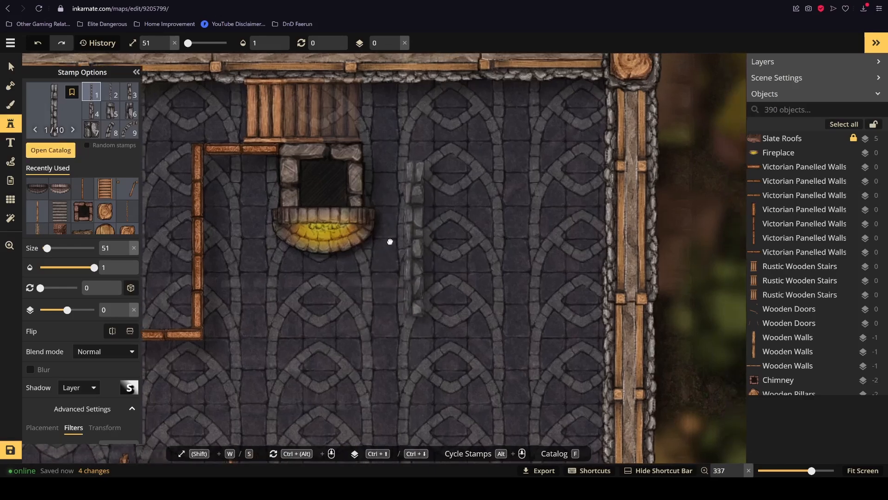
Step: Place the short third Stone Walls variant at size 57, rotated 270°, against the chimney's right side just above the fireplace
left_click_drag(403, 198, 332, 274)
key("w")
key("w")
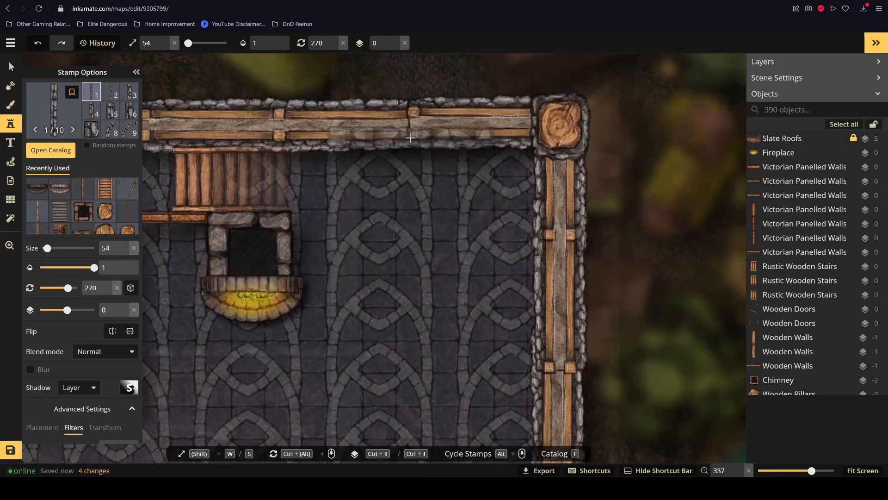
left_click_drag(388, 268, 368, 259)
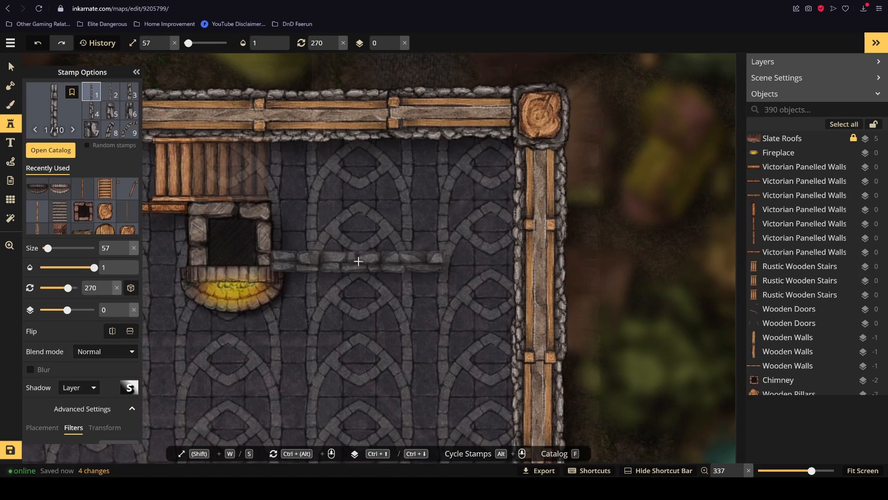
left_click(128, 95)
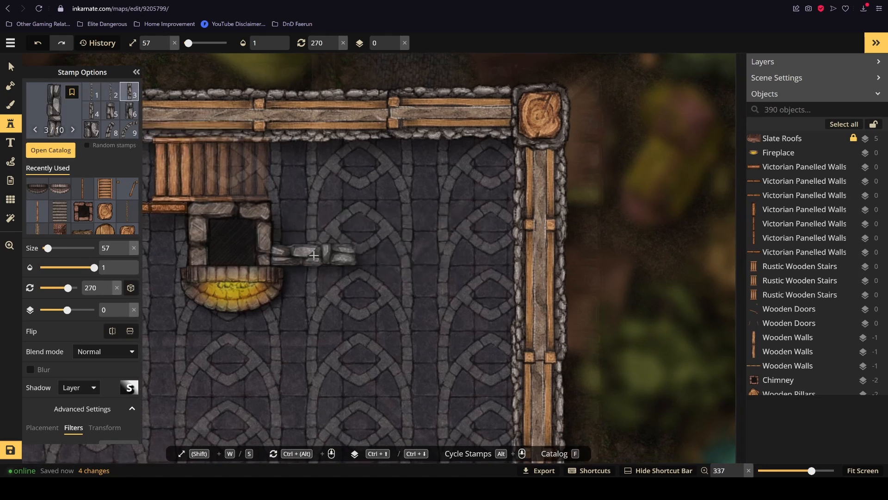
left_click(314, 255)
left_click_drag(432, 276, 382, 278)
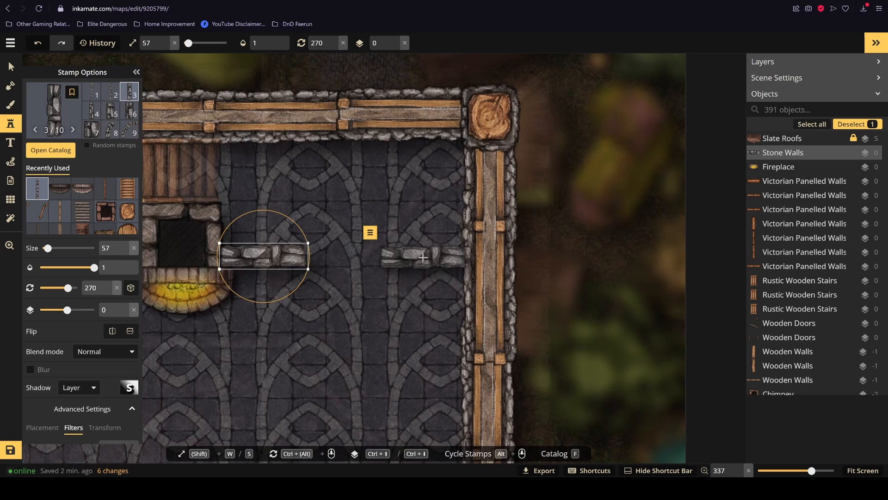
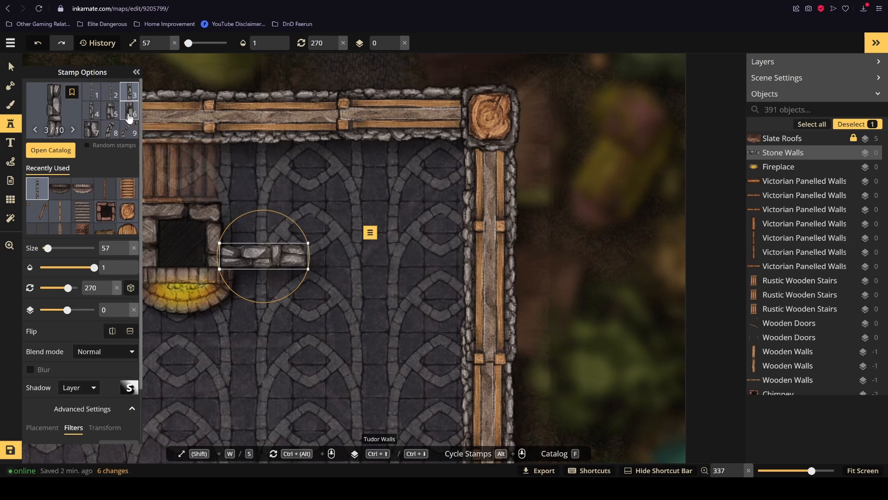
Step: Place a matching short Stone Walls piece against the right outer wall, and cap both facing wall ends with variant 7, leaving a doorway gap
left_click(432, 256)
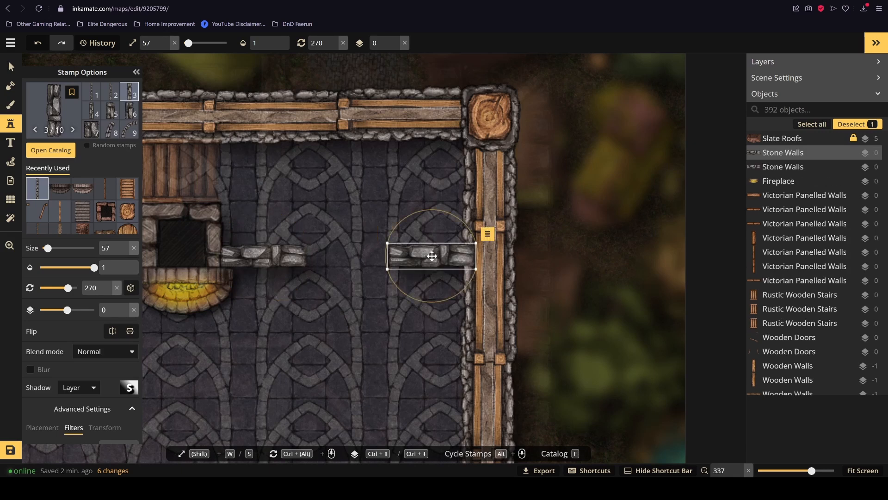
left_click(91, 129)
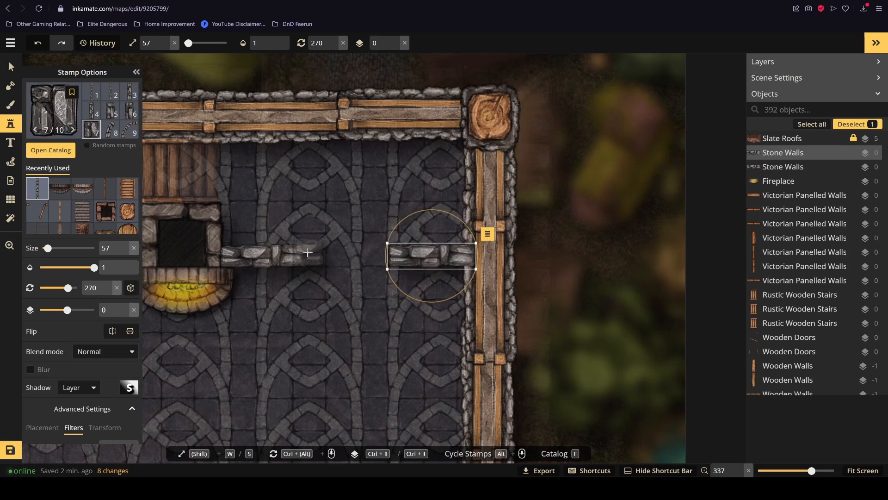
left_click(304, 254)
left_click(382, 299)
left_click_drag(384, 297, 384, 257)
scroll(388, 255, "down", 6)
scroll(384, 257, "down", 4)
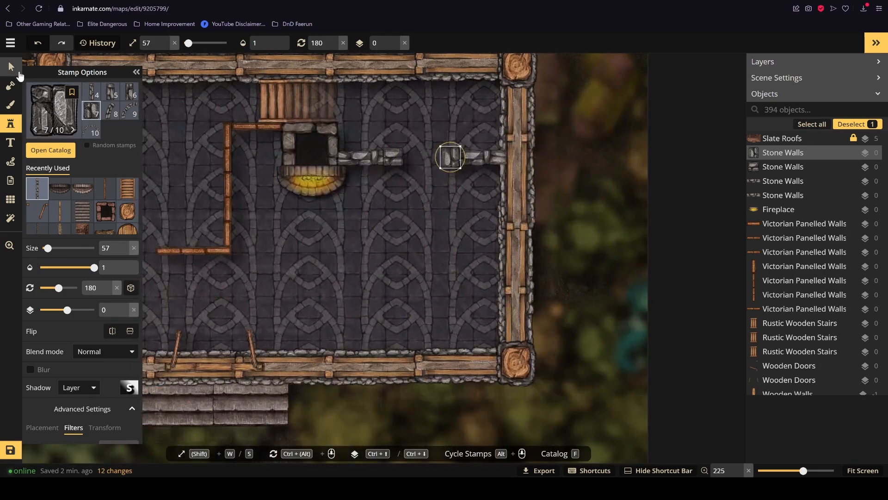
Step: Examine the stone partition with its doorway gap and the empty floor between the fireplace and the lower outer wall
left_click(19, 72)
left_click_drag(436, 270, 402, 326)
left_click(356, 163)
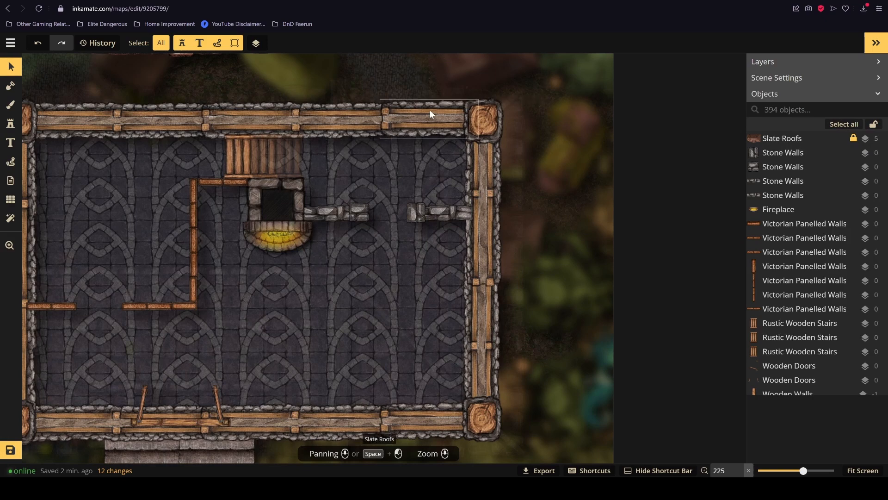
scroll(420, 275, "up", 2)
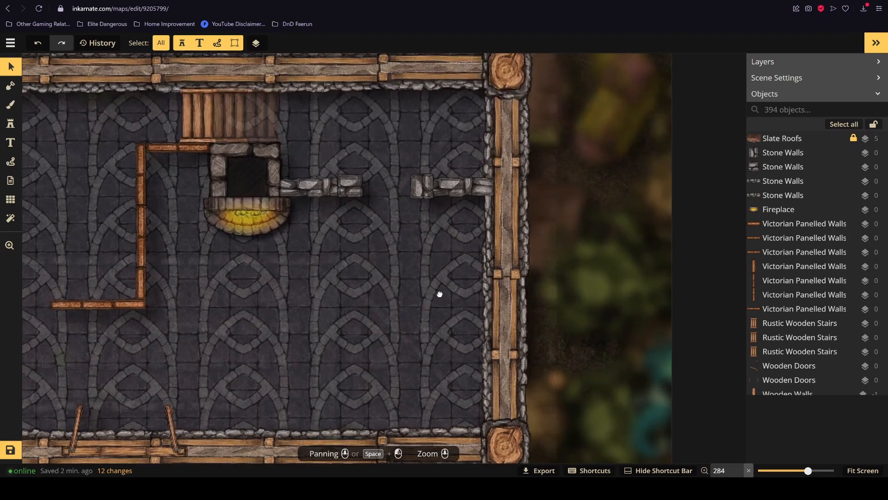
left_click_drag(399, 281, 406, 286)
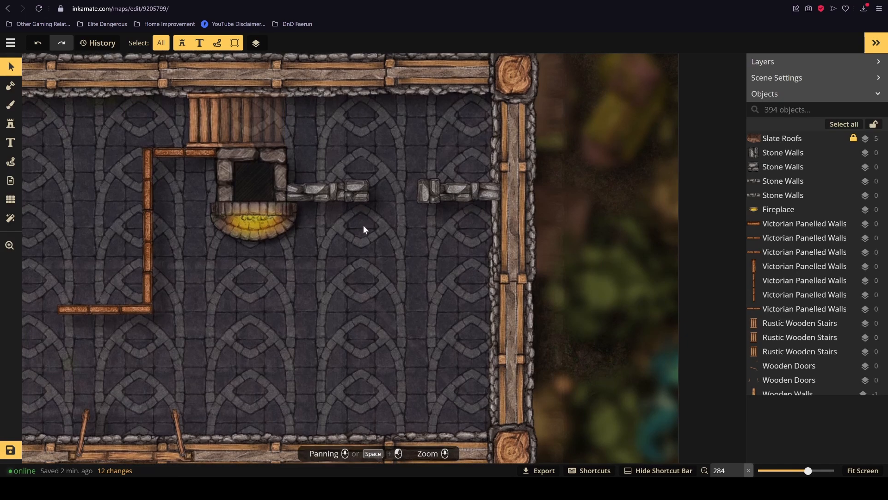
left_click_drag(341, 336, 288, 255)
scroll(288, 256, "down", 1)
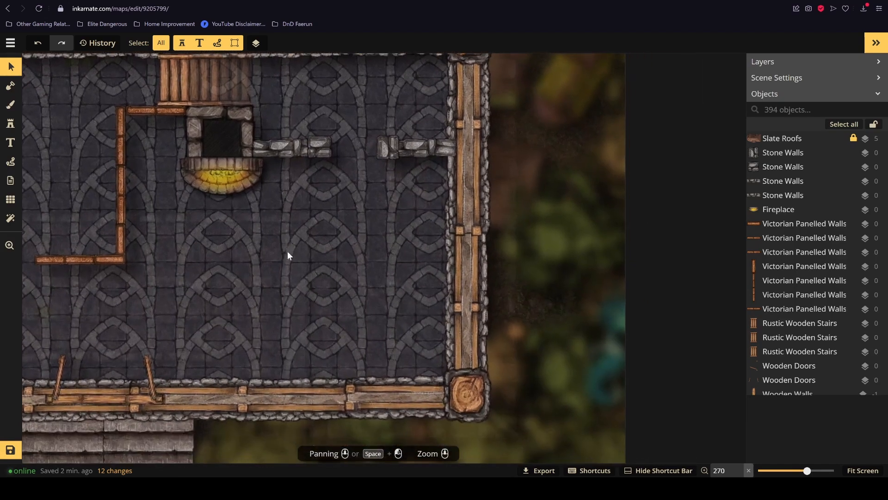
left_click_drag(276, 217, 367, 236)
left_click_drag(280, 253, 248, 237)
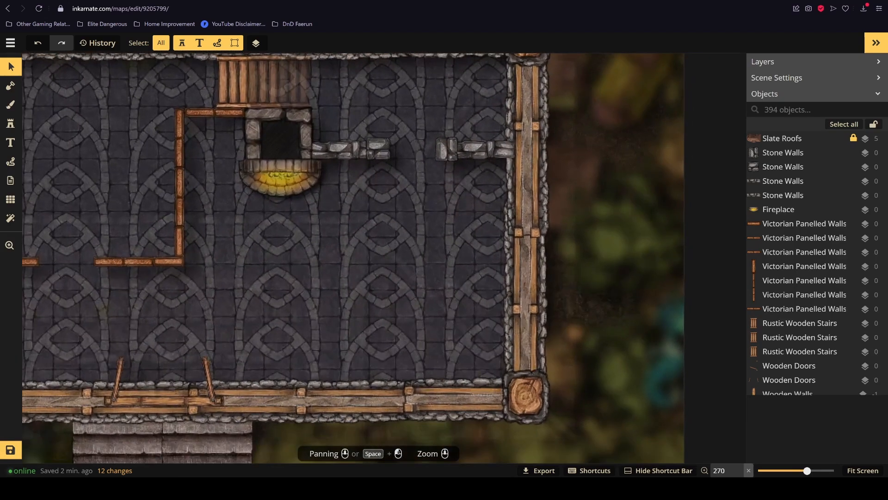
Step: Search the stamp catalog for "bar" and choose the Tavern pack's Bar Table stamp for placement
left_click(10, 124)
scroll(412, 236, "down", 2)
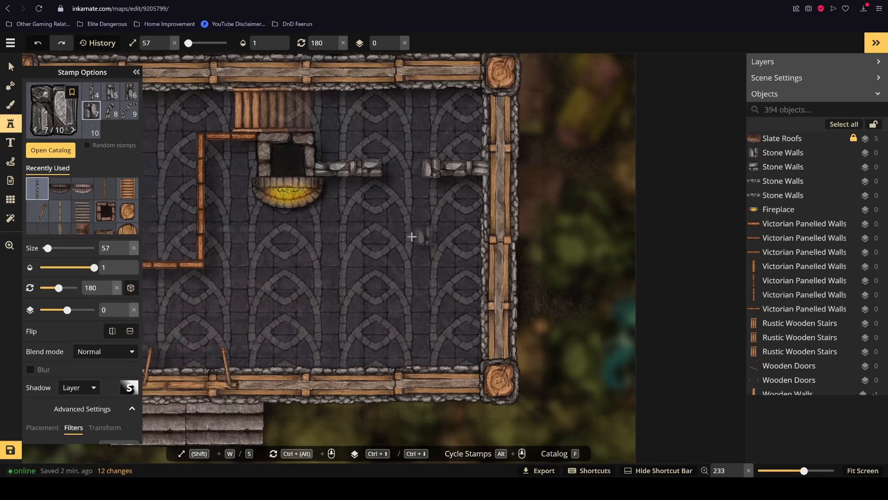
left_click(51, 149)
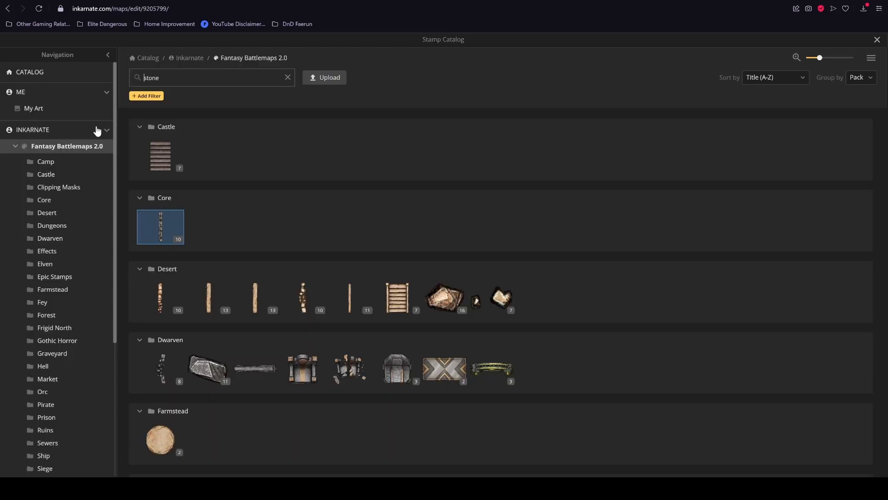
left_click(287, 78)
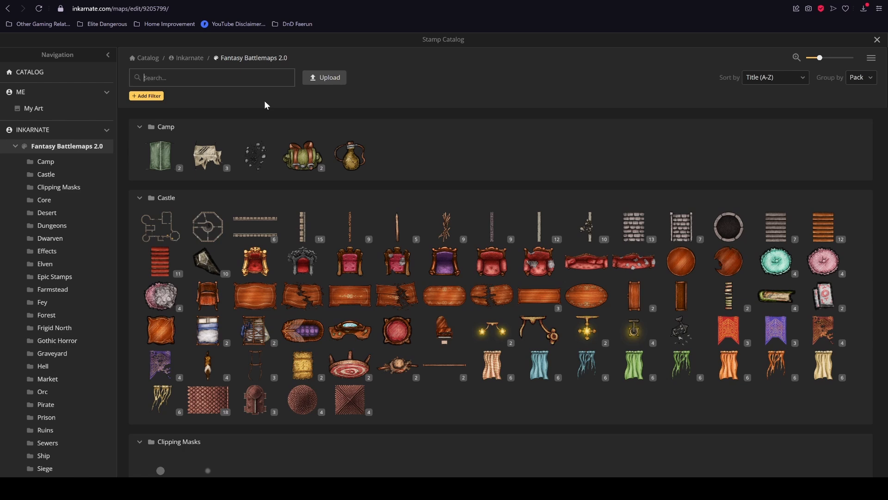
key("Escape")
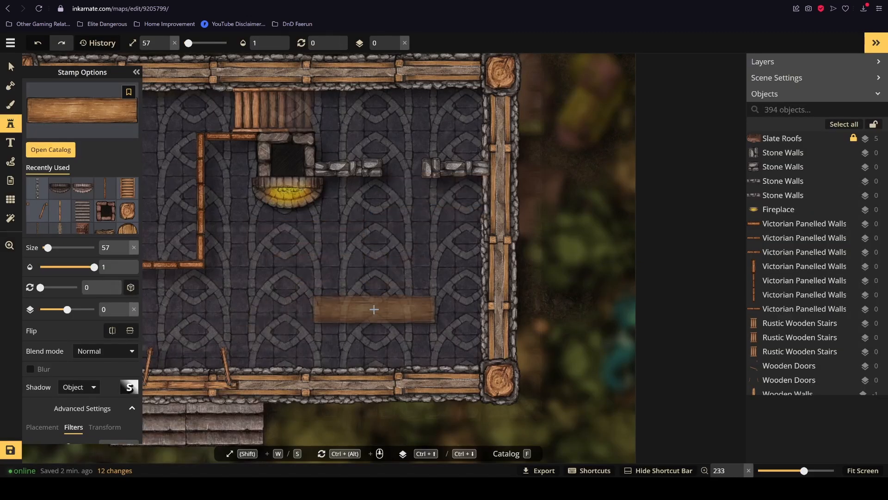
left_click(70, 139)
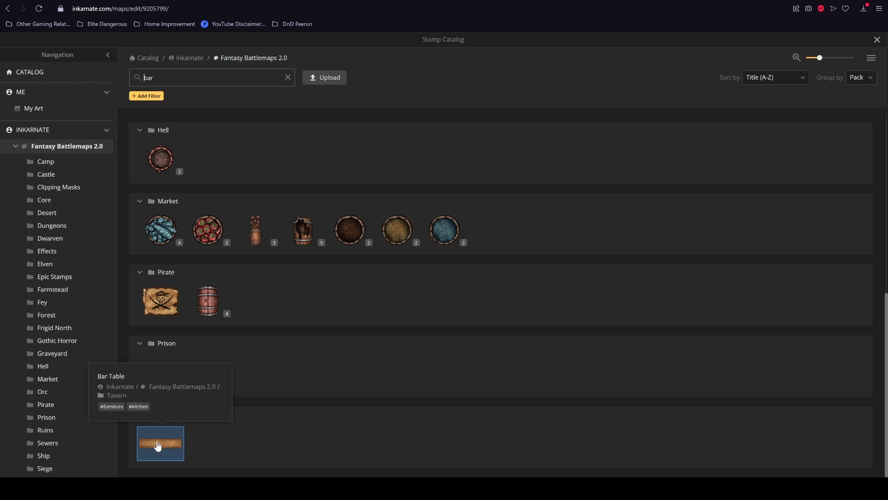
left_click(178, 442)
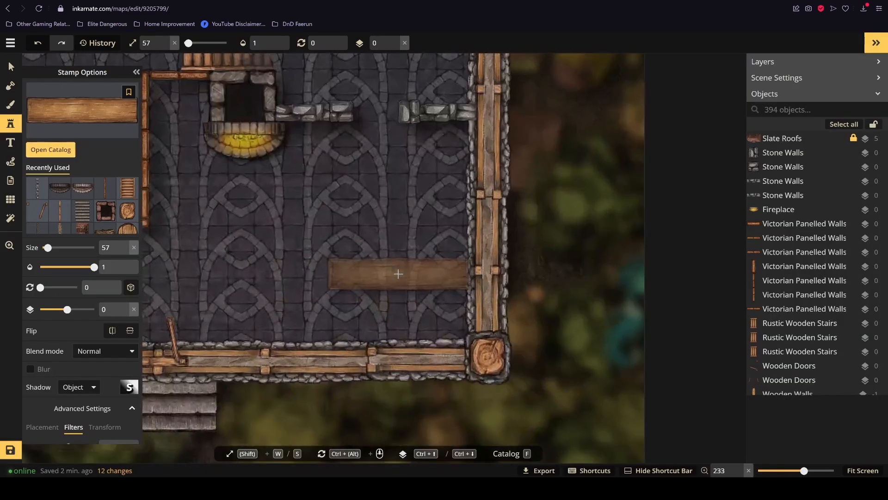
Step: Place the Bar Table horizontally at size 50 against the right outer wall below the stone partition, and set its brightness to 63
left_click_drag(348, 251, 371, 280)
key("s")
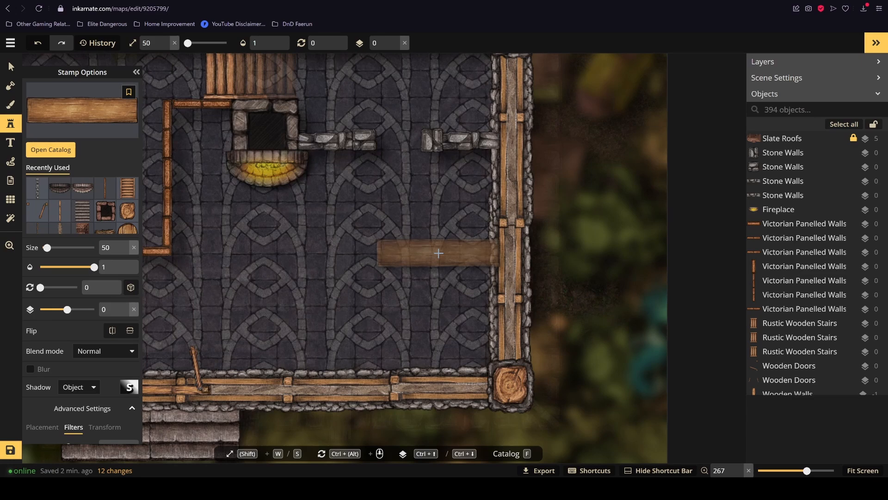
left_click(439, 253)
scroll(74, 420, "down", 2)
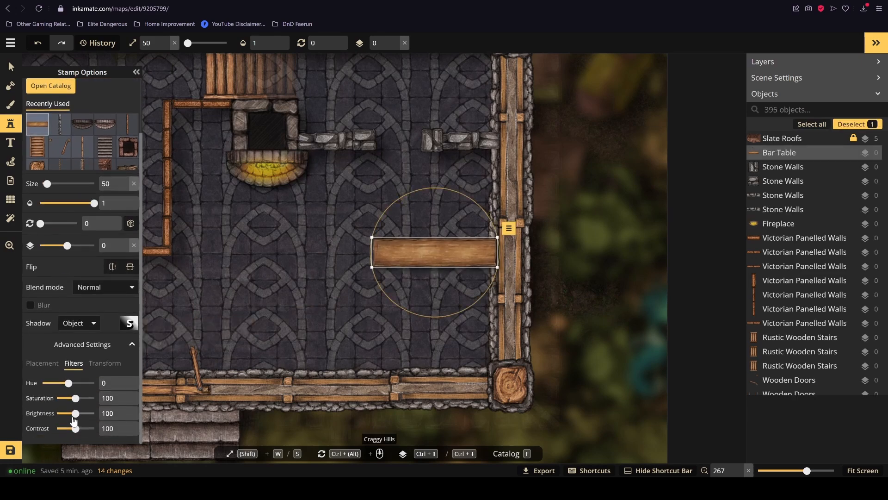
left_click_drag(73, 416, 67, 416)
scroll(347, 275, "up", 1)
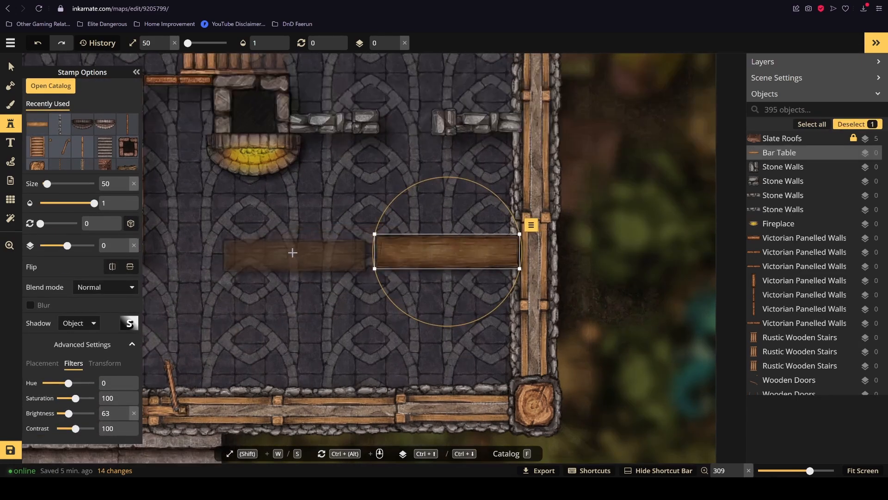
Step: Shift the bar table slightly down and align a duplicate end to end on its left side to form a long counter
left_click(11, 66)
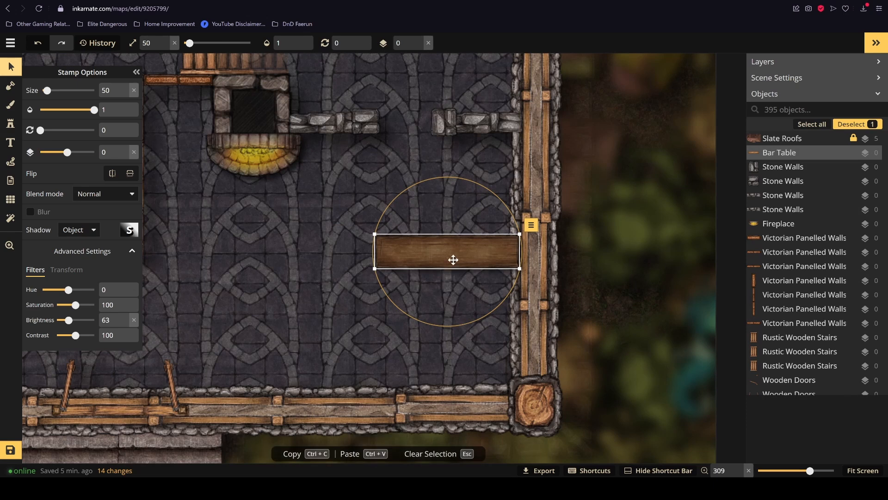
left_click_drag(453, 260, 454, 268)
key("ctrl+c")
key("ctrl+v")
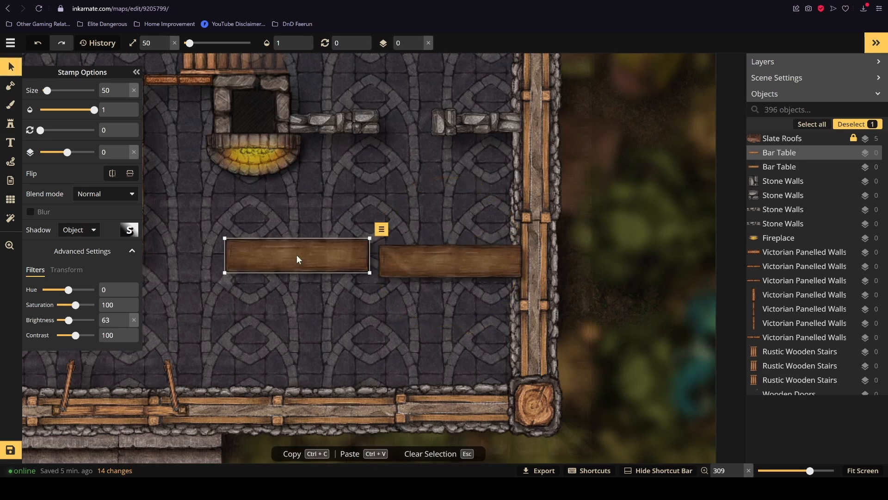
left_click_drag(297, 258, 310, 261)
left_click(218, 256)
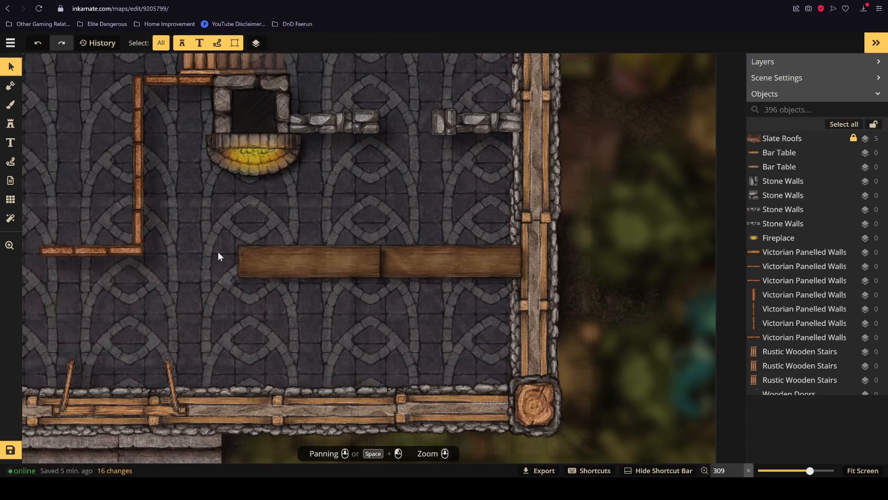
left_click(350, 272)
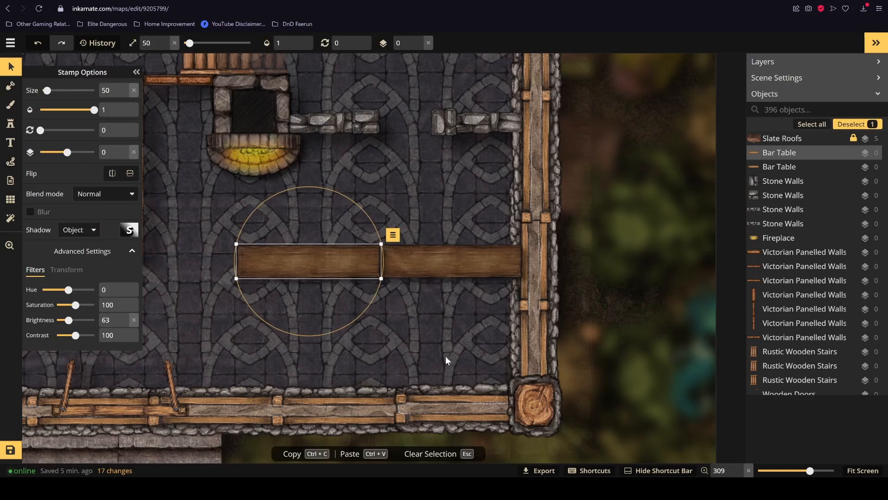
left_click(399, 310)
Step: Set the shadow of both bar tables to None
scroll(372, 331, "down", 3)
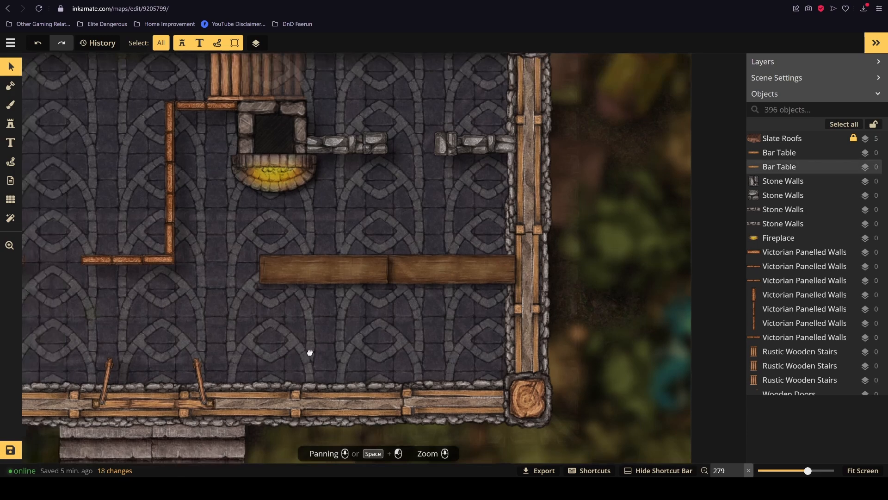
left_click_drag(310, 352, 354, 389)
left_click(382, 306)
left_click(78, 230)
left_click(77, 243)
left_click(365, 344)
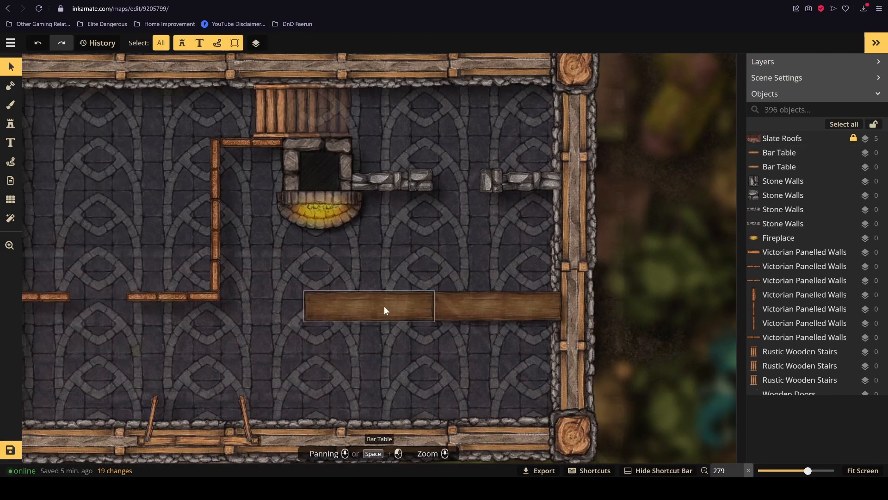
left_click(385, 307)
left_click(472, 306)
left_click(79, 230)
left_click(79, 243)
left_click(408, 393)
scroll(460, 312, "up", 4)
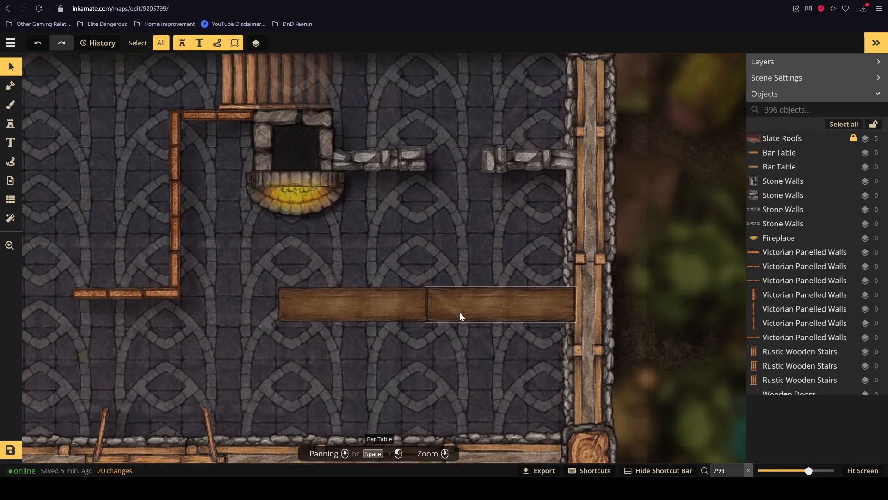
left_click(460, 312)
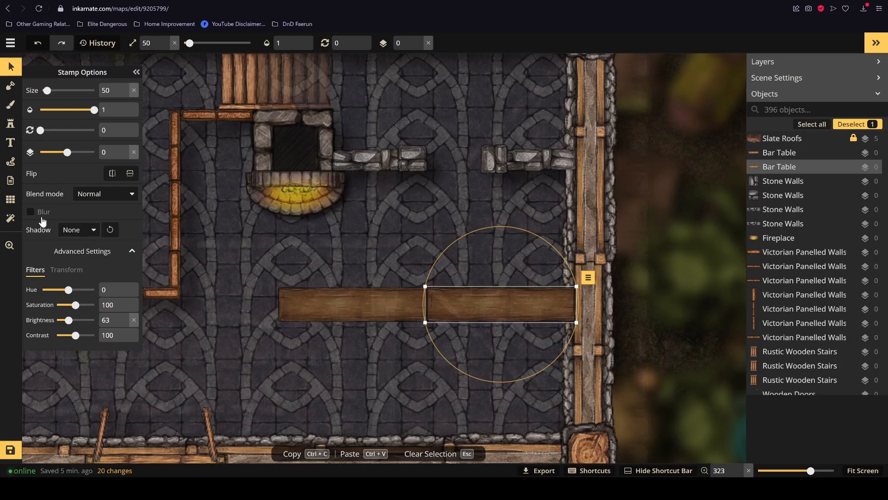
left_click(409, 352)
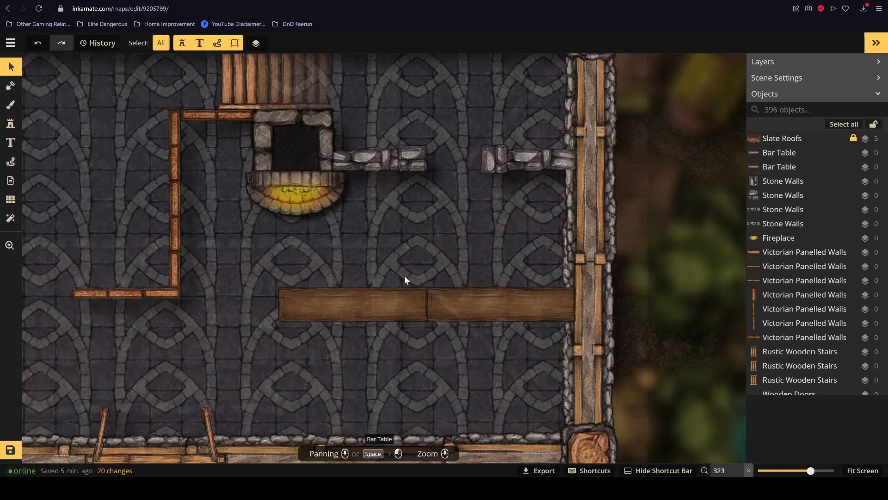
Step: Fine-tune the left bar table's position so its end meets the neighbouring table
scroll(439, 432, "down", 3)
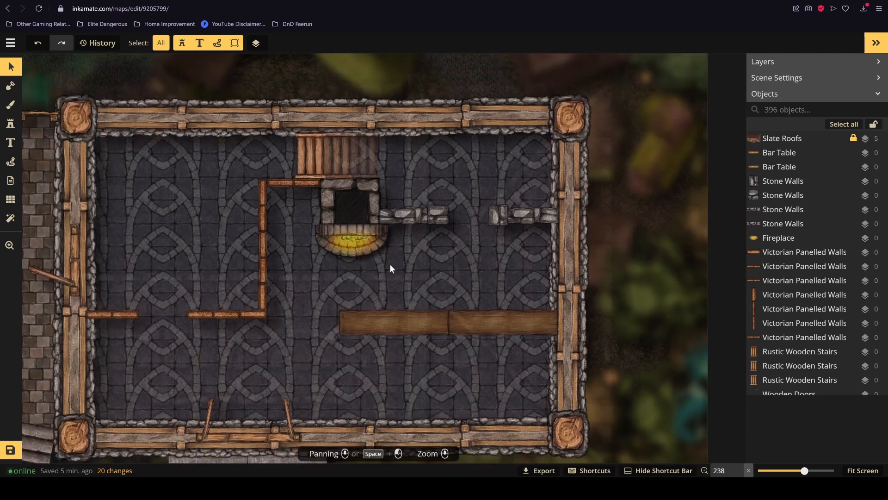
left_click_drag(390, 264, 348, 241)
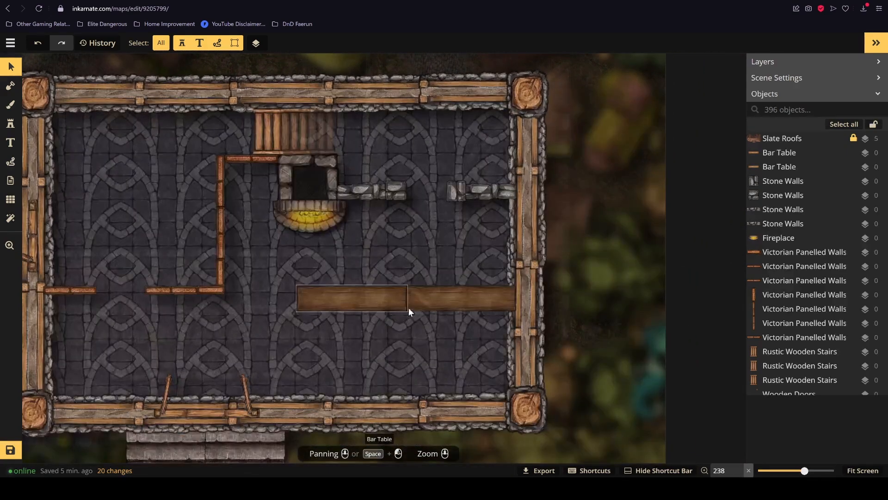
scroll(366, 333, "up", 3)
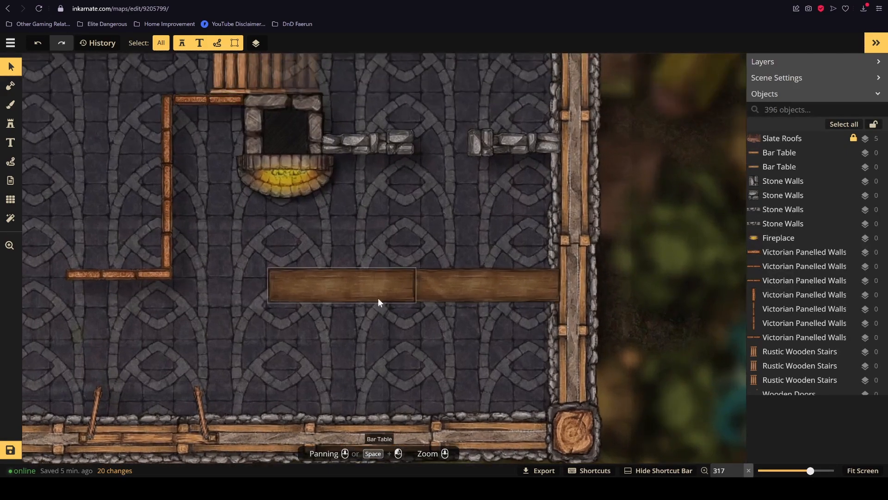
left_click(392, 289)
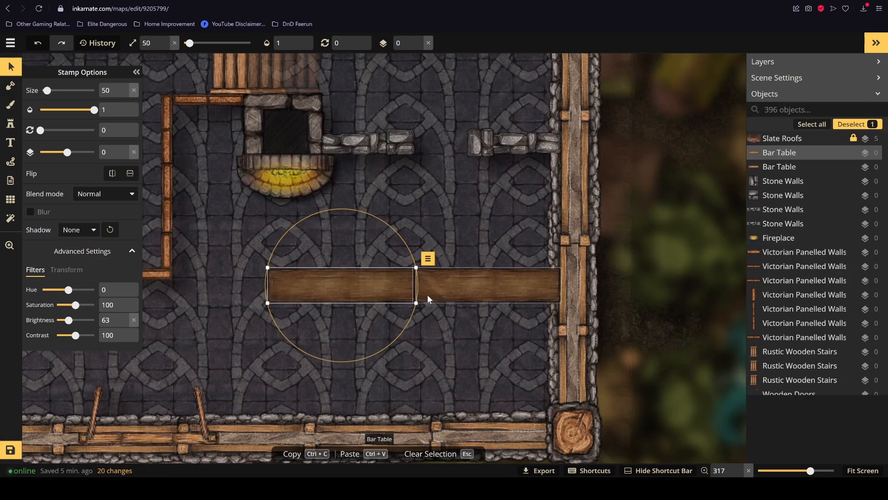
left_click(479, 337)
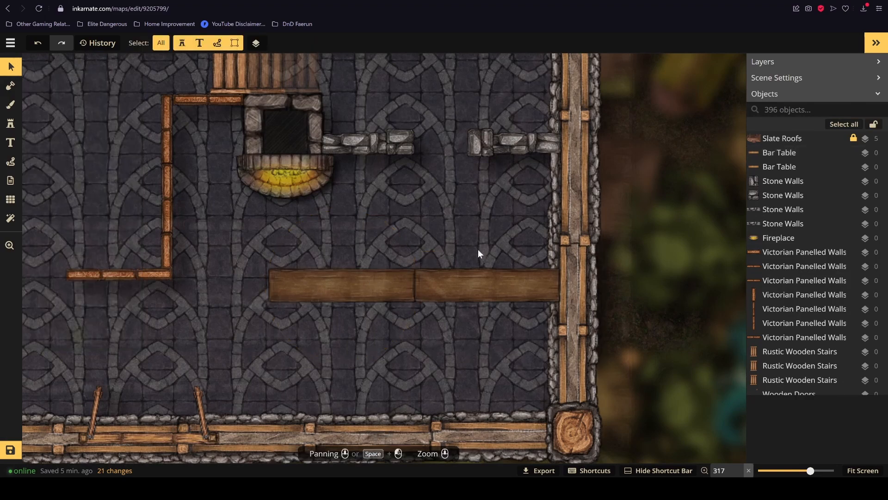
scroll(491, 281, "up", 1)
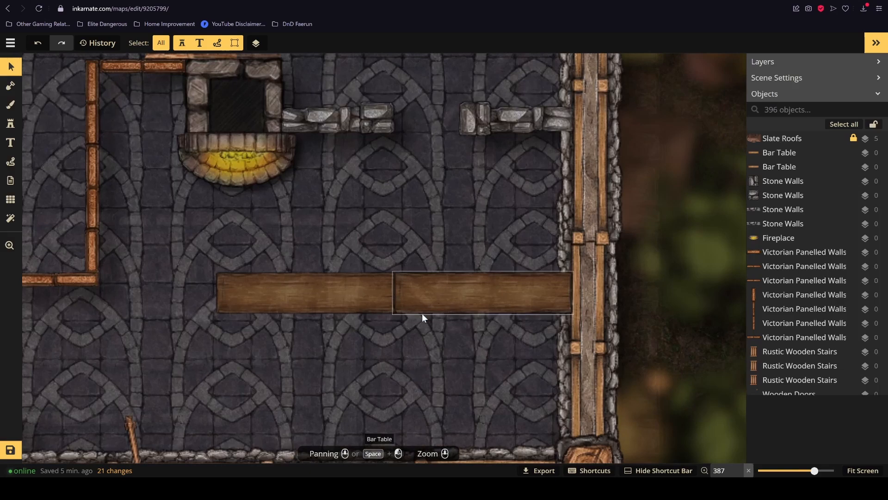
Step: Search the stamp catalog for "chair" and place the third Dwarven Chairs variant at size 50 above the bar counter
left_click(7, 132)
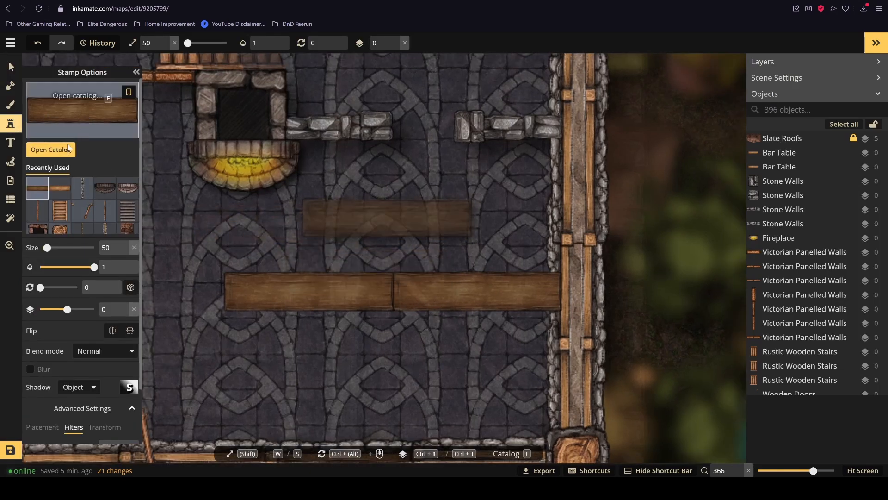
left_click(72, 147)
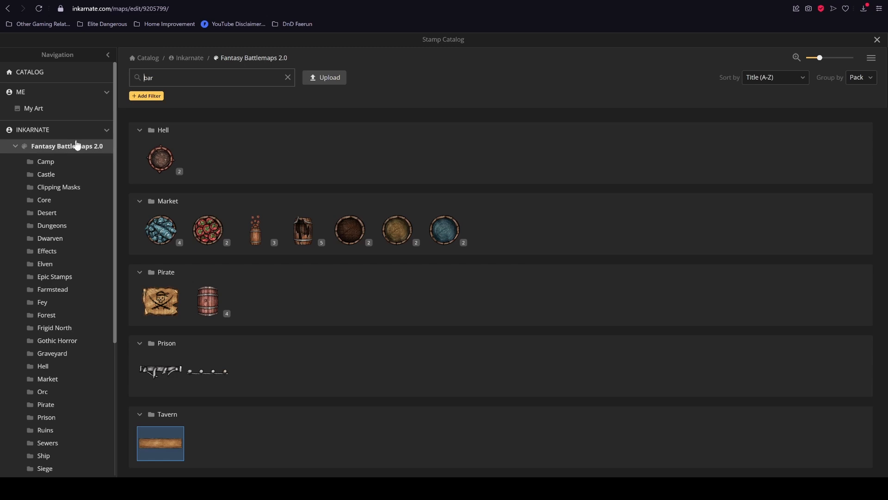
left_click(288, 77)
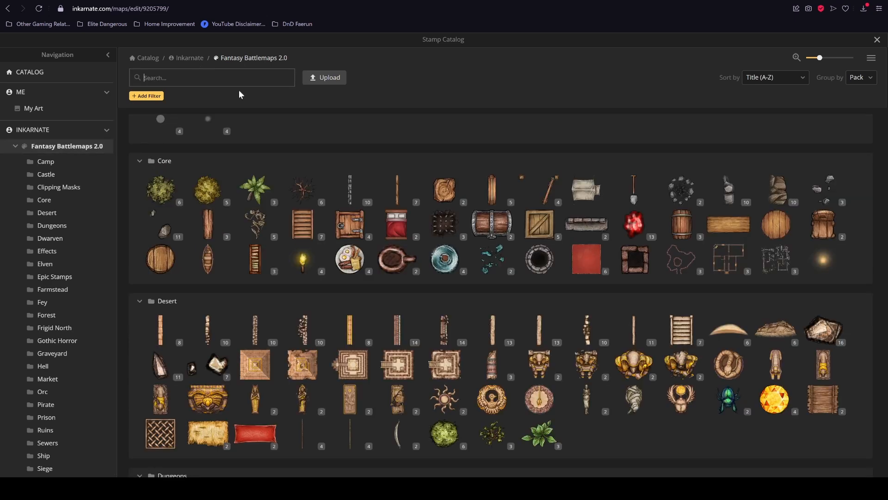
type("chair")
left_click(179, 297)
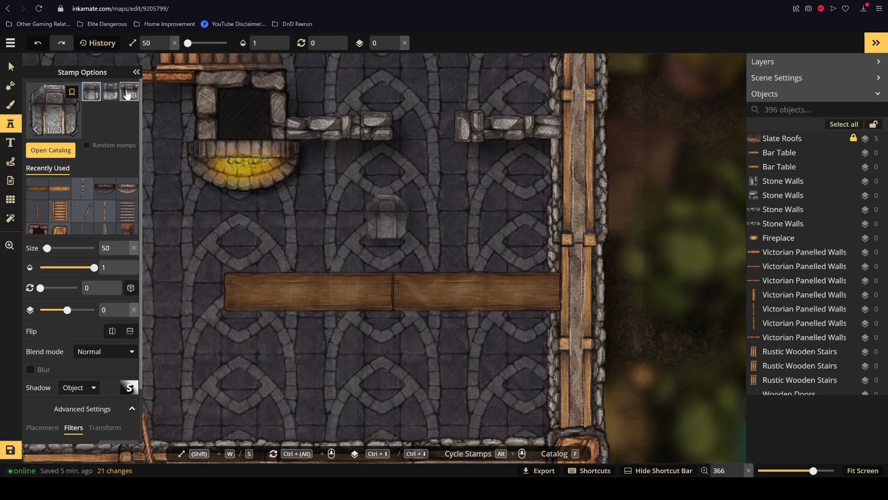
left_click(127, 94)
left_click(436, 227)
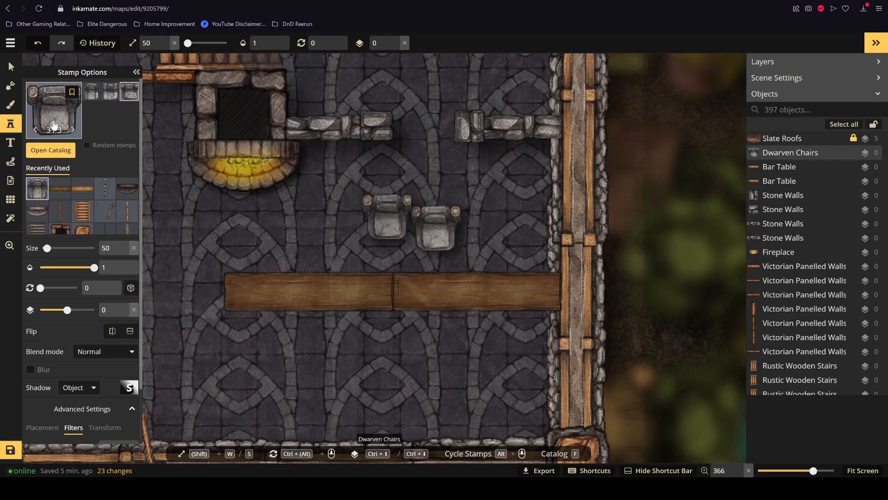
Step: Rotate the dwarven chair to 345, set its brightness to 67 and layer to -1, and position it just above the counter
left_click(11, 67)
left_click(456, 236)
left_click_drag(437, 234, 440, 244)
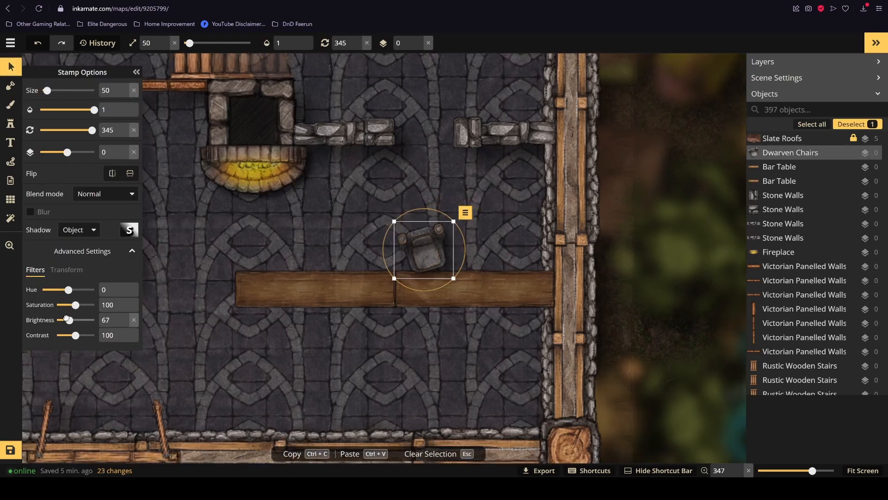
left_click_drag(67, 152, 61, 152)
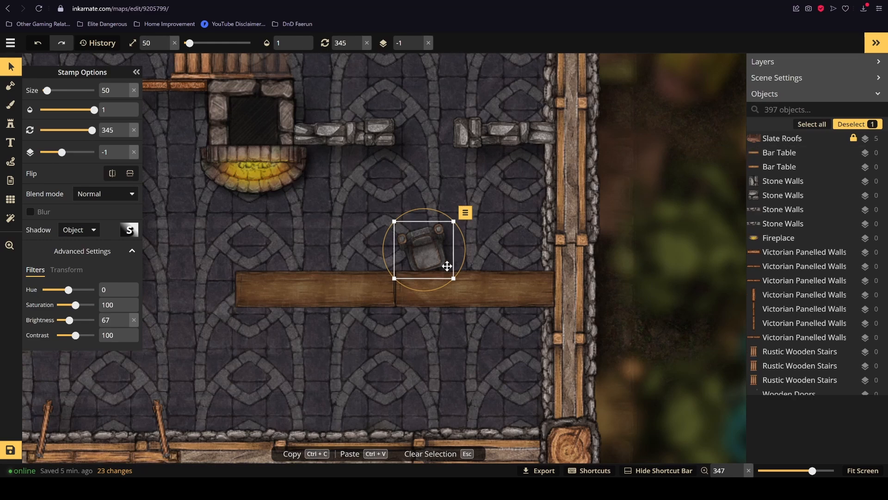
left_click_drag(437, 266, 446, 250)
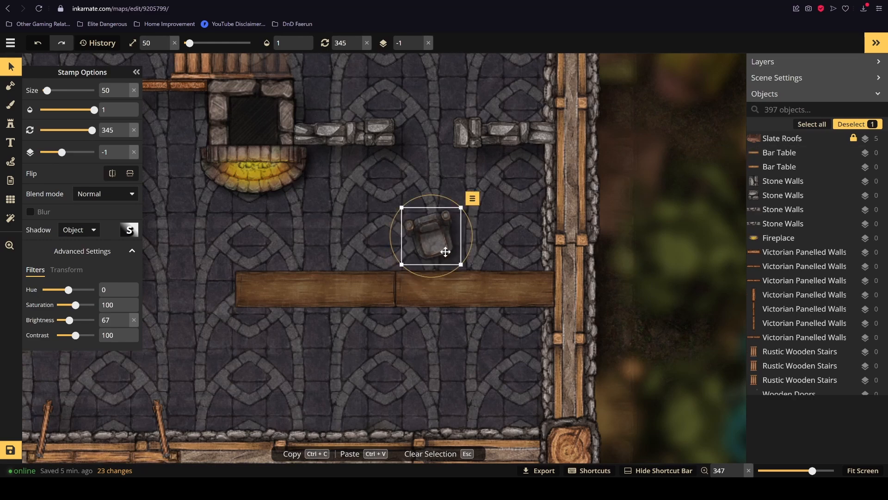
Step: Reduce the dwarven chair's size to 47
scroll(465, 361, "down", 1)
left_click(465, 357)
left_click_drag(464, 338, 455, 285)
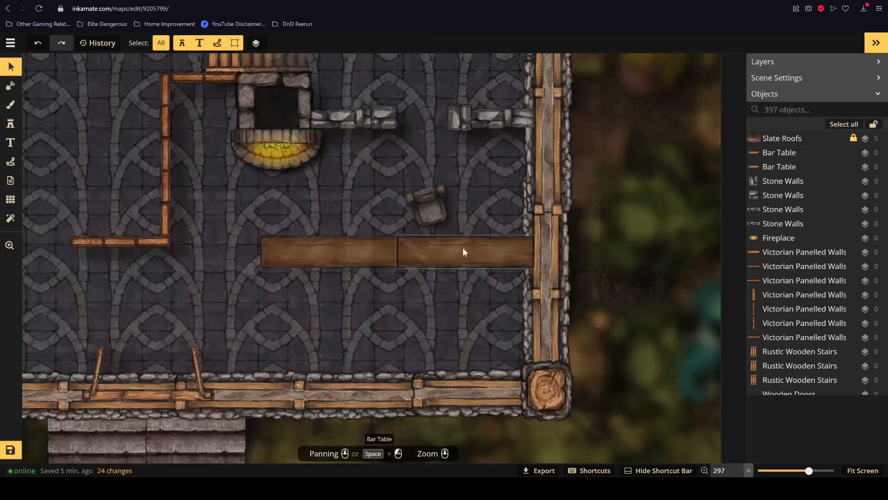
left_click(427, 206)
left_click(401, 312)
left_click_drag(401, 312, 395, 348)
scroll(505, 331, "down", 1)
scroll(401, 320, "up", 2)
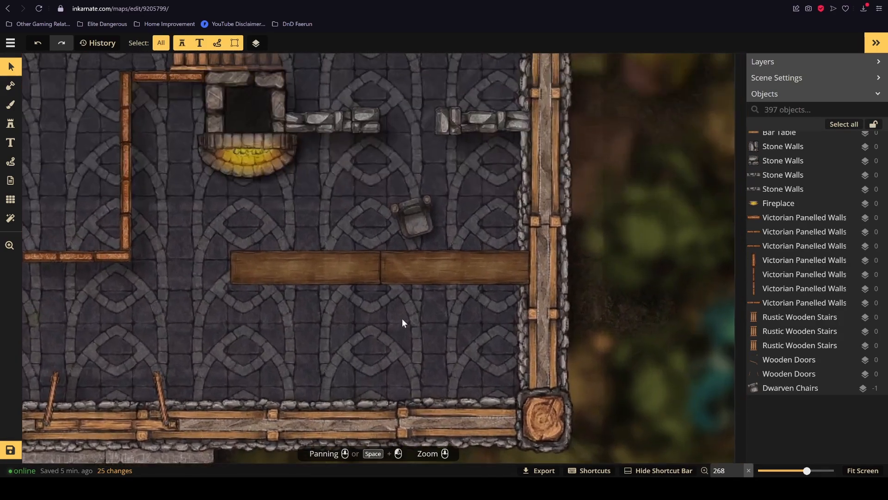
scroll(402, 318, "up", 2)
scroll(404, 305, "down", 1)
left_click_drag(384, 301, 371, 301)
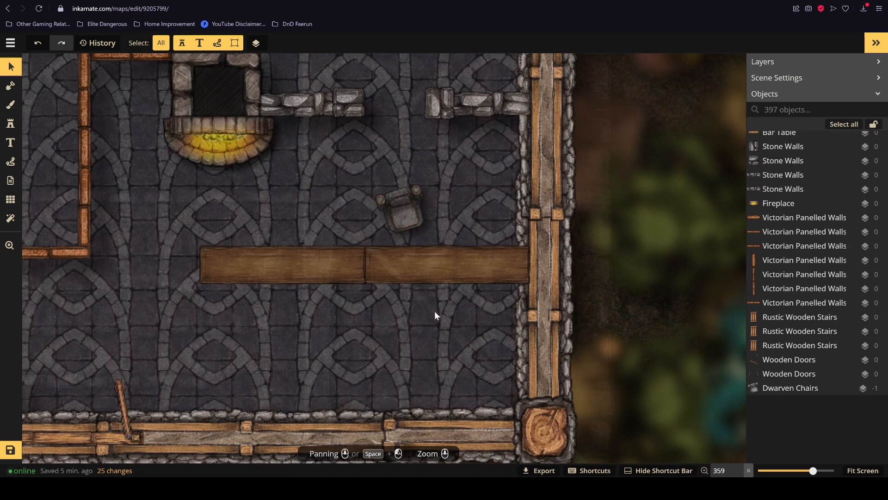
left_click_drag(417, 348, 414, 371)
left_click(400, 235)
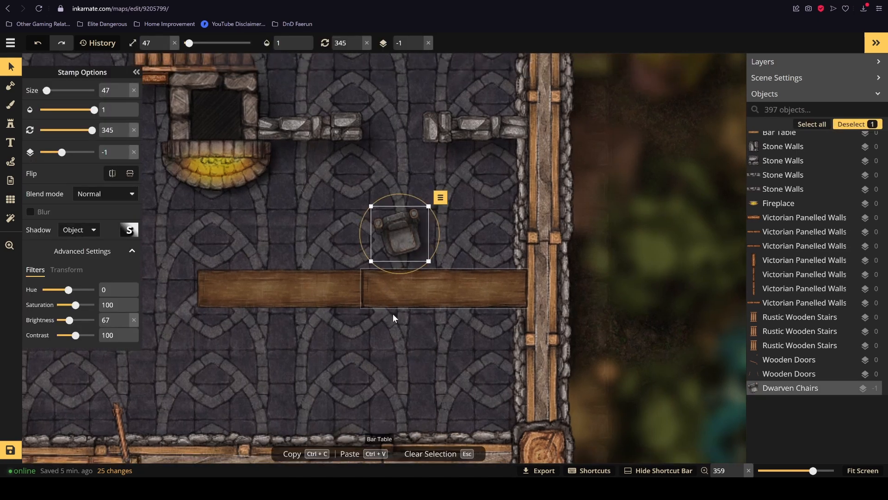
left_click(361, 367)
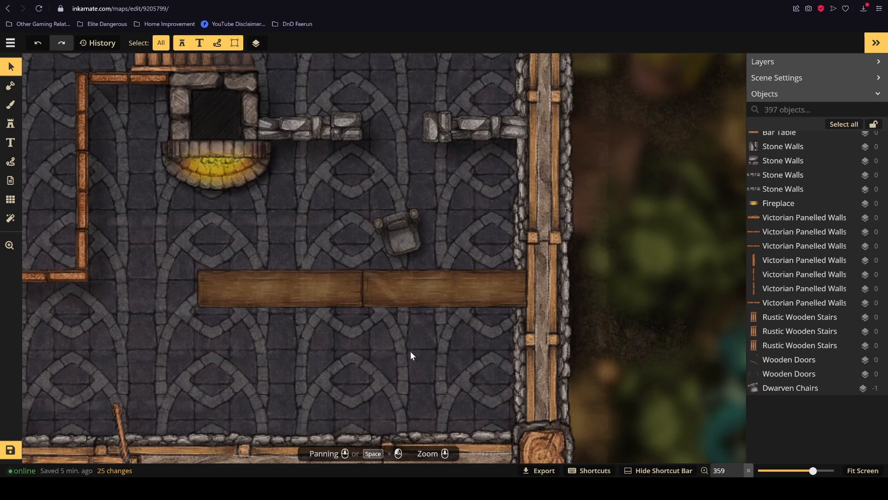
Step: Move the dwarven chair down closer to the back edge of the bar counter
scroll(400, 343, "down", 1)
left_click(413, 254)
left_click_drag(412, 254, 411, 264)
left_click(409, 365)
scroll(81, 116, "up", 1)
Step: Search the stamp catalog for "cabin", choose the intact Tavern Dresser Cabinet and rotate it to 90
left_click(11, 132)
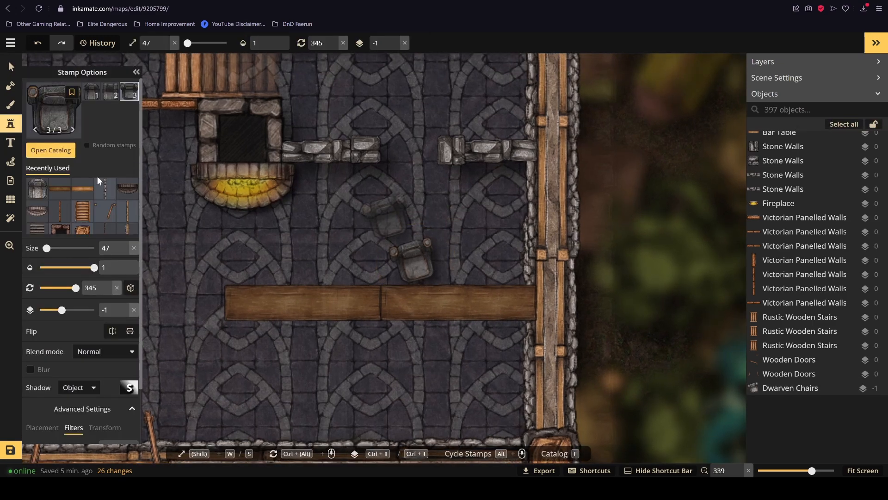
left_click(51, 150)
left_click(289, 78)
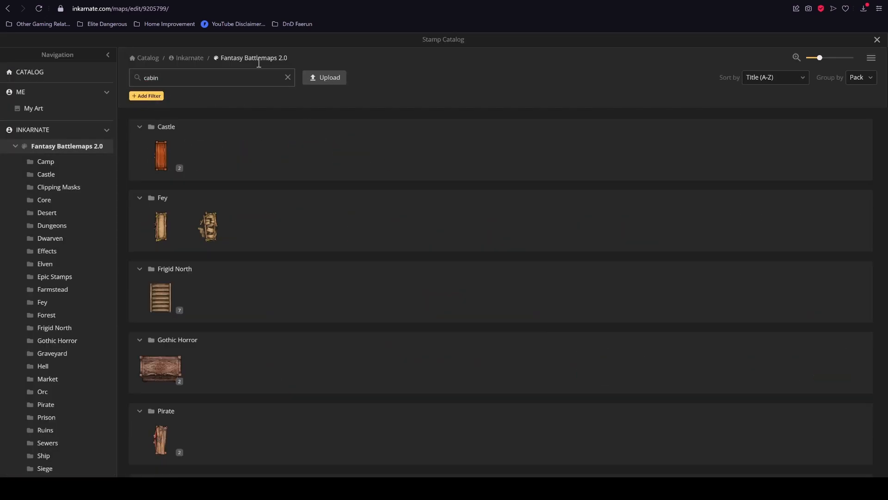
scroll(195, 360, "down", 1)
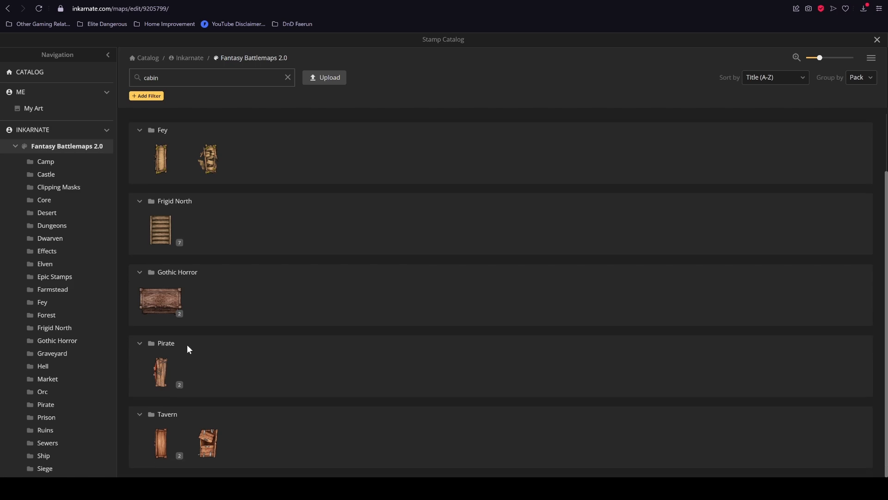
scroll(185, 333, "up", 2)
scroll(188, 361, "down", 2)
left_click(157, 437)
scroll(301, 299, "up", 4)
scroll(299, 299, "up", 2)
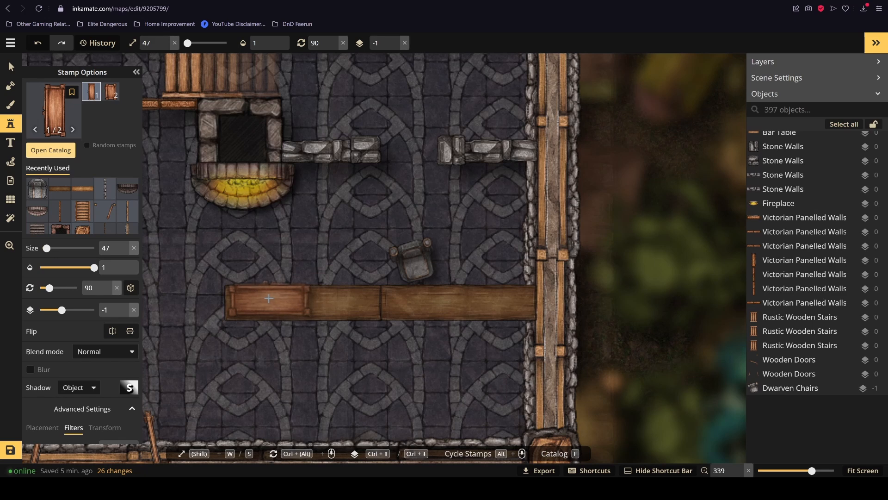
Step: Place four Dresser Cabinets at size 47 on layer -1 in a row beneath the counter, with their fronts protruding along its upper edge
left_click(269, 299)
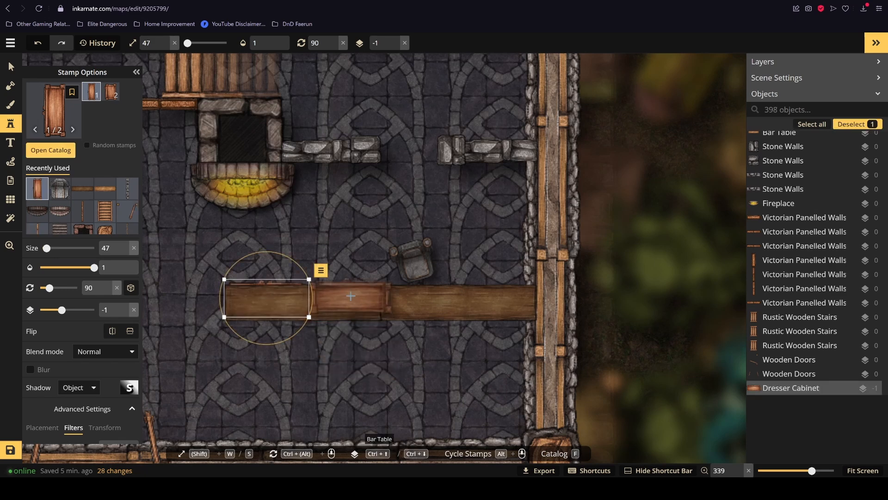
left_click(340, 297)
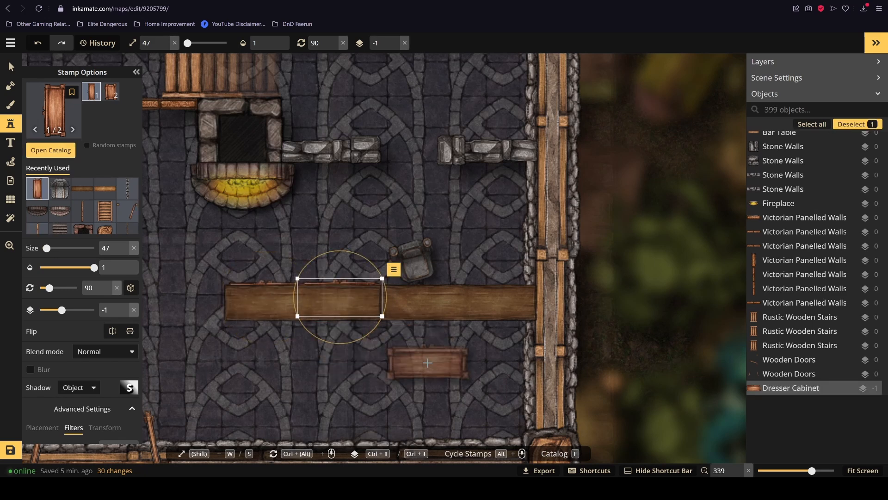
left_click(486, 294)
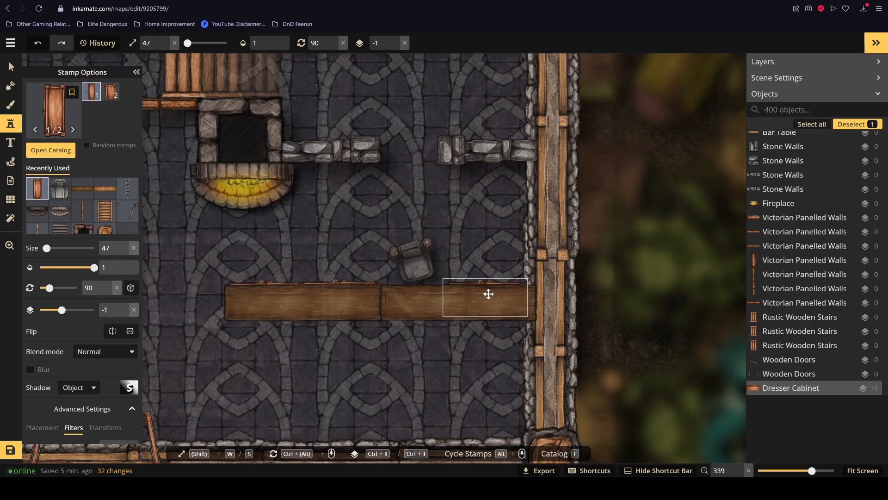
left_click(413, 292)
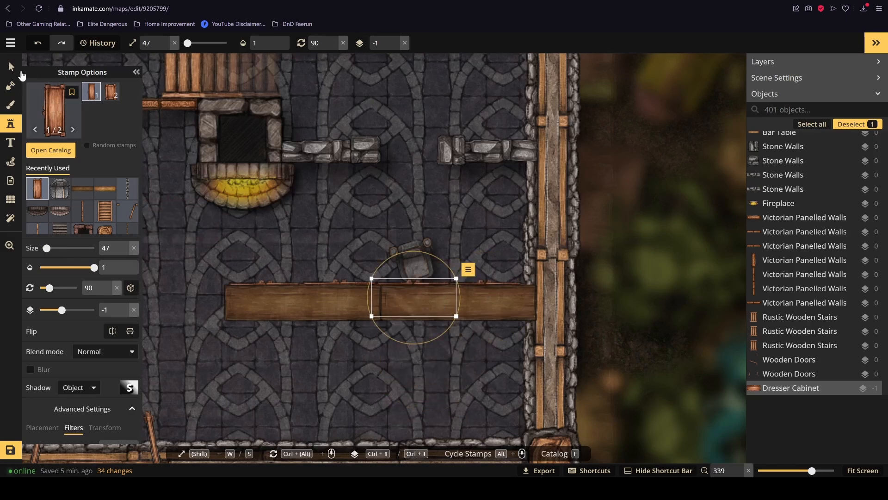
Step: Move the dwarven chair up, clear of the dresser cabinets behind the counter
left_click(10, 67)
left_click(415, 240)
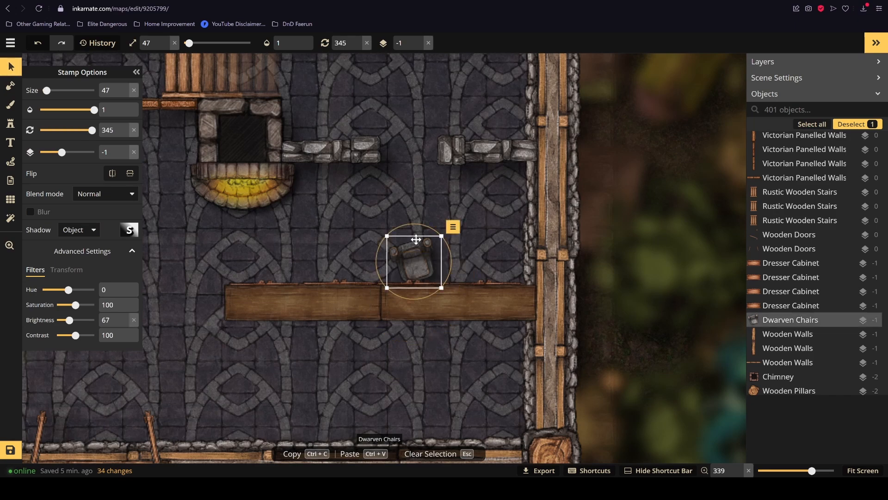
mouse_move(416, 240)
left_mouse_down()
mouse_move(417, 223)
mouse_move(415, 240)
mouse_move(414, 230)
left_mouse_up()
left_click(436, 373)
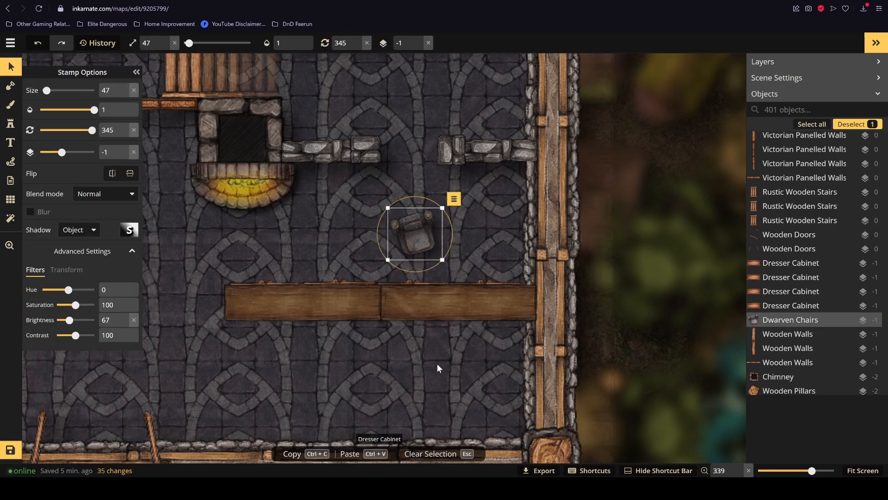
left_click(437, 363)
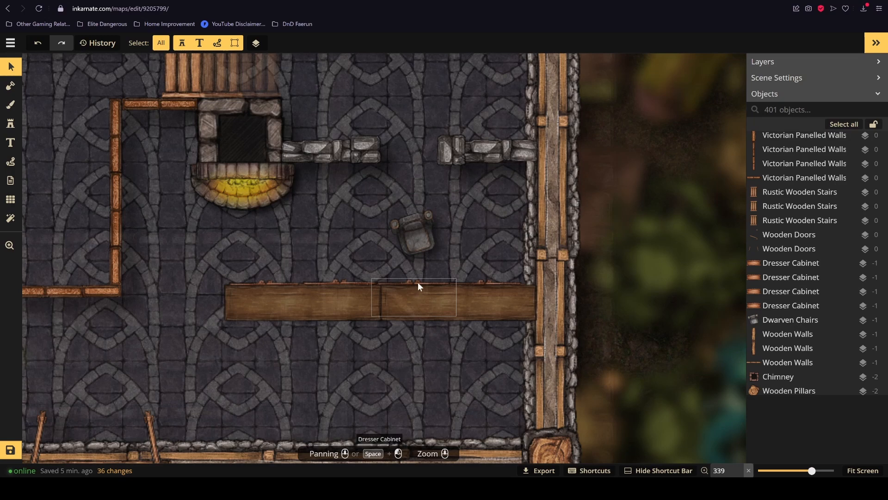
Step: Delete the leftmost Dresser Cabinet beneath the bar counter
scroll(407, 368, "down", 1)
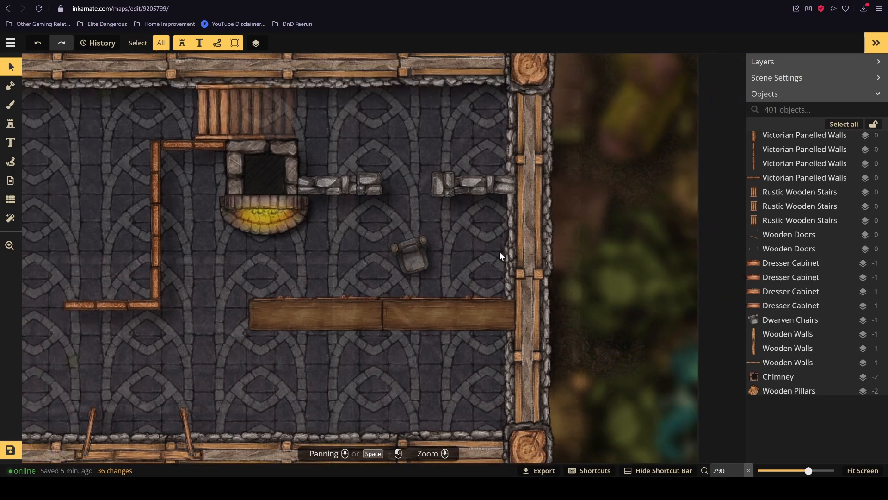
scroll(397, 319, "up", 3)
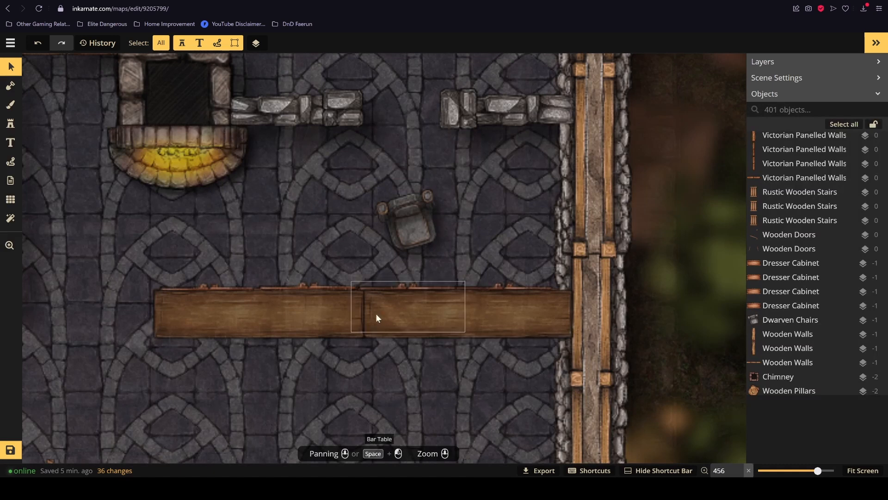
left_click(236, 287)
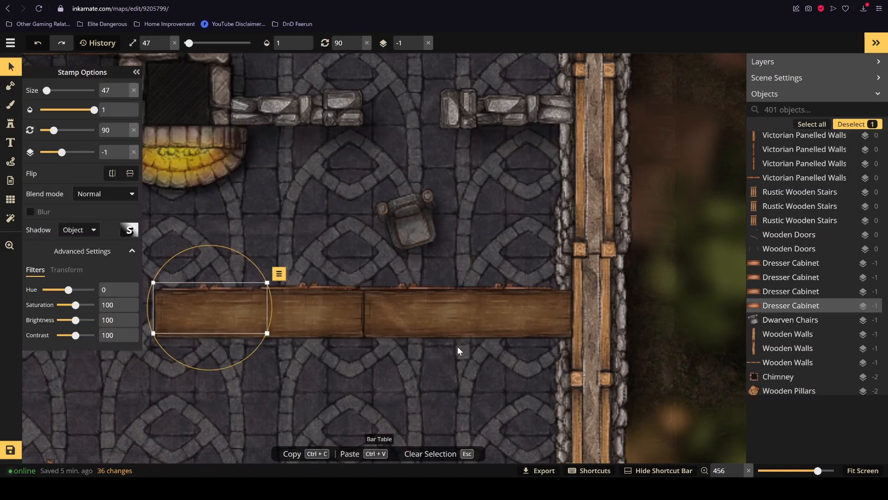
key("Delete")
Step: Select the three remaining Dresser Cabinets together and shift them left to sit more centrally beneath the counter
left_click(334, 284)
left_click(393, 289, "shift")
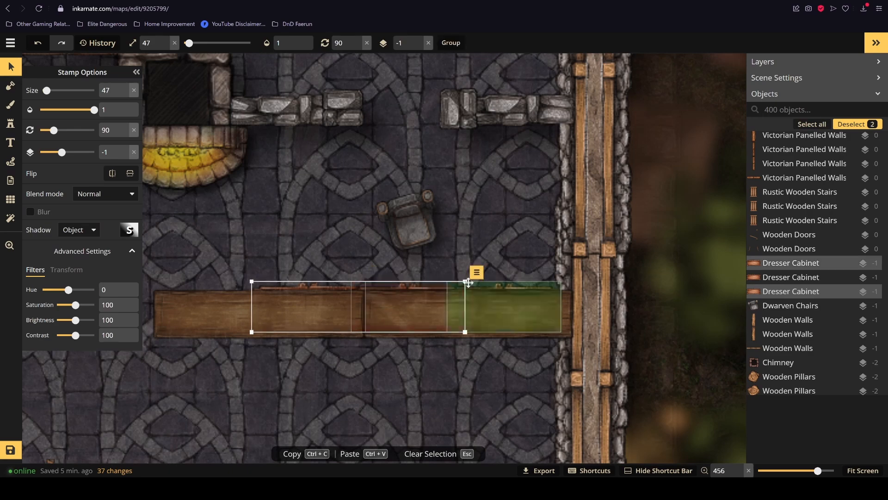
left_click(492, 287, "shift")
left_click_drag(491, 288, 455, 289)
key("Escape")
Step: Look over the building's floor plan from the terrace and front entrance back to the bar counter
scroll(442, 386, "down", 5)
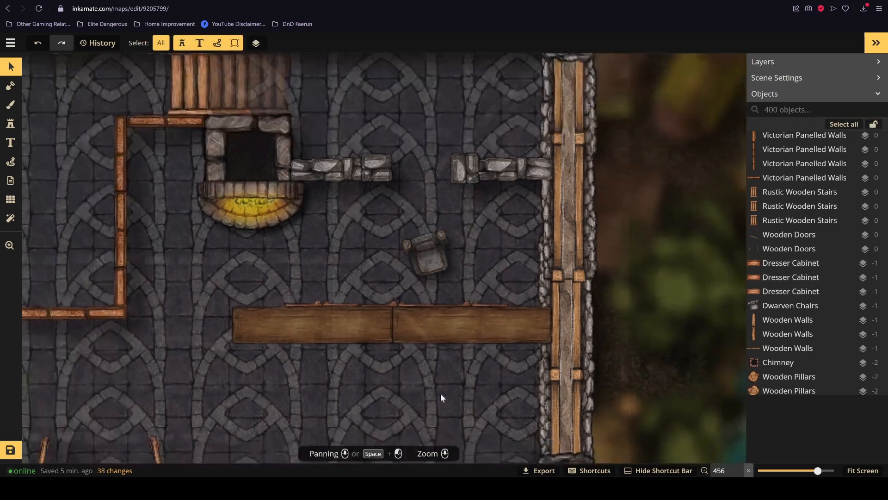
scroll(415, 379, "down", 5)
left_click_drag(441, 317, 664, 174)
left_click_drag(408, 246, 513, 202)
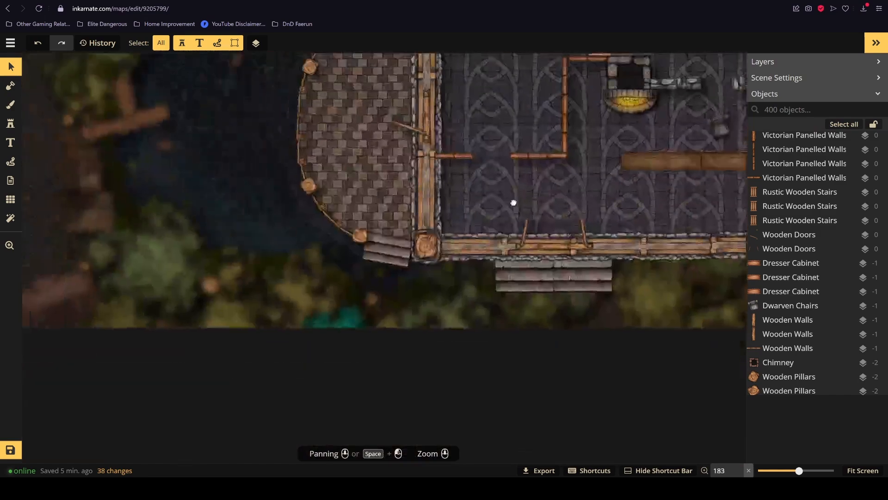
mouse_move(348, 231)
left_mouse_down()
mouse_move(434, 338)
mouse_move(408, 358)
left_mouse_up()
left_click_drag(536, 268, 322, 304)
mouse_move(581, 331)
left_mouse_down()
mouse_move(488, 290)
mouse_move(499, 301)
left_mouse_up()
scroll(499, 301, "up", 2)
scroll(415, 283, "up", 5)
Step: Set the brightness of all three Dresser Cabinets beneath the counter to 48
left_click(358, 243)
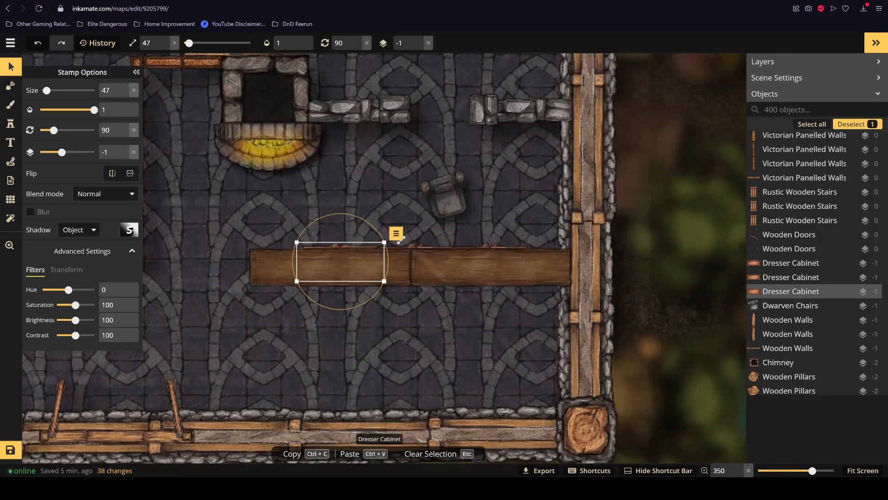
left_click(419, 243, "shift")
left_click(476, 244, "shift")
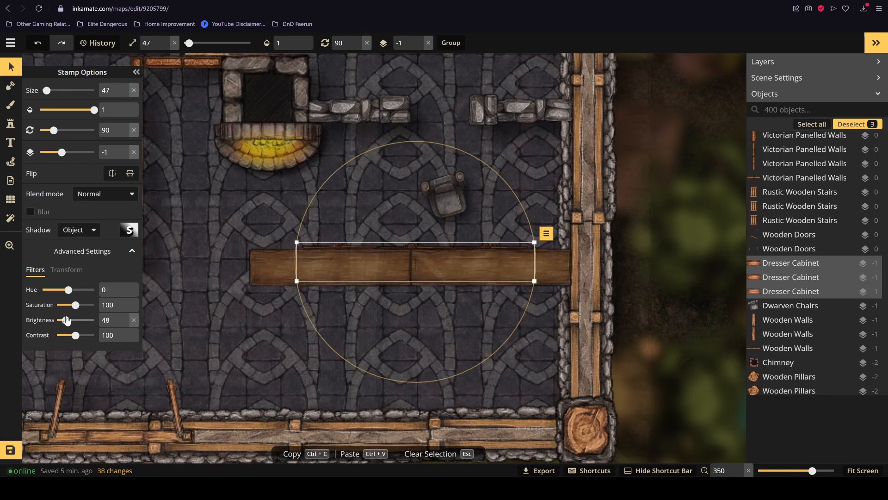
left_click(319, 359)
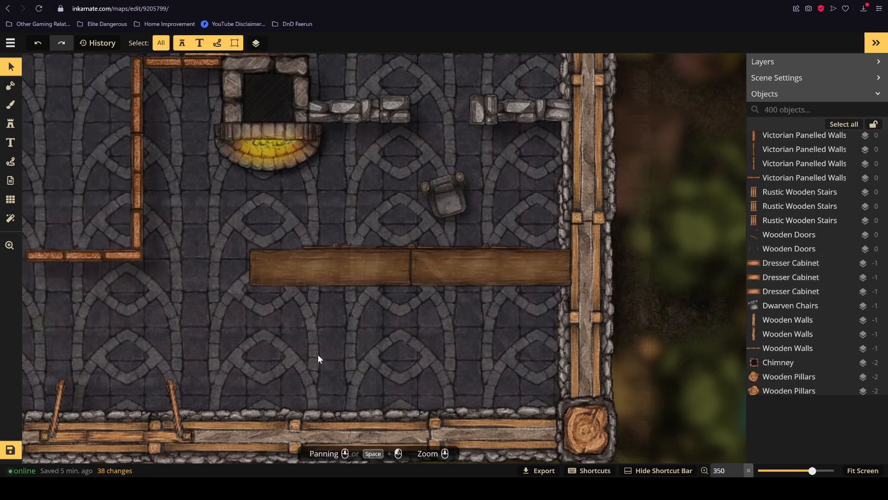
Step: Search the stamp catalog for "rack" and choose the Weapon Racks stamp from the Gothic Horror pack
left_click_drag(384, 347, 345, 373)
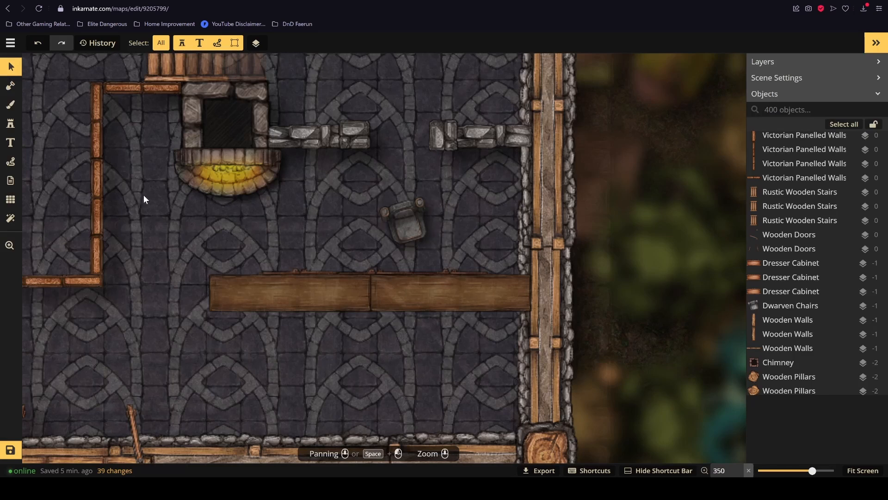
left_click(10, 124)
left_click(67, 155)
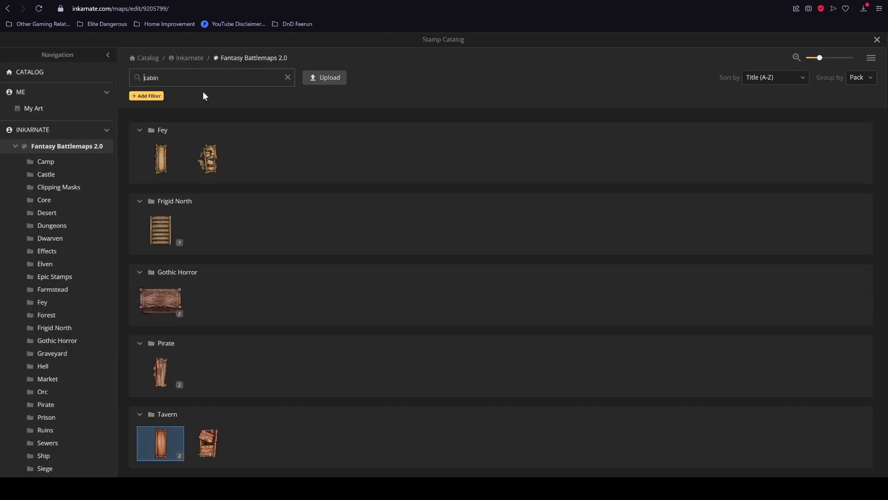
left_click(288, 77)
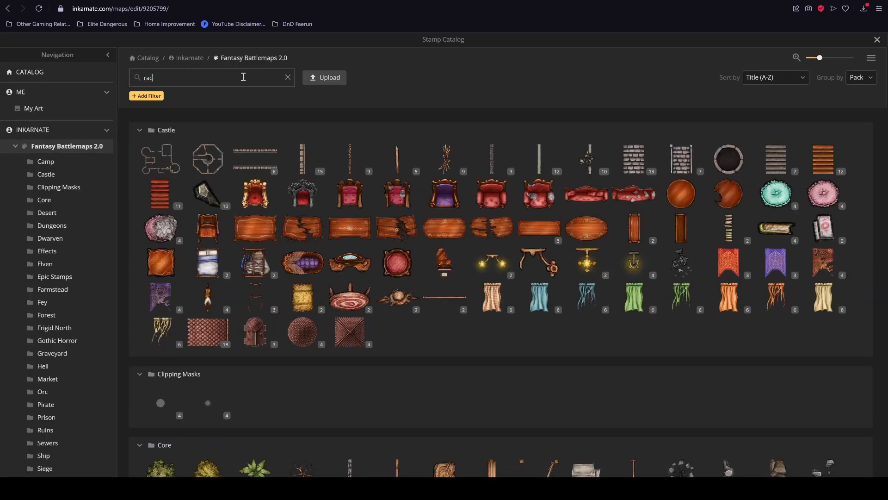
type("rack")
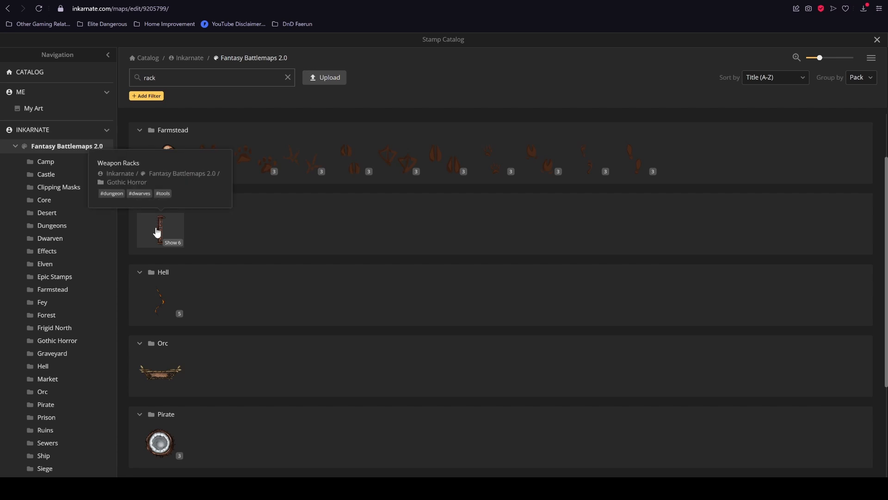
left_click(157, 231)
Step: Place one Weapon Rack at 180° against the right-hand wall below the counter and three at 270° along the lower wall
left_click(450, 269)
left_click(365, 274)
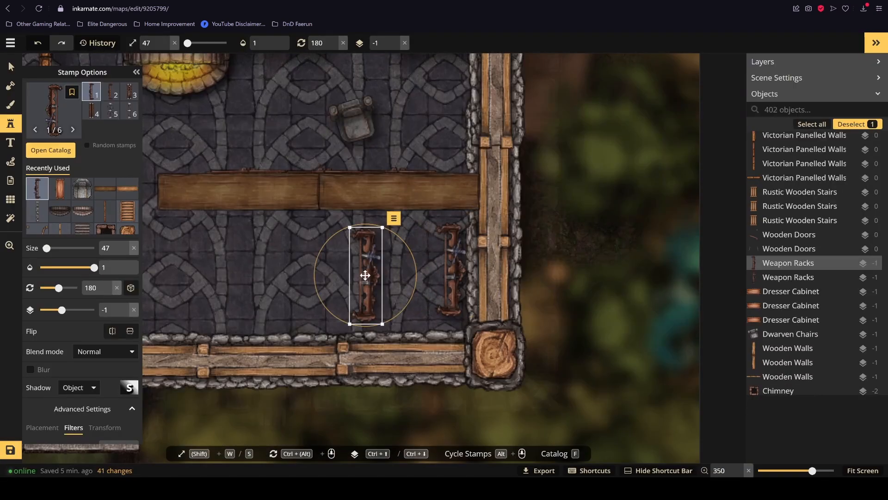
scroll(369, 275, "up", 6)
left_click_drag(369, 275, 379, 320)
left_click_drag(319, 297, 394, 291)
left_click(342, 311)
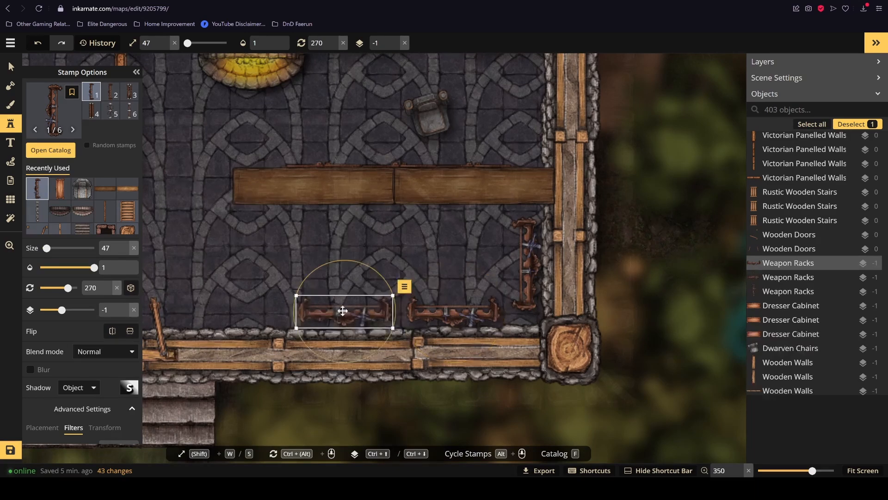
scroll(322, 293, "down", 3)
left_click_drag(322, 293, 335, 328)
left_click(322, 305)
Step: Switch to Weapon Racks variant 5 at size 49 and place it over the middle rack along the lower wall
left_click(114, 93)
left_click_drag(382, 262, 255, 222)
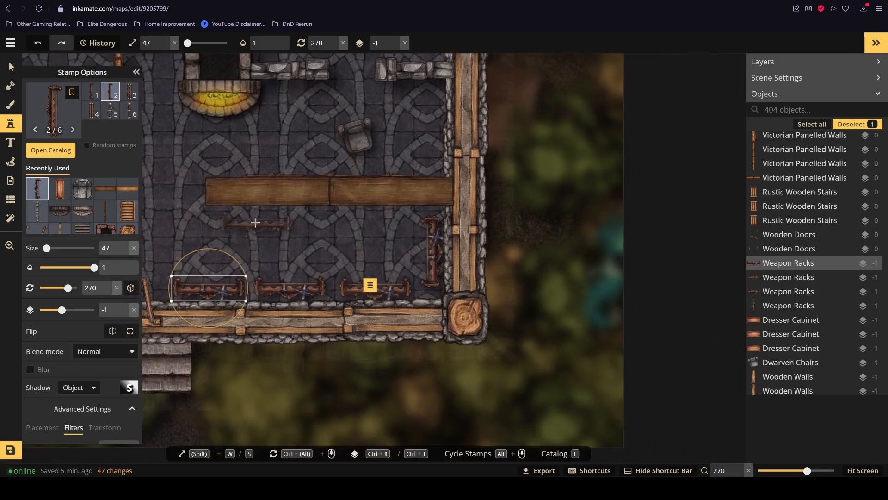
scroll(301, 249, "up", 4)
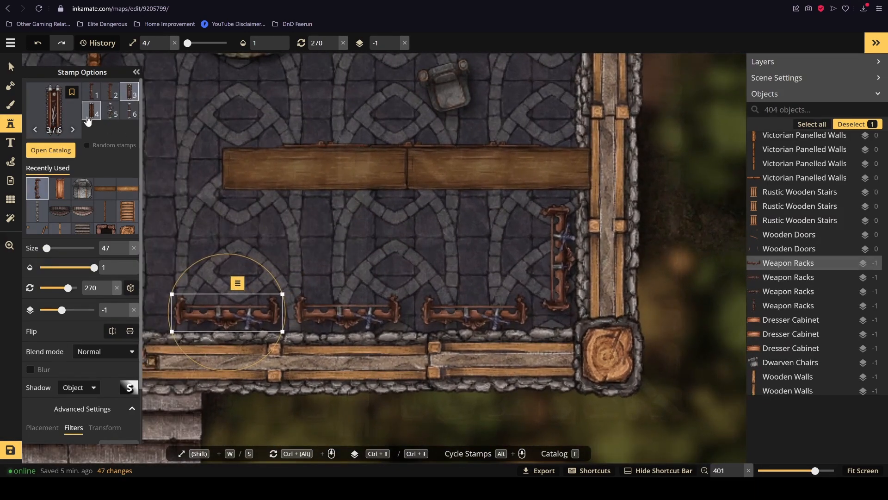
left_click(111, 111)
left_click_drag(343, 239, 349, 235)
key("w")
left_click(367, 295)
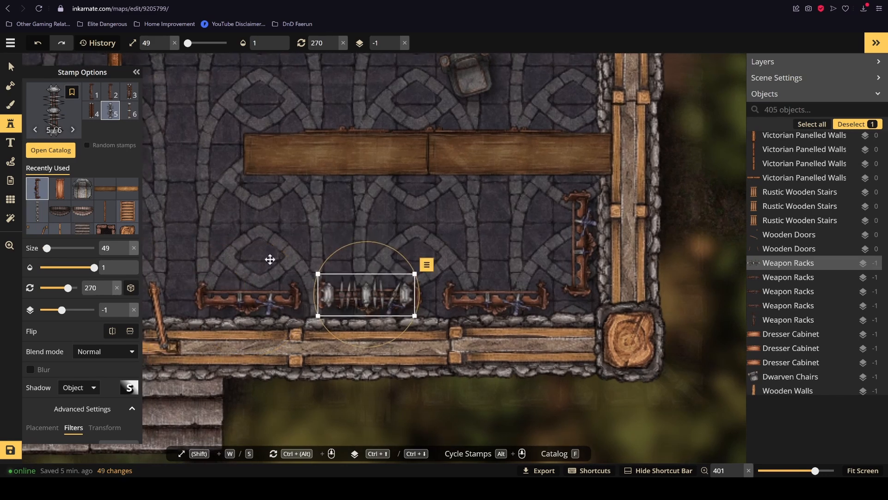
Step: Enlarge the metal weapon rack to size 59 and delete the wooden rack underneath it
left_click(11, 66)
mouse_move(367, 295)
left_mouse_down()
mouse_move(379, 251)
mouse_move(365, 280)
mouse_move(367, 304)
left_mouse_up()
left_click(339, 301)
key("Delete")
left_click(369, 266)
key("Escape")
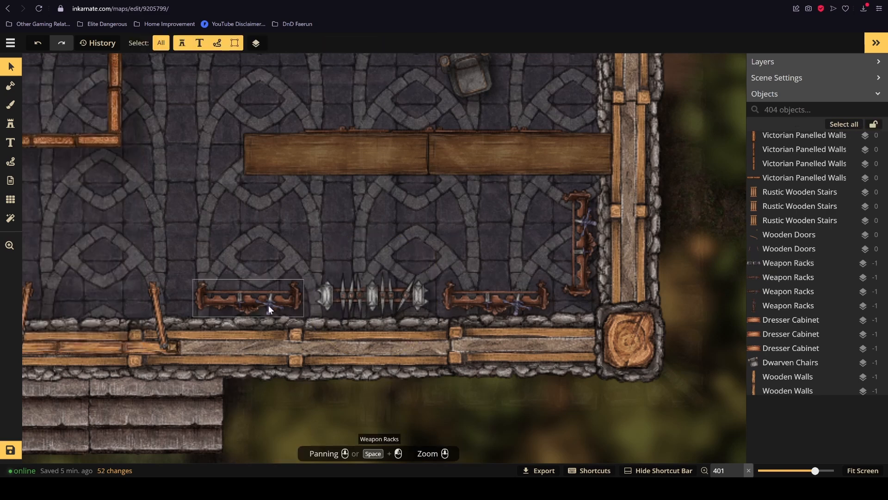
Step: Nudge the weapon racks along the lower wall so that they line up in an even row
left_click(269, 309)
left_click(396, 310)
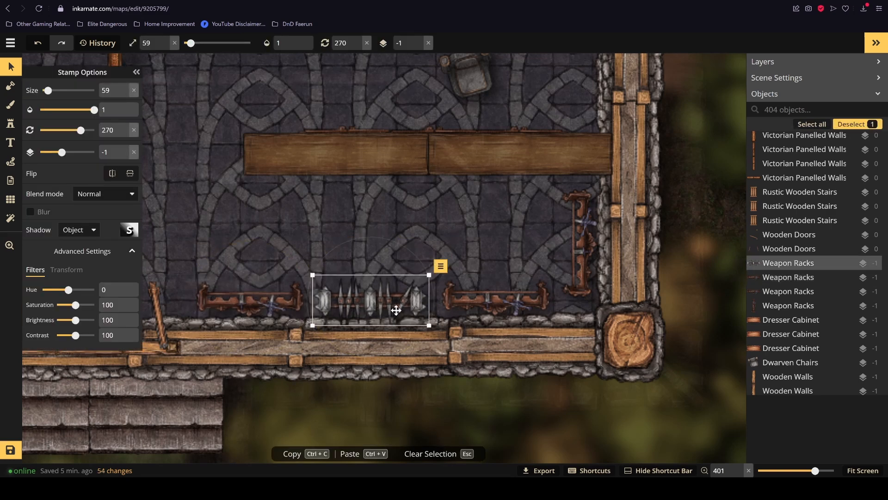
left_click(458, 300)
left_click_drag(458, 300, 458, 300)
left_click(455, 225)
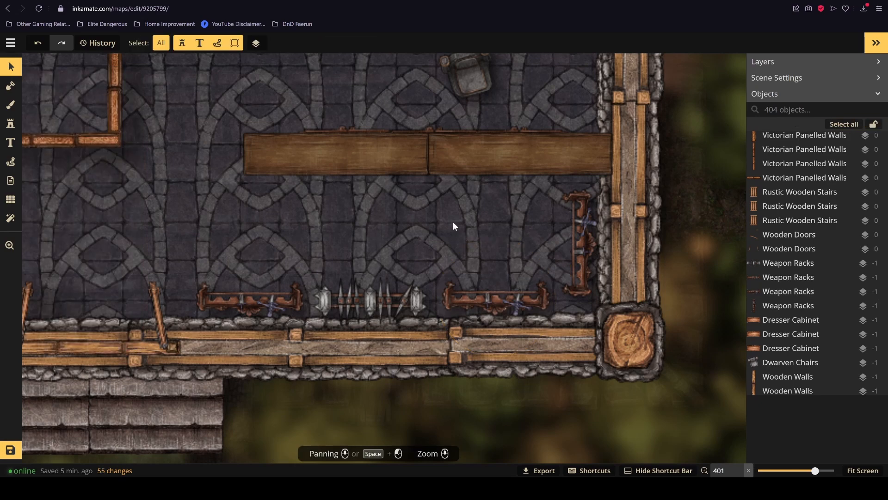
Step: Choose the Windows stamp, rotate it to 90° and switch to variant 4
scroll(440, 218, "down", 8)
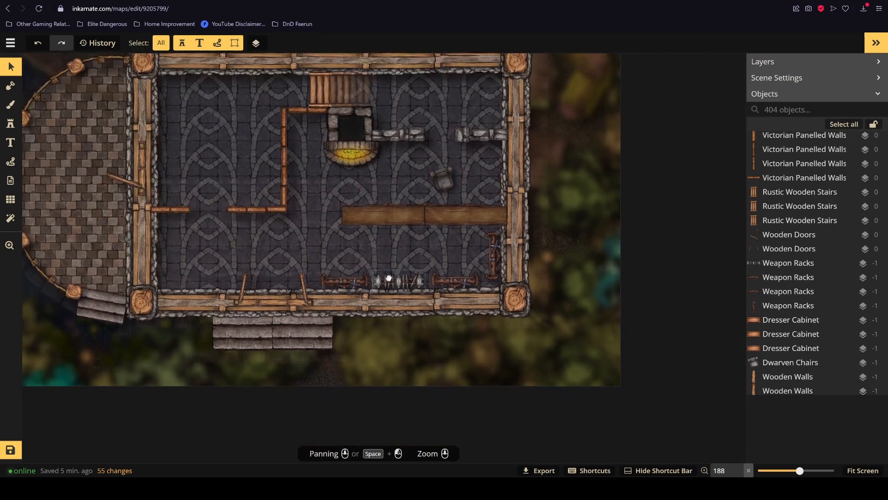
left_click_drag(389, 278, 480, 436)
scroll(446, 396, "down", 1)
left_click_drag(469, 361, 382, 218)
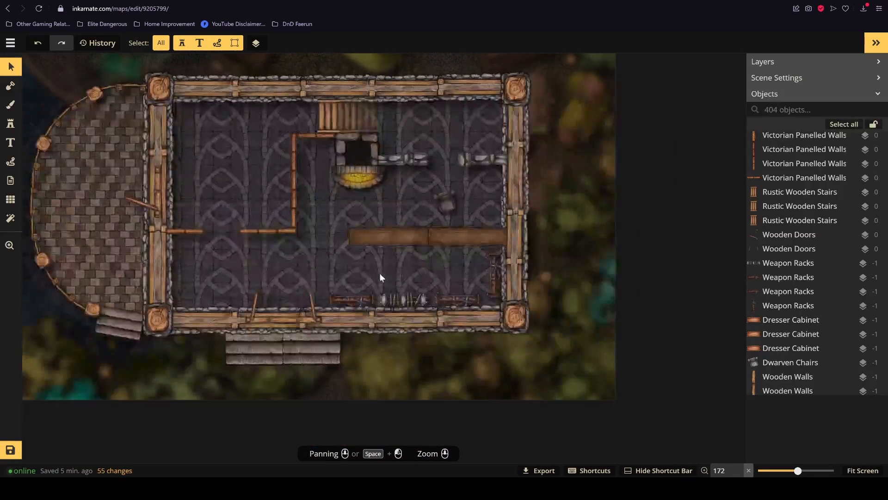
scroll(389, 282, "up", 1)
scroll(340, 293, "up", 2)
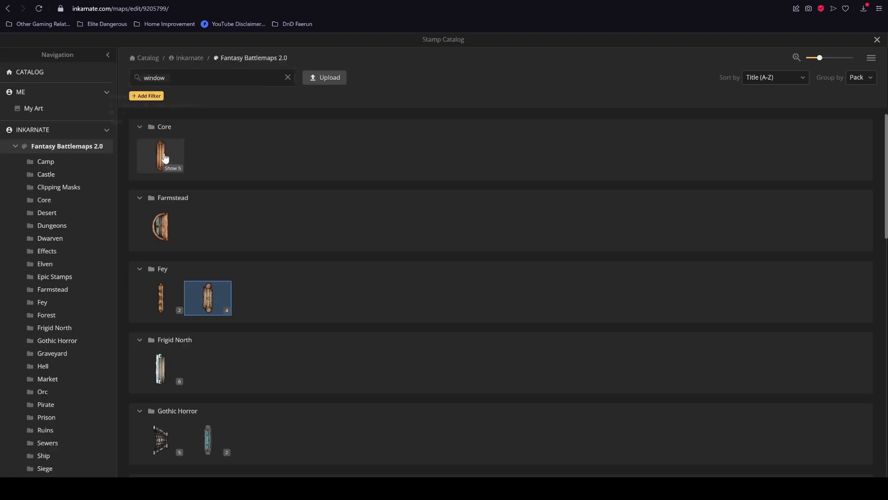
left_click(166, 159)
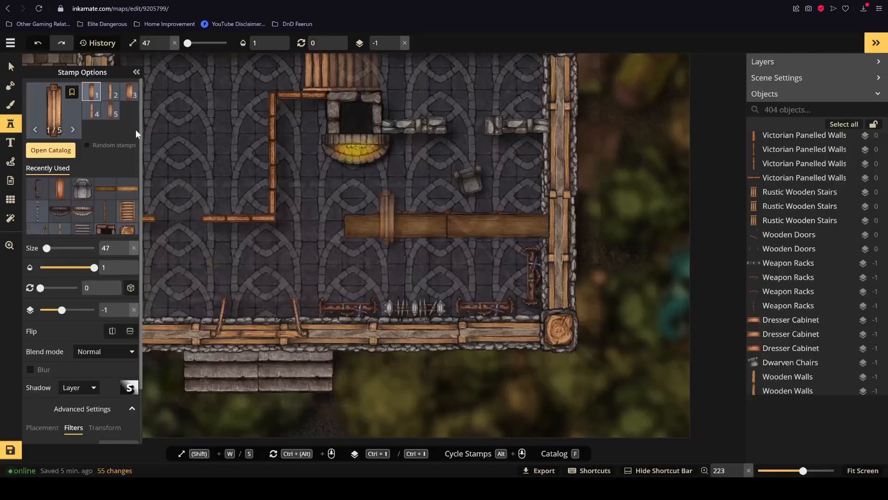
left_click(134, 100)
left_click_drag(455, 388, 428, 356)
scroll(429, 356, "up", 2)
scroll(405, 352, "up", 6)
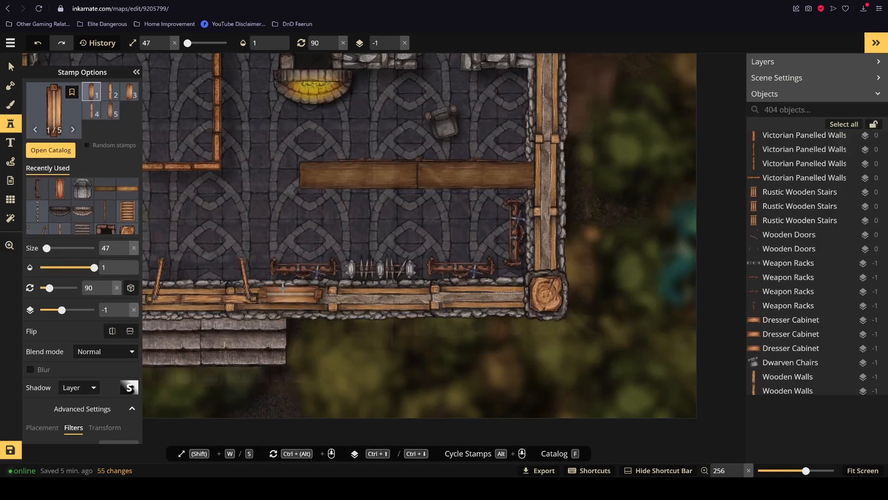
left_click(91, 110)
Step: Place two long windows end to end in the lower wall between the front entrance and the right corner pillar
scroll(354, 279, "down", 5)
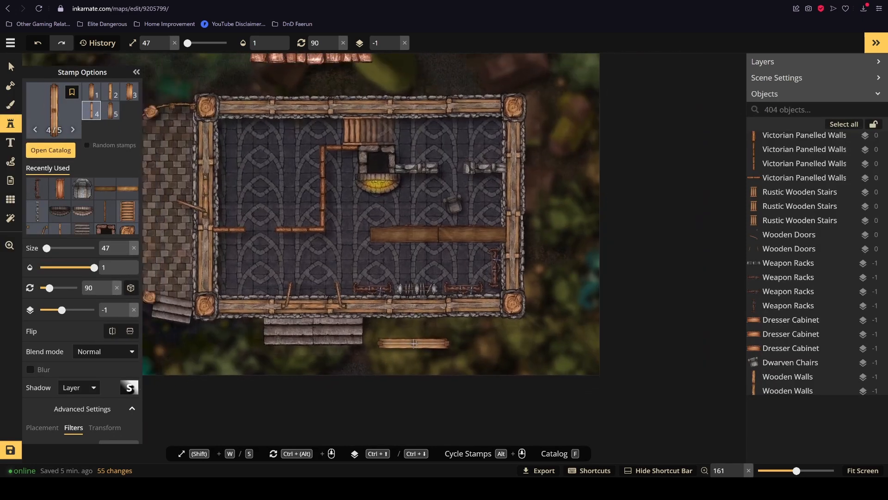
scroll(444, 340, "up", 3)
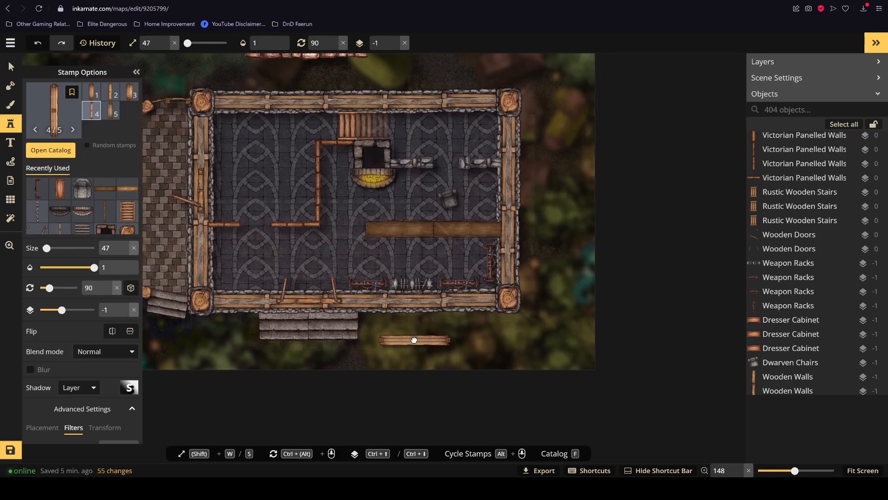
left_click_drag(411, 335, 400, 333)
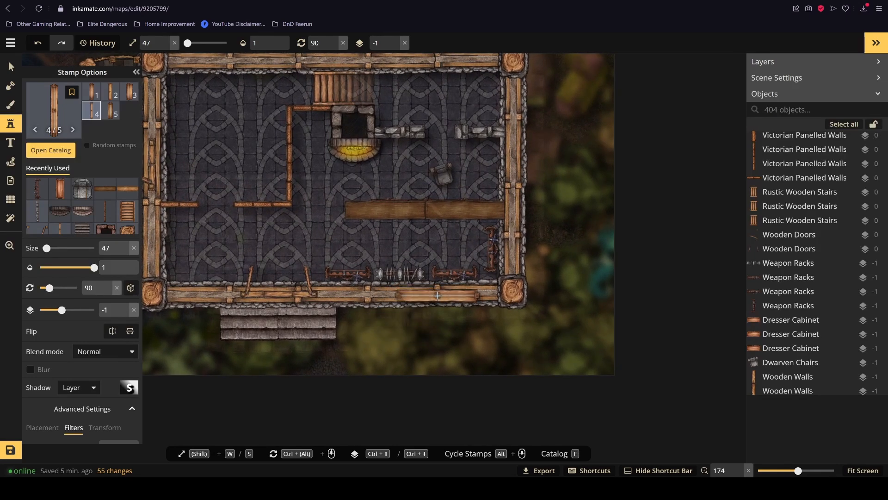
scroll(449, 296, "up", 5)
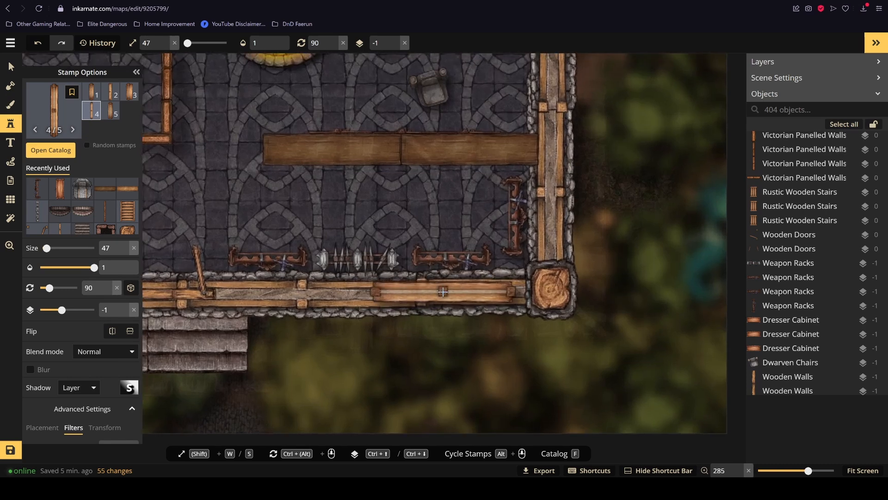
left_click(444, 293)
left_click(310, 295)
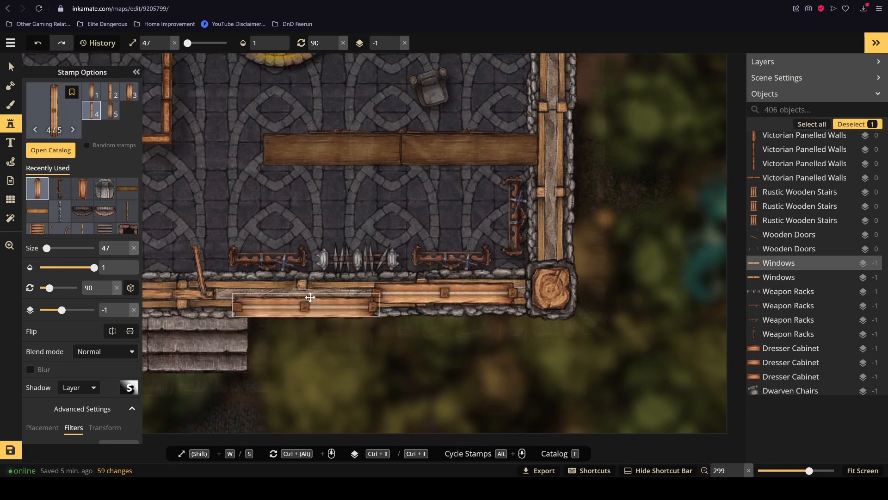
left_click_drag(313, 289, 311, 287)
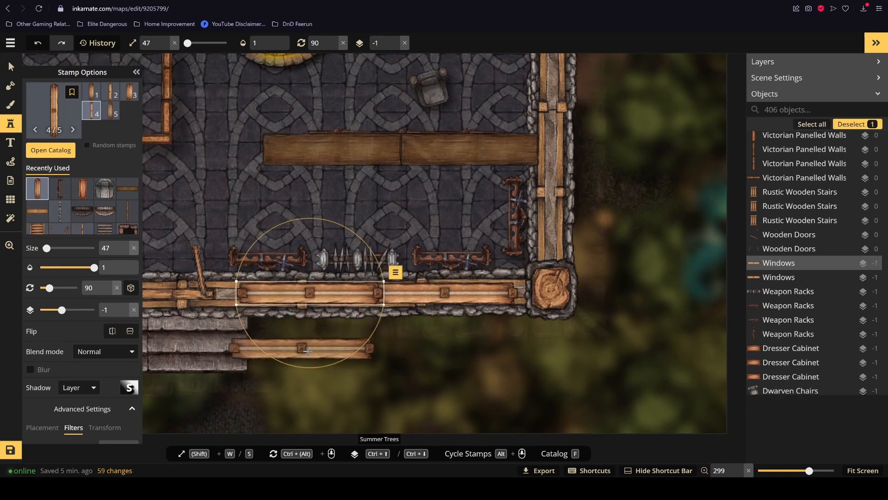
Step: Place a shorter variant 5 window in the lower wall between the left corner pillar and the front entrance
left_click_drag(376, 358, 452, 343)
left_click_drag(406, 314, 592, 343)
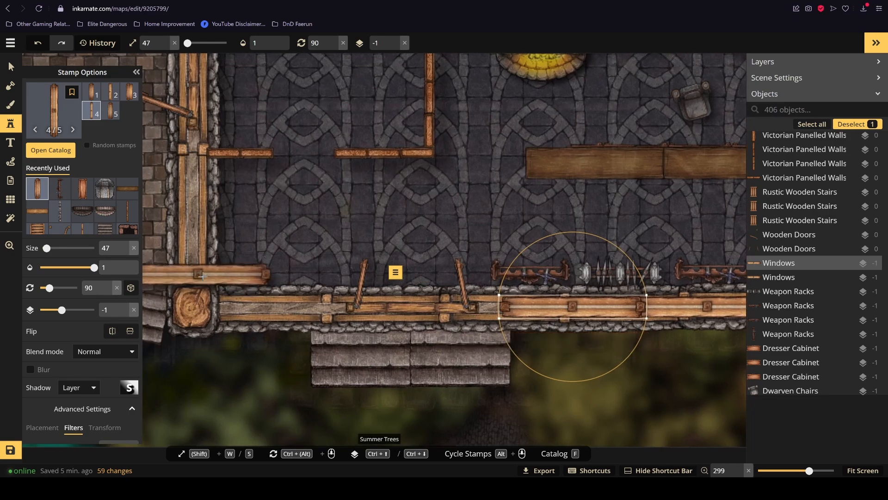
left_click(117, 112)
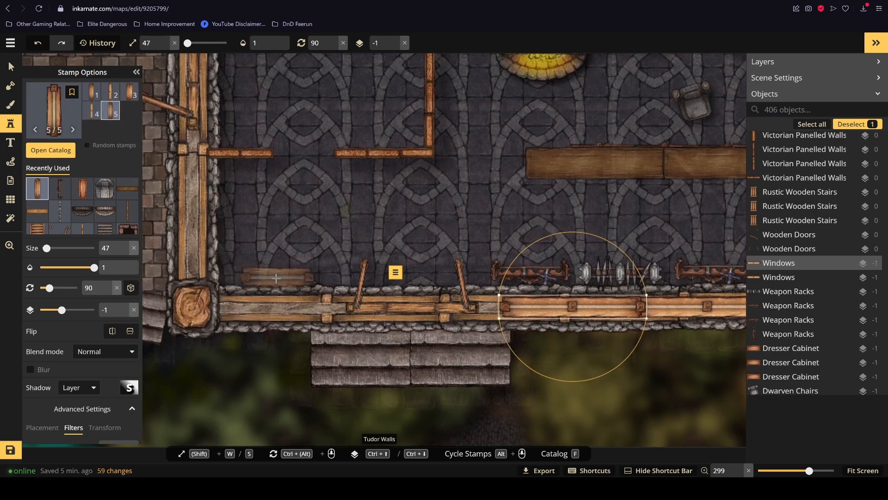
left_click(278, 307)
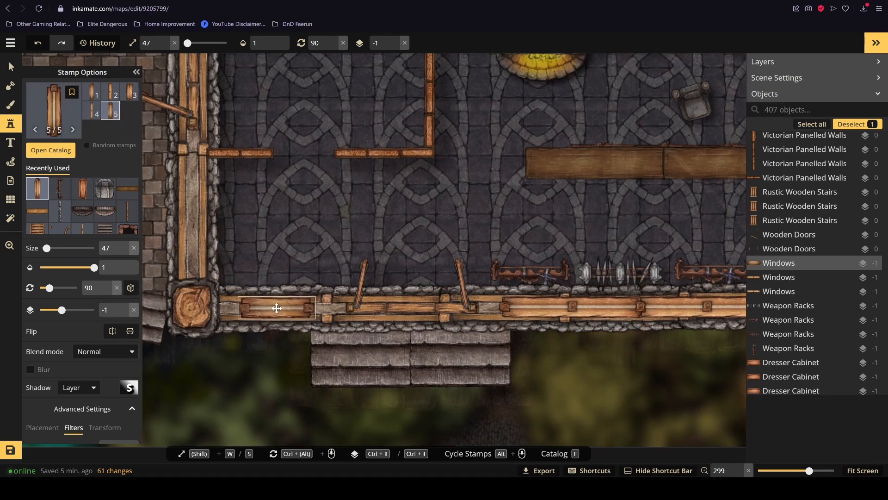
Step: Look over the terrace, the roofs and the building's left, right and upper walls for further window positions
scroll(468, 416, "down", 3)
left_click_drag(468, 416, 313, 383)
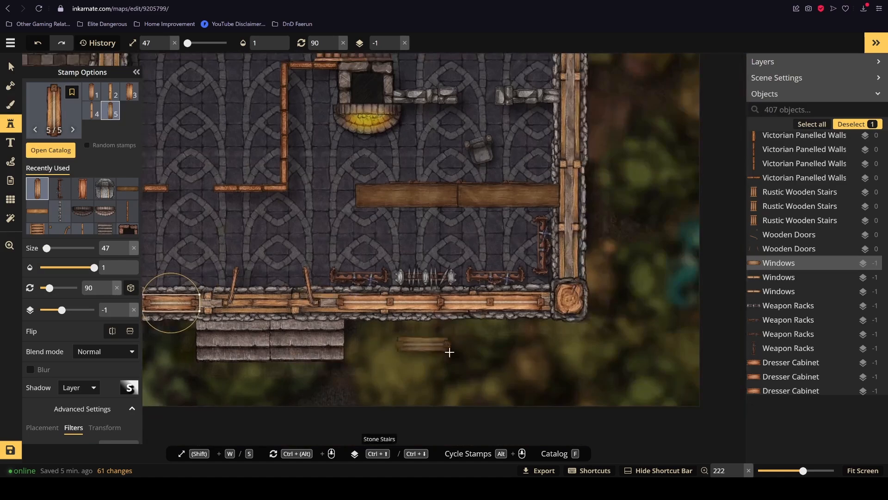
left_click_drag(450, 352, 712, 422)
scroll(712, 422, "down", 2)
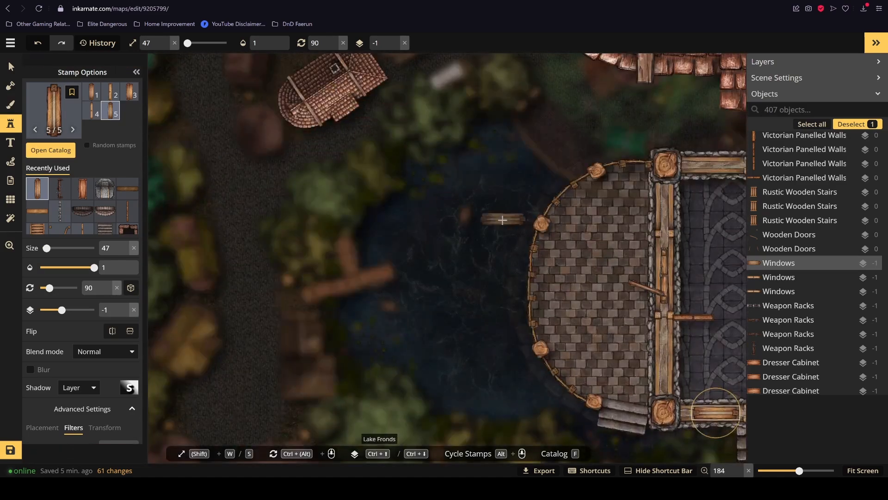
left_click_drag(502, 221, 90, 151)
scroll(667, 341, "down", 1)
left_click_drag(667, 341, 516, 357)
scroll(516, 357, "up", 2)
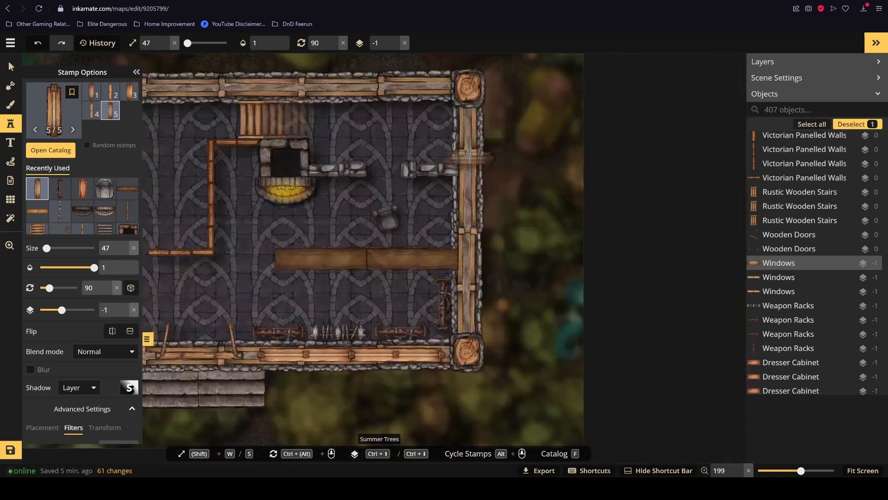
scroll(462, 224, "up", 1)
scroll(482, 204, "down", 2)
left_click_drag(481, 204, 698, 242)
left_click_drag(155, 159, 537, 340)
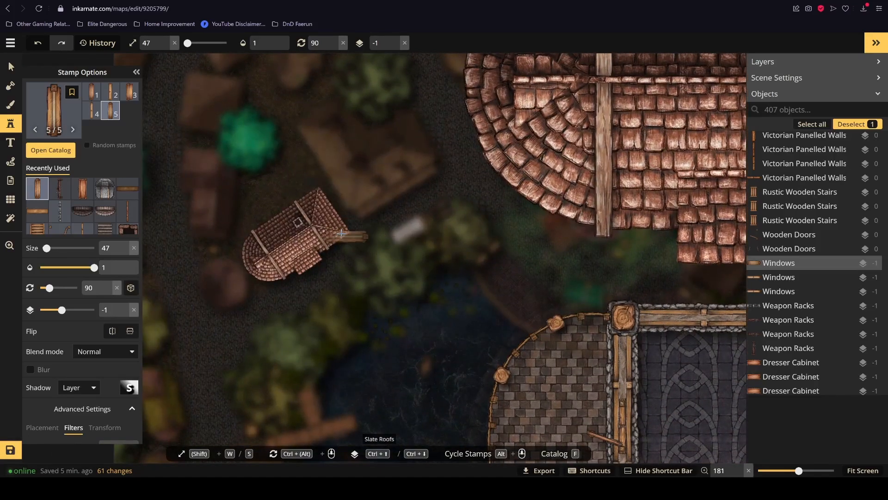
left_click_drag(487, 353, 370, 300)
left_click_drag(530, 367, 240, 305)
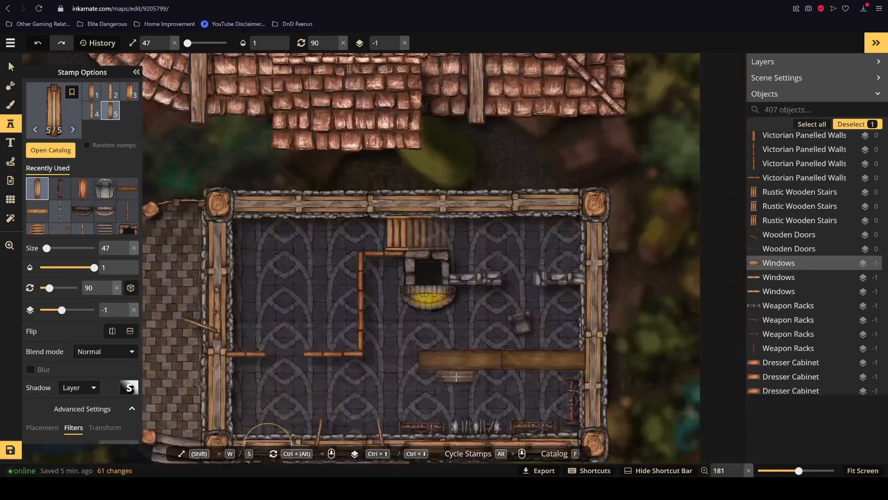
left_click_drag(462, 373, 368, 335)
scroll(462, 312, "up", 3)
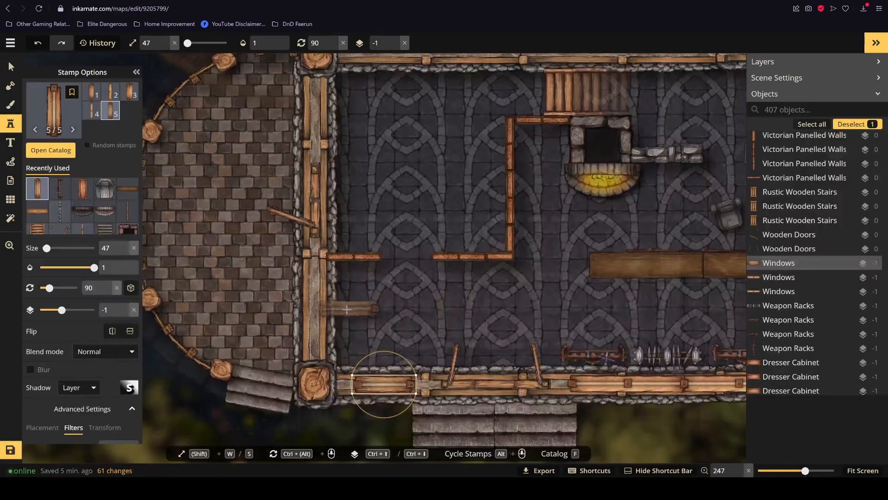
scroll(306, 291, "down", 3)
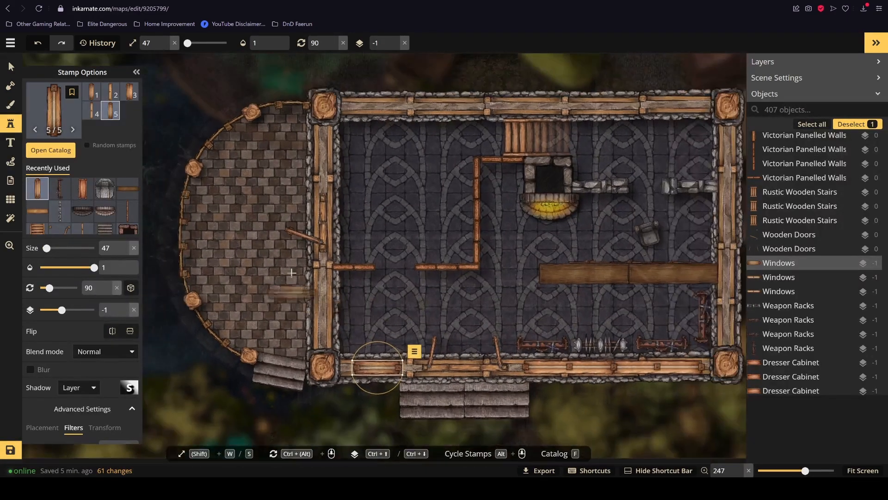
left_click_drag(486, 274, 343, 340)
scroll(345, 342, "down", 2)
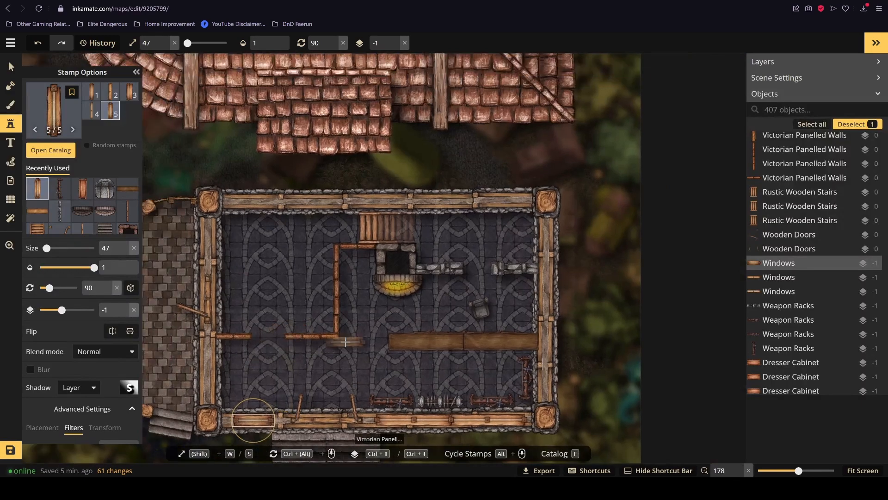
left_click_drag(422, 330, 396, 327)
scroll(420, 288, "down", 2)
scroll(421, 266, "up", 2)
scroll(421, 266, "up", 1)
scroll(450, 231, "up", 2)
scroll(450, 230, "up", 3)
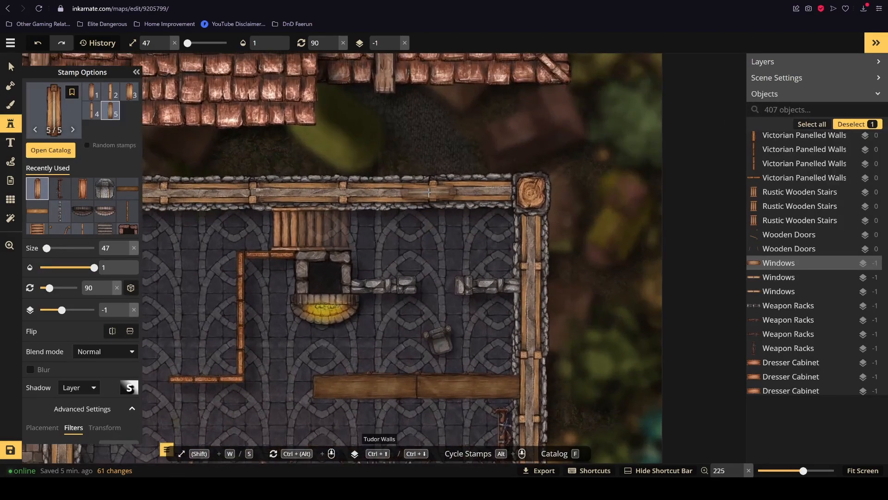
Step: Place a long variant 4 window at 90° in the upper wall beside the left corner pillar
left_click_drag(454, 193, 563, 194)
left_click_drag(307, 218, 393, 212)
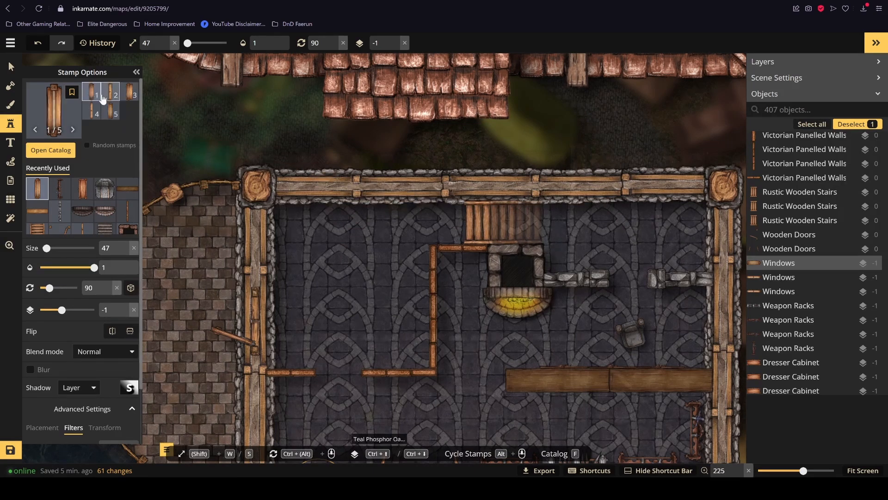
left_click(92, 110)
left_click(358, 186)
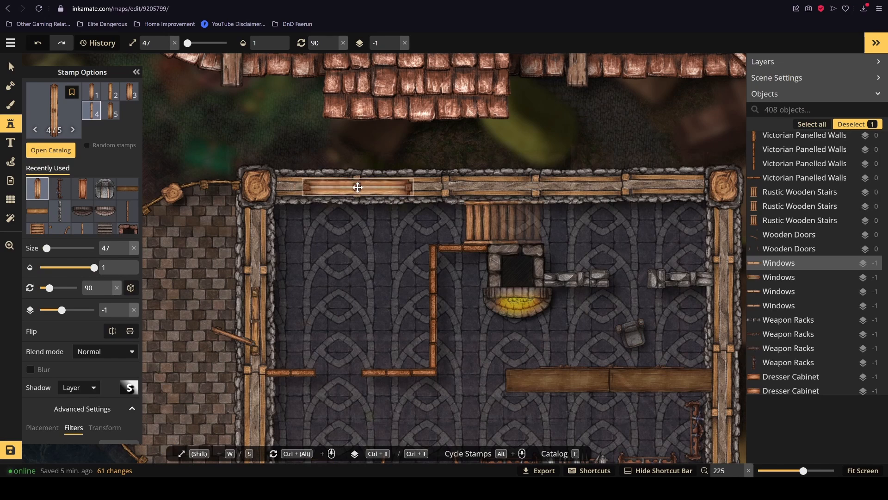
left_click_drag(358, 187, 357, 186)
Step: Look over the roofs, terrace and furnished interior of the building with the window deselected
scroll(324, 306, "down", 4)
left_click_drag(215, 274, 583, 393)
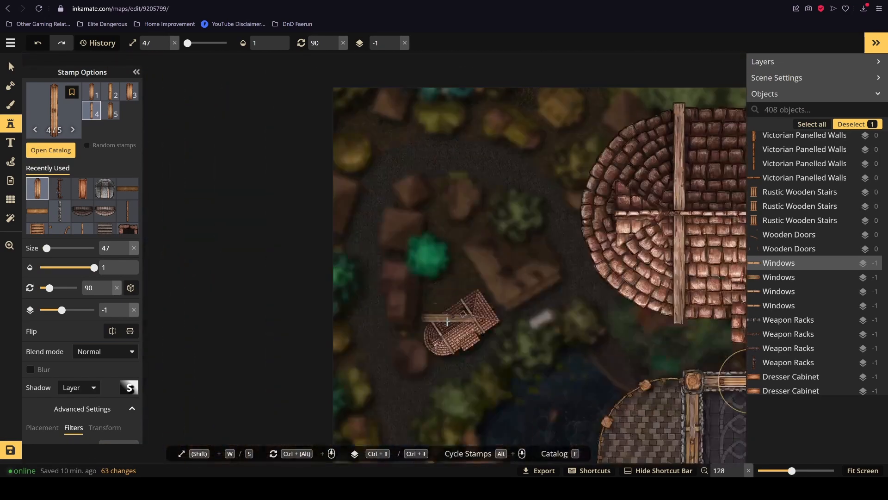
left_click_drag(471, 308, 374, 259)
left_click_drag(531, 339, 245, 234)
mouse_move(361, 264)
left_mouse_down()
mouse_move(458, 287)
mouse_move(407, 265)
mouse_move(492, 286)
mouse_move(358, 254)
left_mouse_up()
left_click(10, 69)
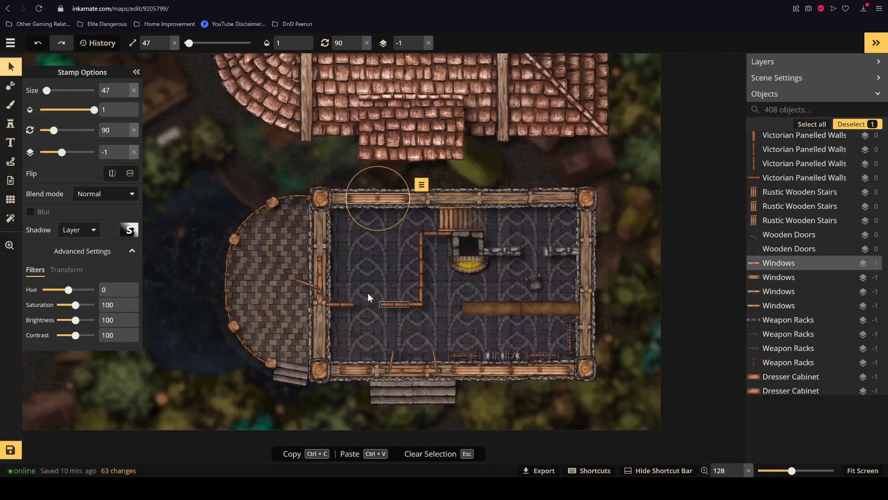
left_click(368, 293)
scroll(393, 340, "up", 5)
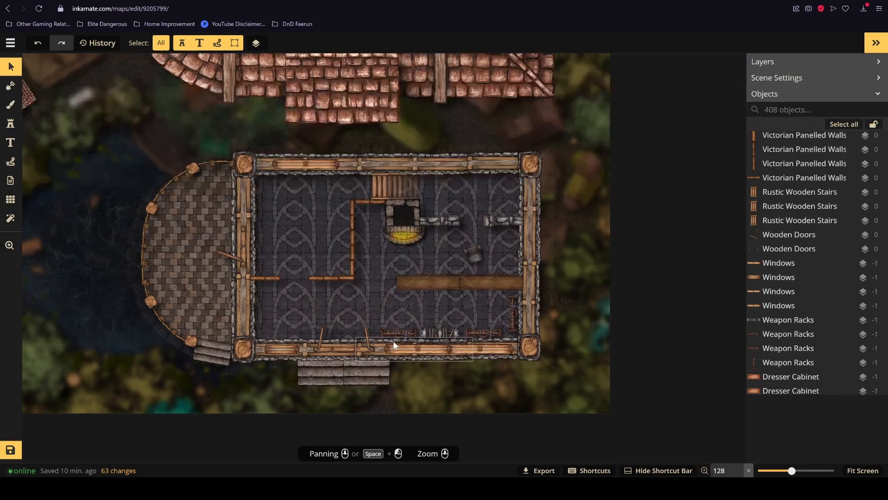
scroll(423, 338, "down", 1)
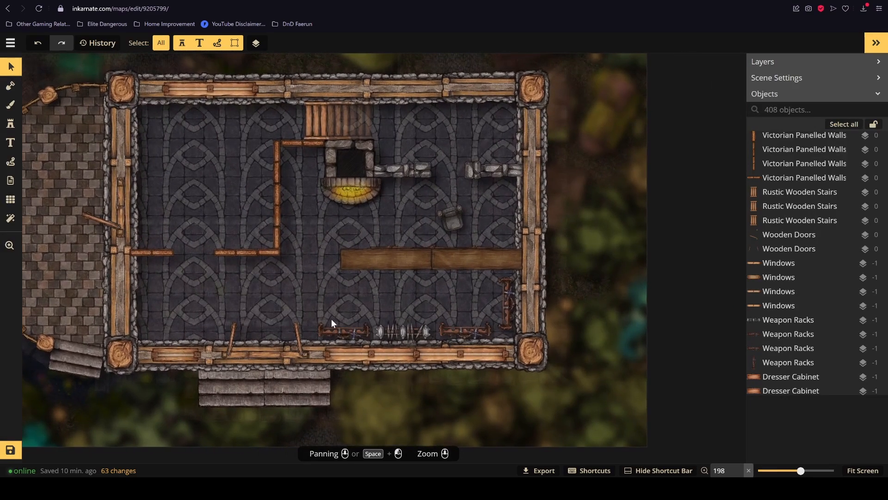
Step: Select all four weapon racks in the lower right area and lower their brightness to 63
left_click(349, 328)
left_click(407, 330, "shift")
left_click(462, 329, "shift")
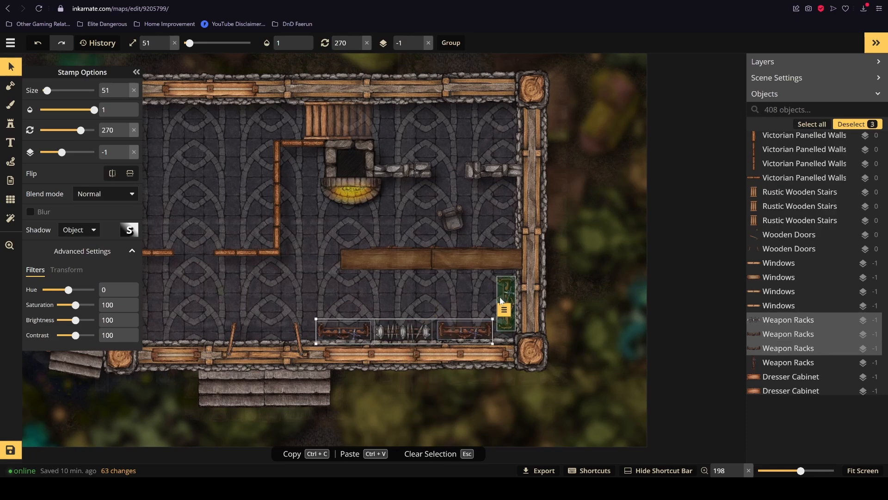
left_click(500, 299, "shift")
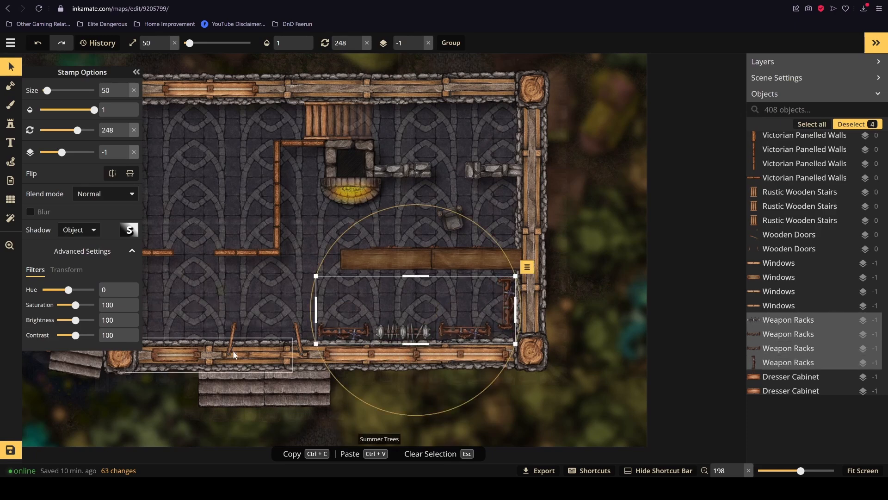
left_click_drag(270, 324, 361, 414)
left_click_drag(331, 209, 304, 189)
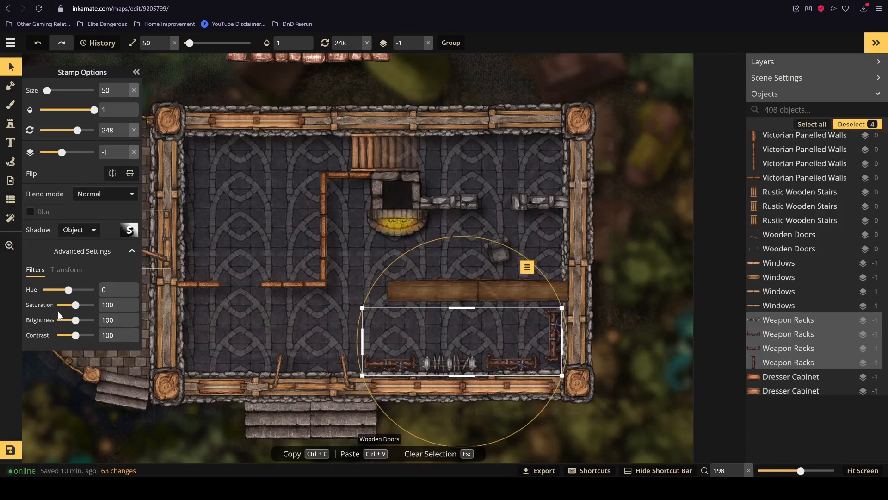
left_click(67, 320)
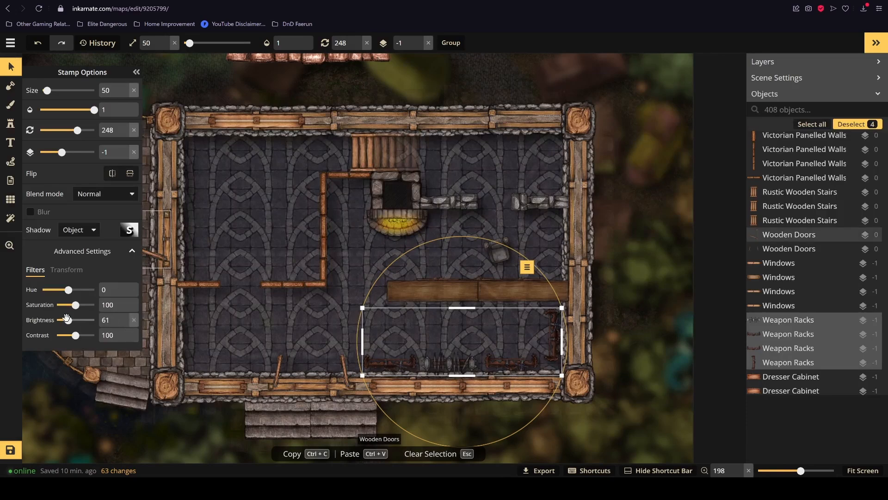
left_click(291, 317)
Step: Try a bar table stamp rotated to 90° and sized 47 at the left end of the counter
scroll(531, 361, "up", 3)
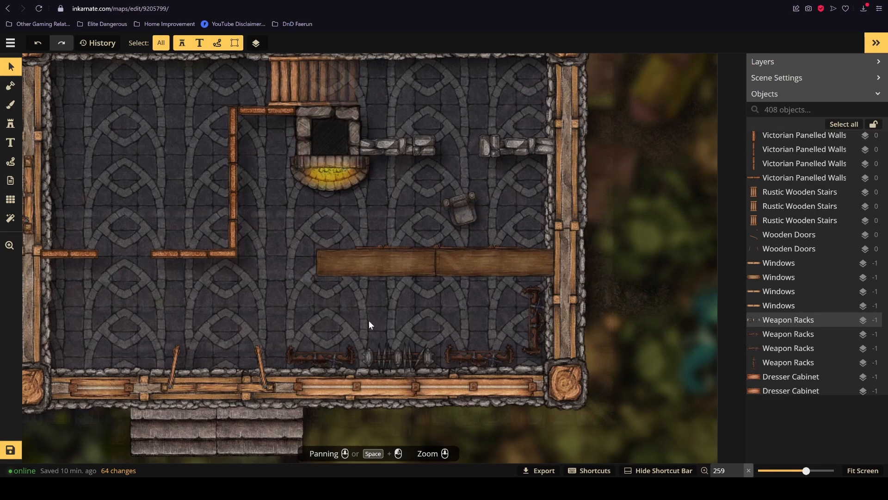
left_click_drag(365, 310, 383, 332)
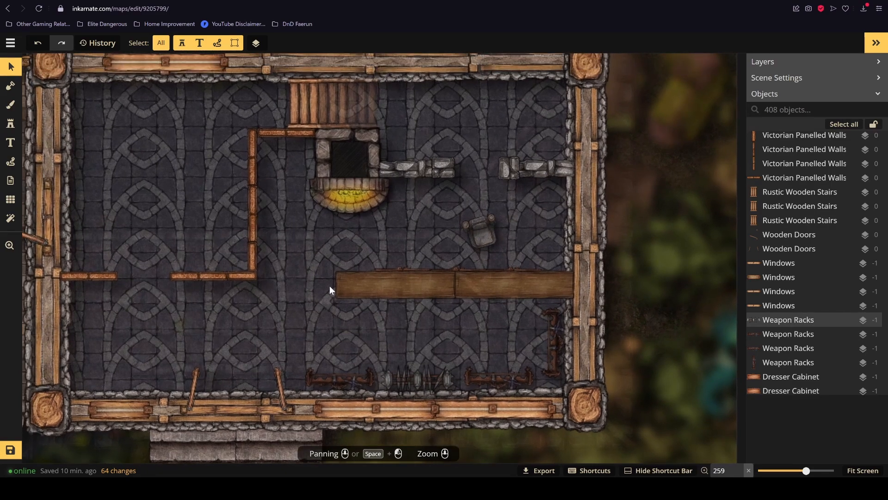
scroll(347, 270, "up", 2)
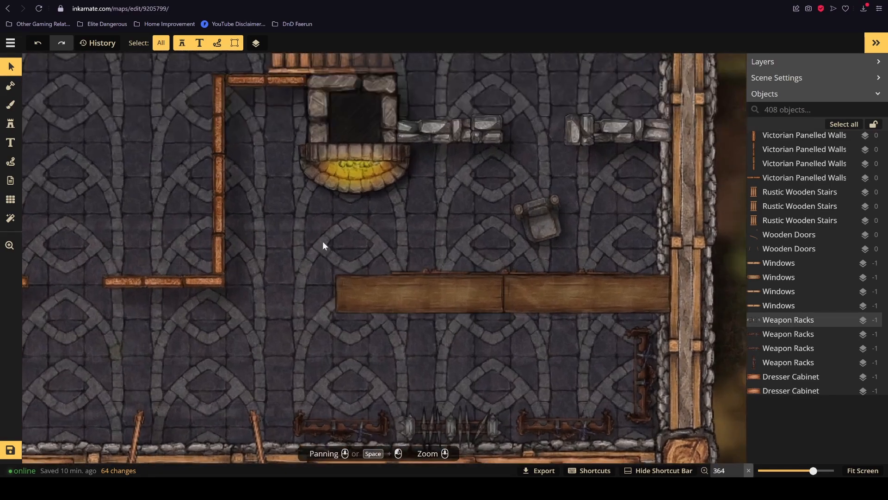
left_click(350, 296)
left_click(283, 340)
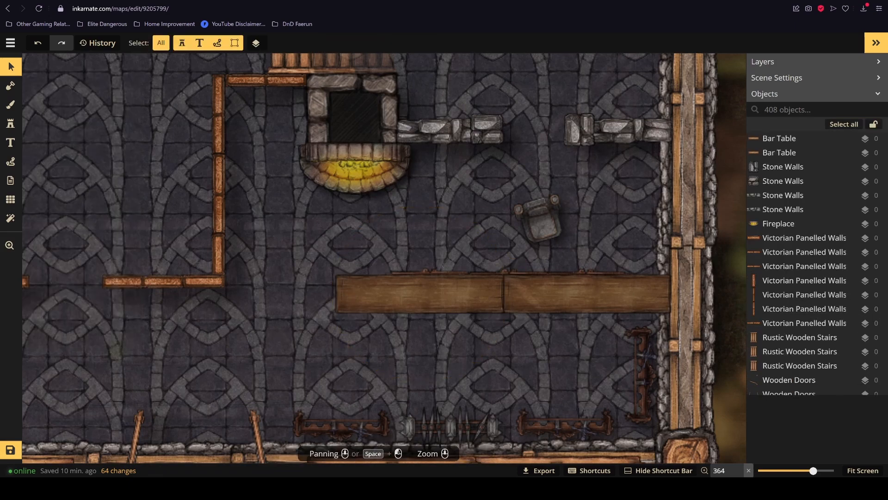
left_click(13, 125)
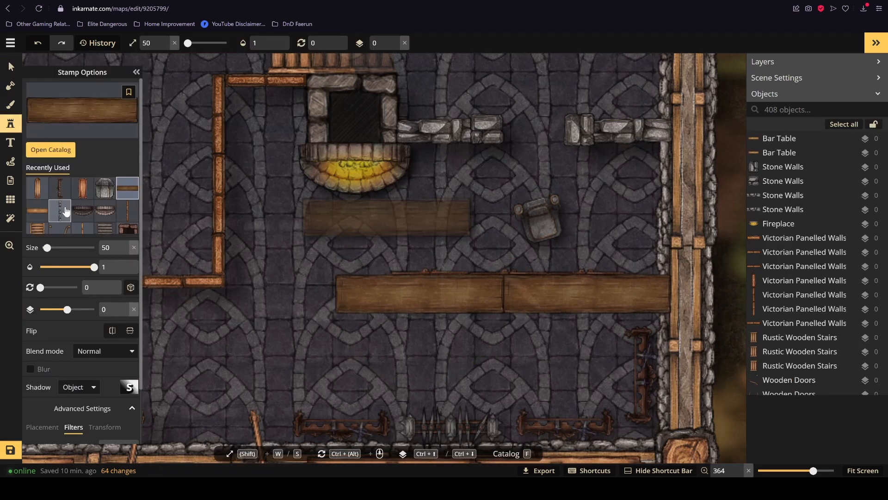
left_click(37, 211)
scroll(339, 260, "up", 6, "ctrl")
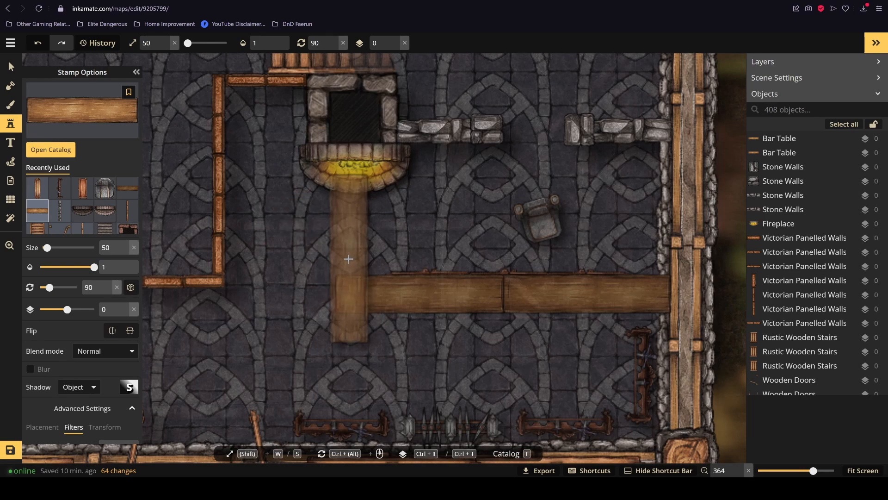
scroll(350, 300, "down", 3, "shift")
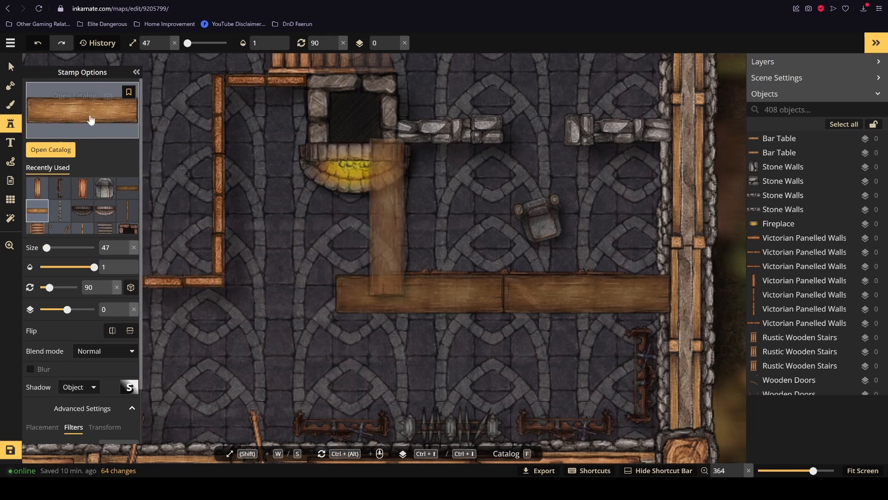
Step: Find Long Table in the stamp catalog, try it at size 27 on the counter's left end, and delete it
left_click(133, 136)
scroll(197, 357, "down", 3)
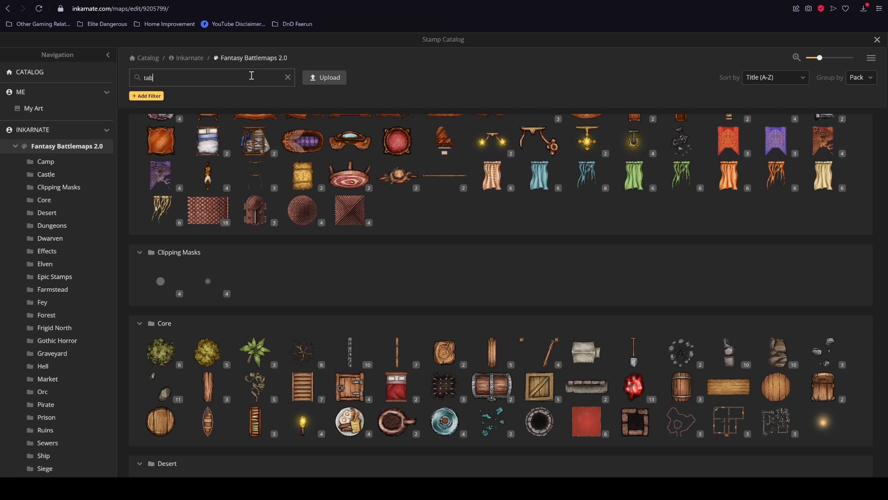
left_click(158, 231)
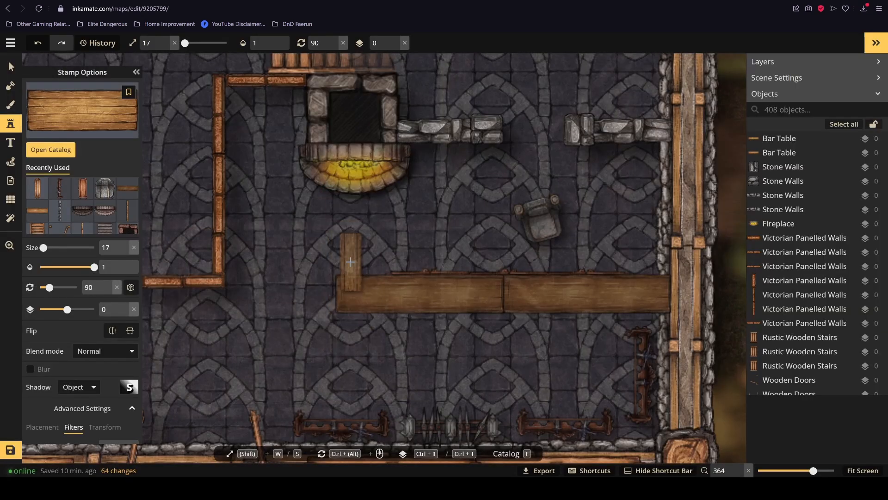
scroll(346, 266, "down", 1)
left_click(354, 272)
left_click_drag(346, 266, 327, 273)
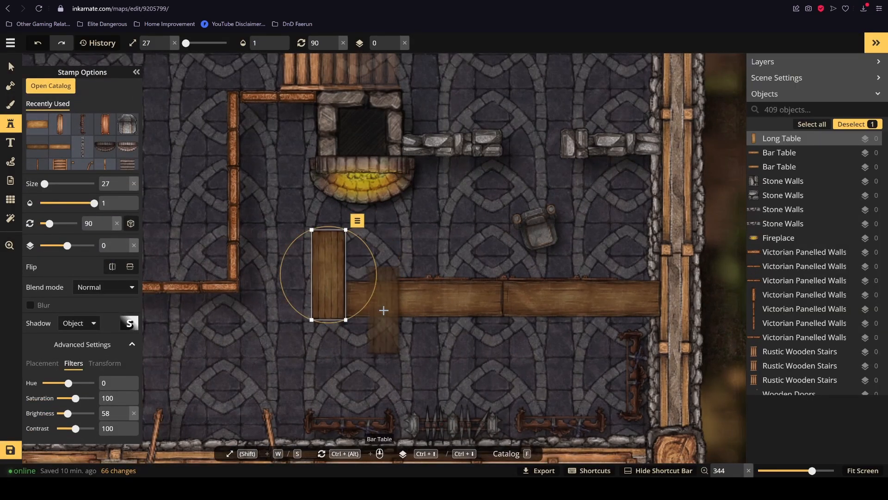
key("Delete")
left_click_drag(409, 345, 351, 327)
scroll(351, 327, "down", 1)
left_click_drag(405, 359, 493, 356)
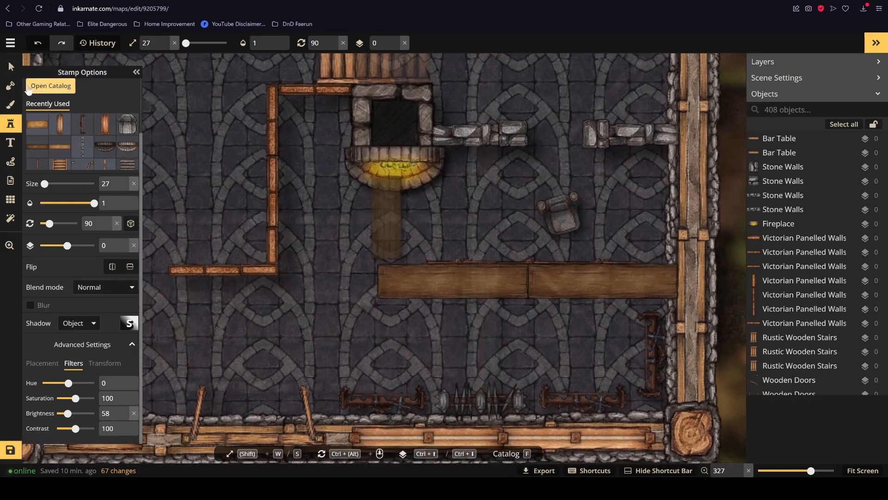
Step: Place variant 10 Victorian Panelled Walls posts, size 51, at the inner wall's lower right corner and at the counter's left end
left_click(10, 65)
left_click_drag(316, 241, 288, 237)
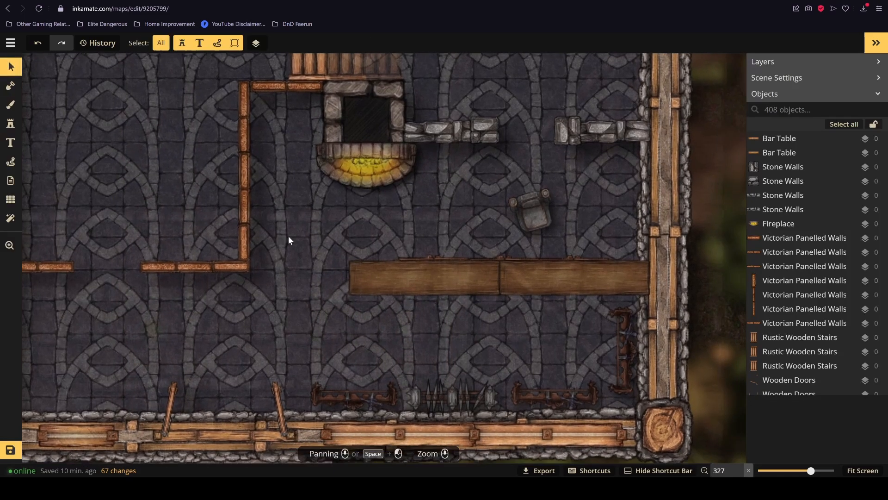
left_click(246, 268)
scroll(273, 272, "up", 5)
left_click(12, 120)
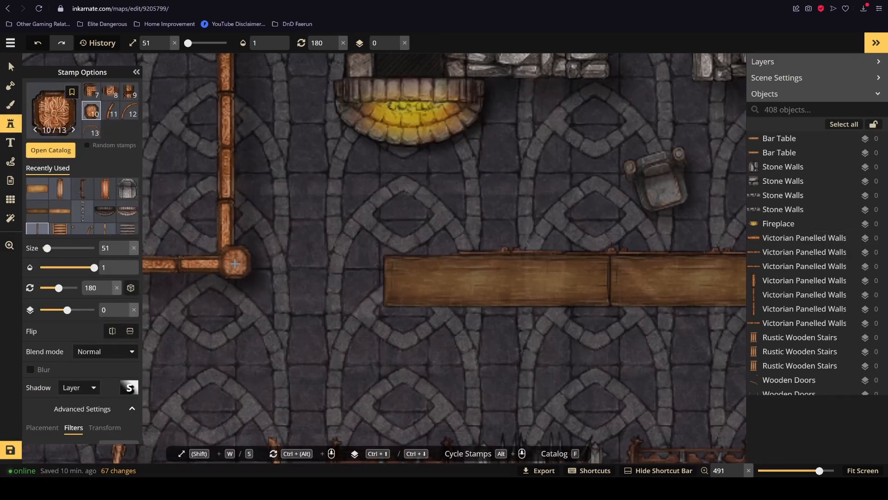
left_click(234, 263)
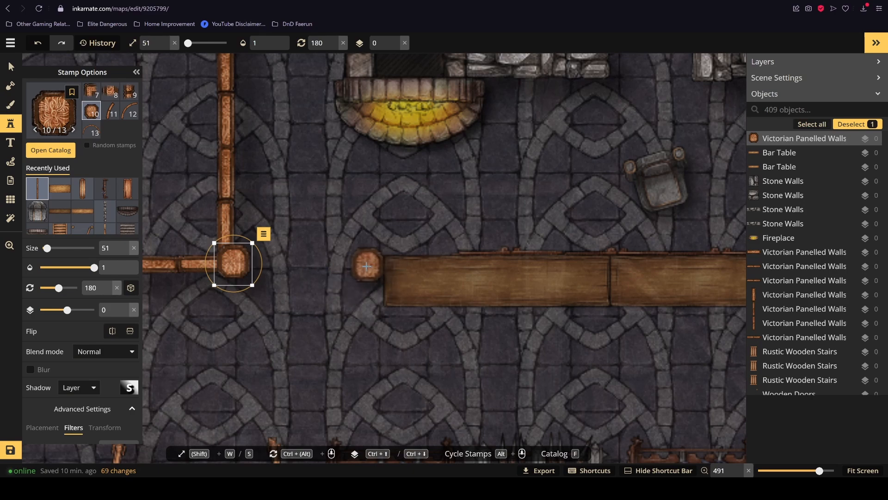
left_click(365, 266)
scroll(319, 351, "down", 5)
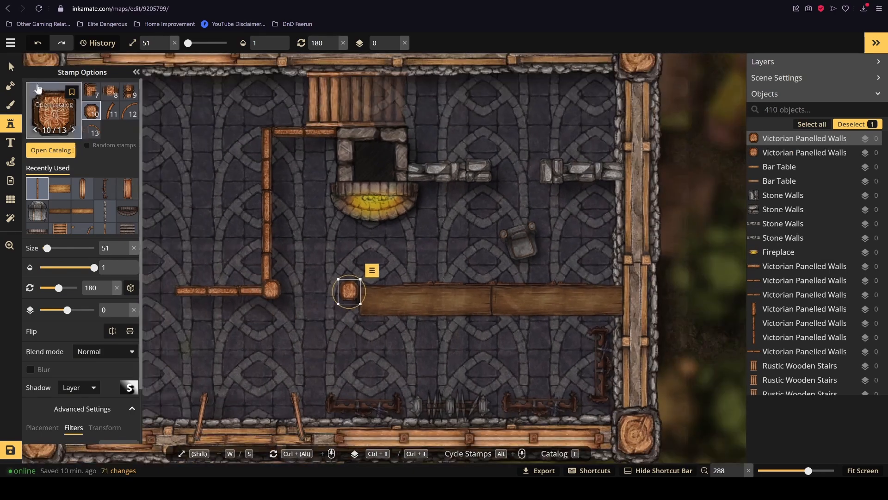
left_click(10, 66)
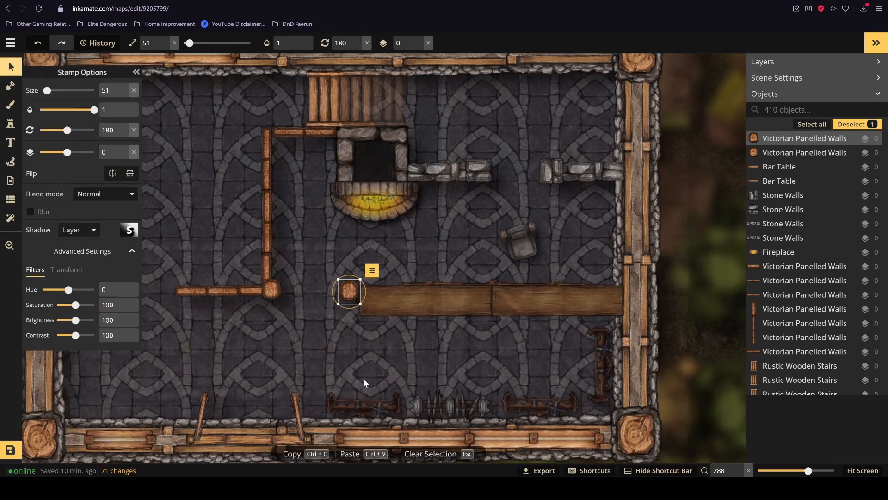
left_click(317, 305)
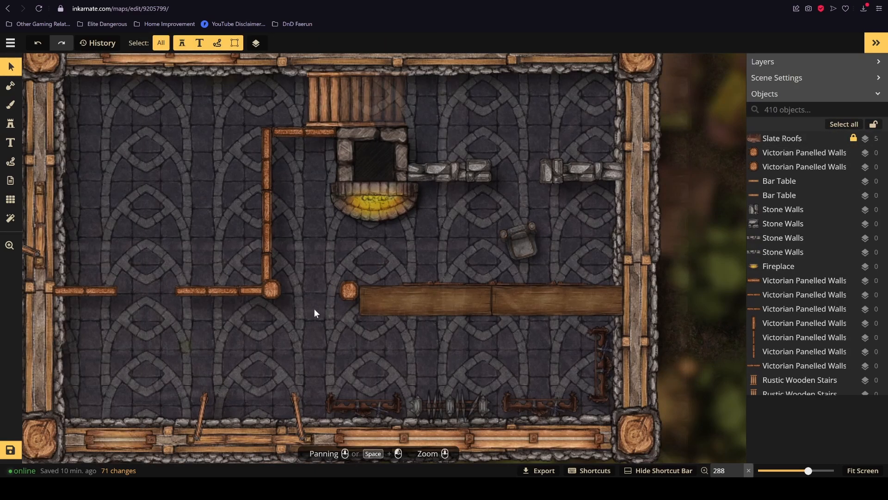
Step: Place two weapon racks rotated to 90° along the upper wall of the upper right room, with random stamps enabled
scroll(279, 330, "down", 1)
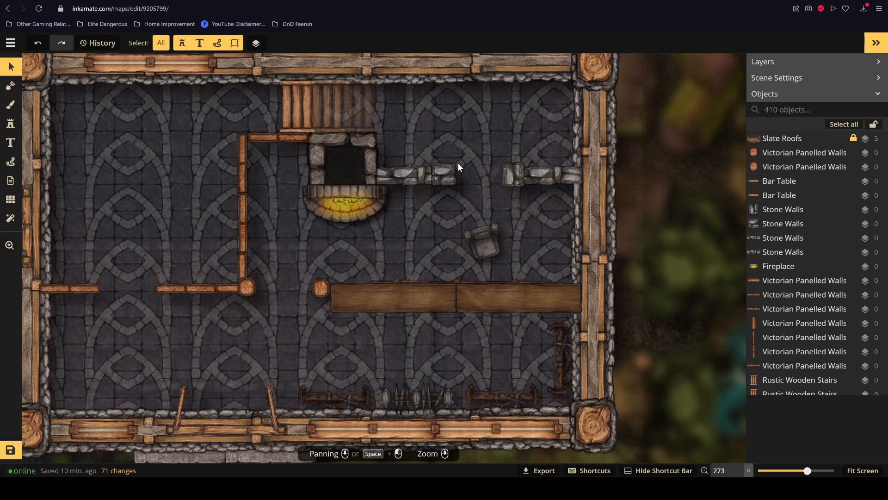
left_click_drag(463, 141, 382, 172)
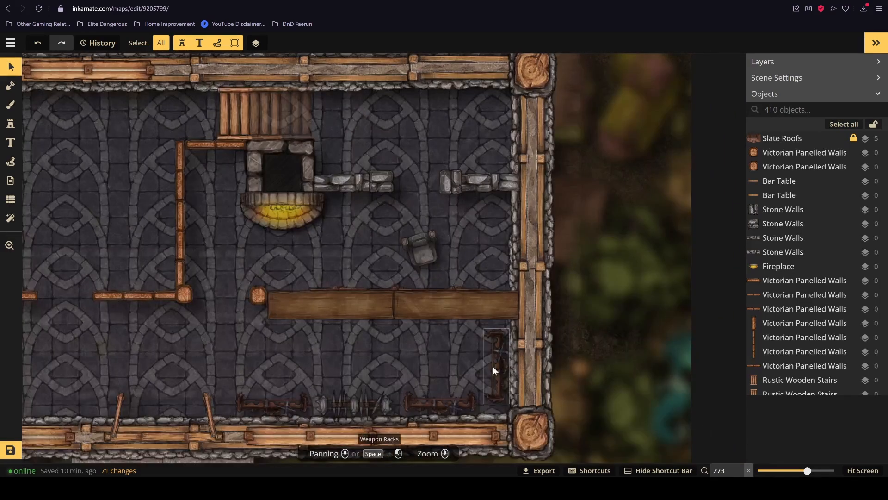
left_click(448, 394)
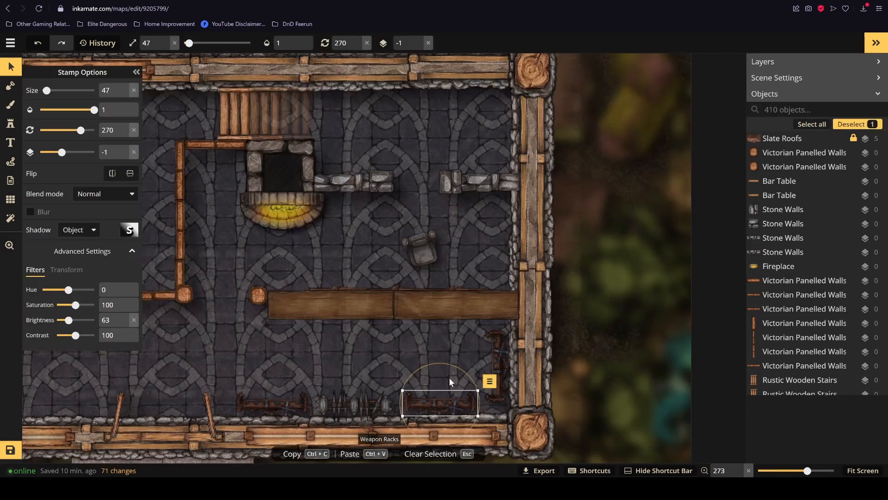
left_click(5, 124)
scroll(464, 156, "up", 3)
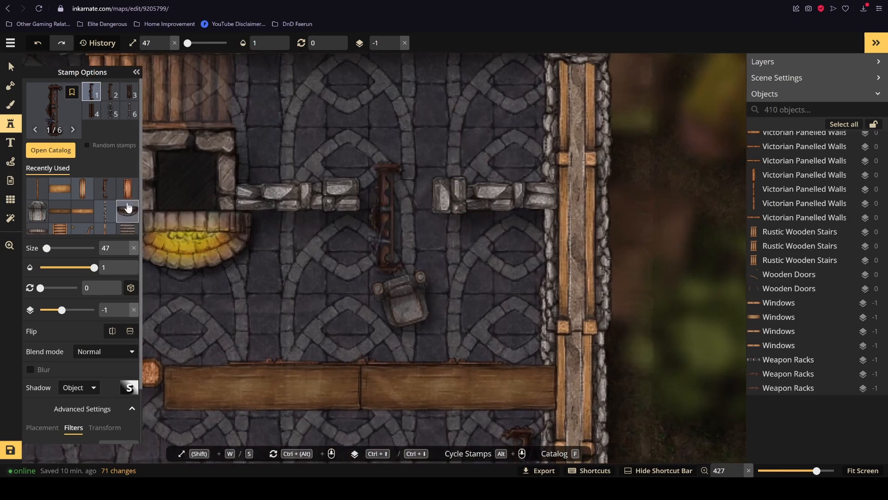
left_click_drag(464, 135, 387, 213)
scroll(420, 198, "up", 6)
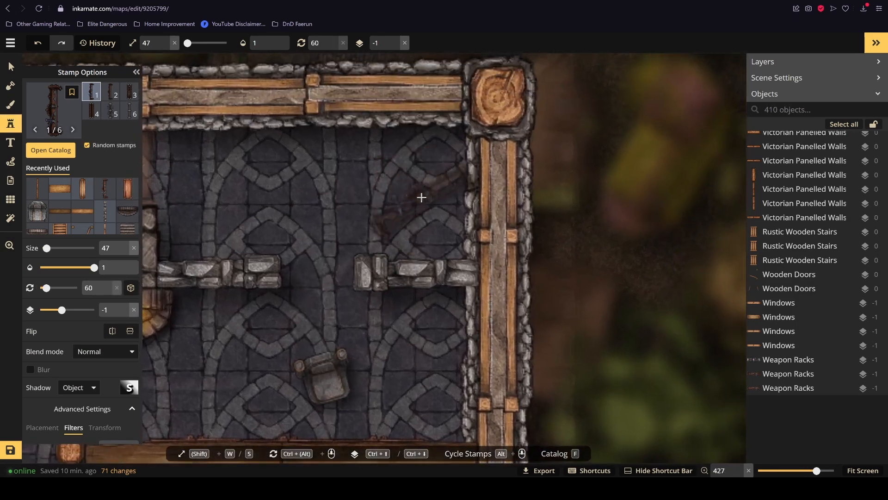
left_click(405, 147)
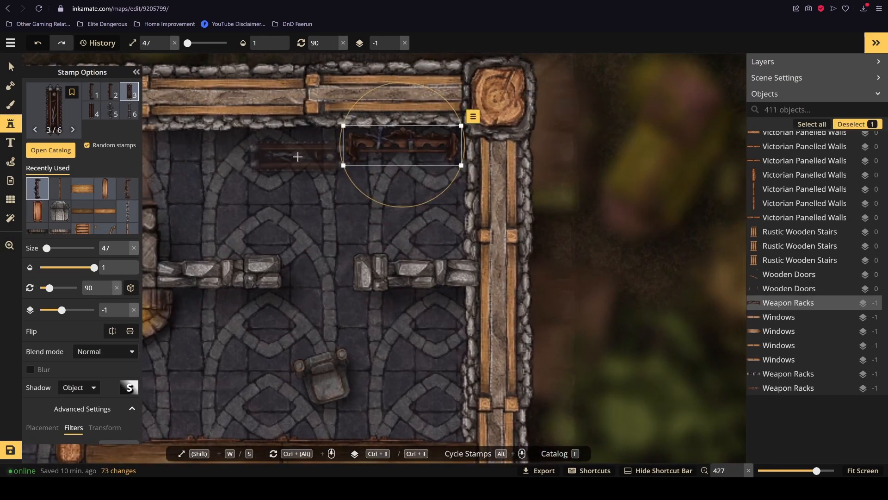
left_click_drag(297, 153, 317, 151)
left_click(304, 146)
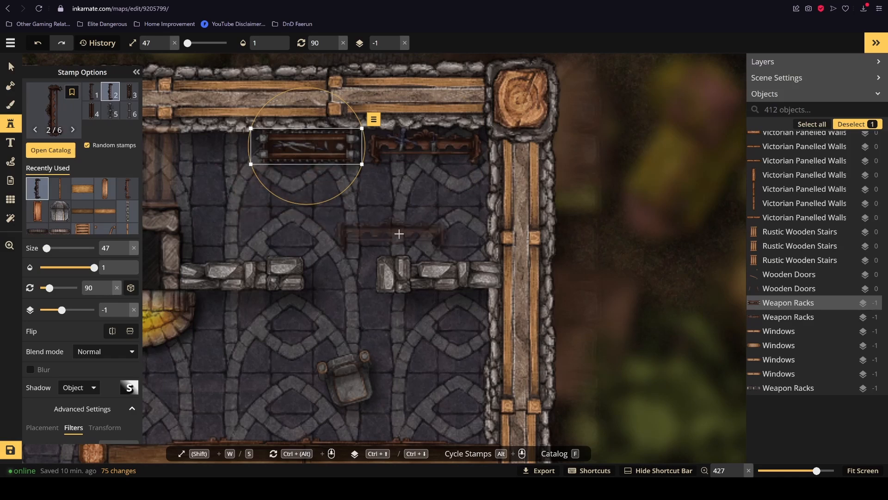
Step: Place two random weapon racks rotated to 270° along the upper side of the stone wall, one on each side of its opening
scroll(456, 221, "up", 5)
left_click(456, 220)
scroll(456, 218, "up", 7)
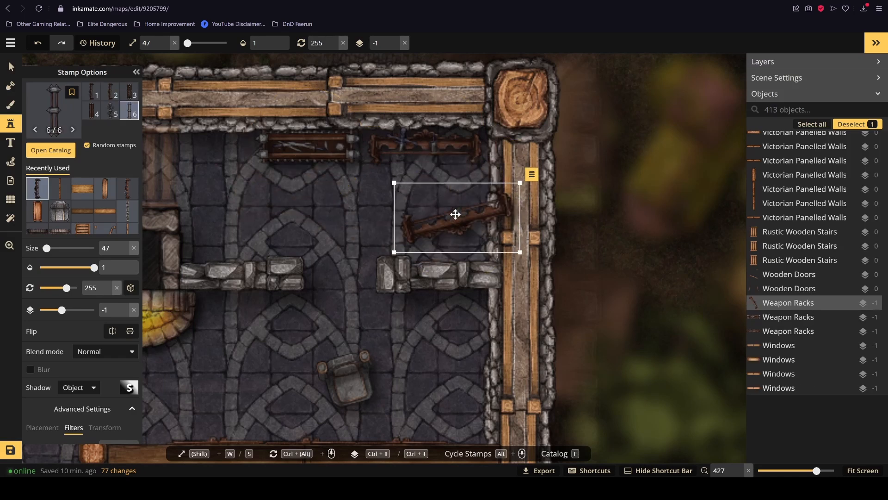
left_click_drag(461, 216, 436, 243)
left_click_drag(347, 229, 437, 245)
left_click(327, 263)
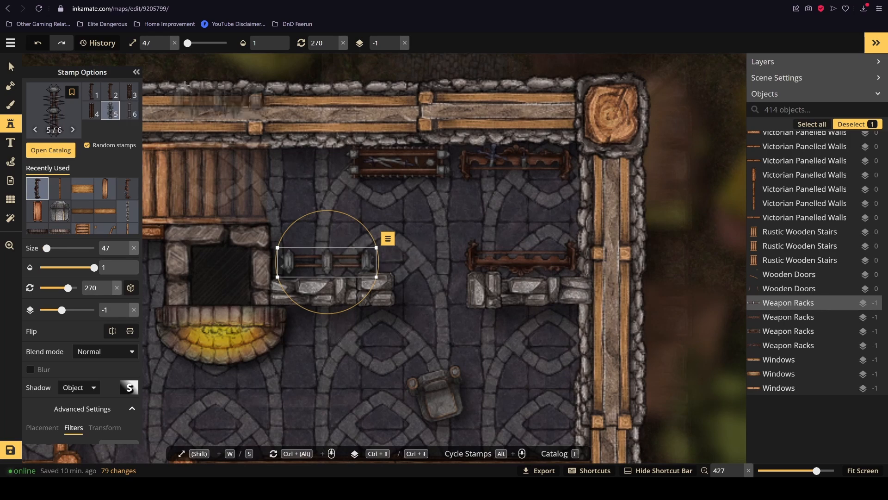
left_click_drag(276, 198, 309, 200)
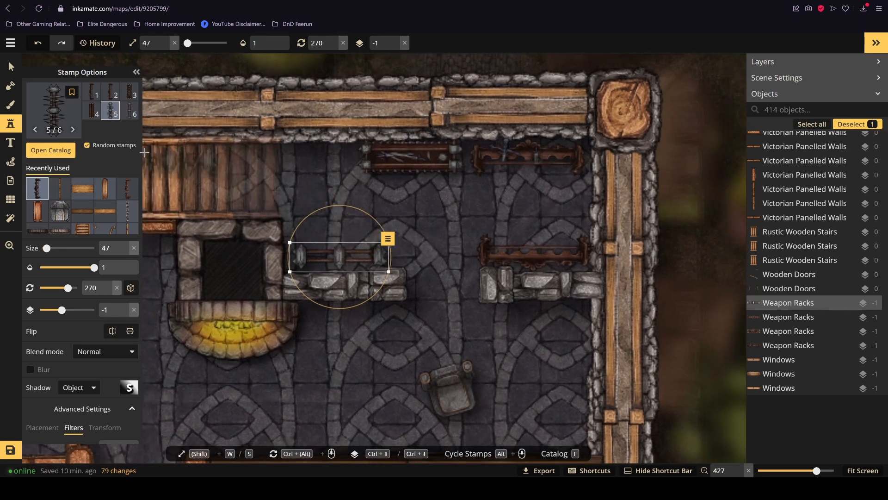
scroll(364, 254, "down", 5)
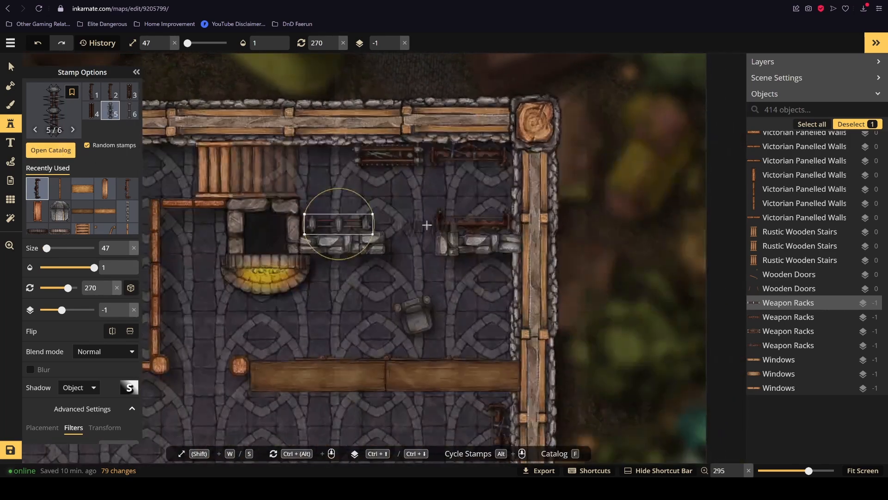
scroll(426, 234, "up", 3)
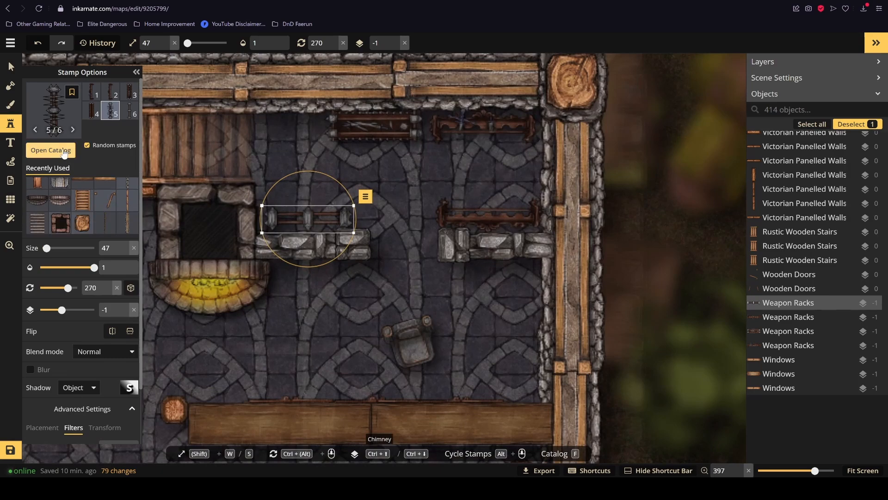
Step: Search the stamp catalog for "chest" and choose the second variant of the Dungeons chest, the plain wooden one
left_click(50, 150)
left_click(287, 77)
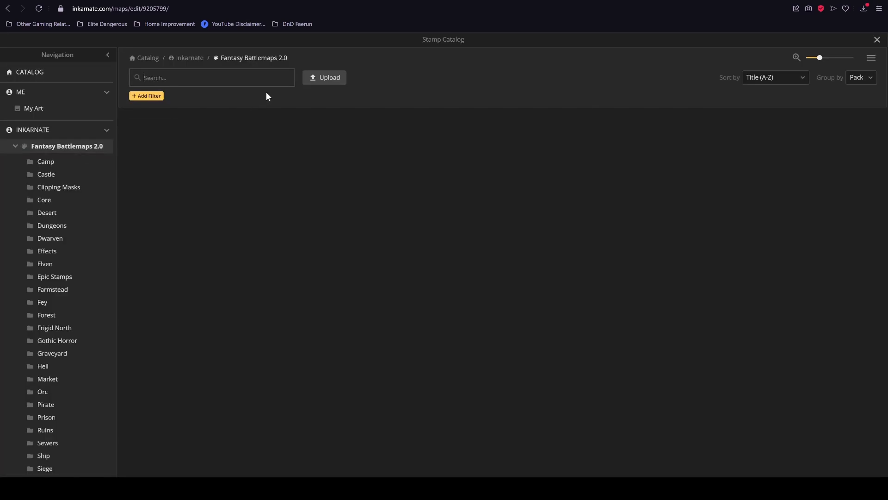
type("chest")
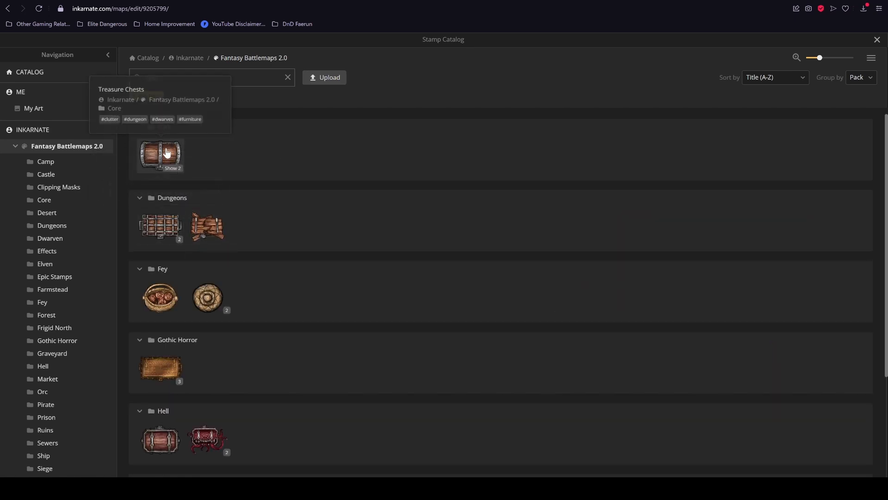
left_click(177, 239)
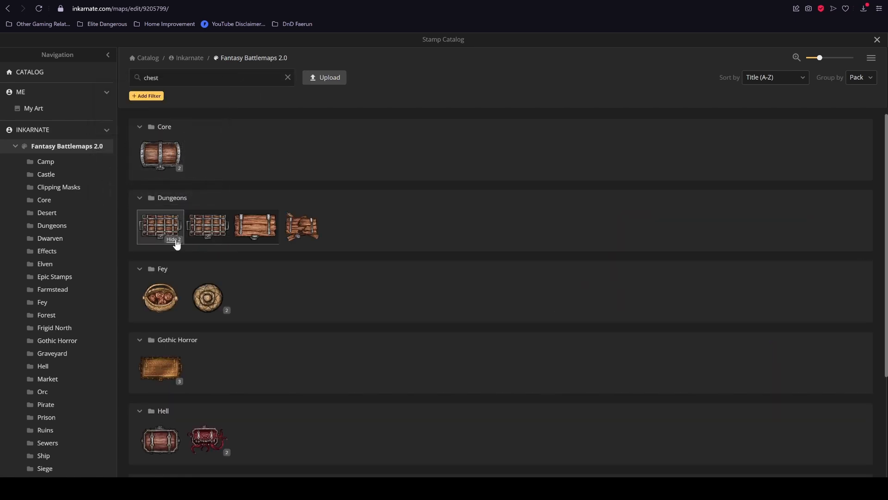
left_click(255, 230)
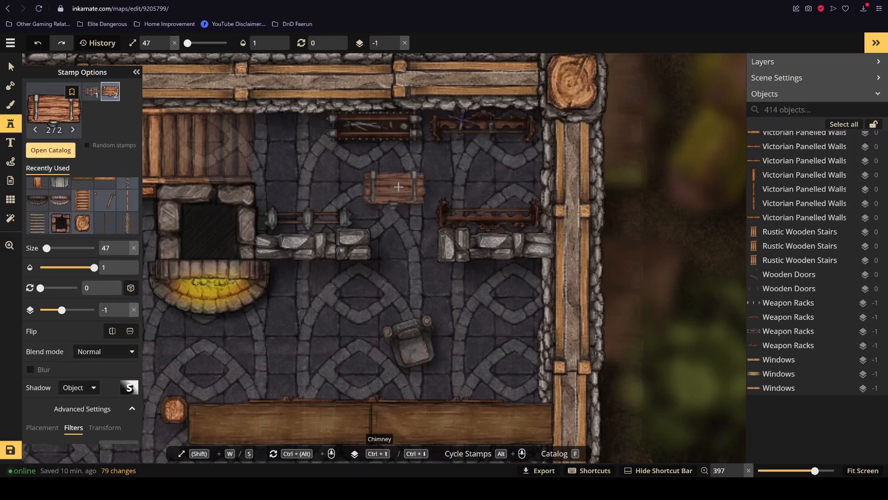
Step: Place the wooden chest against the right wall between the weapon racks, rotated to 90° and sized 43
left_click(398, 188)
left_click_drag(403, 184, 525, 167)
scroll(468, 163, "down", 4)
scroll(468, 164, "down", 2)
key("s")
key("s")
key("s")
key("s")
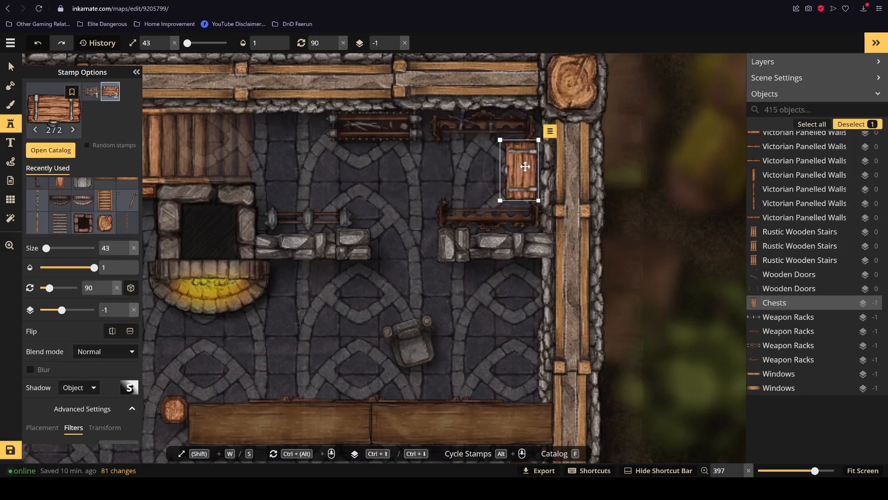
Step: Shrink the dwarven chair behind the counter to size 42 and shift it slightly
key("v")
left_click(409, 352)
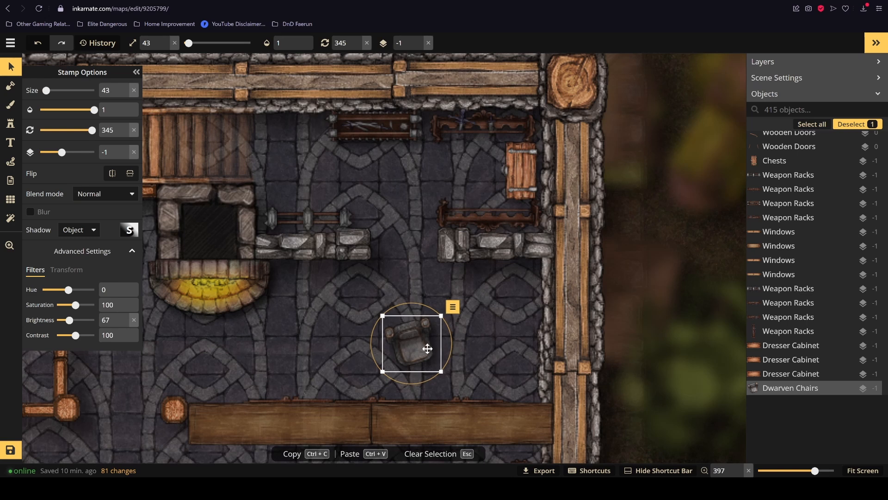
left_click_drag(428, 348, 426, 352)
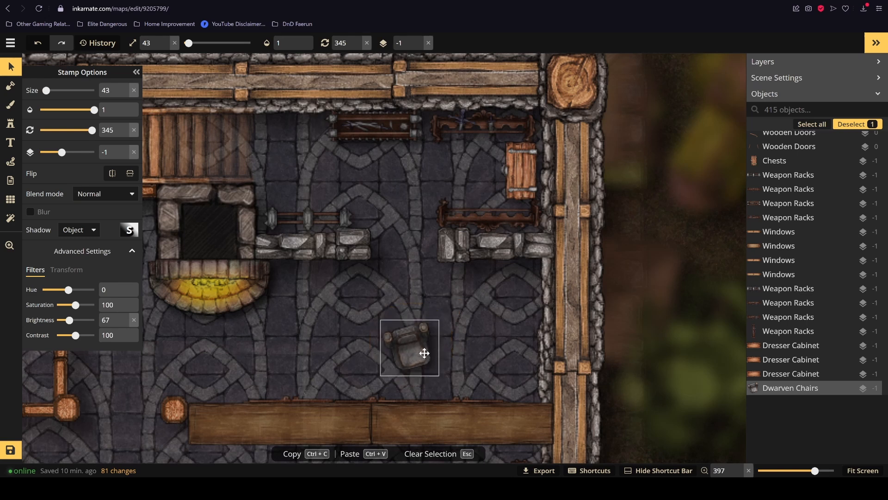
left_click(474, 341)
Step: Lower the chest's brightness to 67 and place a copy rotated to 0° at the right end of the upper staircase
left_click(519, 171)
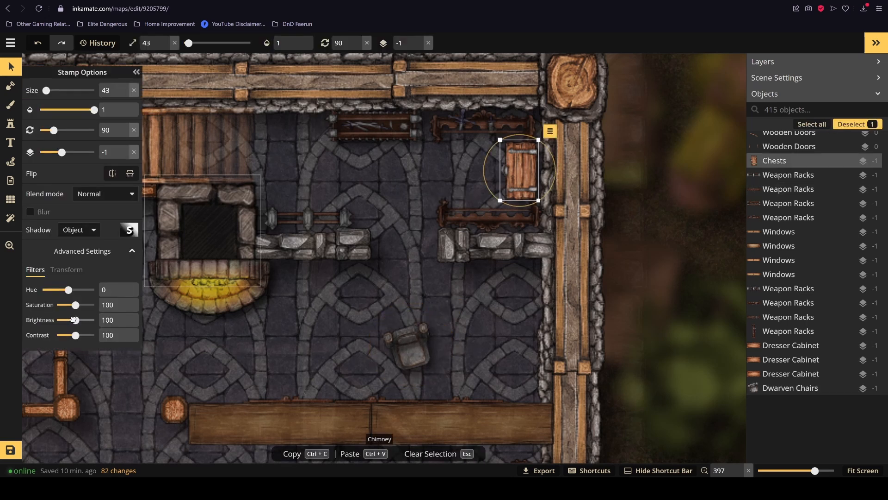
left_click_drag(74, 320, 69, 320)
key("ctrl+c")
key("ctrl+v")
scroll(292, 148, "down", 11)
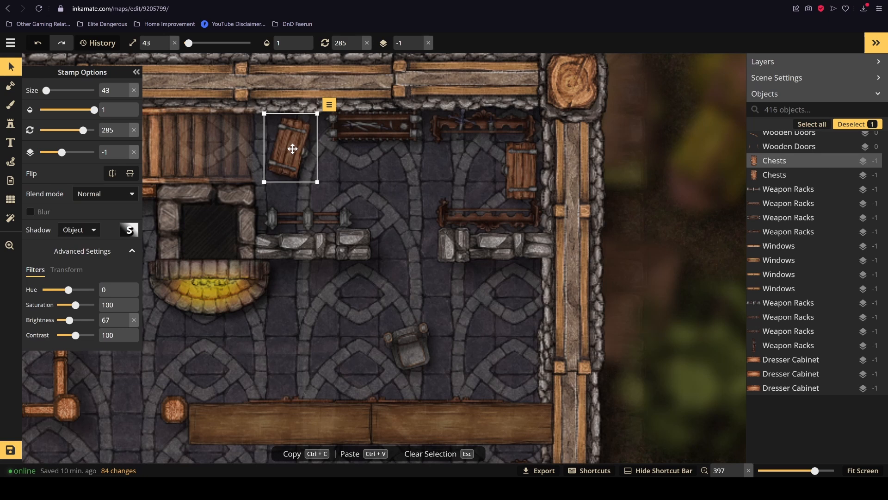
scroll(292, 148, "up", 5)
left_click_drag(292, 149, 211, 140)
left_click_drag(303, 176, 353, 200)
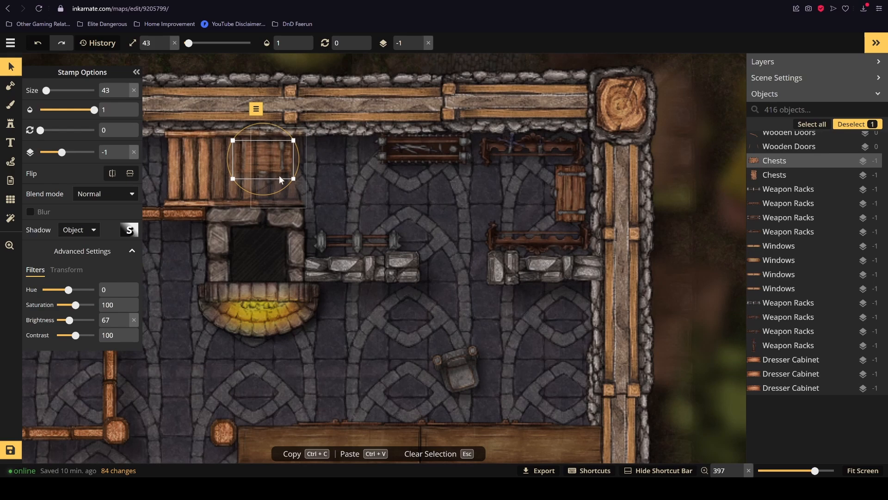
left_click(355, 182)
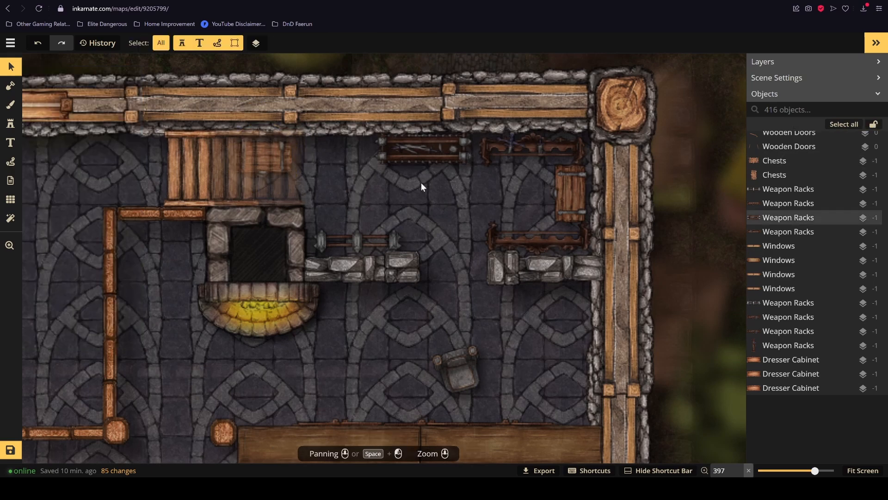
Step: Copy the dresser cabinet from the counter and place it between the staircase and the weapon rack, rotated to 270° and sized 40
scroll(409, 180, "down", 1)
left_click_drag(409, 180, 384, 180)
scroll(326, 186, "down", 3)
left_click_drag(326, 186, 262, 150)
scroll(119, 193, "down", 1)
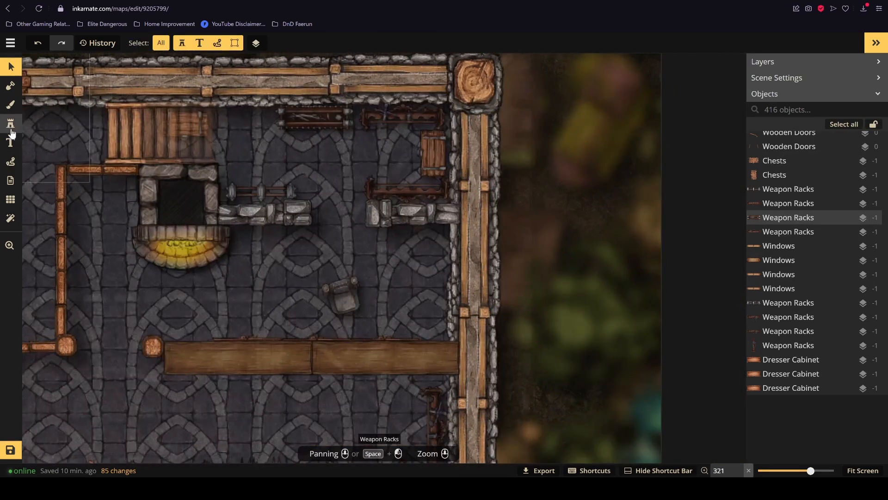
left_click(259, 338)
key("ctrl+c")
key("ctrl+v")
scroll(250, 146, "up", 12)
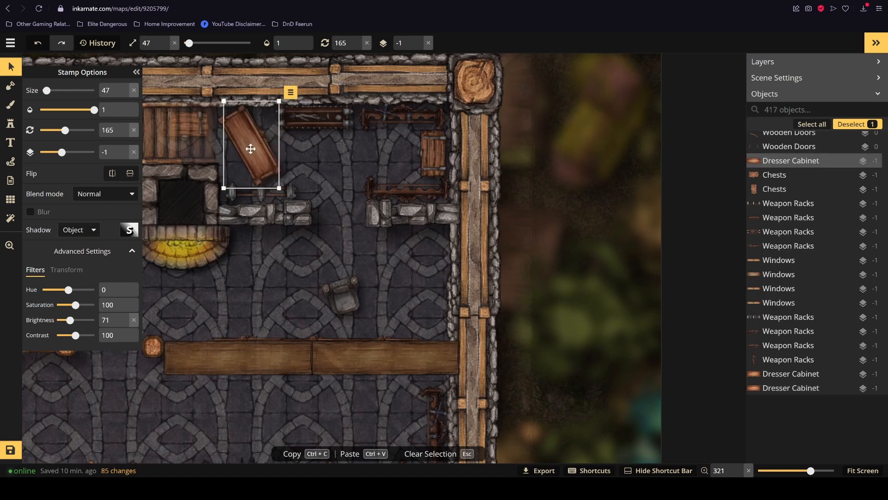
left_click_drag(262, 142, 254, 122)
scroll(248, 131, "down", 6)
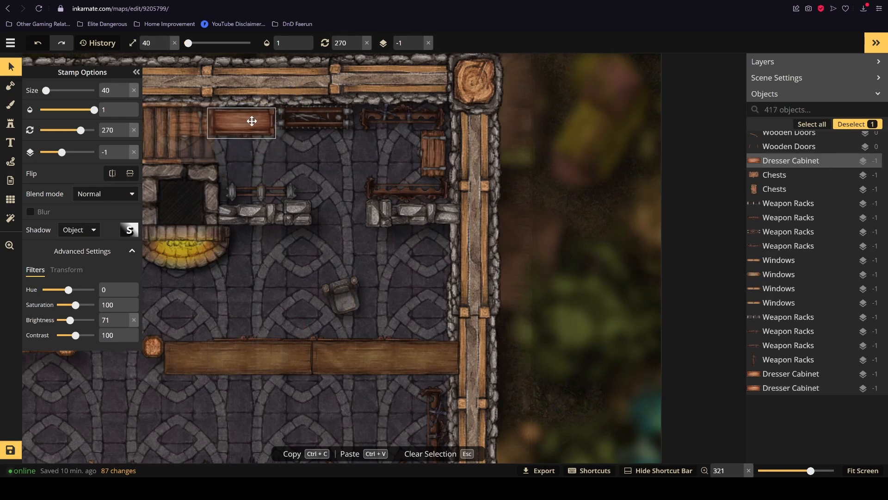
key("Escape")
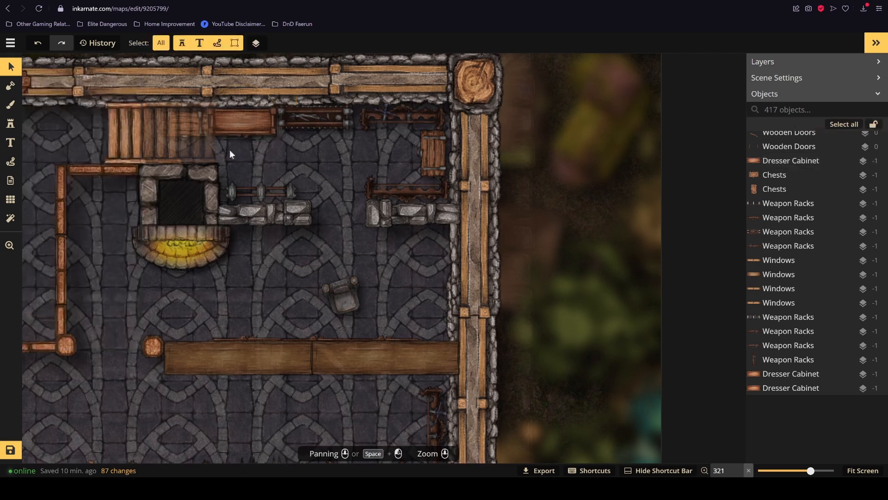
Step: Nudge the chest under the upper staircase slightly to the left
left_click(185, 115)
left_click_drag(185, 113, 182, 113)
key("Escape")
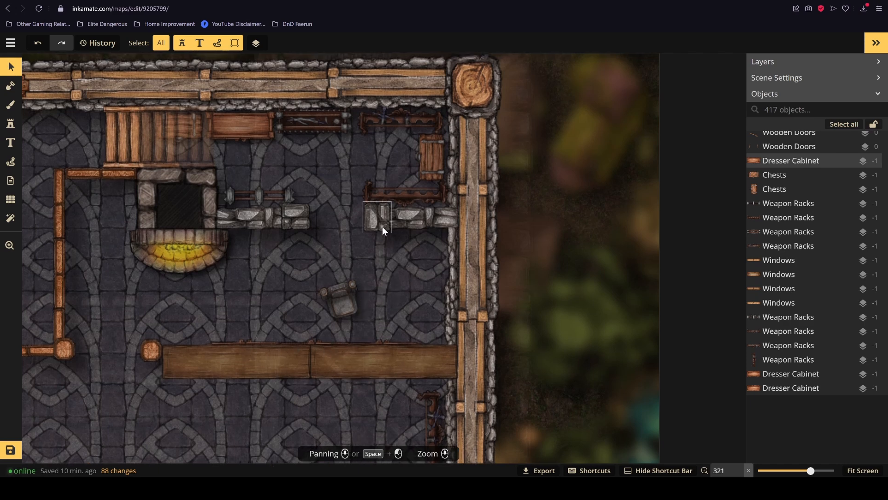
Step: Copy the weapon rack from the room's upper right corner and stand it vertically along the right wall, below the stone wall
left_click(396, 123)
key("ctrl+c")
key("ctrl+v")
scroll(420, 280, "up", 6)
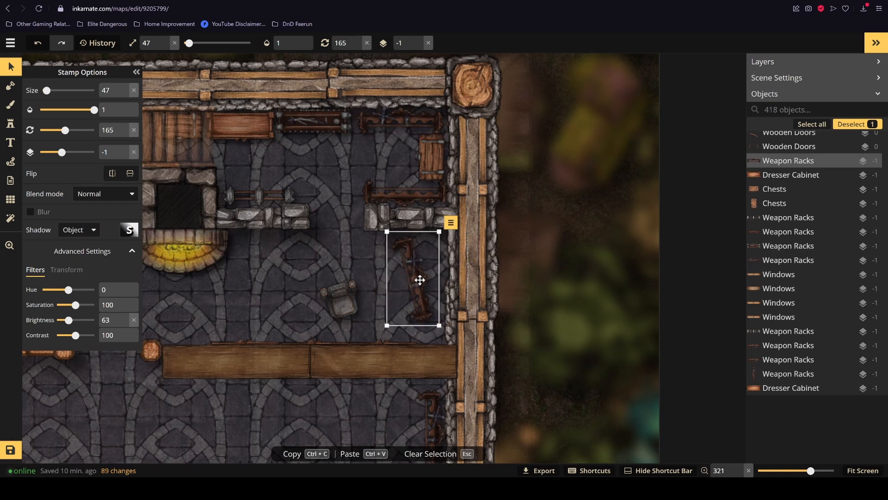
left_click_drag(421, 281, 449, 290)
left_click_drag(311, 284, 359, 291)
Step: Paste another weapon rack, flip it horizontally and fit it along the lower side of the stone wall beside the fireplace
key("ctrl+v")
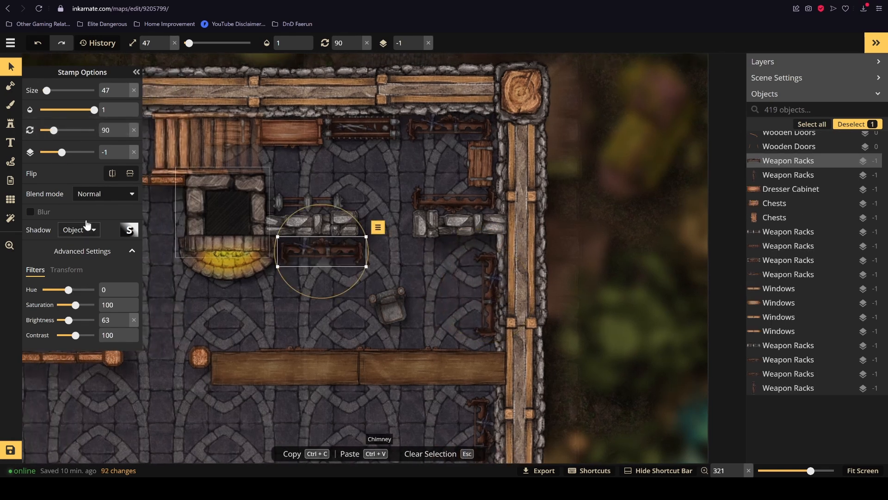
left_click(111, 176)
scroll(319, 257, "up", 12)
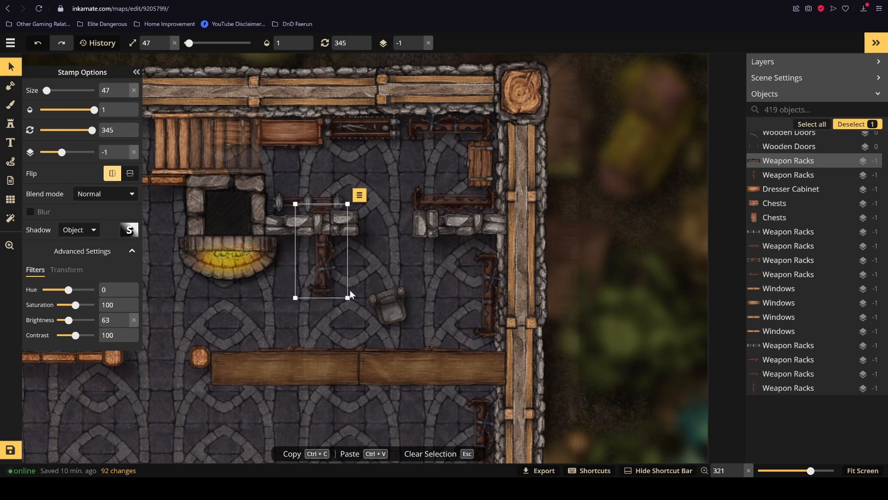
left_click_drag(326, 258, 327, 256)
left_click(429, 263)
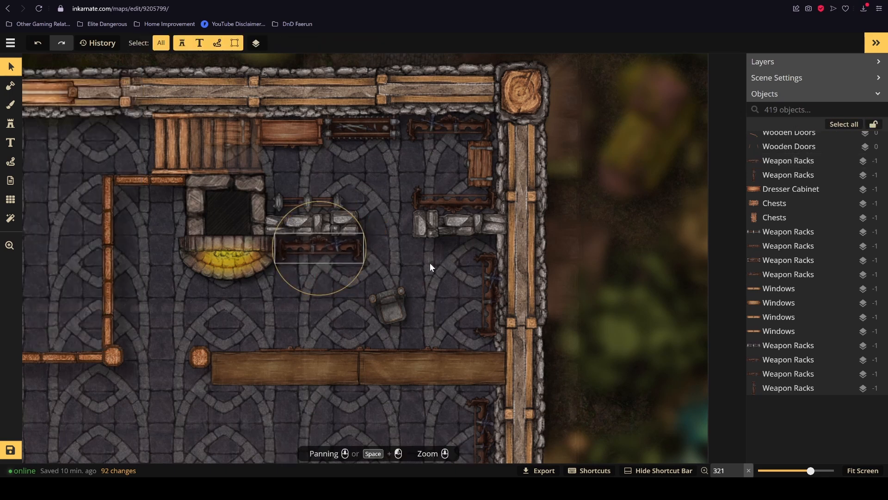
Step: Copy the dresser cabinet beside the staircase and place it in the inner wall corner left of the fireplace
left_click_drag(433, 322, 405, 285)
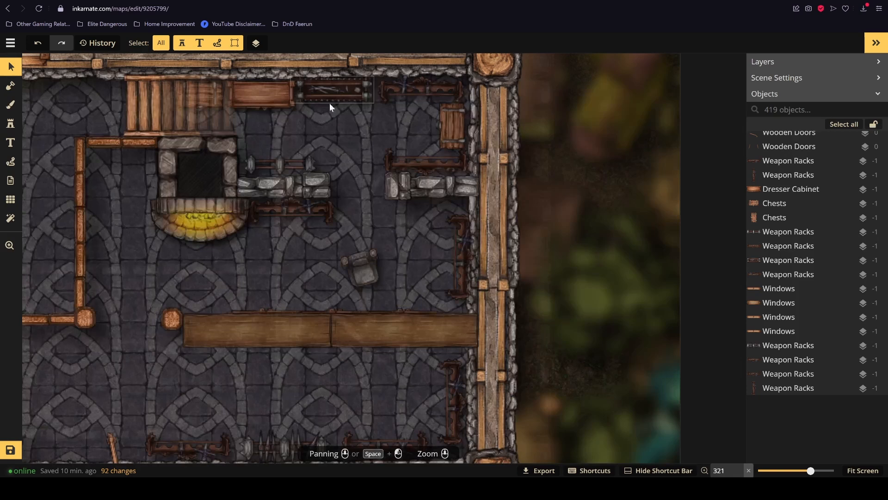
left_click_drag(344, 305, 366, 285)
left_click_drag(296, 371, 278, 355)
scroll(278, 355, "down", 3)
left_click_drag(363, 363, 391, 326)
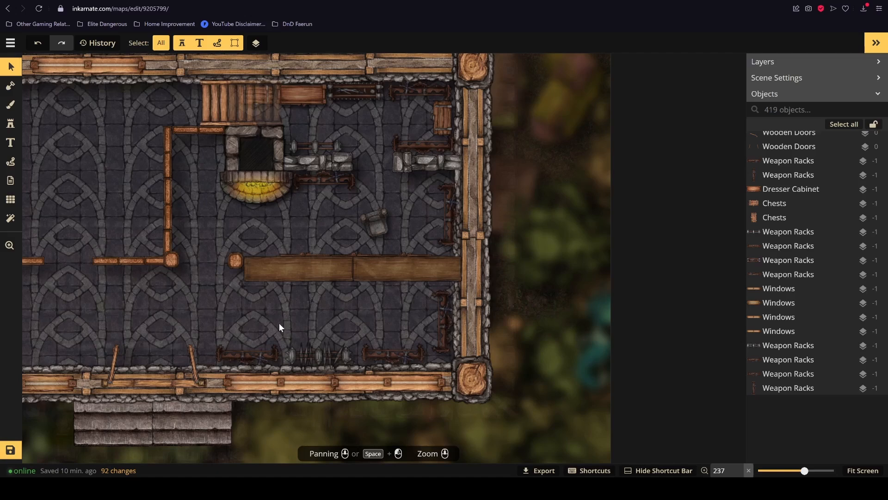
scroll(280, 327, "up", 2)
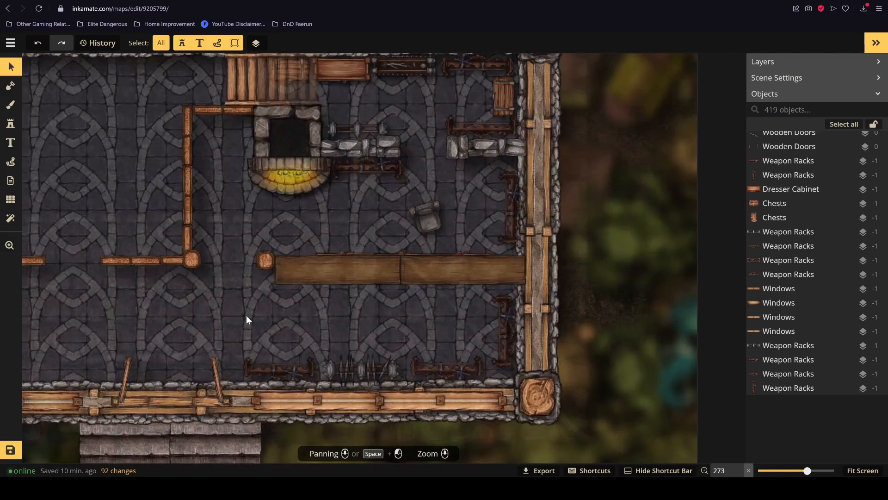
scroll(333, 333, "down", 1)
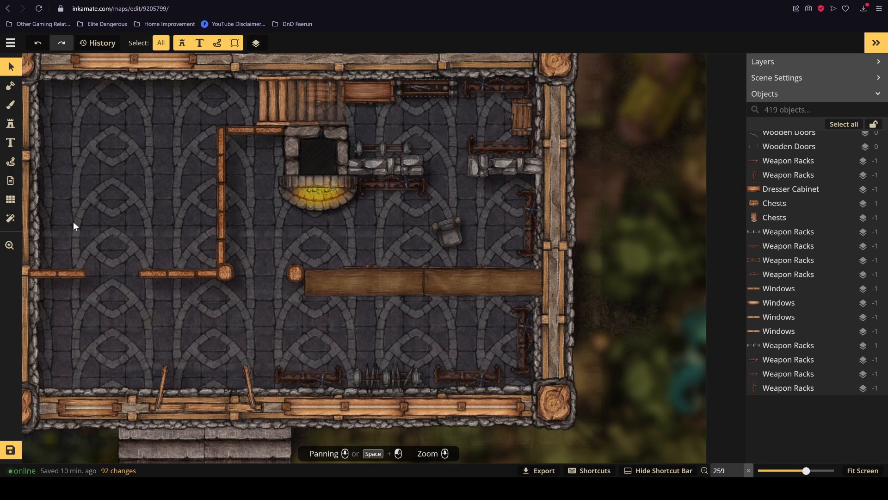
left_click(369, 92)
key("ctrl+c")
key("ctrl+v")
left_click_drag(266, 155, 252, 148)
left_click(279, 219)
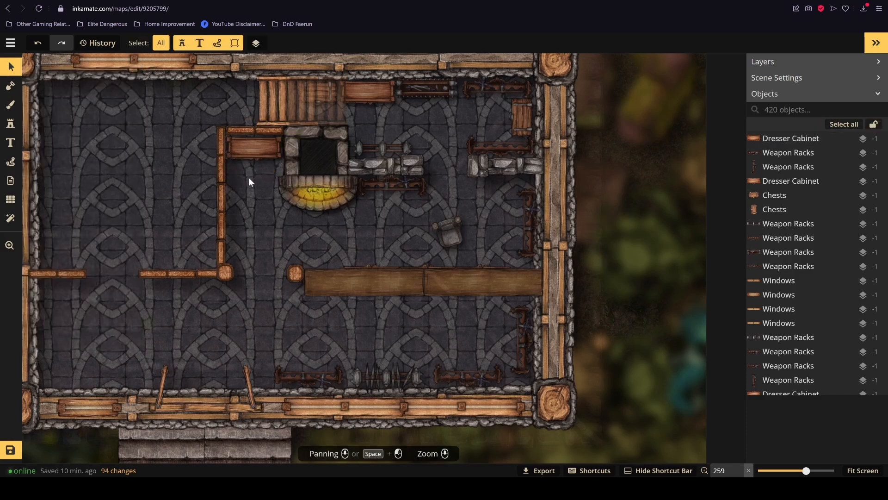
Step: Search the stamp catalog for doors and choose the Victorian panelled door stamp
scroll(309, 240, "up", 2)
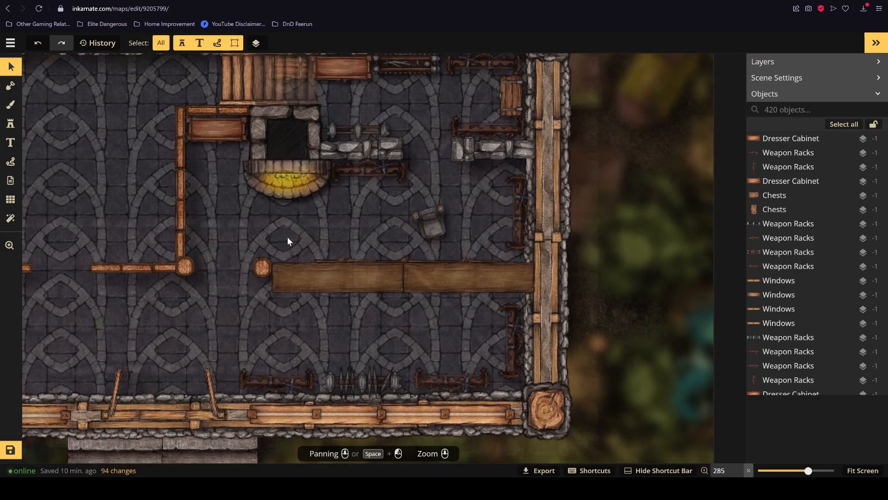
scroll(288, 236, "up", 1)
scroll(254, 235, "up", 1)
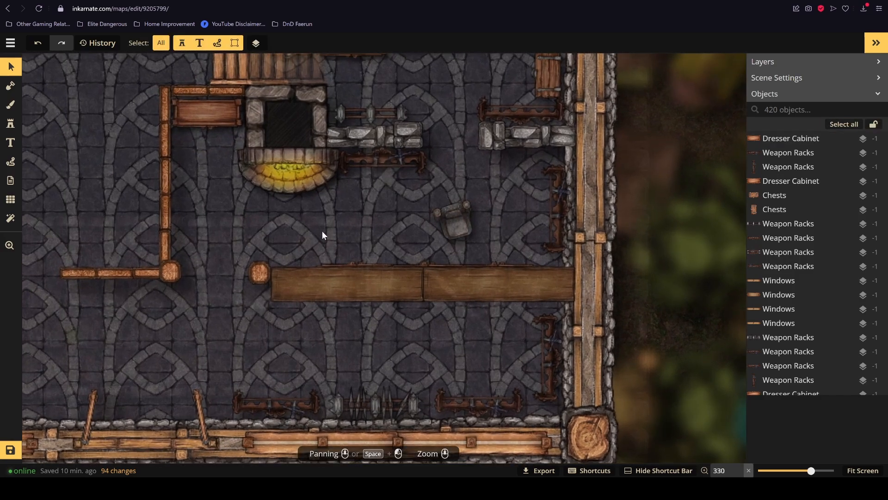
left_click(10, 123)
left_click(52, 150)
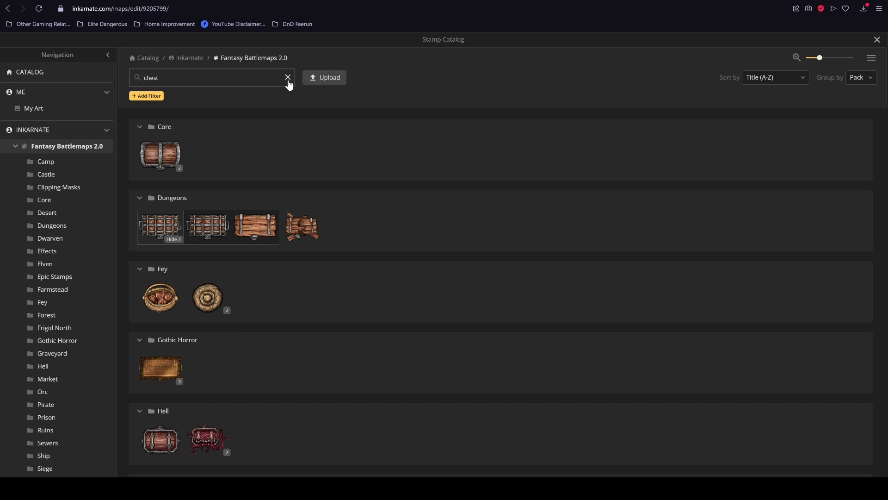
left_click(288, 78)
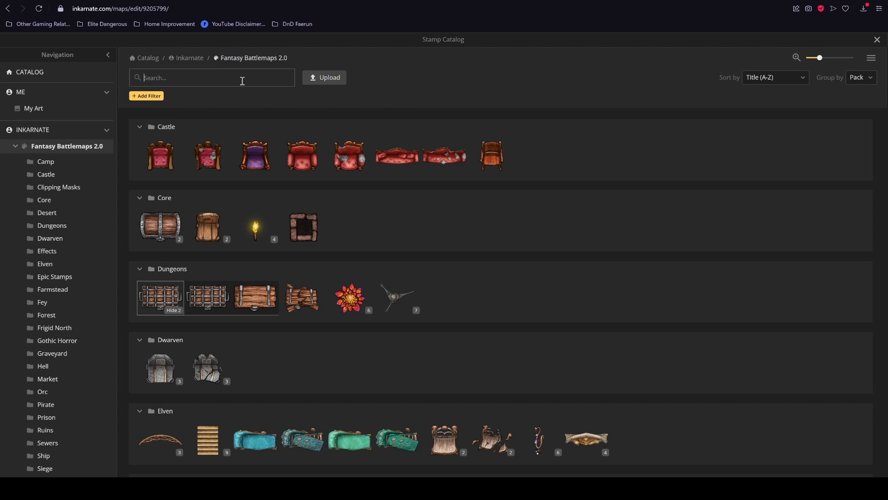
type("do")
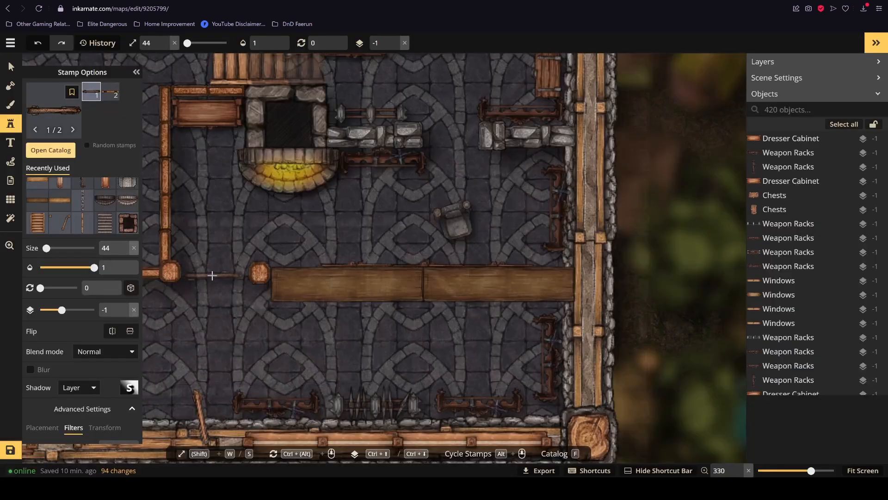
Step: Try to fit two Victorian panelled doors of size 30 as a double door between the wall posts beside the bar counter
key("w")
scroll(215, 271, "up", 2)
scroll(222, 256, "down", 2)
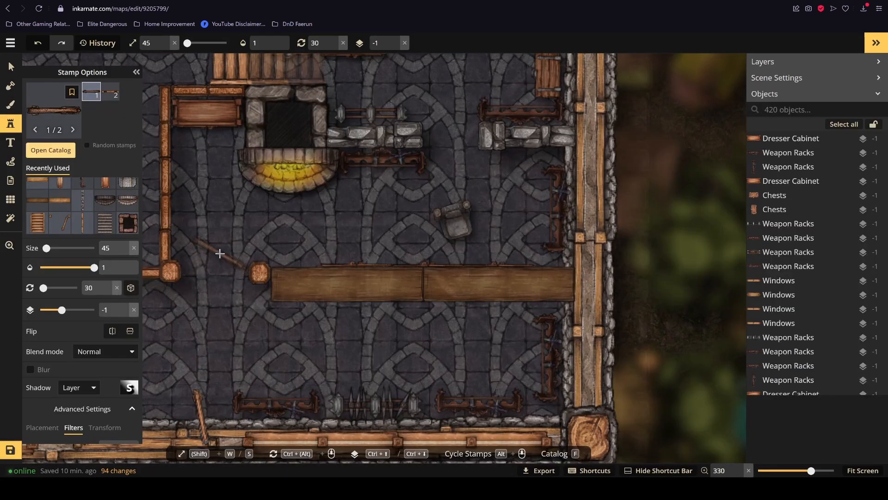
scroll(218, 256, "up", 1)
key("w")
key("w")
key("w")
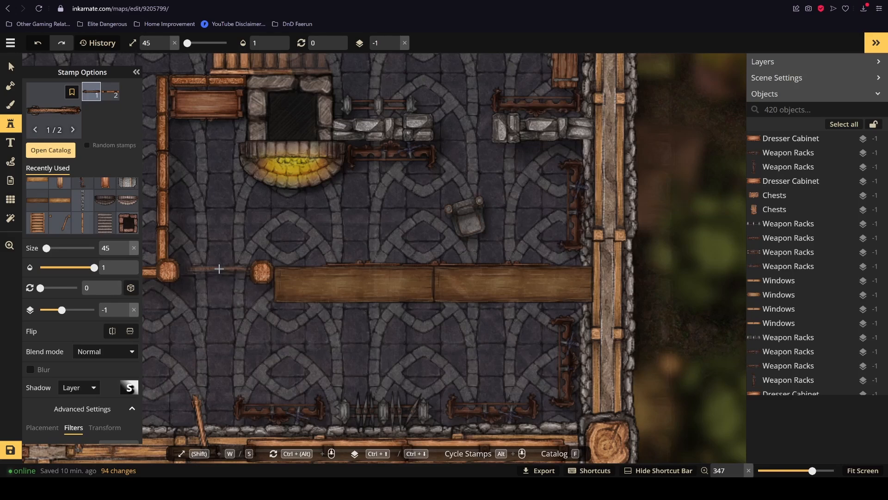
key("w")
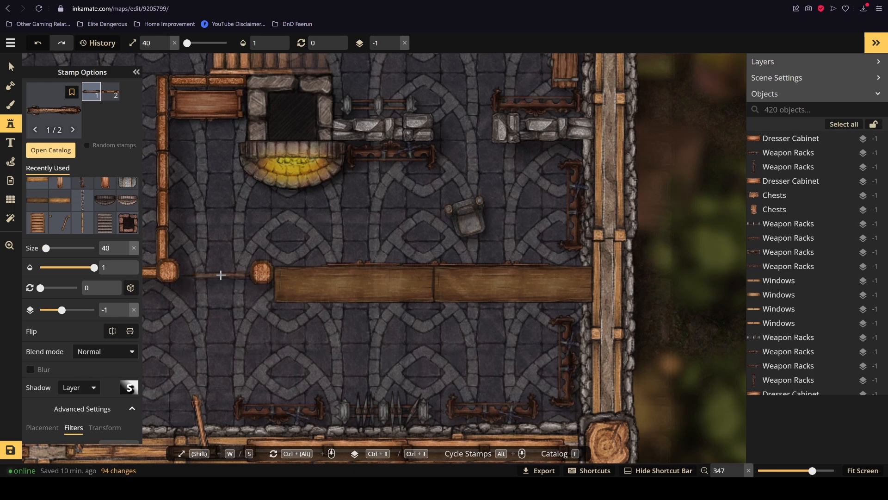
key("s")
key("s")
key("s")
key("s")
key("s")
key("s")
key("s")
key("s")
key("s")
key("s")
key("s")
key("s")
key("s")
key("s")
key("s")
key("s")
key("s")
key("s")
key("s")
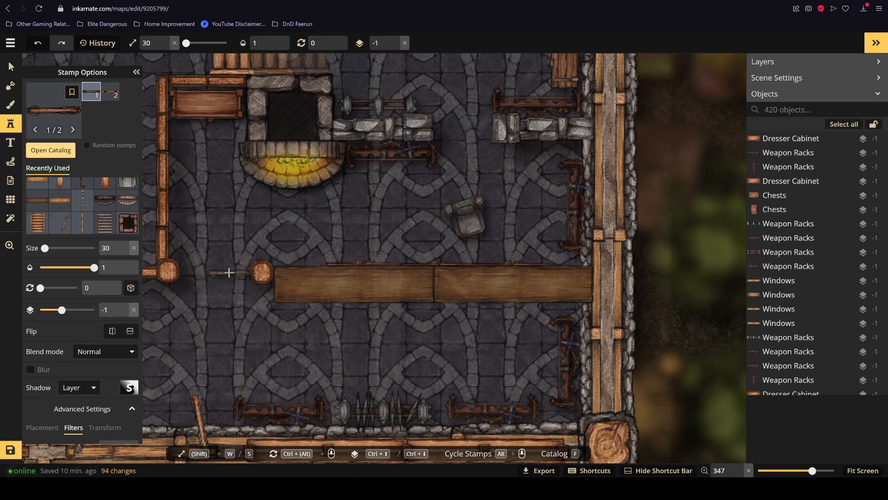
left_click(230, 272)
left_click(207, 310)
scroll(207, 309, "down", 12)
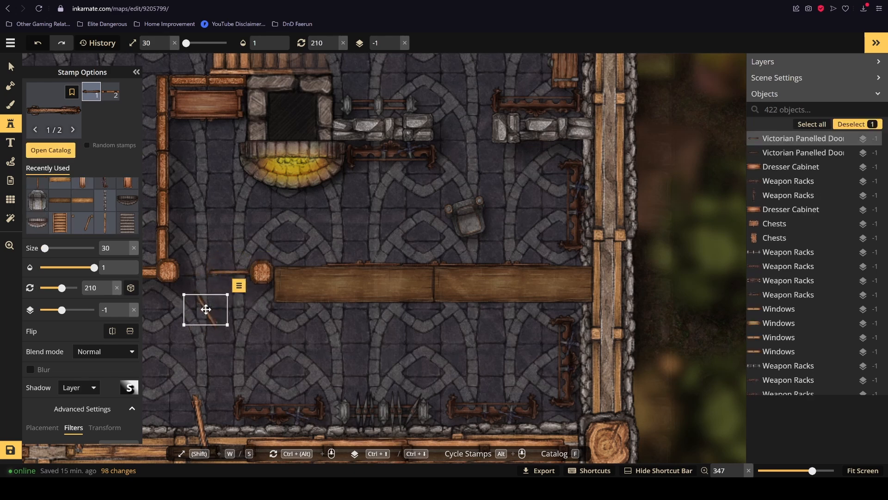
left_click_drag(206, 310, 199, 272)
Step: Delete both small doors from the gap between the wall posts
left_click(11, 67)
scroll(295, 305, "up", 1)
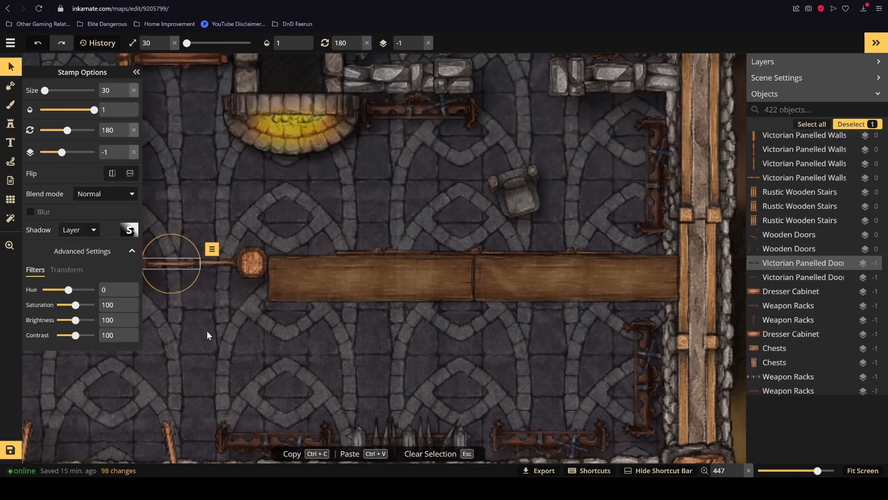
left_click(206, 331)
left_click_drag(210, 308, 247, 318)
left_click(218, 272)
key("Delete")
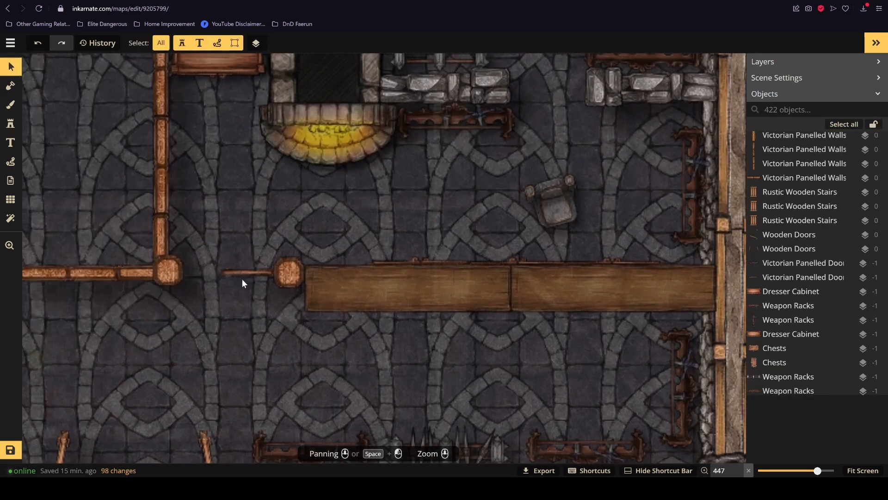
left_click(246, 274)
key("Delete")
Step: Place the second Victorian panelled door variant at size 36 in the gap between the wall posts beside the bar counter
left_click(11, 123)
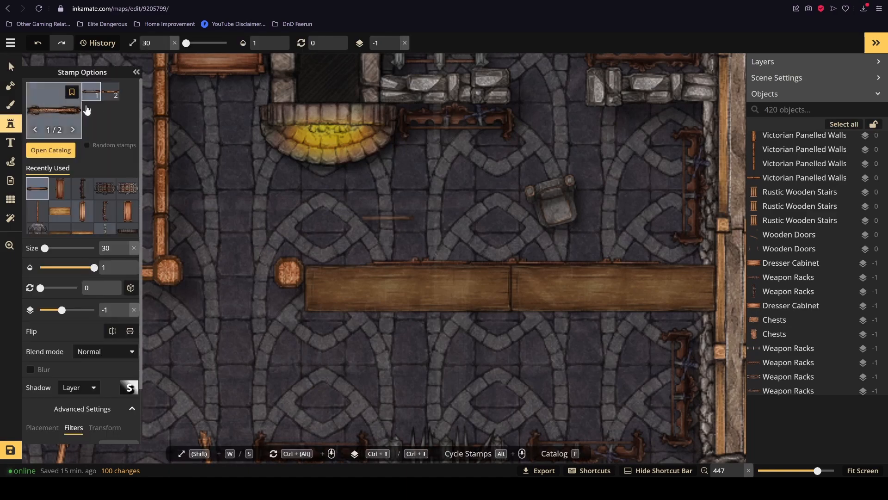
key("w")
key("w")
left_click(228, 271)
scroll(232, 380, "down", 1)
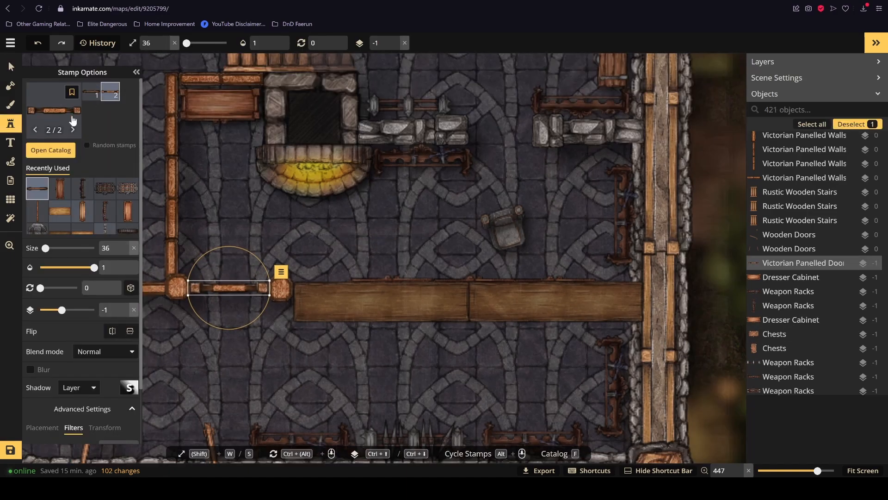
left_click(12, 67)
left_click(276, 368)
scroll(263, 390, "down", 1)
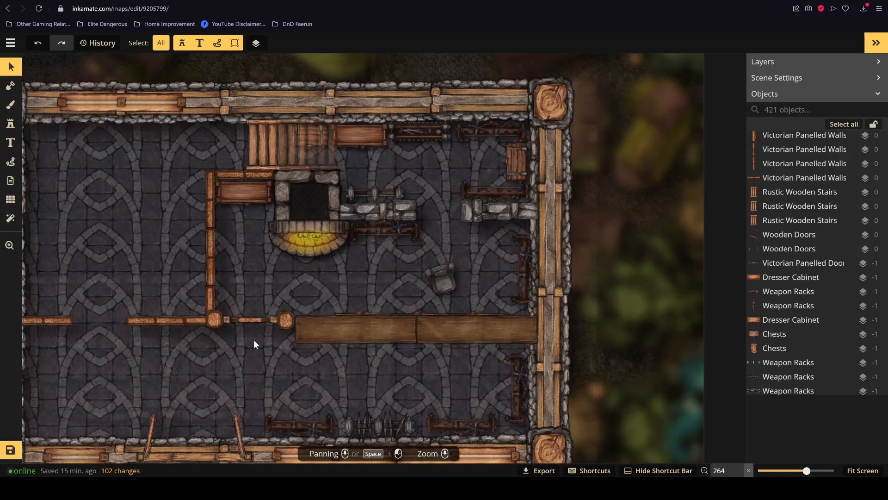
Step: Set the opacity of the door between the wall posts to 0.63
left_click(252, 320)
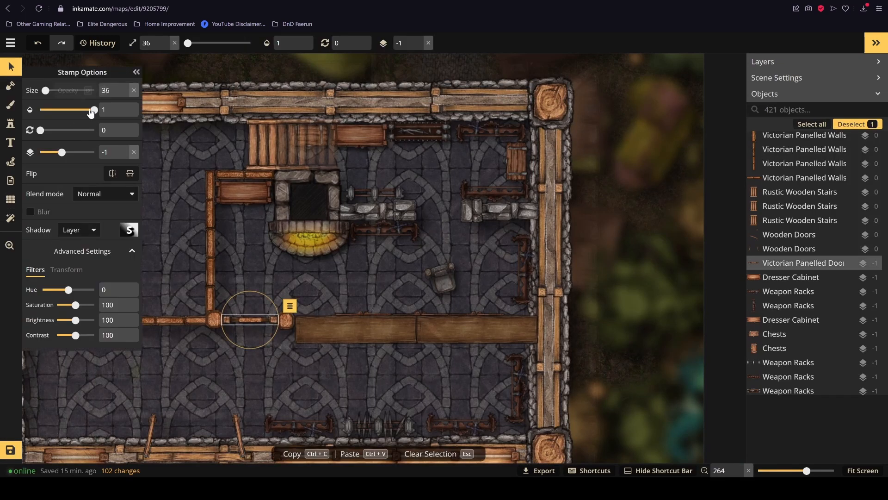
left_click_drag(92, 112, 83, 107)
left_click(221, 296)
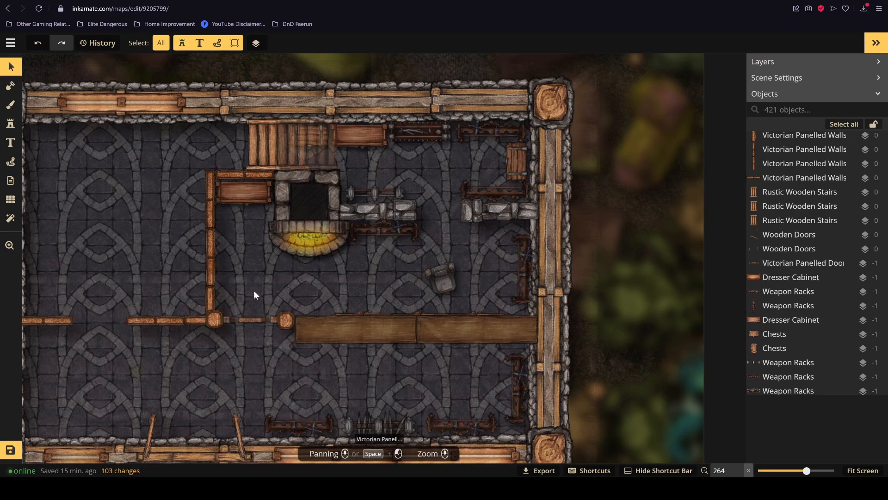
Step: Examine the rooms around the fireplace, bar counter and entrance
left_click_drag(262, 339, 177, 310)
scroll(177, 310, "down", 1)
left_click_drag(261, 313, 266, 336)
scroll(261, 224, "up", 4)
scroll(235, 284, "down", 2)
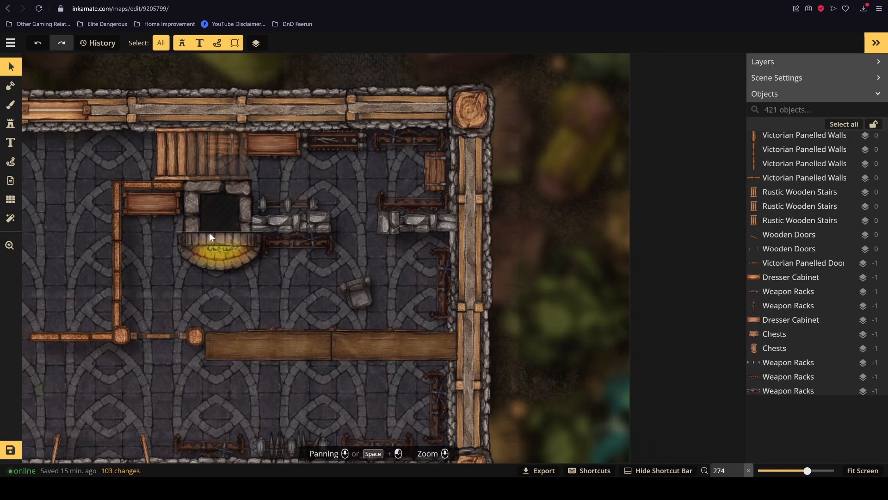
left_click_drag(267, 298, 281, 256)
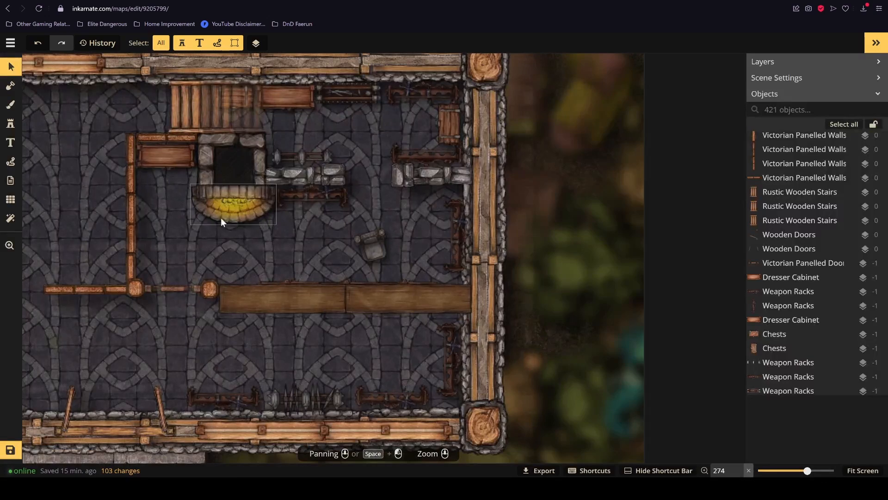
left_click_drag(380, 339, 457, 284)
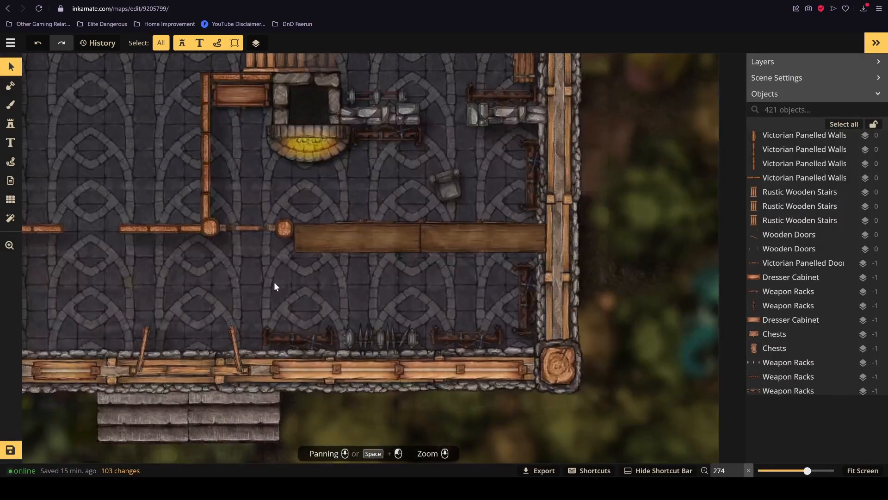
left_click_drag(365, 281, 424, 282)
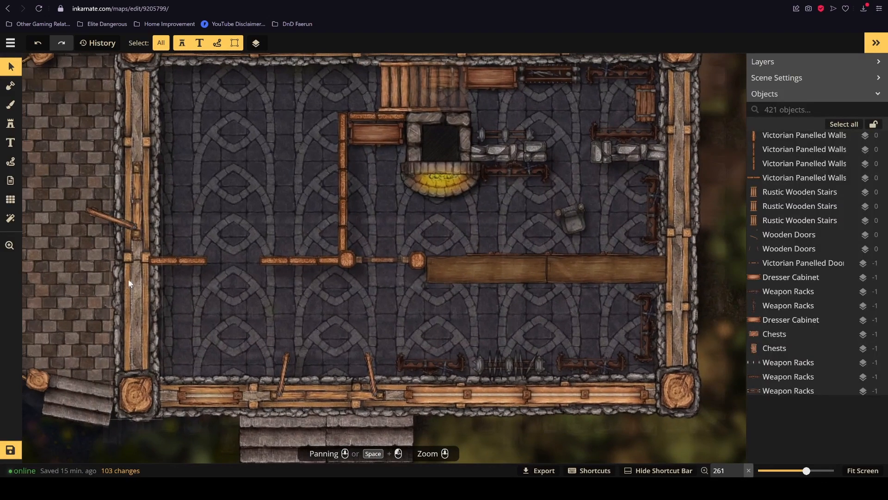
Step: Place the second Victorian panelled door variant at size 48 and opacity 0.63 in the gap of the left interior wall
scroll(185, 319, "up", 1)
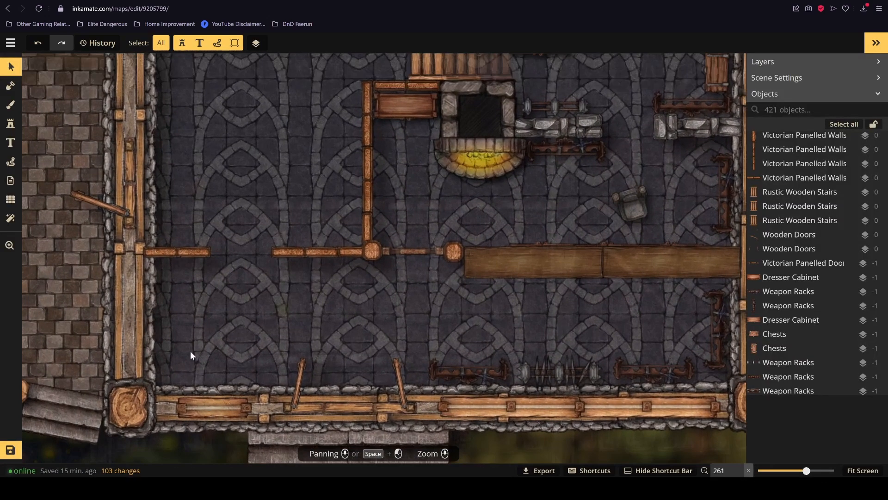
left_click(10, 123)
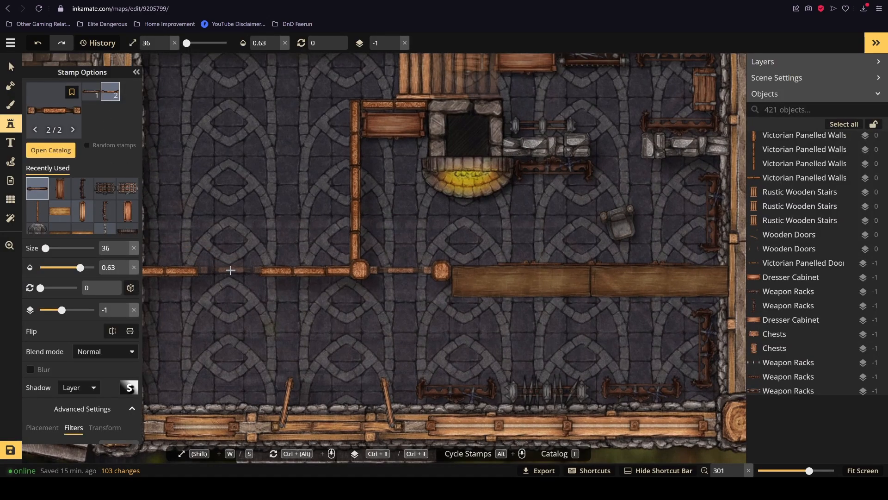
key("w")
key("w")
key("w")
left_click(227, 271)
Step: Add the first door variant as an open door above the left interior wall gap, rotated 30 degrees at size 46
scroll(228, 271, "up", 1, "alt")
scroll(229, 268, "down", 2, "ctrl")
left_click(231, 255)
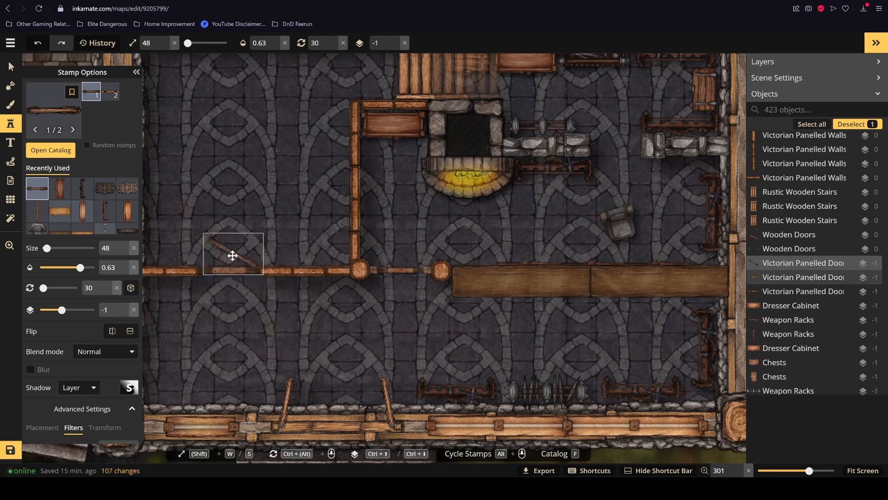
left_click_drag(231, 255, 234, 257)
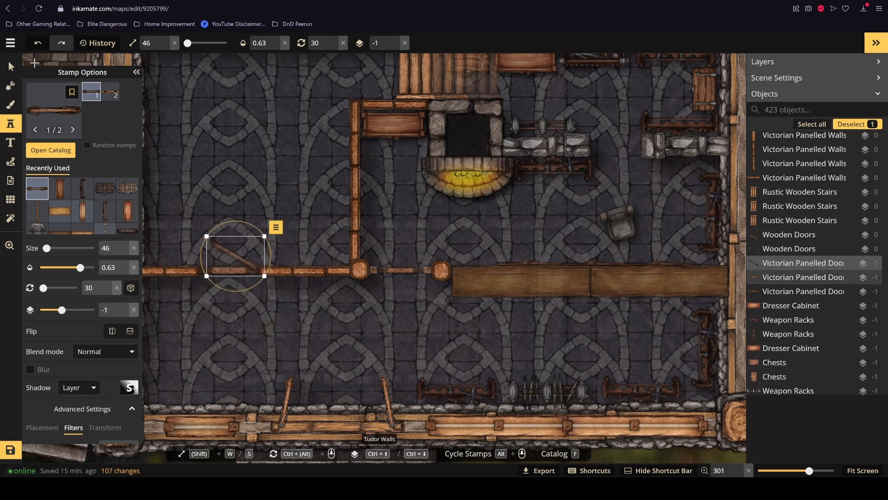
left_click(14, 69)
scroll(280, 300, "down", 3)
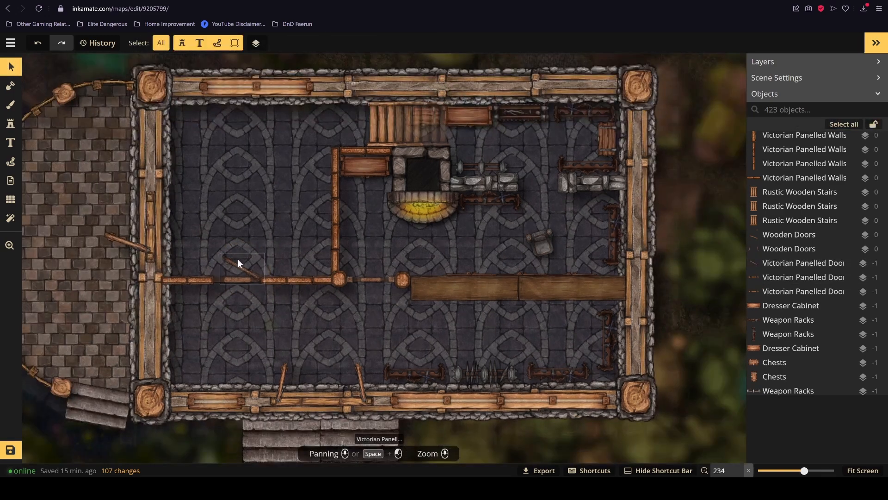
left_click(223, 219)
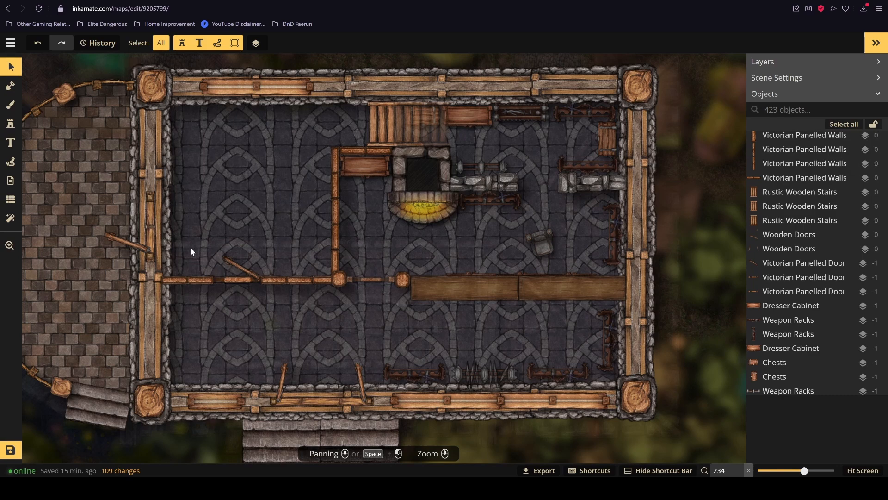
Step: Examine the furnished floor plan as a whole and its rooms up close
left_click_drag(328, 334, 281, 361)
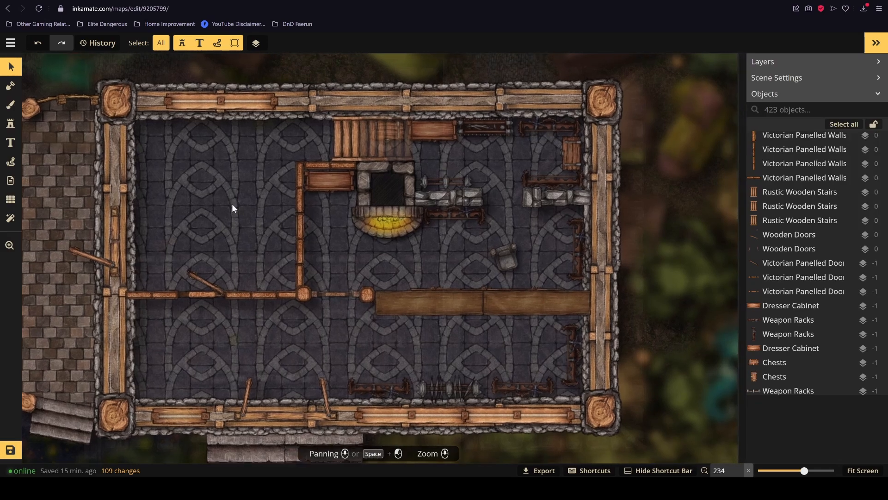
scroll(410, 316, "down", 5)
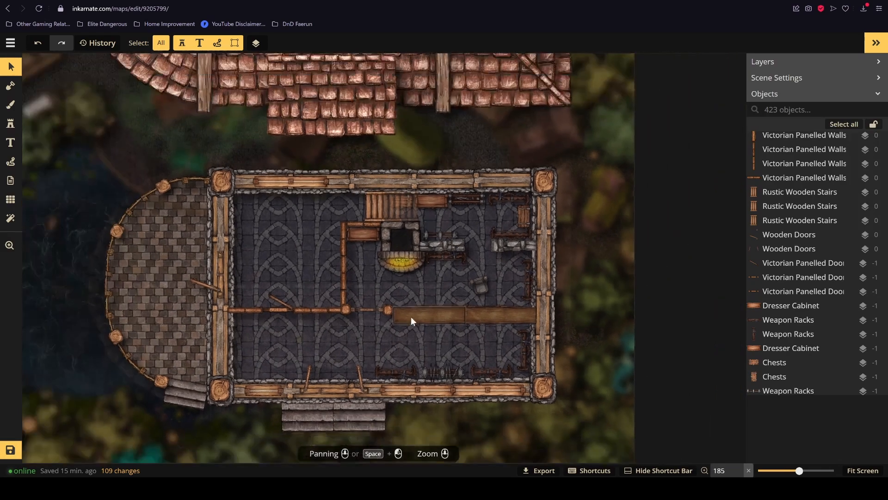
scroll(400, 296, "down", 2)
left_click_drag(399, 296, 343, 229)
scroll(342, 238, "up", 4)
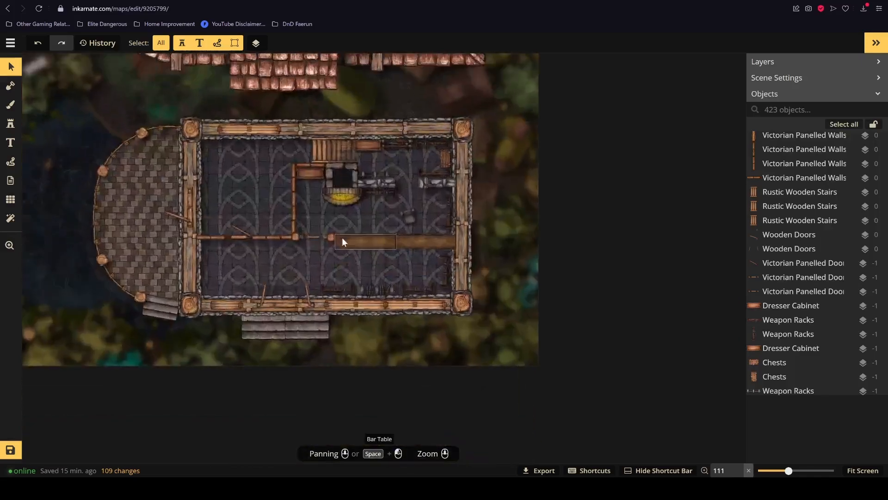
scroll(333, 257, "up", 5)
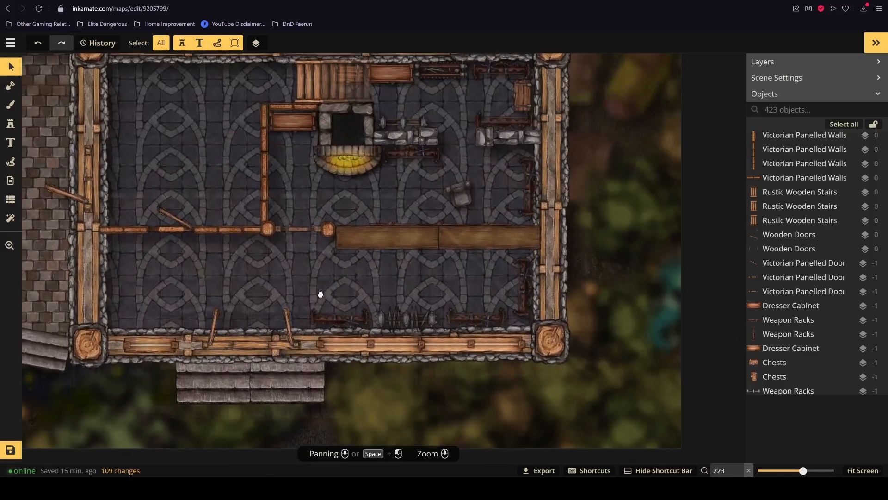
left_click_drag(319, 296, 326, 321)
scroll(454, 312, "up", 3)
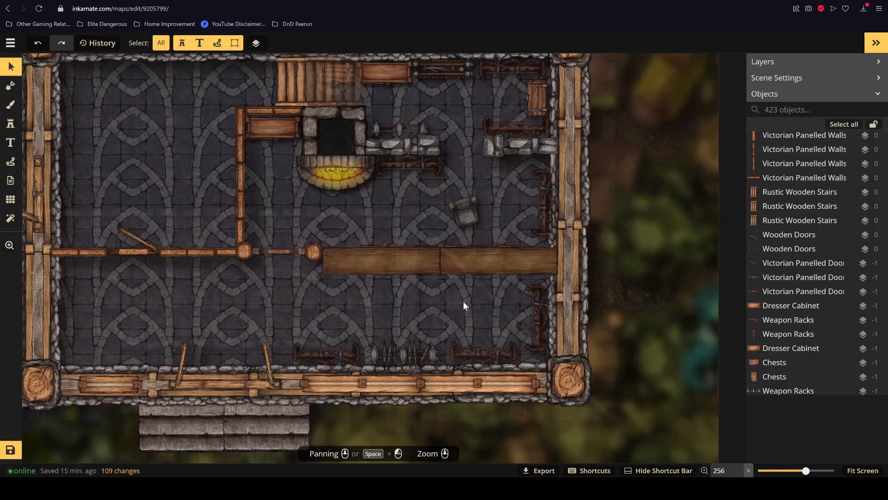
scroll(414, 301, "down", 1)
left_click_drag(414, 300, 425, 316)
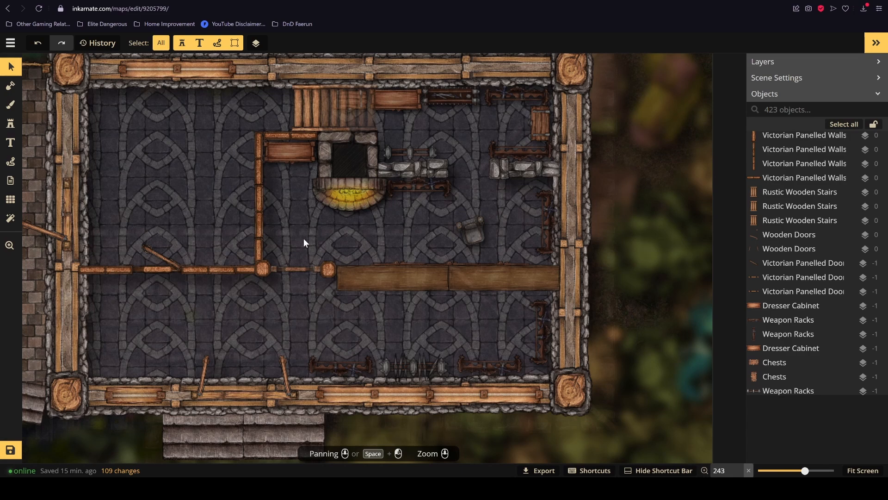
left_click_drag(303, 238, 420, 308)
scroll(345, 287, "down", 2)
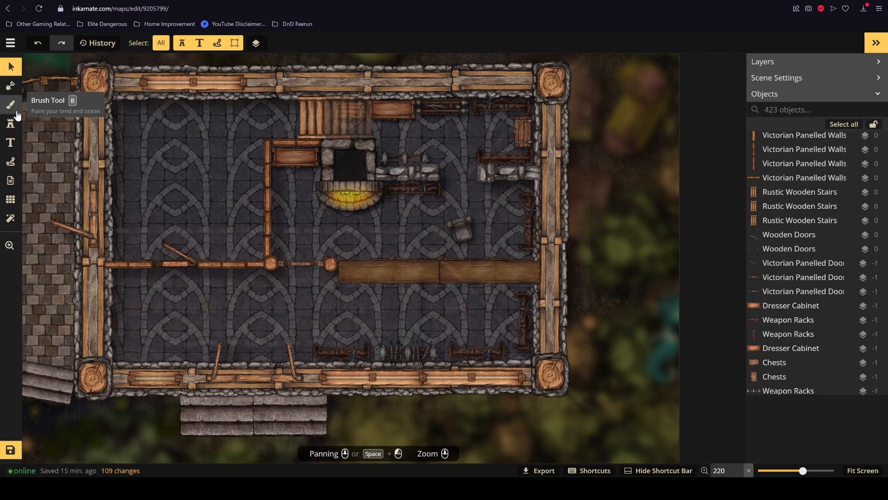
left_click_drag(421, 206, 358, 243)
scroll(357, 242, "up", 3)
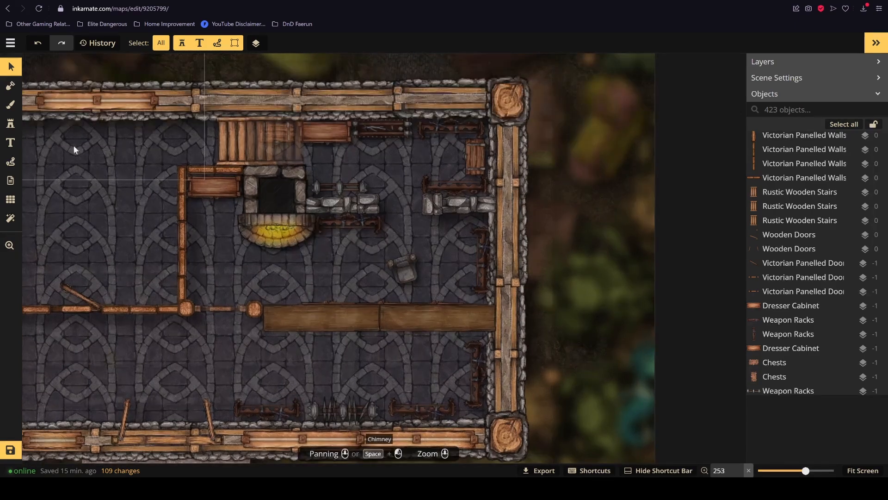
Step: Mark a rectangular background brush area over the front room's floor, spanning both side walls from the interior wall to the entrance wall
left_click_drag(196, 274, 333, 264)
scroll(333, 263, "up", 1)
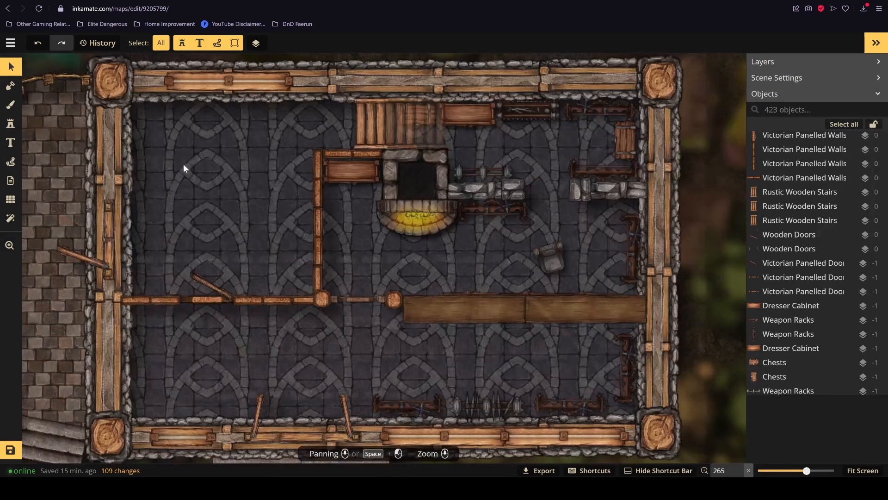
left_click_drag(260, 188, 298, 122)
scroll(328, 351, "down", 2)
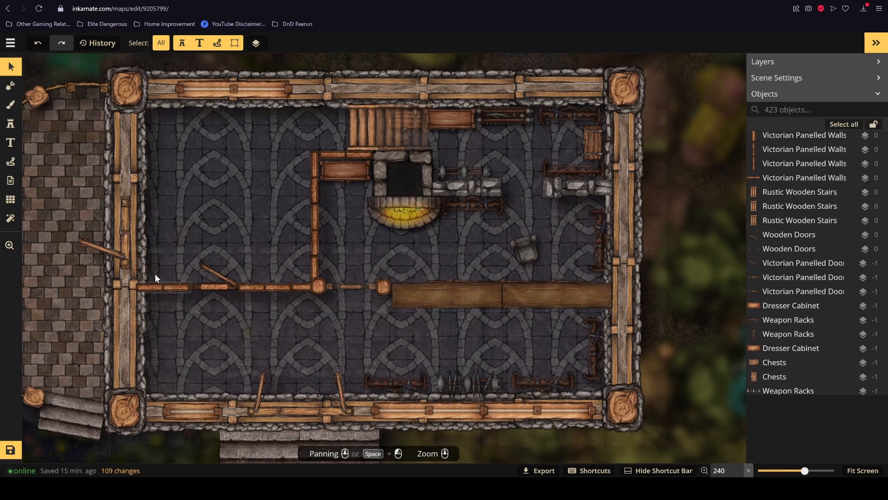
left_click(10, 105)
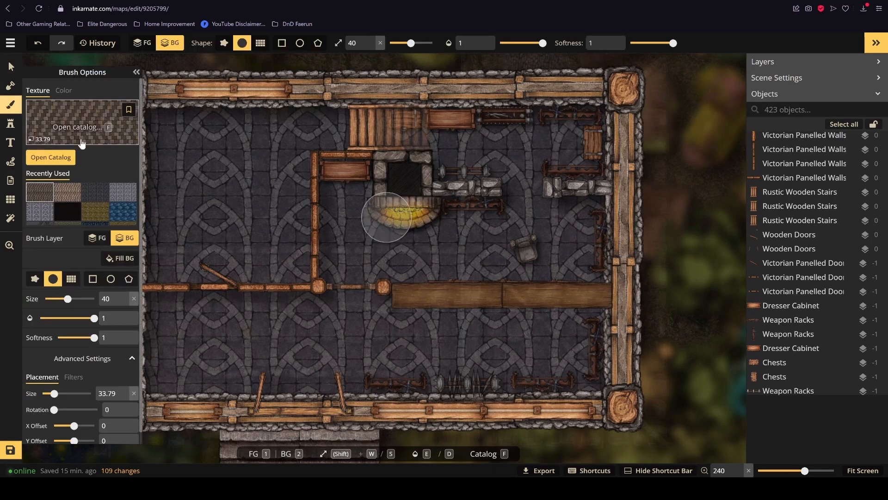
left_click(93, 278)
left_click_drag(190, 303, 282, 261)
mouse_move(190, 76)
left_mouse_down()
mouse_move(211, 137)
mouse_move(198, 267)
left_mouse_up()
left_click_drag(453, 320, 370, 314)
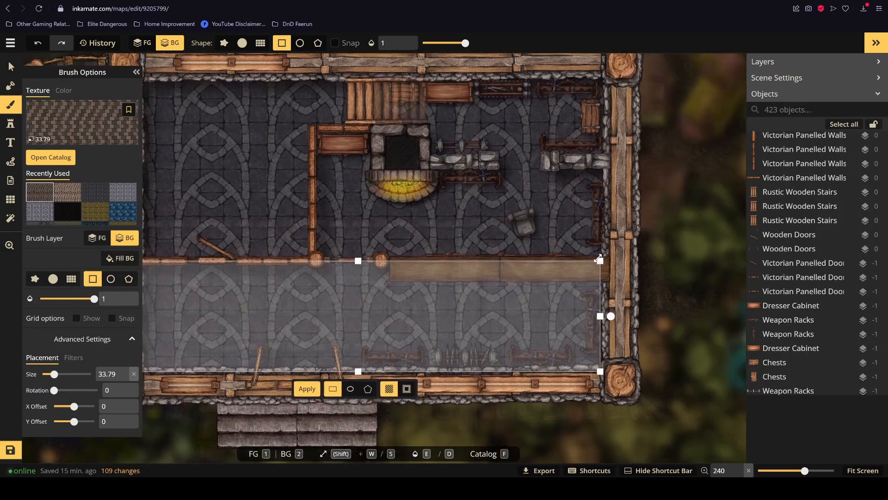
left_click_drag(598, 258, 614, 259)
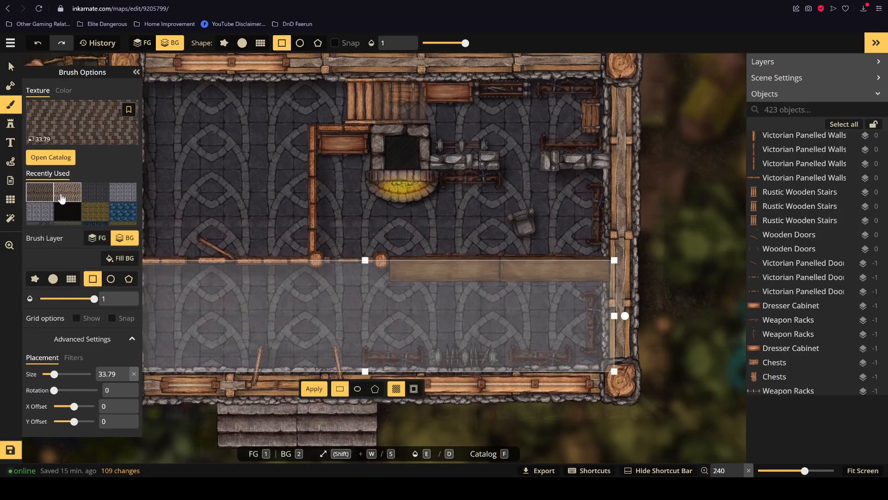
Step: Fill the front room's floor with the grey ornamental stone tile texture at texture size 19.03
left_click(50, 157)
left_click(279, 230)
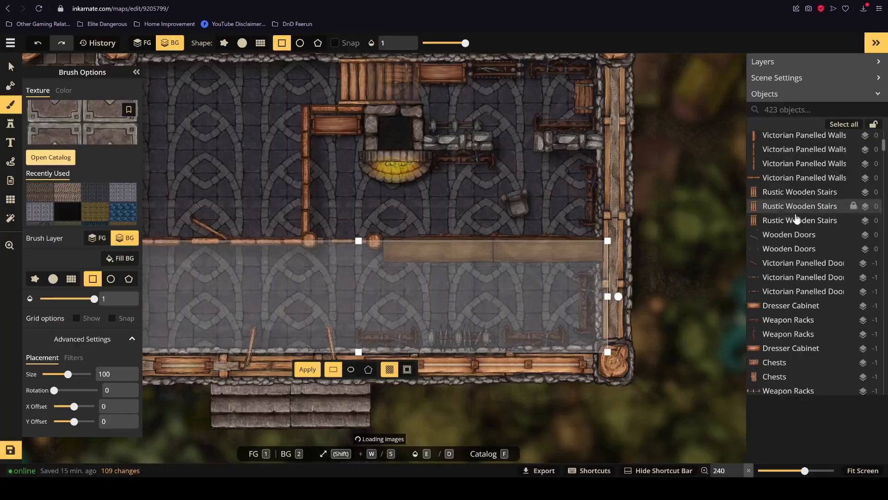
left_click_drag(347, 316, 390, 281)
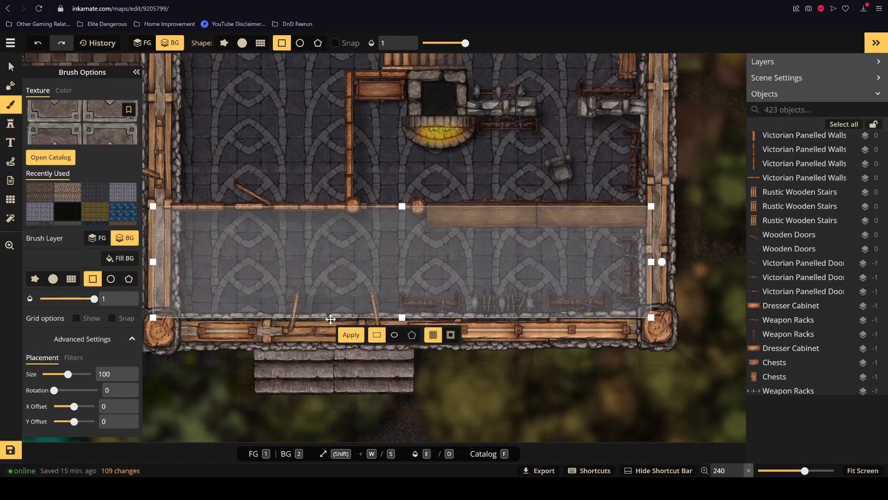
left_click(351, 334)
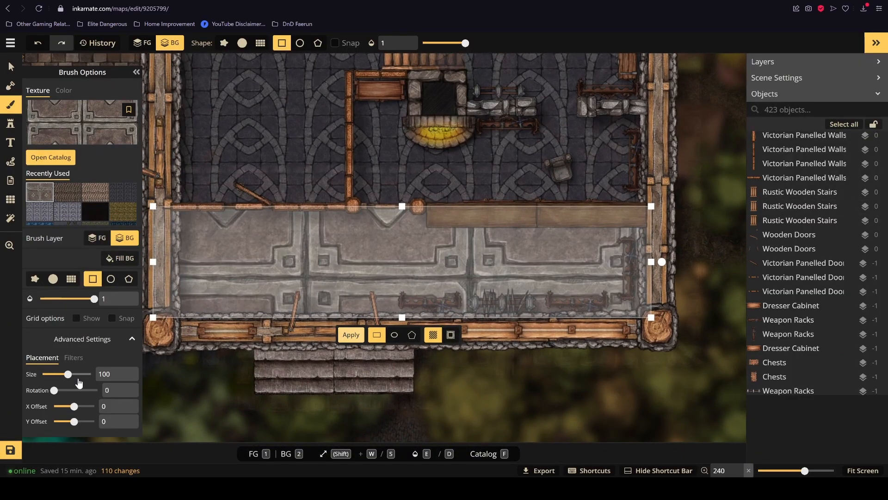
left_click_drag(69, 374, 47, 374)
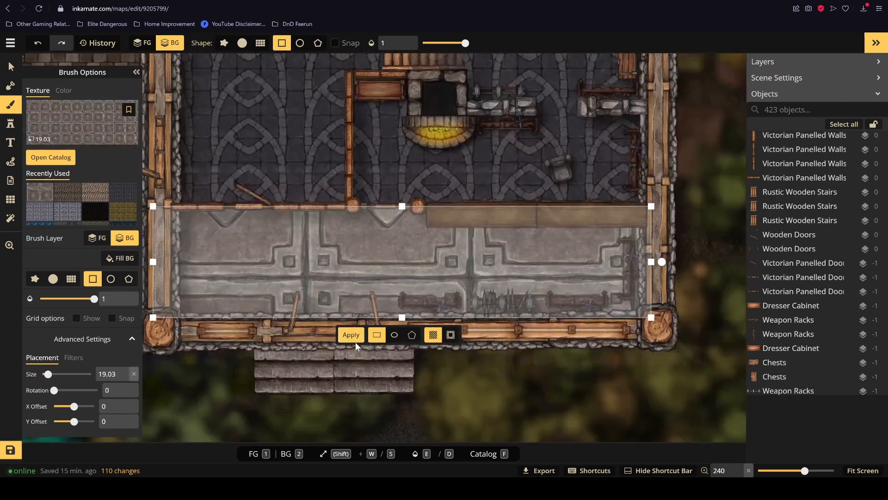
left_click(355, 343)
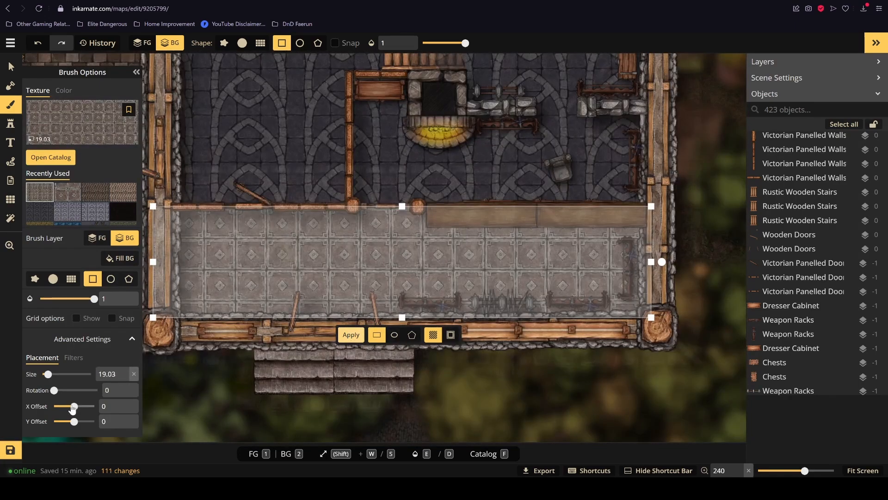
Step: Set the tile texture's brightness to 59, reapply it to the front room, and move the brush rectangle off the floor
left_click(74, 357)
left_click_drag(80, 406, 68, 405)
left_click(348, 340)
scroll(438, 277, "down", 3)
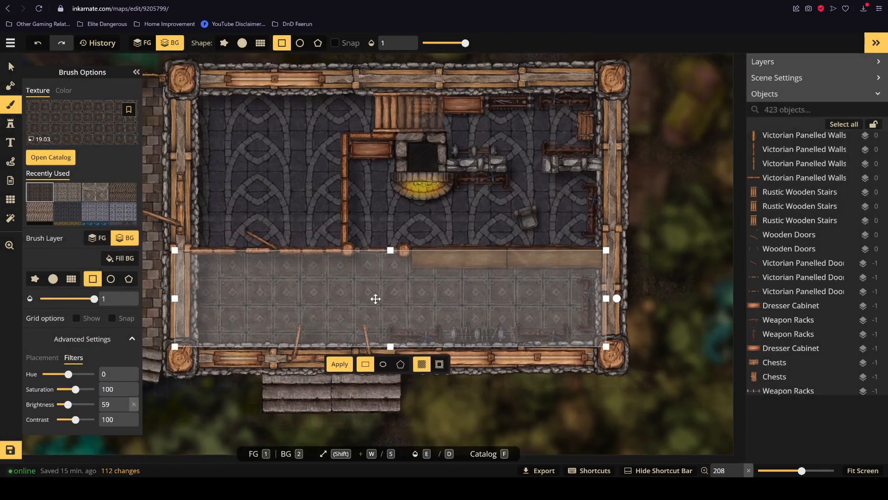
left_click_drag(374, 297, 402, 468)
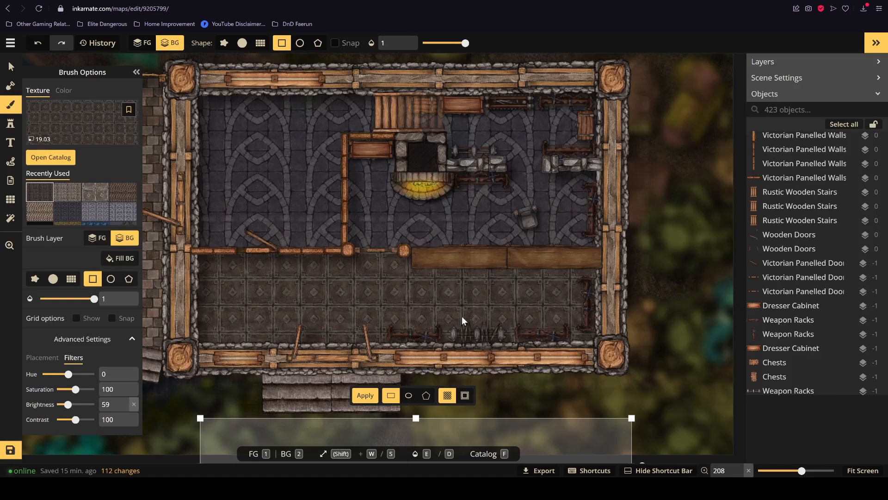
left_click_drag(509, 302, 421, 342)
scroll(389, 333, "down", 2)
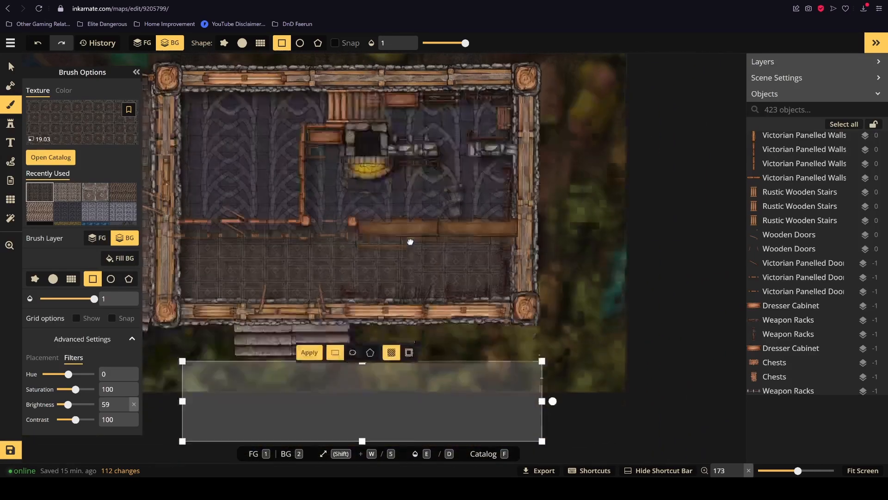
Step: Try the neighbouring Temple textures and pick the grey ornamental tile for the background brush
left_click_drag(377, 400, 460, 229)
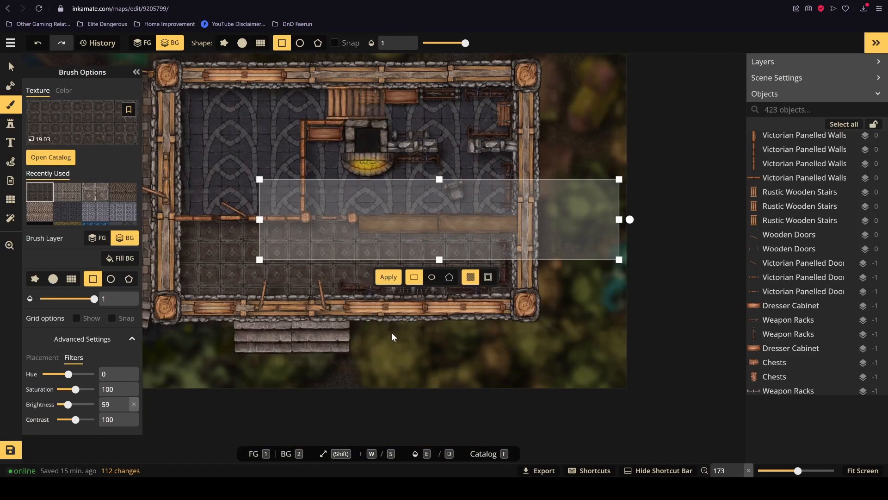
scroll(366, 329, "up", 2)
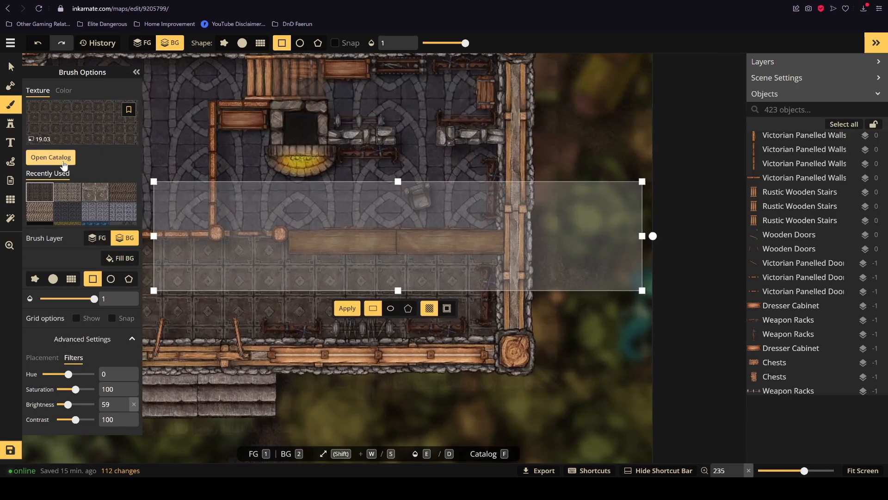
left_click(62, 158)
left_click(789, 205)
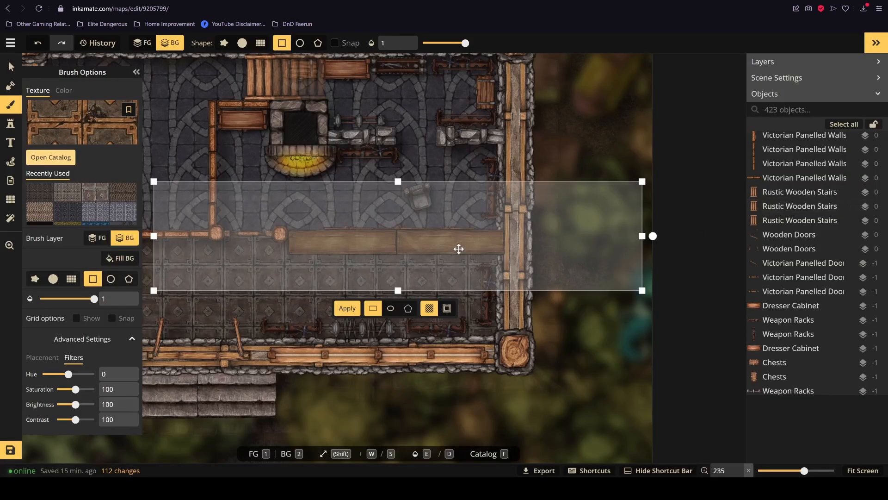
left_click(50, 157)
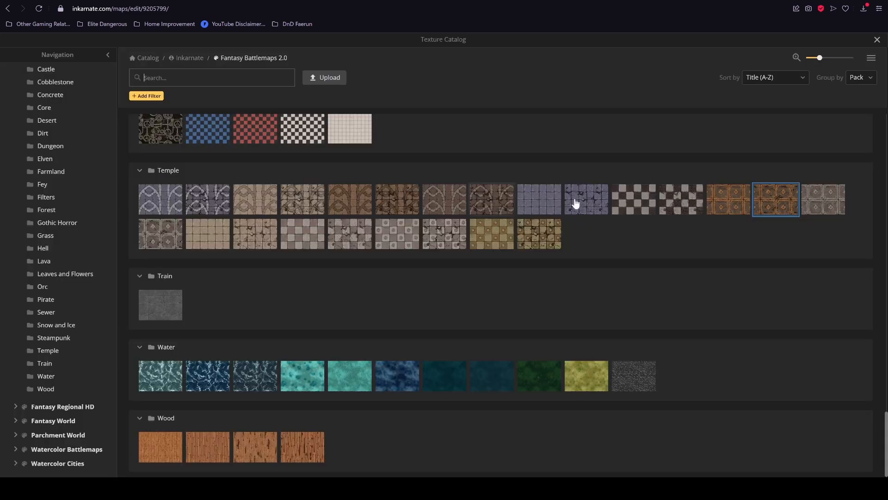
left_click(822, 206)
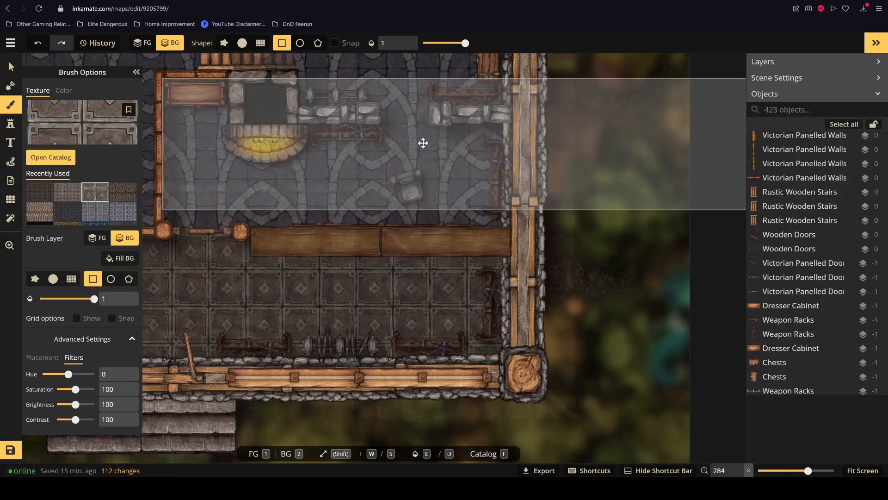
Step: Mark a rectangle over the room behind the counter and fill it with the recent tile texture at size 19.03 and brightness 59
left_click_drag(423, 143, 420, 141)
scroll(434, 259, "down", 3)
left_click_drag(674, 251, 523, 274)
mouse_move(164, 141)
left_mouse_down()
mouse_move(169, 174)
mouse_move(488, 288)
mouse_move(476, 280)
left_mouse_up()
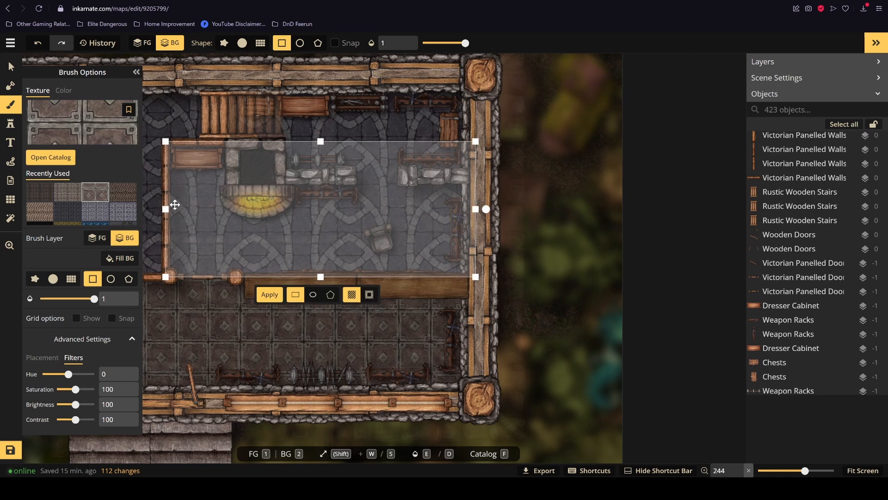
left_click(266, 296)
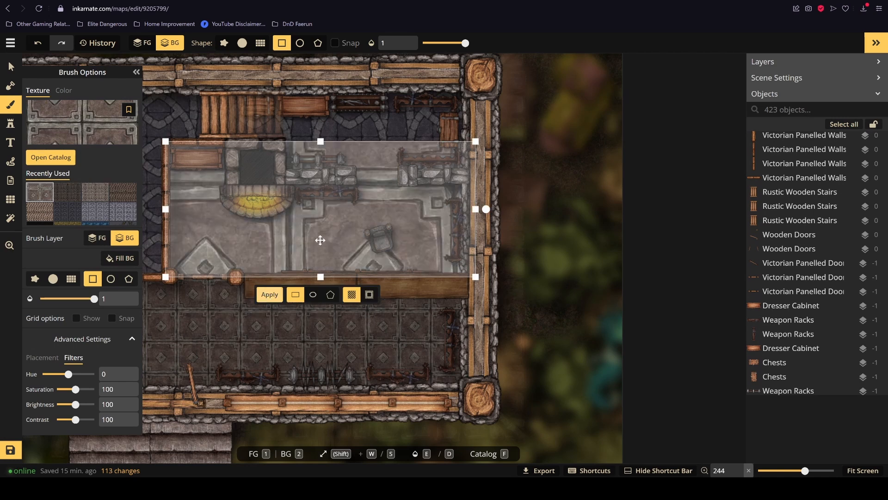
left_click(68, 192)
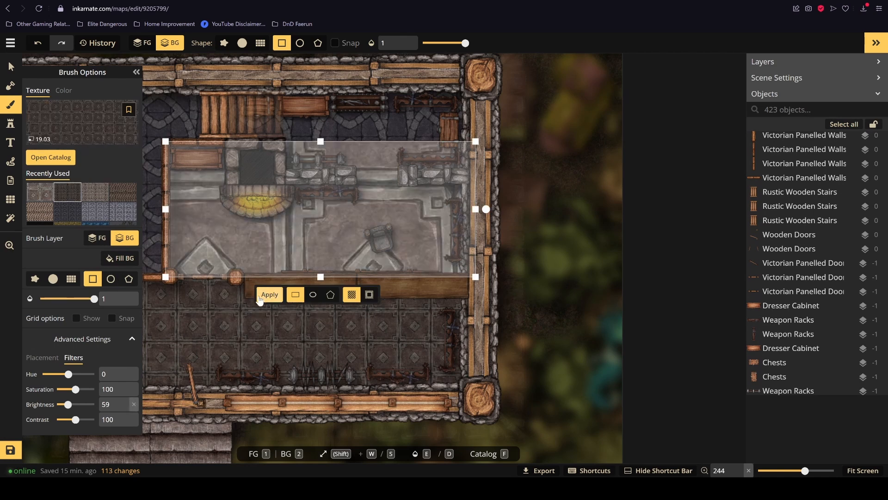
left_click(268, 294)
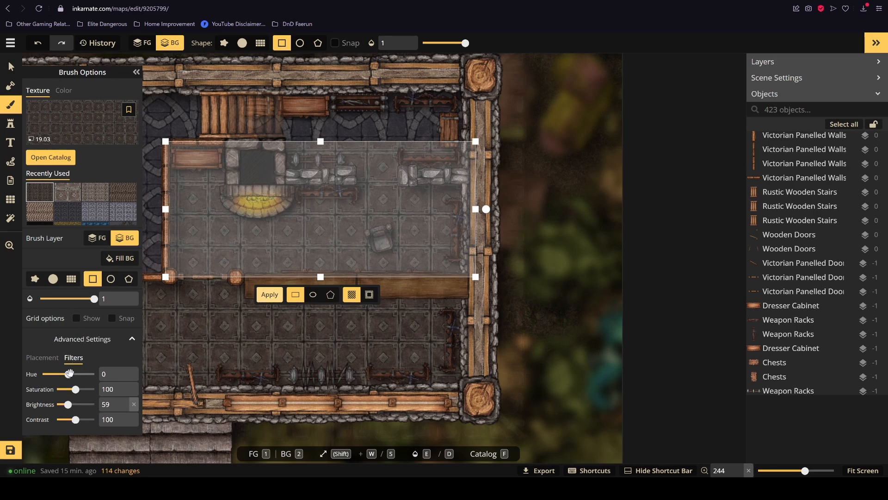
Step: Set the tile texture's hue to -116 and reapply it to the room behind the counter
left_click_drag(69, 374, 64, 374)
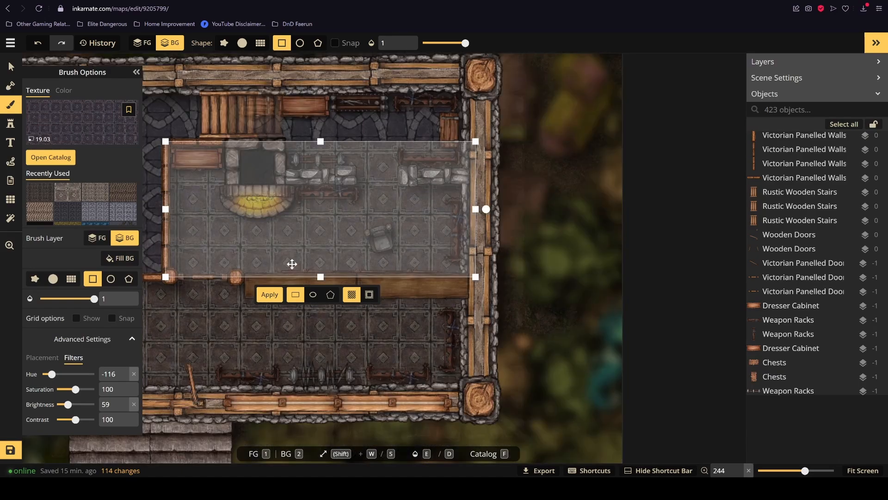
left_click(269, 294)
scroll(357, 264, "down", 1)
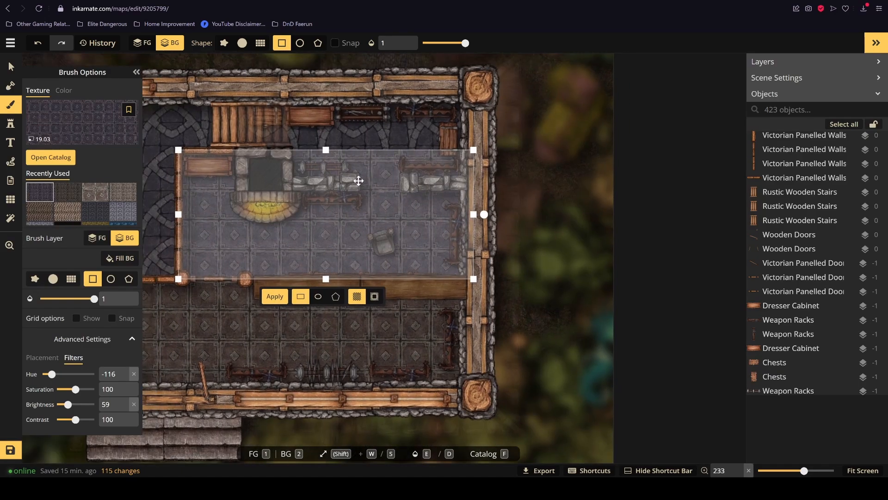
Step: Fill the back storage strip, from the stairs to the outer side wall, with the same hue-shifted tile texture
left_click_drag(187, 155, 206, 167)
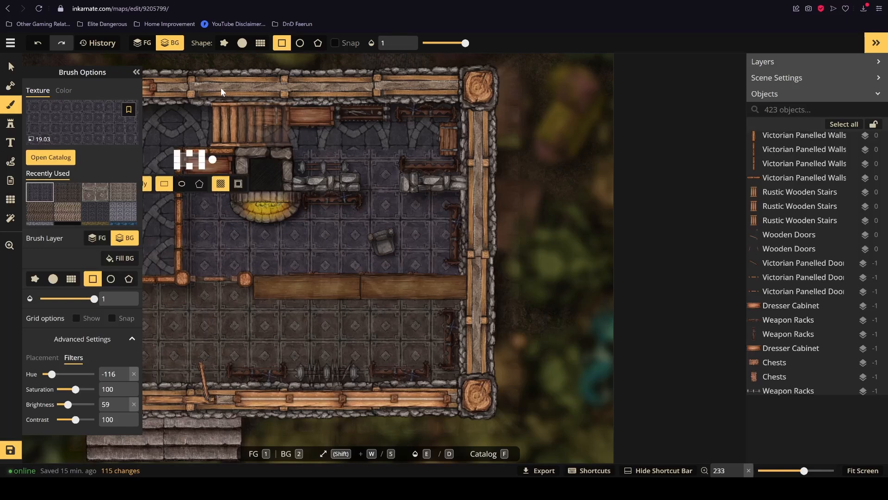
mouse_move(221, 92)
left_mouse_down()
mouse_move(234, 115)
mouse_move(376, 163)
mouse_move(472, 165)
mouse_move(470, 156)
left_mouse_up()
left_click(301, 171)
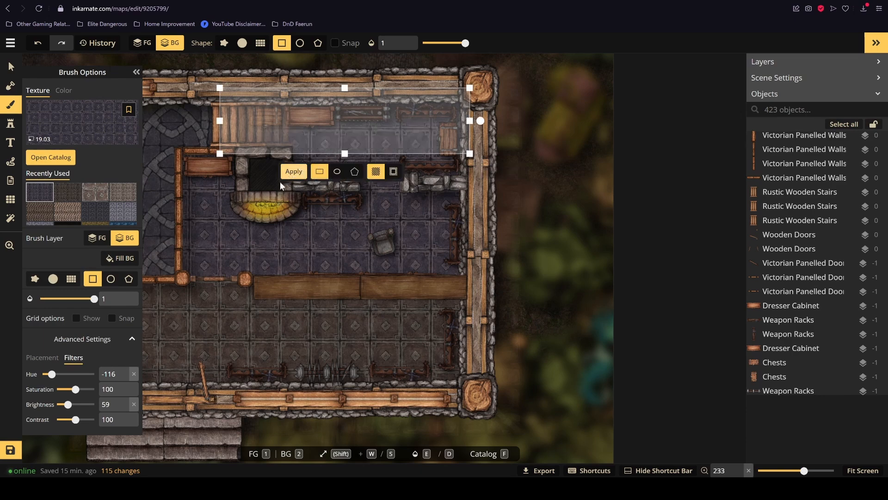
Step: Open the map details to view the title and description, and close them
left_click(10, 43)
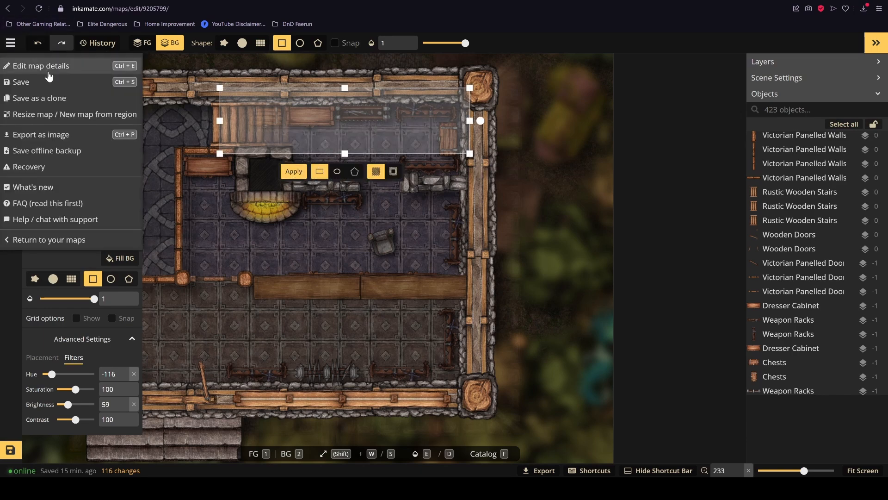
left_click(51, 66)
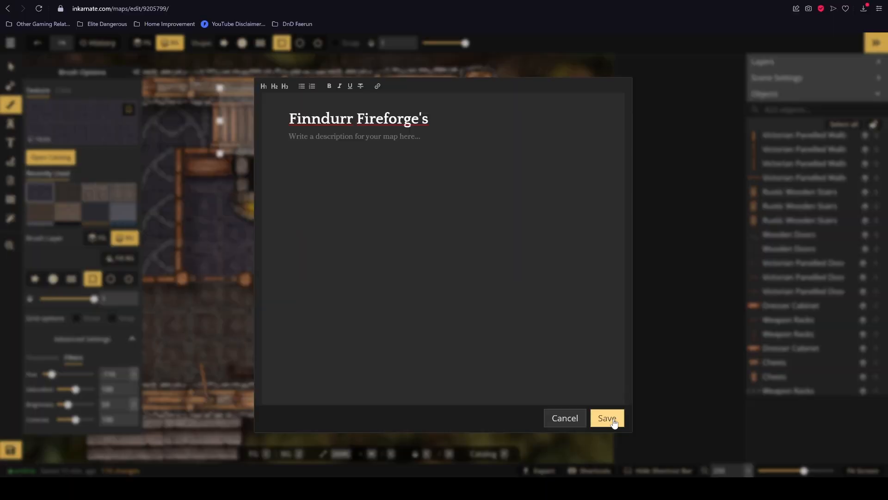
left_click(608, 417)
Step: Examine the retiled floors across the whole building and up close around the counter, fireplace and left room
left_click_drag(384, 272, 406, 309)
scroll(406, 308, "down", 1)
left_click(11, 67)
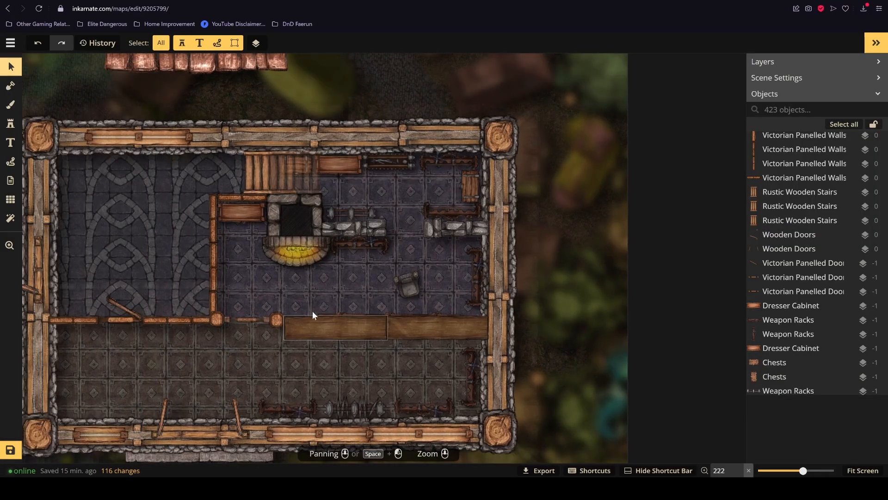
scroll(416, 337, "down", 1)
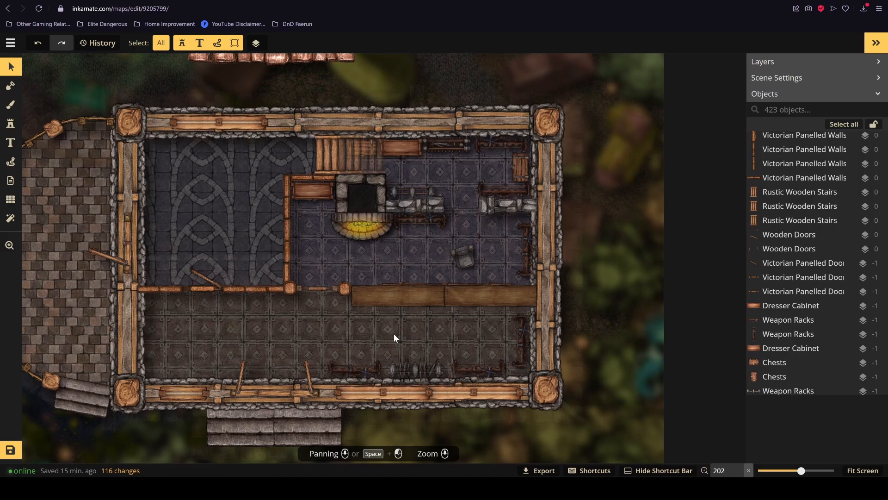
scroll(388, 277, "down", 1)
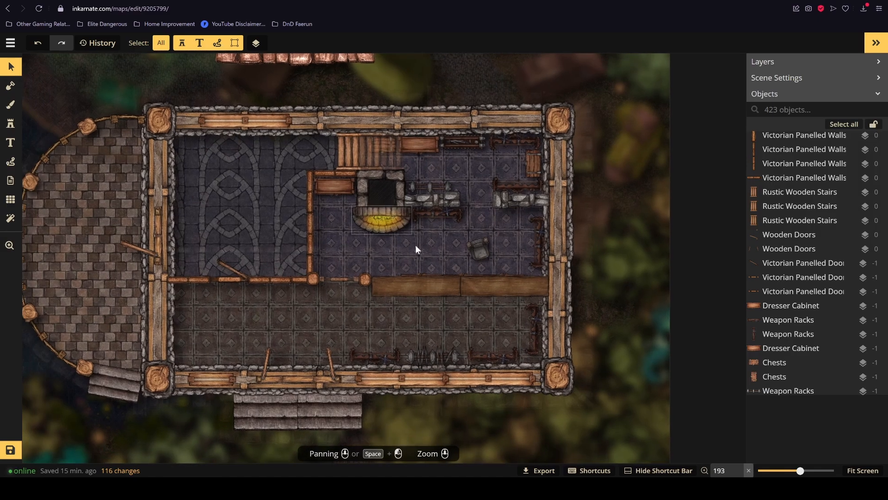
scroll(435, 321, "up", 3)
mouse_move(425, 318)
left_mouse_down()
mouse_move(368, 320)
mouse_move(427, 318)
left_mouse_up()
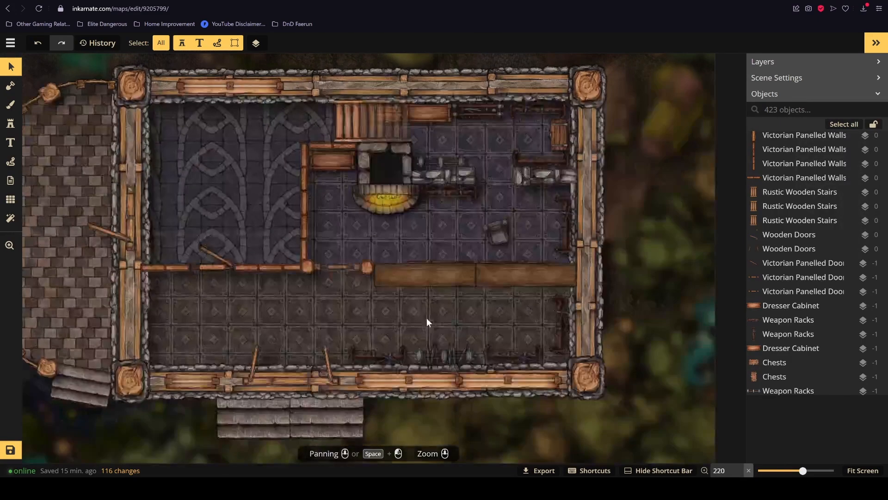
scroll(340, 341, "up", 5)
scroll(341, 342, "down", 2)
left_click_drag(338, 339, 272, 332)
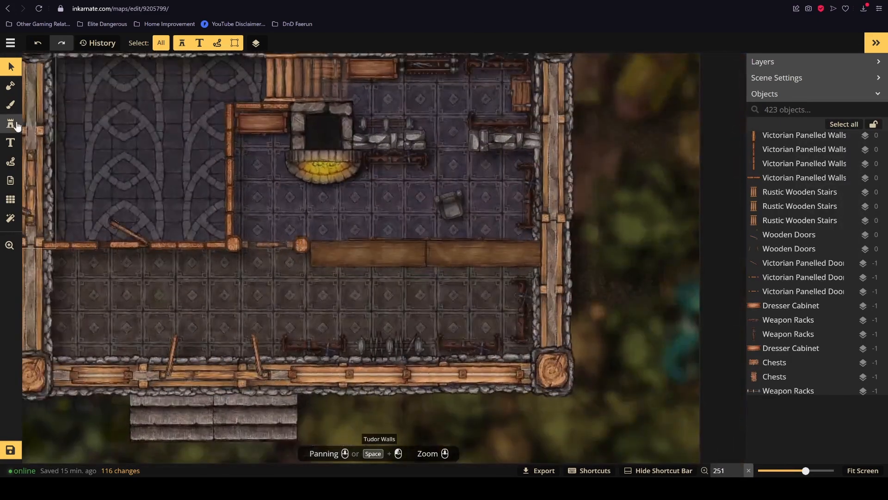
left_click(14, 125)
left_click(10, 66)
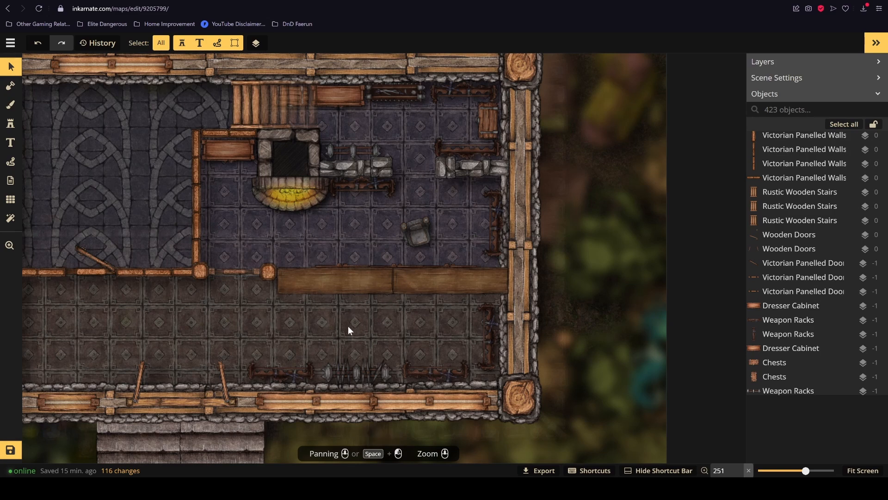
scroll(516, 262, "down", 1)
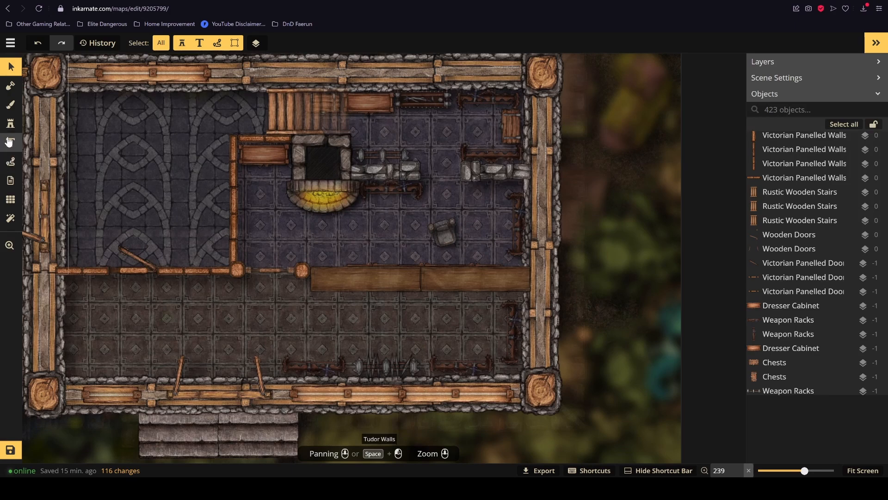
Step: Search the stamp catalog for "book" and choose the bookshelf stamp from the Core pack
left_click(10, 123)
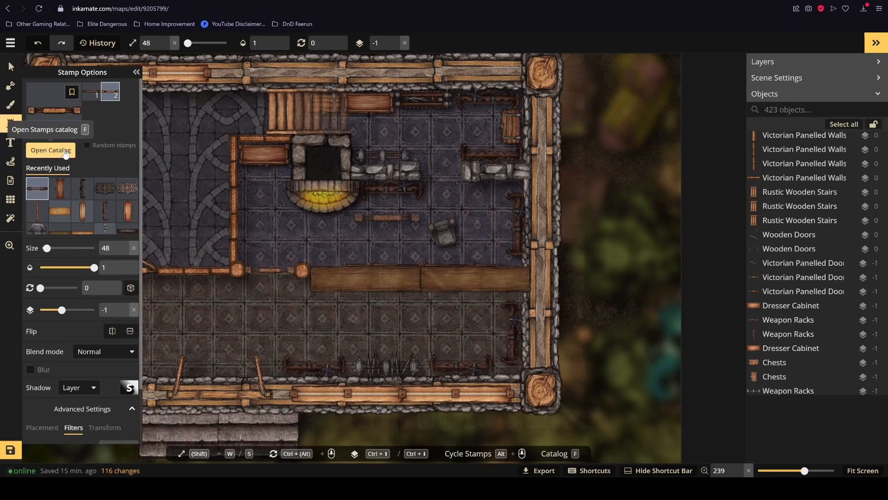
left_click(65, 152)
left_click(287, 77)
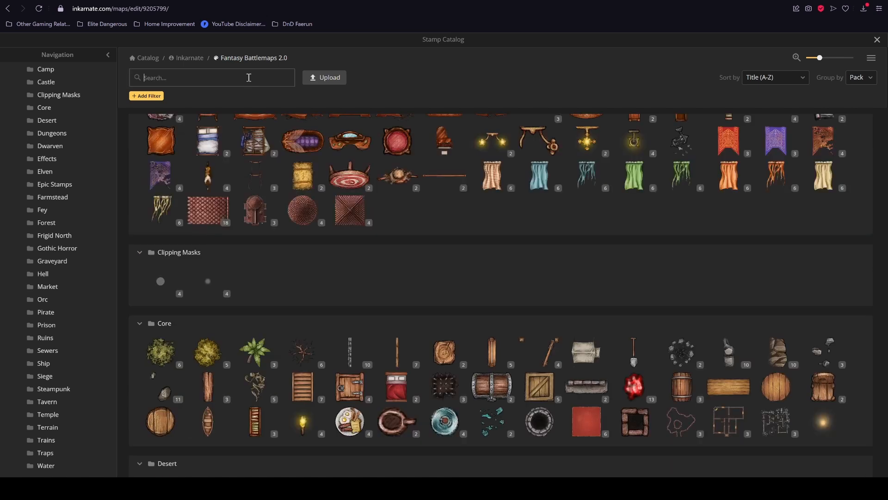
type("book\\")
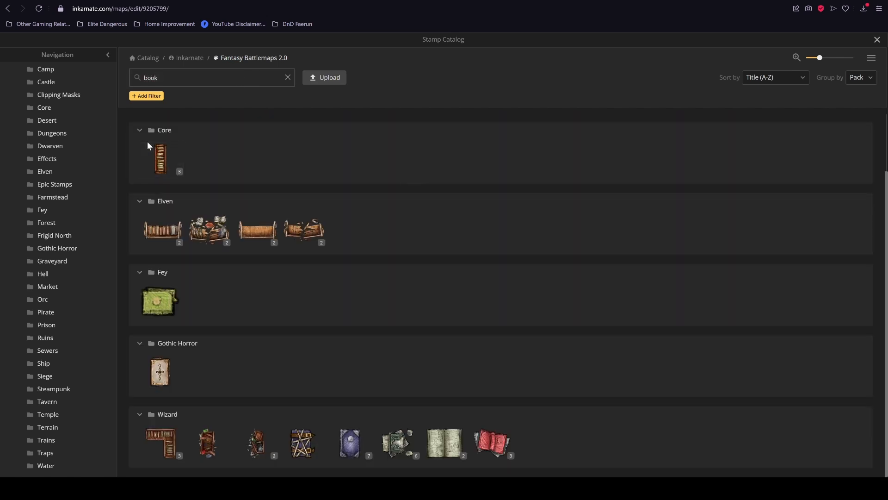
left_click(166, 156)
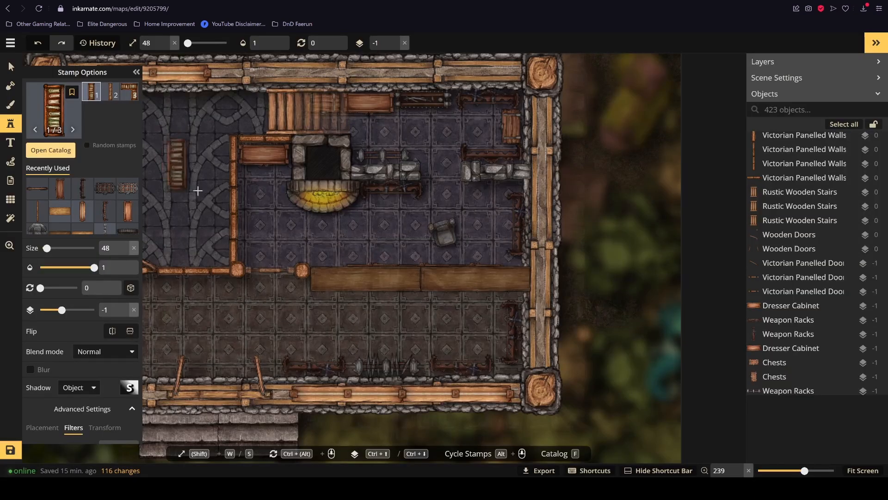
Step: Switch to the second bookshelf variant, rotated to 270 degrees and reduced to size 36
scroll(250, 288, "down", 11)
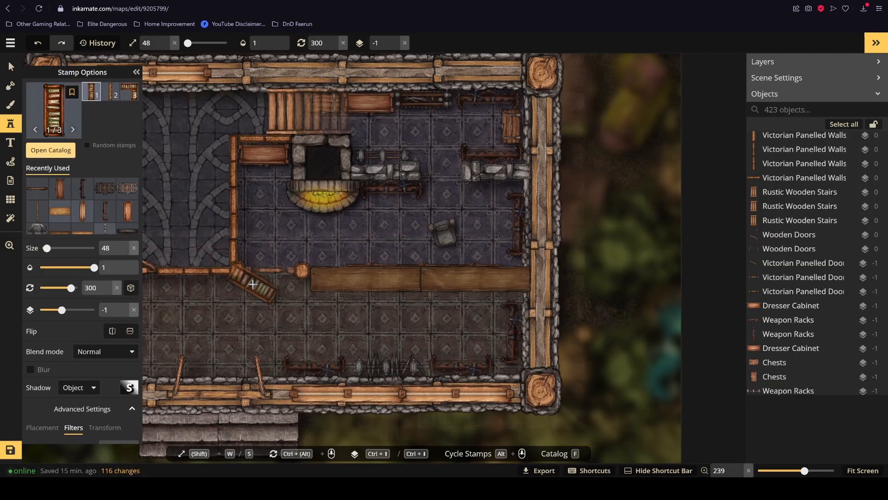
left_click_drag(247, 289, 337, 267)
scroll(308, 272, "up", 3)
key("s")
key("s")
key("s")
key("s")
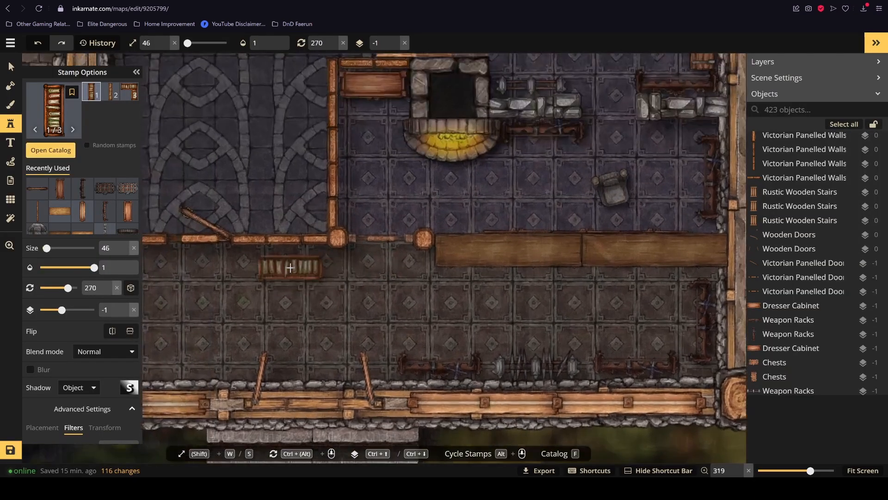
left_click(108, 98)
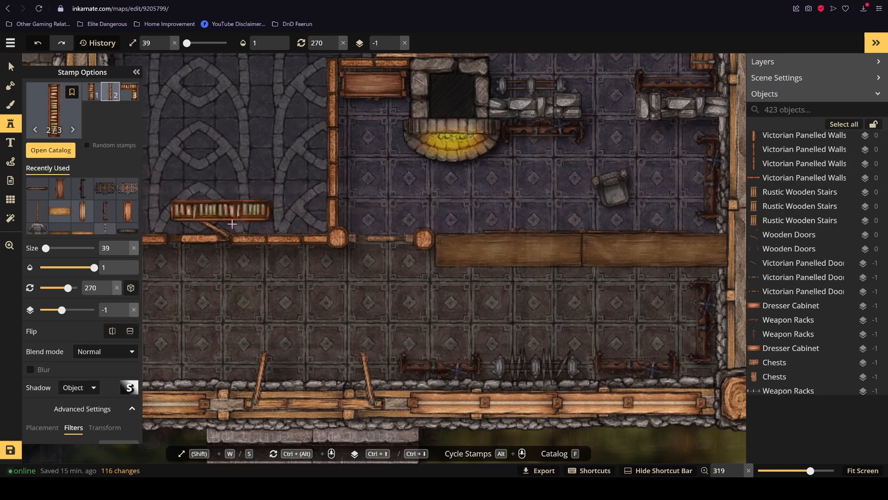
key("s")
key("s")
key("s")
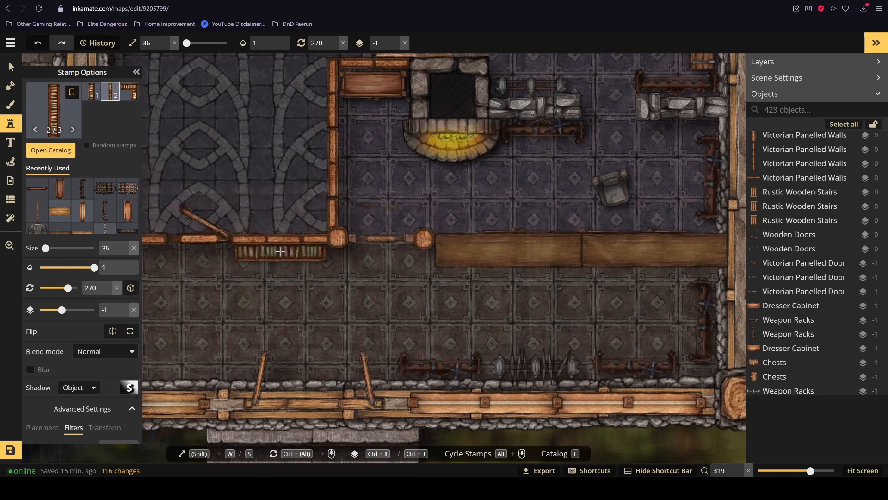
Step: Set the bookshelf's brightness to 63 and place it along the front room's dividing wall, between the interior door and the post
left_click_drag(334, 277, 414, 242)
scroll(225, 313, "down", 1)
scroll(51, 407, "down", 2)
left_click_drag(73, 413, 72, 414)
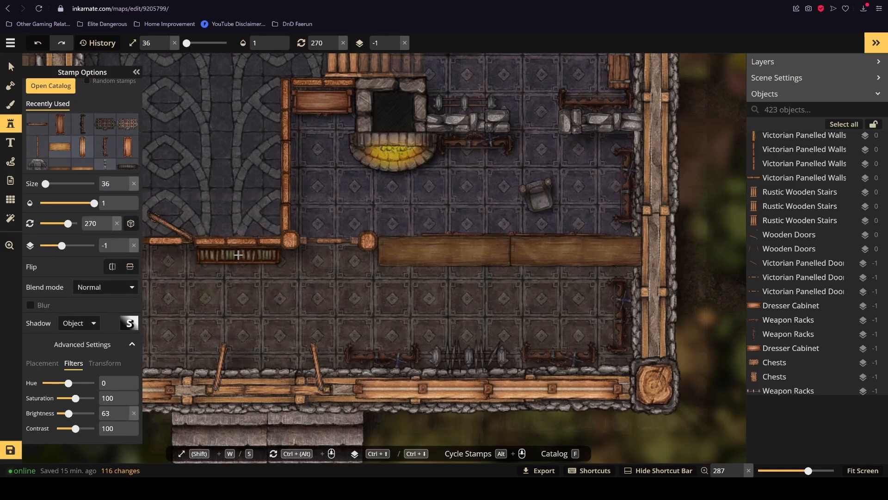
left_click(238, 254)
left_click_drag(353, 380, 388, 380)
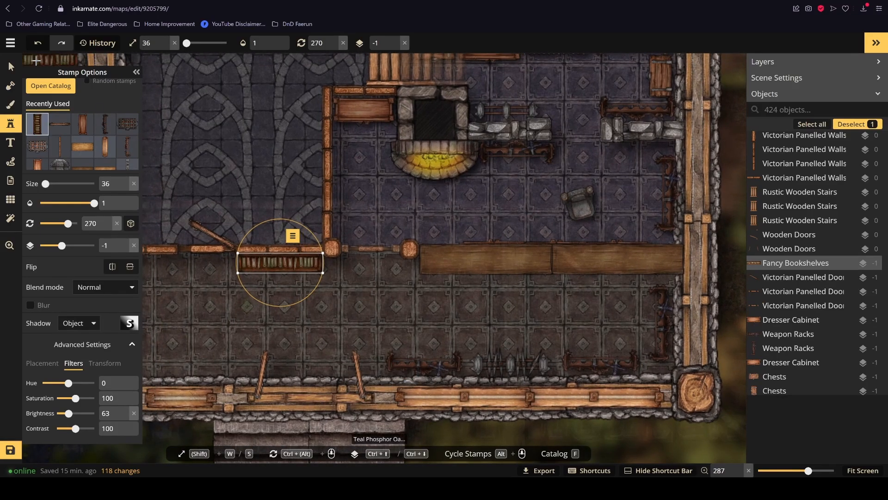
left_click(12, 69)
left_click(288, 274)
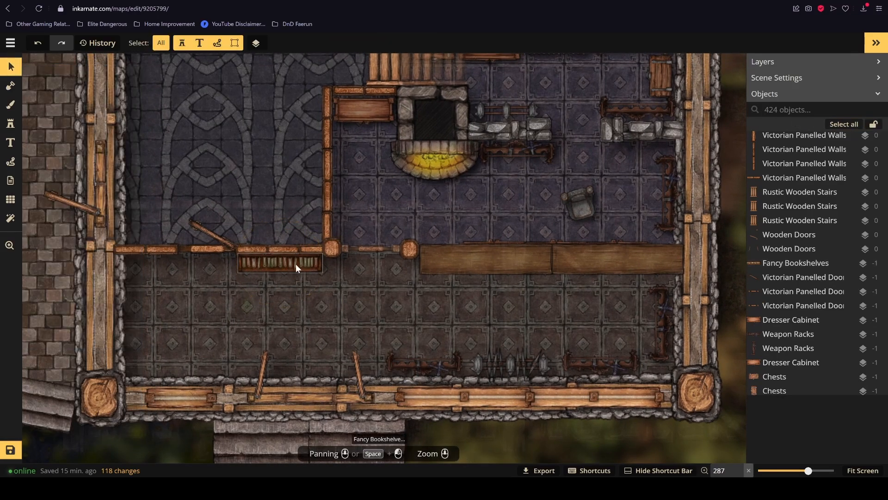
Step: Place the L-shaped third bookshelf variant at size 36, rotated 270 degrees, in the front room's corner beside the interior door
scroll(448, 314, "down", 3)
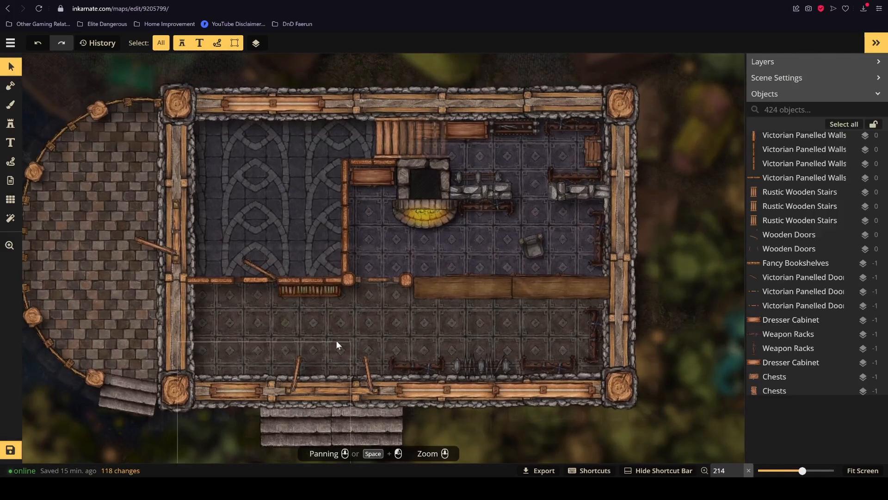
left_click_drag(362, 369, 298, 384)
scroll(337, 331, "up", 1)
scroll(469, 356, "down", 1)
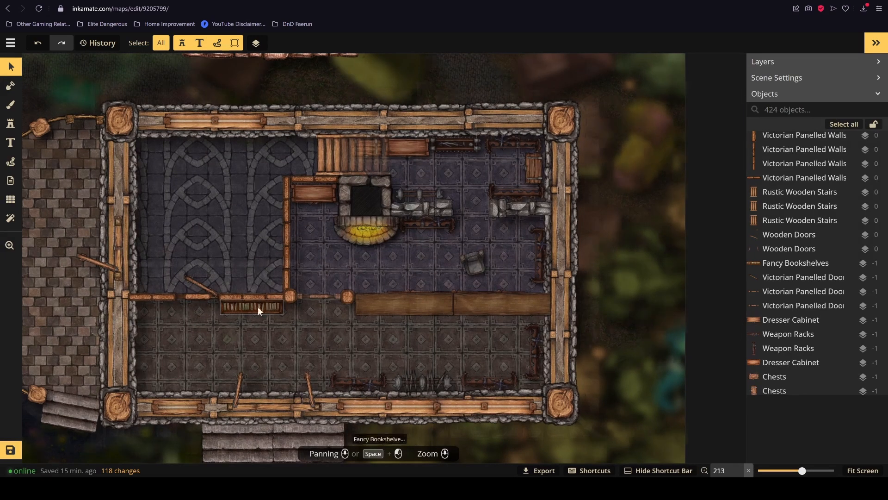
scroll(281, 318, "up", 2)
scroll(274, 329, "up", 3)
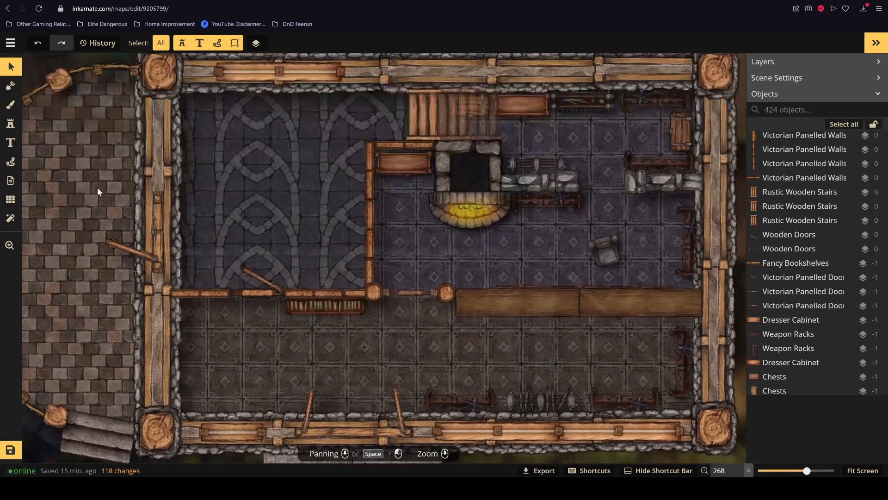
left_click(10, 123)
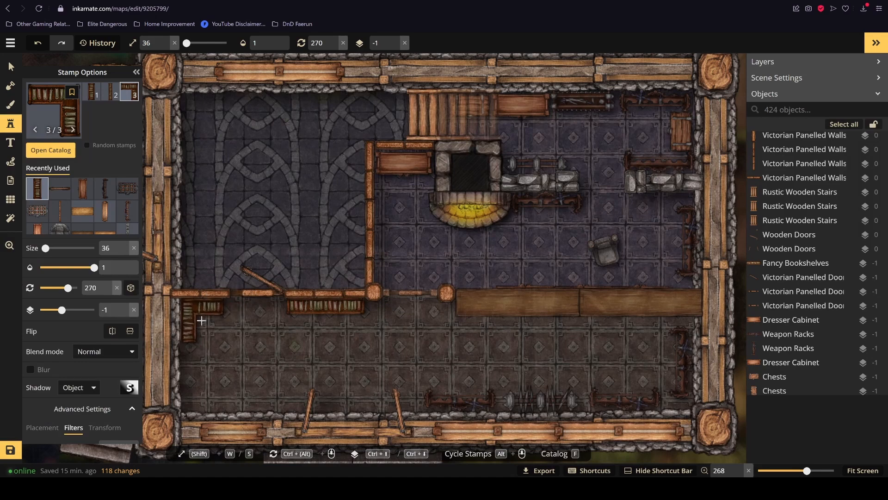
left_click(202, 320)
left_click_drag(245, 354, 271, 318)
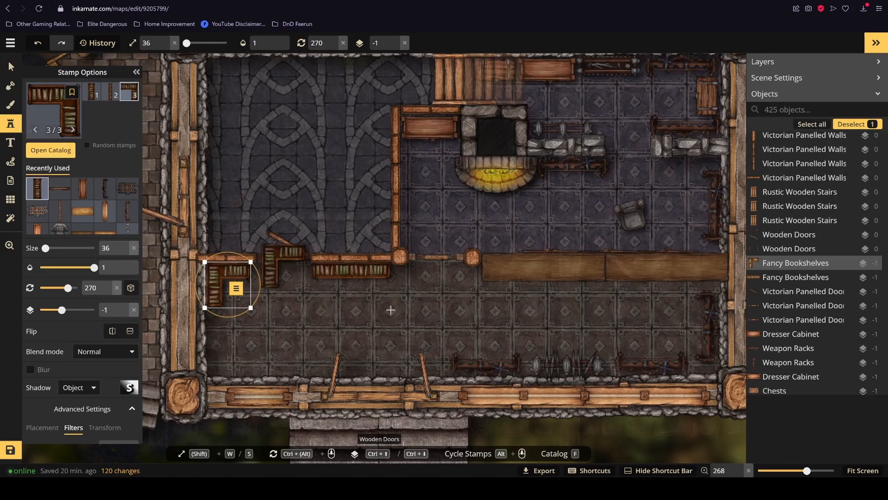
left_click_drag(474, 328, 422, 302)
left_click(9, 67)
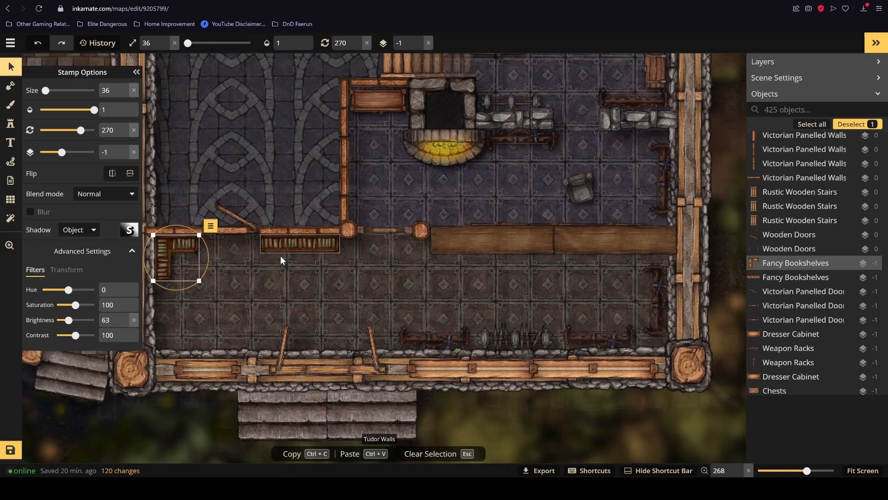
left_click(324, 298)
Step: Search the stamp catalog for "rug" and choose the blue square rug from the Tavern pack
left_click_drag(339, 305, 310, 266)
scroll(269, 267, "up", 2)
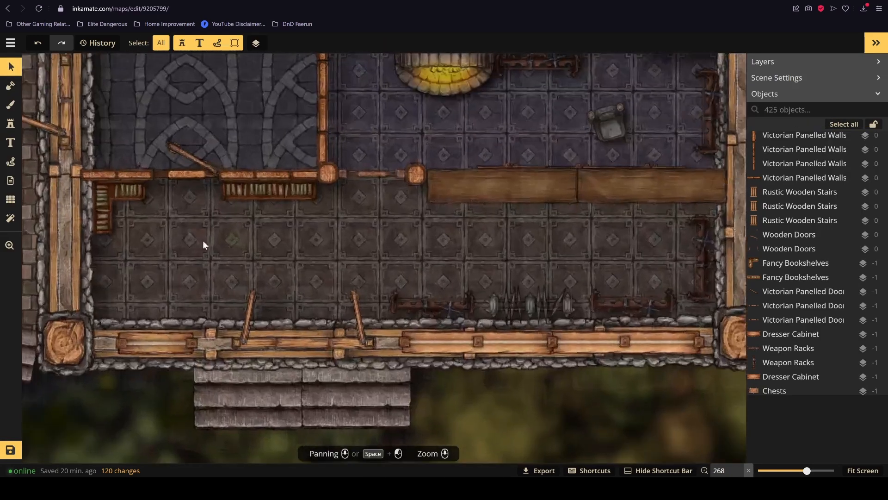
scroll(288, 314, "up", 1)
left_click(10, 123)
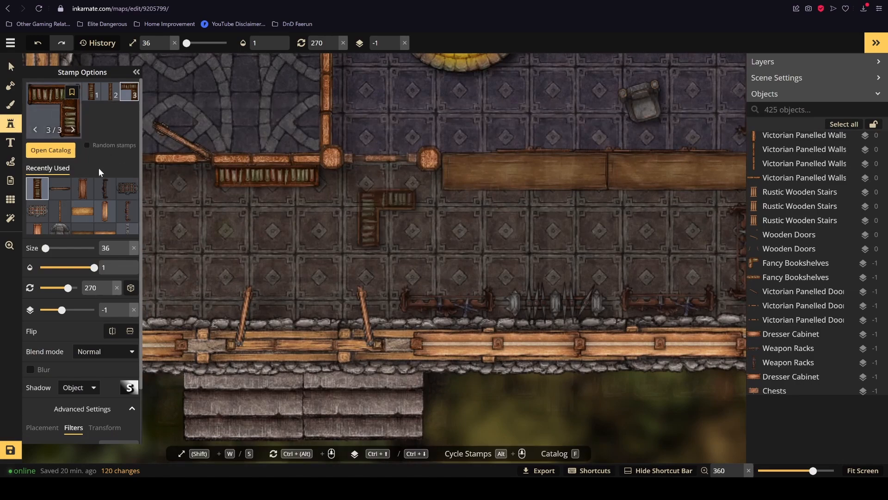
left_click(51, 150)
left_click(287, 78)
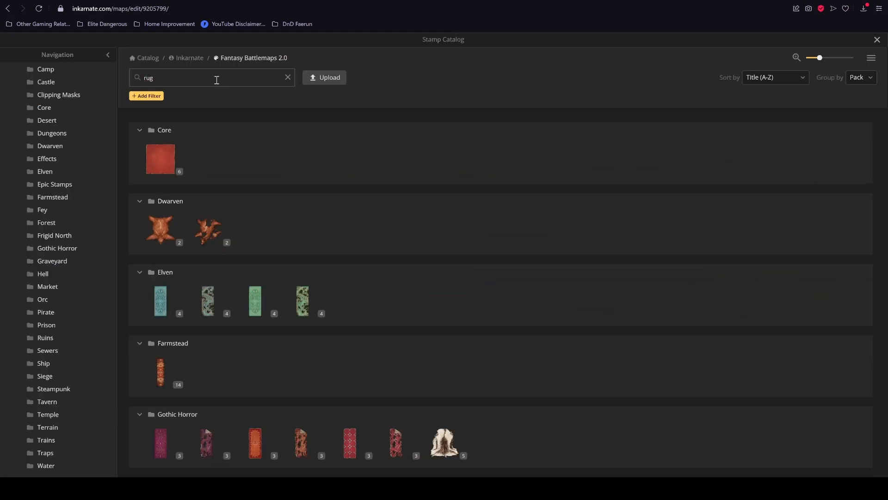
scroll(364, 384, "down", 3)
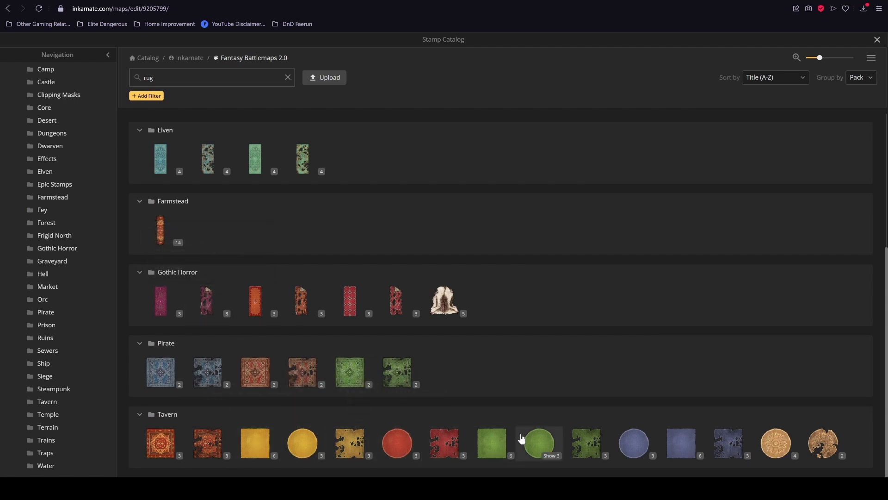
left_click(680, 442)
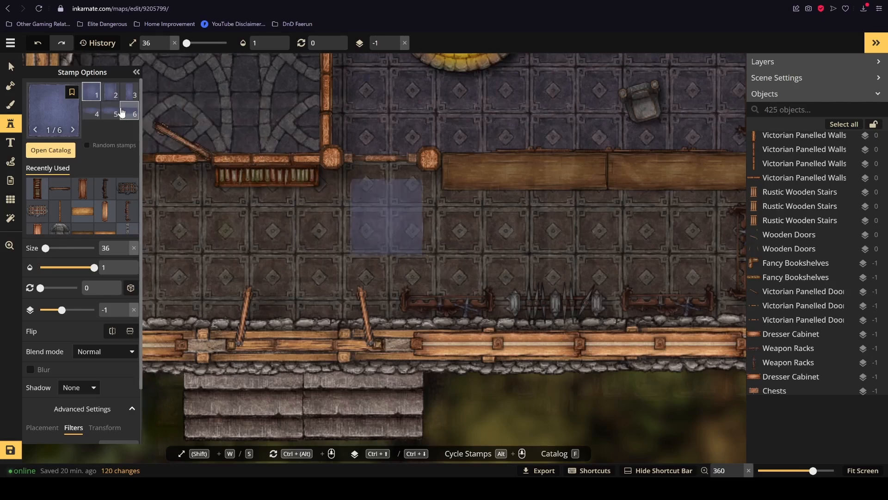
Step: Place the third blue rug variant, rotated 90 degrees at size 72, on the front room floor inside the entrance doors
left_click(112, 98)
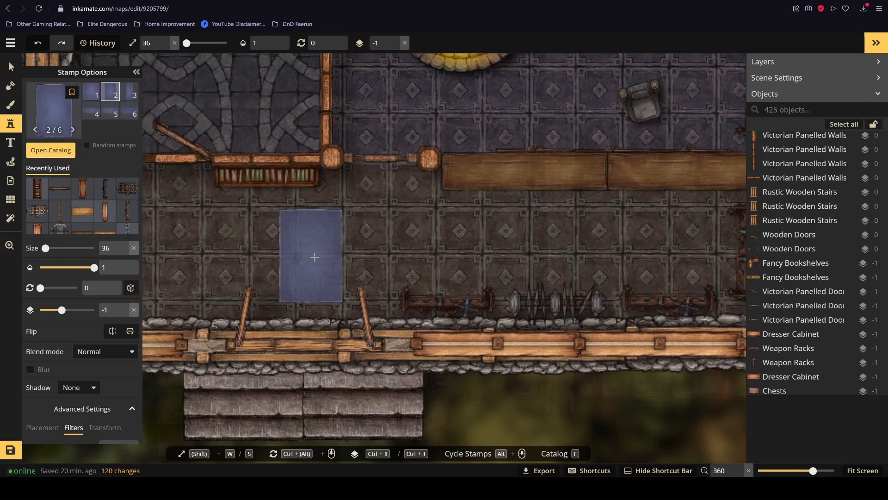
scroll(312, 255, "up", 6)
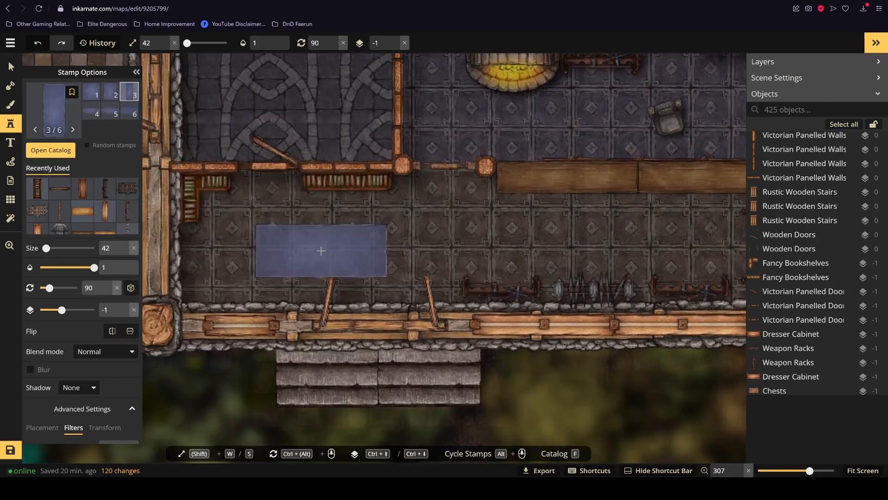
key("w")
key("w")
key("w")
key("w")
key("w")
key("w")
key("w")
key("w")
key("w")
key("w")
key("w")
key("w")
key("w")
key("w")
key("w")
key("w")
key("w")
key("w")
key("w")
key("w")
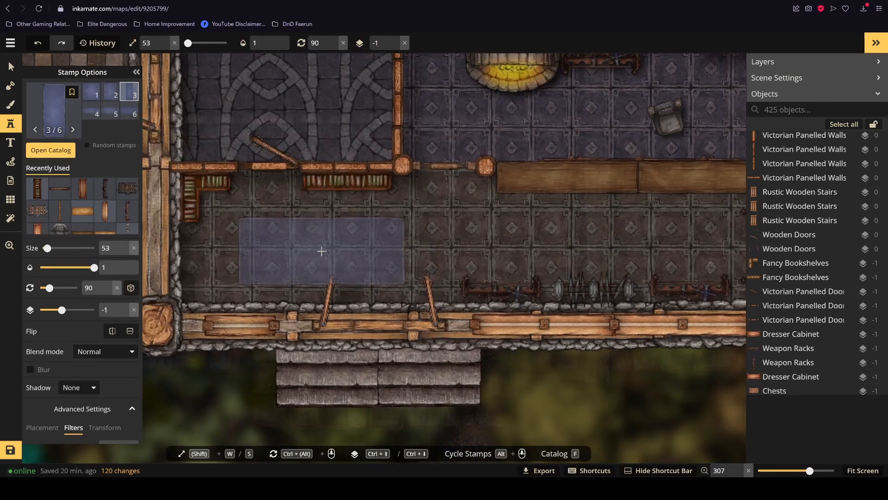
key("w")
left_click(323, 247)
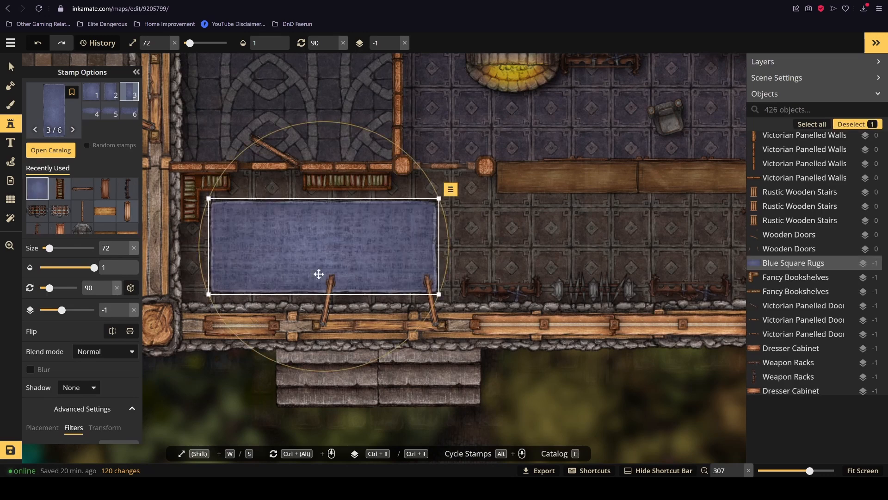
Step: Darken the placed blue rug to brightness 56 and deselect it
scroll(152, 340, "down", 1)
scroll(101, 318, "down", 2)
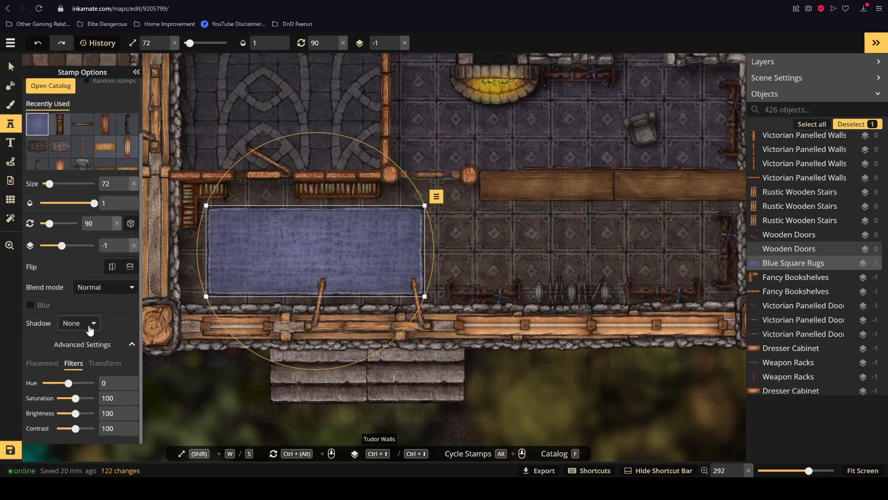
left_click(69, 413)
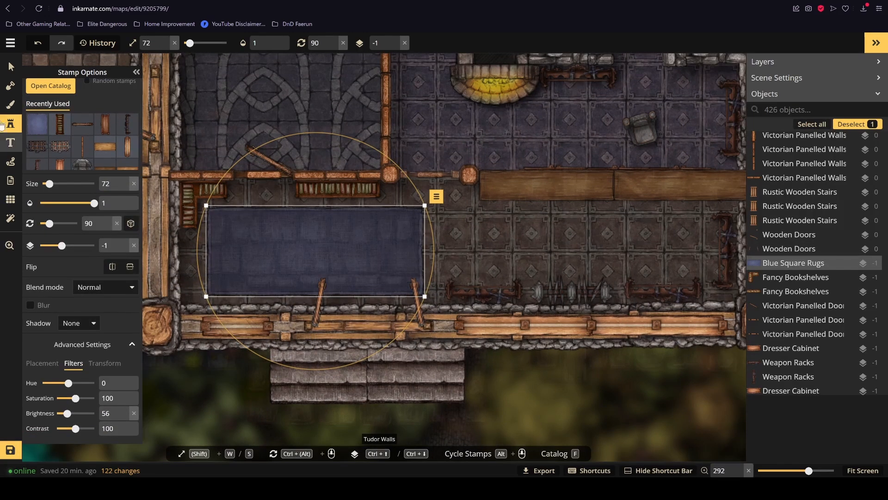
left_click(11, 66)
left_click(588, 257)
Step: Examine the front room's new rug and bookshelves against the rest of the building's interior
scroll(567, 263, "down", 4)
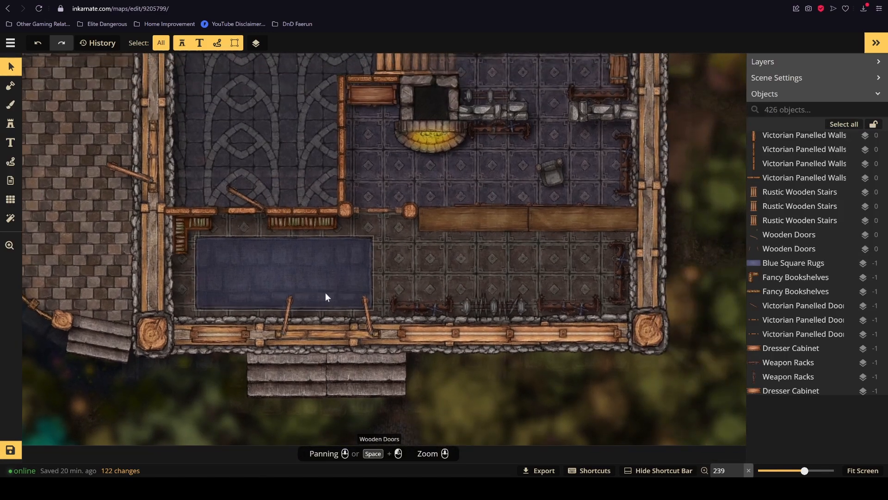
left_click_drag(325, 292, 299, 301)
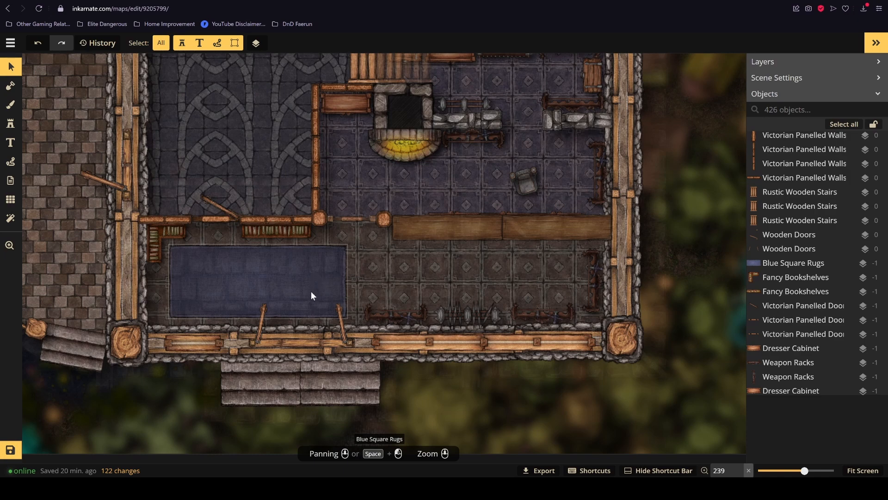
left_click_drag(313, 271, 318, 392)
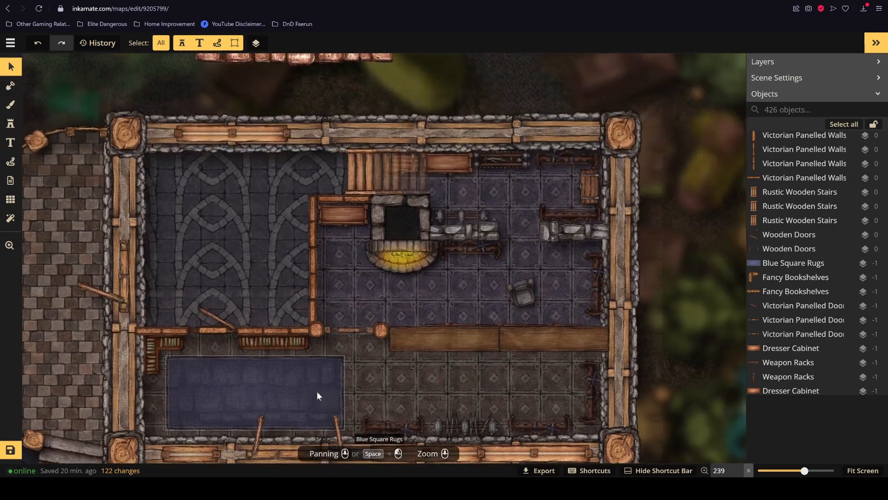
left_click_drag(457, 317, 426, 290)
scroll(426, 292, "down", 1)
left_click_drag(384, 342, 435, 302)
scroll(403, 290, "up", 3)
scroll(405, 301, "down", 2)
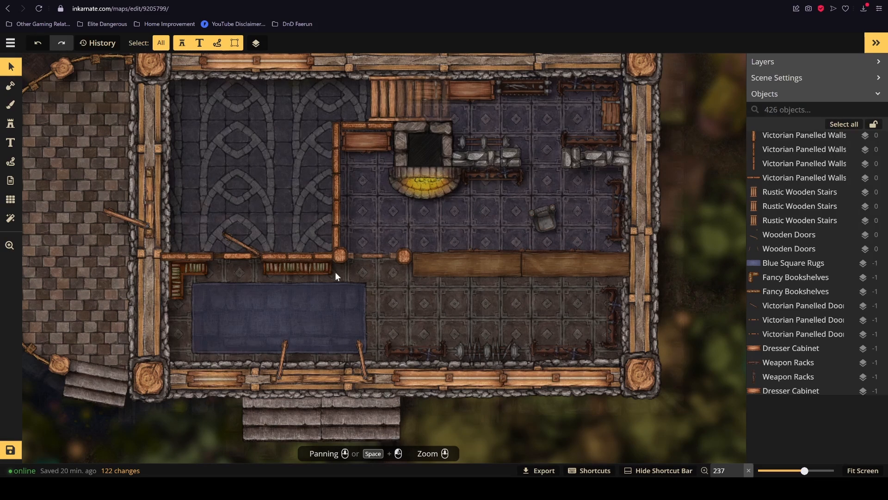
Step: Search the stamp catalog for "anvil" and choose the anvil stamp from the Dwarven pack
left_click_drag(416, 280, 458, 320)
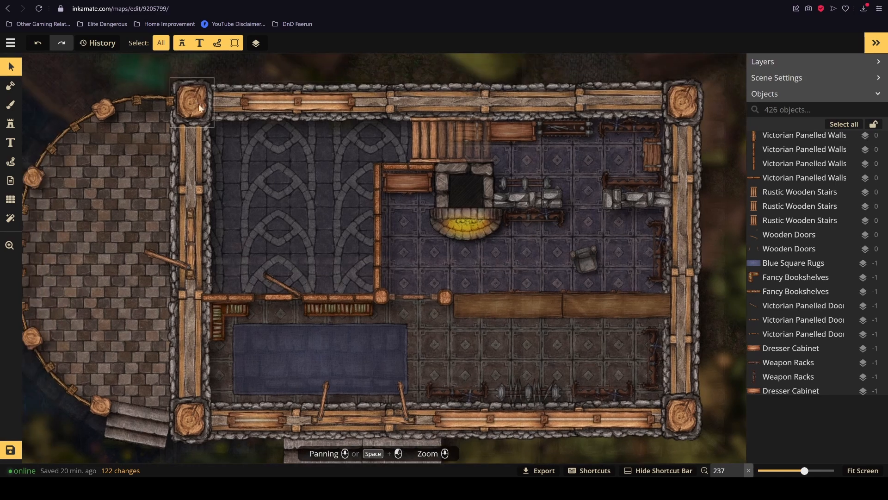
left_click_drag(236, 168, 305, 217)
left_click_drag(268, 272, 334, 250)
left_click_drag(291, 299, 127, 293)
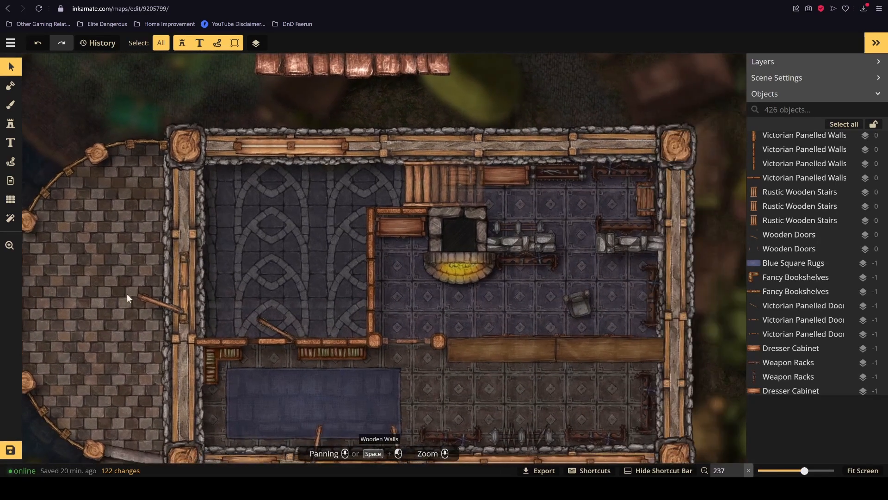
scroll(520, 276, "up", 4)
left_click_drag(514, 238, 387, 217)
left_click(10, 124)
left_click(50, 150)
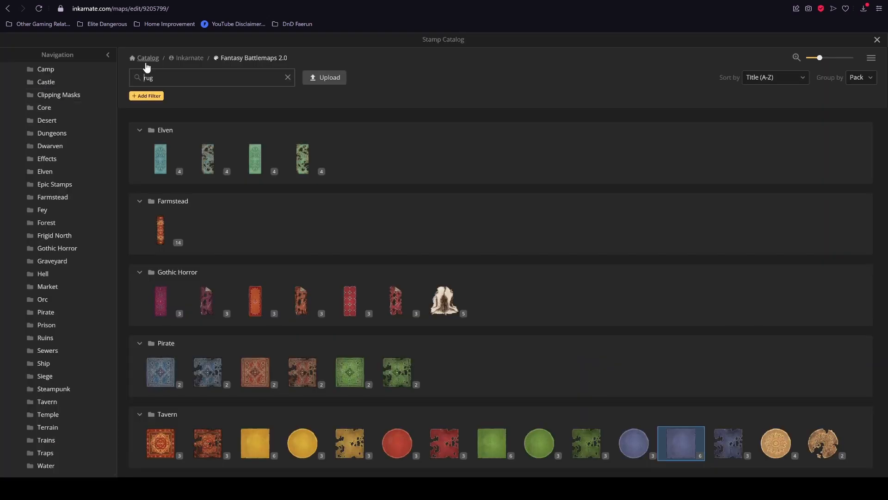
left_click(288, 77)
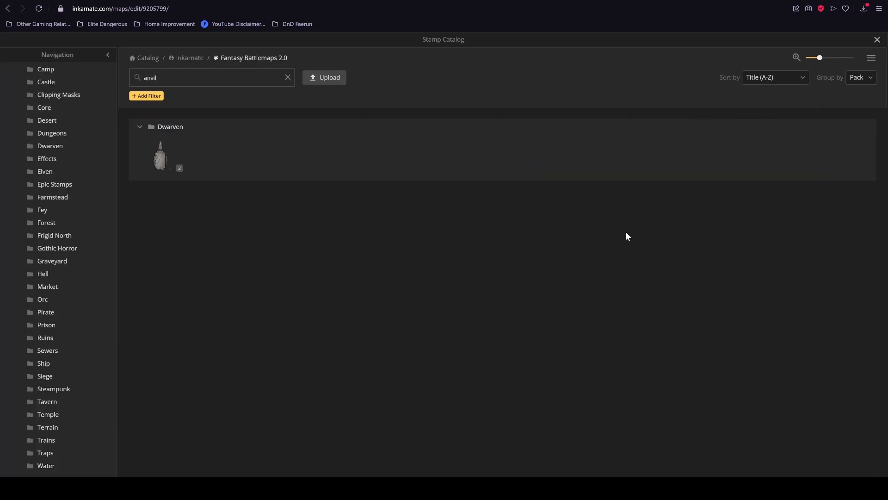
left_click(163, 155)
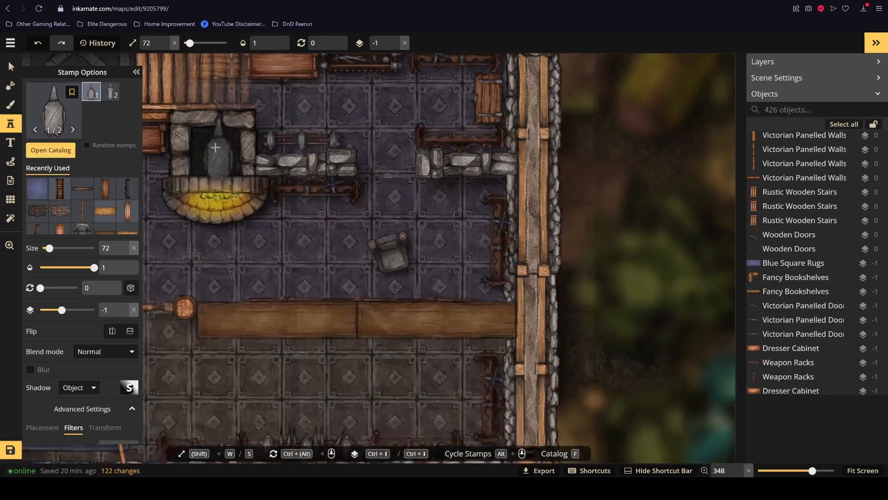
Step: Place the second anvil variant, rotated to 315 degrees at size 72, on the forge room floor beside the lit fireplace
left_click(112, 92)
scroll(268, 244, "up", 8)
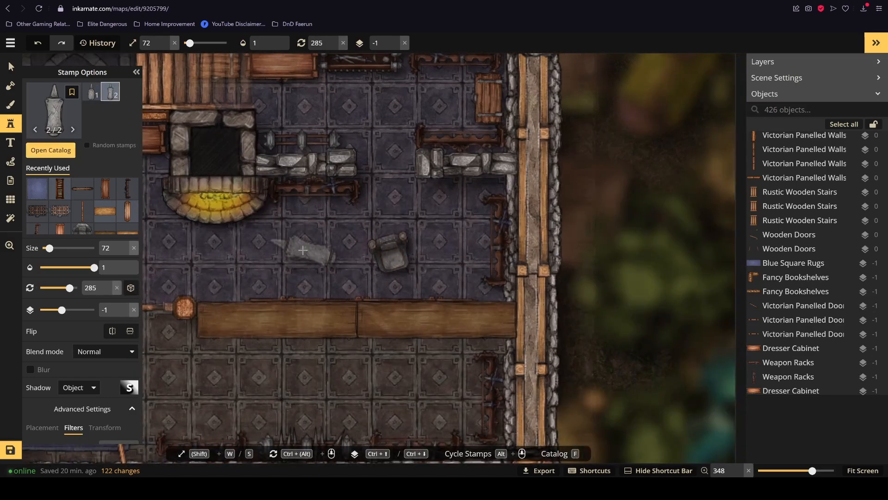
left_click_drag(274, 244, 345, 242)
scroll(300, 243, "down", 5)
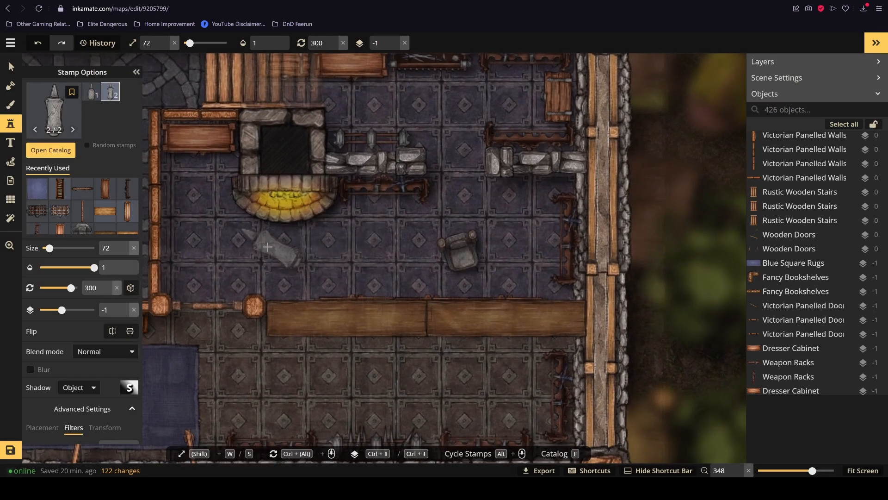
left_click(216, 235)
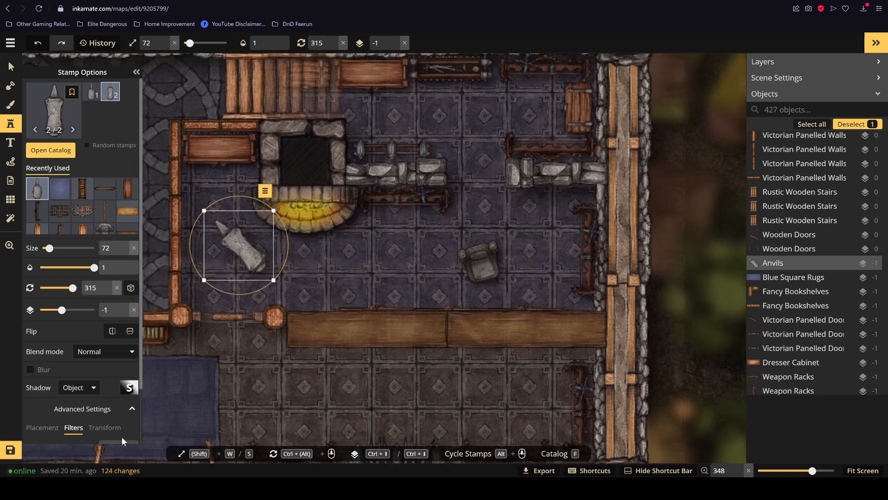
Step: Darken the placed anvil to brightness 51 and deselect it
scroll(101, 414, "down", 2)
left_click_drag(75, 413, 66, 412)
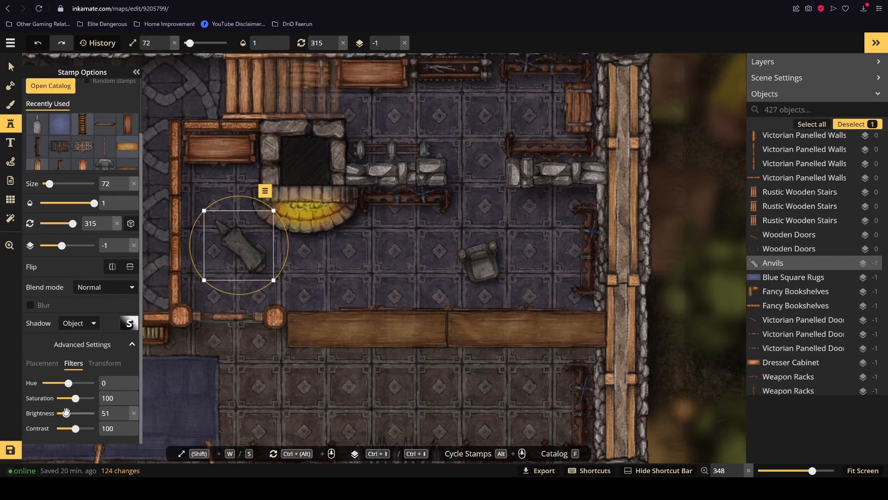
left_click(10, 68)
left_click(372, 265)
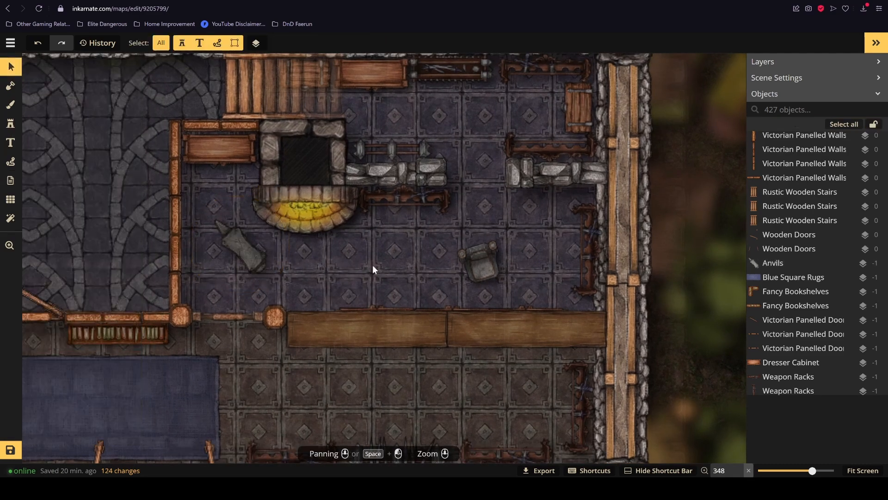
Step: Lower the opacity of the interior door between the two wooden posts beside the counter to 0.76 and deselect it
scroll(425, 328, "down", 3)
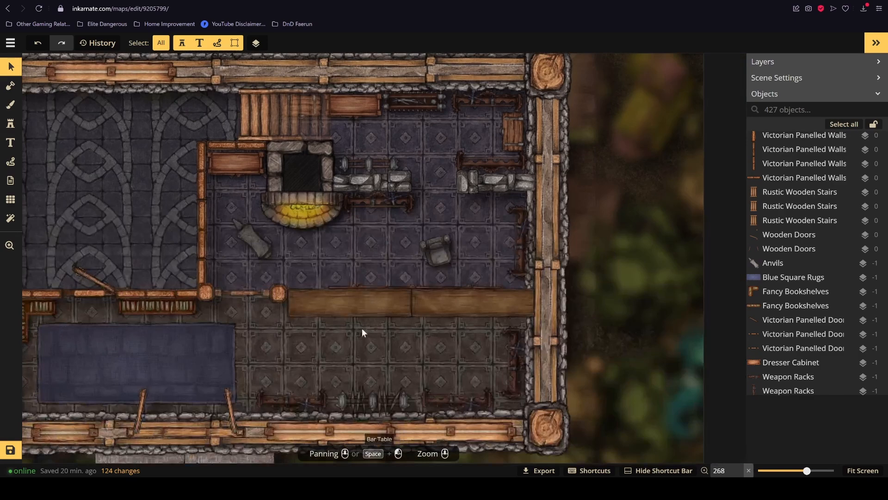
scroll(361, 328, "down", 1)
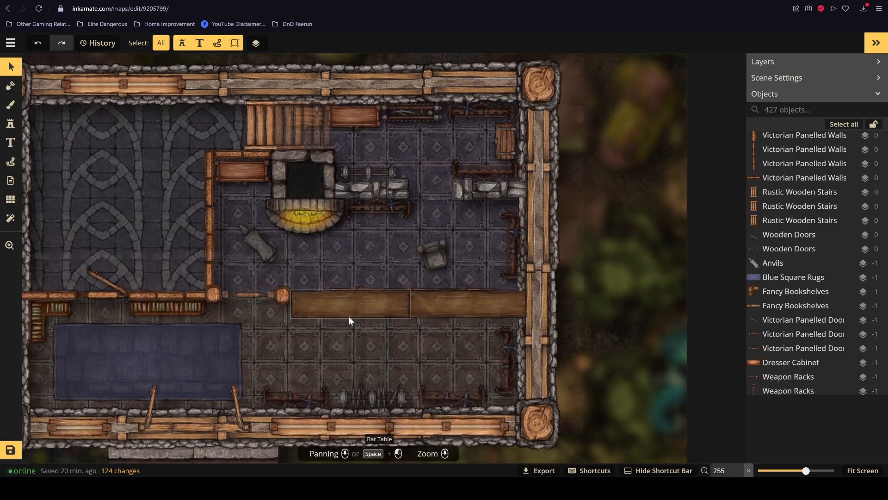
left_click_drag(356, 326, 369, 335)
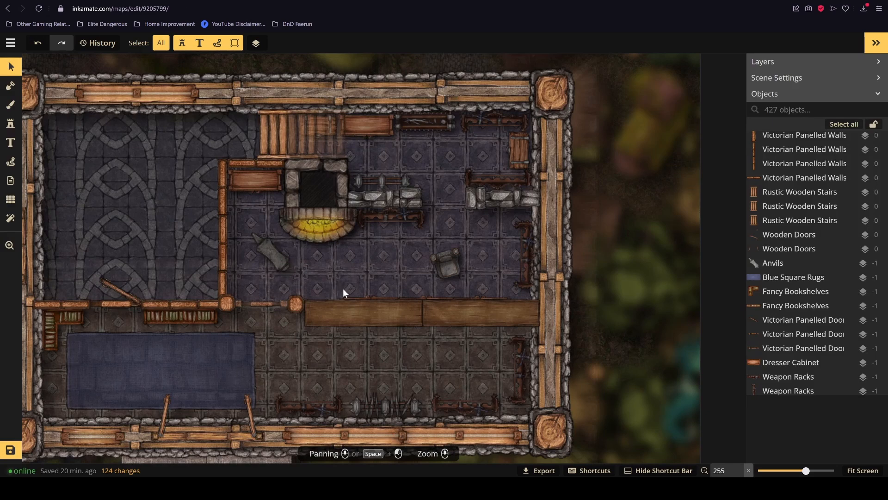
scroll(343, 288, "down", 2)
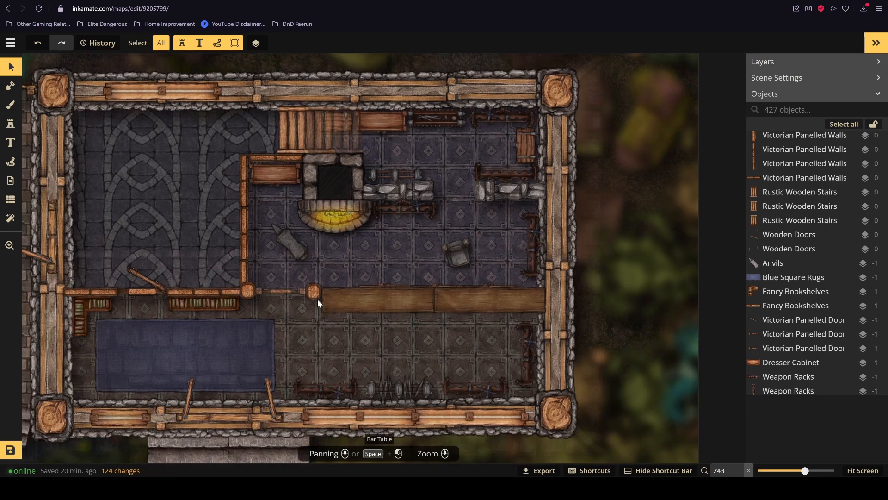
left_click(299, 289)
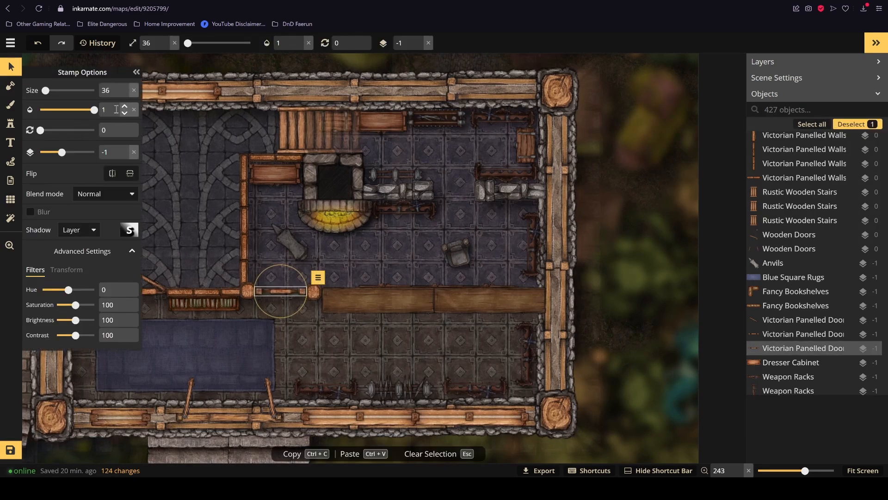
left_click(385, 243)
left_click_drag(325, 271, 536, 285)
left_click_drag(481, 306, 500, 309)
left_click(511, 307)
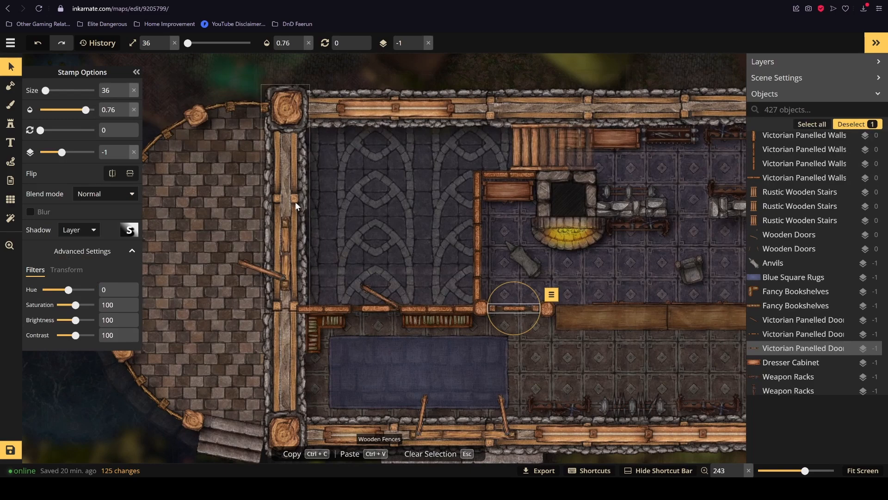
left_click(214, 200)
Step: Search the stamp catalog for "furn" and choose the four-burner furnace stamp
left_click_drag(314, 198, 433, 212)
left_click_drag(376, 263, 243, 233)
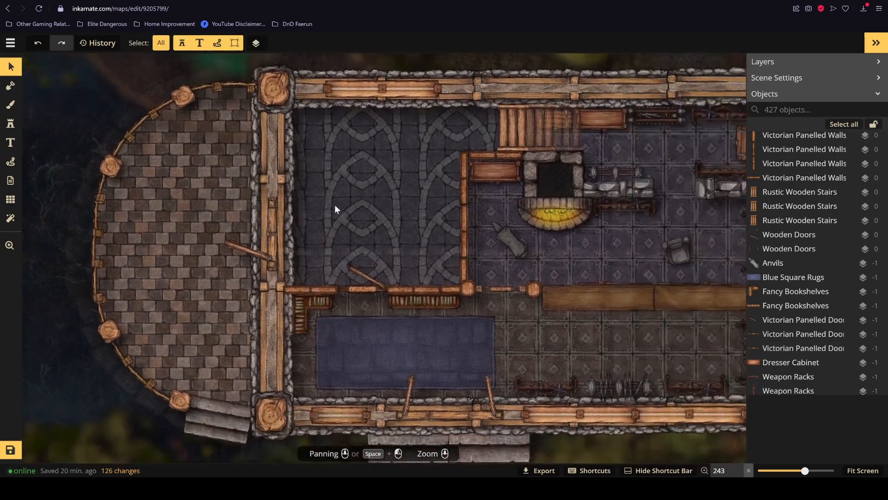
scroll(335, 205, "up", 2)
left_click_drag(335, 200, 305, 220)
scroll(318, 209, "up", 2)
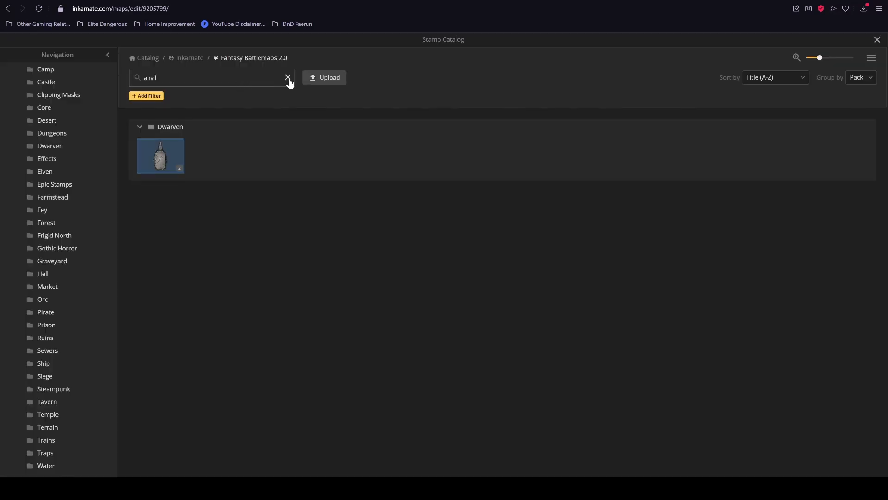
left_click(288, 78)
type("furn")
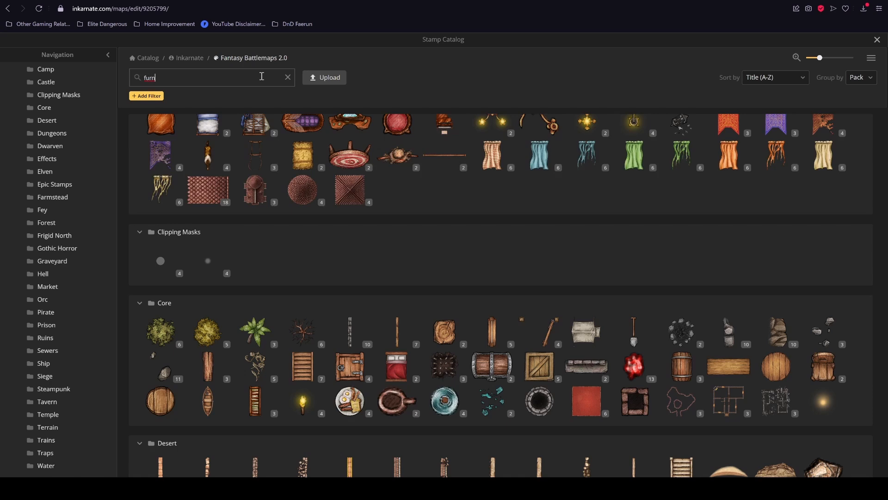
type("i")
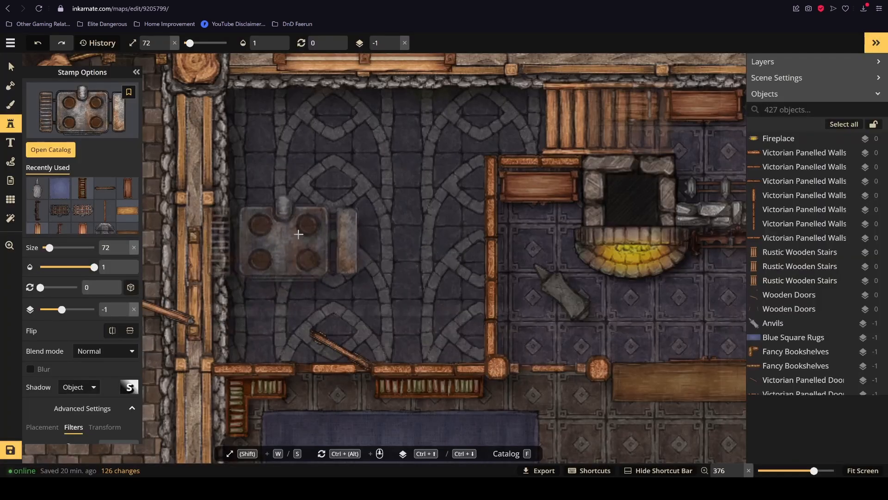
Step: Place the furnace at size 55 in the arch-tiled room, against the windowed back wall near the corner post
left_click_drag(322, 218, 339, 263)
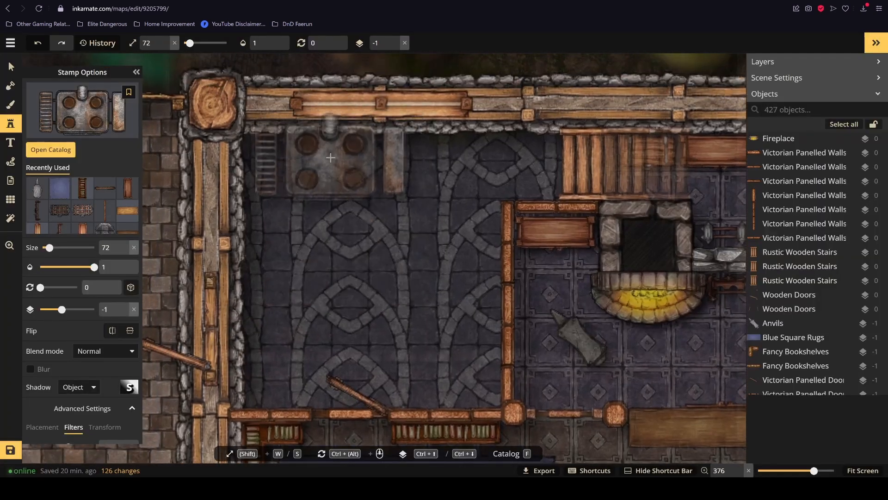
key("s")
key("s")
key("s")
key("s")
key("s")
key("s")
key("s")
key("s")
key("s")
key("s")
key("s")
key("s")
key("s")
key("s")
key("s")
key("s")
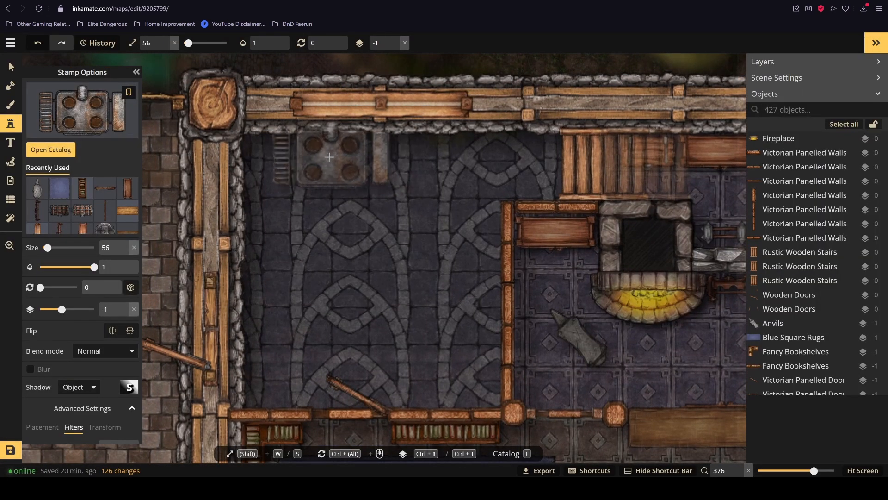
key("s")
scroll(432, 351, "down", 2)
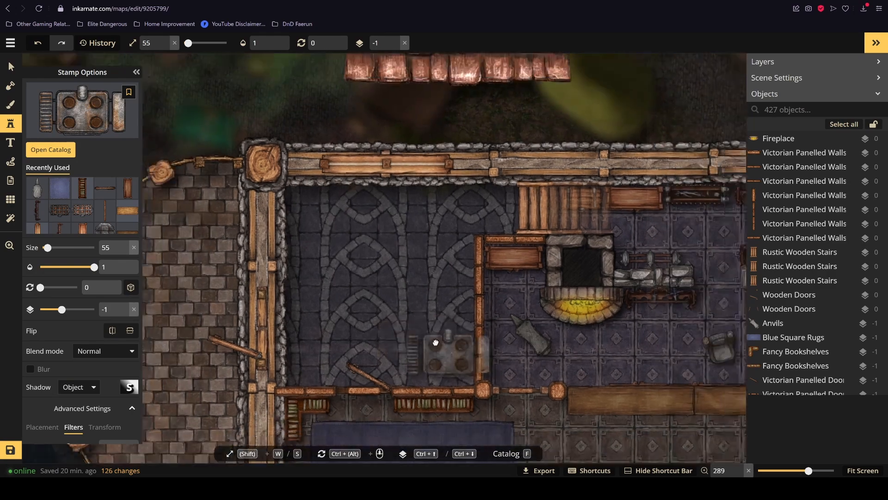
left_click_drag(436, 342, 346, 312)
left_click_drag(611, 305, 633, 240)
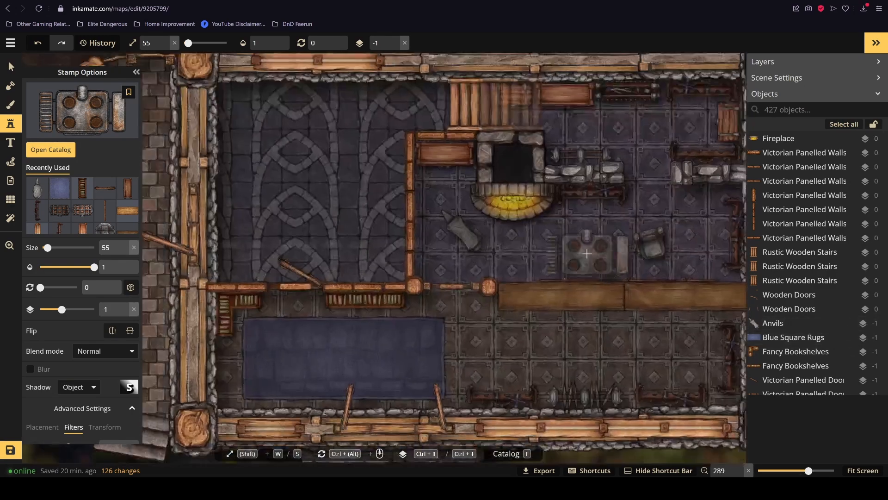
scroll(587, 253, "down", 4)
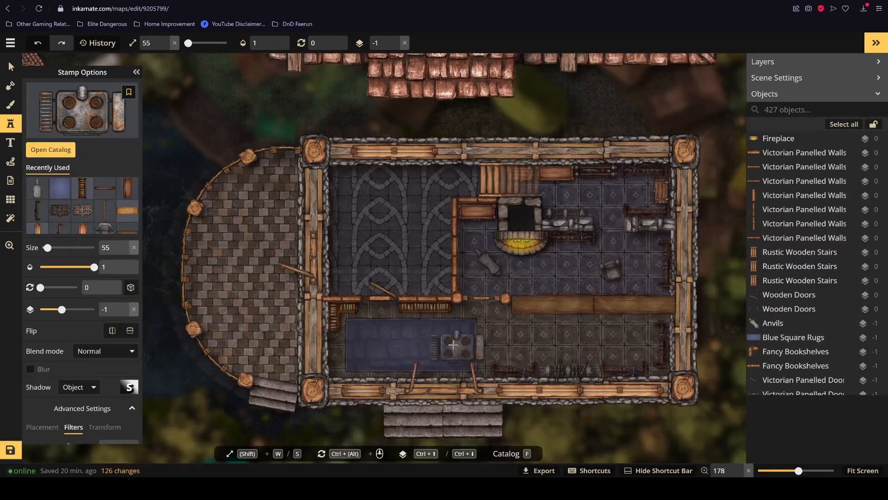
scroll(381, 200, "up", 4)
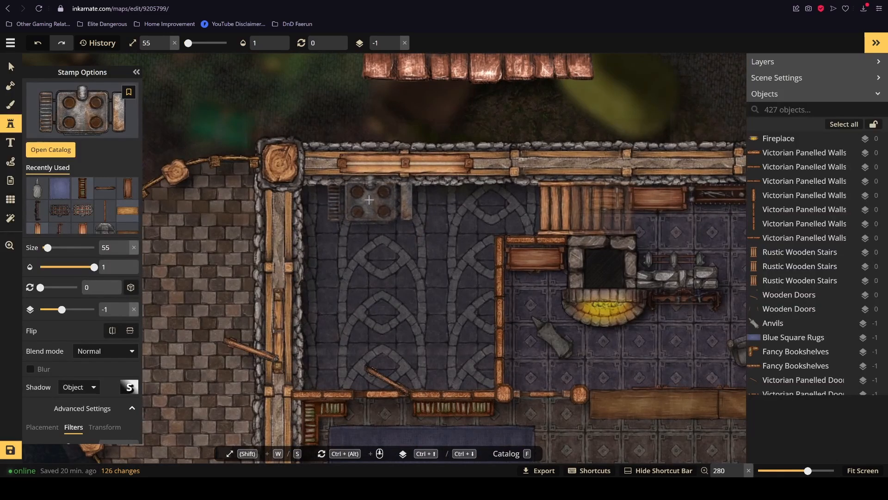
left_click(370, 200)
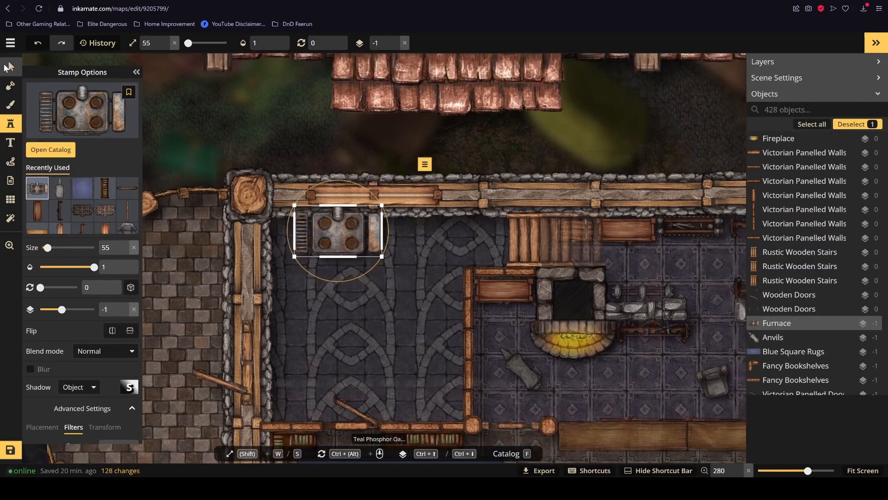
Step: Rotate the furnace to 270 degrees and move it against the side wall bordering the paved terrace, near the corner post
left_click(5, 68)
scroll(359, 245, "up", 4)
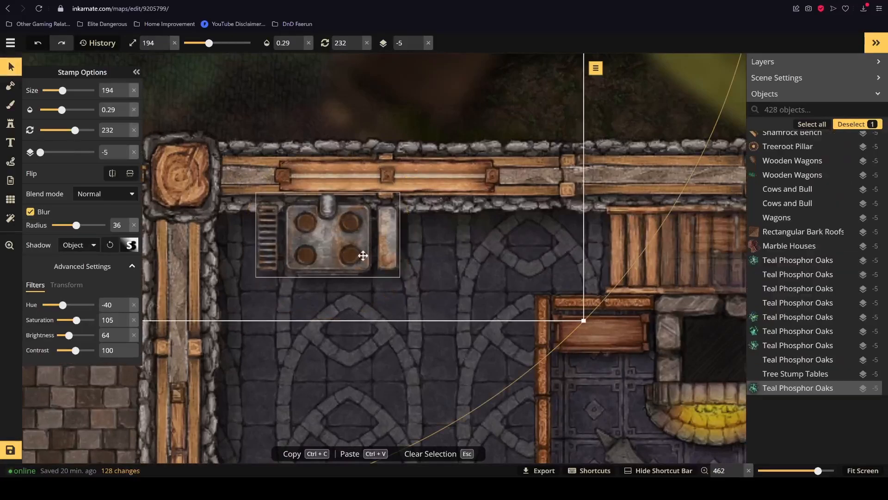
left_click(335, 202)
scroll(352, 369, "down", 1)
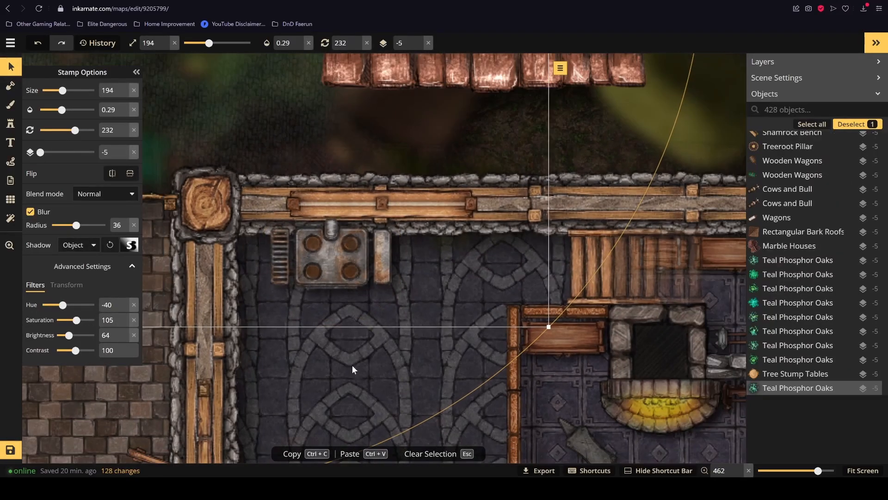
left_click(356, 372)
left_click(320, 263)
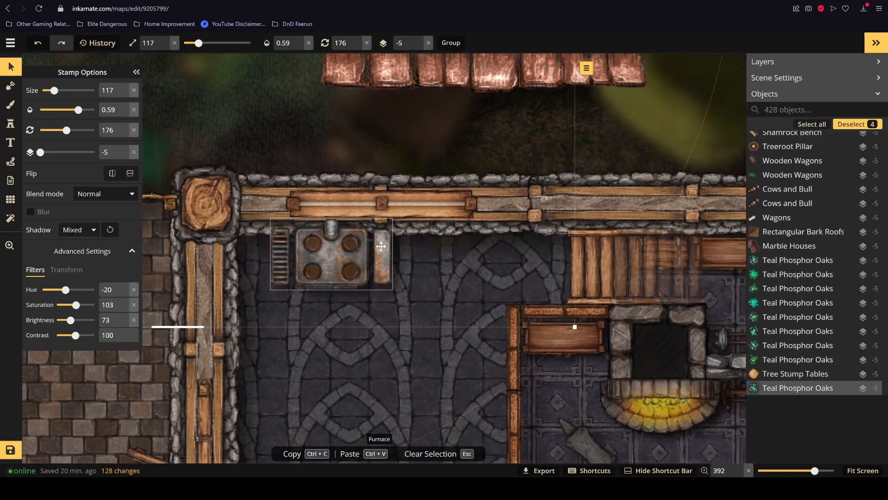
scroll(370, 366, "down", 1)
left_click_drag(339, 278, 309, 292)
scroll(306, 315, "down", 2)
left_click(353, 353)
scroll(354, 354, "down", 1)
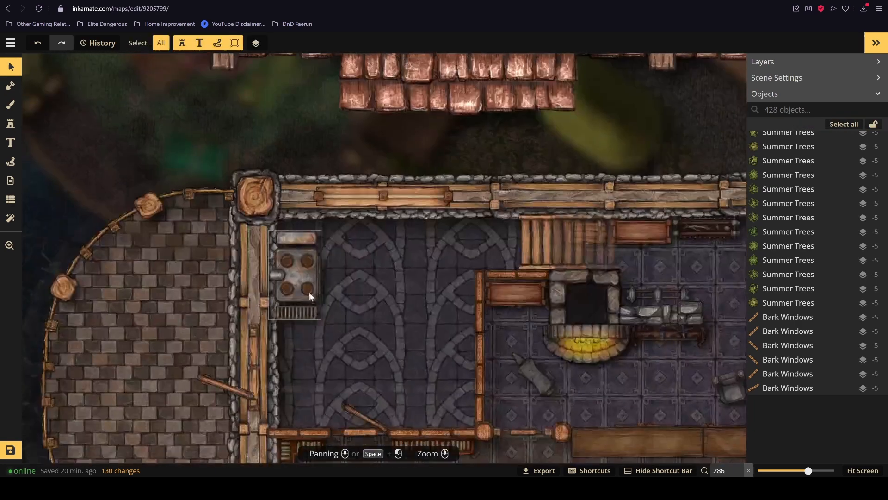
Step: Darken the furnace to brightness 67 and deselect it
left_click(281, 288)
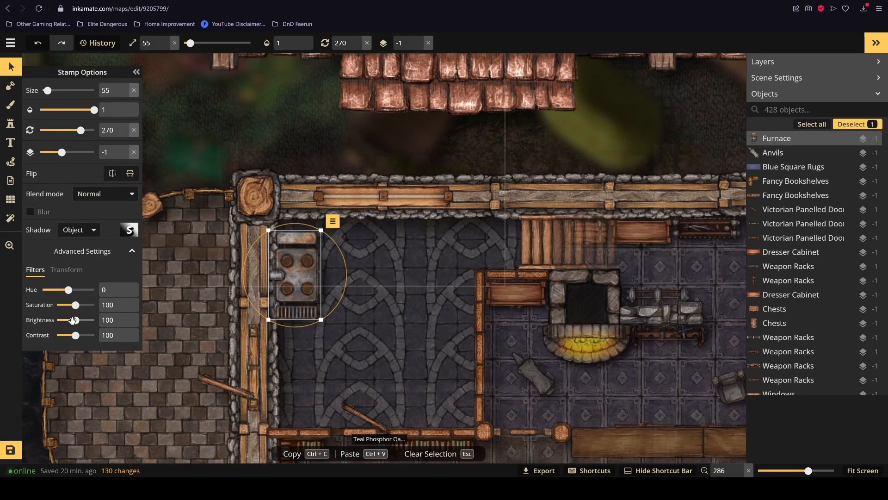
left_click_drag(73, 321, 68, 320)
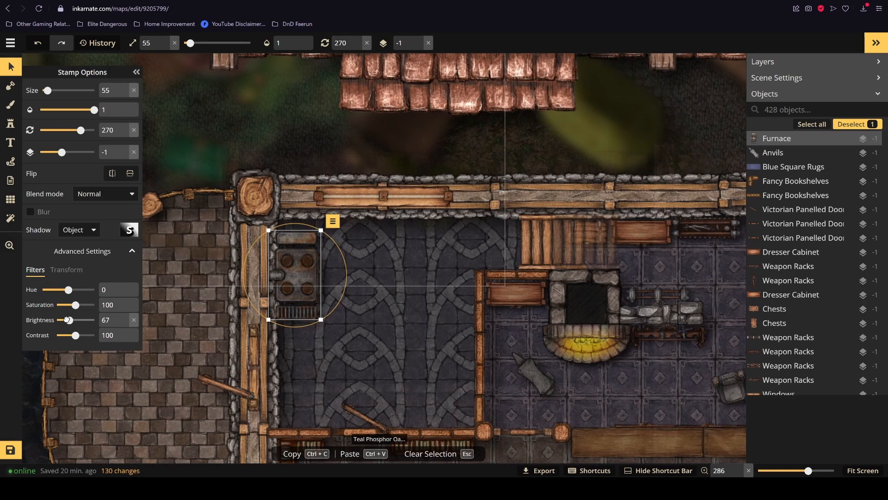
left_click(379, 337)
scroll(374, 335, "down", 1)
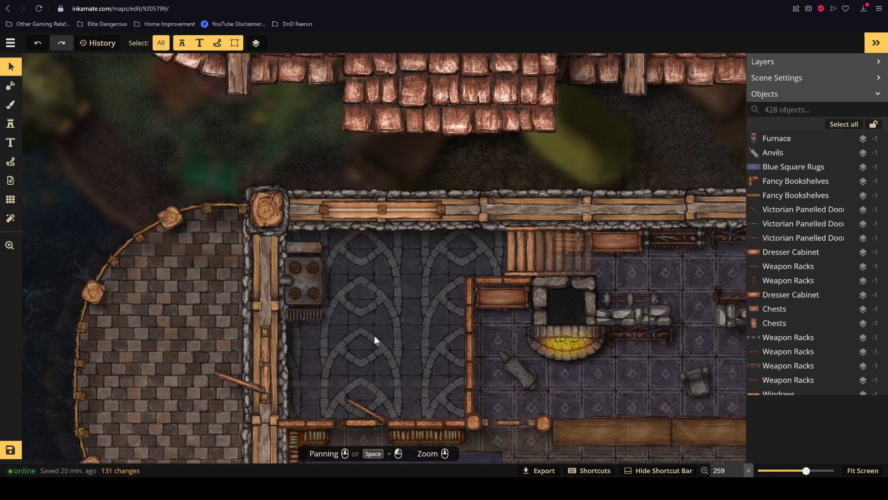
left_click_drag(374, 335, 333, 282)
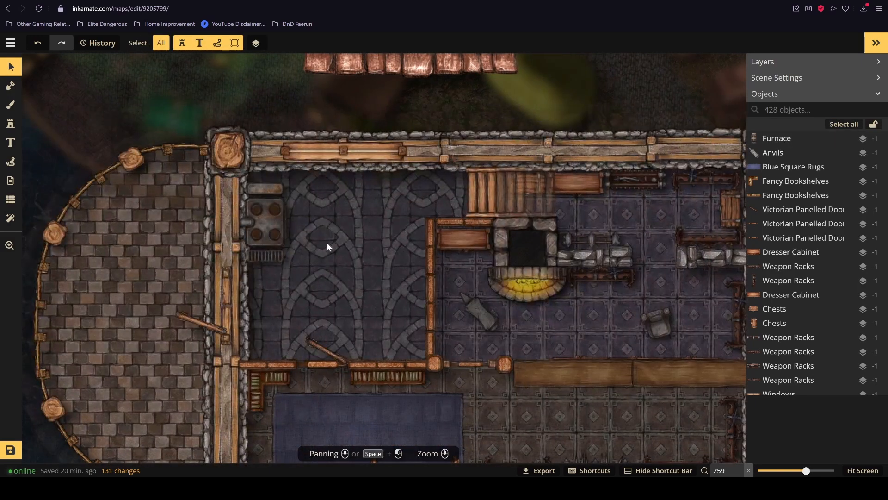
left_click_drag(333, 248, 324, 274)
scroll(401, 326, "up", 4)
scroll(352, 294, "down", 2)
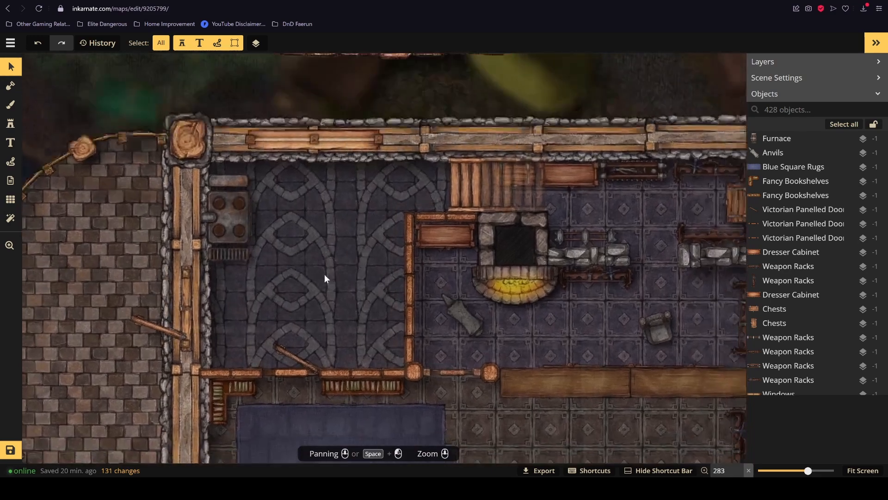
Step: Examine the furnace's placement against the side wall and the free floor space in the arch-tiled room
scroll(324, 273, "up", 1)
scroll(325, 273, "down", 1)
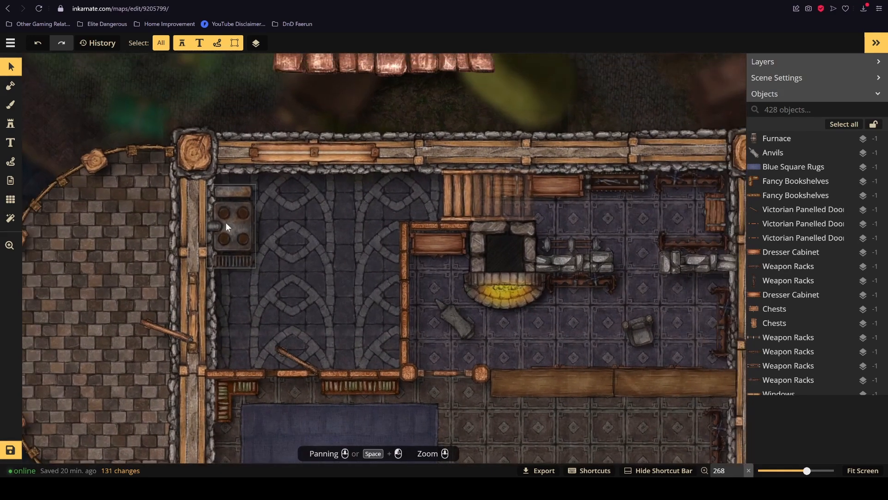
scroll(207, 227, "up", 5)
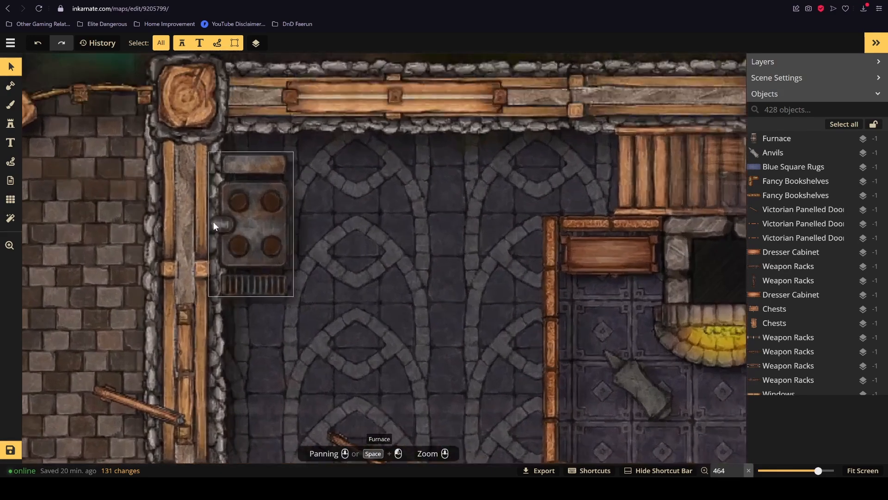
left_click_drag(213, 221, 399, 219)
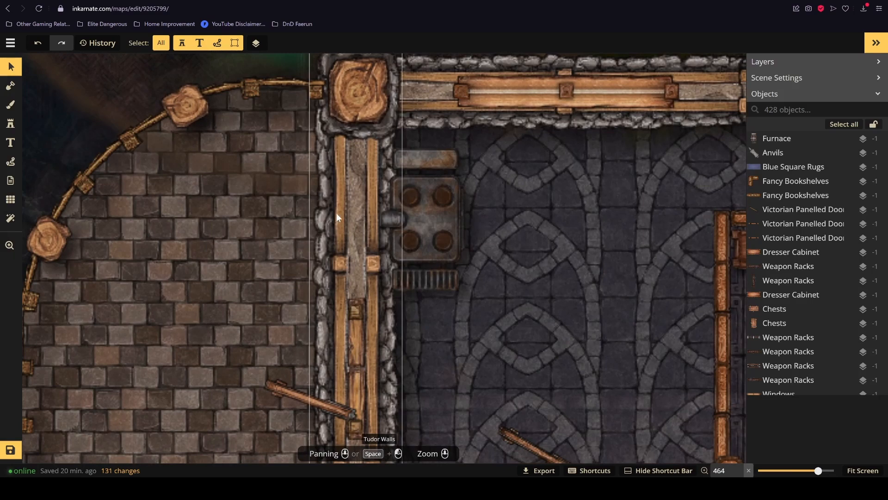
left_click_drag(336, 217, 376, 207)
left_click_drag(559, 307, 329, 262)
scroll(366, 298, "down", 1)
scroll(370, 285, "down", 1)
scroll(379, 294, "down", 1)
scroll(255, 260, "up", 1)
left_click_drag(396, 252, 350, 234)
scroll(350, 234, "down", 1)
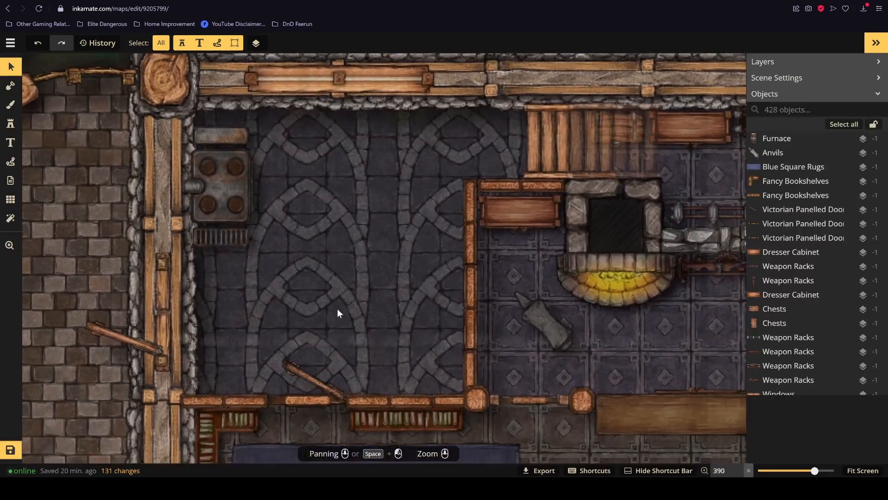
left_click_drag(349, 280, 304, 315)
Step: Search the stamp catalog for "dining" and for "table", and choose the square red Train Table stamp
left_click(11, 124)
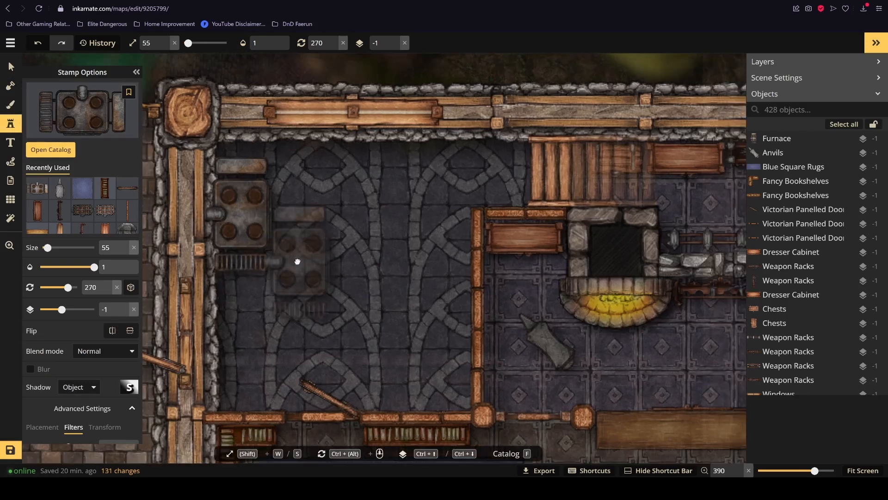
scroll(277, 258, "down", 2)
left_click(64, 151)
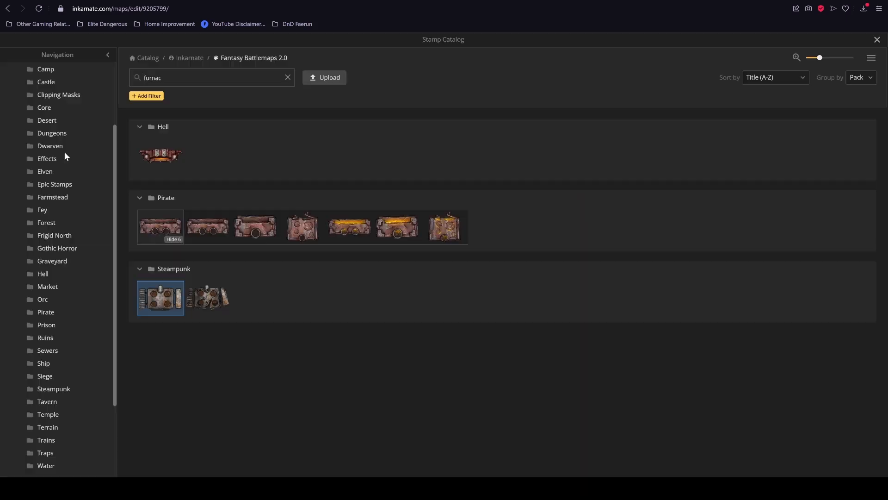
left_click(288, 77)
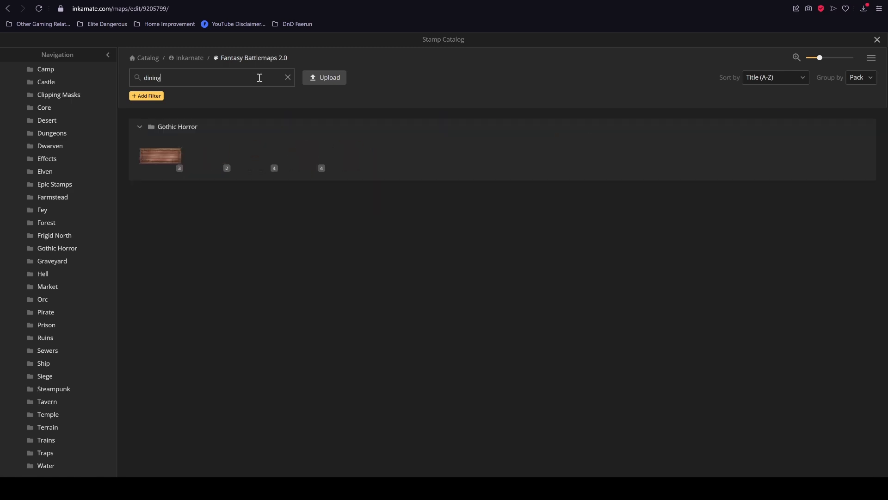
left_click(287, 77)
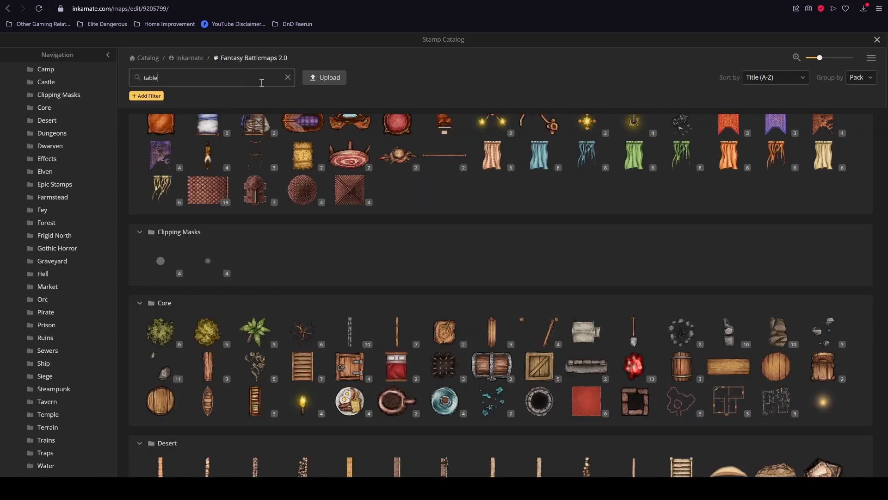
scroll(302, 326, "down", 1)
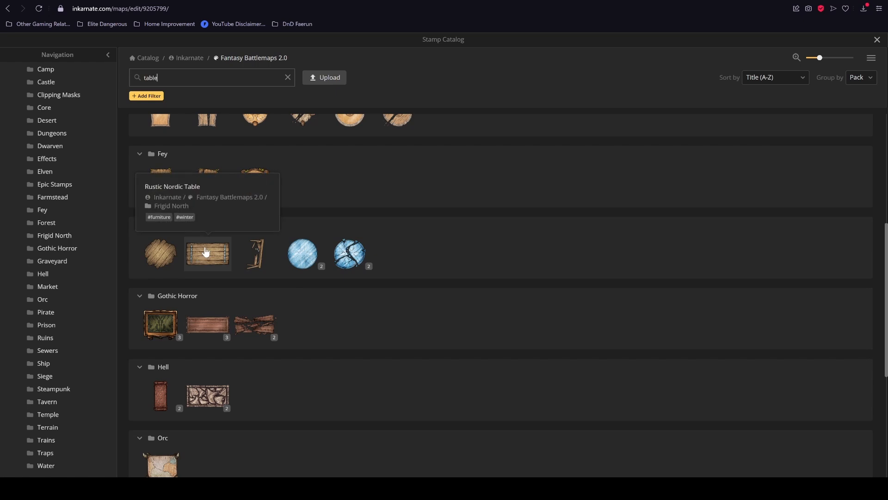
scroll(206, 251, "down", 3)
scroll(220, 238, "up", 2)
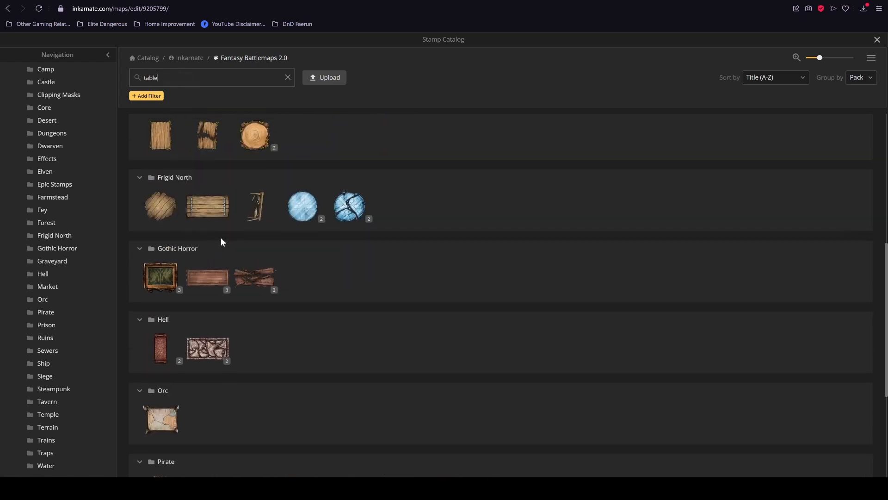
left_click(208, 277)
Step: Place the table at size 90 in the arch-tiled room, near the inner partition wall, and darken it to brightness 58
key("s")
key("s")
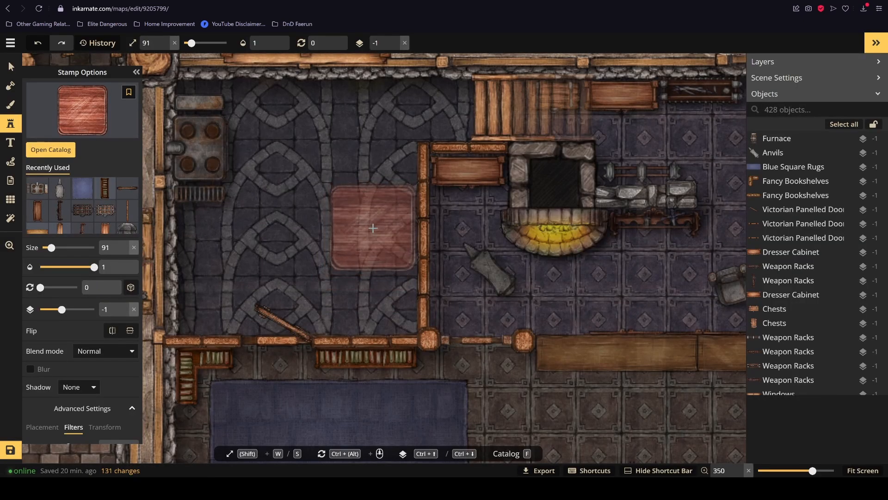
key("s")
left_click(368, 230)
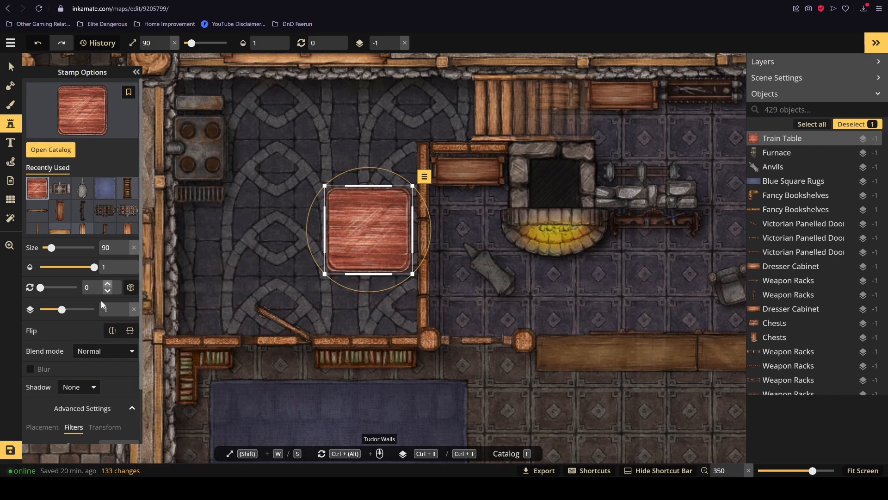
scroll(77, 396, "down", 2)
left_click_drag(77, 411, 68, 413)
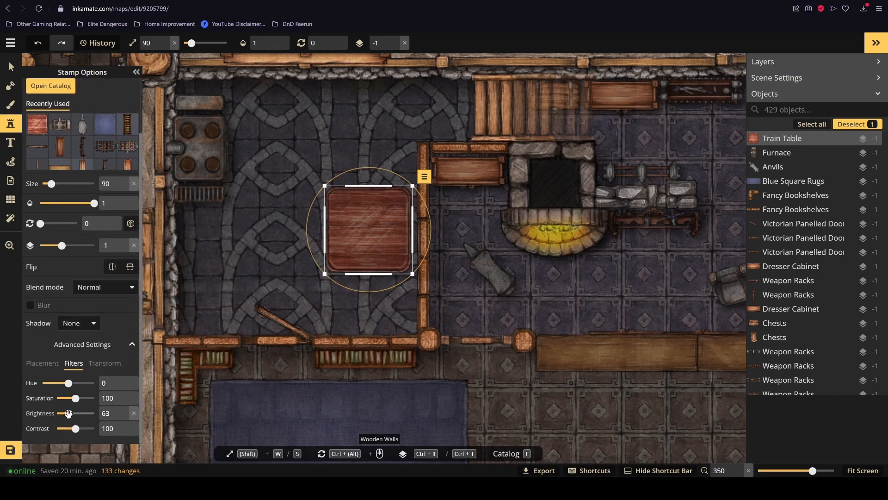
Step: Search the stamp catalog for "dwar" and choose the Dwarven Chairs stamp
scroll(68, 129, "up", 2)
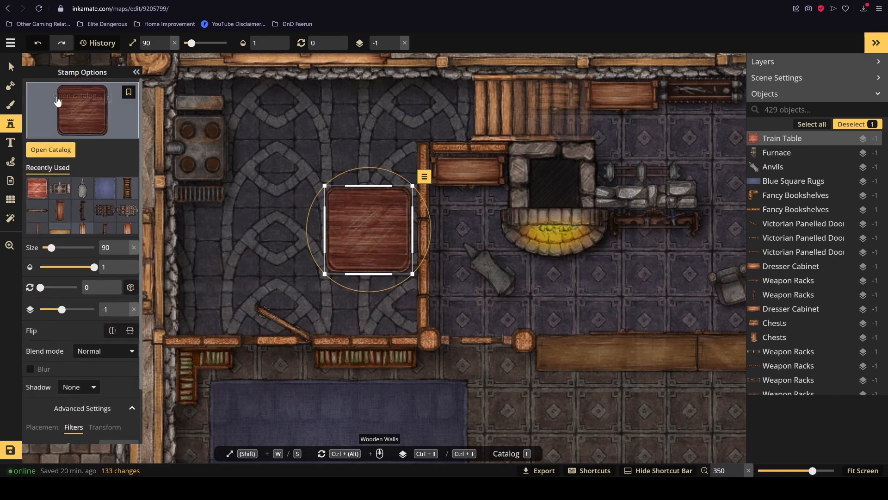
left_click(50, 150)
left_click(288, 78)
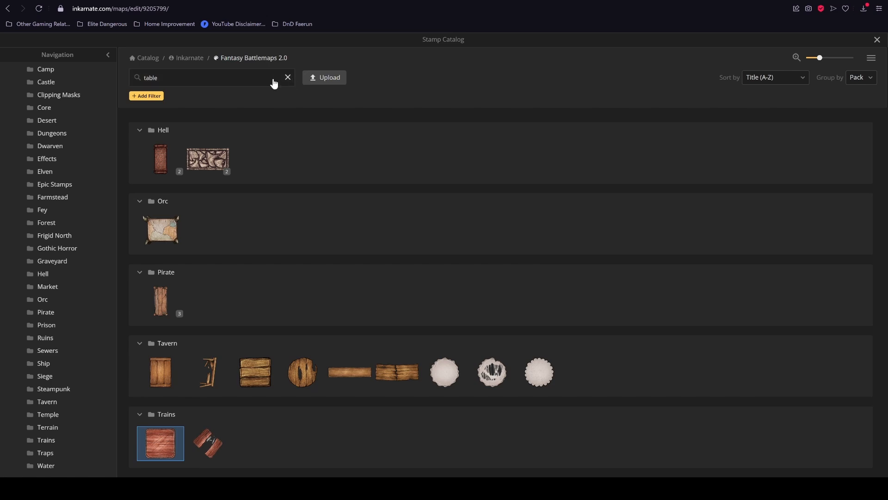
type("dwar")
left_click(393, 159)
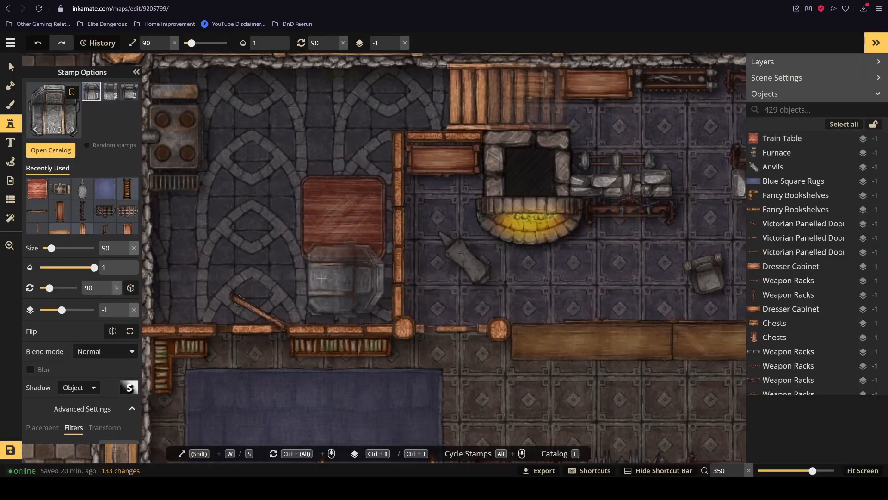
Step: Match the stamp to the existing chair behind the counter, size 42, and place a copy facing the table on its door side
scroll(341, 274, "up", 5)
left_click(12, 67)
left_click(704, 273)
left_click(10, 124)
left_click(333, 270)
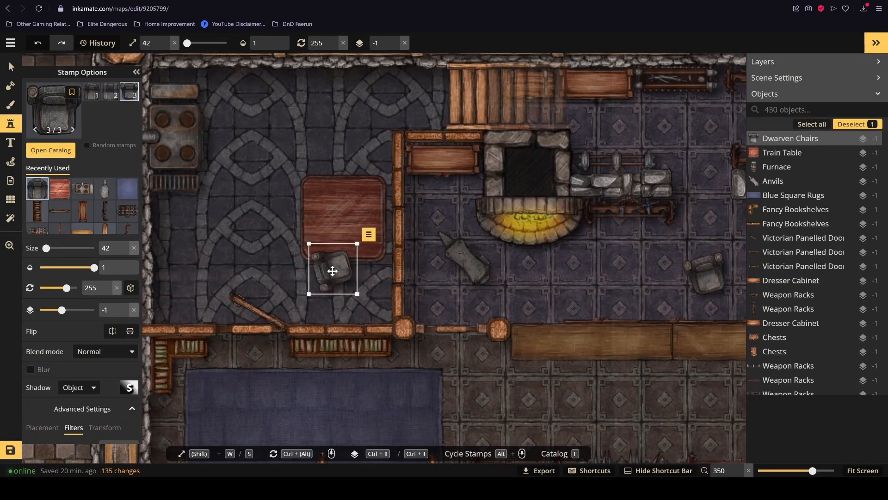
scroll(333, 269, "down", 1)
left_click_drag(333, 270, 356, 268)
Step: Place a second Dwarven chair, turned toward the table, on the opposite side near the windowed back wall
scroll(353, 166, "down", 11)
left_click(353, 166)
left_click_drag(353, 166, 359, 169)
Step: Raise the table to layer 2 so it overlaps both chairs, and deselect it
left_click(11, 67)
left_click(342, 217)
key("ctrl+Up")
key("ctrl+Up")
key("ctrl+Up")
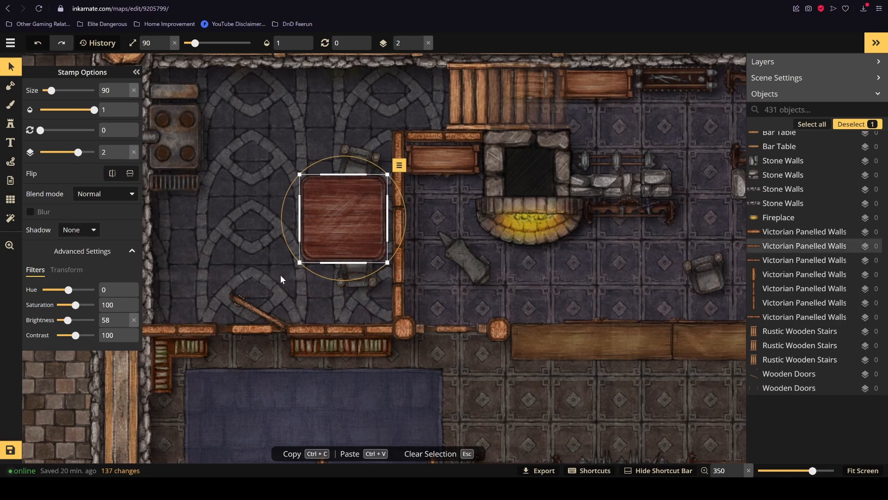
left_click(277, 300)
left_click(322, 301)
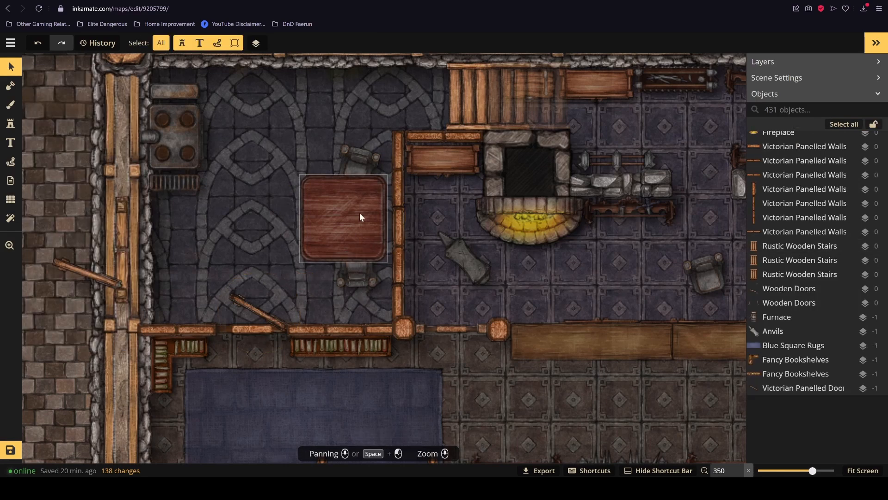
Step: Search the stamp catalog for "sink" and choose the Kitchen Sinks stamp
left_click_drag(354, 183, 351, 217)
scroll(351, 217, "down", 2)
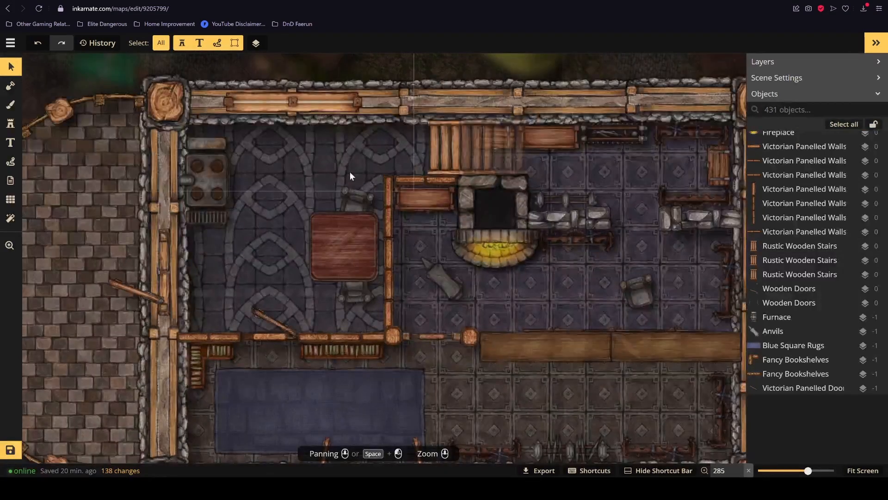
scroll(351, 178, "up", 1)
left_click_drag(298, 293, 365, 297)
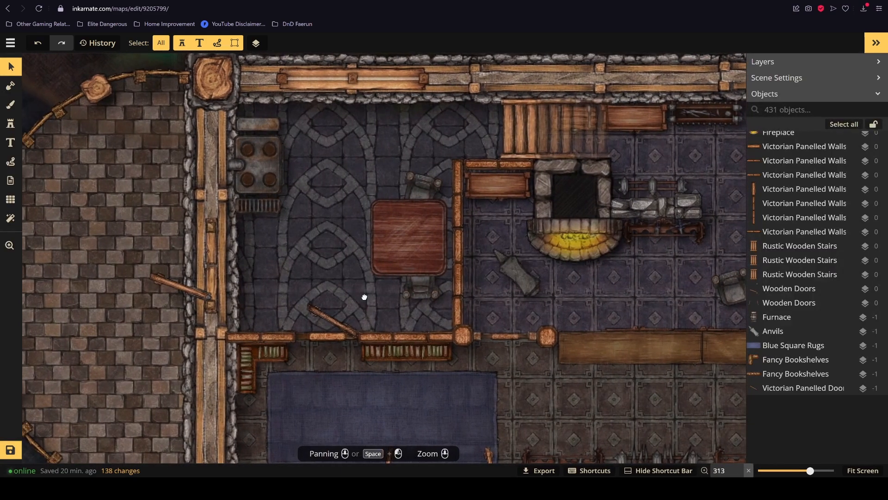
left_click_drag(371, 129, 326, 175)
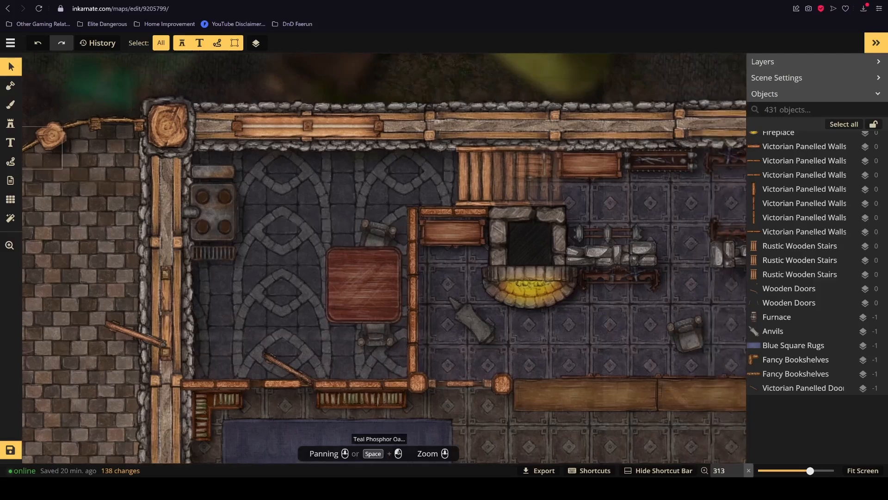
left_click(11, 123)
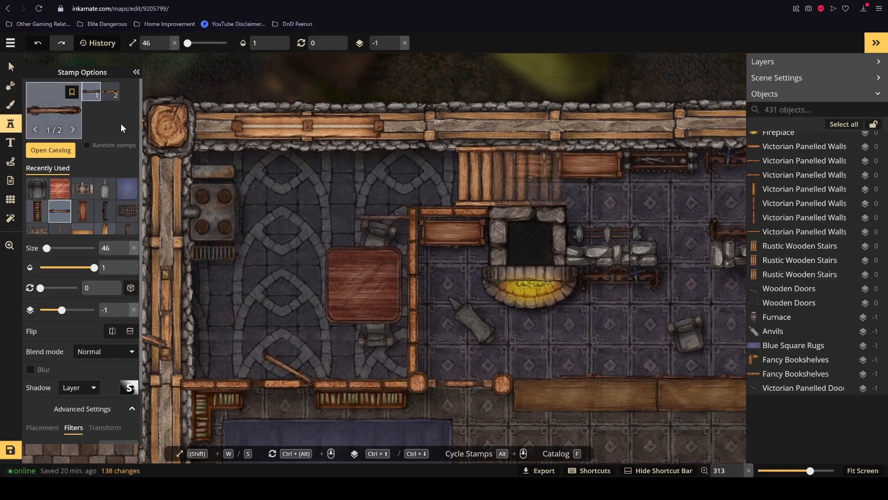
left_click(51, 150)
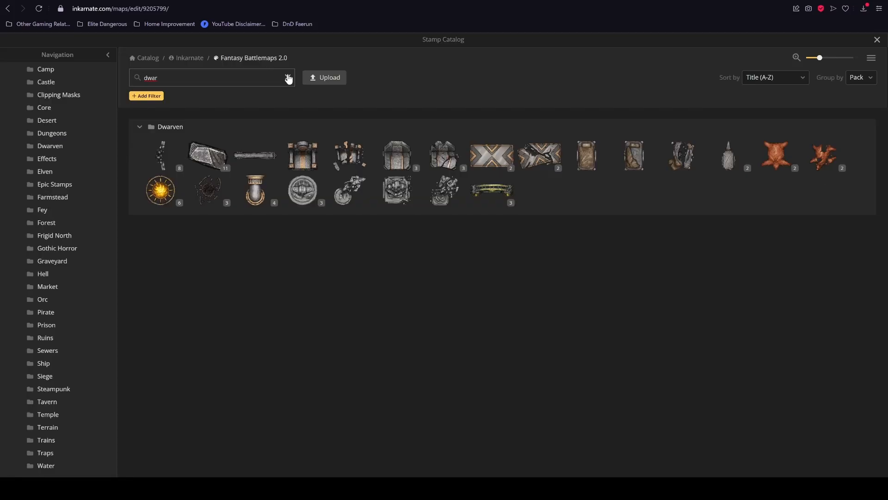
left_click(288, 78)
type("sink")
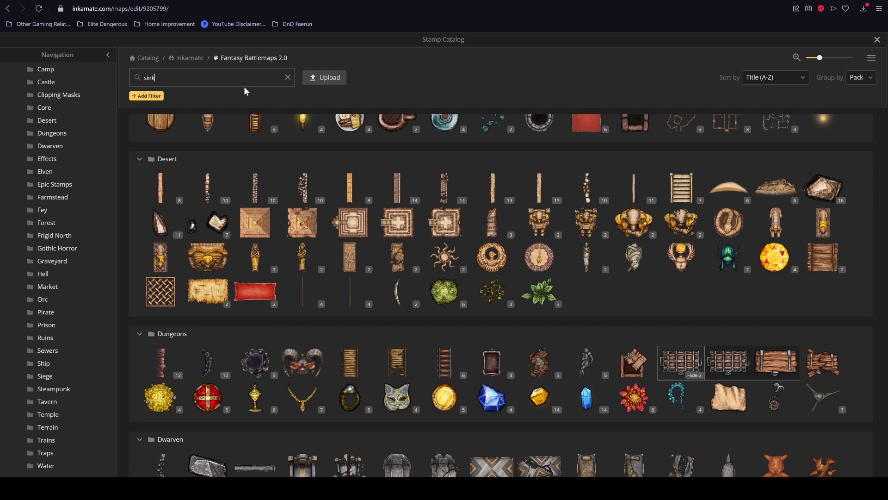
left_click(162, 150)
Step: Place the kitchen sink at size 76, rotated to 180 degrees, against the back wall in front of the window
scroll(298, 199, "up", 4)
left_click(301, 182)
scroll(301, 183, "down", 7)
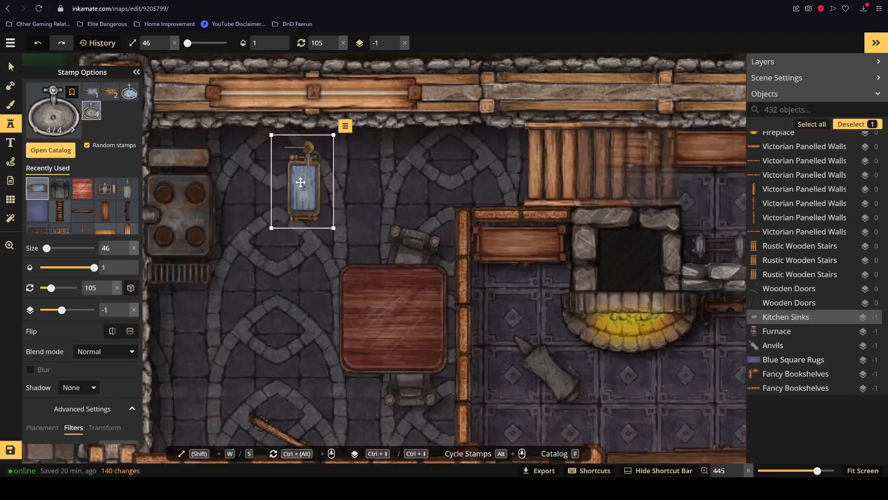
scroll(301, 182, "down", 5)
key("shift+w")
key("shift+w")
key("shift+w")
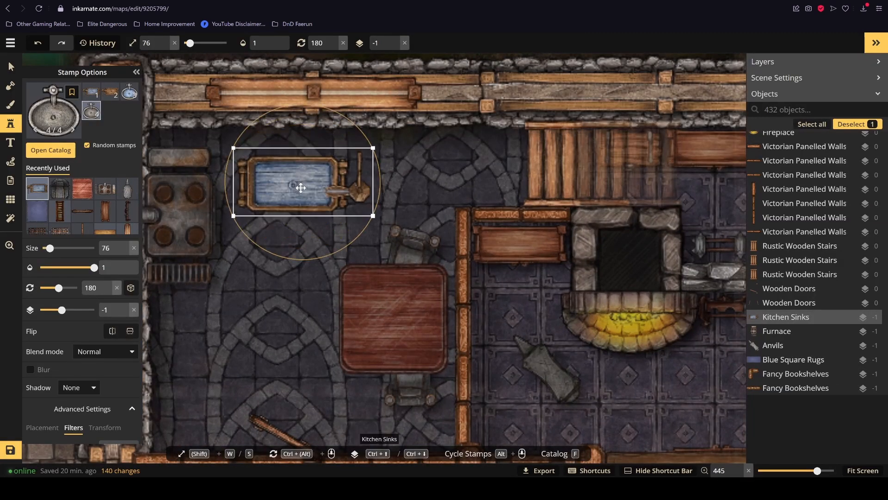
left_click_drag(301, 186, 318, 149)
Step: Darken the kitchen sink to brightness 72 and deselect it
scroll(315, 185, "down", 3)
scroll(322, 228, "down", 2)
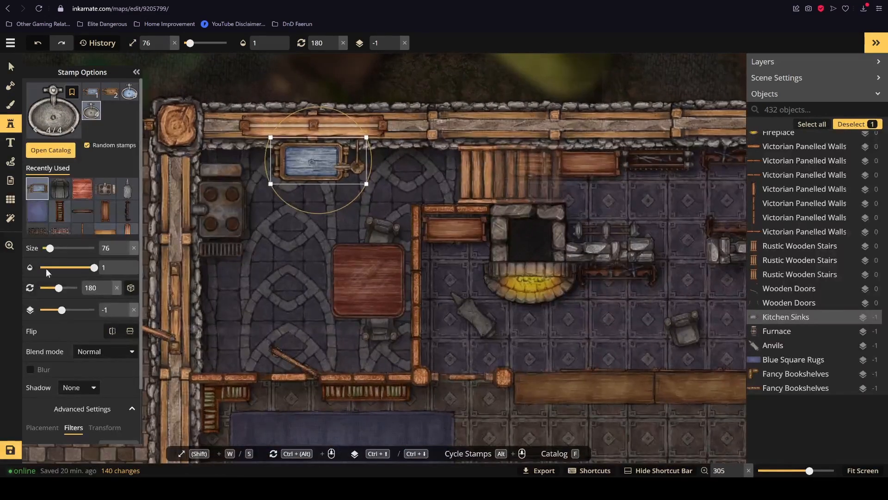
scroll(72, 277, "down", 3)
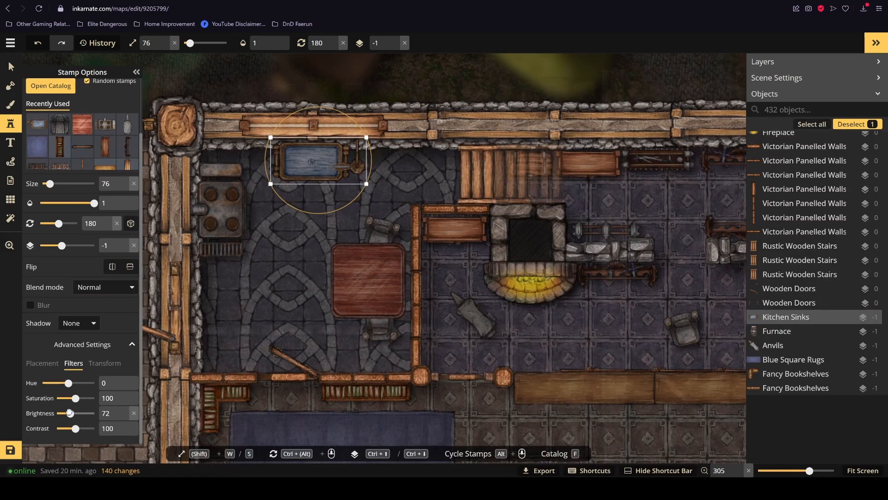
left_click(11, 67)
Step: Review the whole building's floor plan and the furniture layout in the kitchen, workshop and front room
scroll(311, 287, "down", 4)
left_click_drag(364, 276, 368, 254)
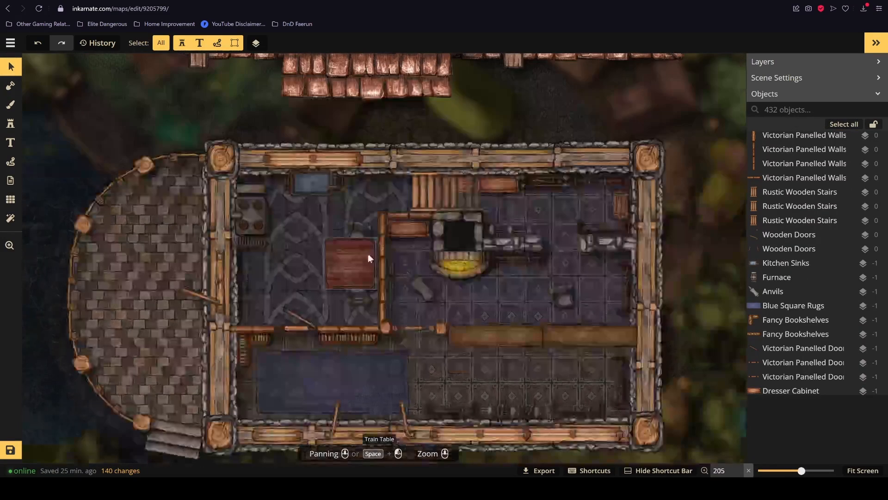
scroll(369, 259, "up", 1)
scroll(362, 320, "down", 1)
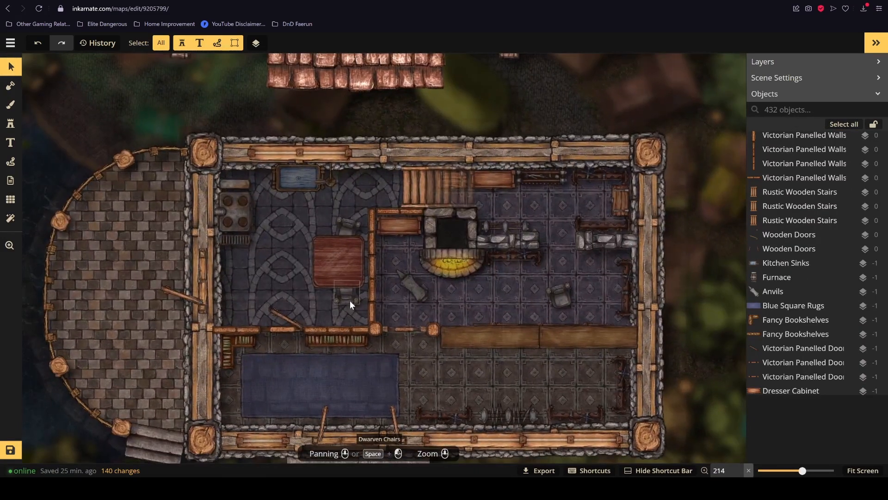
scroll(349, 301, "down", 1)
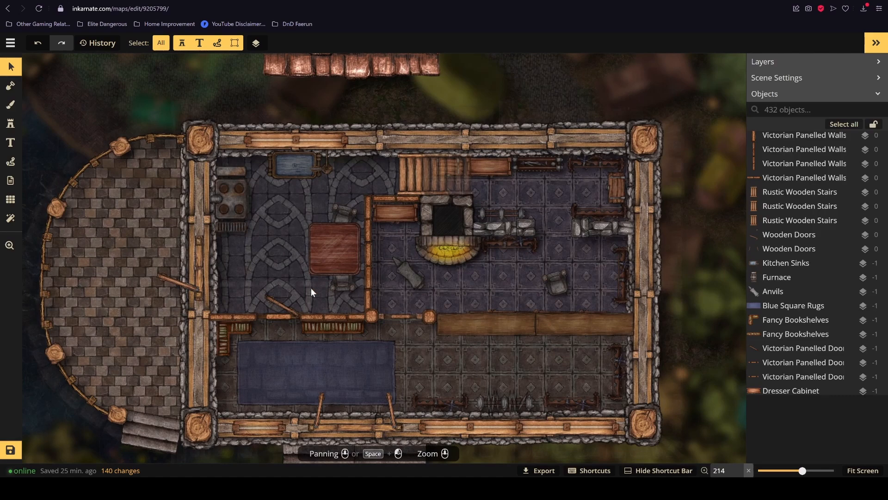
scroll(306, 283, "down", 1)
left_click_drag(295, 281, 298, 274)
scroll(469, 319, "up", 2)
scroll(469, 319, "up", 1)
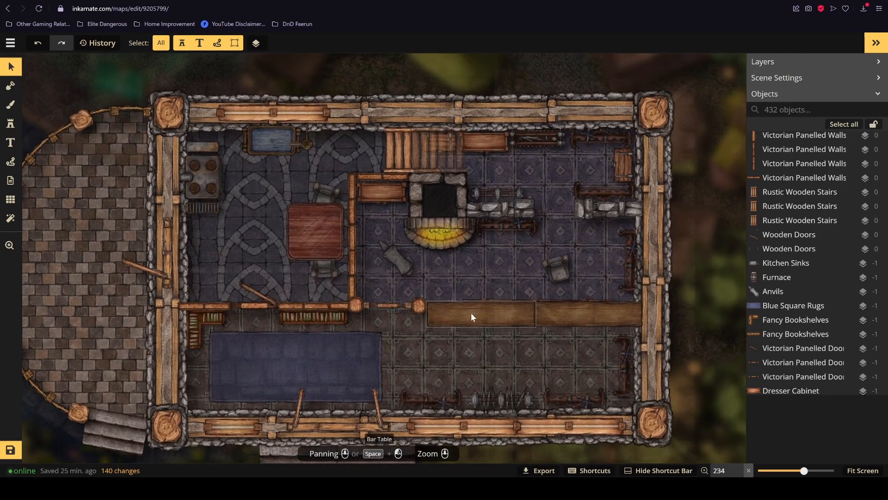
scroll(474, 313, "down", 1)
scroll(502, 317, "down", 1)
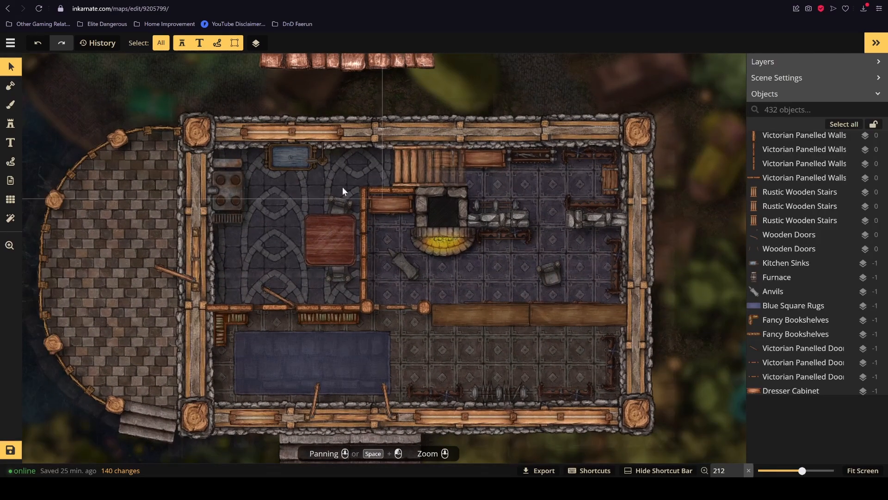
scroll(557, 315, "up", 1)
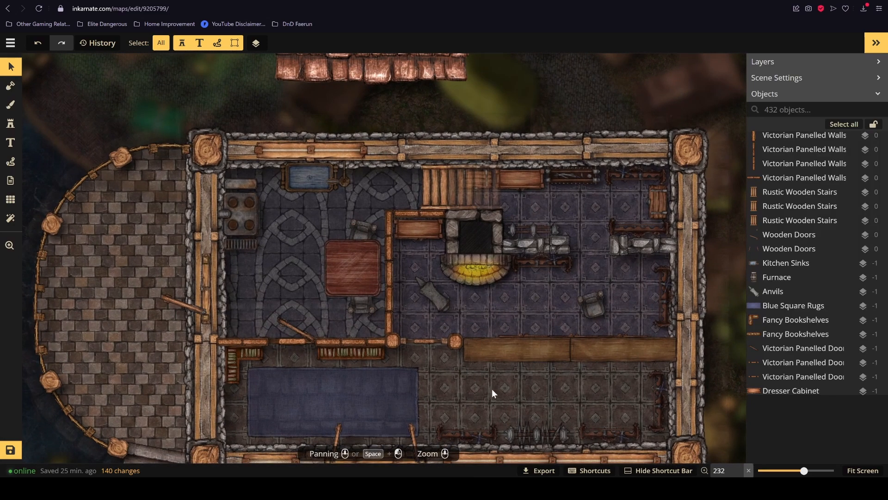
Step: Examine the ground floor within the surrounding map and the open floor space around the kitchen furniture
scroll(455, 386, "down", 1)
left_click_drag(321, 362, 313, 312)
scroll(313, 311, "down", 4)
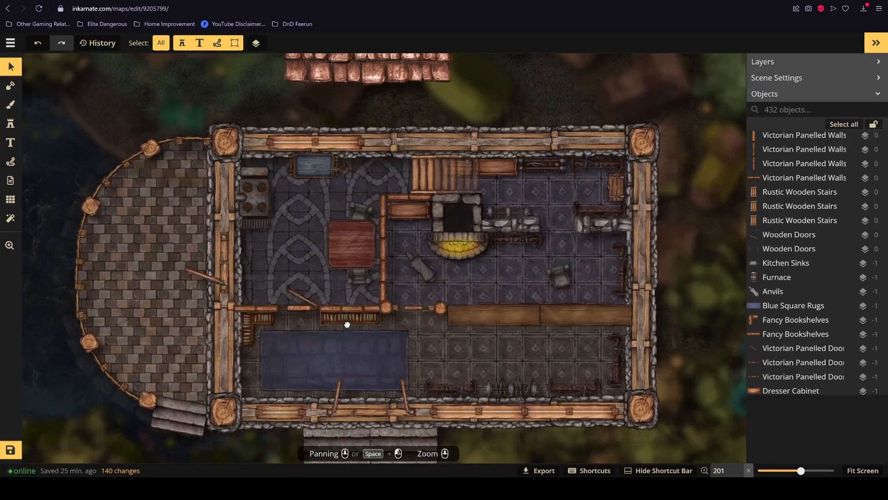
scroll(317, 291, "down", 2)
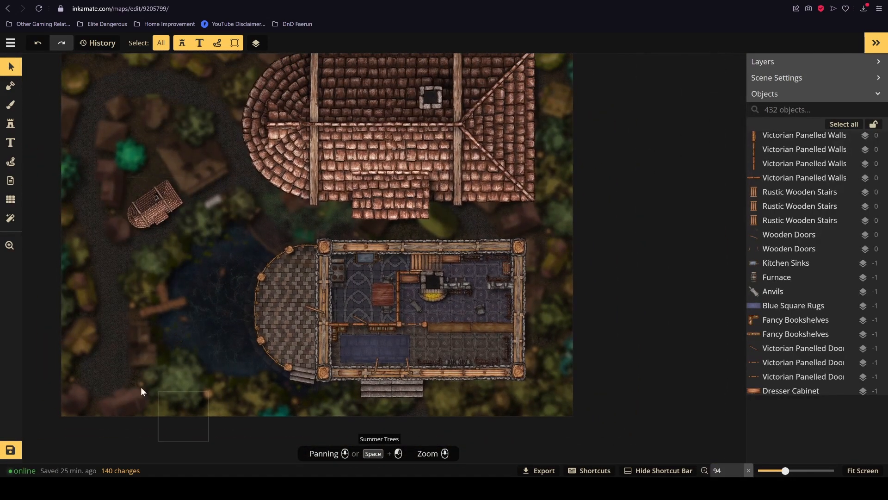
scroll(389, 312, "up", 1)
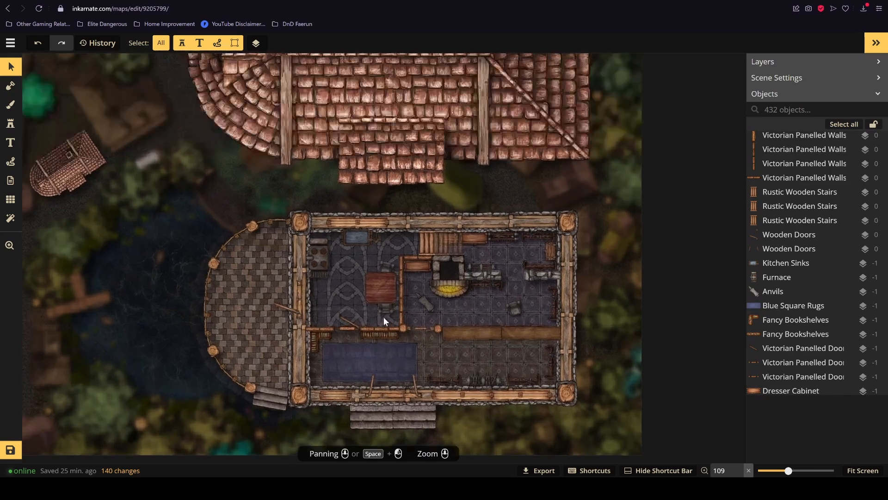
scroll(384, 317, "up", 5)
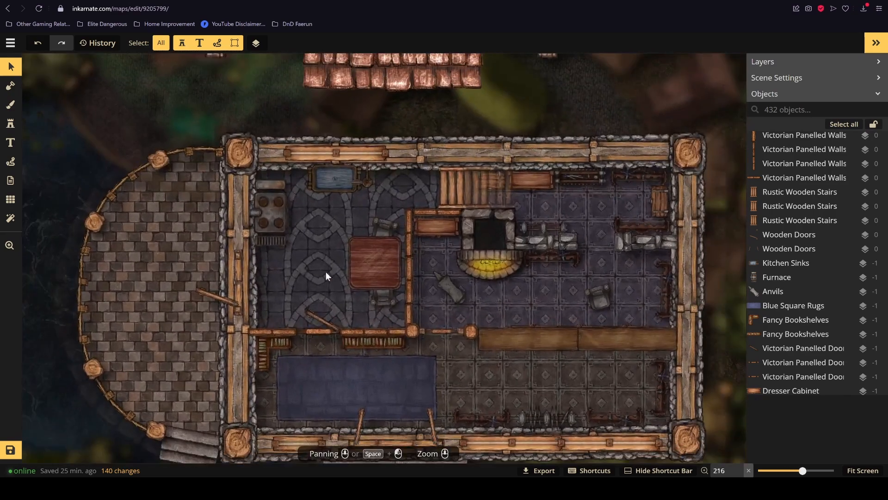
left_click_drag(326, 282, 290, 257)
scroll(324, 257, "down", 1)
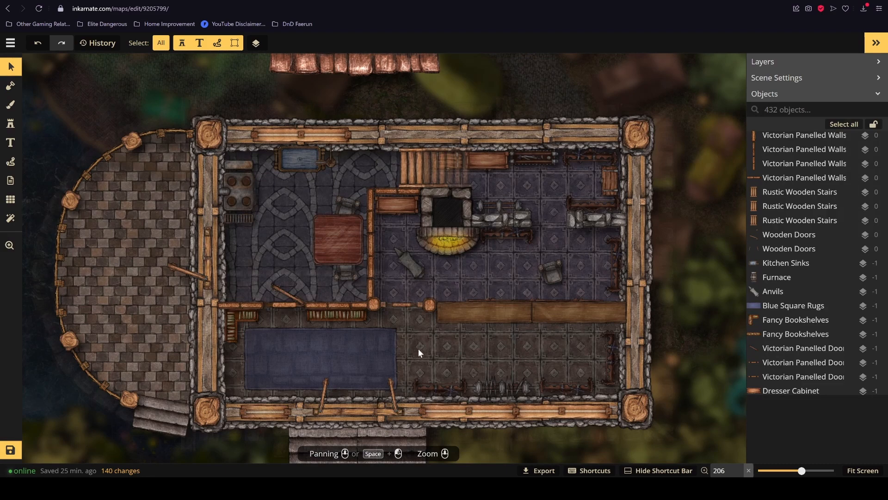
scroll(266, 268, "up", 2)
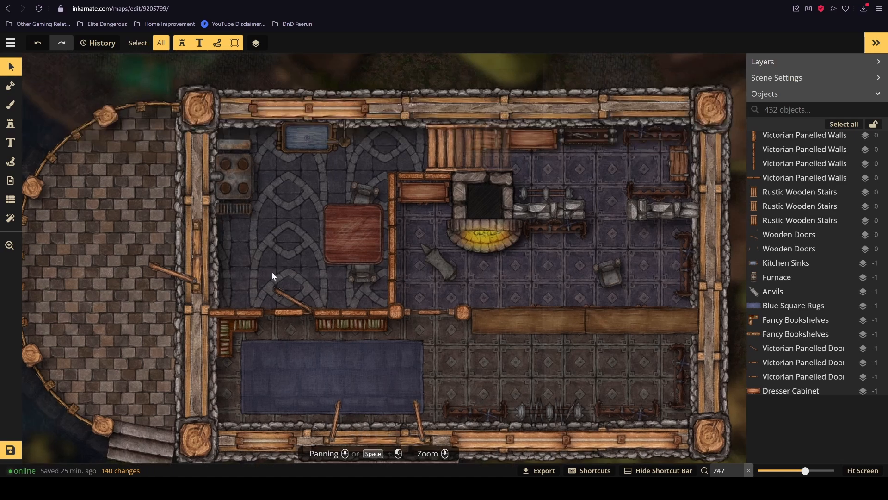
scroll(309, 289, "down", 1)
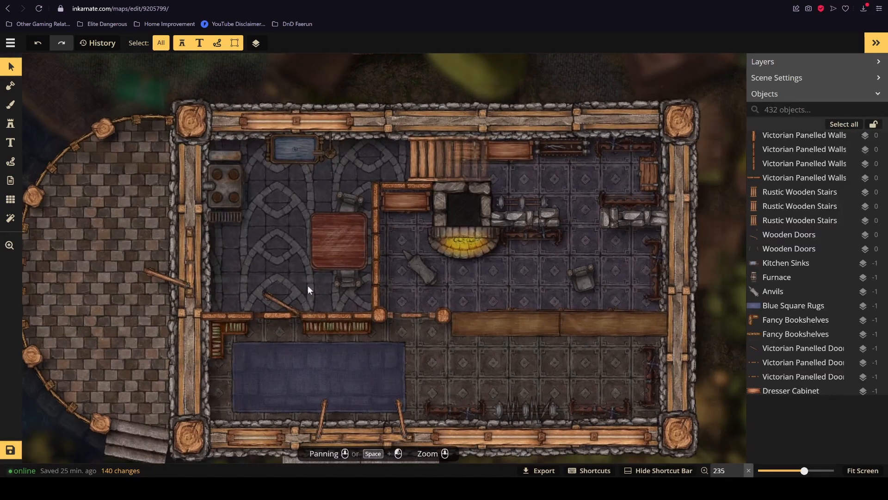
scroll(273, 224, "down", 1)
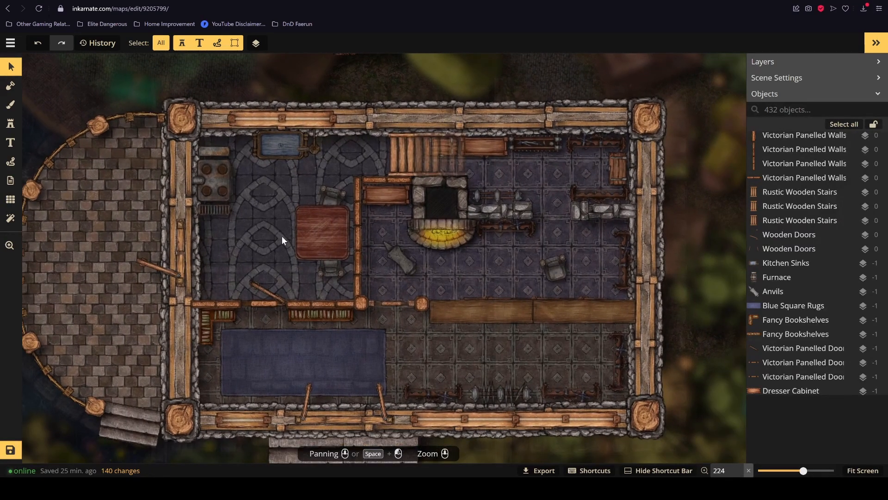
scroll(283, 239, "up", 2)
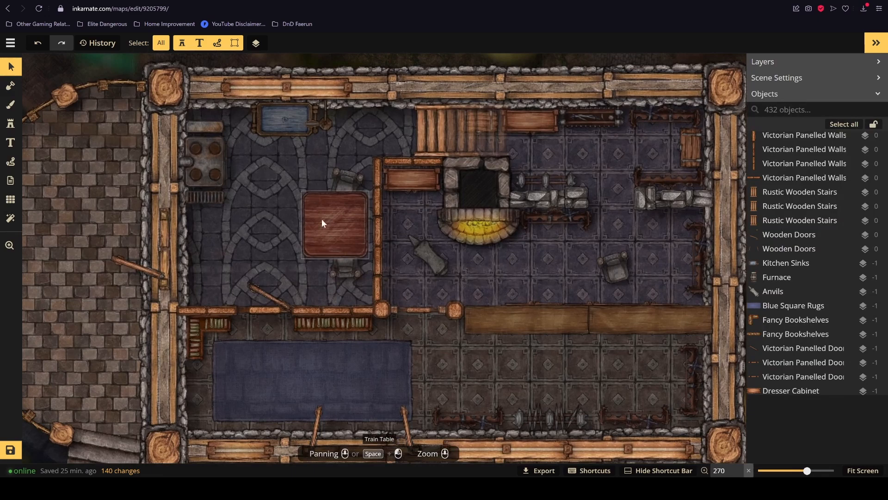
Step: Nudge the kitchen furnace slightly closer to the back wall and deselect it
left_click_drag(303, 206, 246, 212)
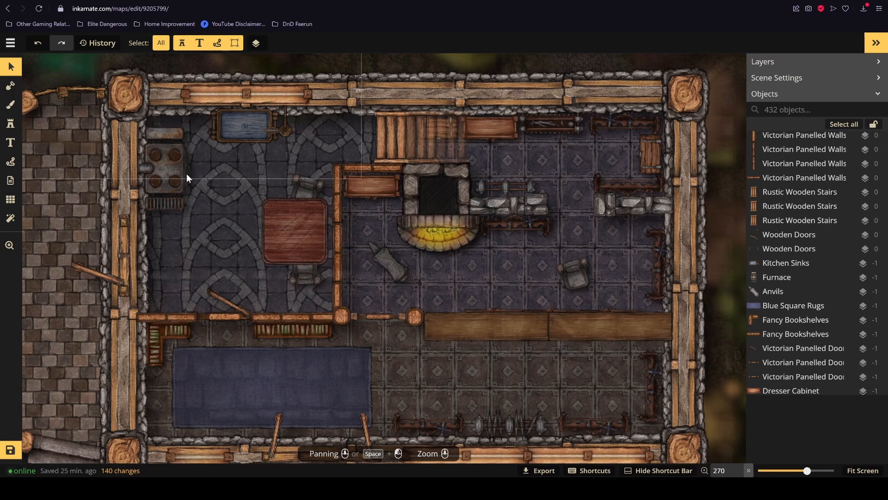
left_click_drag(172, 178, 172, 169)
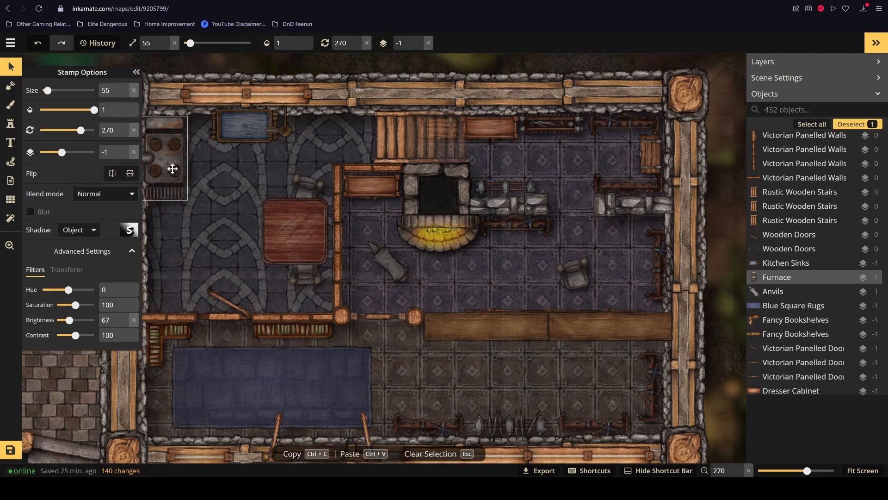
left_click(231, 223)
left_click_drag(263, 210, 320, 194)
scroll(328, 204, "down", 1)
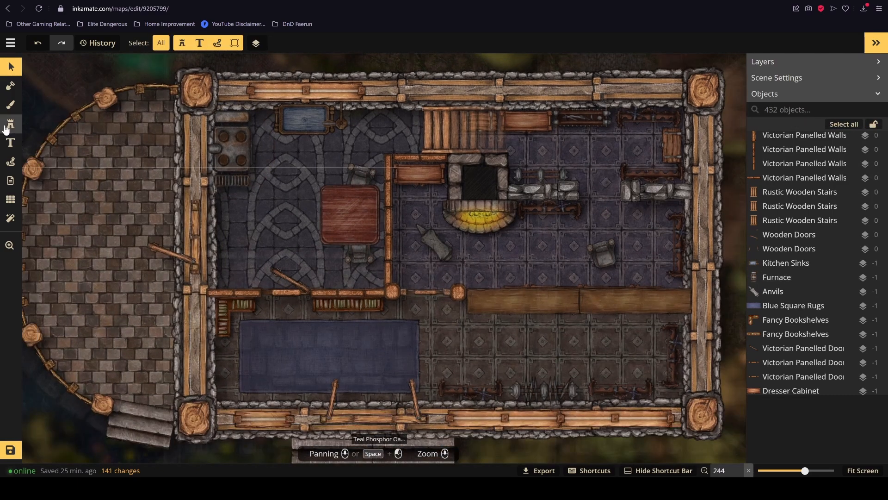
left_click(10, 125)
left_click(51, 148)
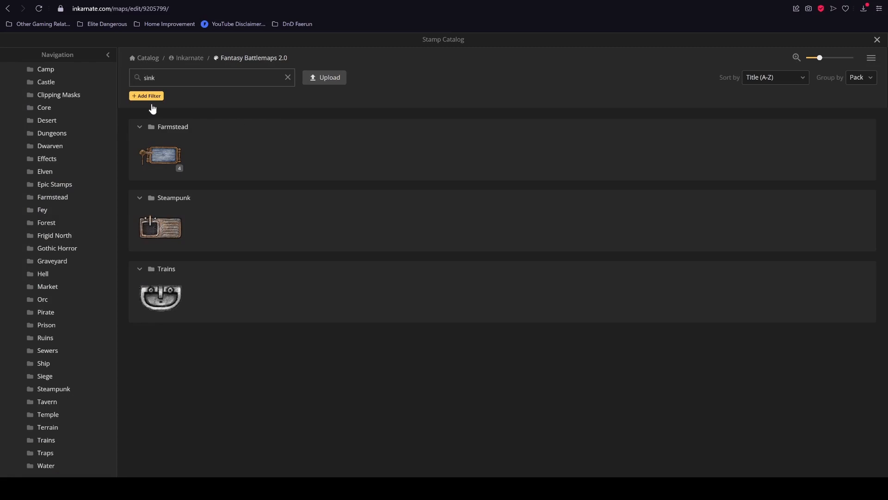
left_click(877, 40)
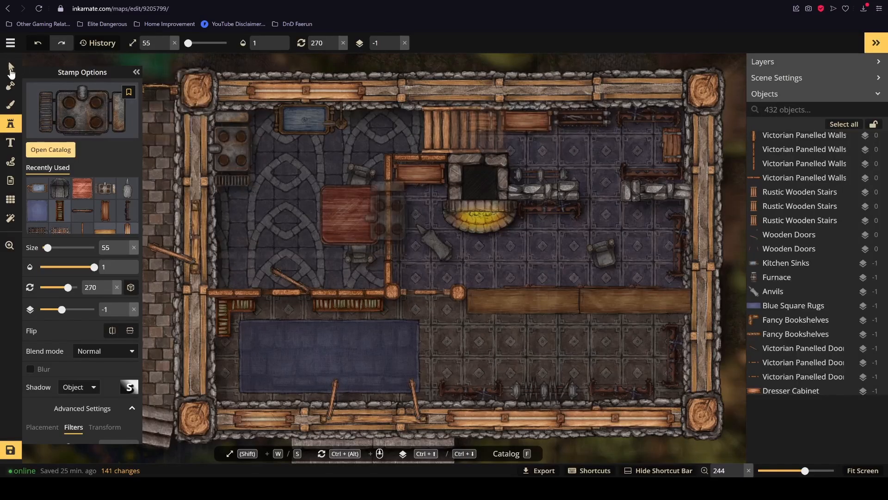
key("Escape")
Step: Reuse the Dresser Cabinet beside the fireplace as the stamp to place and switch it to its first variant
left_click(415, 185)
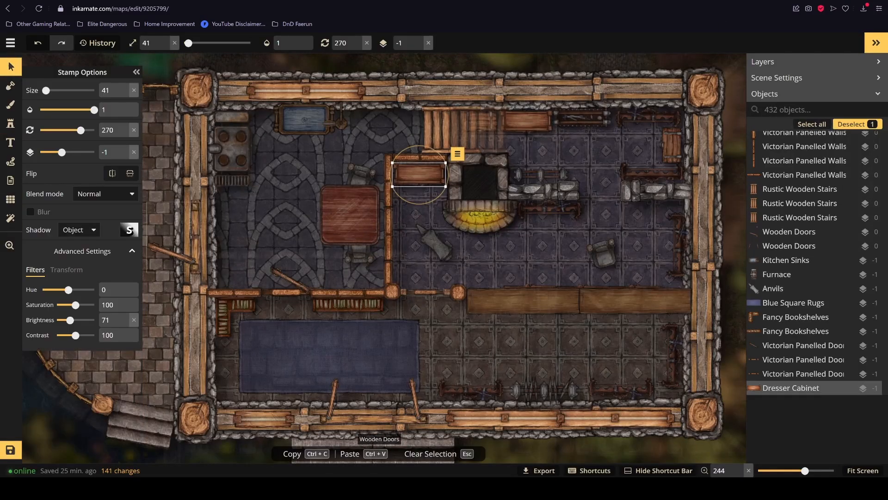
left_click(6, 126)
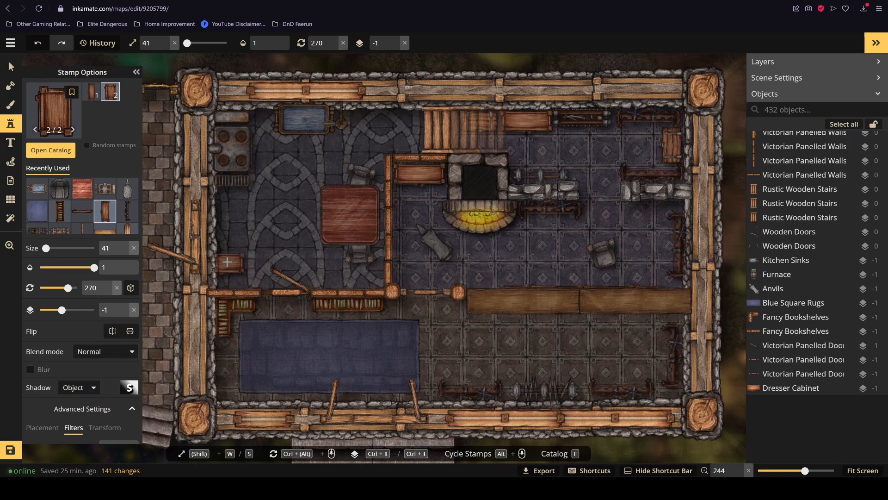
scroll(231, 270, "down", 7)
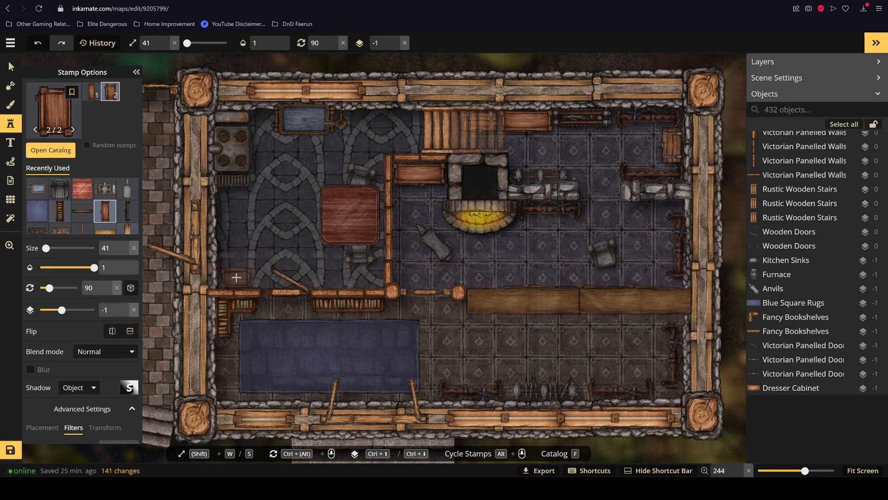
scroll(229, 280, "down", 6)
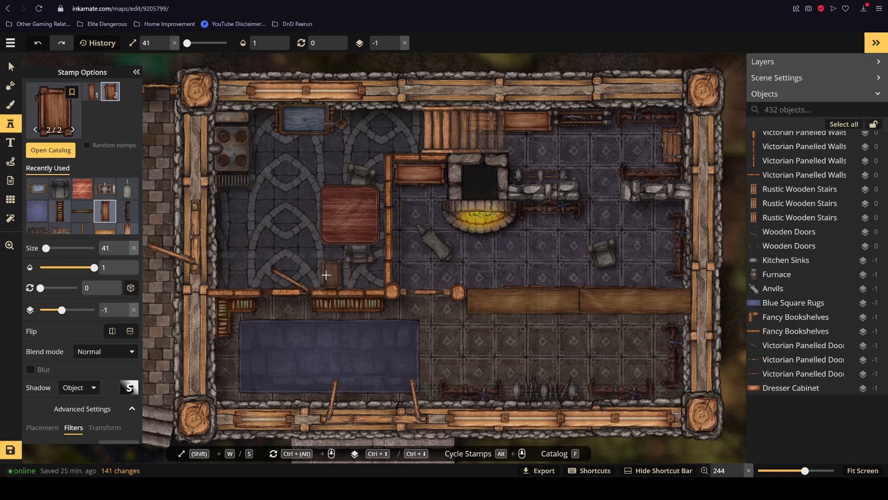
scroll(232, 266, "up", 5)
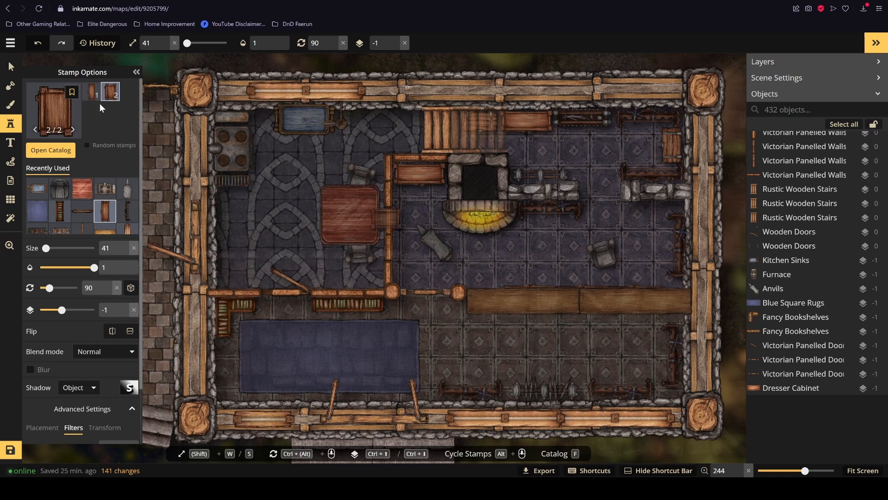
left_click(93, 92)
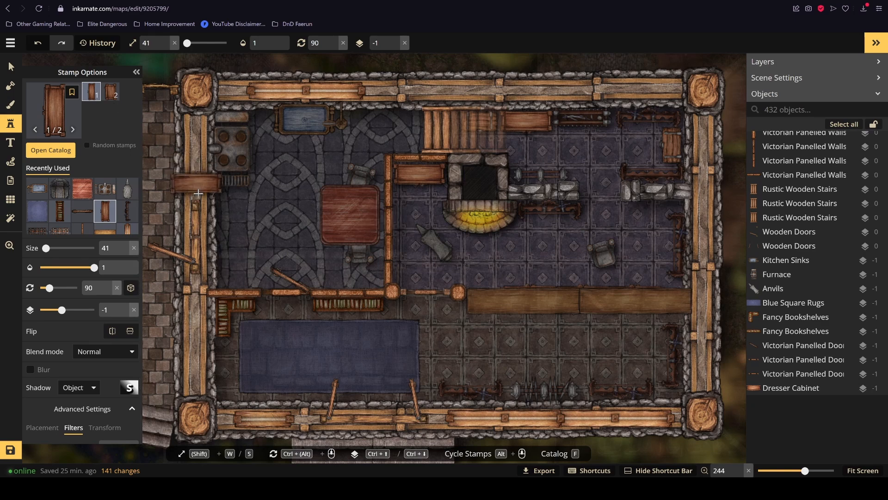
Step: Place the dresser cabinet at size 41, rotation 0 and layer -1 under the kitchen table's west edge, and deselect it
scroll(236, 277, "up", 2)
scroll(237, 273, "down", 2)
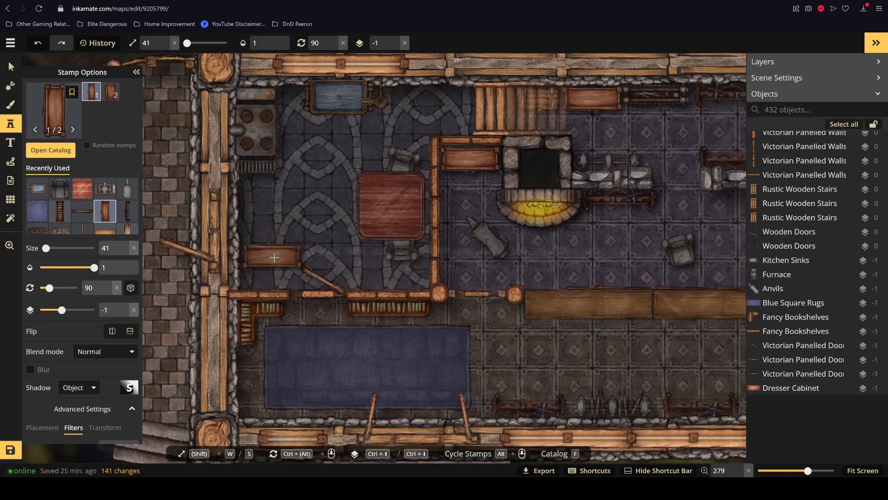
left_click_drag(275, 258, 299, 259)
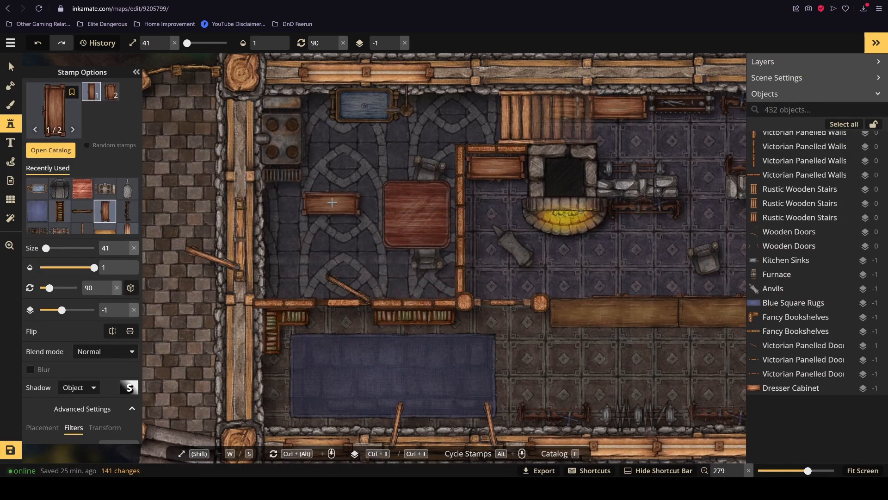
scroll(349, 218, "up", 3)
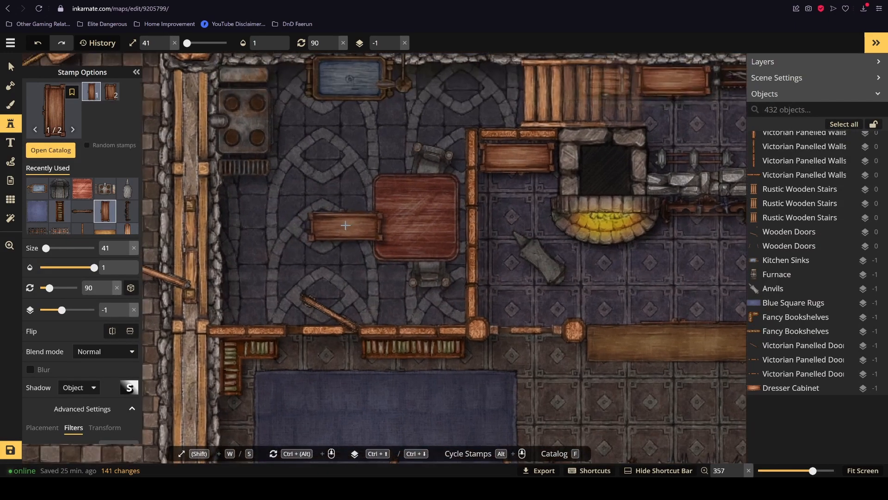
left_click_drag(312, 247, 281, 258)
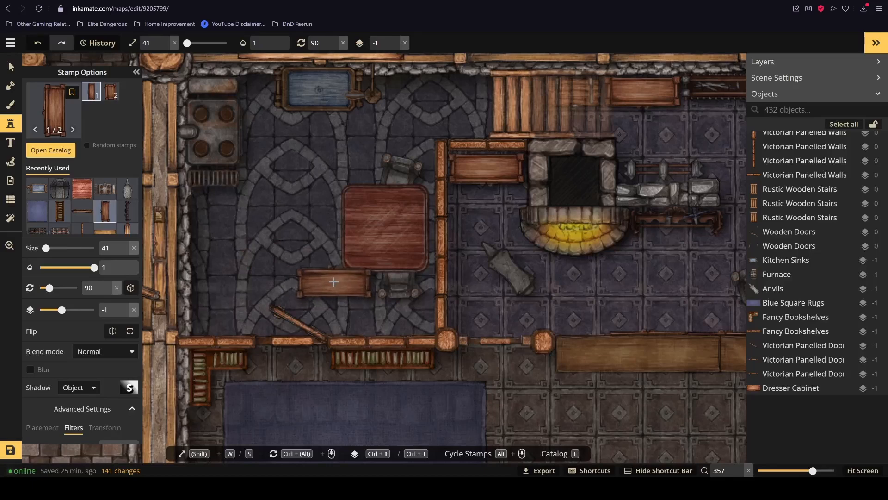
scroll(336, 242, "down", 6)
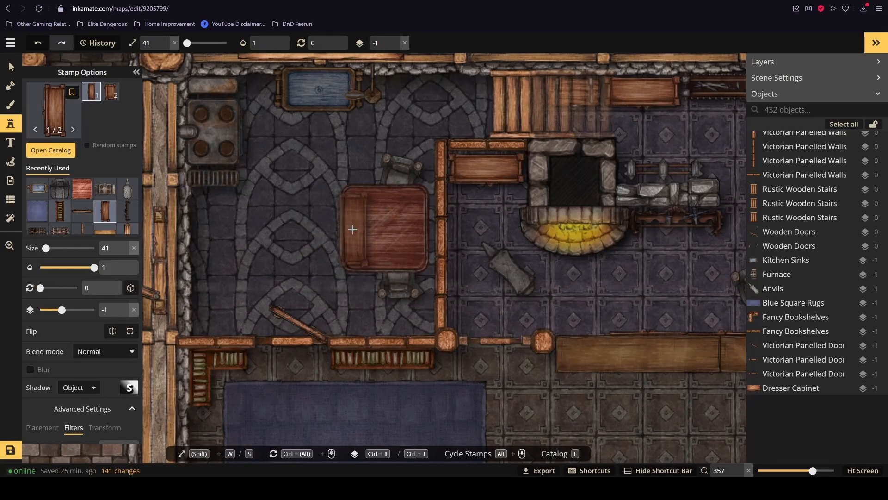
left_click(353, 230)
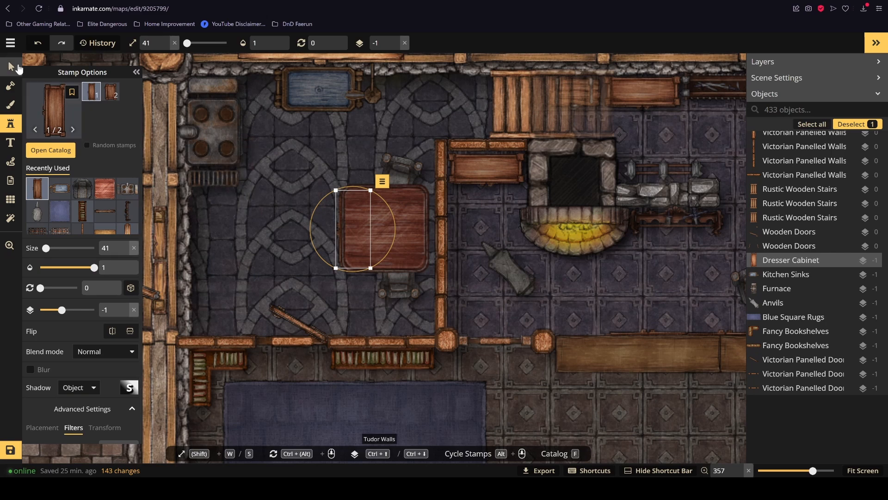
left_click(9, 62)
left_click(260, 273)
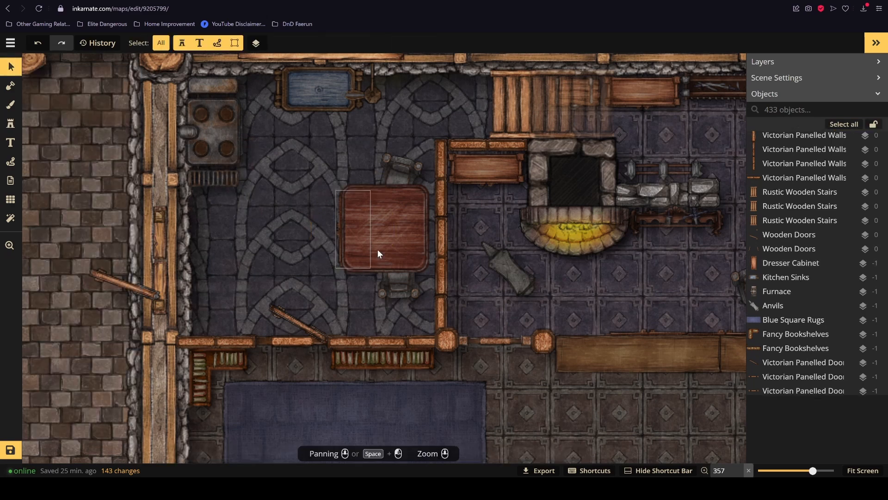
Step: Select the kitchen table together with the cabinet under it and shift both slightly east toward the partition wall
left_click(367, 224)
left_click(346, 226, "shift")
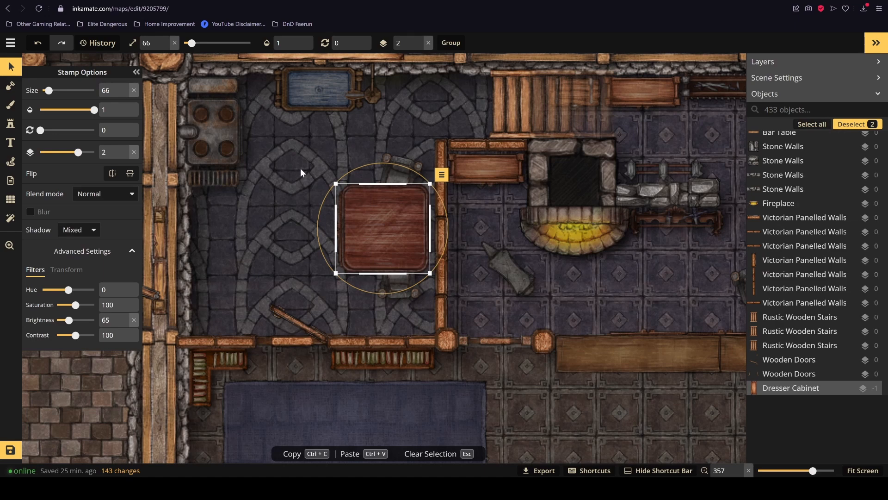
key("Right")
key("Right")
key("Right")
key("Right")
key("Right")
key("Right")
key("Right")
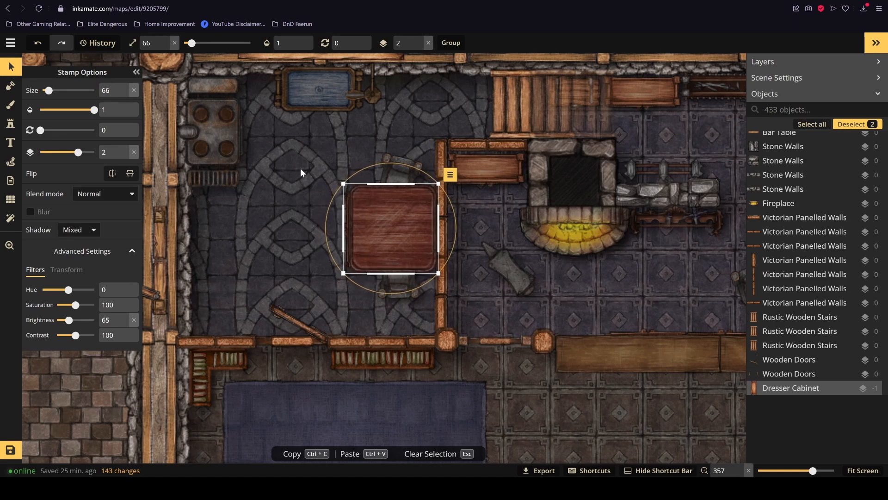
key("Left")
key("Left")
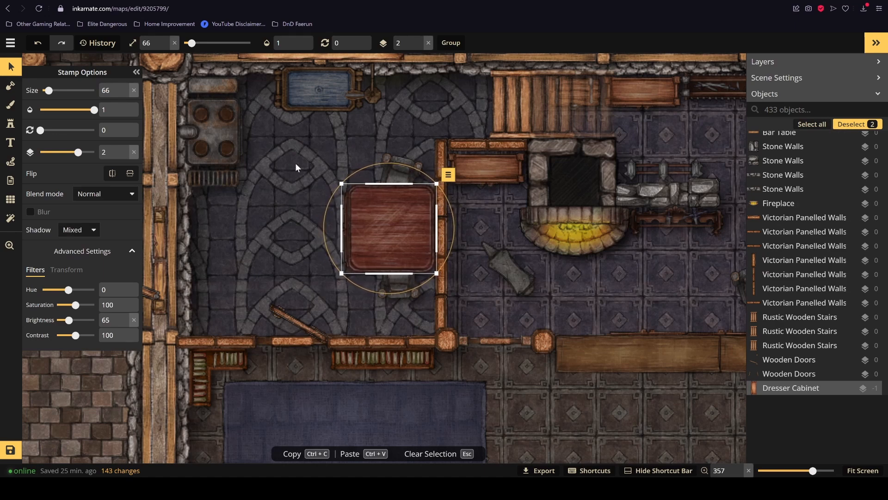
left_click(272, 254)
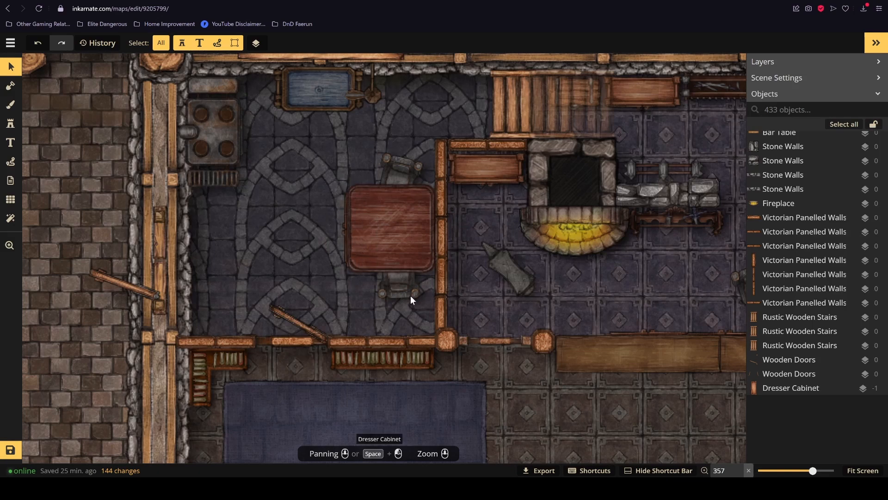
Step: Check the adjusted table in the kitchen, the workshop and the rounded stone terrace beside the building
scroll(434, 237, "up", 1)
scroll(412, 303, "down", 4)
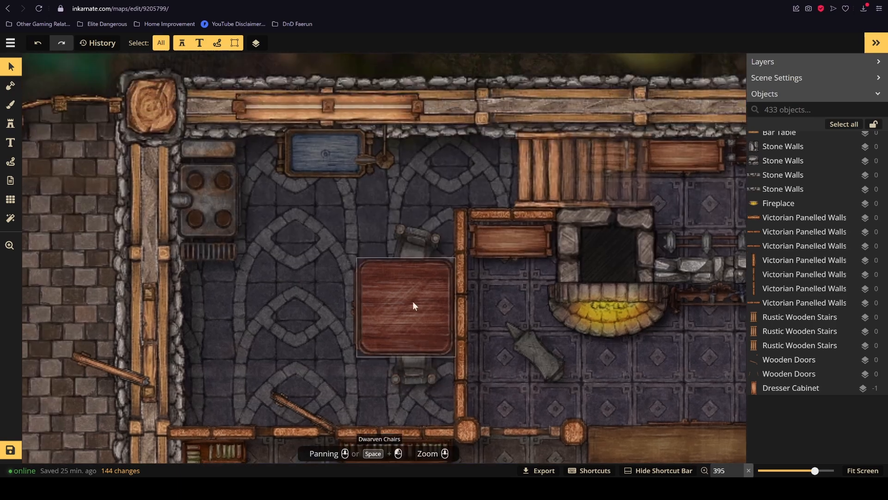
scroll(456, 254, "down", 1)
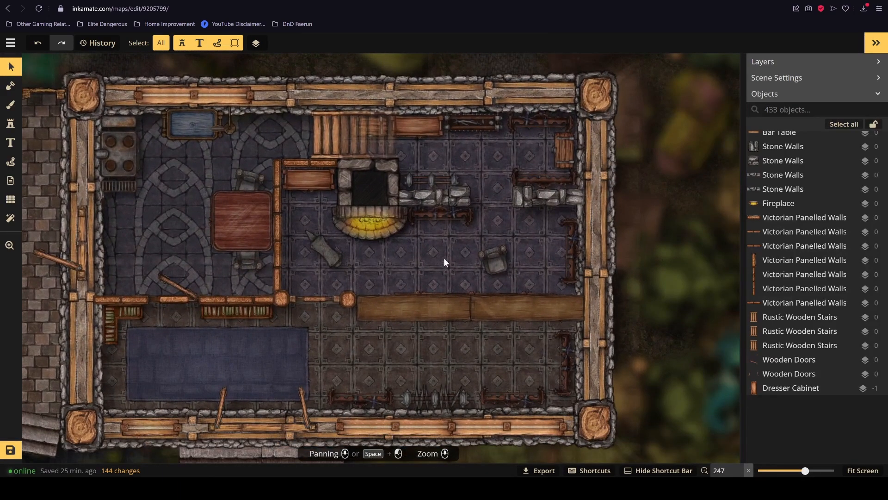
left_click_drag(386, 249, 509, 245)
left_click_drag(445, 252, 593, 204)
left_click_drag(474, 261, 464, 262)
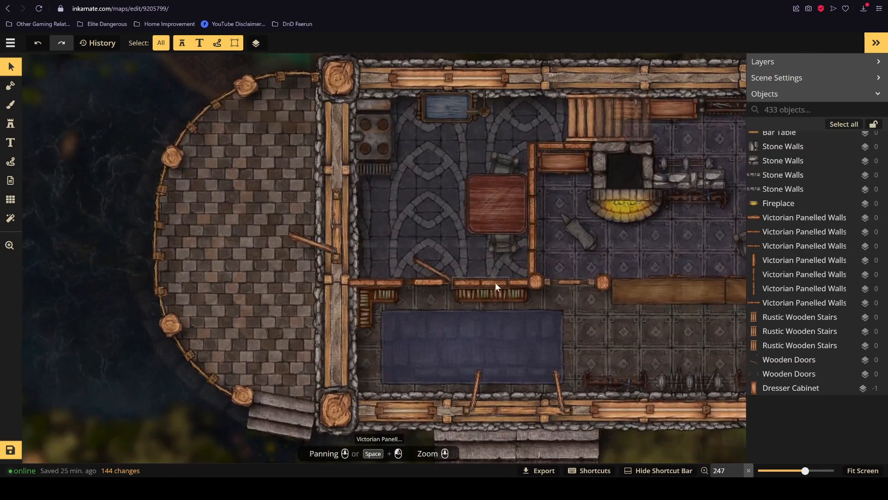
left_click_drag(324, 206, 343, 236)
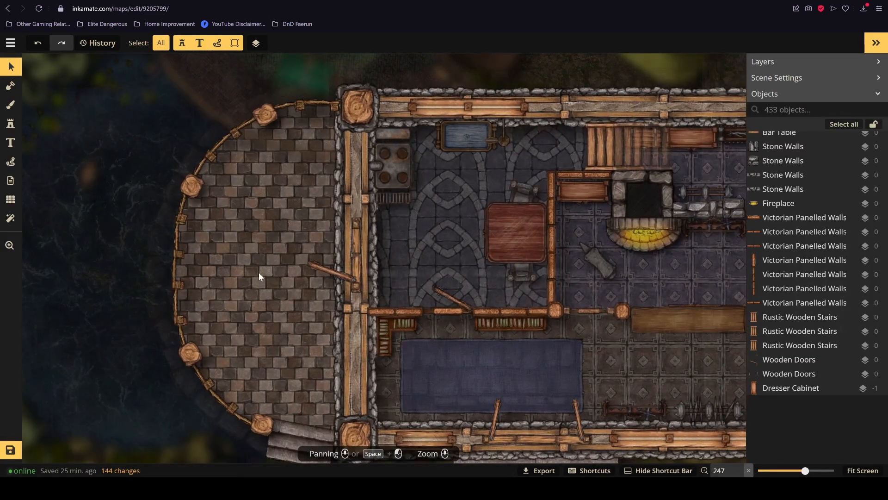
Step: Place a Smelter stamp at size 55 on layer -1 on the stone terrace and rotate it to 60
left_click_drag(259, 273, 318, 258)
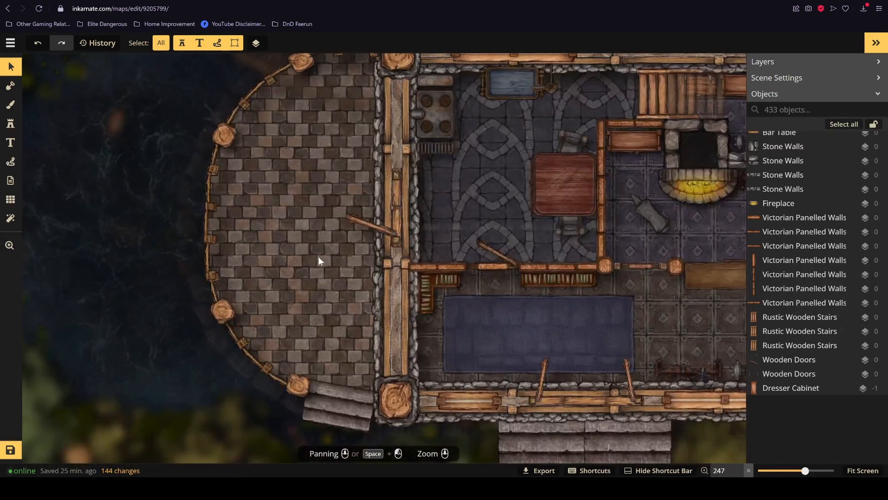
left_click(436, 133)
left_click(15, 124)
left_click(175, 155)
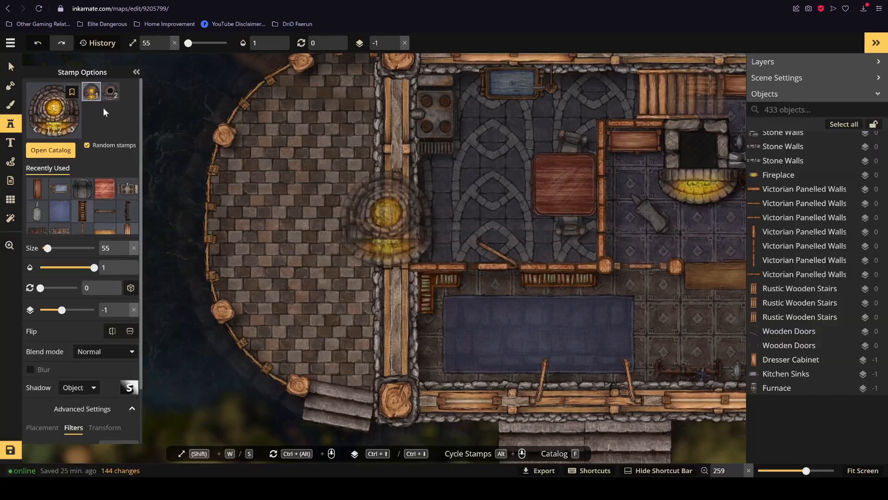
left_click(285, 158)
scroll(296, 157, "down", 4)
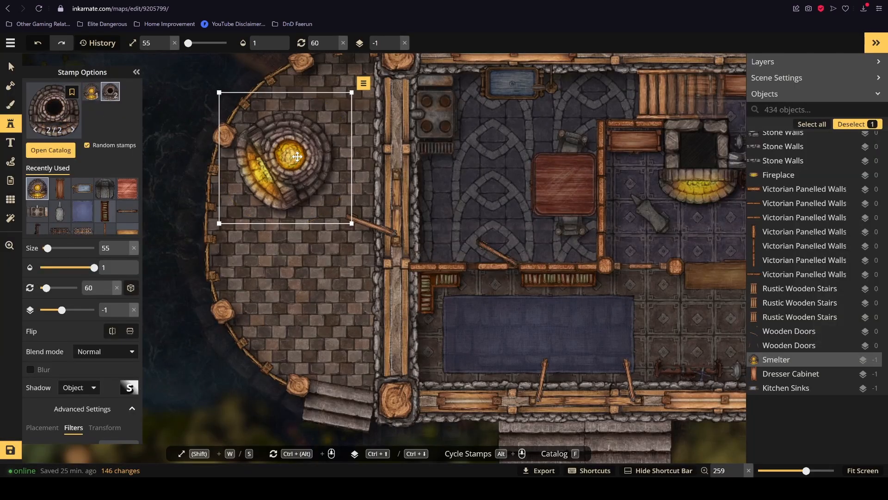
Step: Move the smelter to the terrace's north end beside the building wall, with size 50 and rotation 30
left_click_drag(297, 157, 393, 138)
key("s")
key("s")
key("s")
scroll(583, 267, "down", 2)
scroll(381, 167, "up", 5)
scroll(663, 186, "down", 1)
key("w")
key("w")
key("w")
key("w")
key("w")
scroll(354, 170, "down", 4)
scroll(393, 151, "up", 1)
scroll(392, 138, "up", 1)
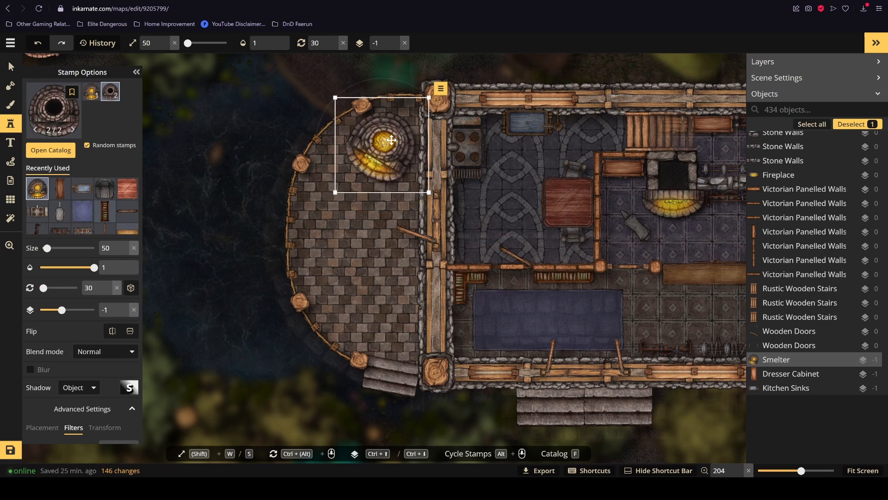
scroll(333, 212, "up", 3)
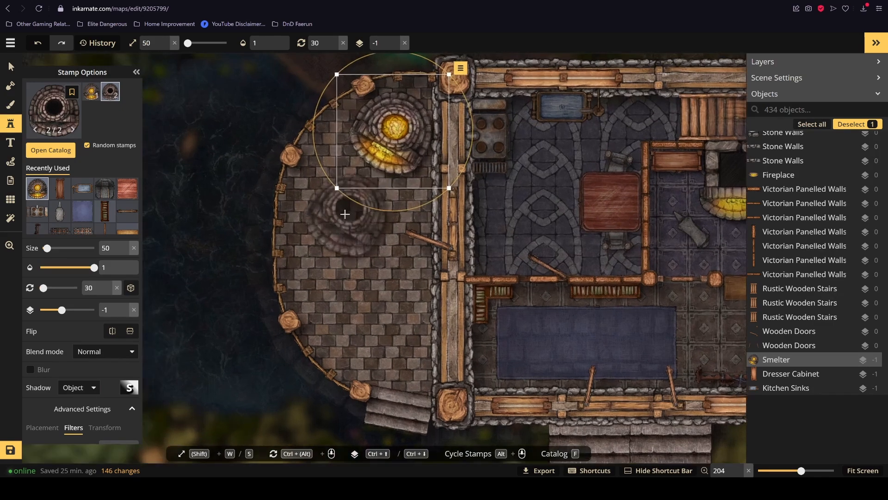
Step: Reuse the workshop anvil as a stamp and place a copy below the smelter at size 93, rotation 240, and deselect it
left_click(11, 67)
left_click_drag(739, 238, 423, 197)
scroll(424, 197, "down", 1)
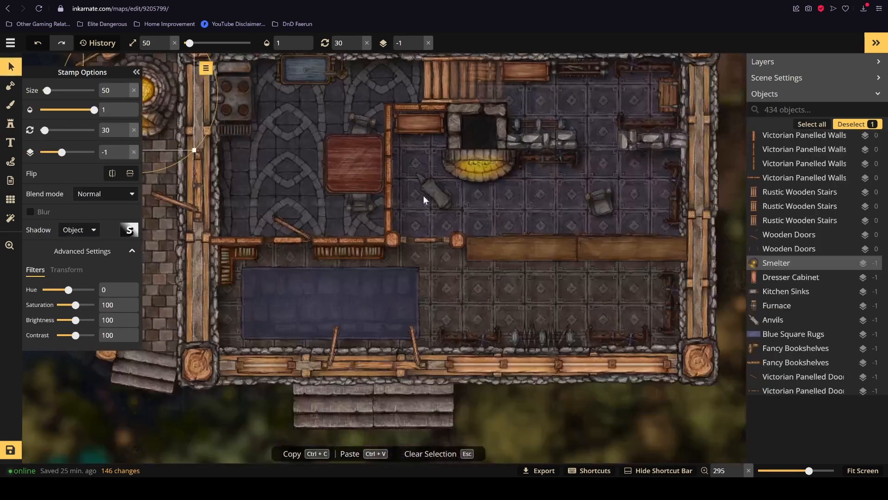
left_click(440, 203)
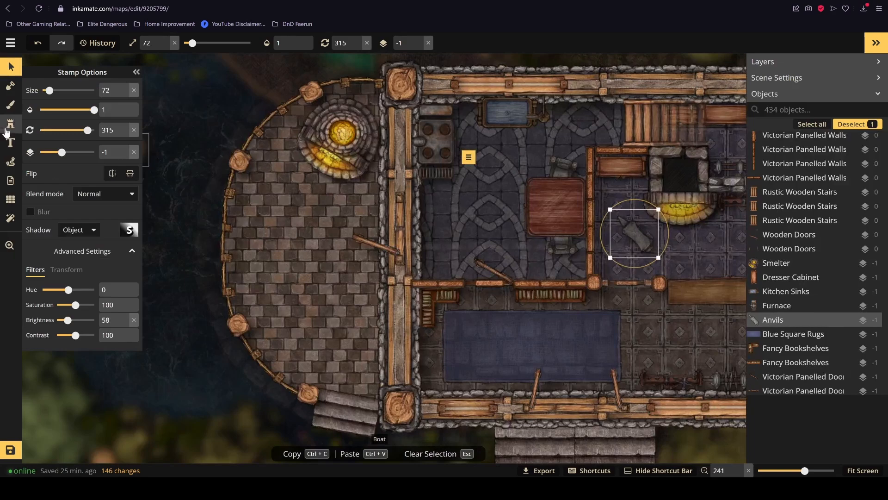
left_click(11, 125)
scroll(343, 214, "up", 2)
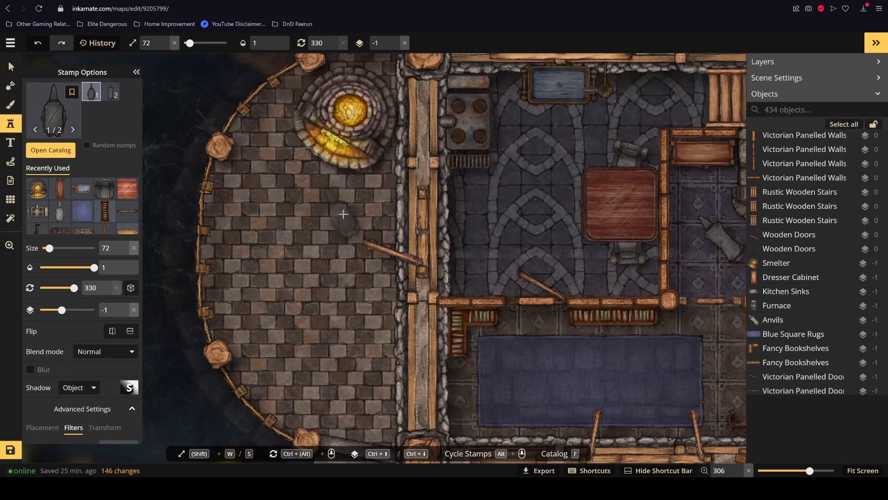
scroll(345, 212, "down", 4, "ctrl")
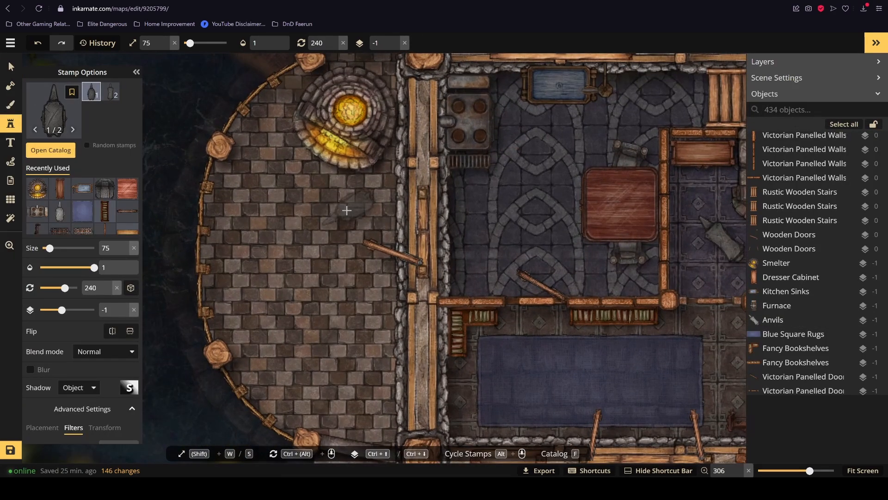
left_click(347, 210)
scroll(347, 210, "down", 1)
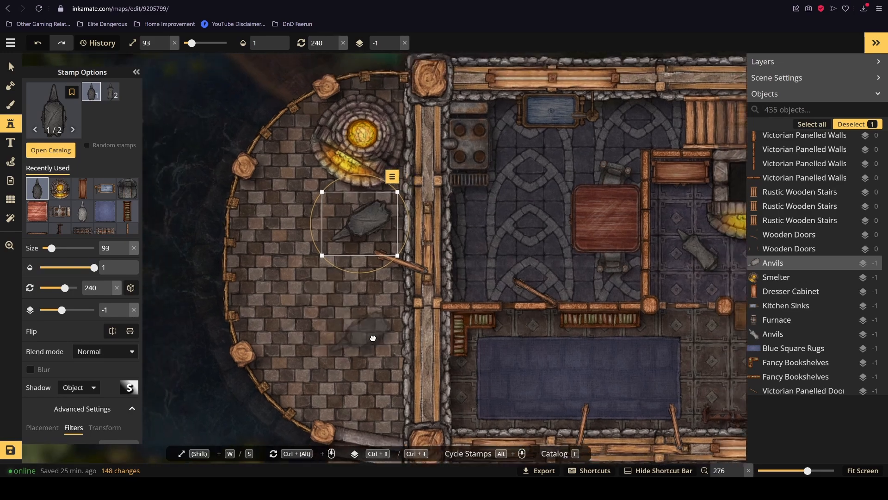
left_click(10, 67)
scroll(373, 332, "down", 1)
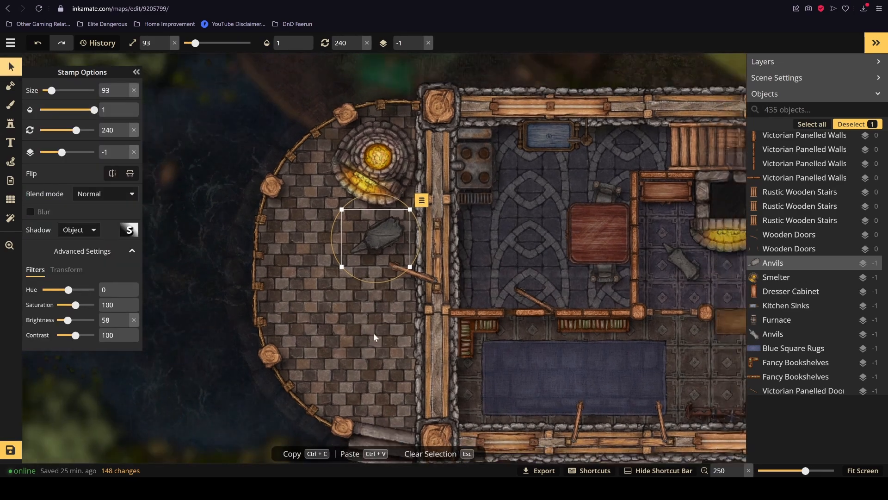
left_click(374, 332)
Step: Reuse the workshop's Dwarven Chair as the stamp to place and switch it to its first variant
left_click_drag(378, 318, 319, 281)
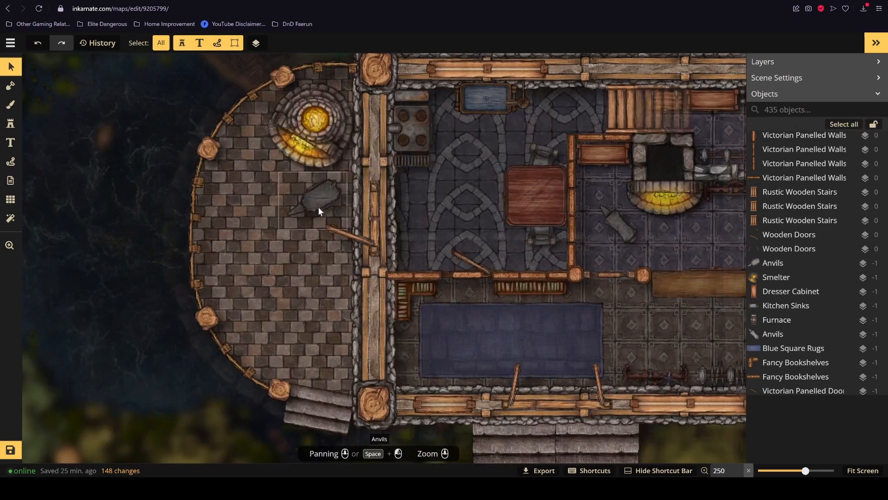
scroll(320, 227, "up", 2)
scroll(296, 212, "down", 2)
left_click_drag(677, 245, 340, 198)
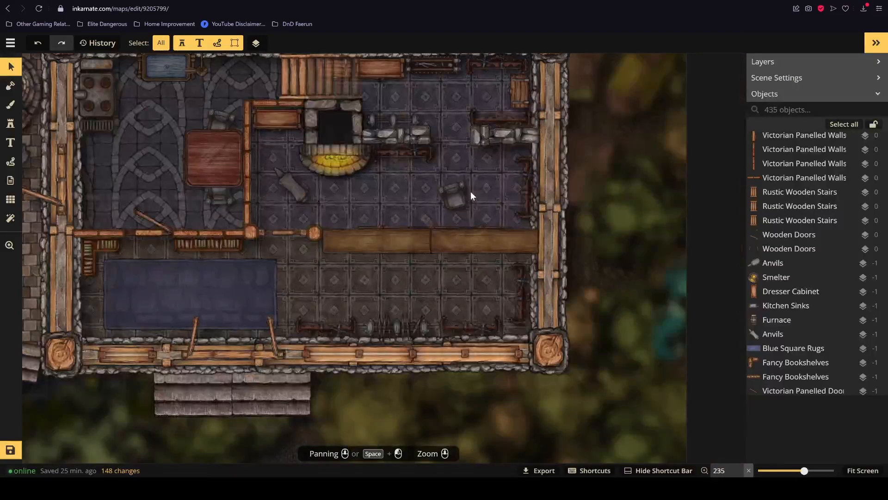
left_click(459, 195)
left_click_drag(156, 201, 315, 227)
scroll(185, 198, "up", 1)
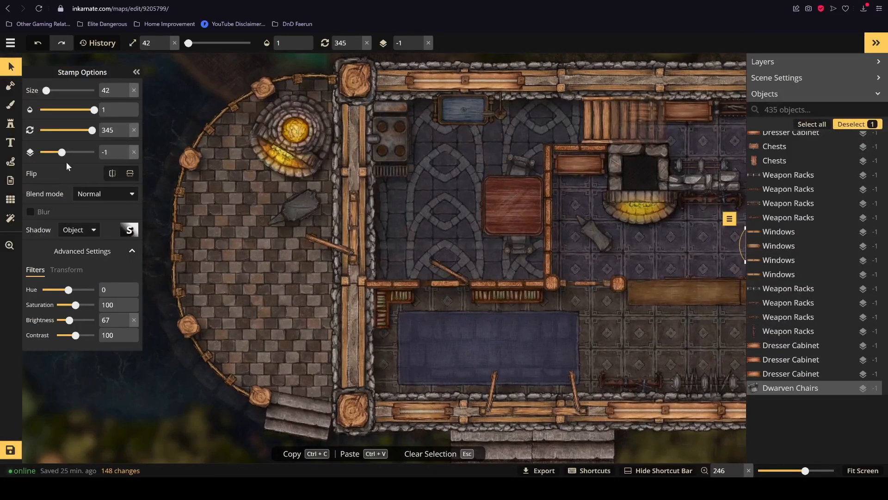
left_click(11, 123)
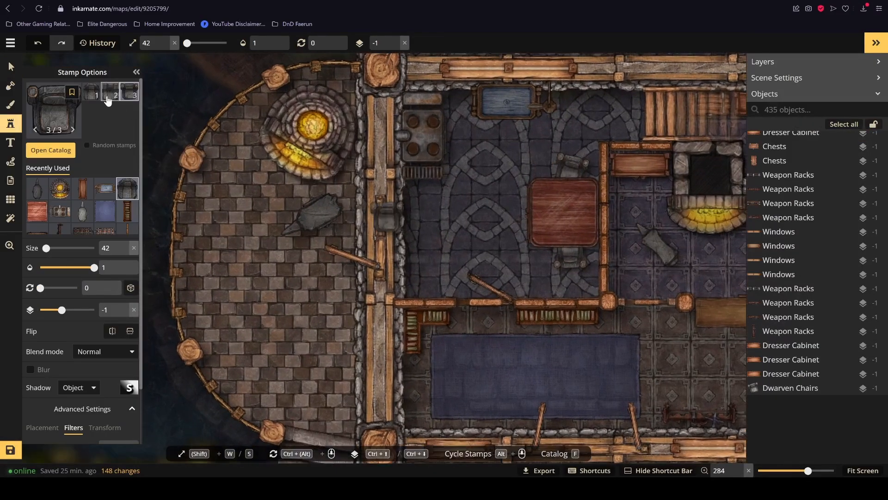
left_click(92, 93)
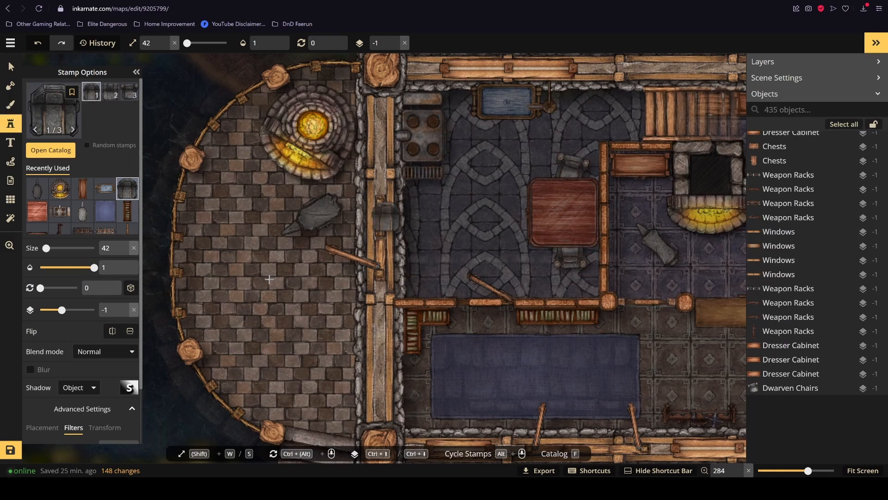
Step: Place two size 42 dwarven chairs along the terrace's curved railing west of the smelter and anvil, rotated 315 and 285
left_click_drag(264, 344, 285, 296)
scroll(284, 295, "down", 15, "ctrl")
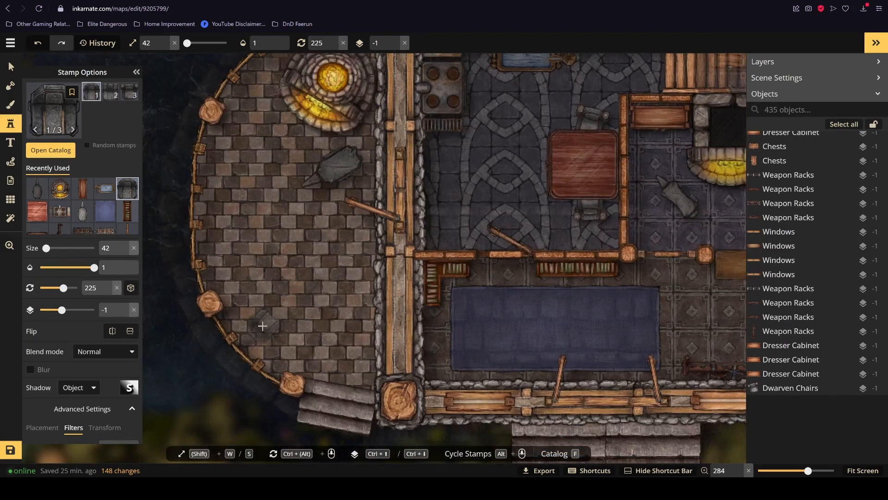
scroll(244, 112, "down", 5, "ctrl")
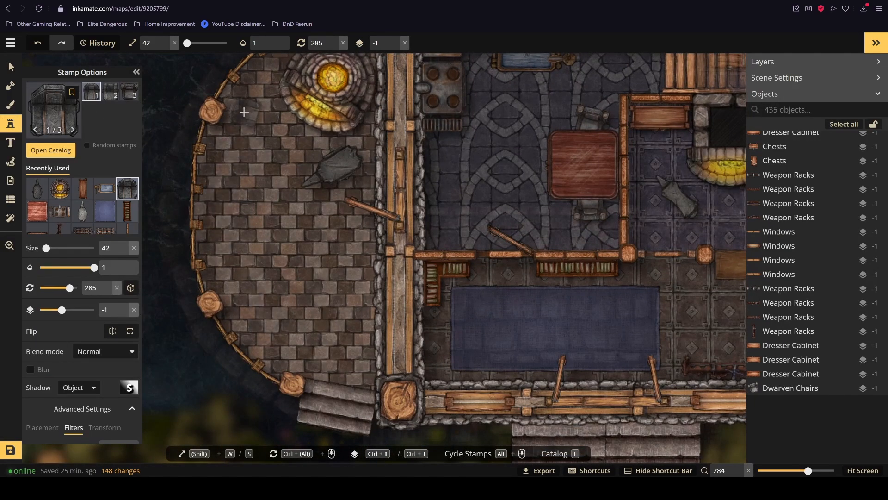
left_click(248, 99)
scroll(222, 186, "up", 3, "ctrl")
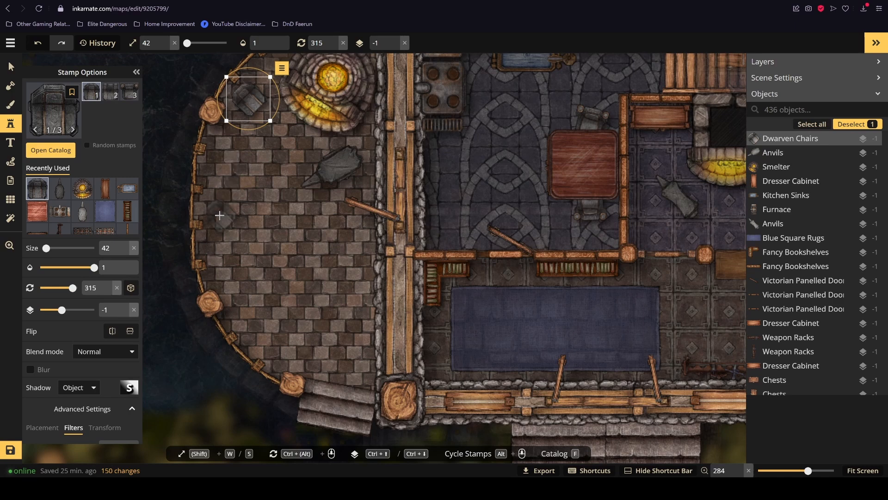
left_click(222, 186)
scroll(227, 181, "down", 1, "ctrl")
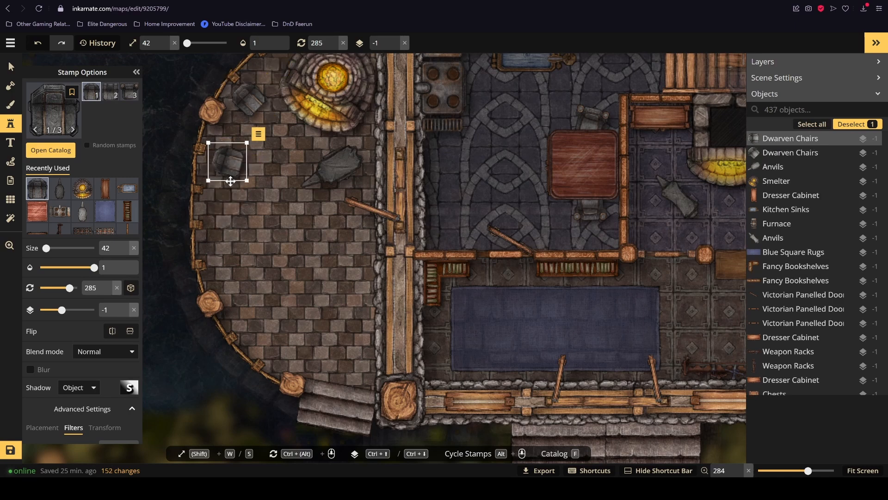
scroll(231, 178, "down", 2)
left_click(18, 70)
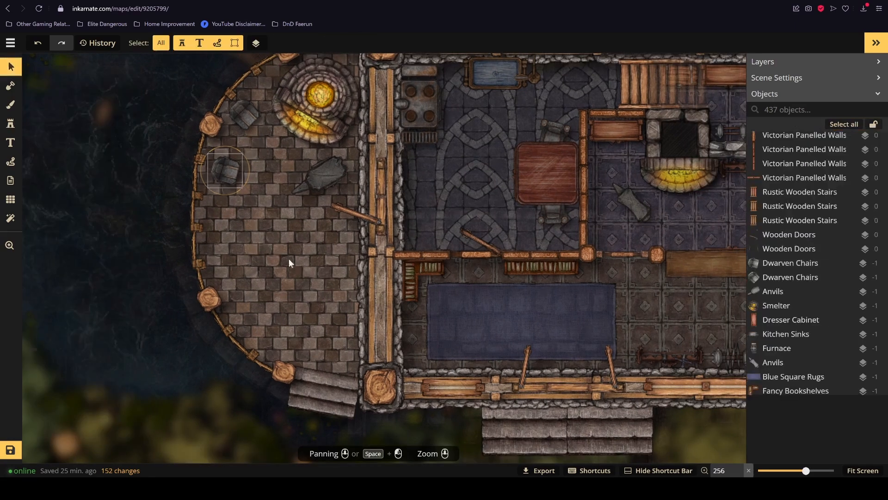
Step: Search the stamp catalog for ingot and metal stamps and pick the Steampunk broken metal wall debris
left_click(9, 123)
scroll(170, 182, "down", 1)
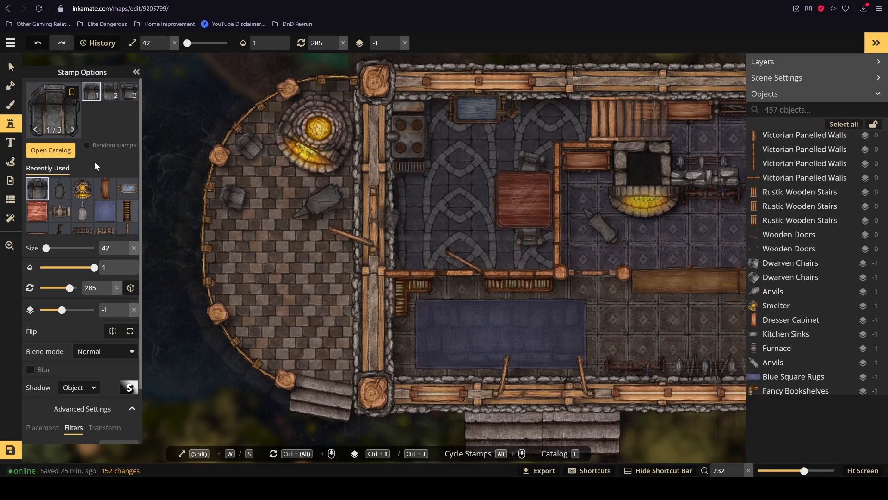
left_click(71, 154)
left_click(287, 78)
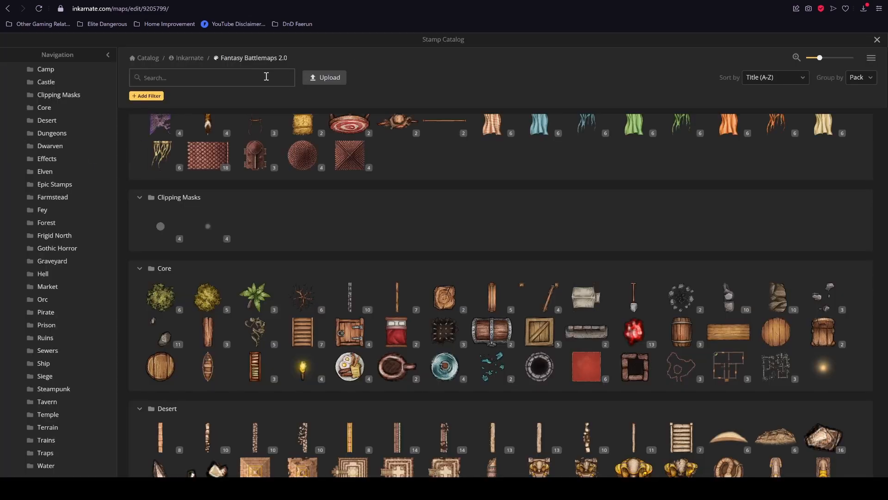
type("ingot")
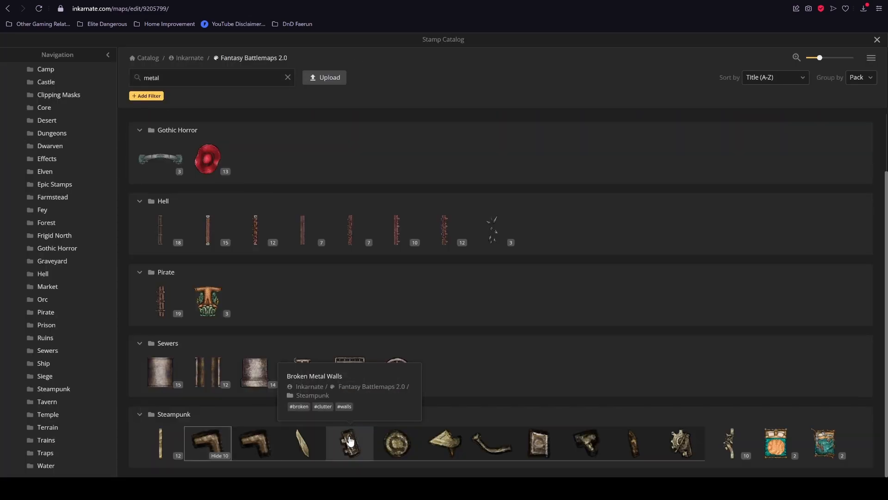
left_click(350, 439)
Step: Place three different broken metal debris pieces on the terrace anvil at size 72 and layer -1
scroll(316, 208, "up", 1)
left_click(320, 209)
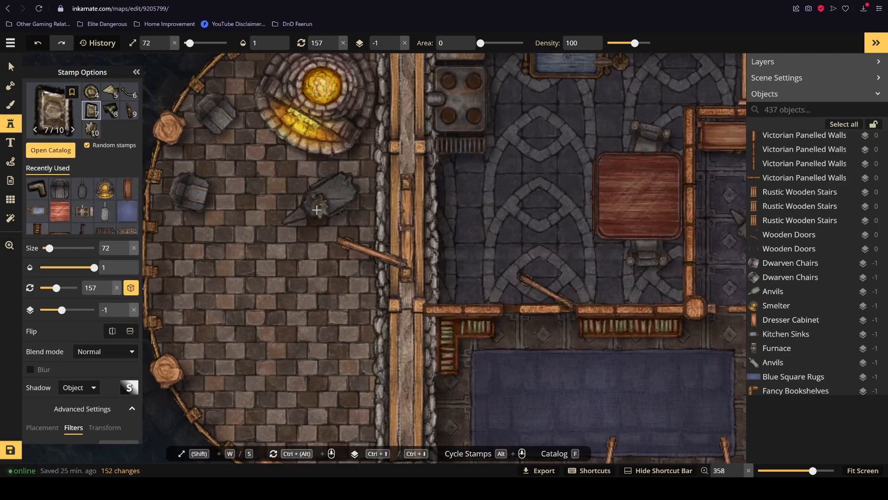
left_click(129, 91)
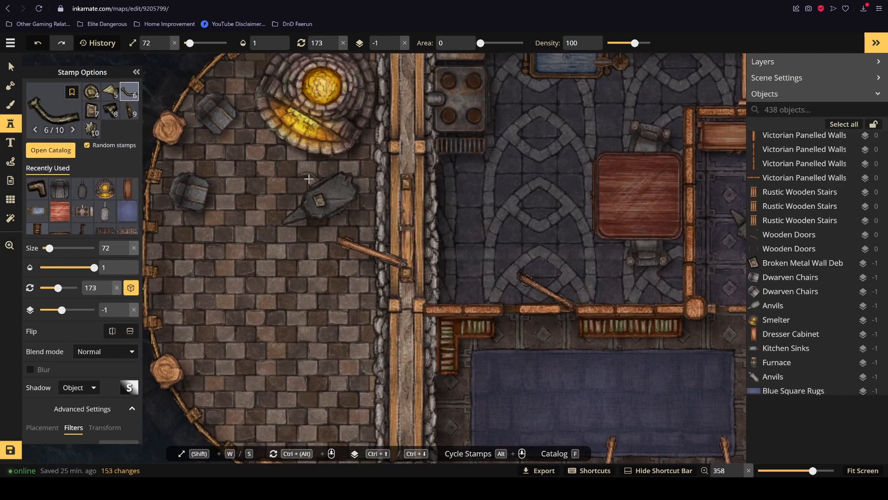
left_click(314, 147)
left_click_drag(222, 168, 284, 198)
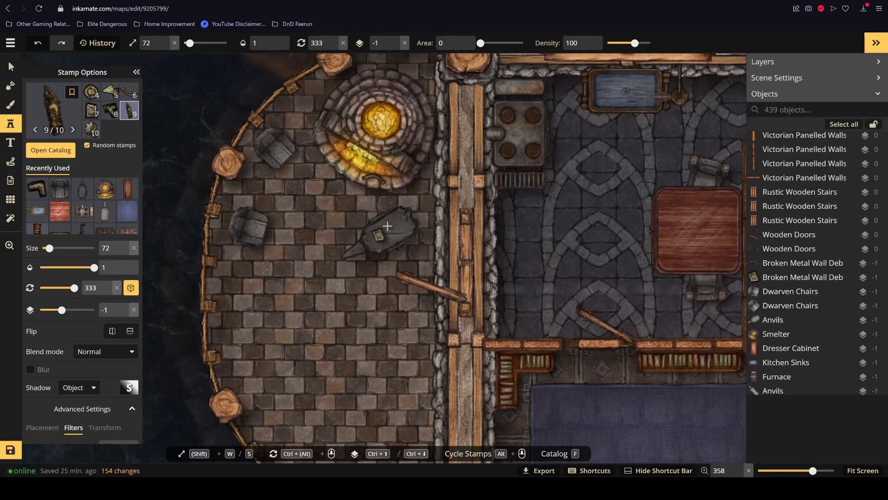
left_click(390, 232)
scroll(377, 268, "down", 1)
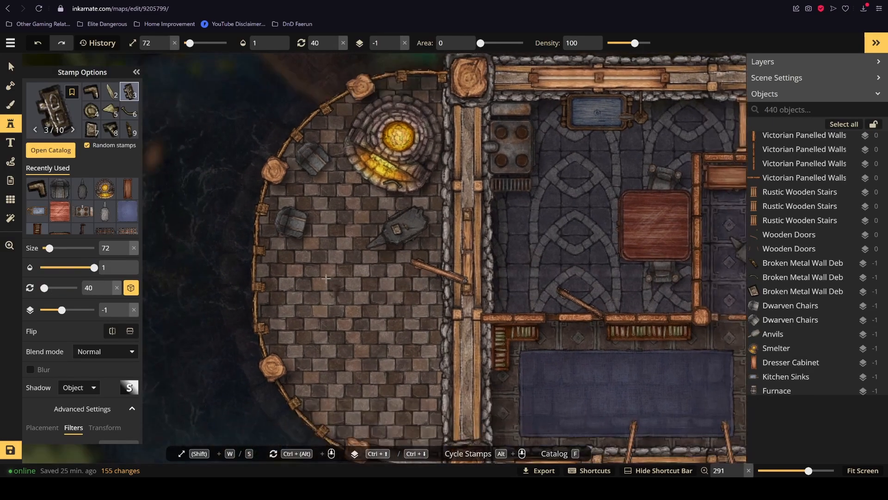
Step: Delete the curved metal debris piece from the terrace anvil
left_click_drag(370, 342, 347, 308)
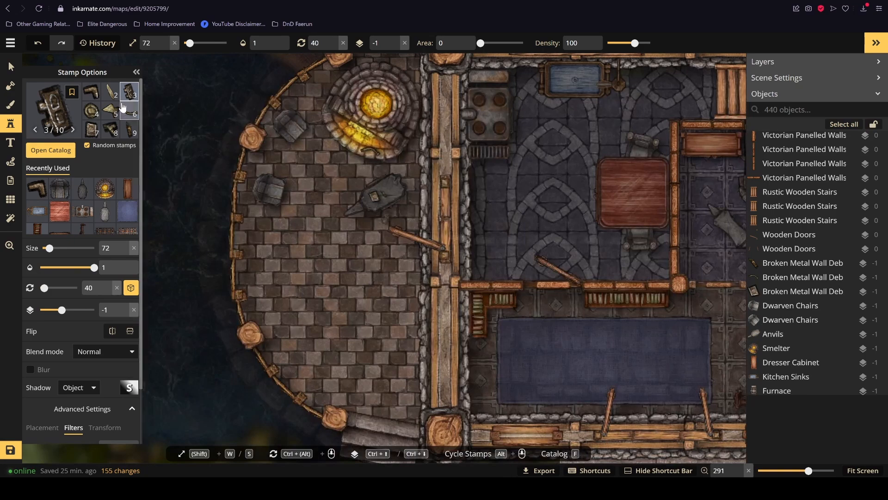
left_click(11, 67)
left_click(374, 145)
left_click(397, 183)
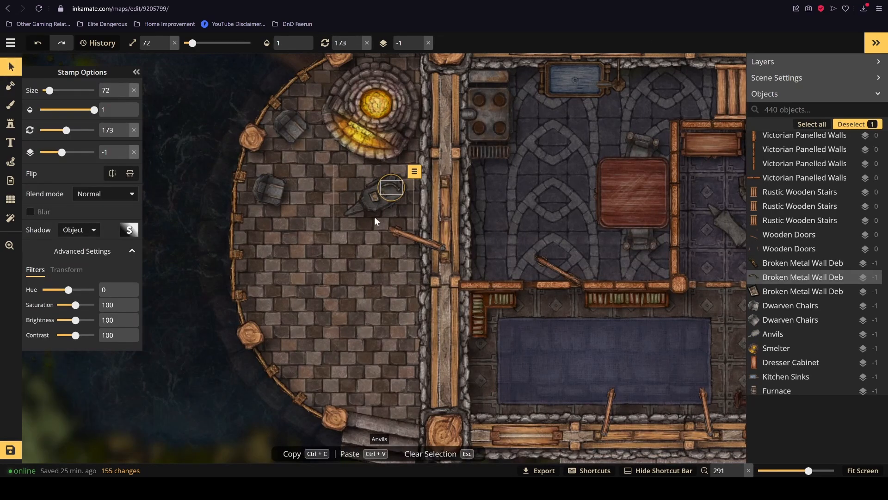
key("Delete")
scroll(369, 301, "down", 1)
left_click_drag(381, 271, 370, 239)
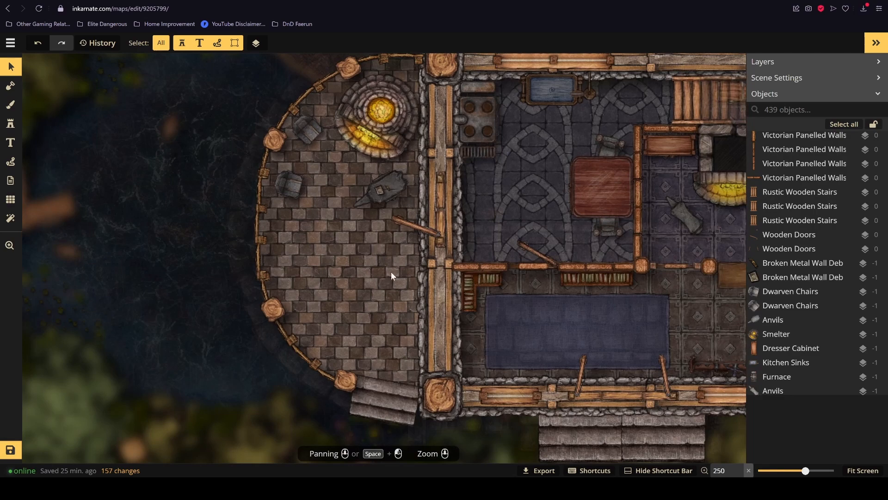
Step: Select the terrace anvil together with its two metal debris pieces and move them northwest, closer to the smelter's opening
scroll(391, 272, "down", 1)
left_click_drag(391, 271, 298, 268)
scroll(298, 217, "up", 2)
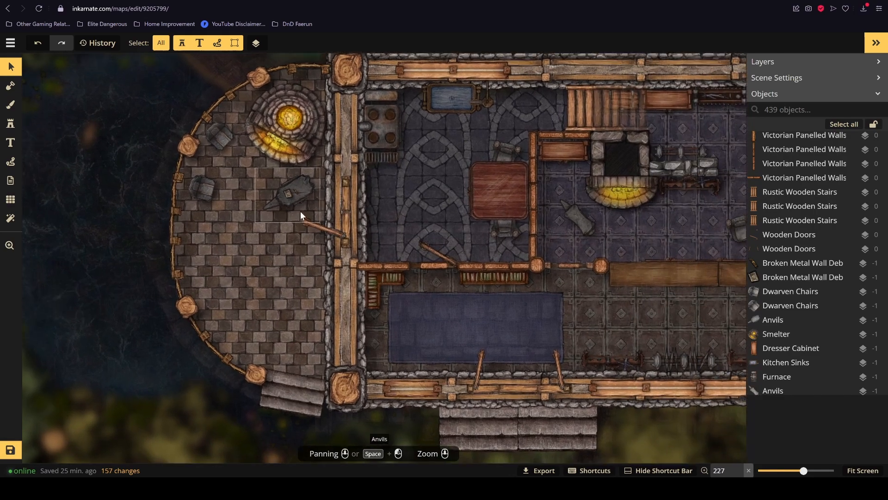
left_click(287, 192)
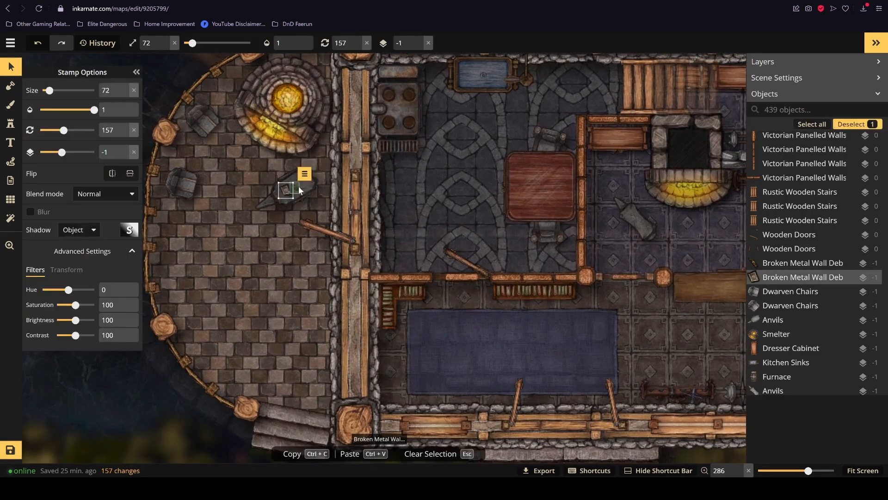
left_click(299, 186, "shift")
left_click(311, 185, "shift")
left_click_drag(312, 185, 244, 154)
scroll(250, 190, "up", 1)
left_click_drag(252, 197, 317, 261)
scroll(277, 248, "up", 1)
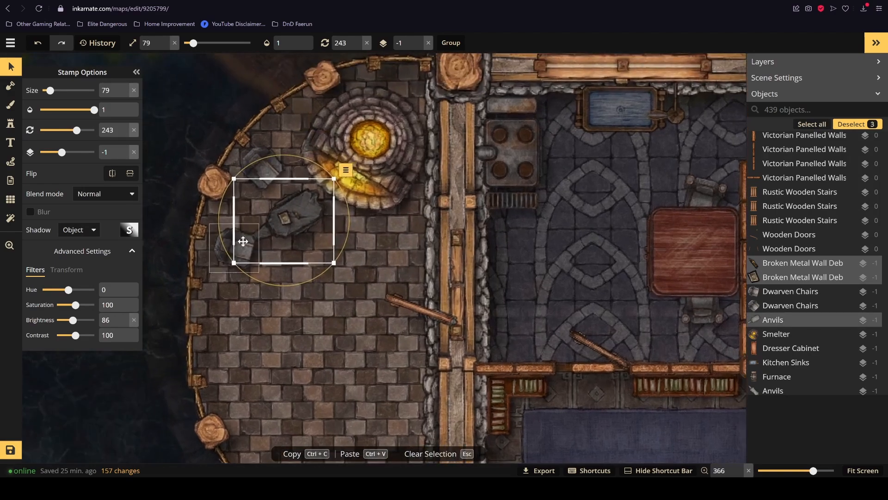
Step: Move the lower dwarven chair south along the curved railing and rotate it to 255
left_click_drag(243, 241, 230, 298)
scroll(230, 292, "down", 2)
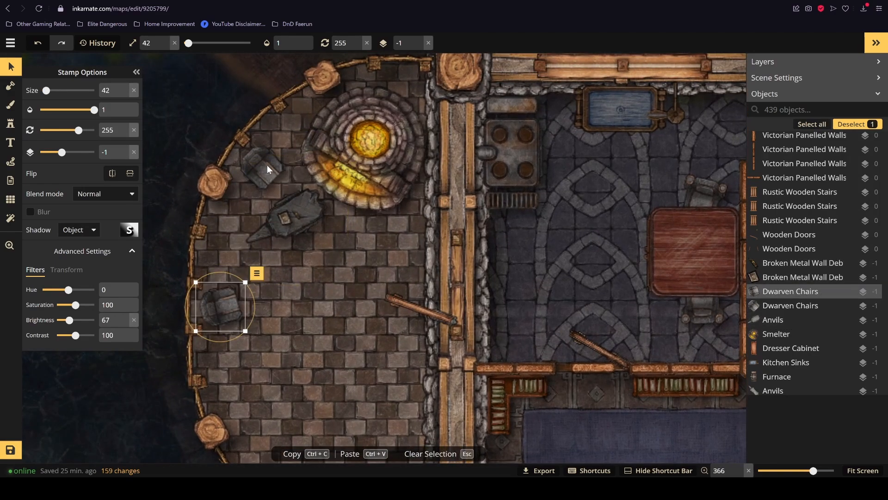
Step: Move the northern dwarven chair below the other one on the terrace and shift the anvil with its metal debris northwest to the railing
left_click_drag(267, 164, 244, 371)
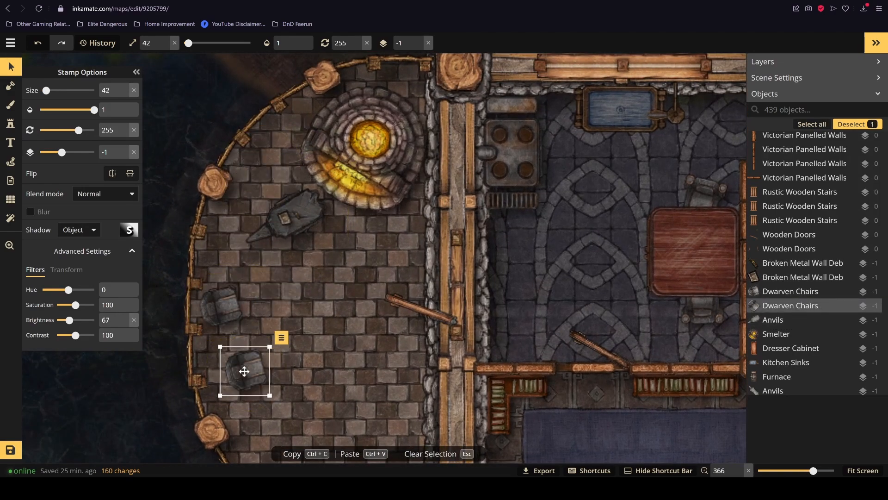
left_click(284, 220)
left_click(296, 217)
left_click(284, 220, "shift")
left_click(274, 226, "shift")
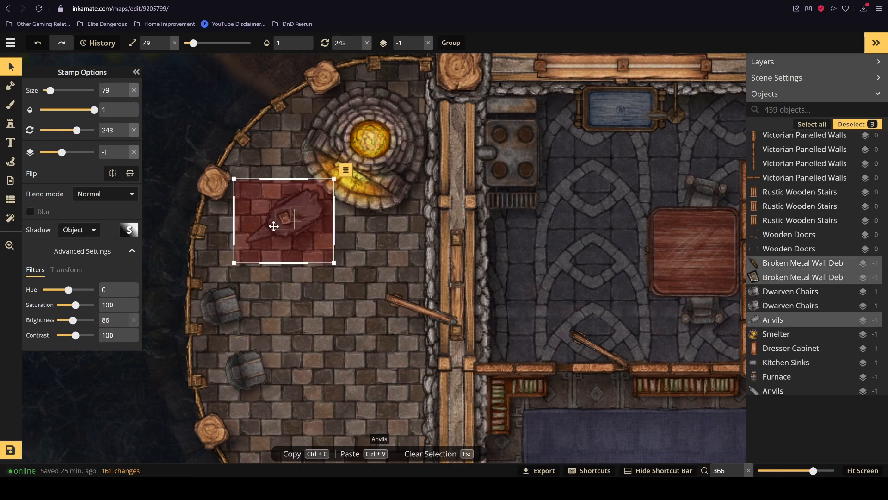
left_click_drag(274, 226, 244, 206)
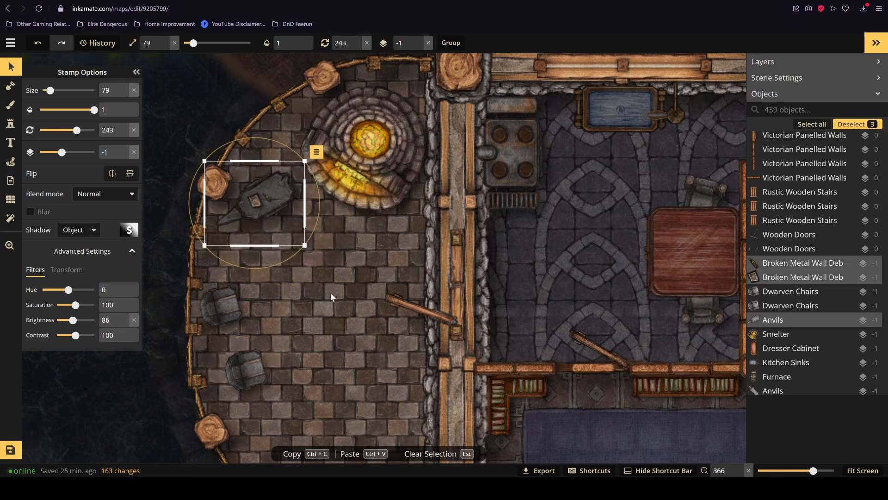
Step: Nudge the upper dwarven chair north along the terrace's west railing and move the lower chair west against the railing
left_click(330, 293)
left_click_drag(330, 293, 322, 200)
scroll(322, 201, "down", 1)
mouse_move(224, 218)
left_mouse_down()
mouse_move(222, 200)
mouse_move(226, 206)
left_mouse_up()
scroll(222, 203, "up", 1)
left_click(250, 280)
left_click_drag(249, 279, 233, 294)
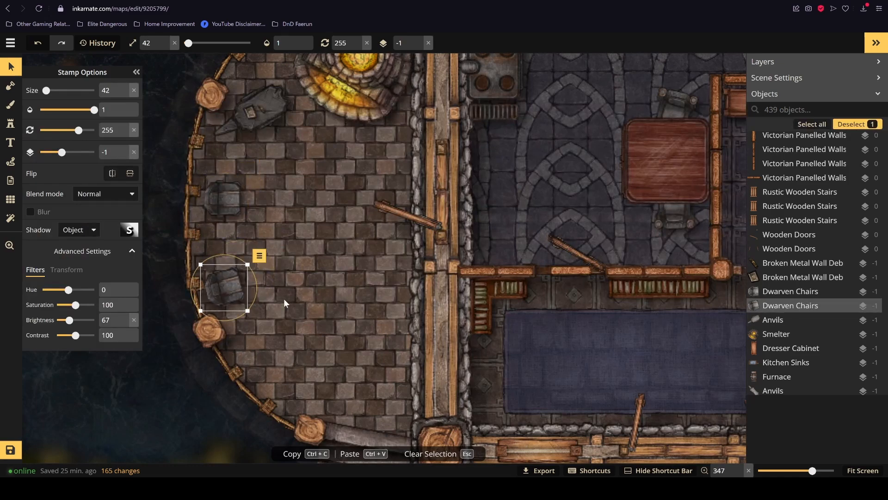
Step: Examine the terrace smithy and the furnished rooms inside the building
left_click(284, 299)
scroll(289, 296, "down", 2)
scroll(293, 309, "down", 1)
left_click_drag(292, 309, 303, 343)
scroll(308, 273, "down", 1)
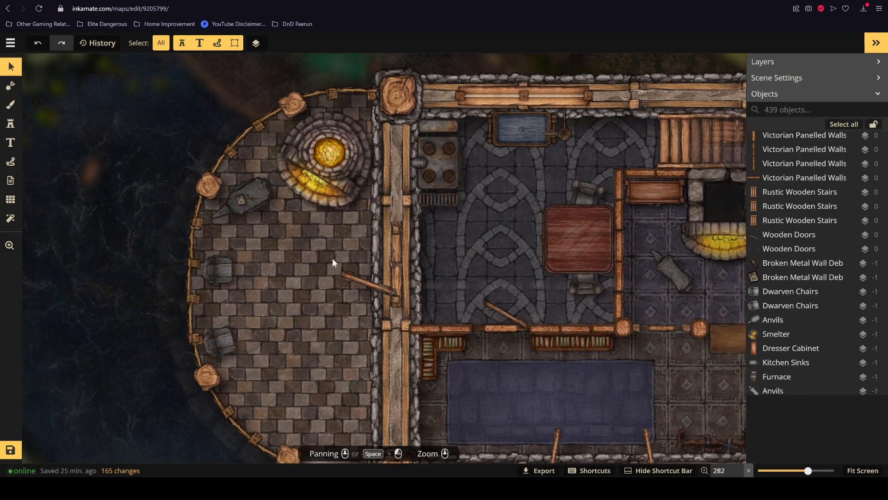
scroll(287, 265, "down", 1)
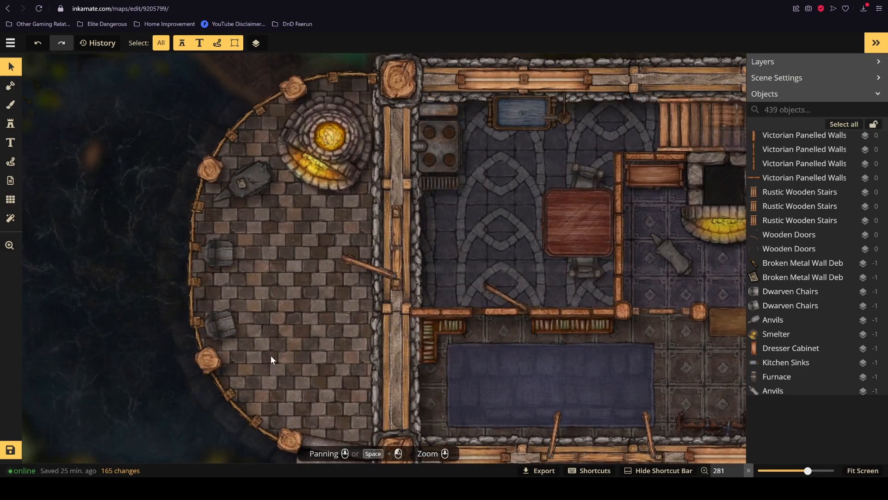
scroll(196, 387, "down", 2)
left_click_drag(325, 367, 224, 317)
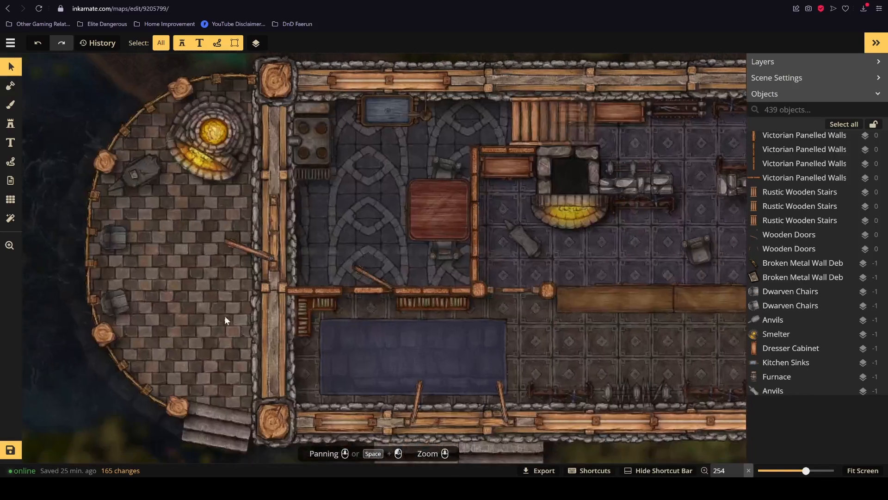
left_click_drag(651, 248, 421, 270)
scroll(421, 271, "down", 2)
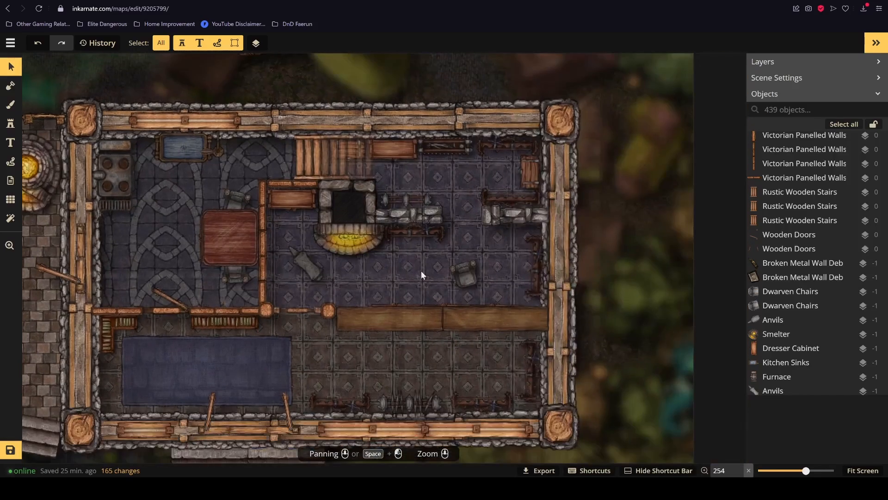
Step: Copy a weapon rack from the eastern room and paste it onto the terrace against the building wall, south of the door
left_click(534, 263)
left_click(502, 192)
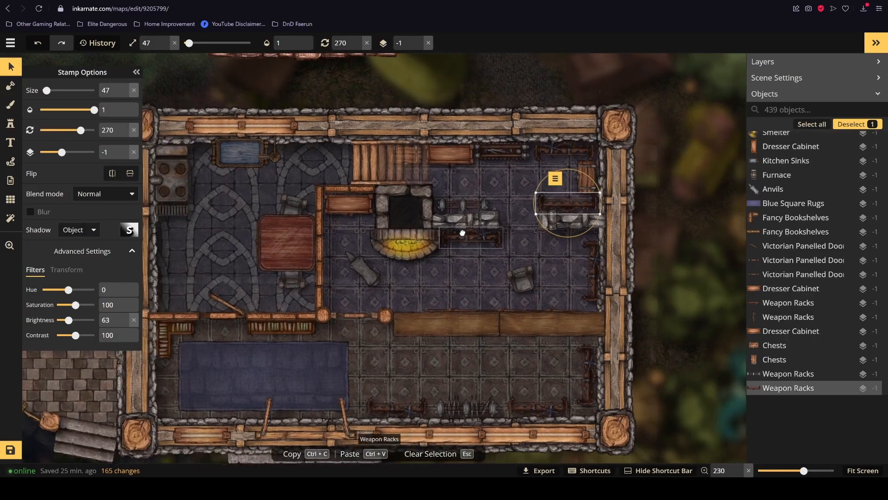
left_click(533, 151)
left_click_drag(618, 157, 697, 154)
left_click(686, 150)
left_click_drag(631, 136, 615, 129)
left_click(602, 145)
key("ctrl+c")
left_click_drag(220, 343, 443, 316)
key("ctrl+v")
scroll(430, 356, "up", 7)
scroll(424, 355, "down", 1)
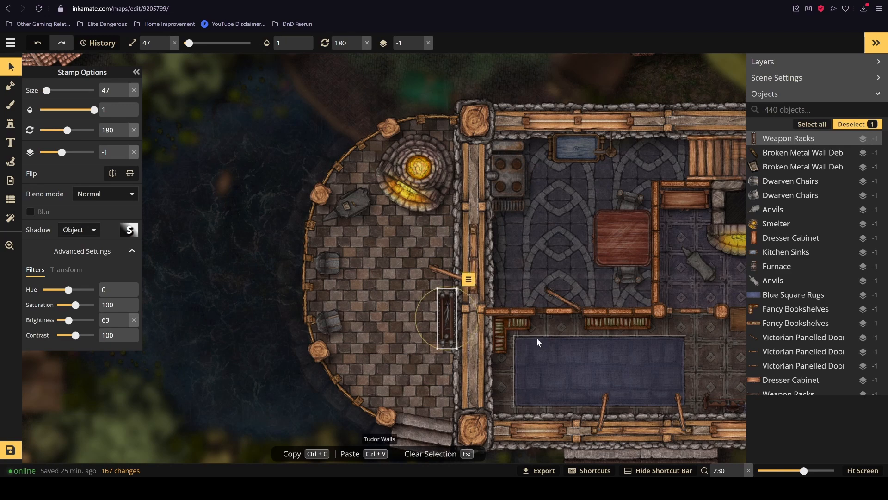
Step: Move the weapon rack to the terrace's west railing and the upper dwarven chair to the southwest railing, rotated to 225
left_click_drag(537, 341, 489, 317)
scroll(314, 301, "up", 4)
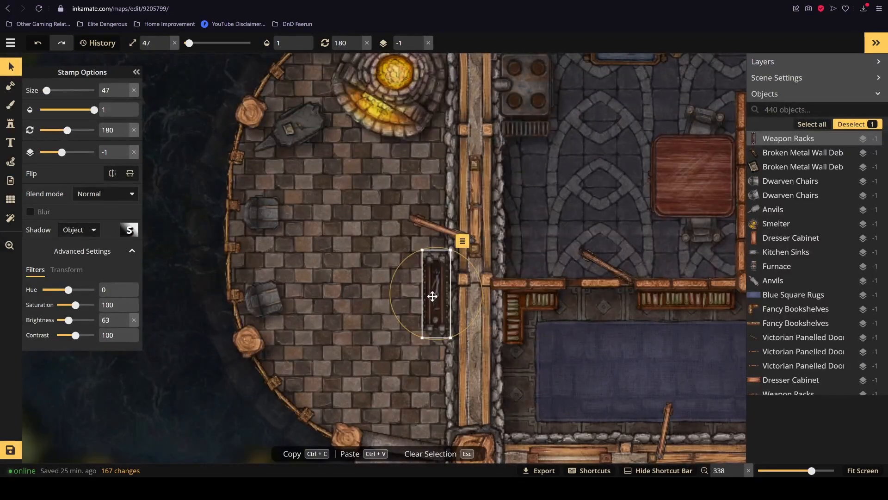
left_click_drag(431, 295, 316, 376)
left_click(313, 253)
scroll(313, 353, "down", 2)
scroll(314, 375, "down", 1)
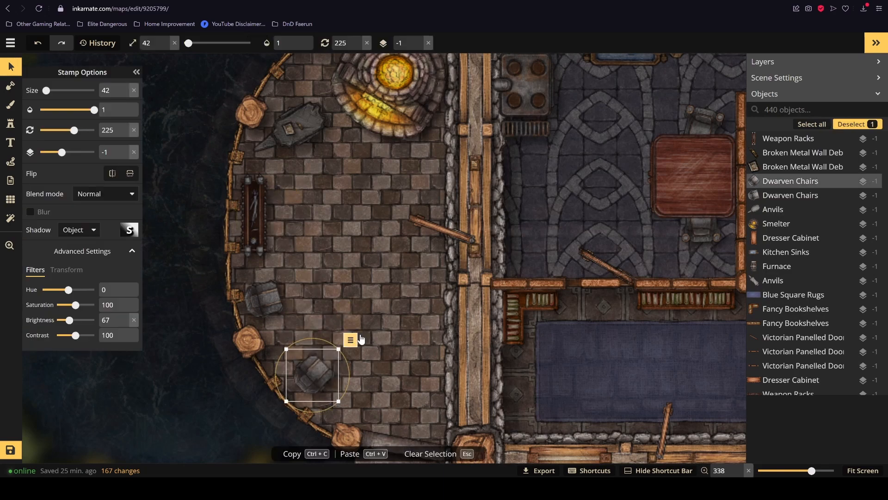
left_click(368, 331)
Step: Examine the rearranged terrace within the building's overall floor plan
scroll(369, 315, "down", 2)
scroll(337, 278, "down", 1)
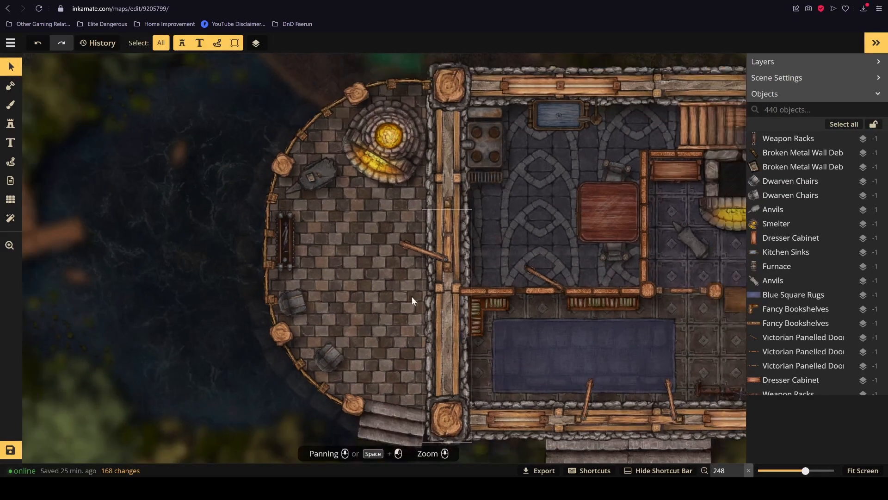
left_click_drag(391, 347, 355, 327)
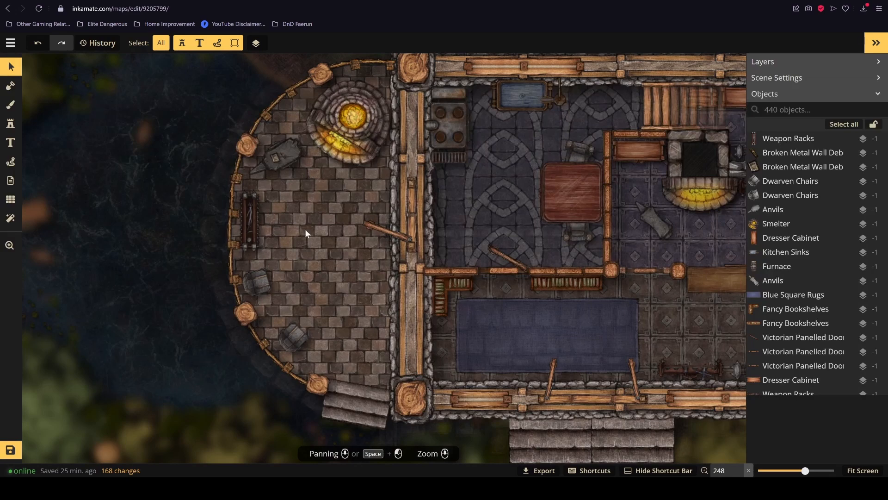
left_click_drag(353, 275, 318, 284)
left_click_drag(406, 350, 390, 332)
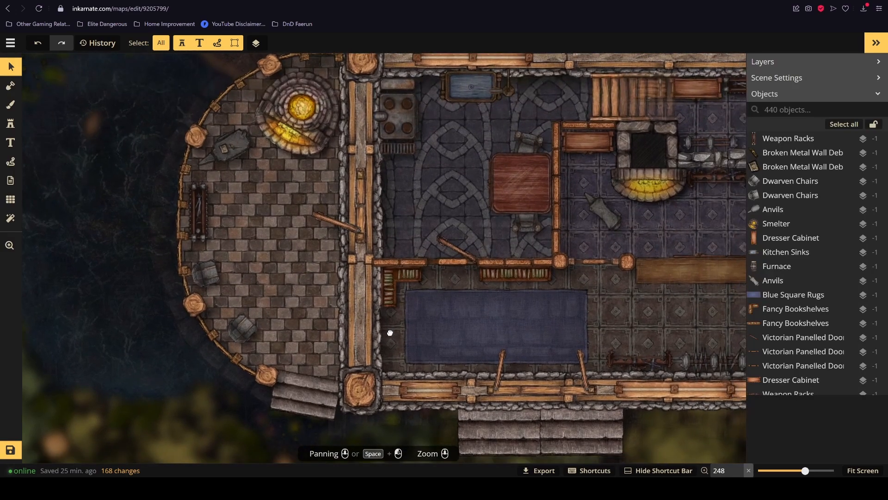
scroll(283, 311, "down", 3)
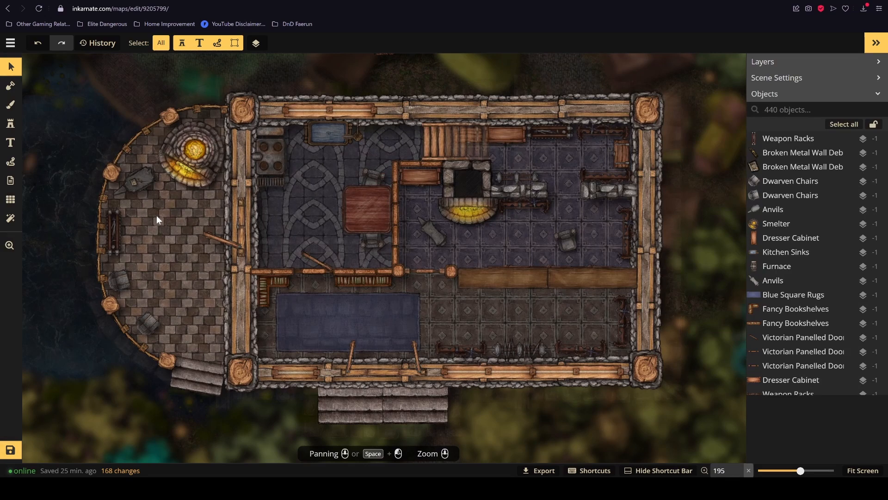
left_click_drag(171, 244, 176, 242)
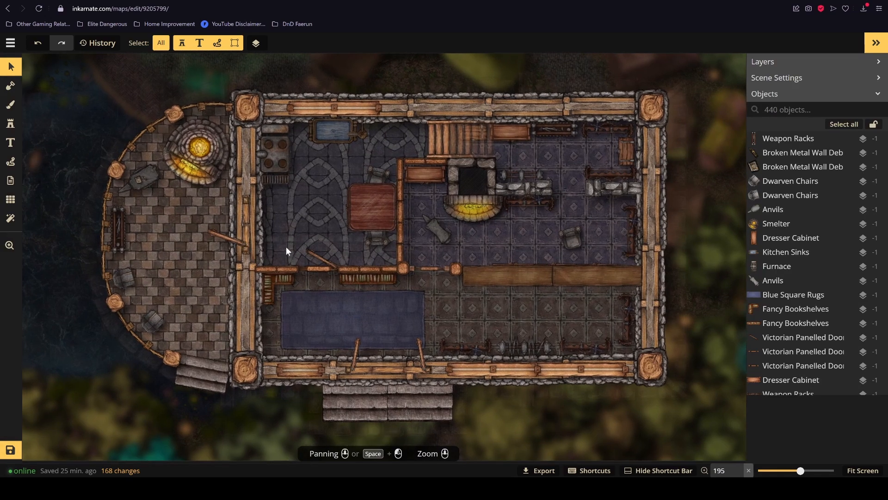
Step: Search the stamp catalog for "lantern" and choose the bracket-mounted lantern from the Fey pack
left_click(10, 123)
left_click(71, 150)
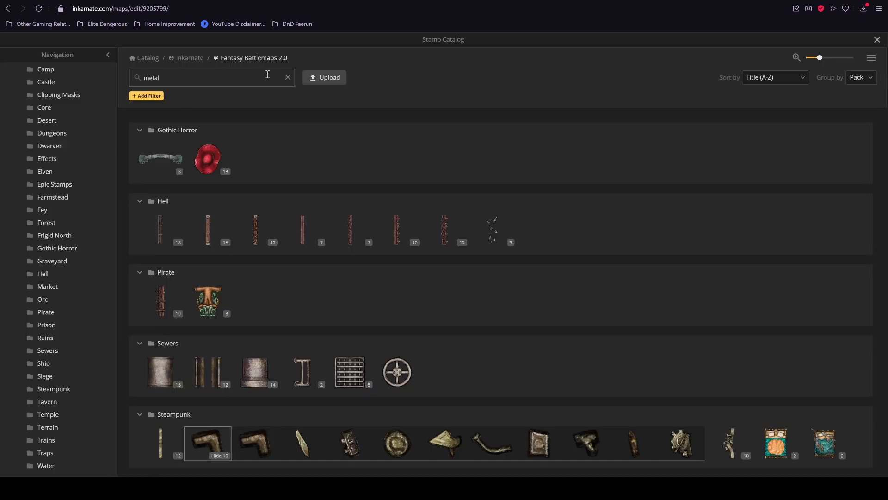
left_click(287, 77)
type("lan")
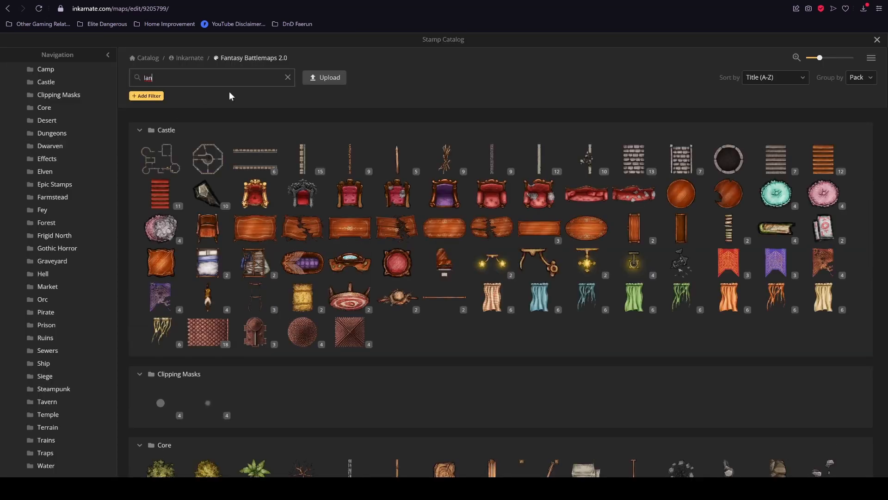
type("tern")
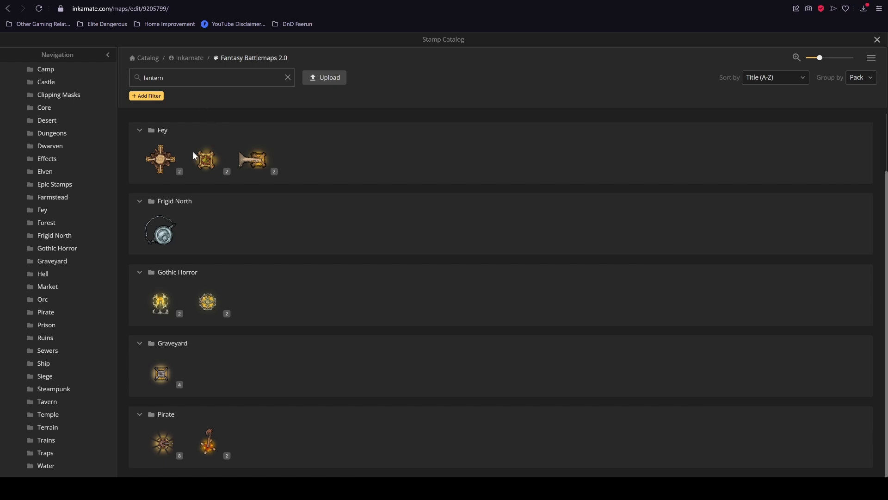
left_click(239, 160)
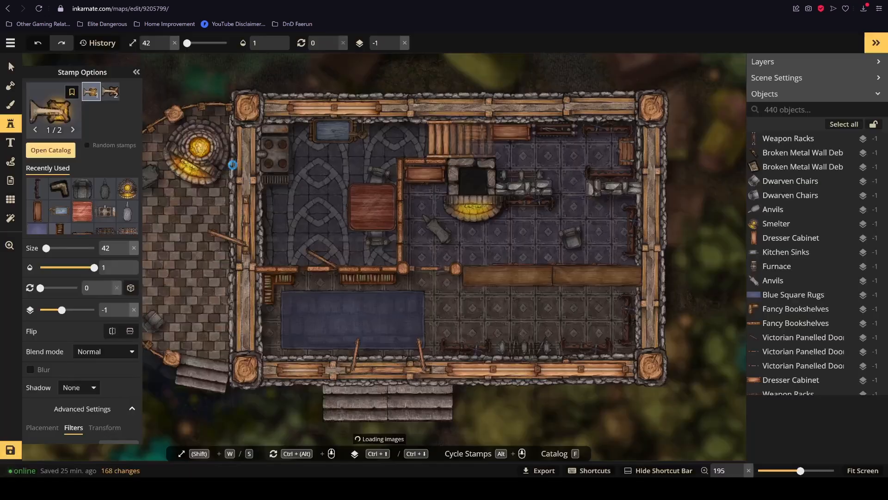
Step: Place two lanterns at size 102, rotation 180 and layer 3 on the terrace's building wall, one south and one north of the door
scroll(324, 265, "up", 5)
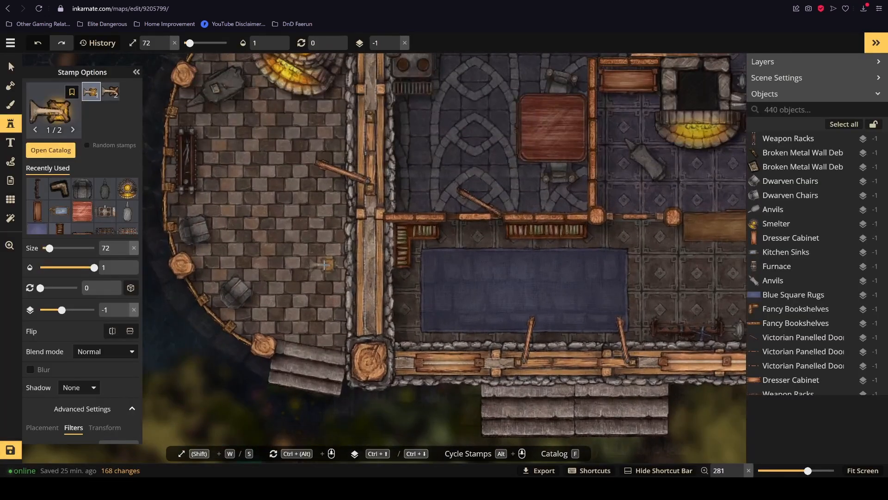
scroll(322, 265, "down", 12, "ctrl")
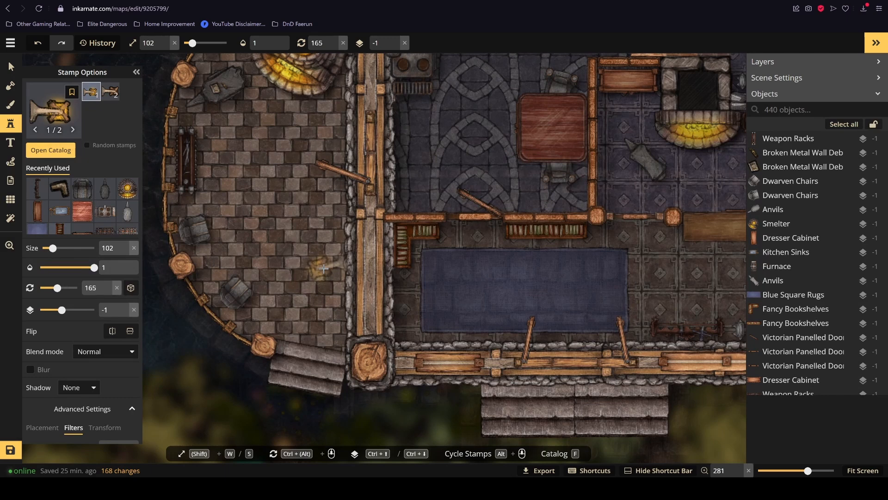
scroll(324, 268, "up", 1, "ctrl")
left_click_drag(62, 311, 74, 312)
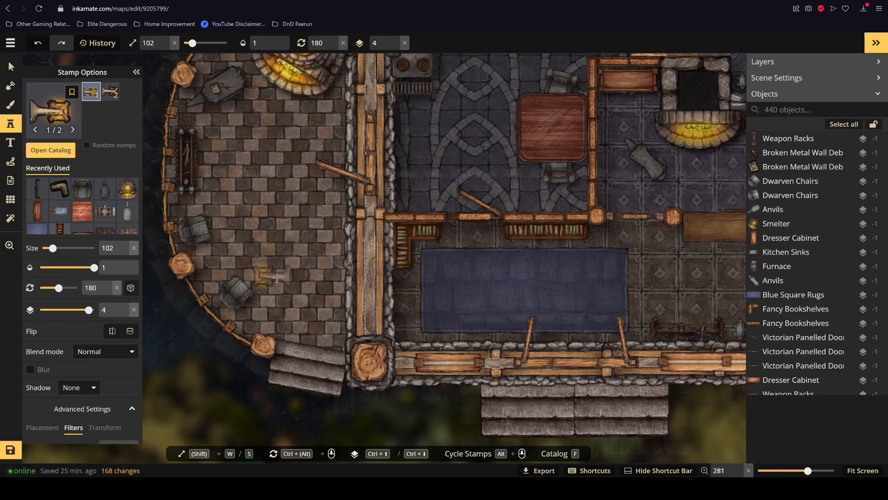
left_click_drag(84, 313, 82, 309)
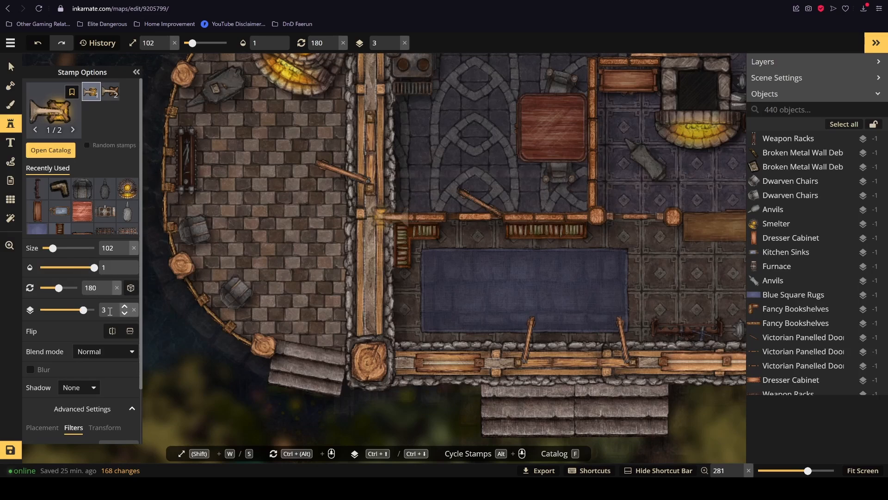
left_click(334, 280)
scroll(309, 216, "down", 3)
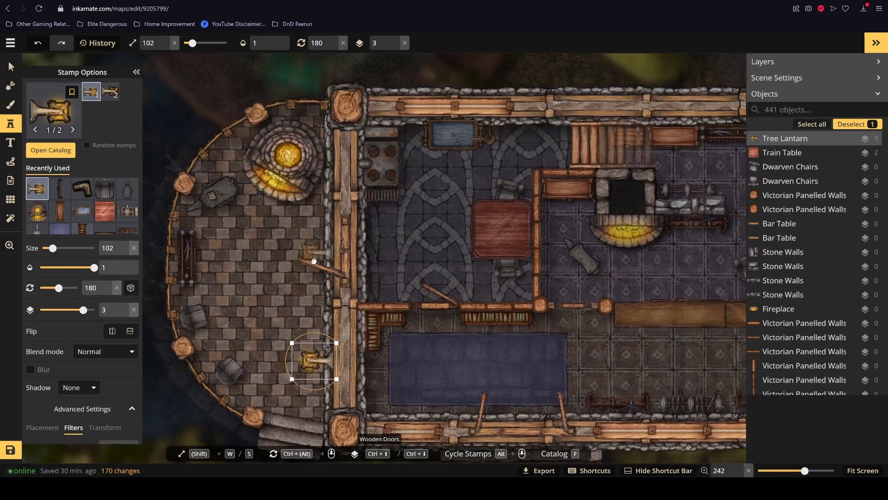
scroll(308, 217, "up", 2)
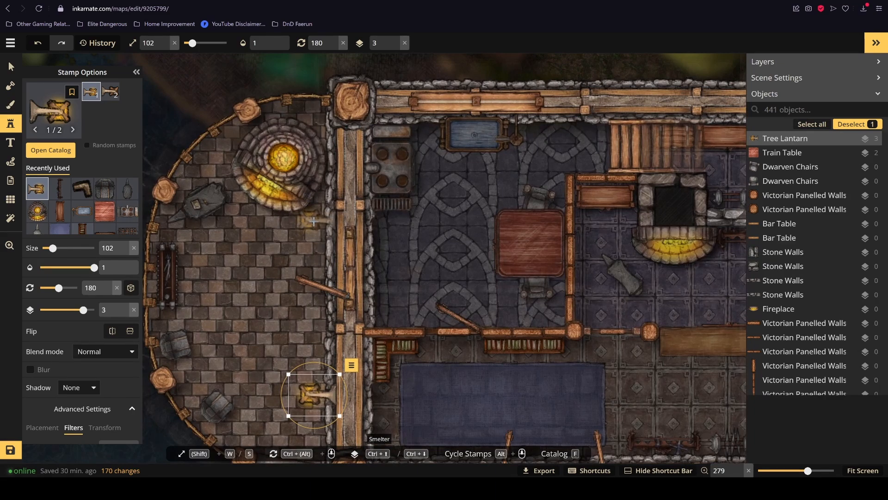
left_click(313, 222)
Step: Move the southern terrace lantern north along the building wall, closer to the door
scroll(289, 305, "up", 1)
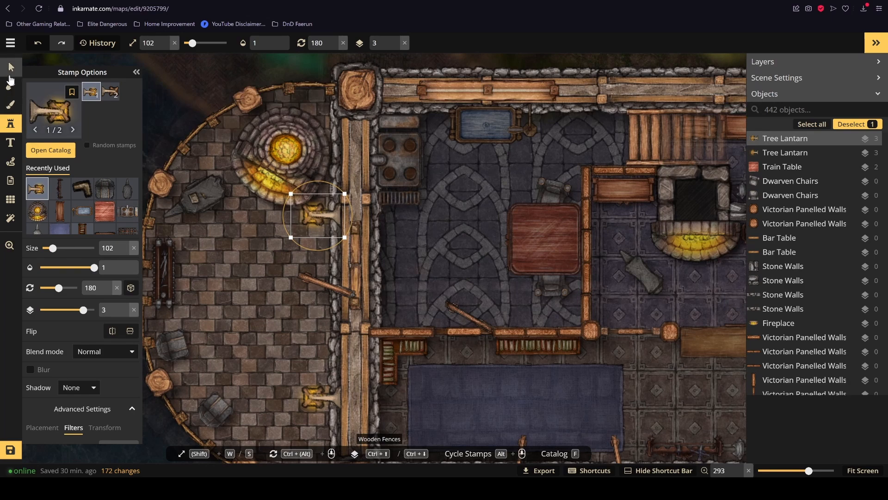
left_click(10, 76)
left_click(311, 391)
left_click_drag(311, 391, 311, 319)
left_click_drag(313, 319, 354, 214)
Step: Select both terrace lanterns beside the door and reduce their size to 94
scroll(355, 215, "down", 1)
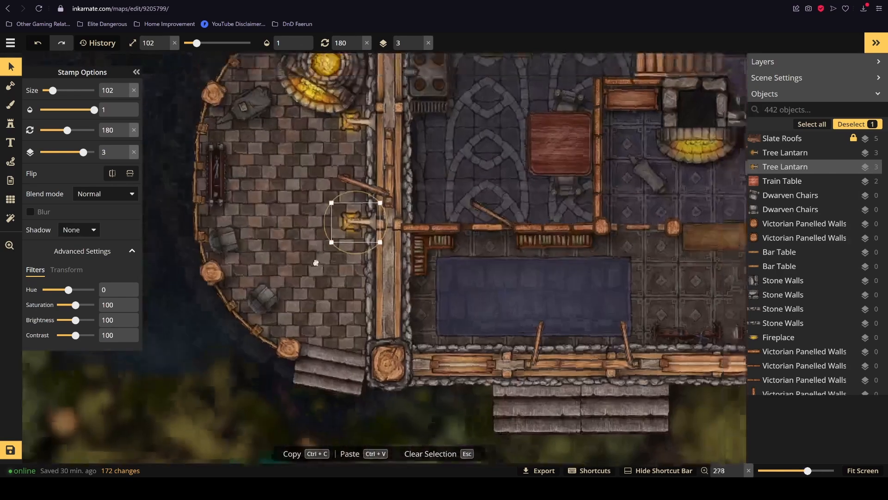
left_click_drag(315, 262, 298, 304)
left_click(339, 162, "shift")
scroll(341, 163, "down", 4)
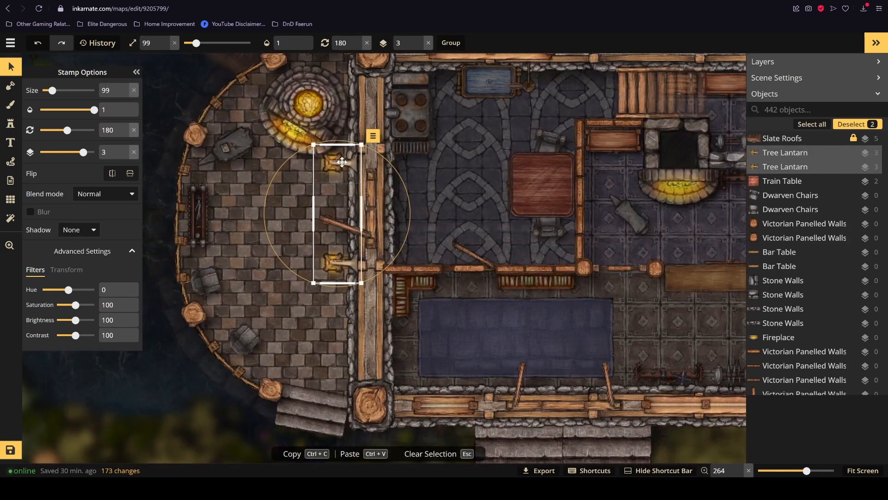
left_click(330, 173)
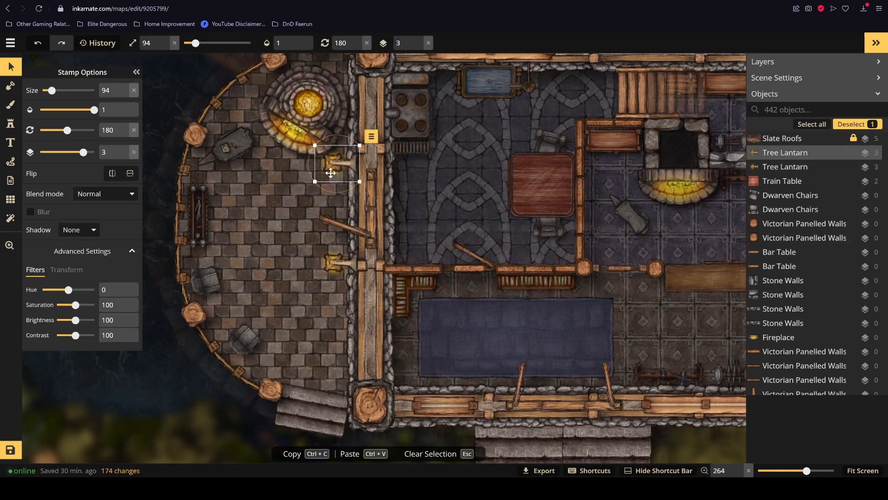
left_click(303, 267)
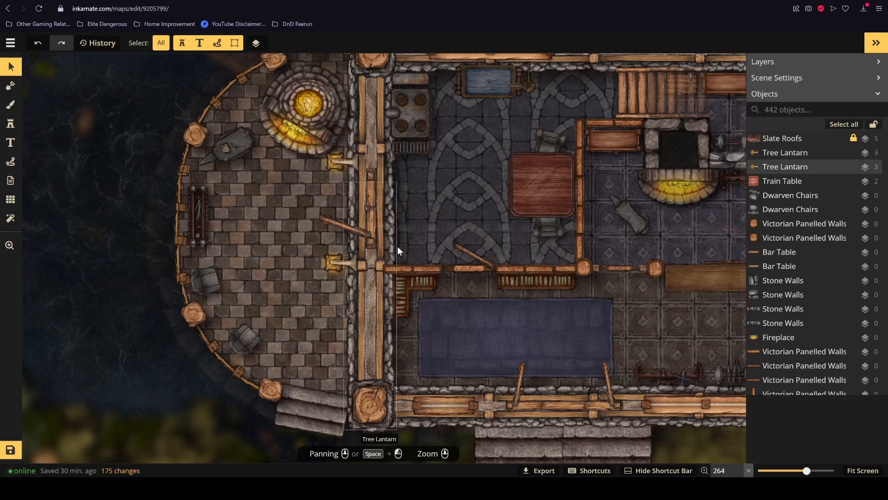
left_click(10, 123)
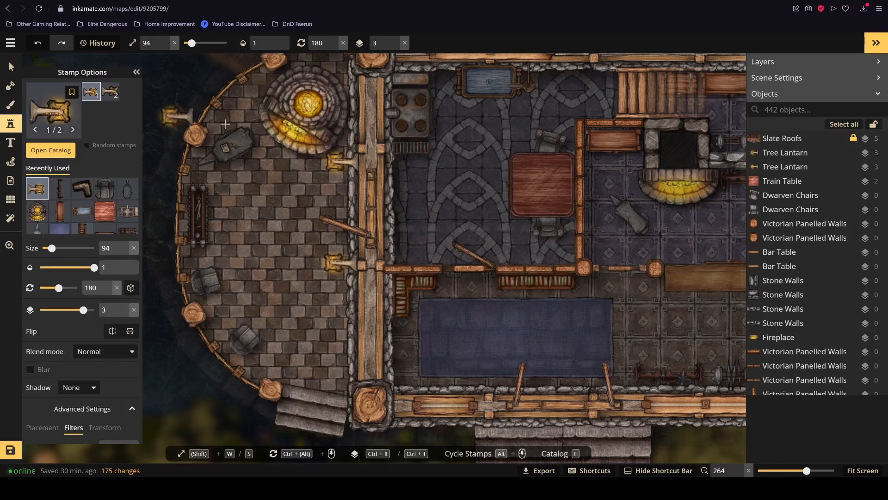
scroll(264, 164, "down", 1)
left_click_drag(278, 182, 230, 230)
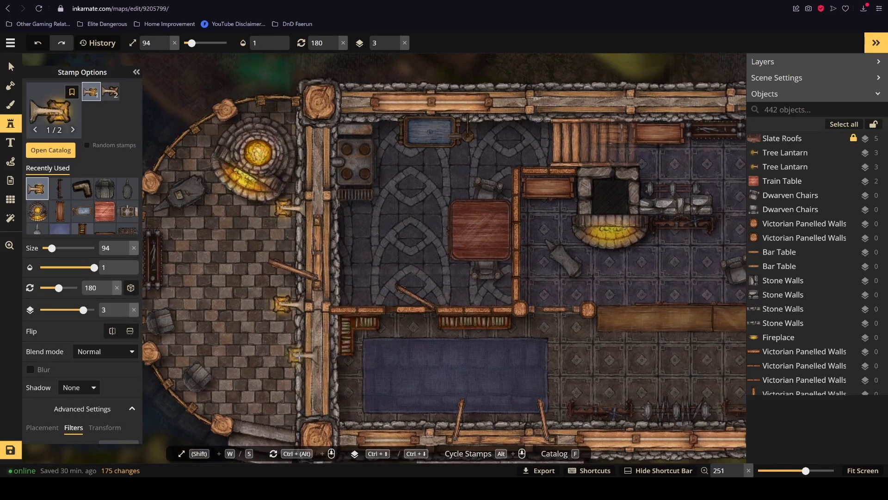
left_click_drag(296, 206, 298, 178)
left_click_drag(302, 330, 317, 348)
left_click_drag(310, 265, 284, 282)
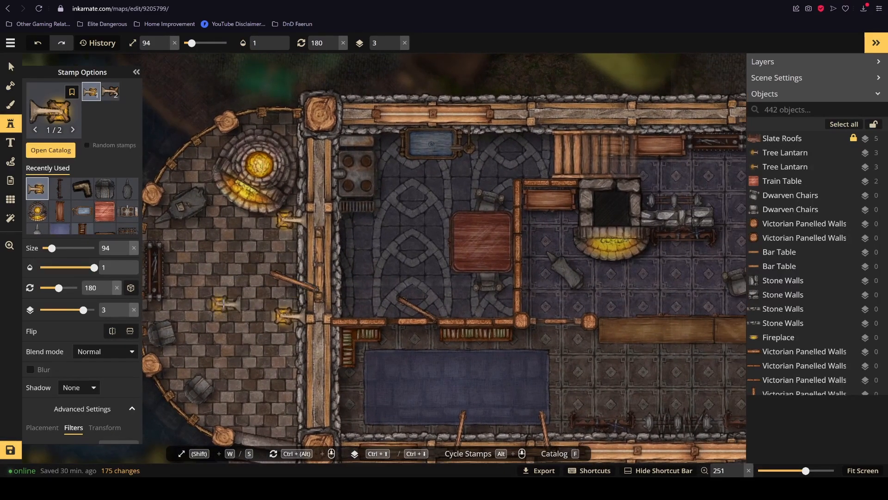
scroll(357, 337, "down", 1)
left_click_drag(462, 275, 404, 244)
scroll(587, 214, "up", 1)
left_click(11, 67)
left_click_drag(488, 174, 522, 180)
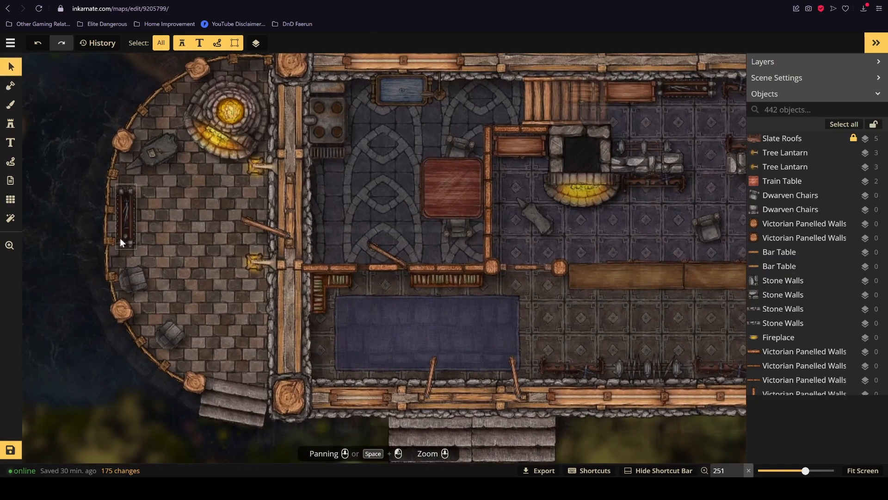
scroll(187, 277, "up", 1)
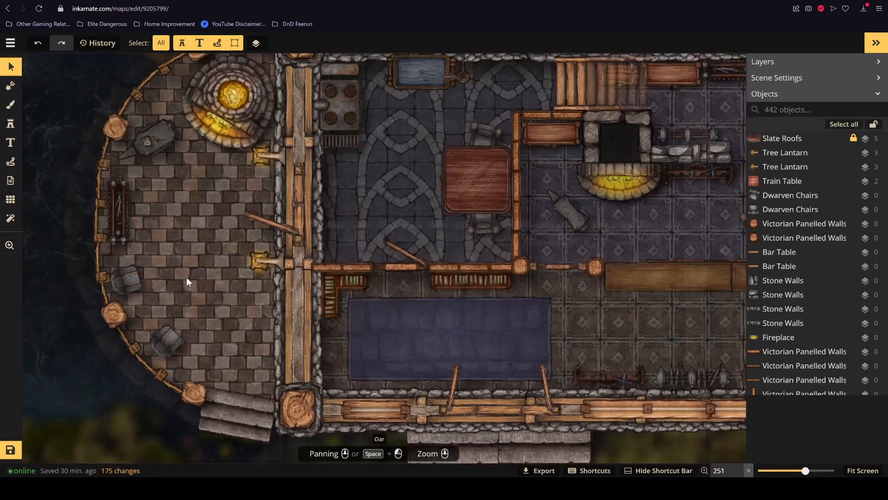
Step: Search the stamp catalog for "table" and choose the dwarven table from the Dwarven pack
left_click(10, 124)
left_click(50, 149)
triple_click(185, 78)
type("table")
double_click(208, 158)
left_click(50, 149)
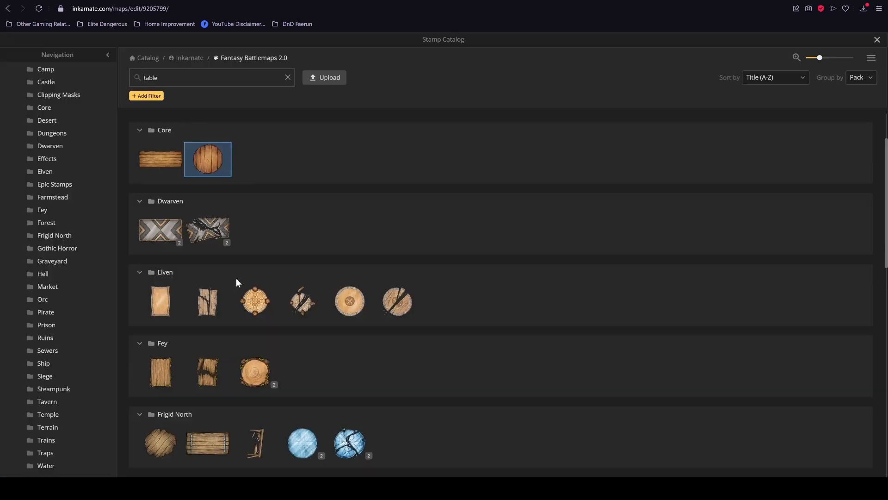
left_click(162, 231)
double_click(208, 231)
Step: Place a round dwarven table on layer 1 between the two terrace chairs and darken it
key("w")
left_click(261, 242)
left_click_drag(83, 310, 72, 310)
scroll(72, 314, "down", 2)
left_click_drag(75, 413, 66, 412)
left_click(11, 66)
scroll(327, 268, "down", 2)
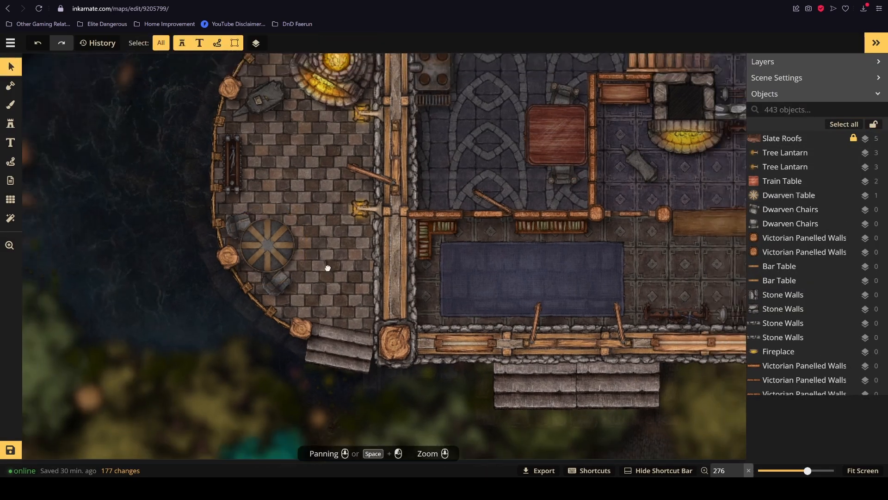
Step: Move the northern terrace chair to the north side of the round table and rotate it to 315
left_click_drag(327, 267, 311, 311)
left_click(272, 330)
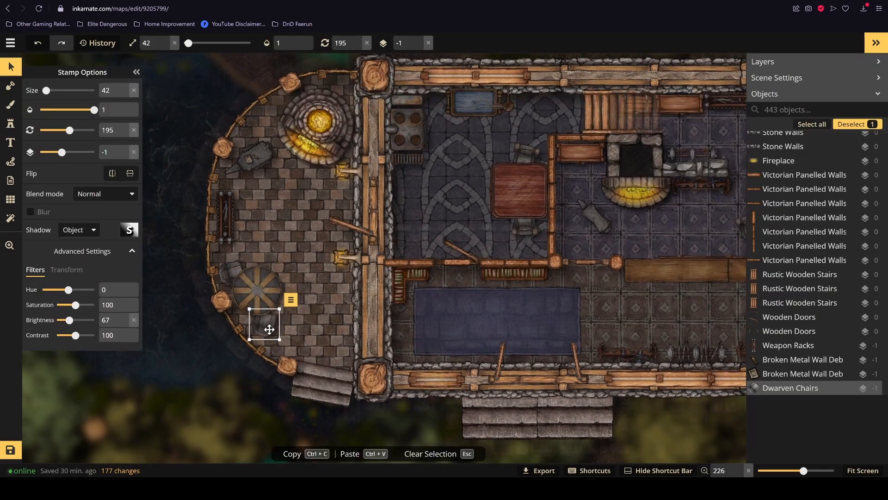
left_click(230, 267)
left_click_drag(231, 271, 244, 263)
key("d")
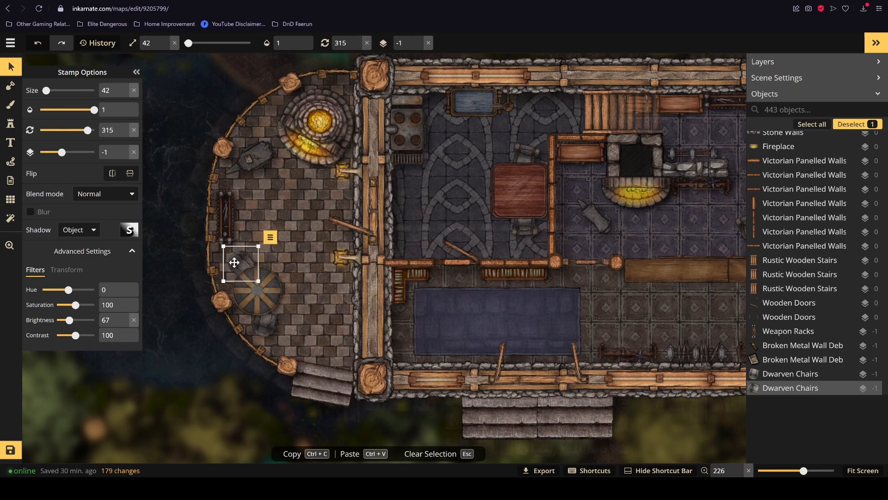
left_click(294, 279)
scroll(294, 279, "down", 2)
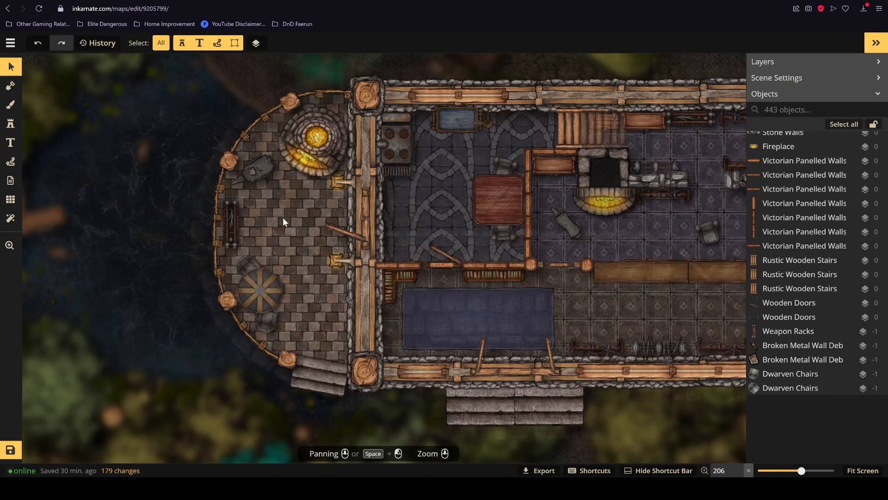
Step: Place two copies of the terrace lantern at rotation 90 on the outside of the south wall, one on each side of the front door
left_click_drag(277, 190, 239, 219)
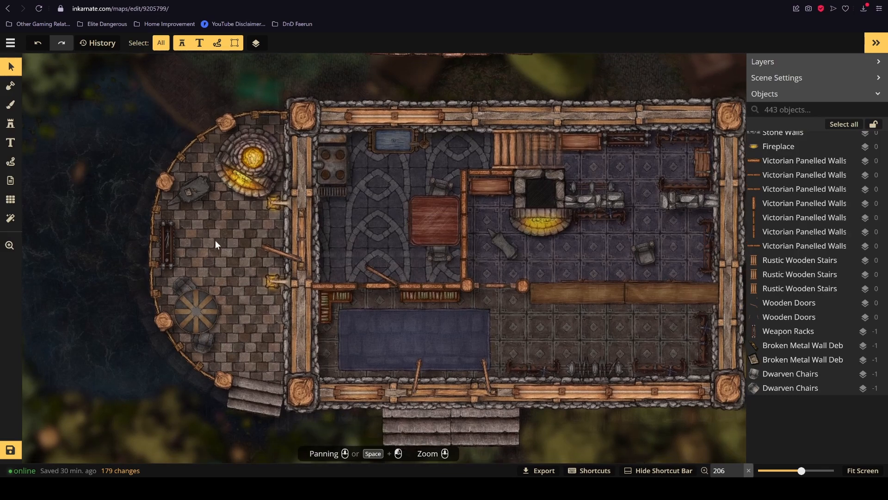
left_click(262, 287)
scroll(274, 334, "up", 4)
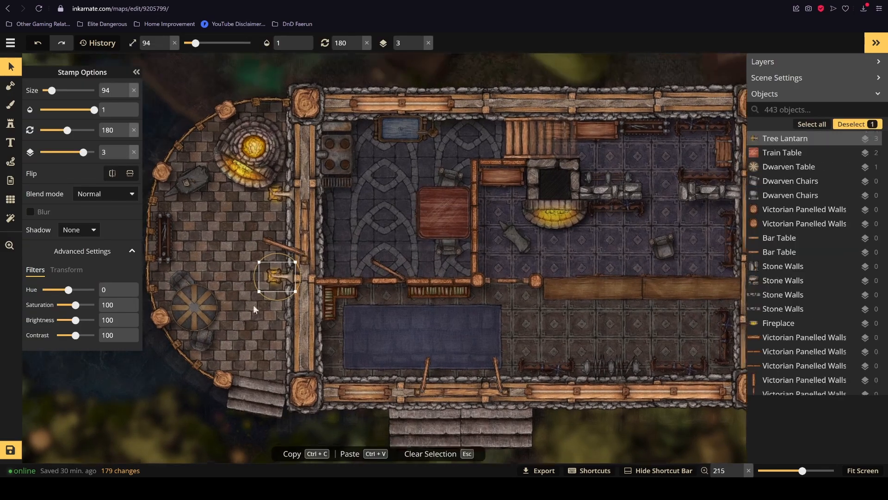
scroll(259, 343, "down", 1)
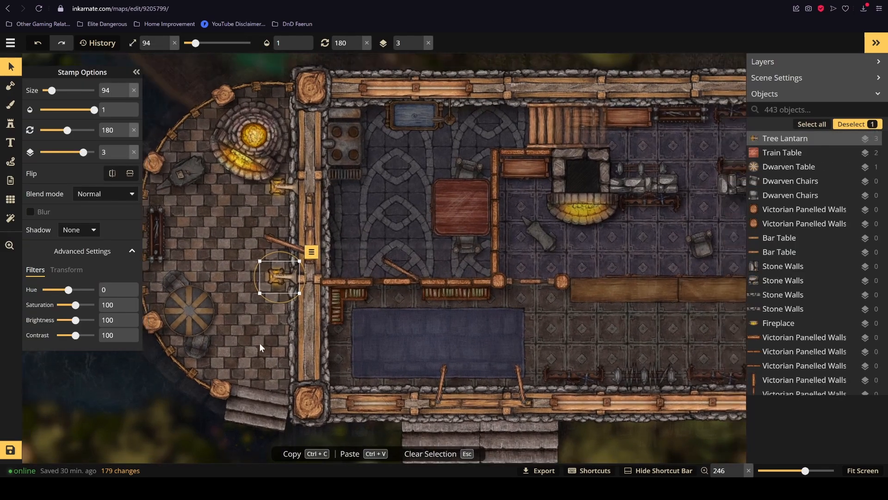
left_click_drag(259, 342, 243, 311)
left_click_drag(259, 281, 301, 273)
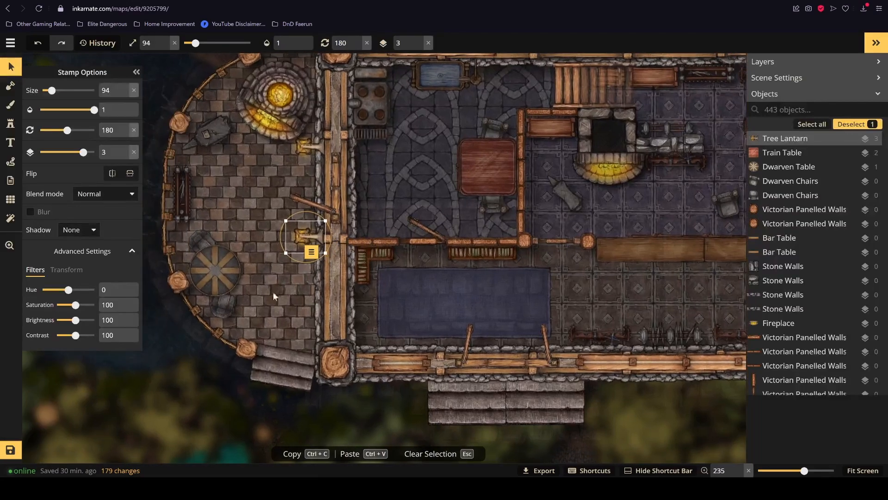
left_click_drag(339, 339, 216, 248)
key("ctrl+v")
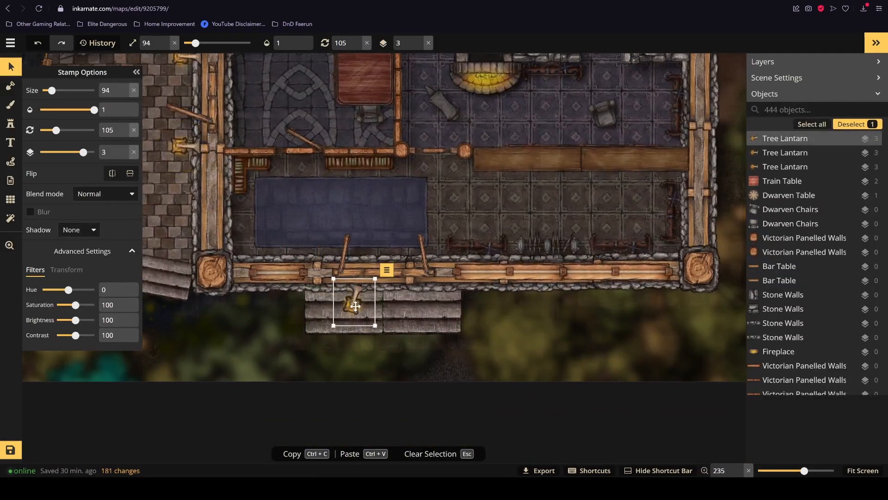
left_click_drag(357, 305, 324, 300)
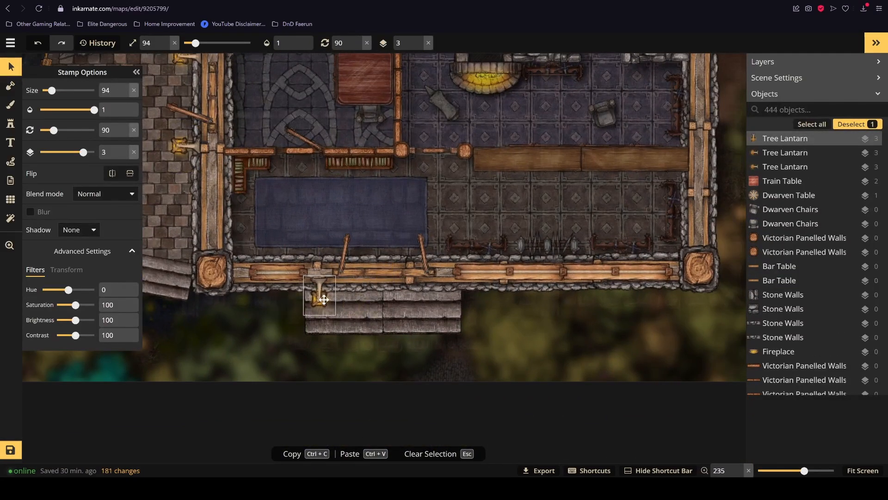
key("ctrl+v")
left_click_drag(456, 307, 444, 293)
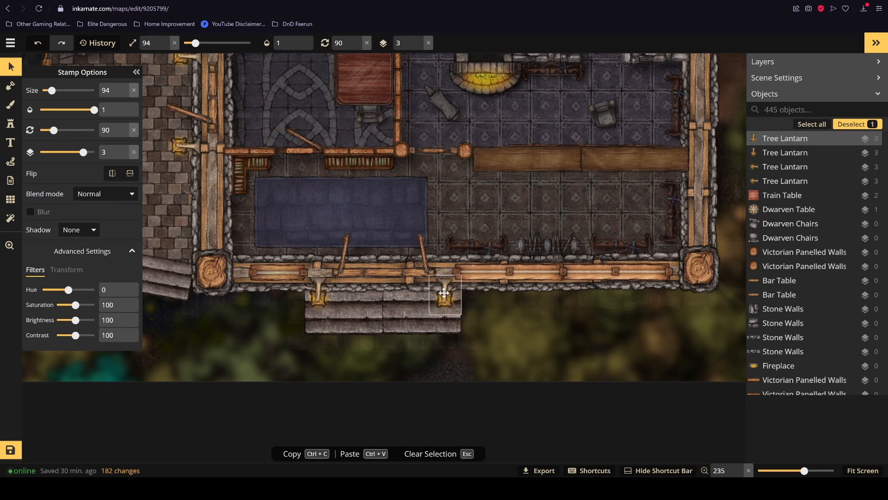
scroll(390, 357, "down", 1)
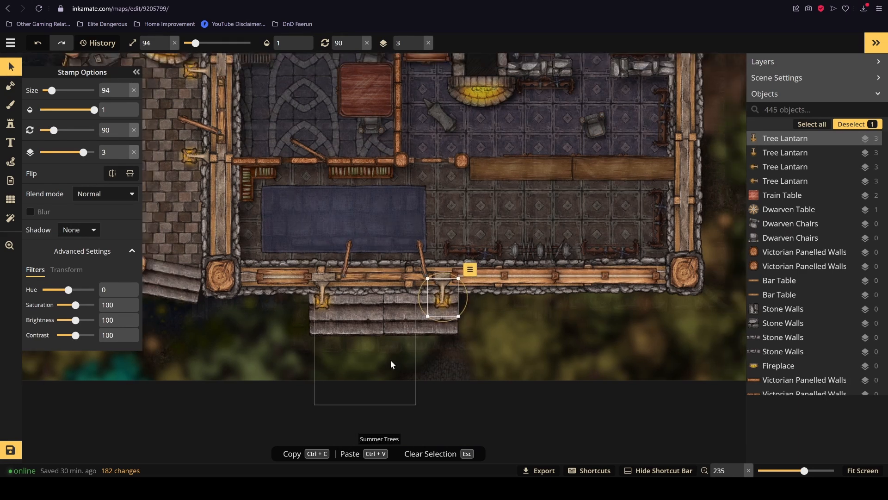
Step: Nudge the eastern section of the front stone stairs slightly west
left_click(413, 315)
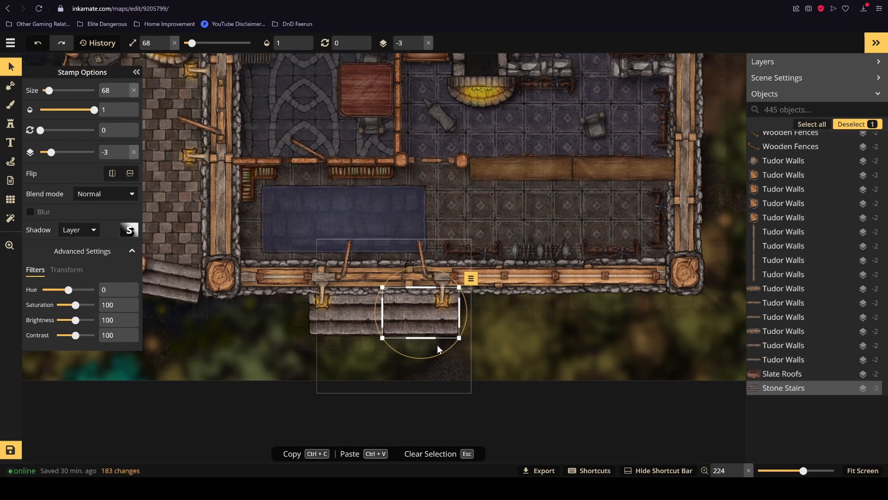
key("Left")
key("Left")
key("Left")
key("Left")
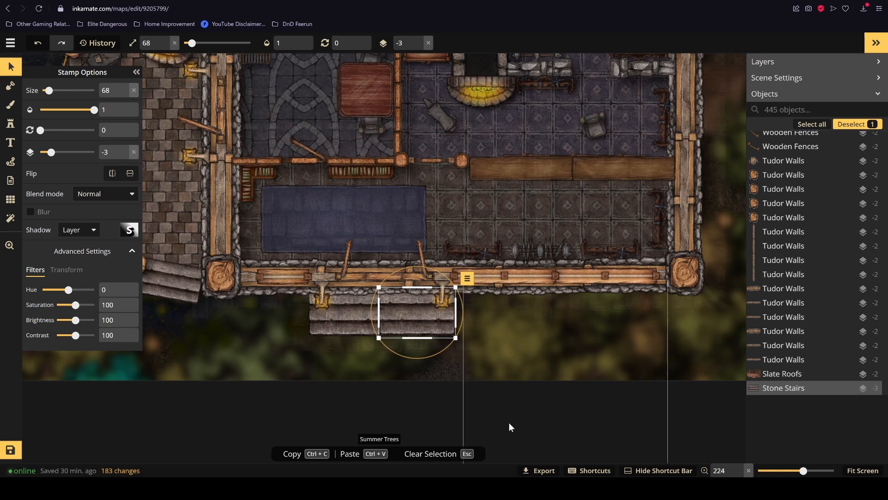
left_click(427, 420)
Step: Place two copies of the front lantern at rotation 270 on the inside of the south wall, one on each side of the door
left_click_drag(466, 410, 407, 437)
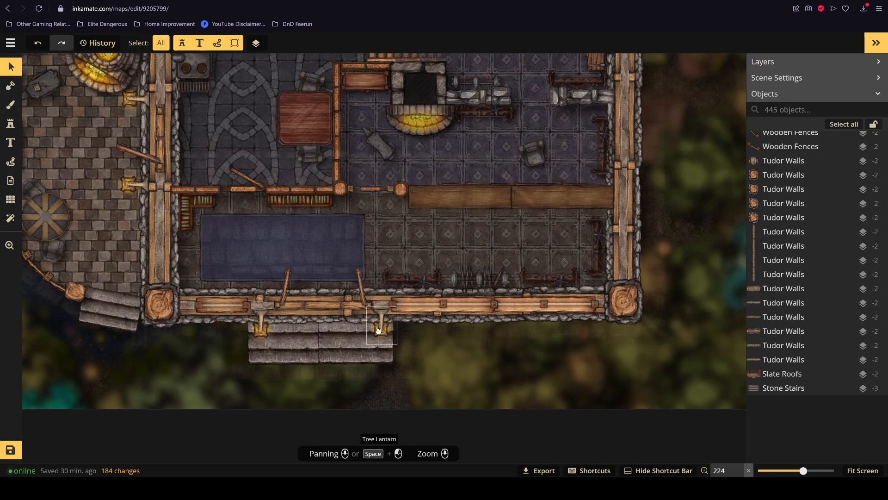
left_click_drag(396, 298, 360, 306)
left_click(348, 333)
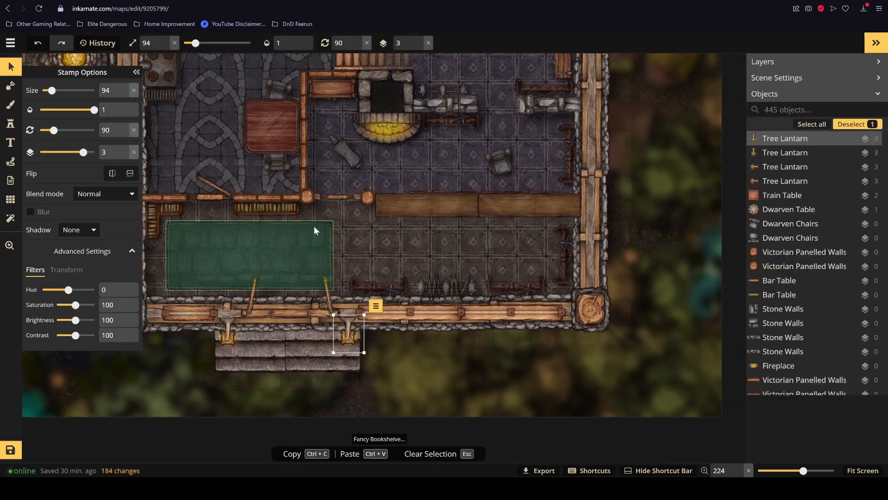
left_click_drag(367, 218, 343, 260)
key("ctrl+v")
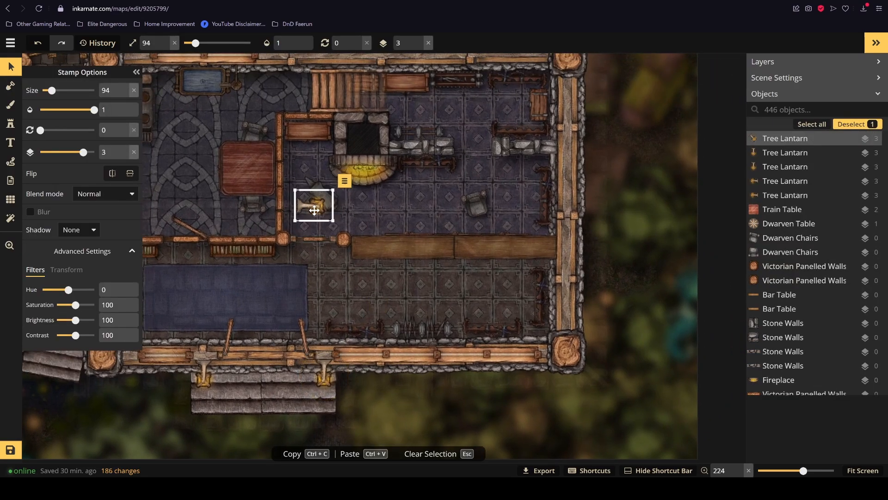
left_click_drag(314, 210, 262, 334)
scroll(256, 315, "up", 1)
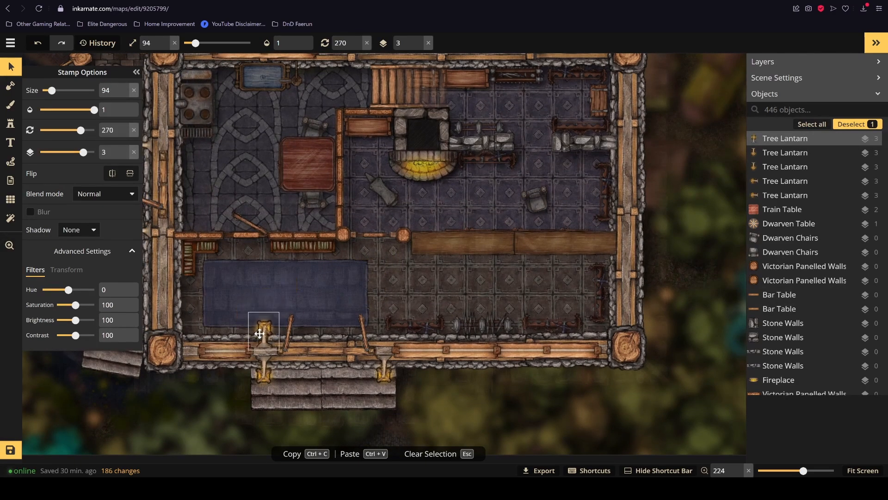
key("ctrl+c")
key("ctrl+v")
left_click_drag(361, 326, 388, 330)
Step: Fine-tune the positions of the indoor and outdoor lanterns around the front door
scroll(318, 367, "up", 1)
left_click_drag(317, 367, 318, 353)
left_click_drag(253, 350, 253, 358)
left_click_drag(394, 350, 395, 358)
left_click_drag(264, 310, 265, 305)
scroll(285, 259, "down", 1)
Step: Place a size 94 lantern at rotation 0 on the kitchen's west wall, just south of the stove
left_click(11, 123)
left_click_drag(389, 267, 312, 318)
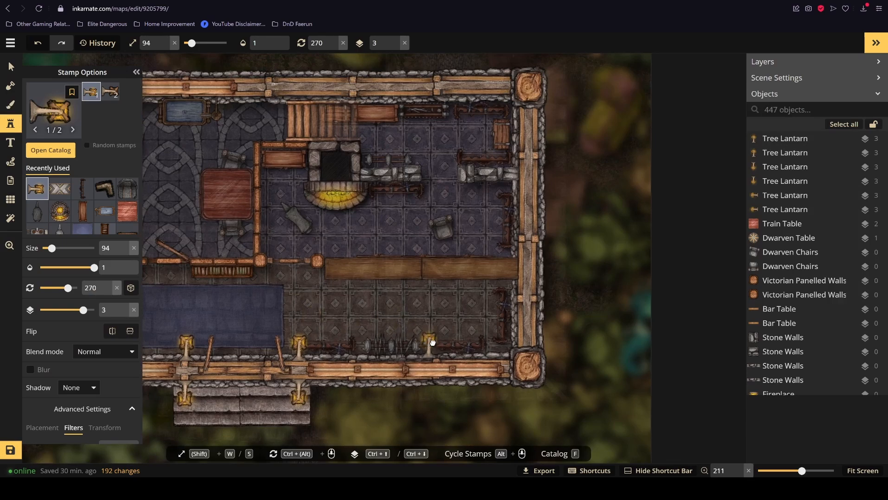
scroll(481, 338, "up", 3)
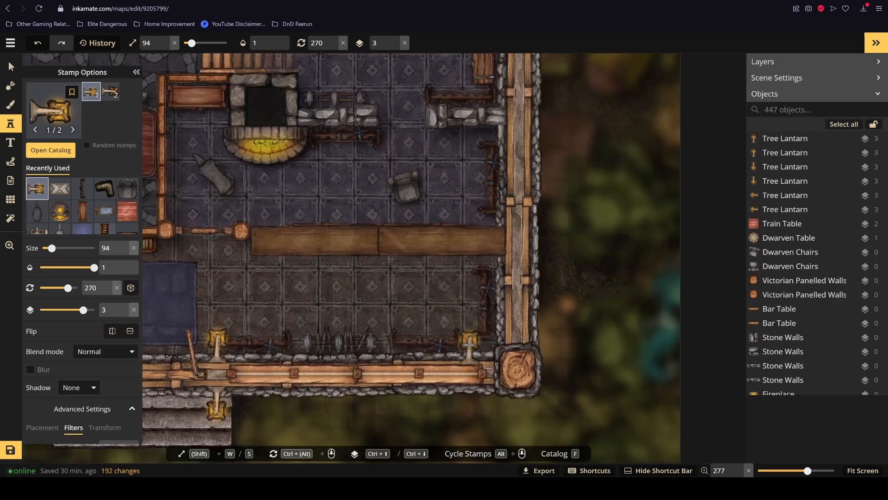
scroll(435, 350, "up", 2)
scroll(434, 350, "down", 1)
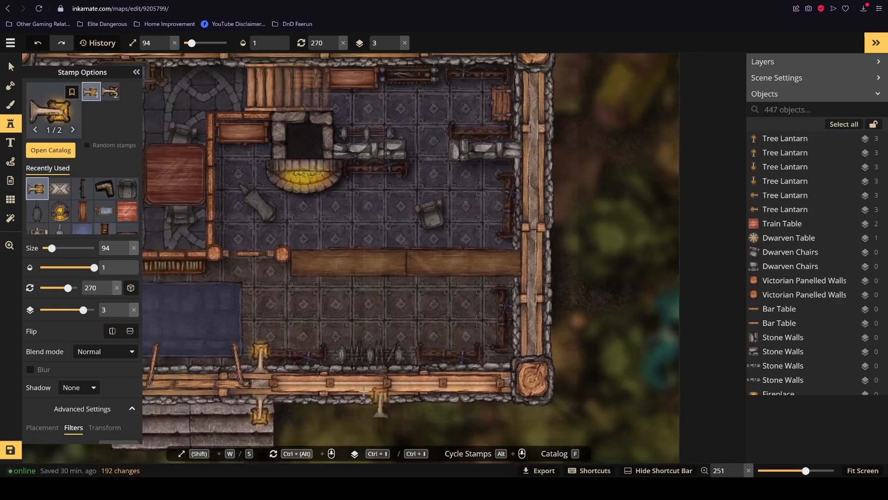
left_click_drag(363, 327, 502, 401)
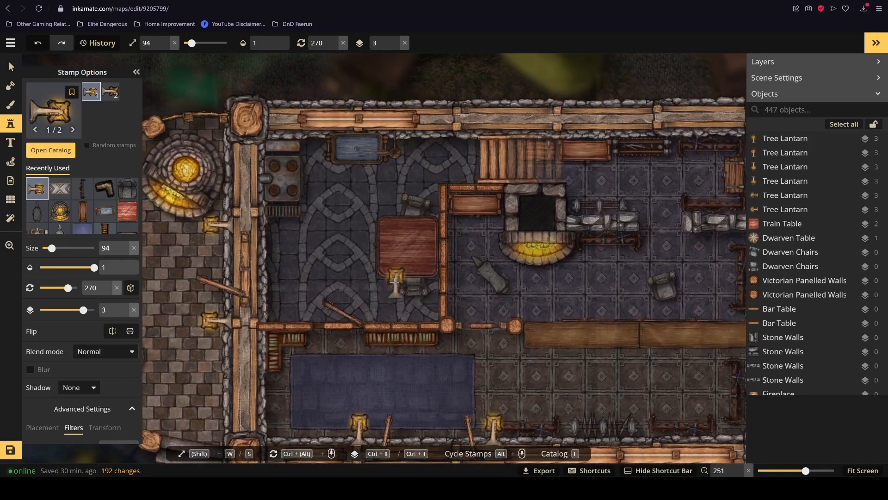
left_click_drag(434, 271, 419, 255)
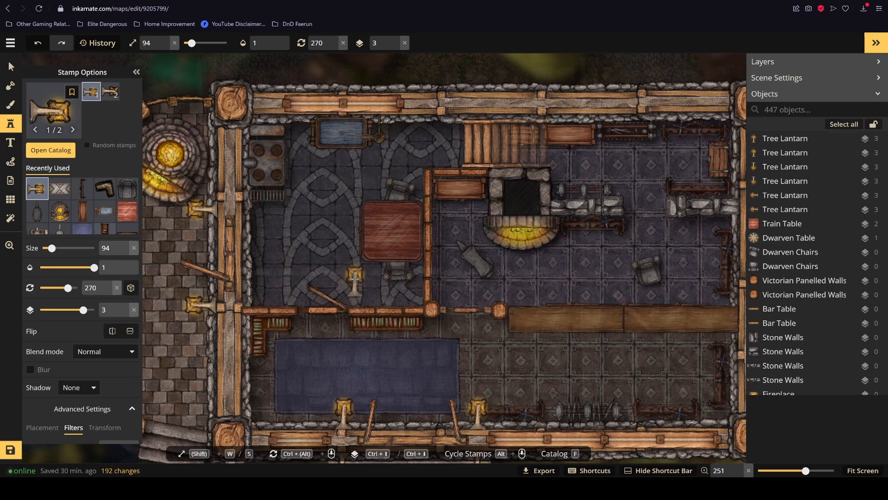
left_click_drag(355, 279, 343, 277)
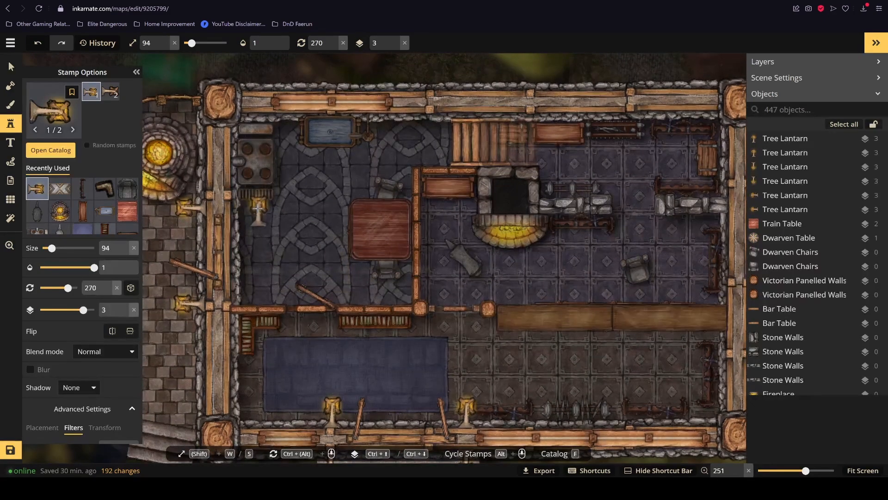
left_click_drag(372, 236, 304, 237)
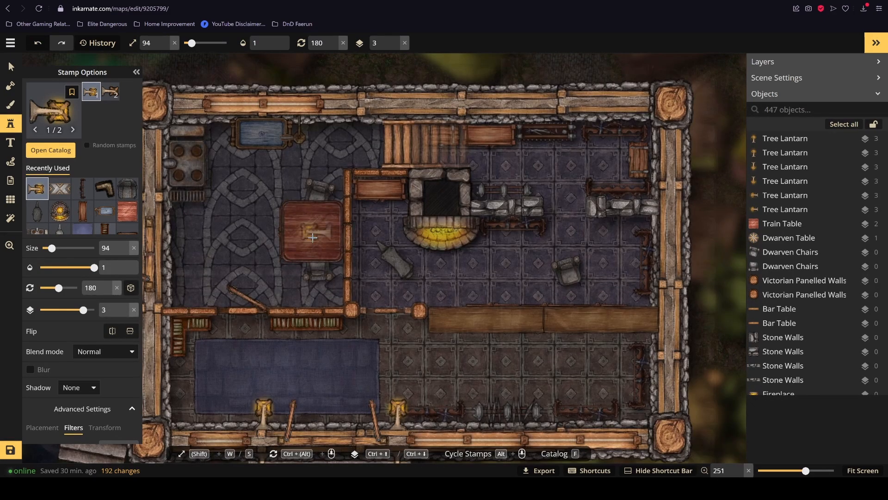
left_click_drag(316, 245, 368, 247)
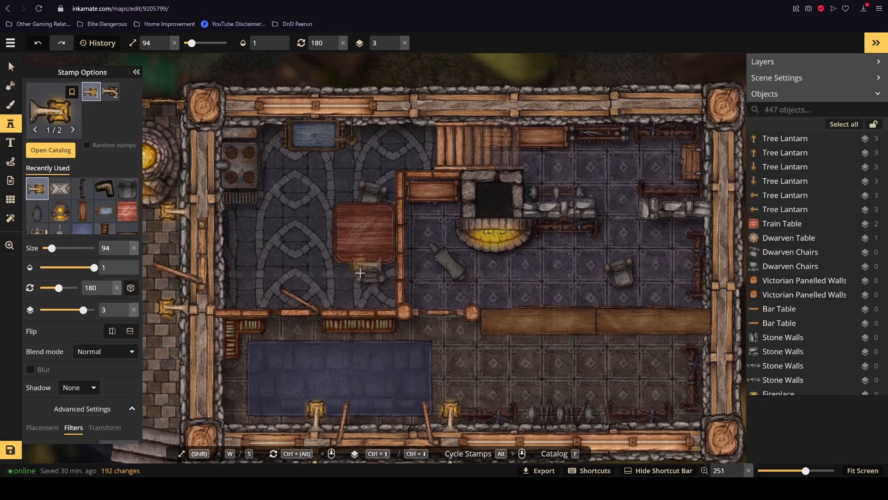
scroll(233, 209, "down", 12)
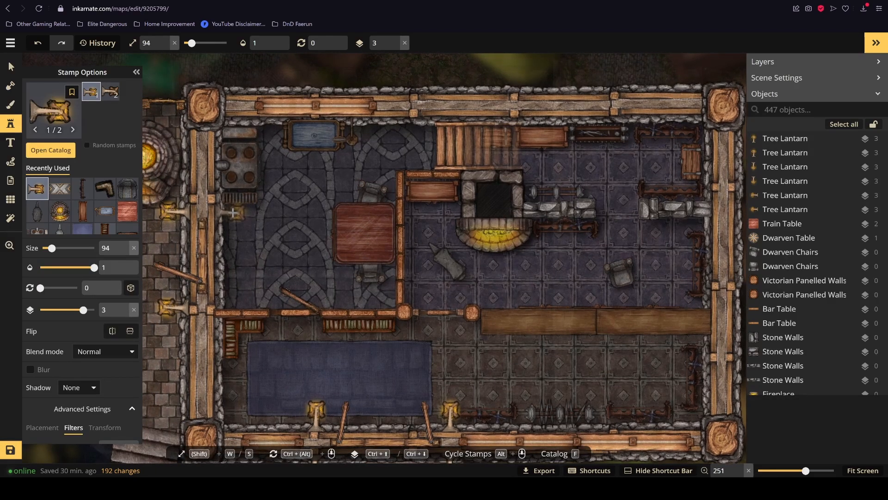
left_click(233, 213)
Step: Place a lantern at rotation 90 on the kitchen's north wall between the sink and the stairs, set against the wall
left_click_drag(325, 263, 249, 258)
left_click(318, 140)
scroll(319, 140, "up", 6)
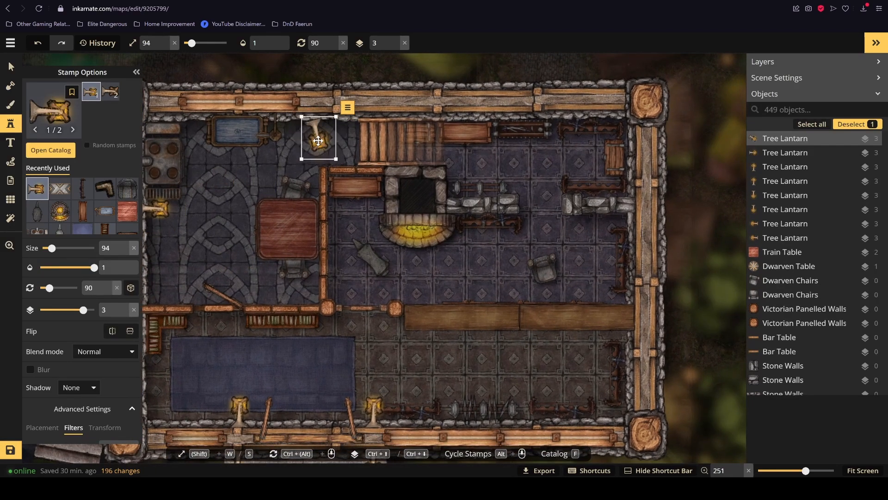
left_click_drag(319, 140, 307, 134)
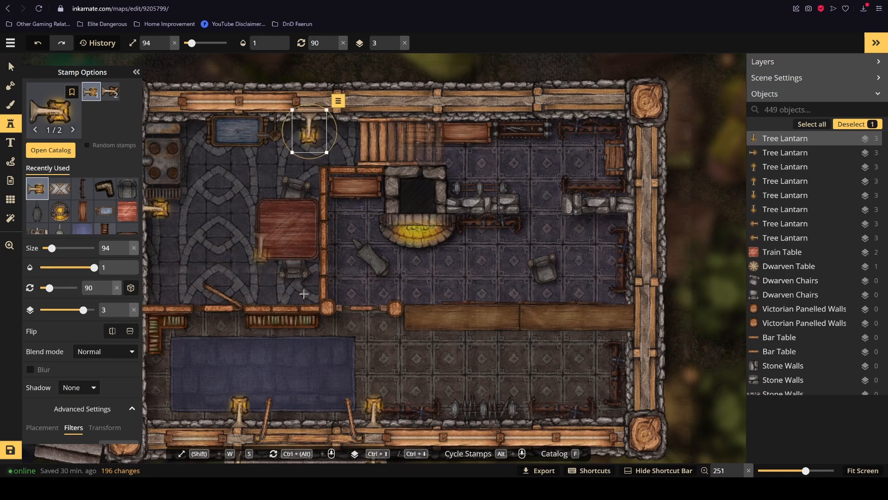
Step: Place a size 94 lantern at rotation 180 on the east wall, at the end of the bar counter
left_click_drag(314, 300, 364, 316)
left_click_drag(441, 354, 318, 300)
left_click_drag(446, 352, 420, 340)
left_click(441, 326)
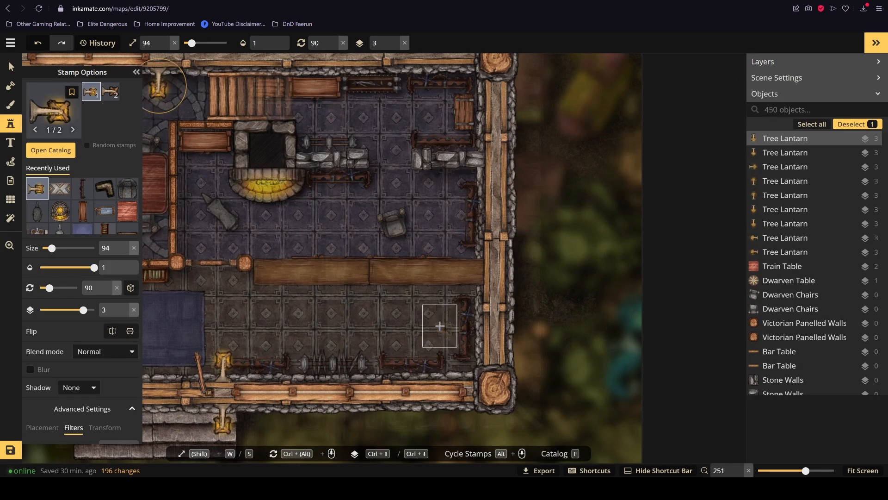
scroll(439, 330, "down", 5)
scroll(439, 331, "up", 6)
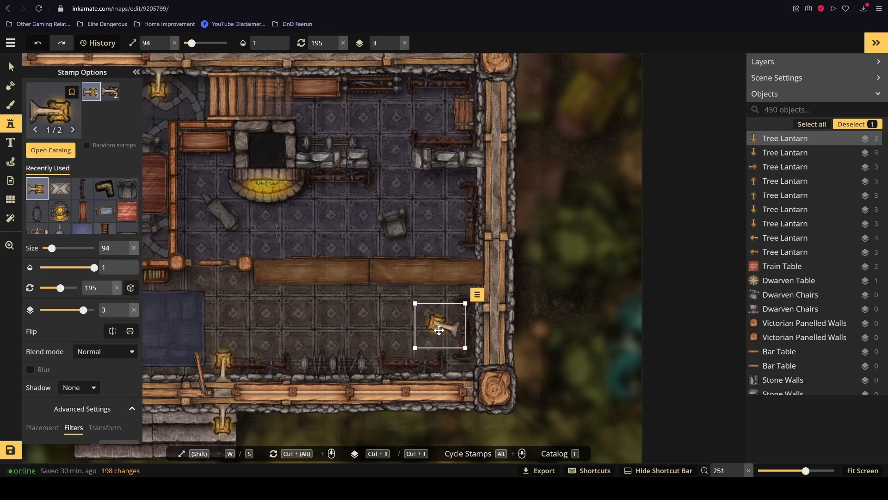
scroll(441, 328, "up", 1)
left_click_drag(440, 327, 466, 272)
left_click_drag(413, 259, 439, 302)
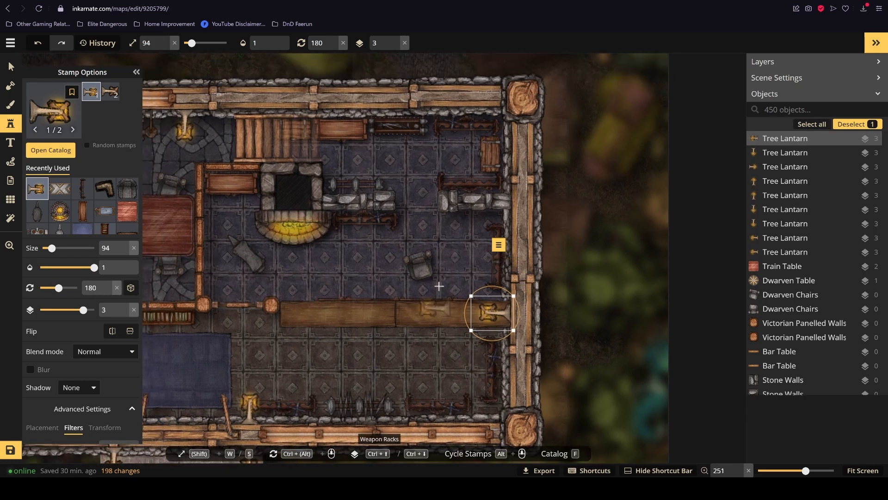
Step: Place a lantern at rotation 90 on the north wall of the northeast room, between the weapon racks
left_click_drag(400, 334, 362, 338)
left_click_drag(395, 233, 375, 290)
scroll(375, 273, "up", 5)
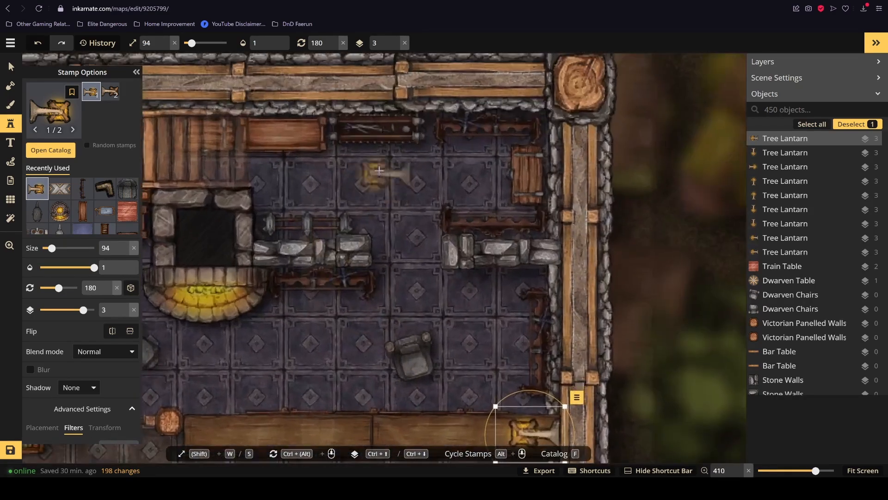
left_click(405, 177)
scroll(406, 178, "up", 6)
scroll(406, 178, "up", 1)
scroll(402, 179, "down", 1)
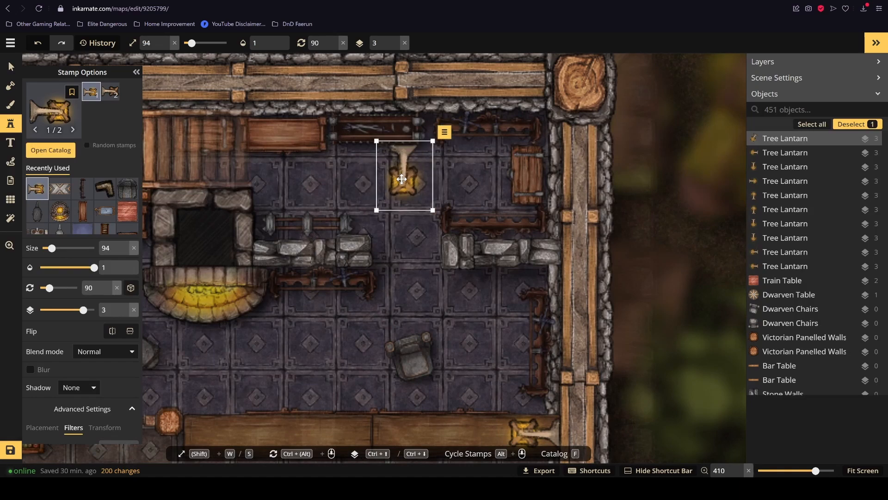
scroll(401, 179, "up", 12)
left_click_drag(403, 181, 449, 204)
scroll(444, 201, "up", 13)
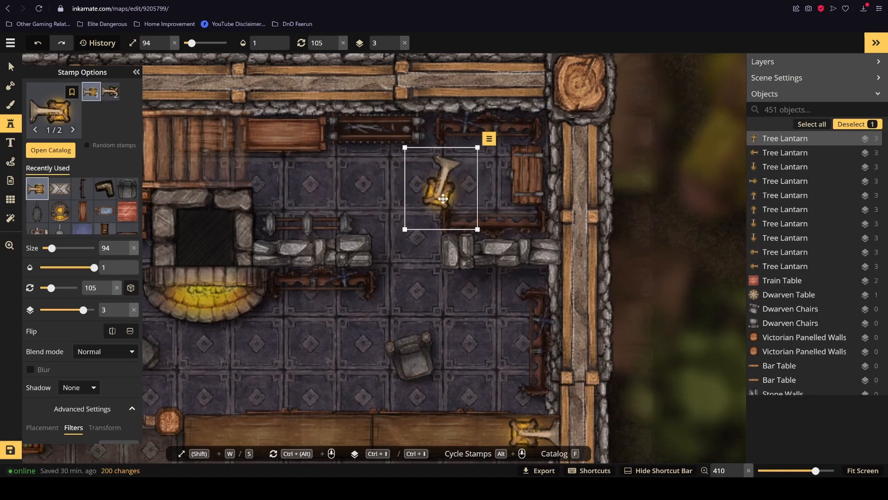
scroll(442, 199, "down", 1)
scroll(417, 217, "down", 4)
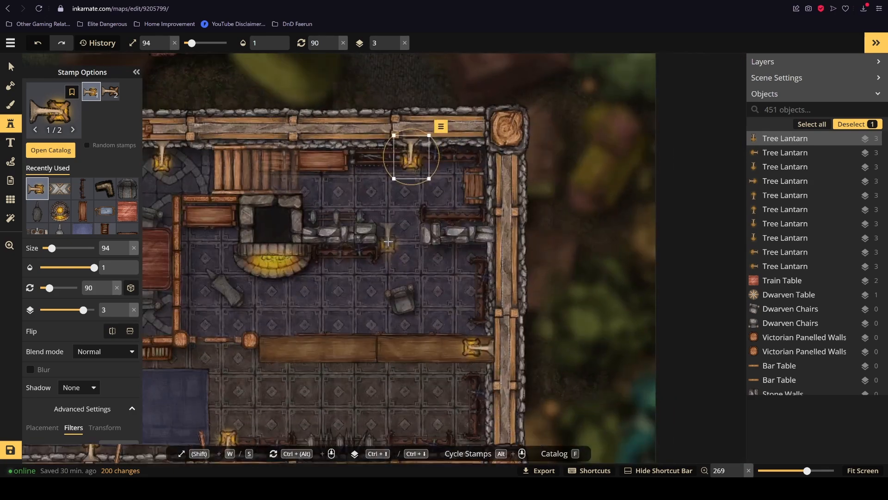
left_click_drag(391, 243, 400, 243)
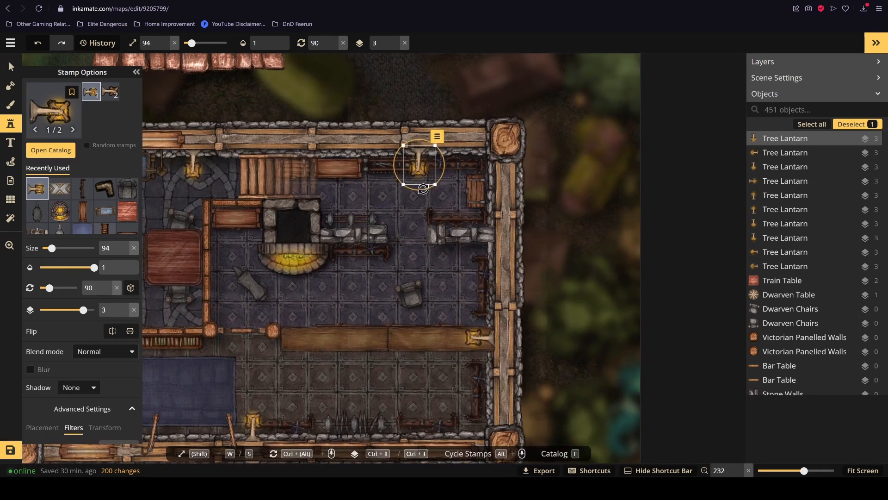
left_click_drag(372, 299, 406, 269)
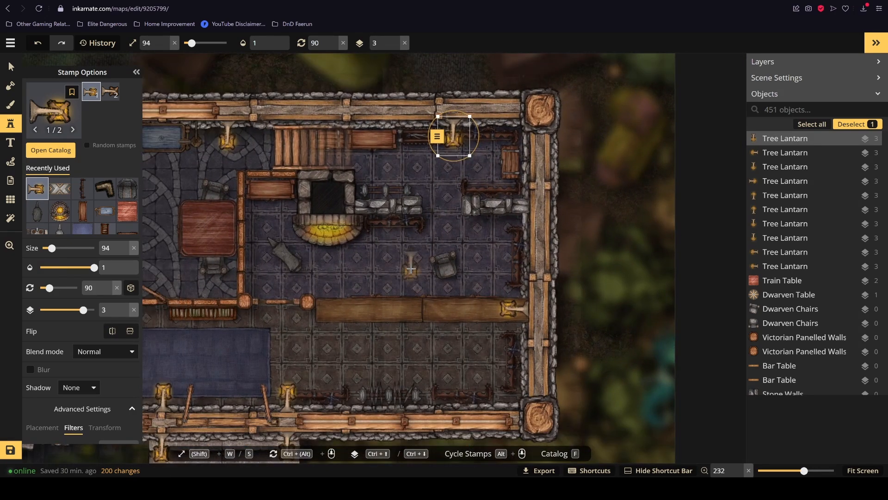
left_click(266, 283)
scroll(278, 259, "up", 6)
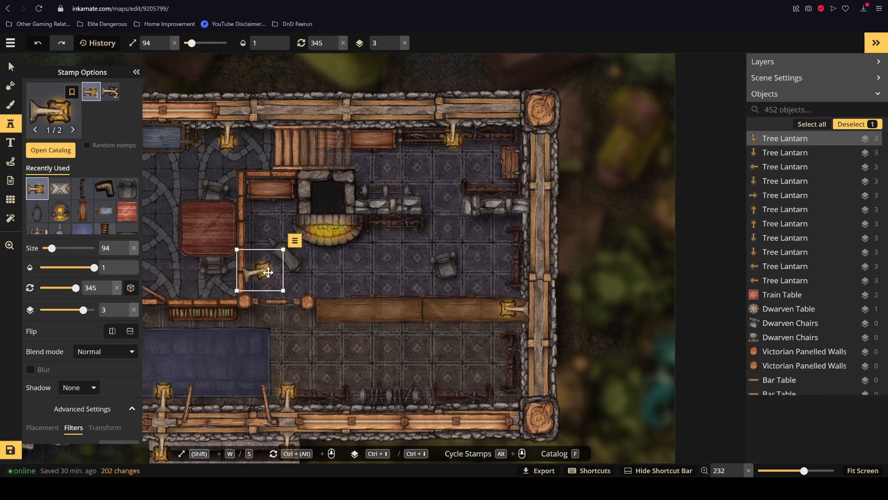
left_click_drag(279, 256, 387, 275)
key("Delete")
Step: Search the stamp catalog for lanterns and choose the square glowing lantern from the Graveyard pack
scroll(393, 323, "down", 2)
left_click_drag(391, 308, 436, 272)
scroll(436, 271, "down", 1)
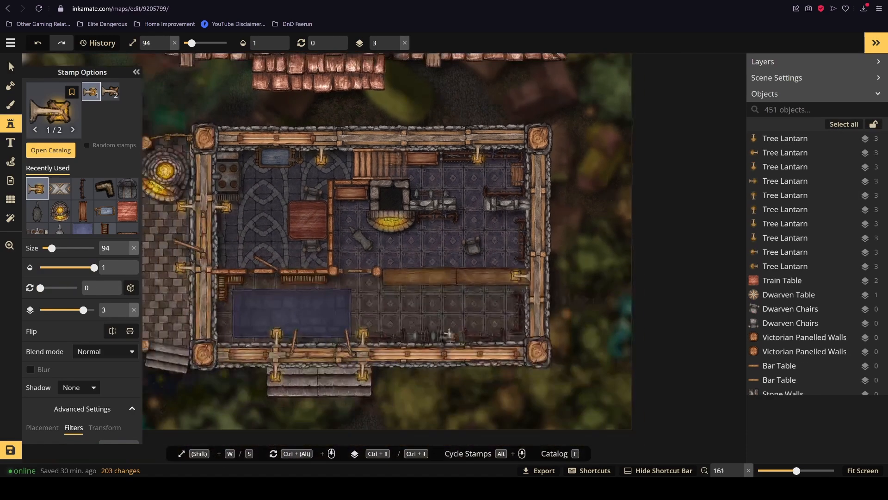
scroll(448, 333, "up", 1)
left_click_drag(334, 300, 363, 303)
scroll(420, 297, "up", 1)
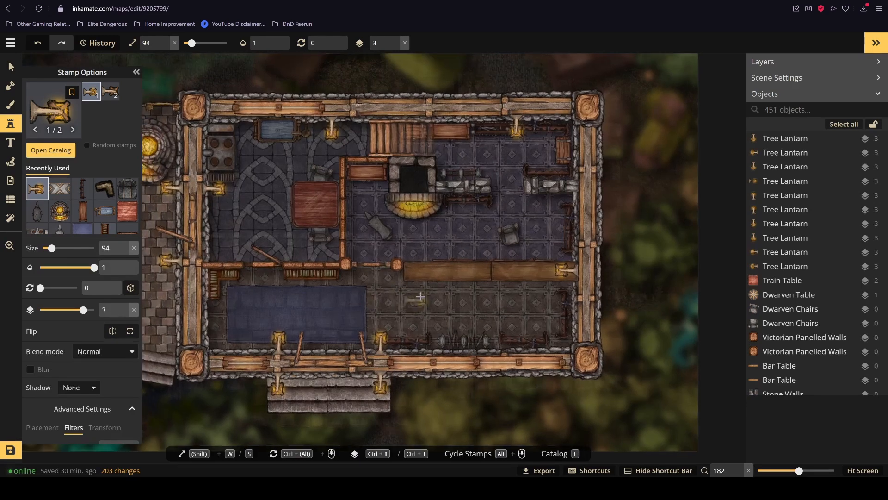
left_click(51, 150)
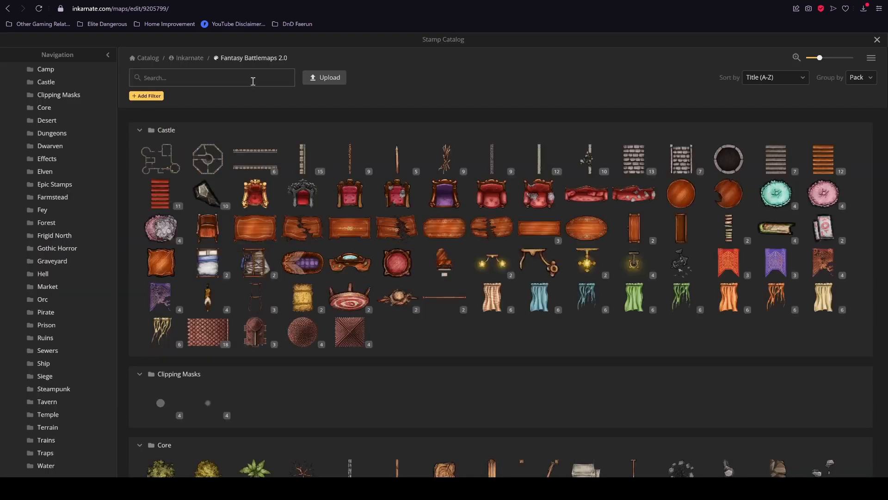
type("lanter")
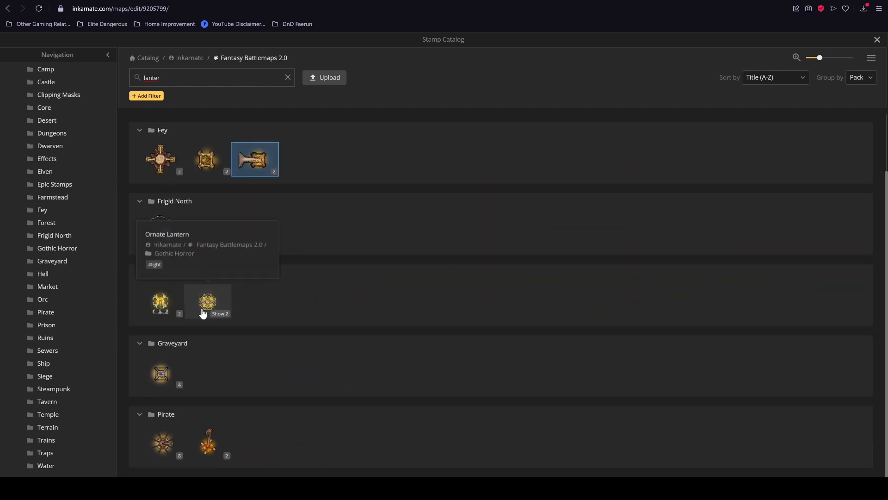
left_click(165, 366)
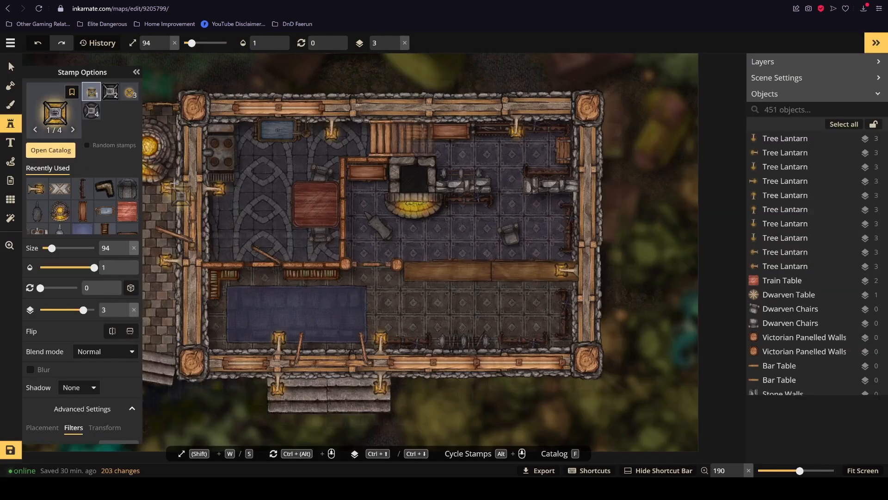
Step: Reduce the lantern stamp to size 53 and place it, turned diagonally, on the west end of the bar counter
scroll(352, 269, "up", 3)
key("s")
key("s")
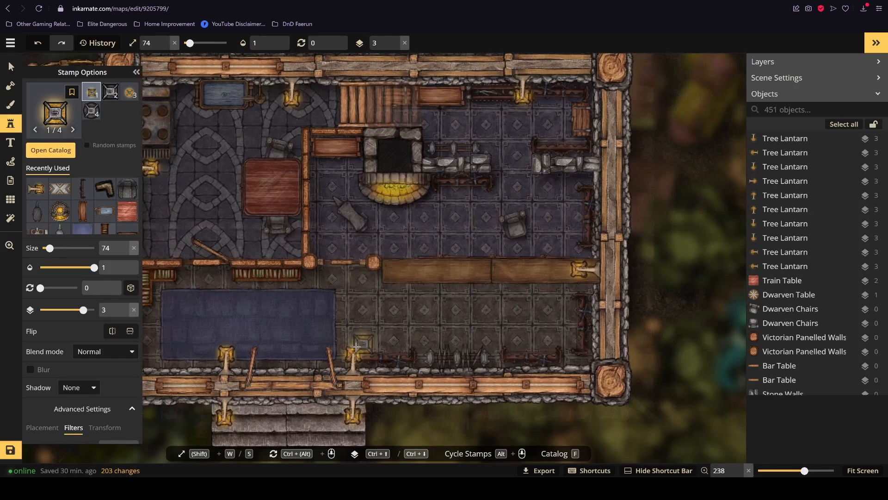
left_click_drag(551, 295, 494, 317)
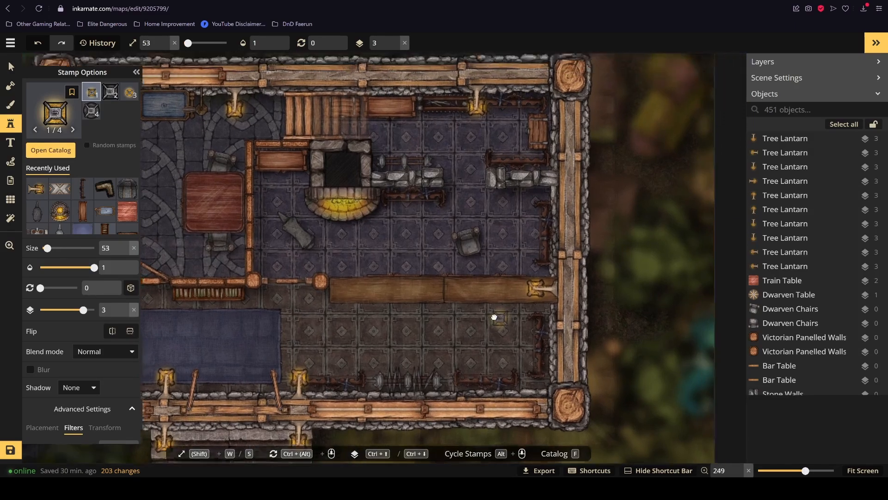
scroll(494, 317, "up", 3)
scroll(301, 288, "down", 3)
left_click(322, 281)
left_click_drag(323, 281, 572, 347)
Step: Place size 53 lanterns at rotation 15 on the west side of the kitchen table and on the terrace's round Dwarven Table
scroll(403, 248, "up", 4)
left_click(404, 250)
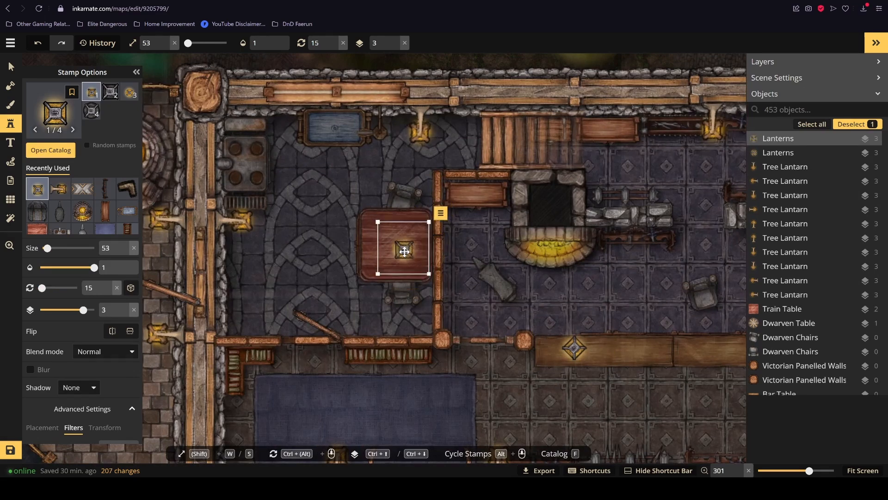
left_click_drag(405, 251, 378, 260)
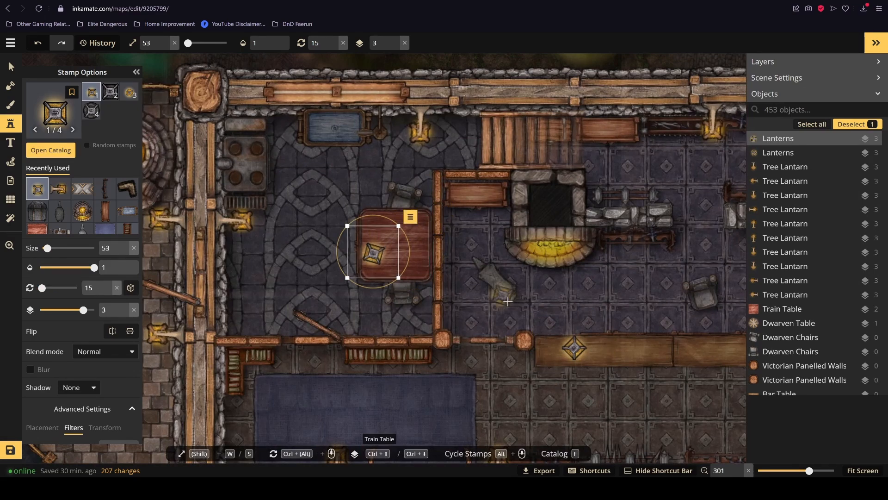
scroll(508, 302, "down", 5)
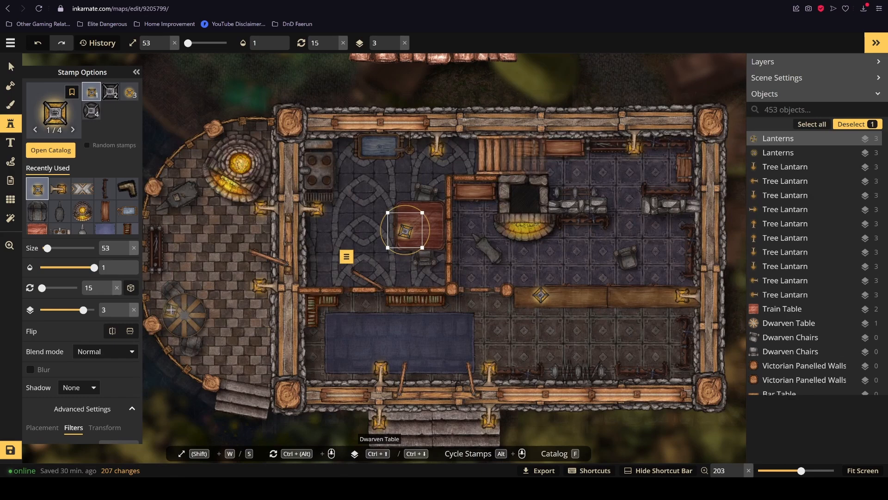
left_click(405, 230)
scroll(423, 349, "down", 2)
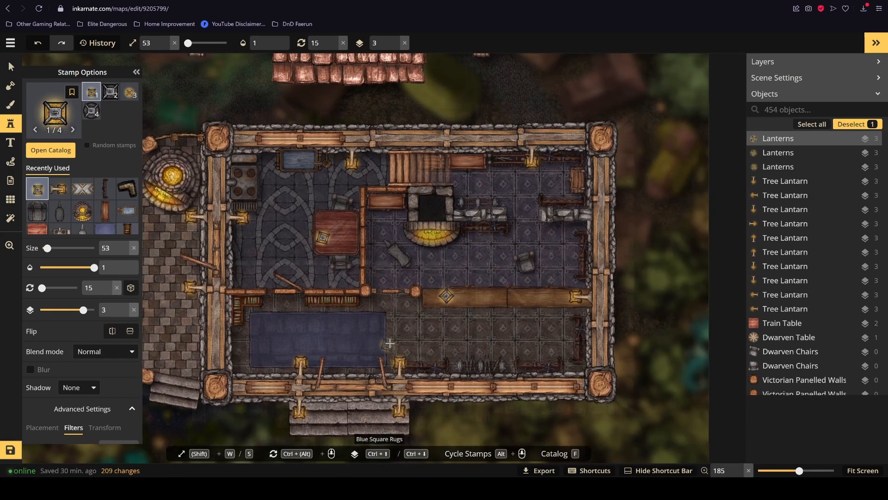
Step: Place the third lantern variant on the dresser cabinet beside the stairs, at size 47 and rotation 15
scroll(427, 337, "up", 5)
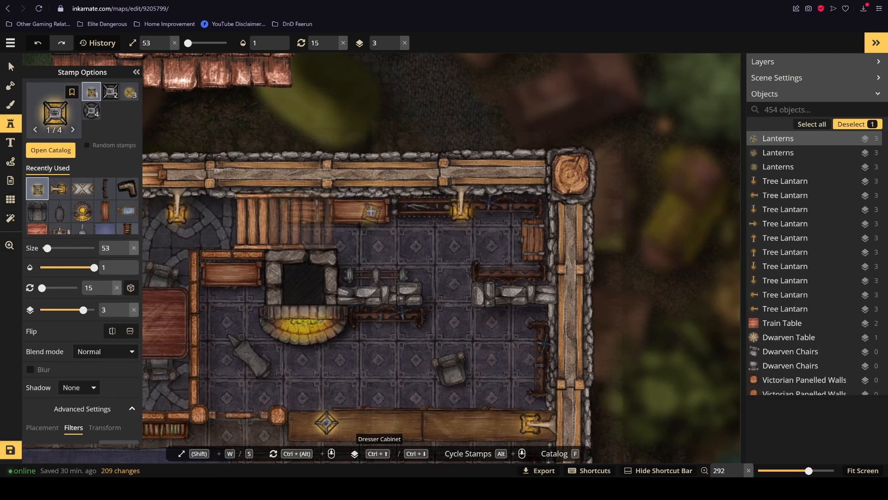
left_click(371, 211)
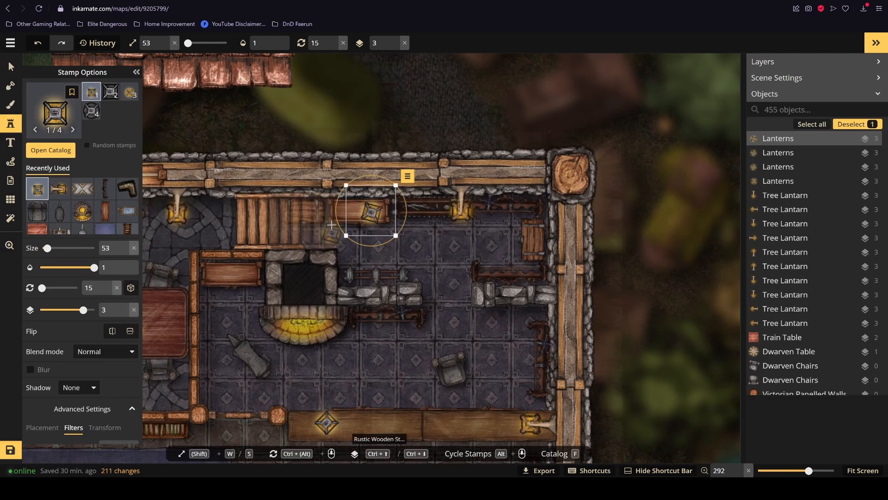
key("Delete")
left_click(129, 93)
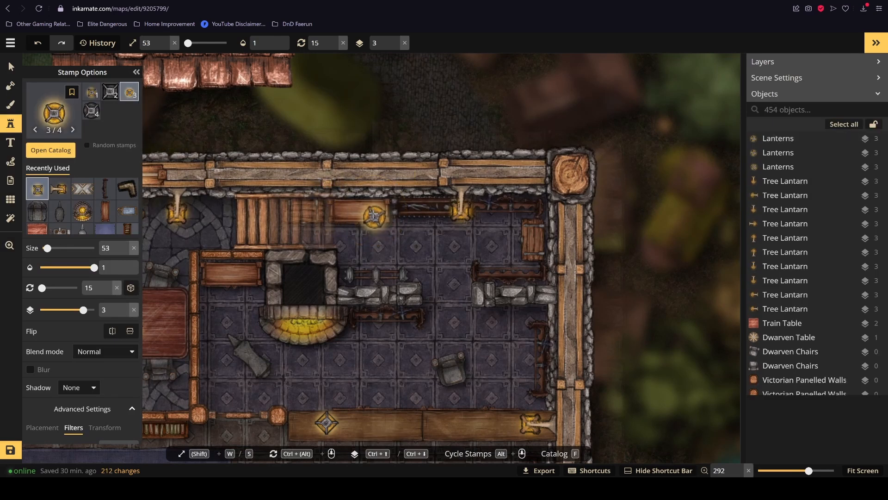
left_click(367, 212)
key("s")
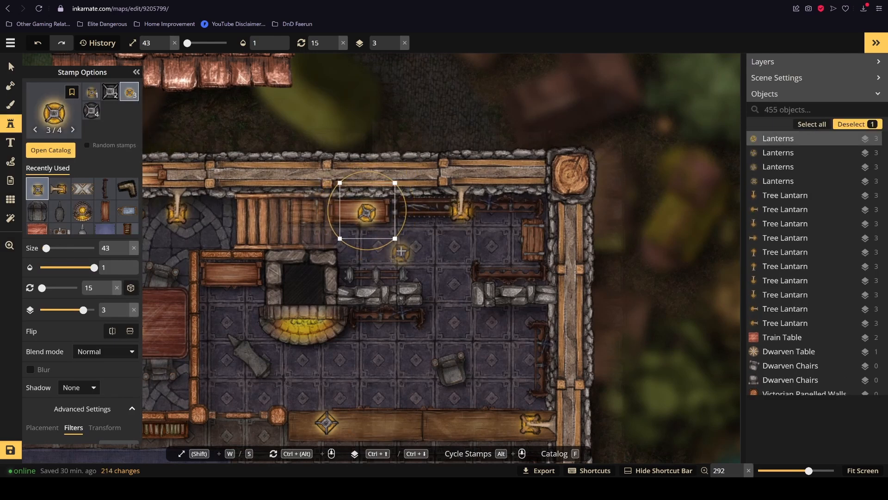
key("w")
key("w")
key("w")
key("w")
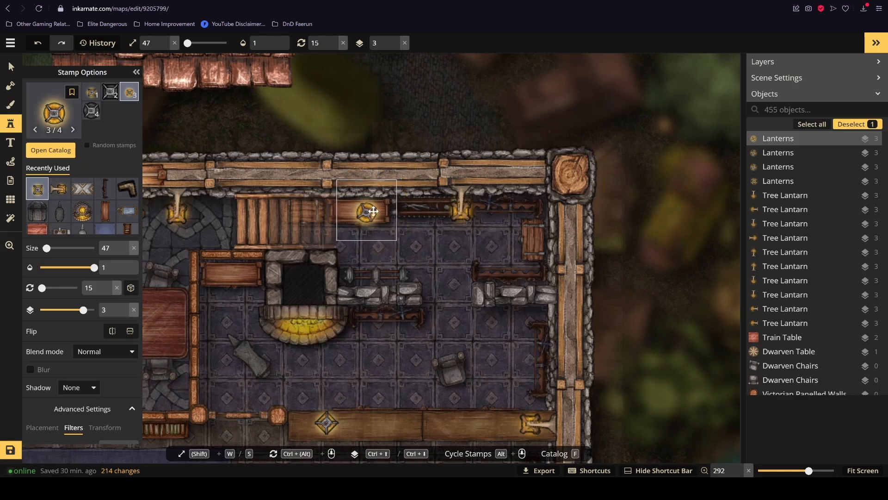
left_click(12, 68)
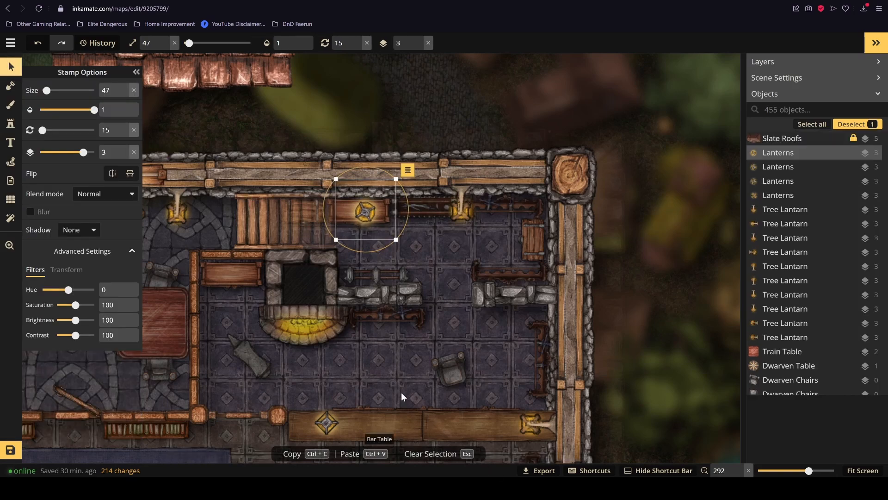
left_click(402, 377)
Step: Choose the first pale, cone-shaped Lights stamp from the Effects pack in the stamp catalog
scroll(403, 351, "down", 2)
left_click_drag(474, 385, 554, 276)
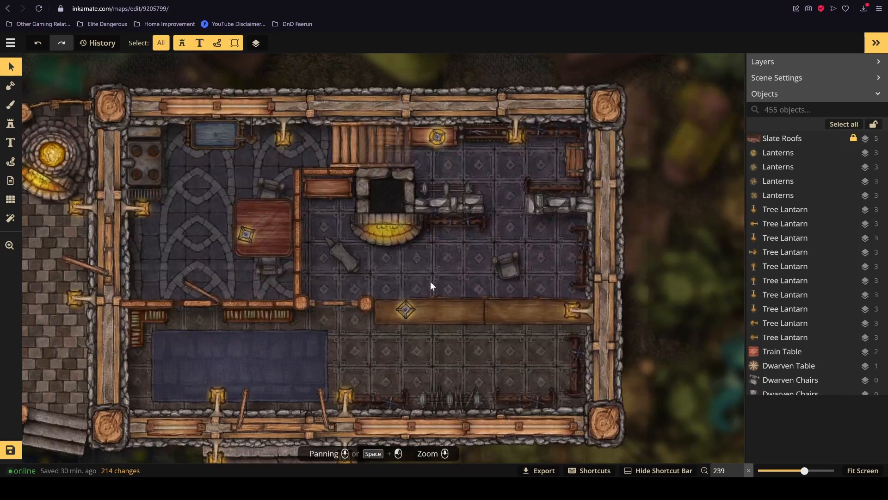
scroll(420, 258, "down", 1)
left_click(11, 109)
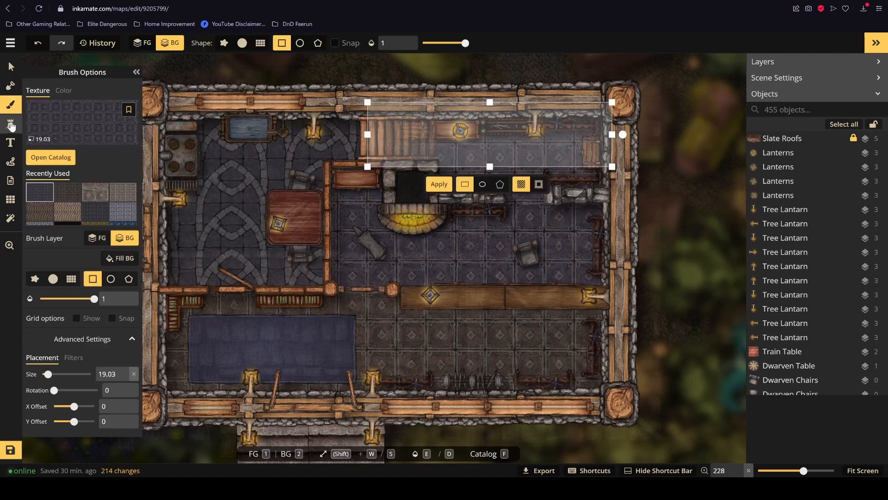
left_click(10, 123)
left_click(48, 144)
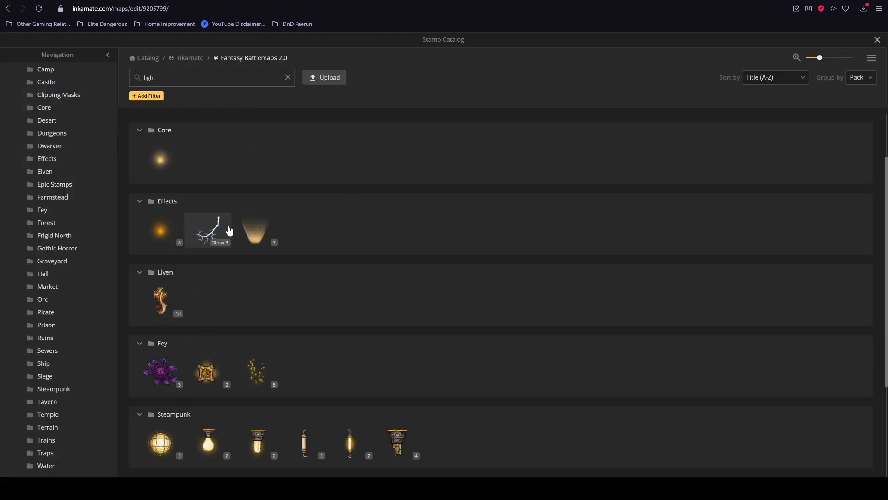
left_click(175, 242)
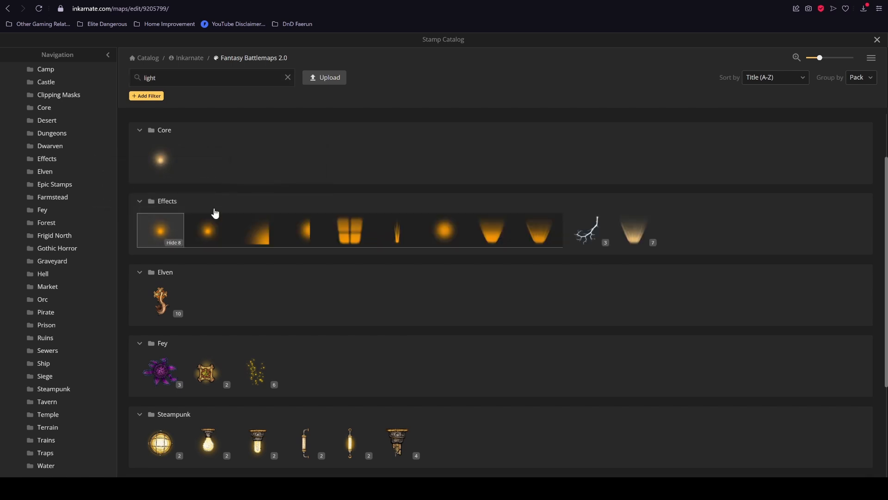
left_click(649, 243)
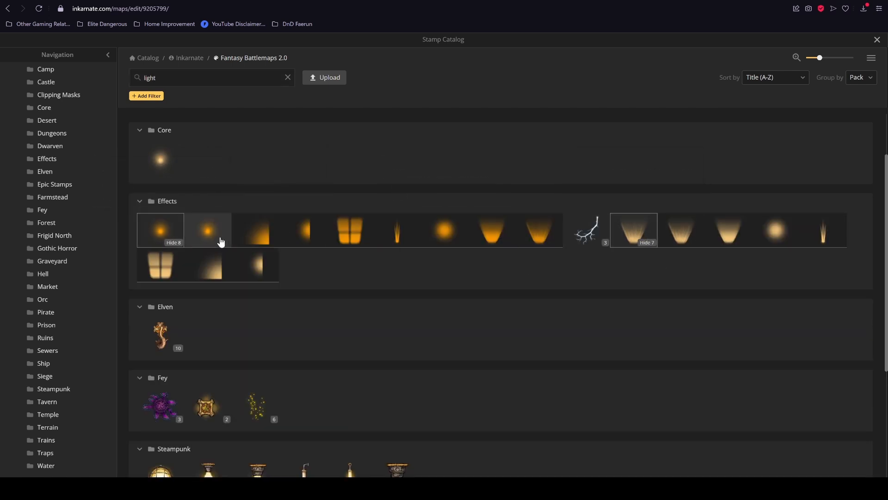
left_click(174, 242)
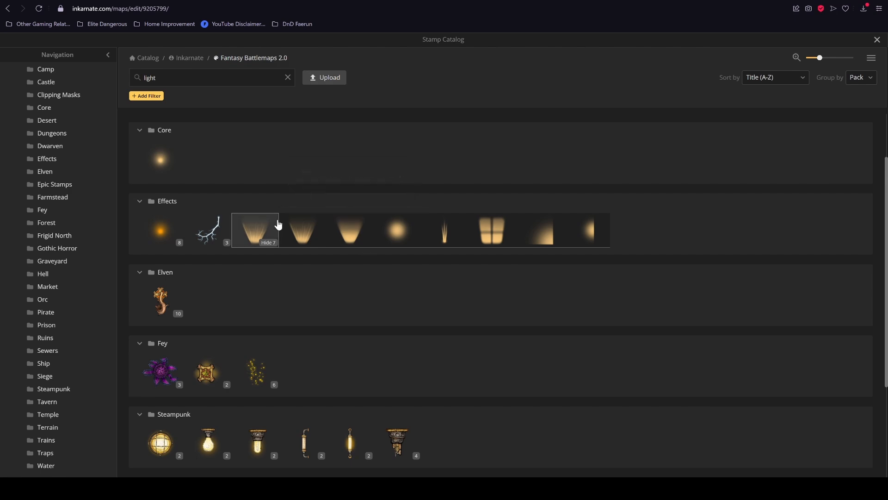
left_click(259, 233)
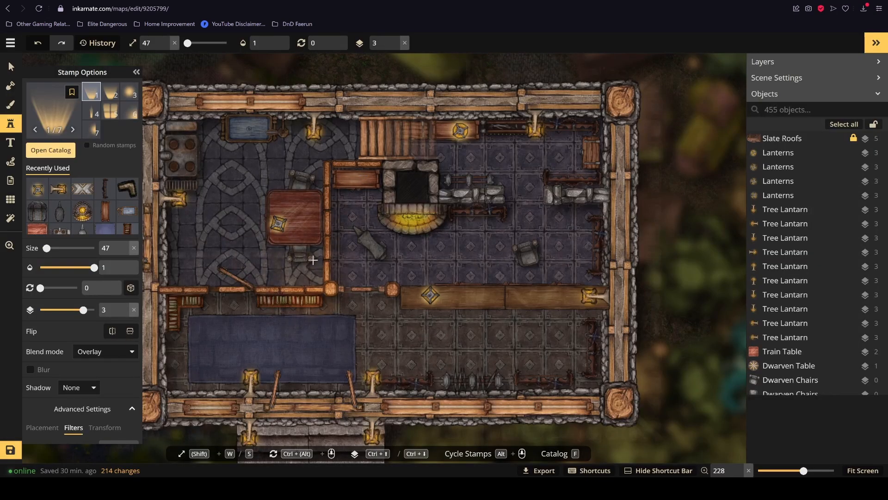
Step: Set the light stamp to rotation 180, layer 4 and size 77
scroll(372, 276, "down", 11)
scroll(402, 293, "up", 1)
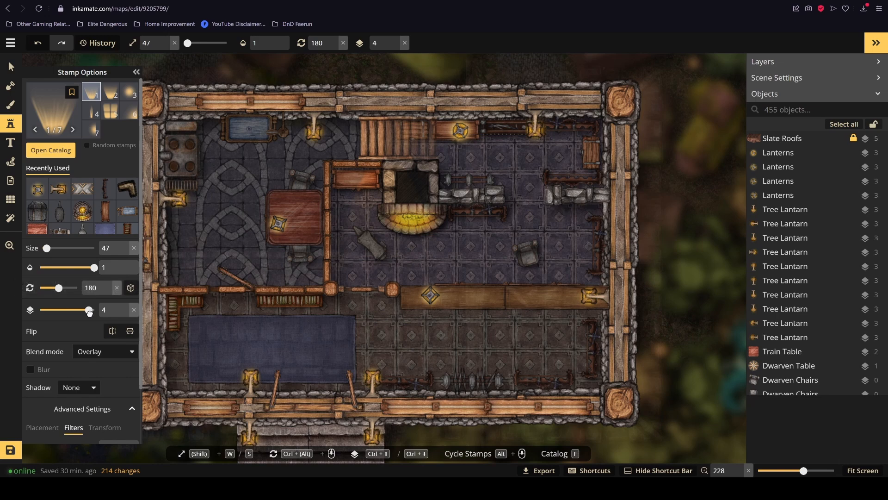
left_click_drag(92, 311, 89, 311)
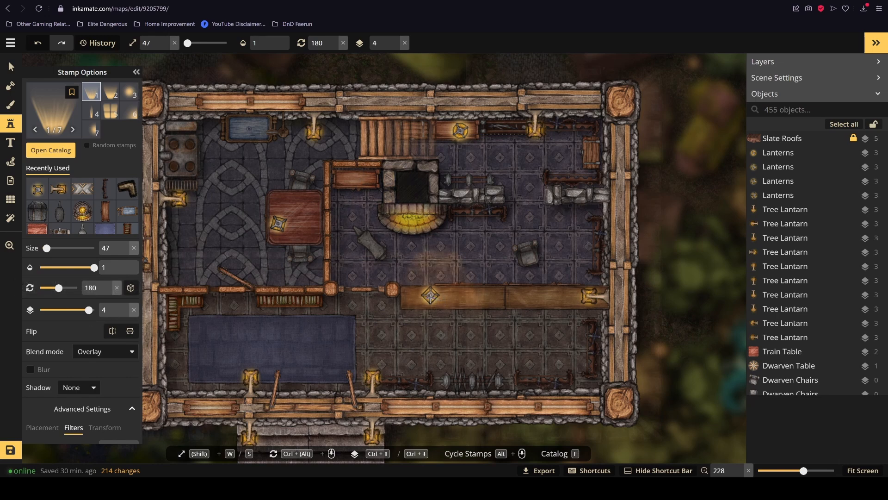
scroll(439, 297, "down", 2)
left_click_drag(430, 296, 401, 269)
scroll(378, 280, "down", 1)
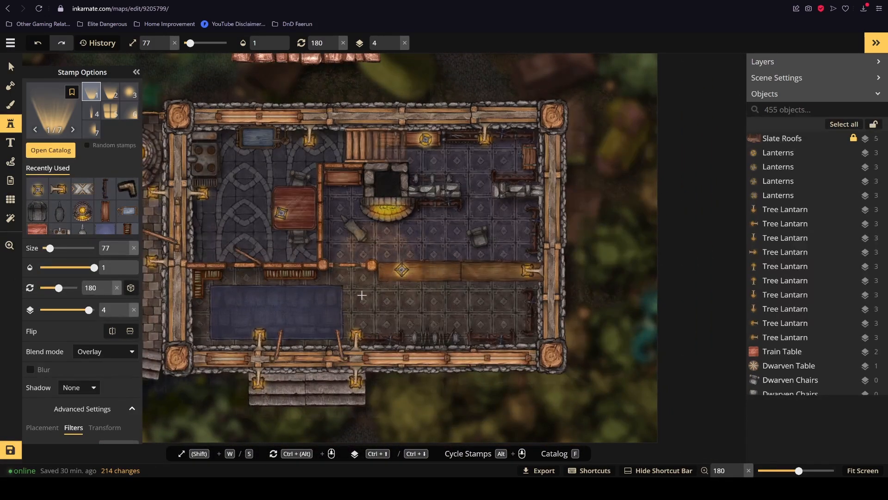
left_click(94, 310)
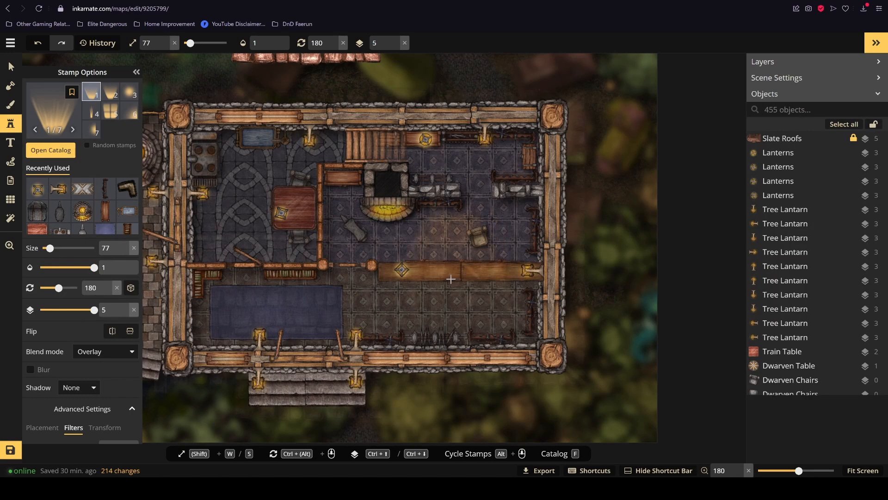
scroll(592, 305, "down", 1)
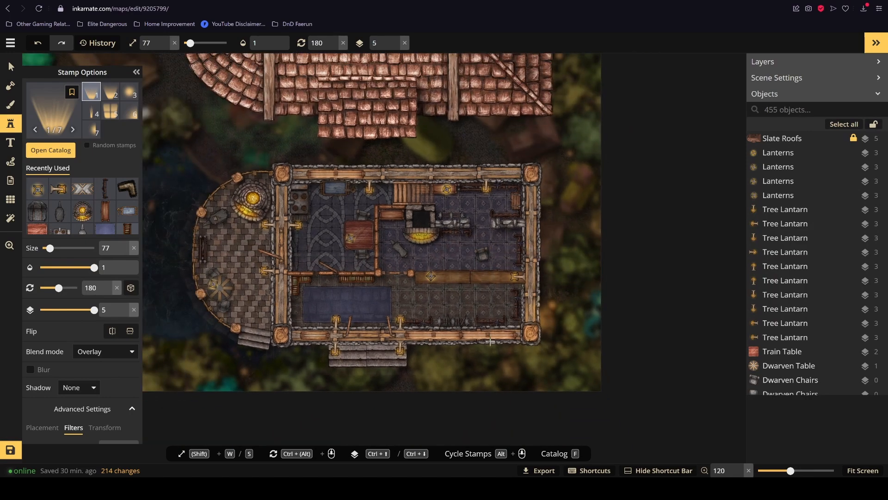
scroll(459, 282, "up", 3)
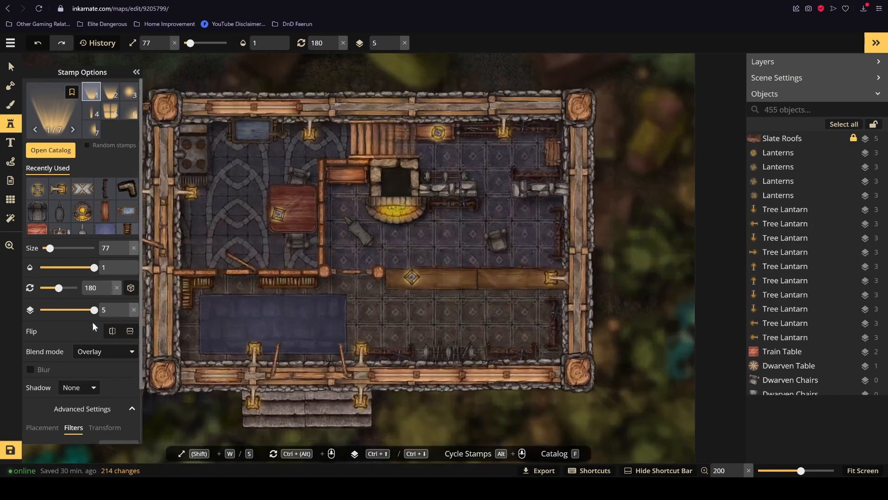
scroll(329, 343, "down", 1)
Step: Place two overlapping size 77 lights on layer 4, shining south from the fireplace over the floor toward the bar, and select the upper one
left_click_drag(359, 326, 466, 308)
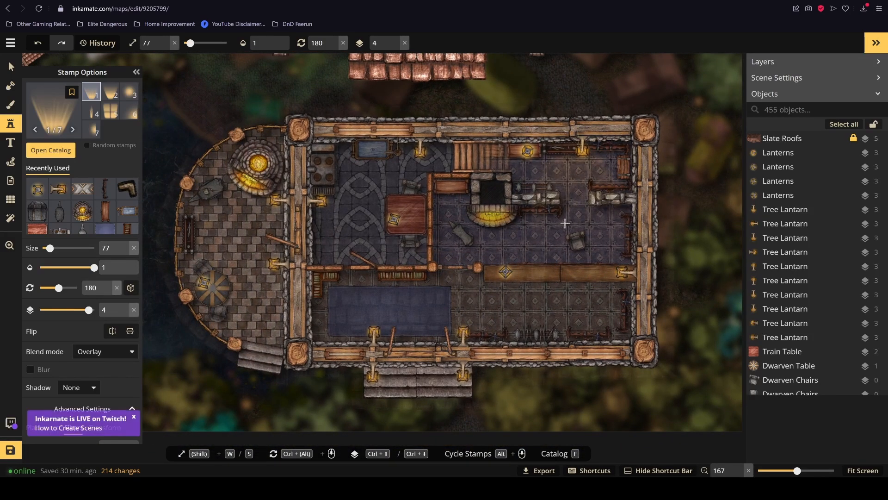
left_click_drag(335, 287, 370, 272)
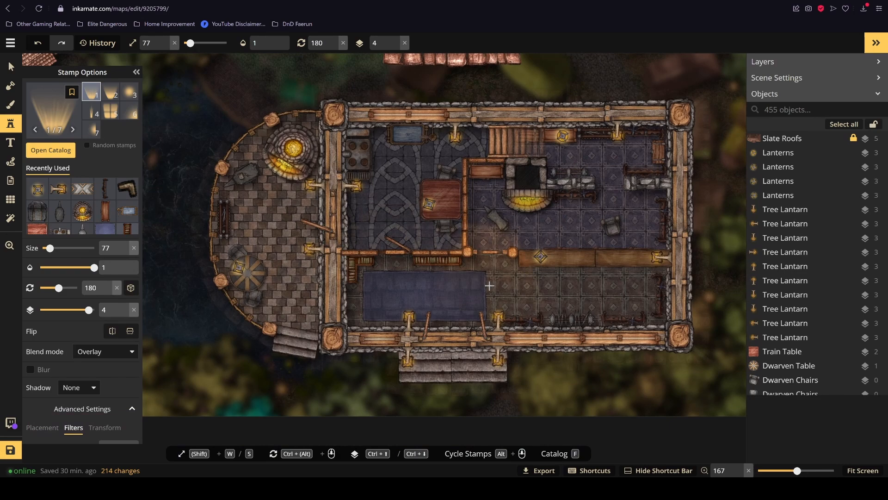
left_click_drag(489, 285, 397, 306)
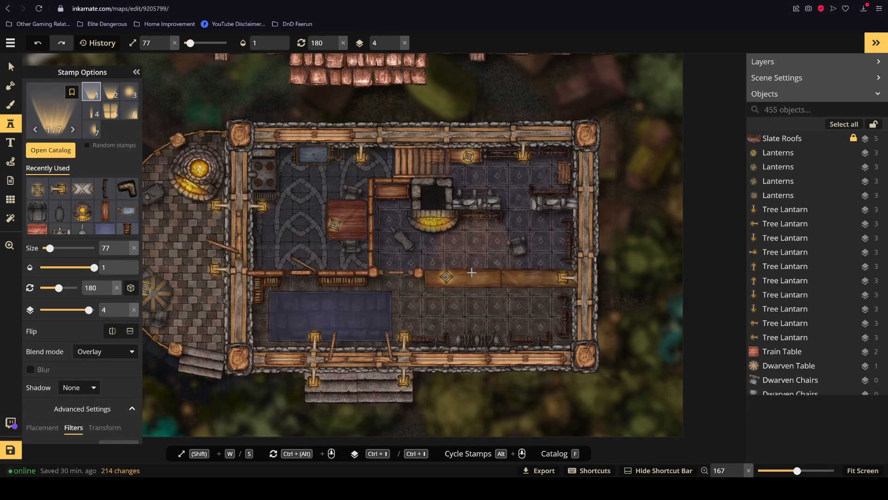
scroll(471, 273, "up", 4)
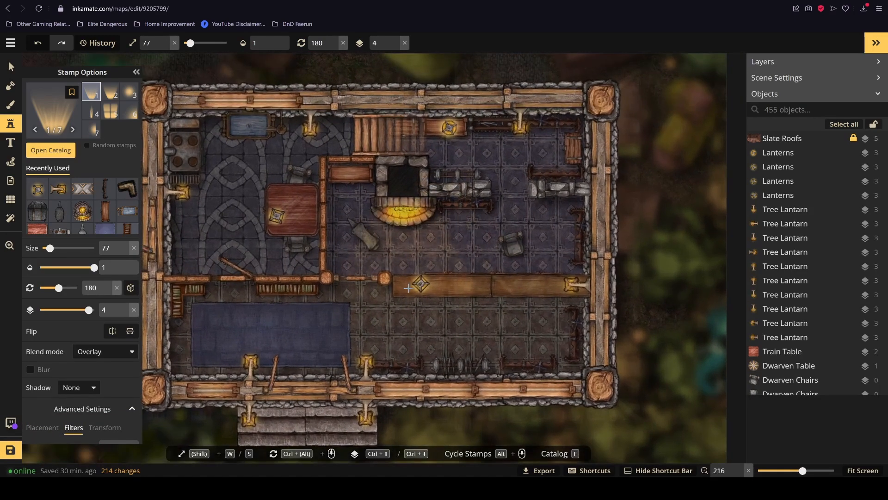
left_click(406, 288)
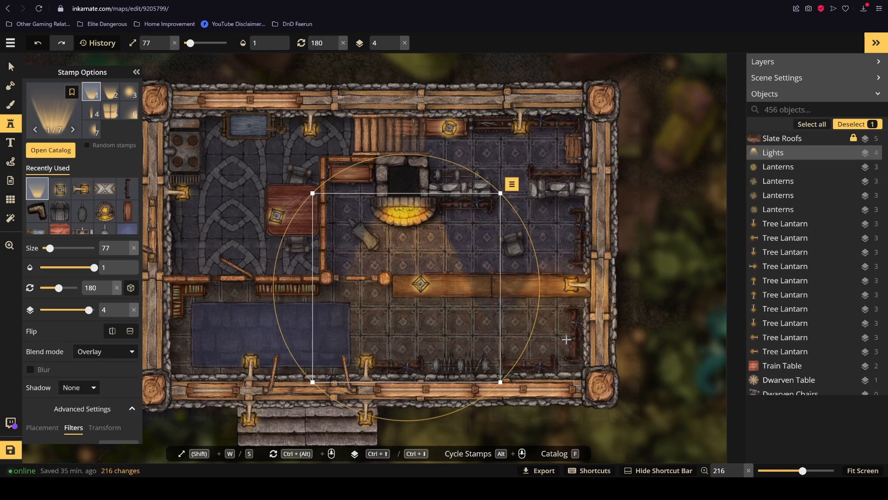
left_click(402, 287)
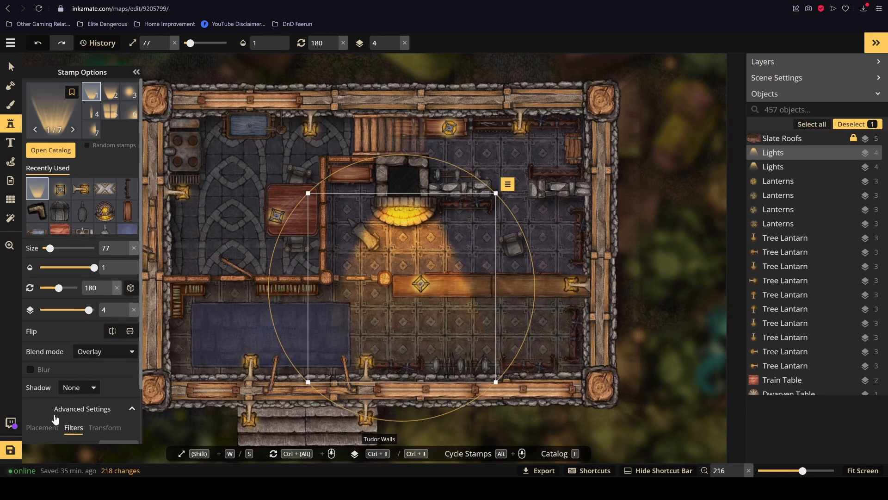
Step: Stretch the selected fireplace light to width 221 and height 85, and reduce it to size 43 in front of the hearth
scroll(56, 419, "down", 2)
left_click(40, 363)
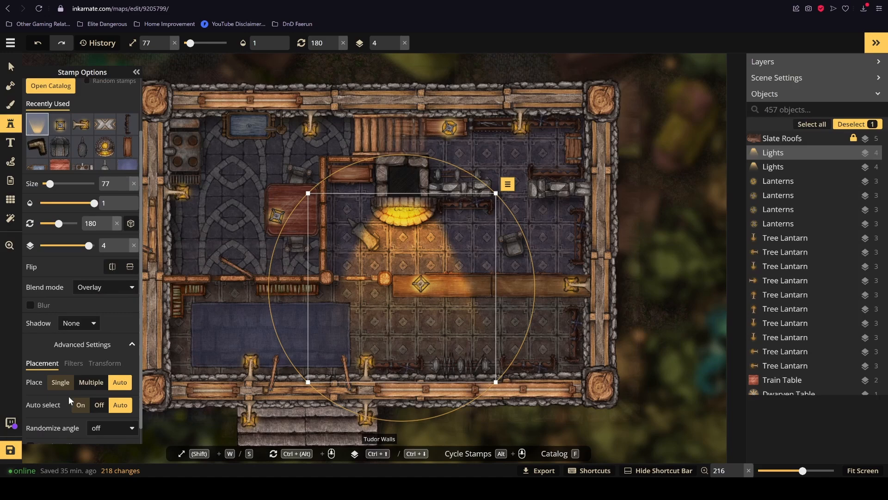
left_click(99, 365)
mouse_move(76, 412)
left_mouse_down()
mouse_move(86, 413)
mouse_move(73, 428)
left_mouse_up()
key("s")
key("s")
key("s")
key("s")
key("s")
key("s")
key("s")
key("s")
key("s")
key("s")
key("s")
key("s")
key("s")
key("s")
key("s")
key("s")
key("s")
key("s")
key("s")
key("s")
left_click_drag(446, 330, 450, 291)
key("s")
key("s")
key("s")
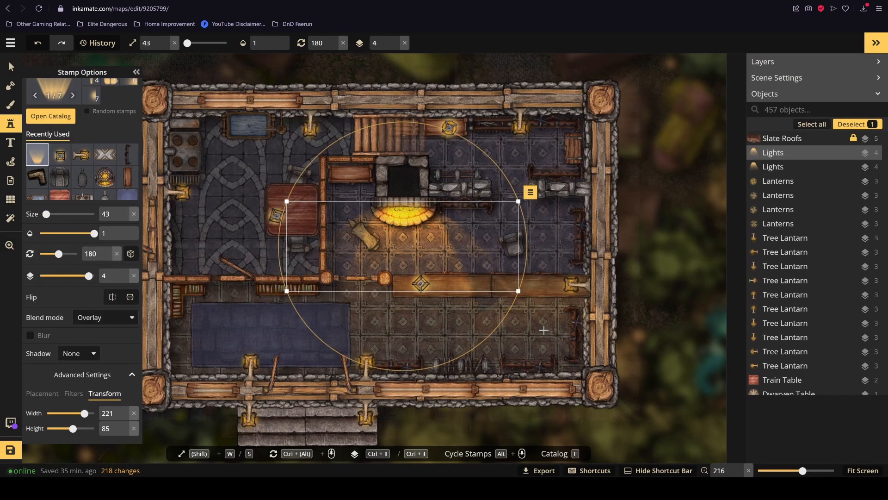
Step: Place a light over the west part of the entrance rug at rotation 0, width and height 100, and size 58
left_click_drag(559, 332, 601, 323)
left_click_drag(299, 332, 283, 300)
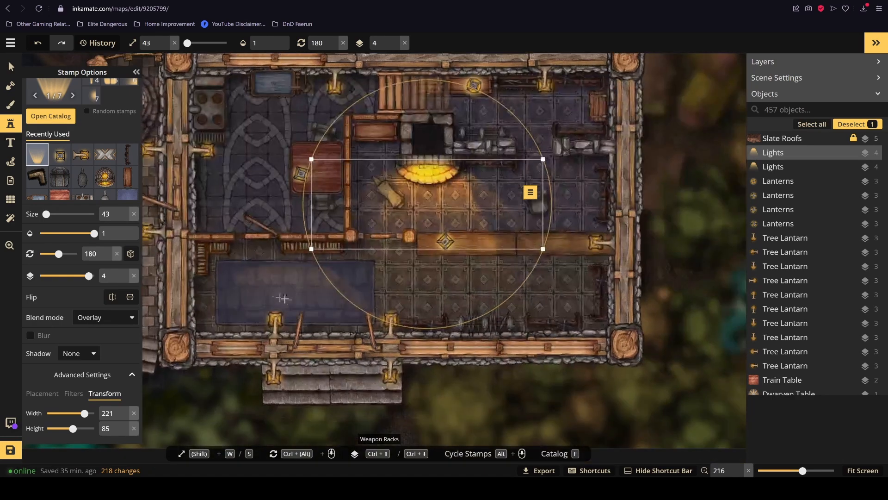
left_click(276, 296)
scroll(273, 296, "down", 12)
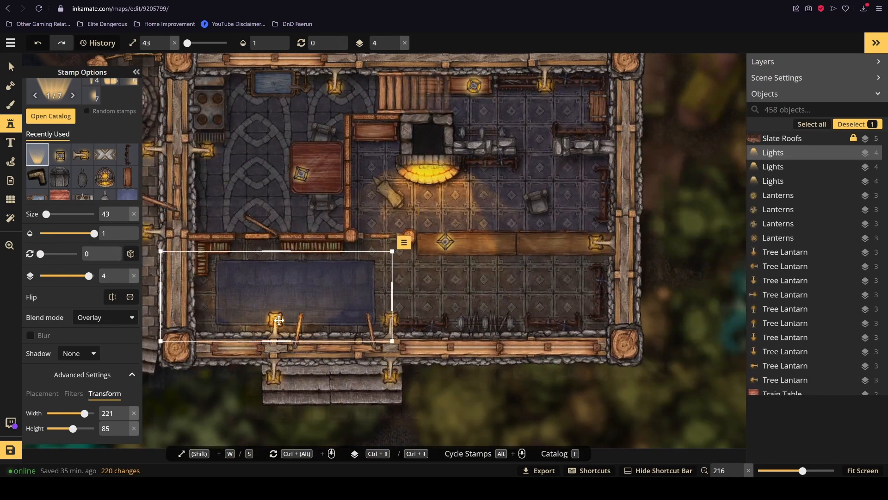
left_click(134, 413)
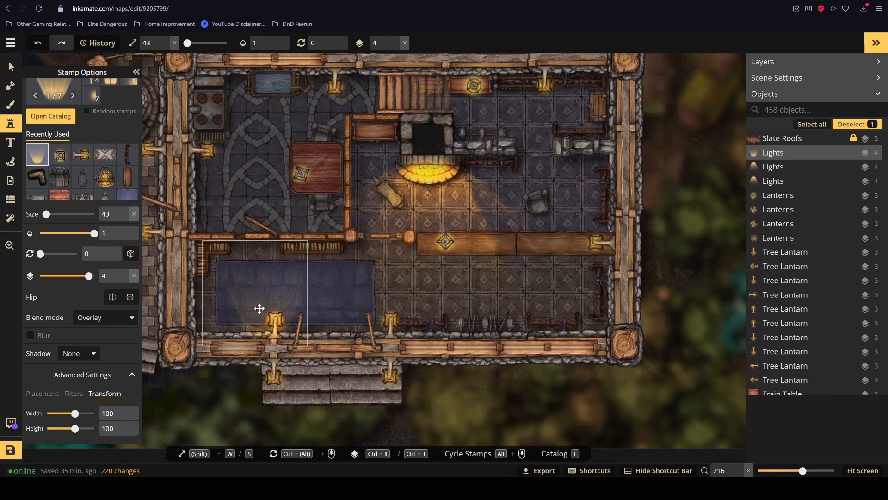
scroll(252, 311, "up", 7)
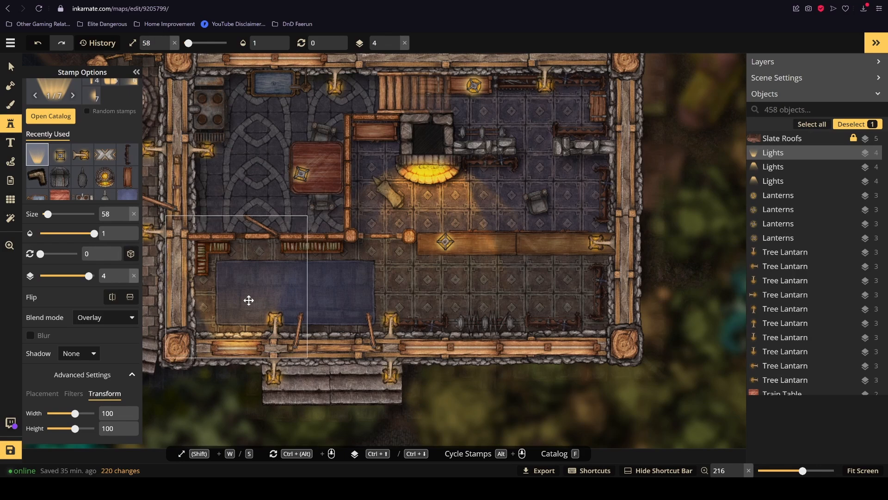
Step: Place four overlapping lights along the south wall east of the entrance, the first at size 58 and the others at size 61
left_click(425, 284)
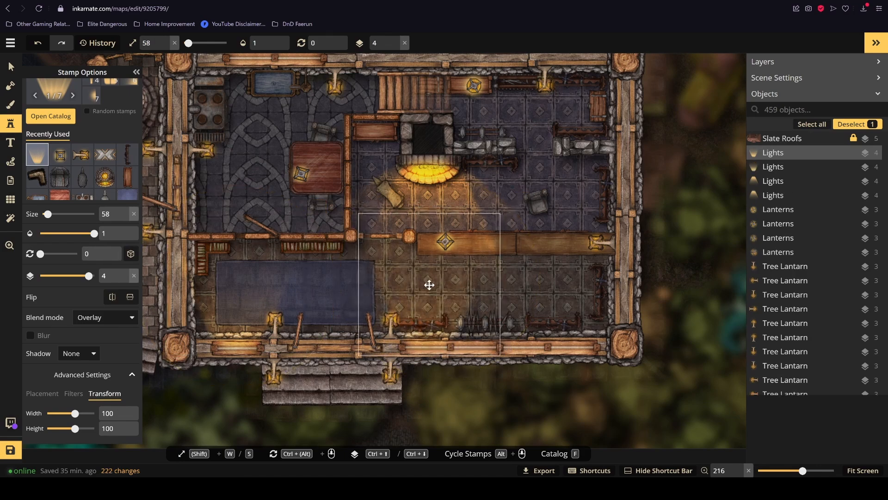
left_click(430, 285)
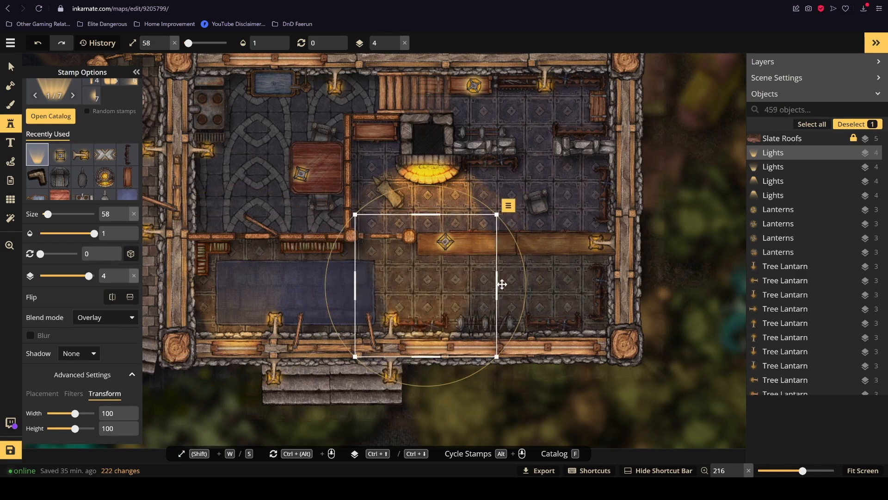
left_click(476, 283)
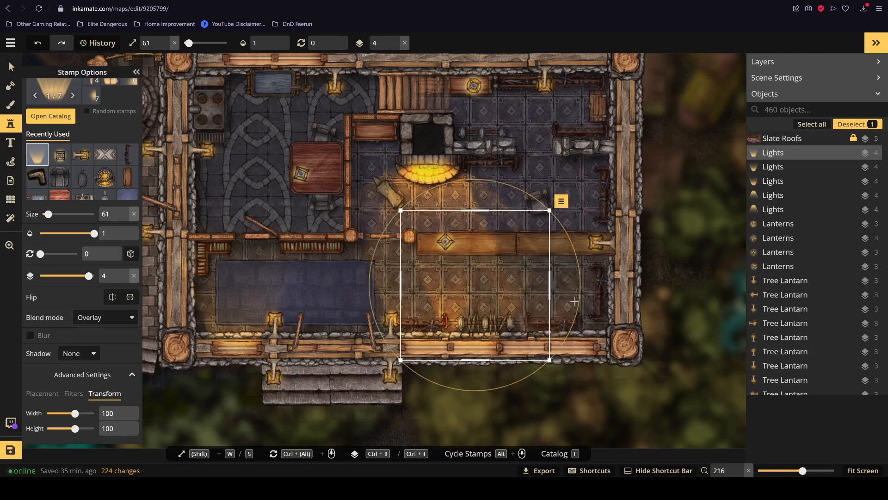
key("w")
key("w")
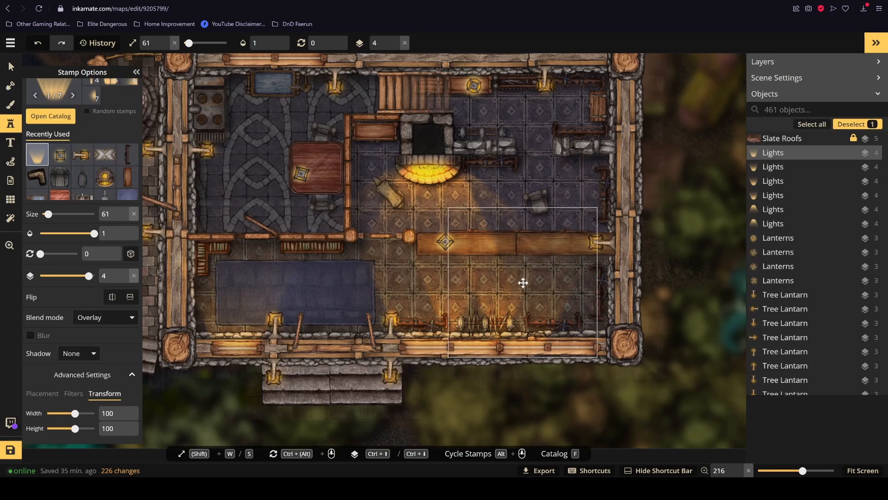
left_click(523, 283)
left_click_drag(693, 285, 556, 283)
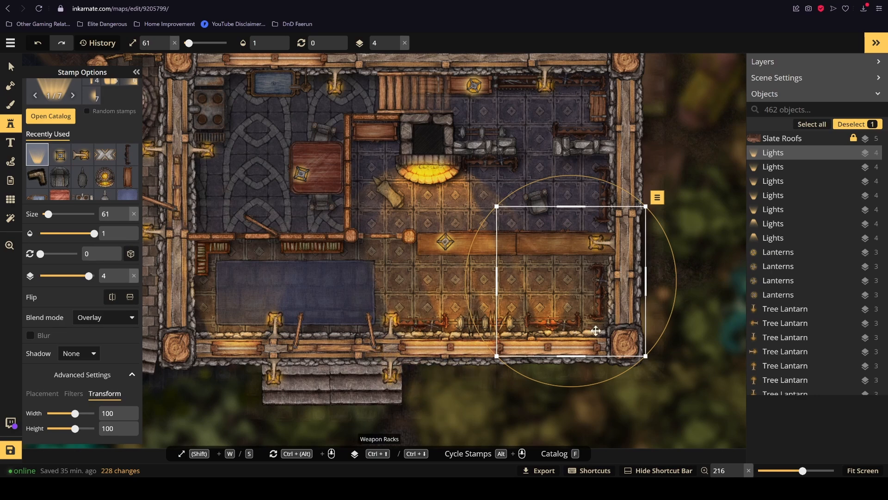
Step: Place two overlapping size 61 lights at rotation 180 shining from the kitchen's north wall window over the sink
left_click_drag(556, 376, 471, 402)
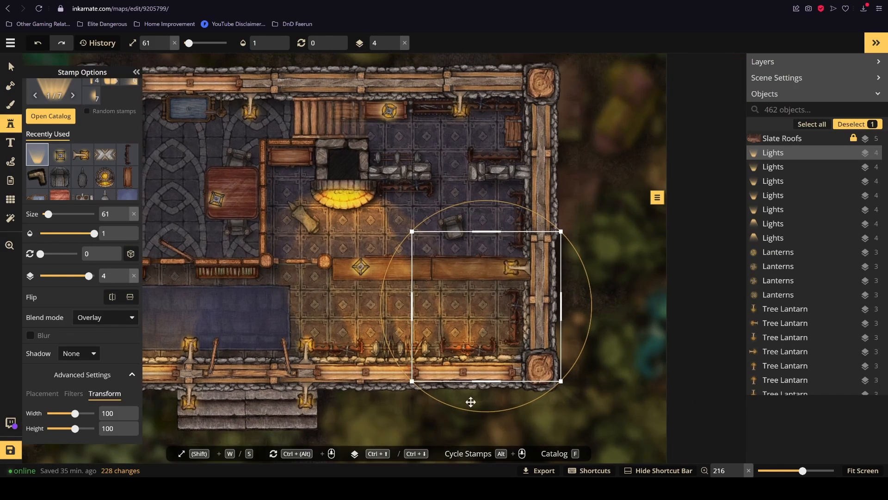
scroll(415, 320, "up", 3)
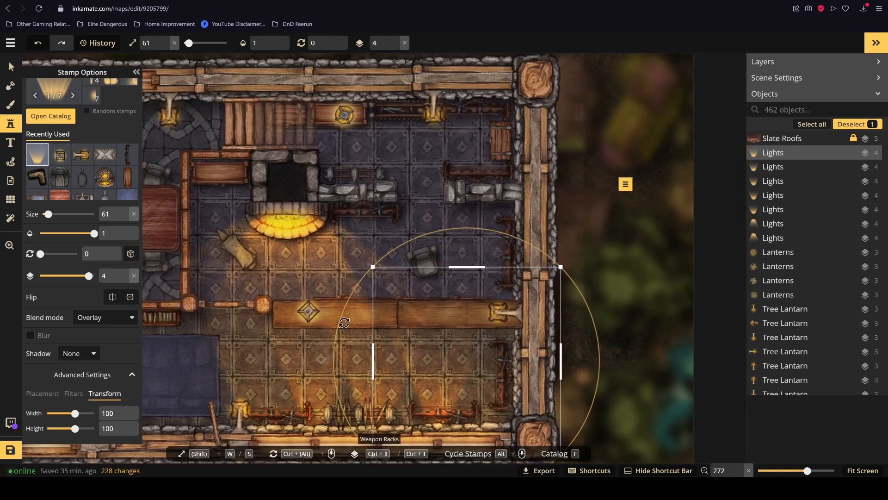
left_click_drag(344, 322, 327, 386)
left_click_drag(200, 395, 520, 378)
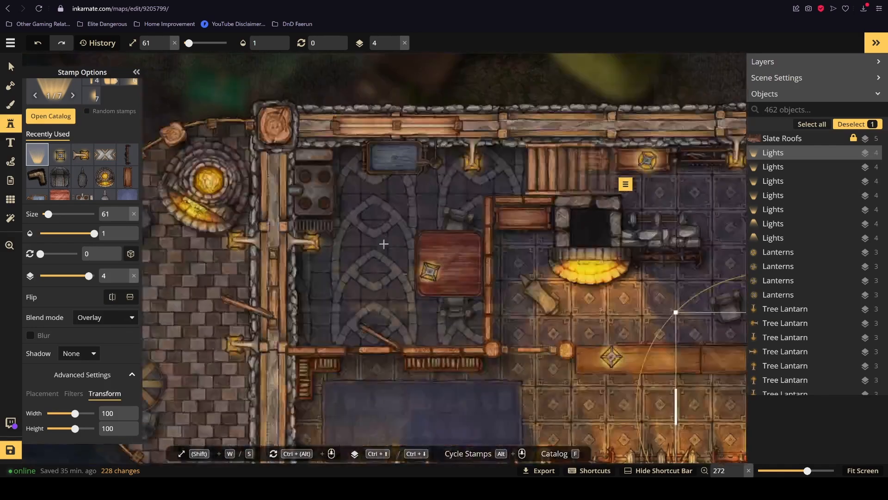
left_click(415, 233)
scroll(416, 233, "down", 2)
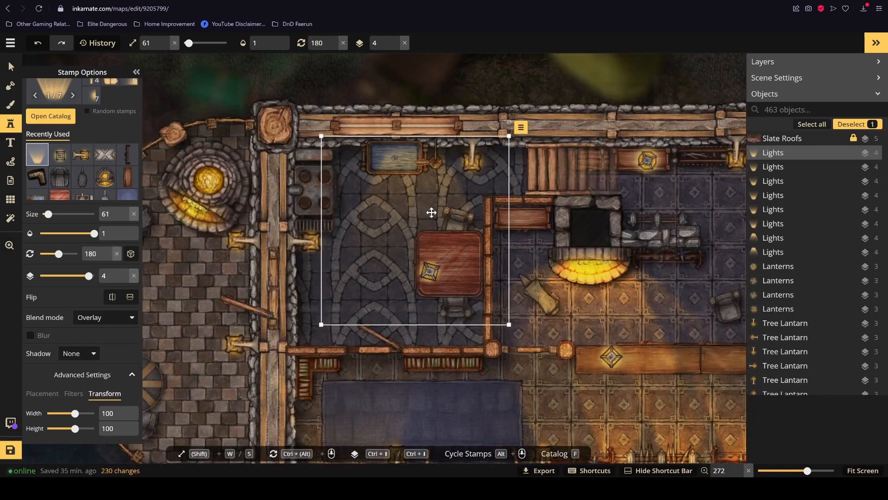
mouse_move(430, 212)
left_mouse_down()
mouse_move(374, 195)
mouse_move(384, 188)
mouse_move(431, 204)
left_mouse_up()
left_click(423, 200)
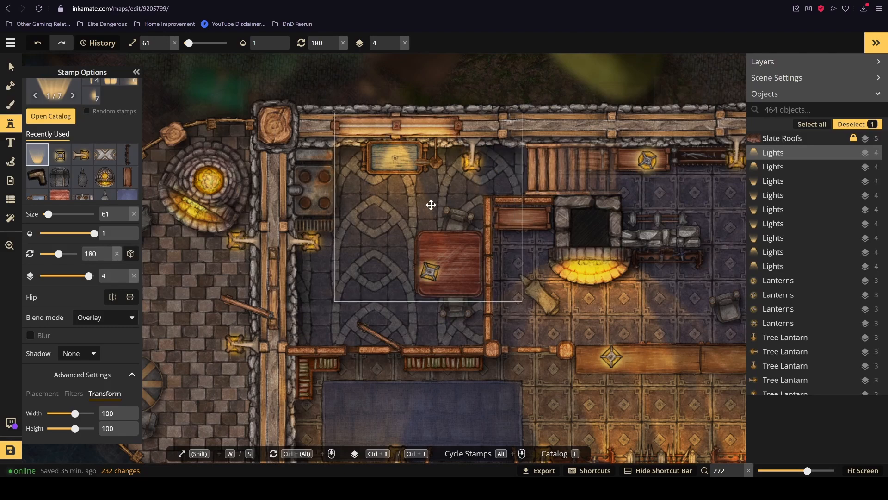
Step: Examine the light effects across the kitchen, fireplace room, entrance and terrace, comparing the whole building with closer views
scroll(410, 355, "down", 5)
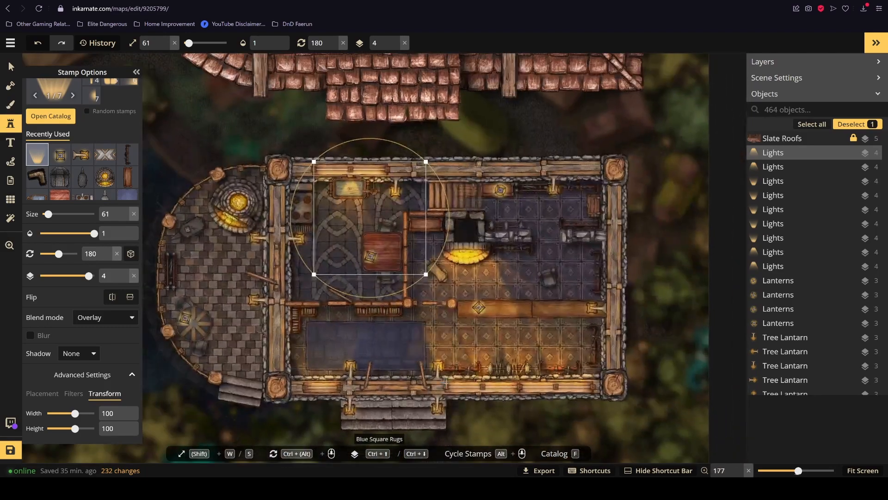
scroll(527, 379, "up", 1)
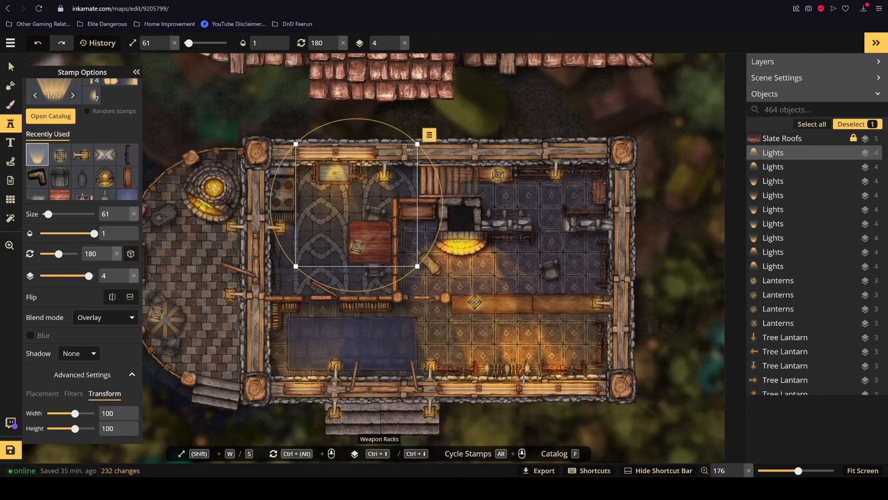
scroll(517, 358, "up", 1)
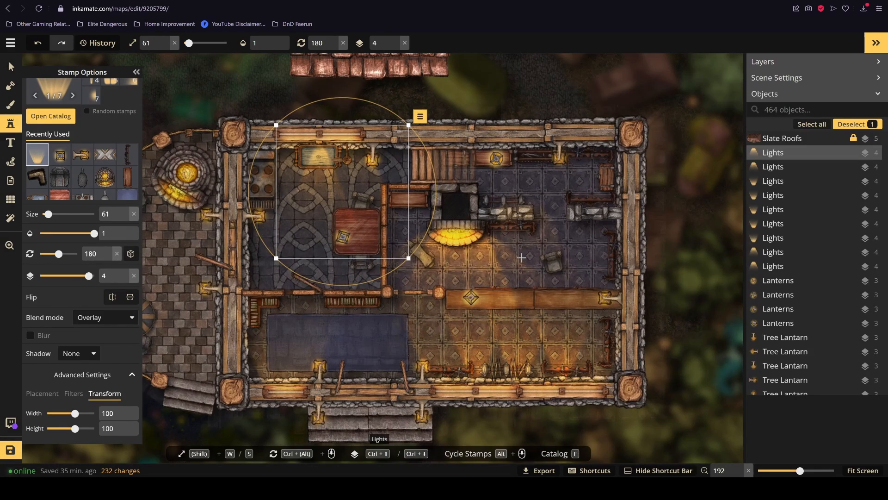
scroll(589, 351, "down", 2)
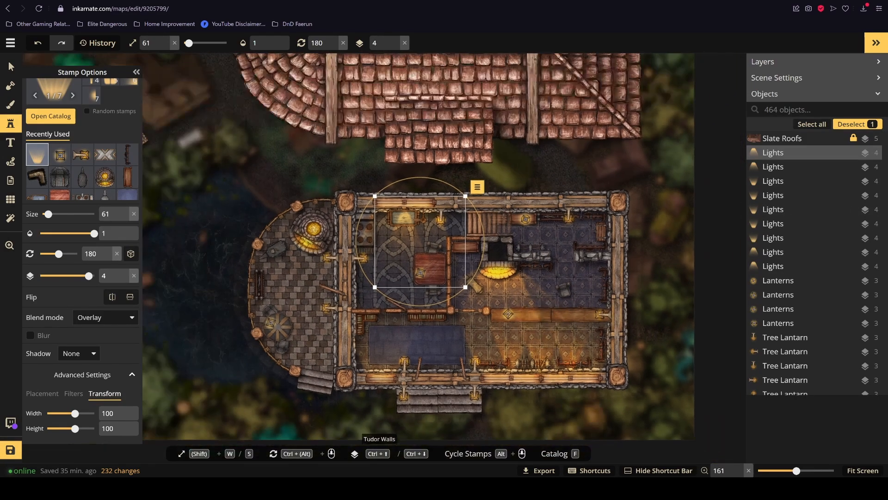
left_click_drag(573, 418, 545, 390)
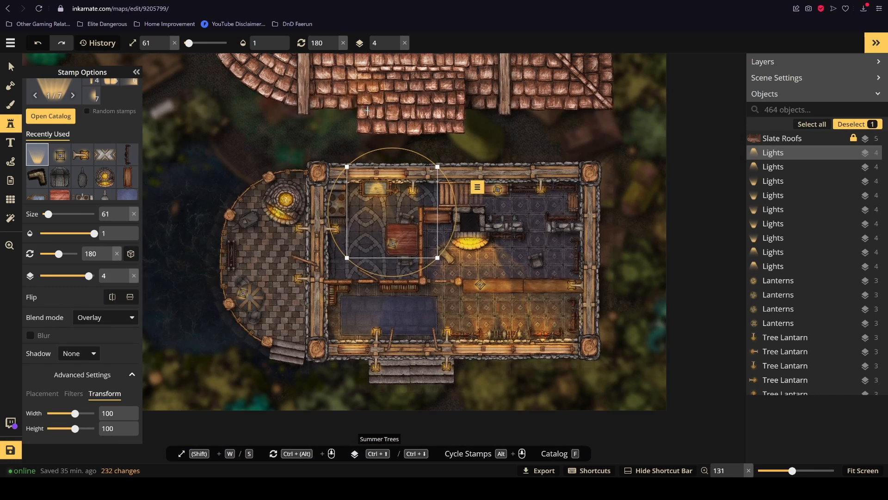
left_click_drag(367, 112, 386, 134)
scroll(386, 135, "down", 1)
scroll(393, 180, "up", 2)
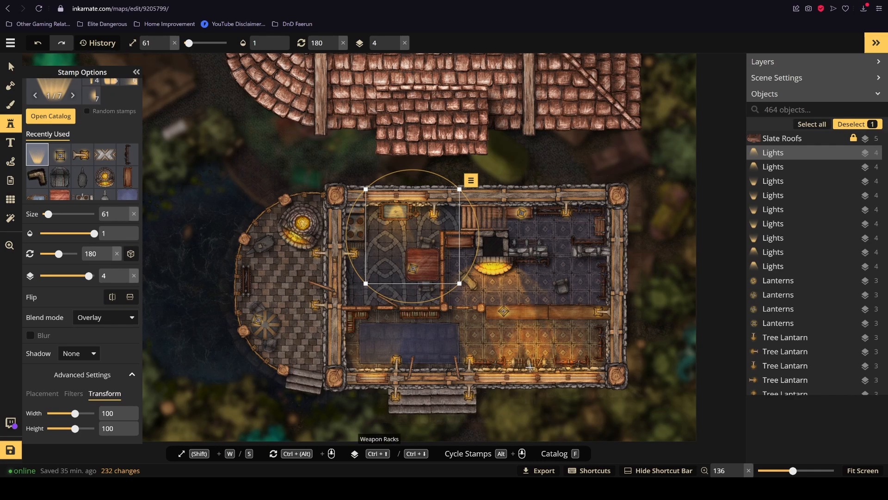
scroll(511, 367, "up", 1)
scroll(460, 393, "up", 3)
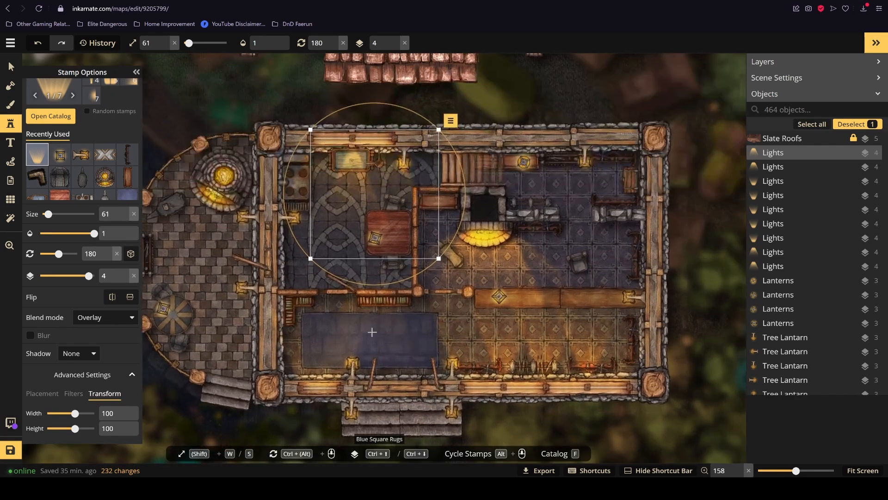
scroll(402, 356, "up", 2)
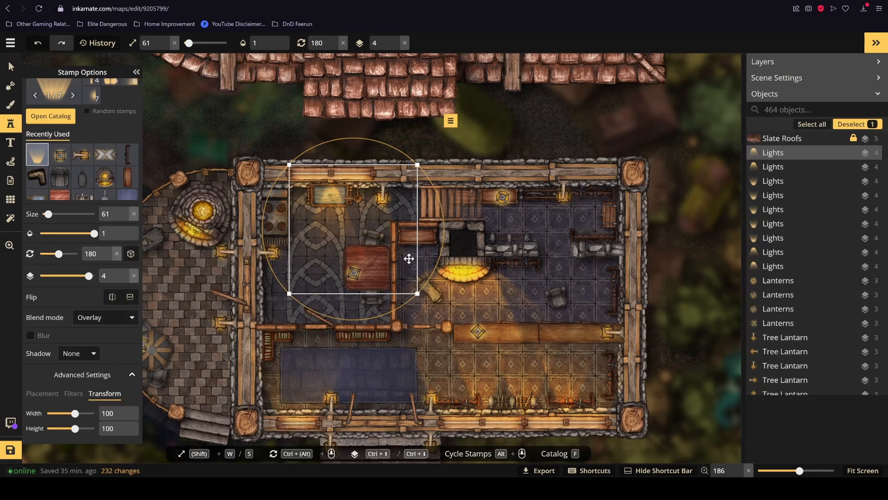
Step: Switch from placing light stamps to selecting objects already on the map
left_click(12, 67)
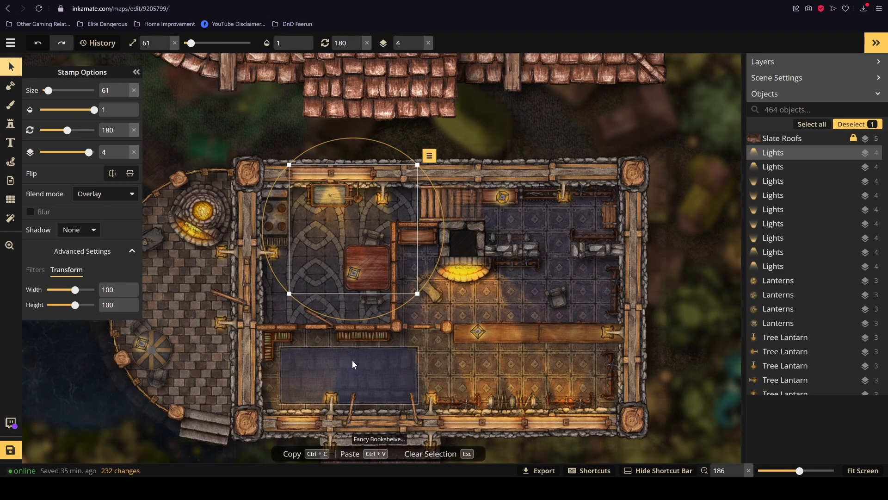
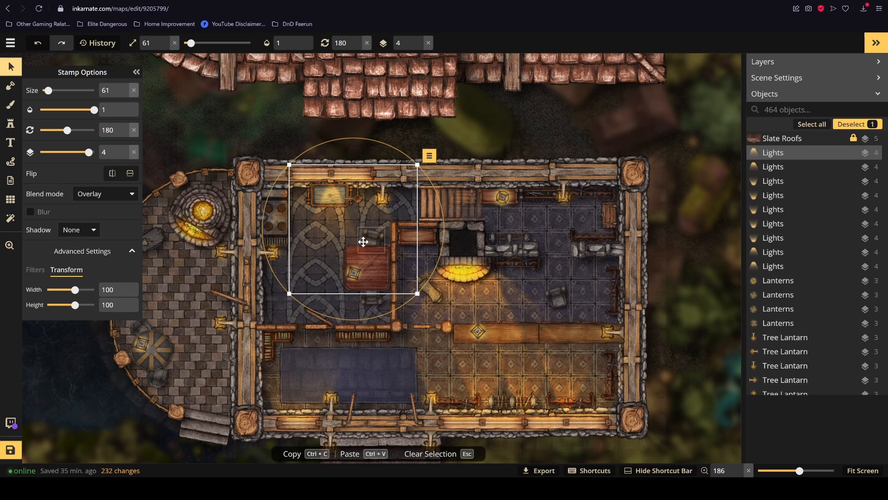
Step: Examine the lighting across the interior rooms, the front entrance and the stone patio around the forge
scroll(338, 315, "down", 2)
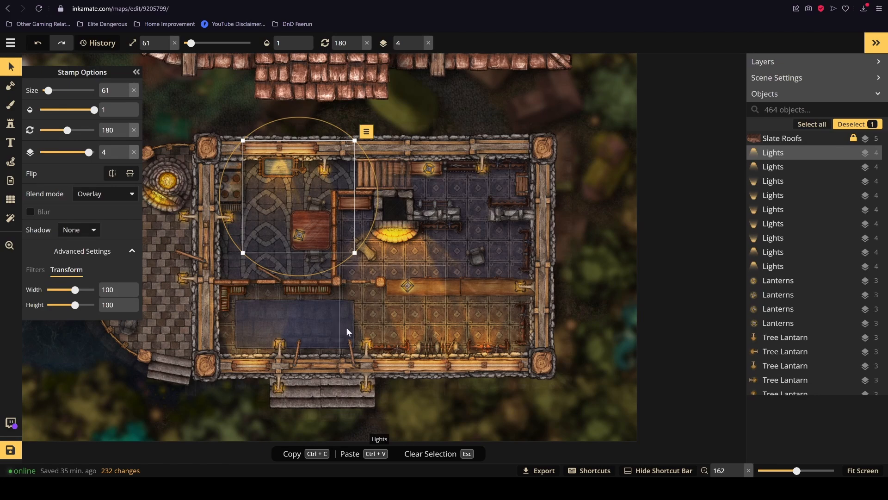
left_click_drag(347, 328, 373, 337)
scroll(374, 337, "down", 1)
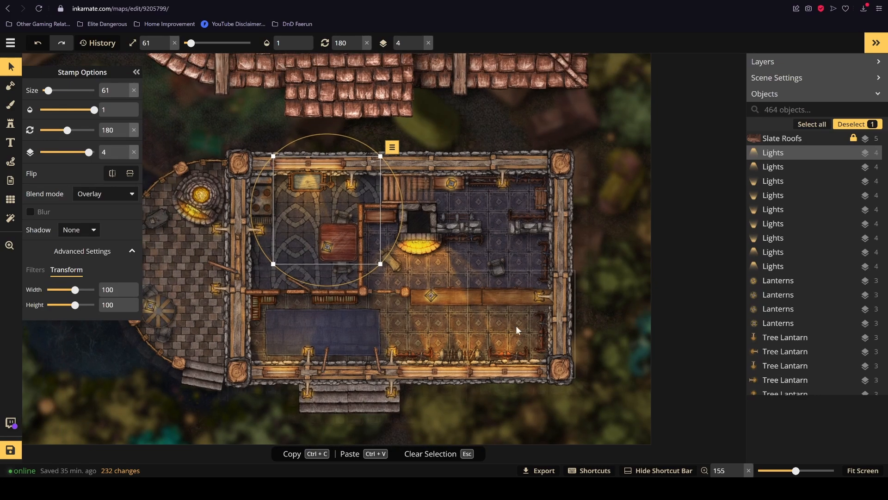
left_click_drag(397, 302, 416, 293)
left_click_drag(421, 247, 463, 249)
left_click_drag(265, 257, 349, 218)
scroll(270, 271, "down", 2)
scroll(315, 280, "up", 3)
scroll(357, 229, "up", 2)
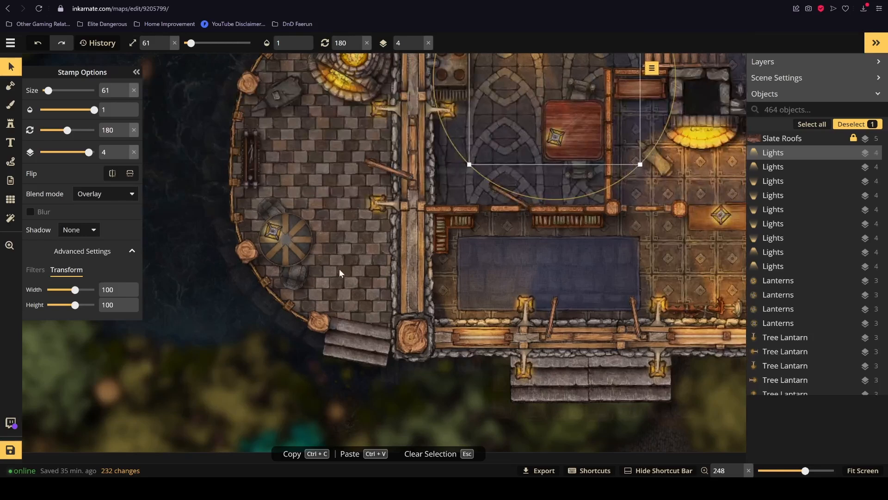
scroll(312, 161, "down", 1)
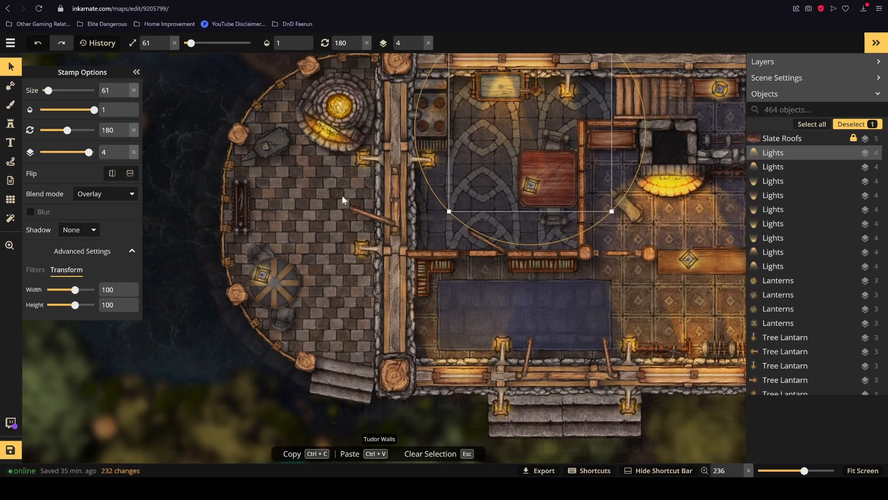
scroll(301, 219, "down", 1)
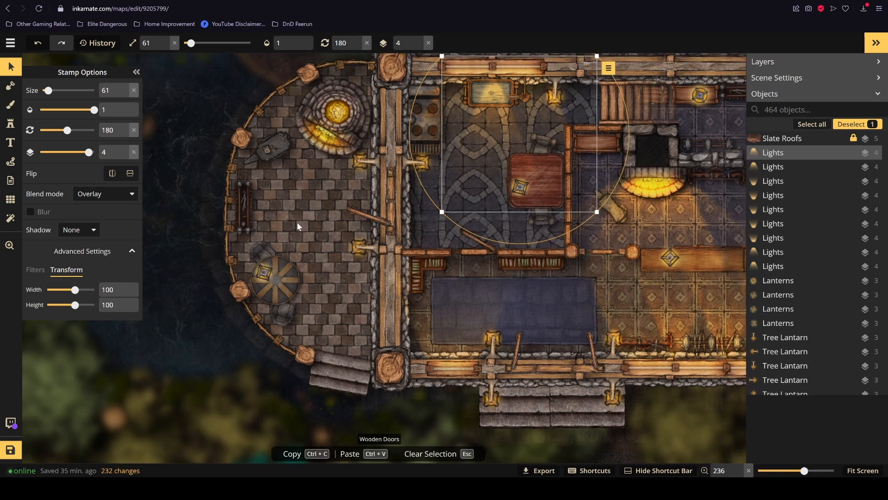
left_click_drag(341, 213, 312, 228)
Step: Place a Lights stamp, variant 1, at size 73 and rotation 210 so it shines from the forge across the patio
left_click(11, 123)
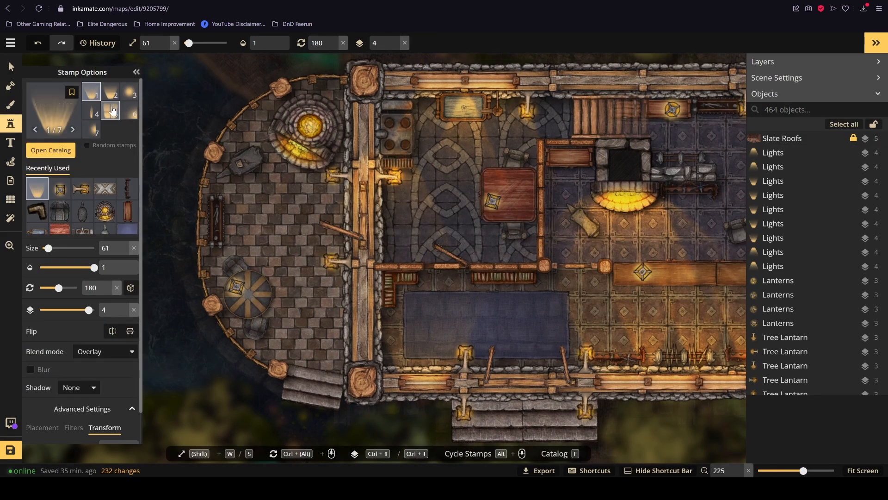
left_click(92, 129)
scroll(289, 232, "down", 7)
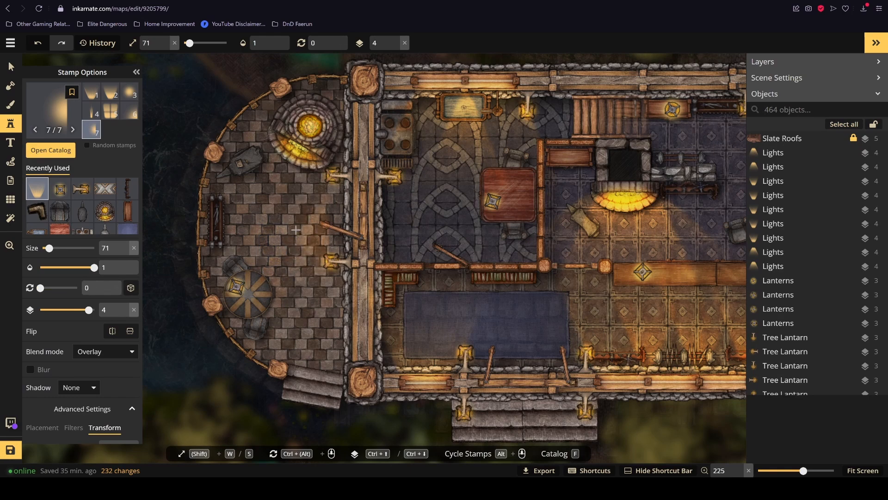
scroll(296, 230, "up", 9)
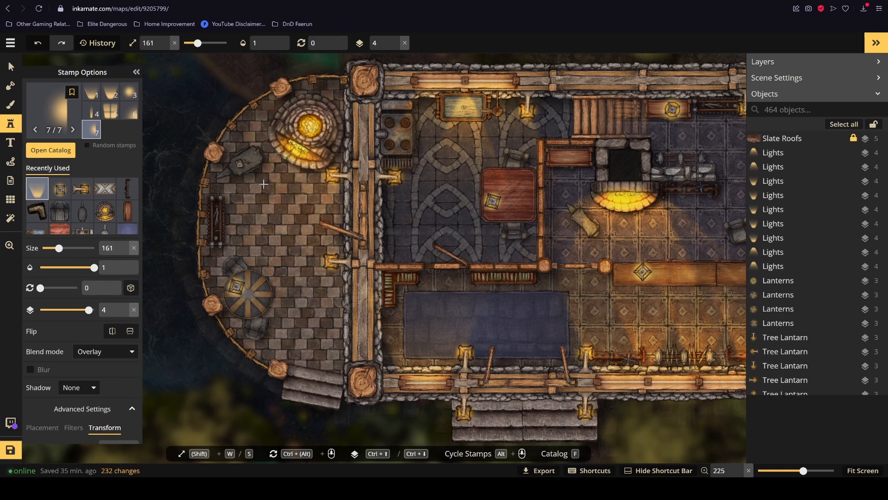
left_click(111, 96)
left_click(92, 92)
scroll(250, 220, "down", 7)
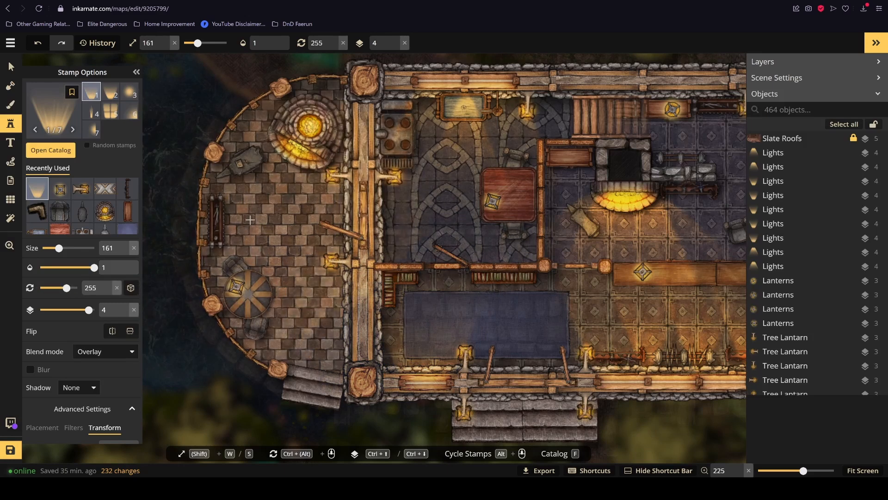
scroll(250, 220, "down", 3)
scroll(254, 218, "down", 7)
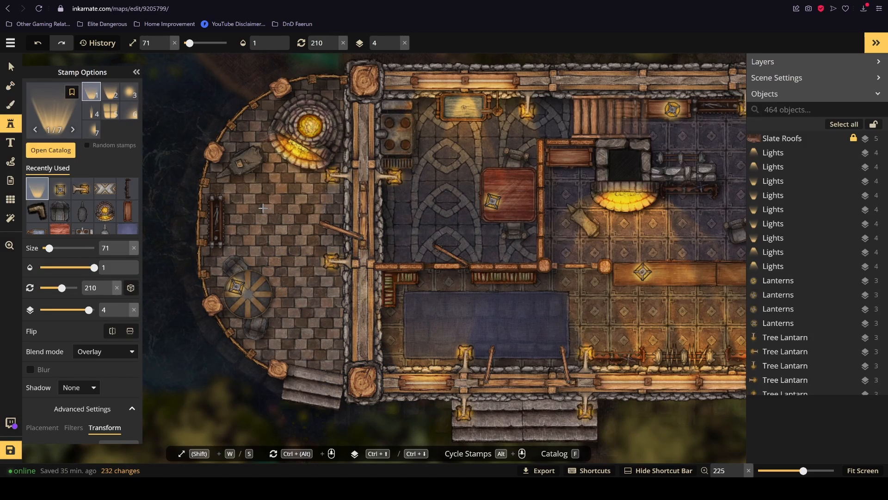
left_click(262, 208)
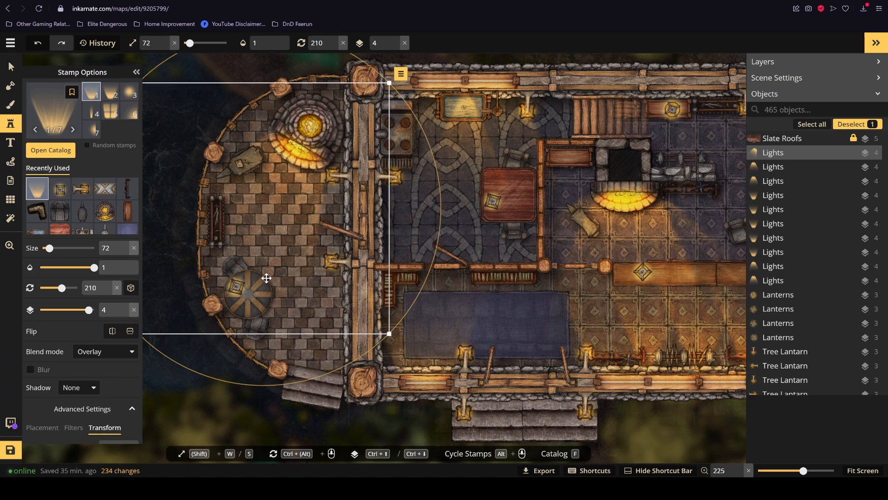
left_click_drag(263, 260, 260, 264)
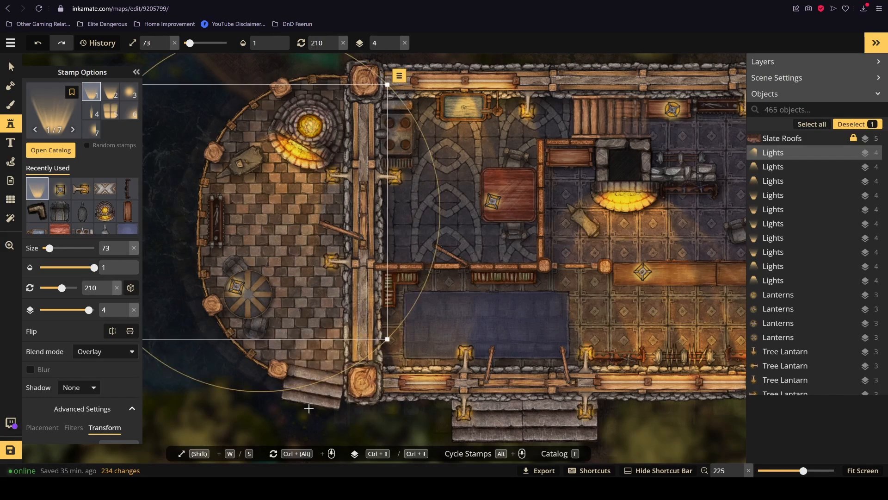
Step: Add a second variant 1 light in front of the forge with width 290 and size 30
scroll(305, 407, "down", 2)
left_click(269, 244)
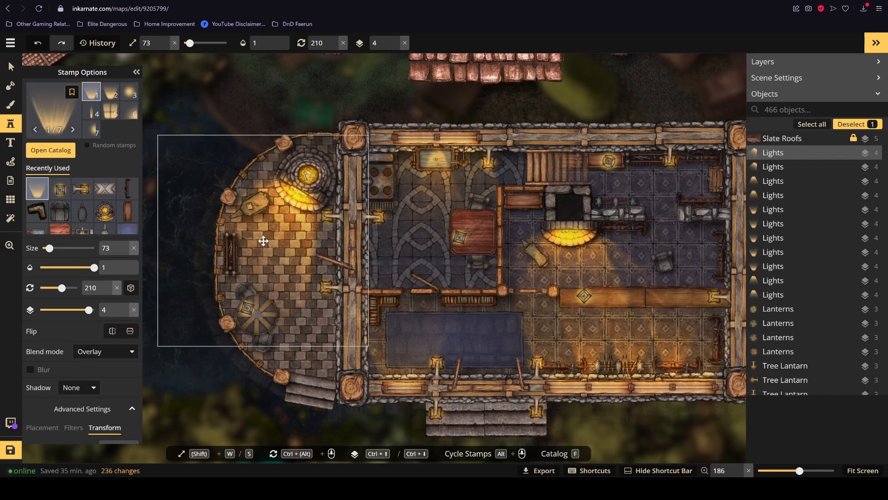
scroll(79, 407, "down", 1)
left_click_drag(75, 413, 88, 413)
key("s")
key("s")
key("s")
key("s")
key("s")
key("s")
key("s")
key("s")
key("s")
key("s")
key("s")
key("s")
key("s")
key("s")
key("s")
key("s")
key("s")
key("s")
key("s")
key("s")
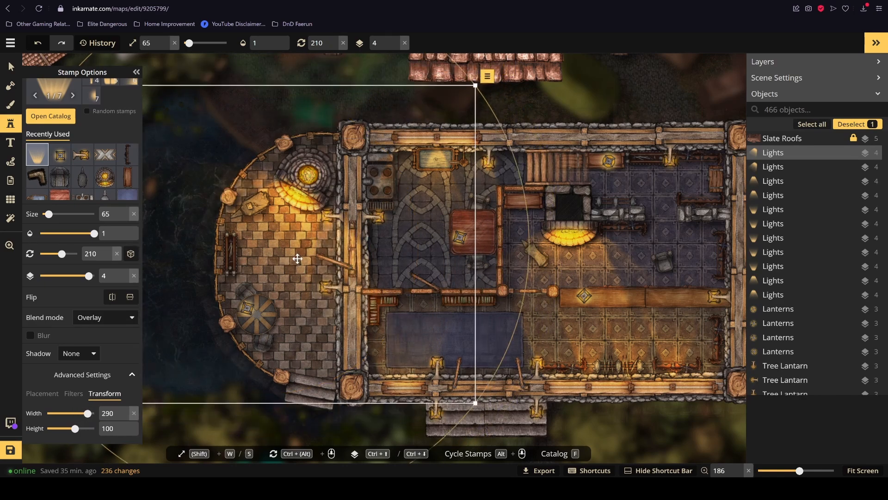
key("s")
key("s")
key("s")
key("s")
key("s")
key("s")
key("s")
key("s")
key("s")
key("s")
key("s")
key("s")
key("s")
key("s")
key("s")
key("s")
key("s")
key("s")
key("s")
key("s")
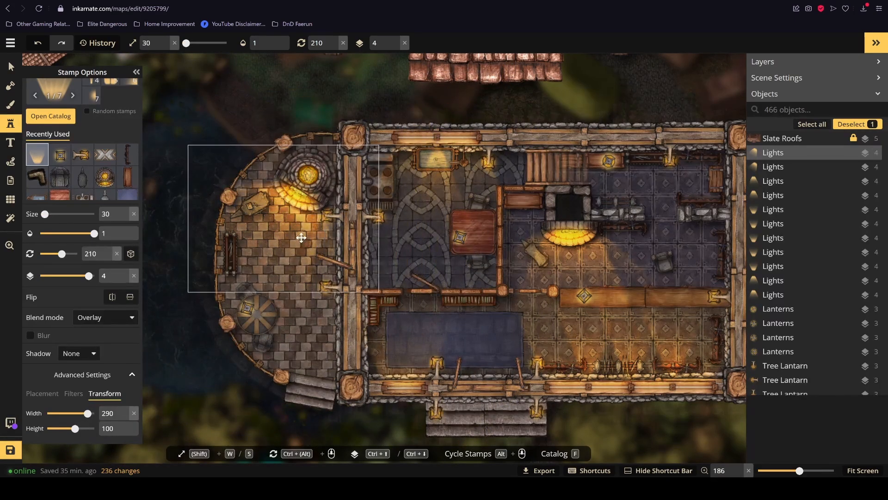
scroll(304, 236, "down", 3)
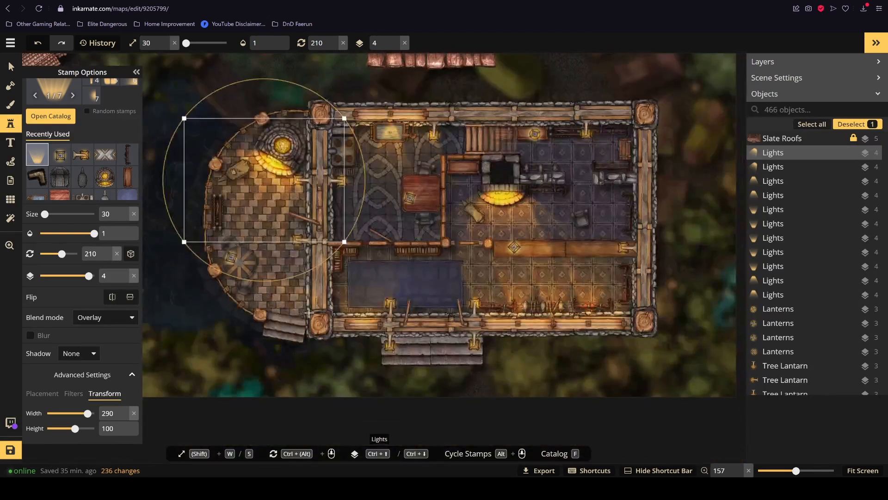
Step: Switch the Lights stamp to round variant 3 with width 100, and undo the change this made to the placed forge light
left_click_drag(248, 273, 240, 294)
scroll(240, 294, "up", 2)
scroll(240, 295, "up", 2)
scroll(128, 164, "up", 1)
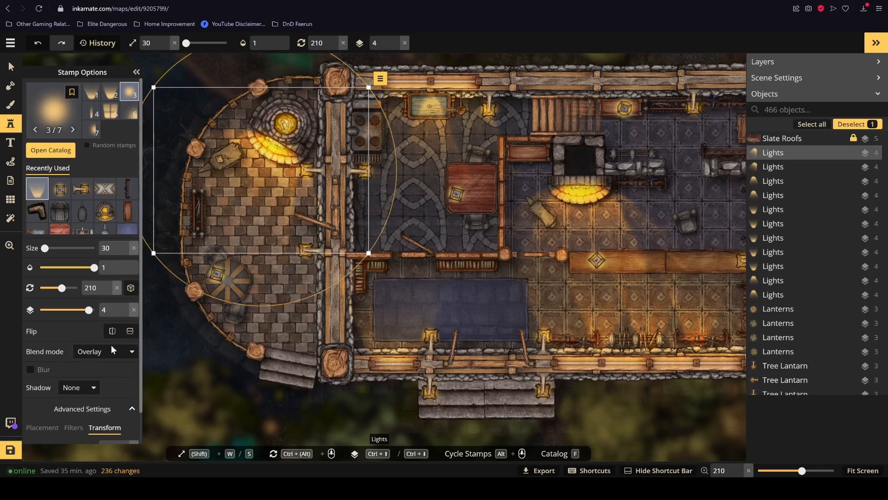
scroll(111, 351, "down", 1)
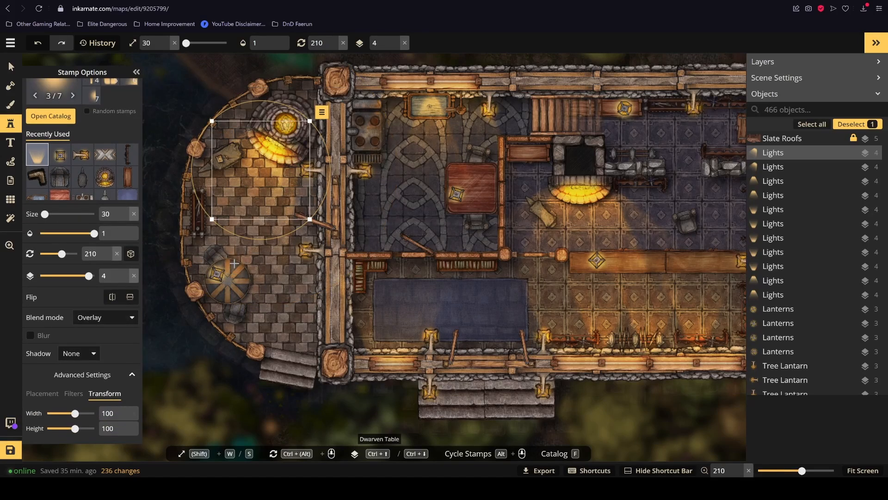
key("ctrl+z")
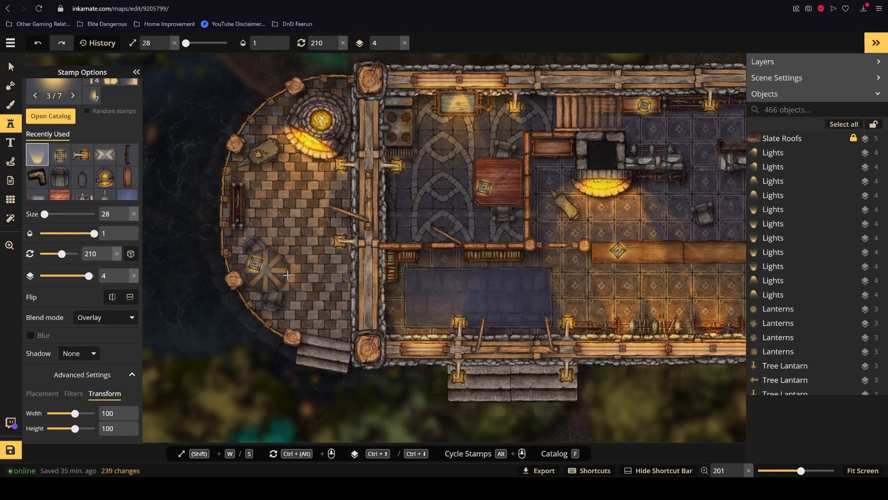
Step: Place the round glow over the lantern on the round patio table at size 98
left_click_drag(639, 215, 570, 249)
left_click_drag(230, 350, 268, 332)
scroll(220, 287, "up", 2)
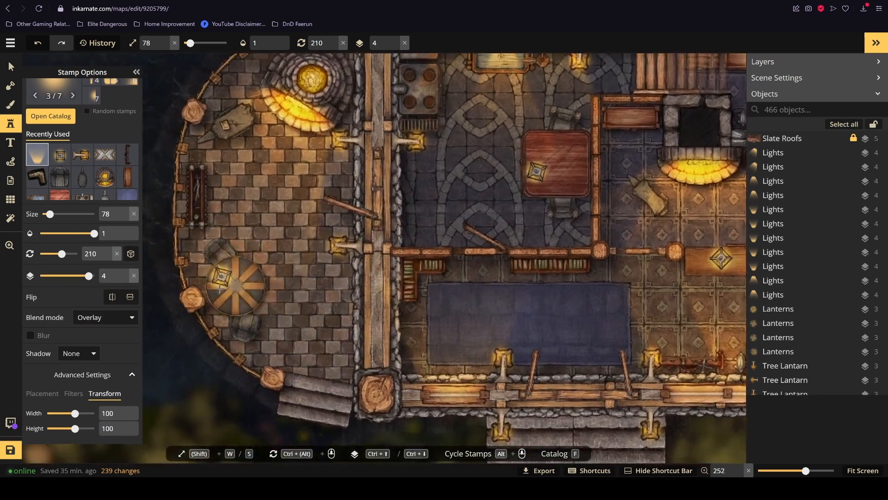
left_click(222, 278)
scroll(323, 305, "down", 3)
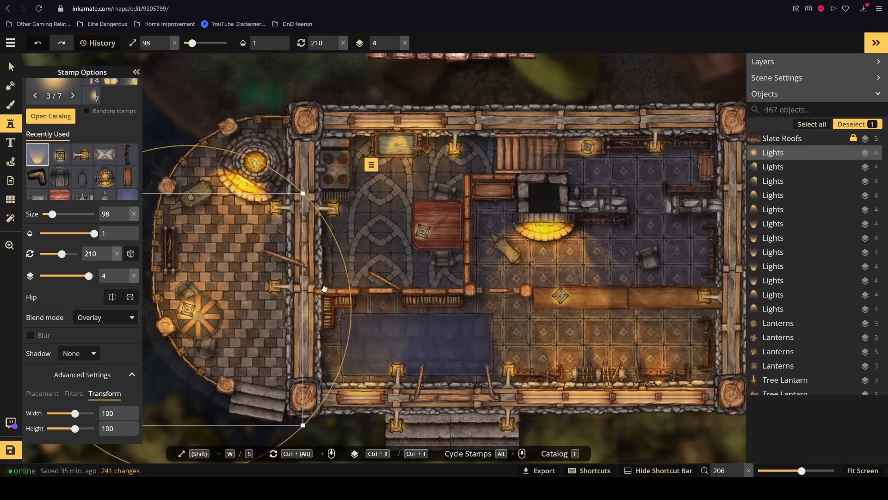
Step: Place another round glow at size 78 over the lantern on the red kitchen table
left_click_drag(325, 289, 284, 298)
left_click(382, 242)
key("s")
key("s")
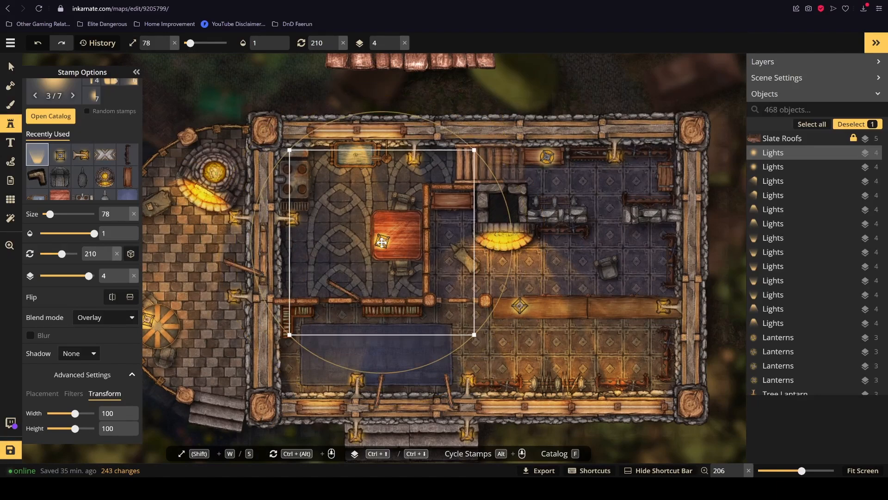
left_click_drag(383, 243, 383, 246)
Step: Place a round glow over the lantern on the long bar counter
left_click_drag(554, 361, 498, 344)
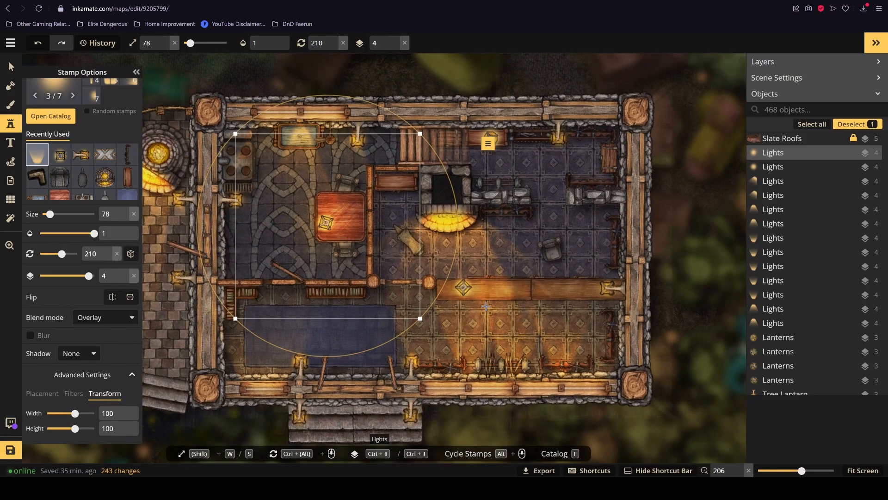
left_click(485, 305)
left_click_drag(488, 306, 461, 290)
scroll(481, 263, "down", 3)
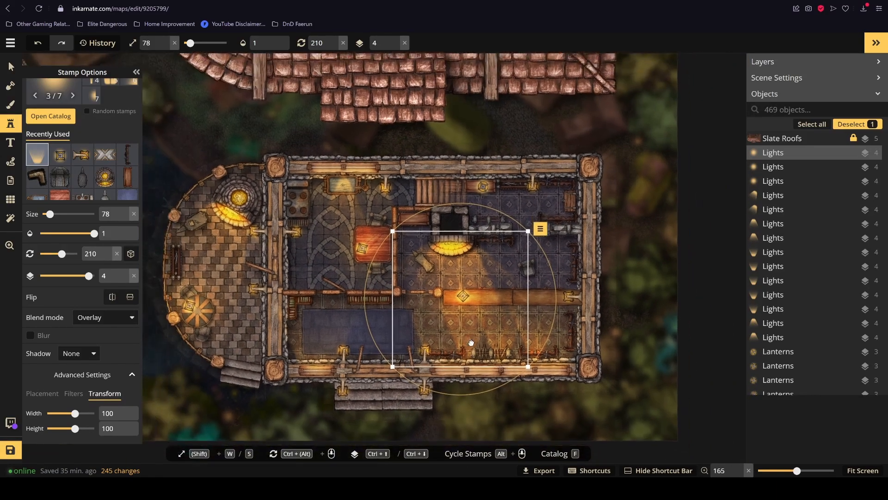
Step: Place a half-glow light, variant 7, rotated to 270 below the lantern on the sideboard beside the stairs
scroll(574, 148, "up", 4)
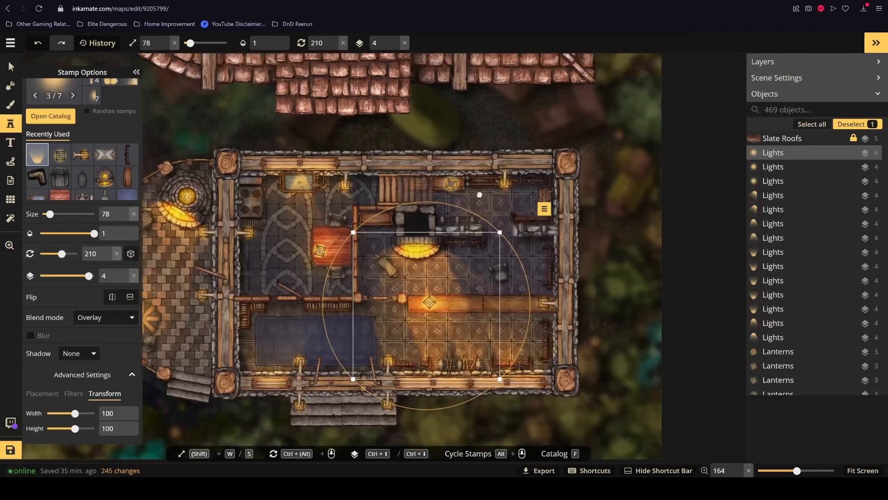
scroll(124, 103, "up", 1)
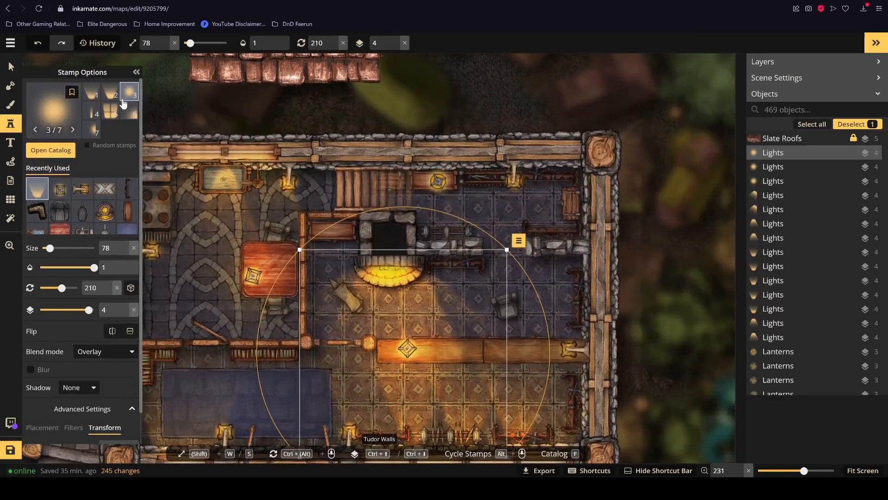
left_click(90, 136)
left_click(595, 175)
scroll(589, 178, "up", 4)
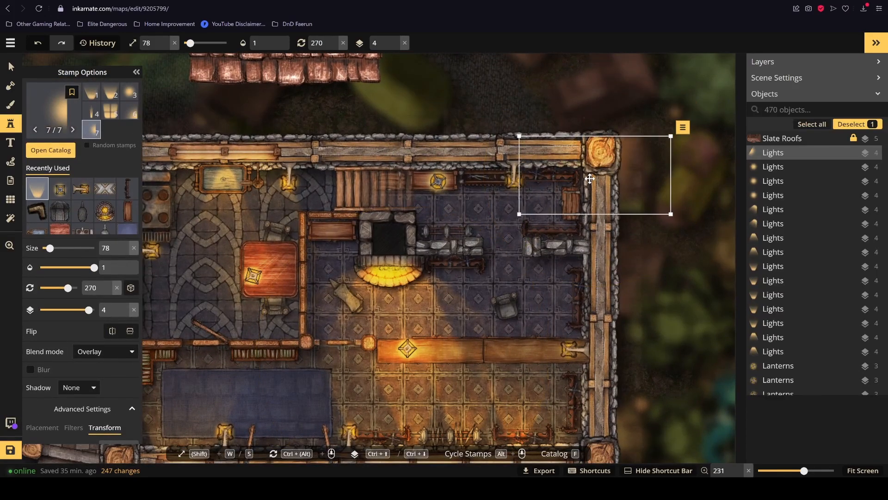
left_click_drag(590, 179, 446, 215)
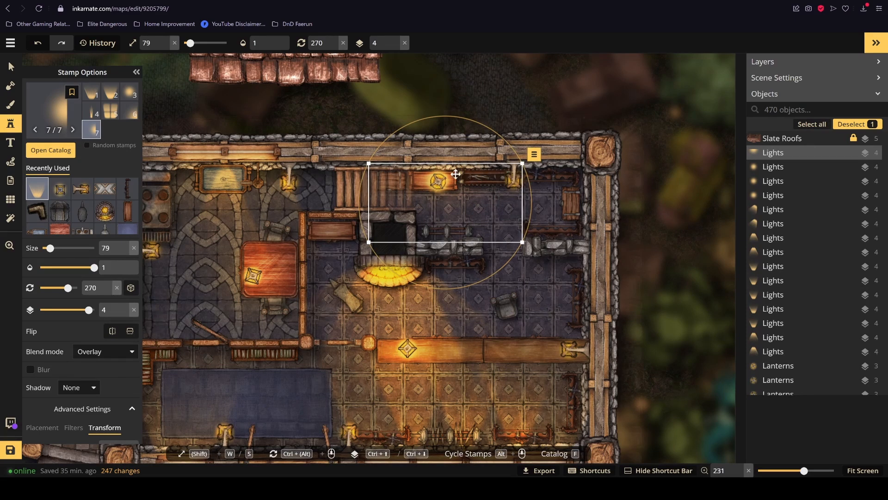
Step: Add size 99 half-glow lights below the wall lamp right of the sideboard and below the kitchen's upper wall lamp
left_click(439, 208)
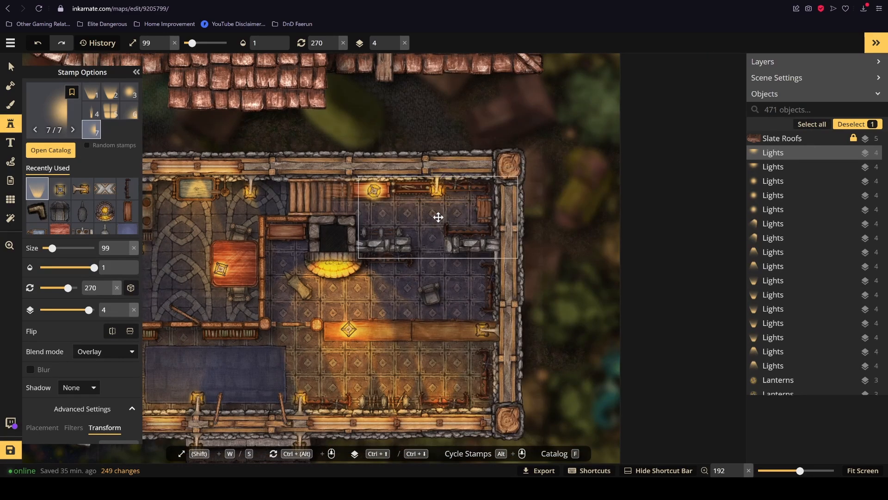
left_click_drag(439, 217, 439, 217)
key("ctrl+v")
left_click_drag(379, 319, 253, 213)
scroll(428, 319, "down", 1)
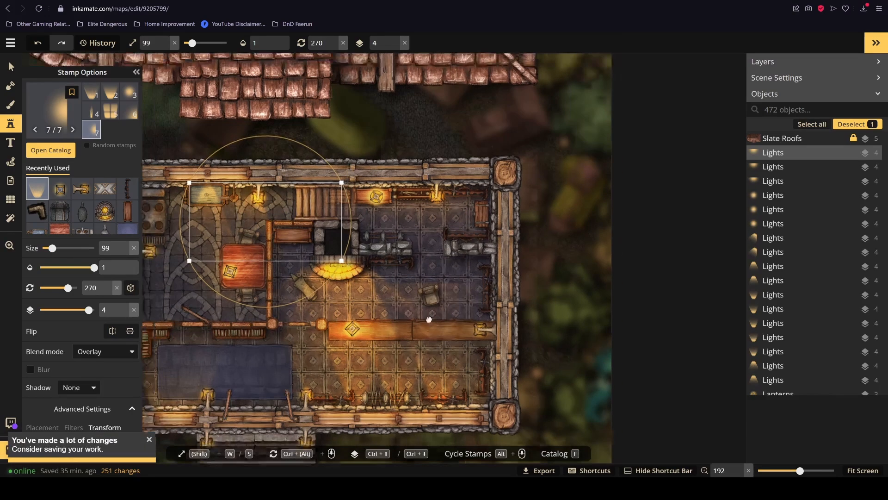
Step: Paste a copy of the half-glow, rotate it to 180 and place it at the kitchen's outer side wall lamp
left_click_drag(430, 319, 481, 268)
key("ctrl+v")
scroll(240, 246, "down", 6)
left_click_drag(237, 241, 231, 213)
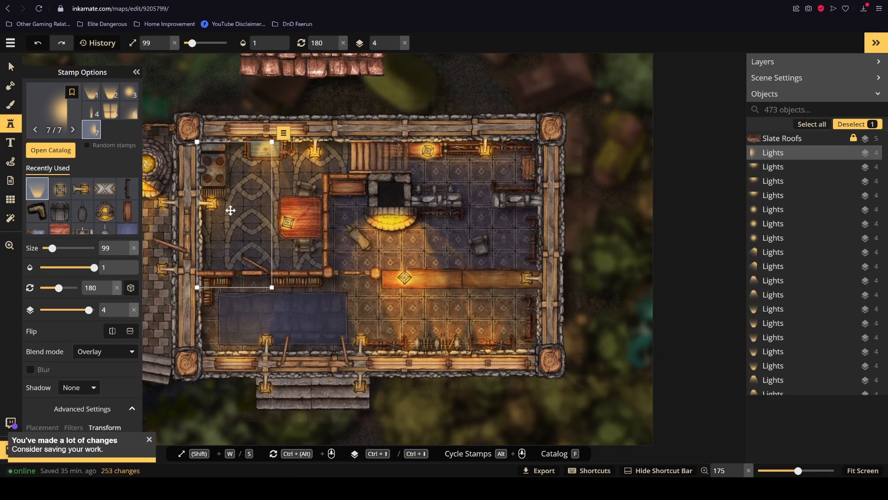
Step: Paste half-glow copies at the wall lamp ending the bar counter and, rotated to 90, at both lamps inside the front entrance
left_click_drag(444, 296, 523, 250)
key("ctrl+v")
scroll(490, 278, "up", 6)
left_click_drag(292, 278, 443, 302)
key("ctrl+v")
scroll(360, 303, "up", 6)
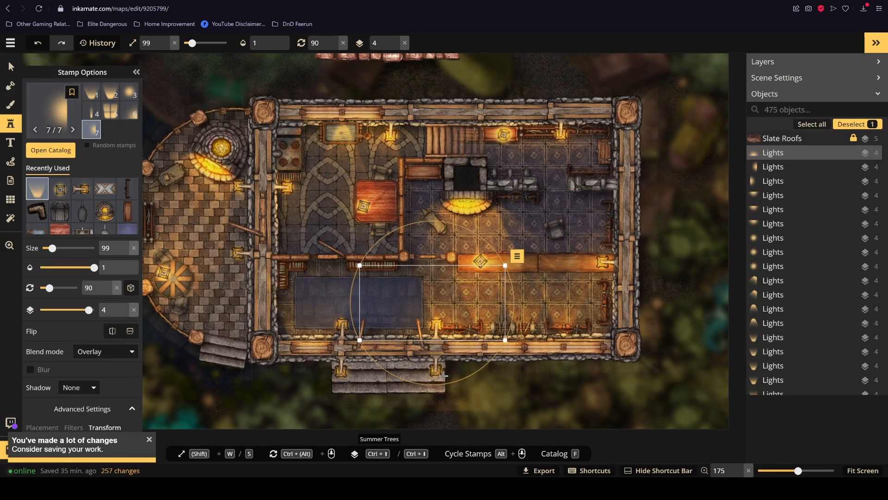
key("ctrl+v")
left_click_drag(318, 274, 345, 300)
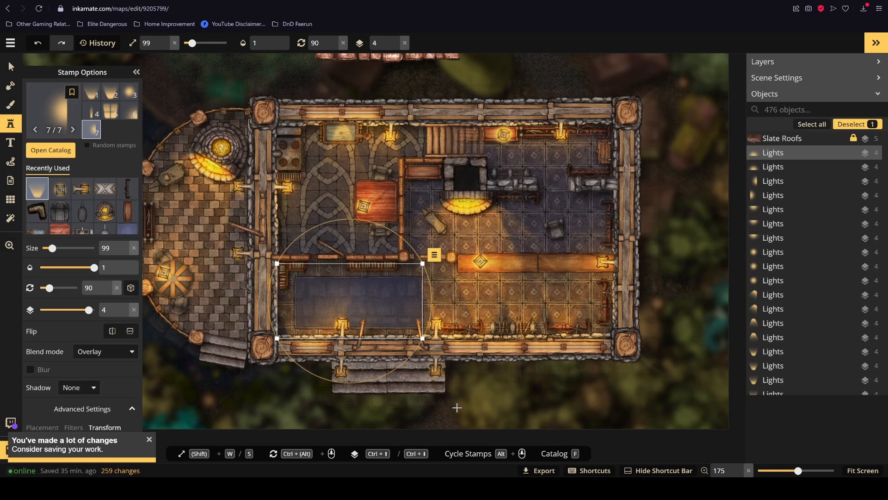
left_click_drag(499, 456, 490, 373)
scroll(470, 317, "up", 1)
left_click_drag(356, 336, 408, 349)
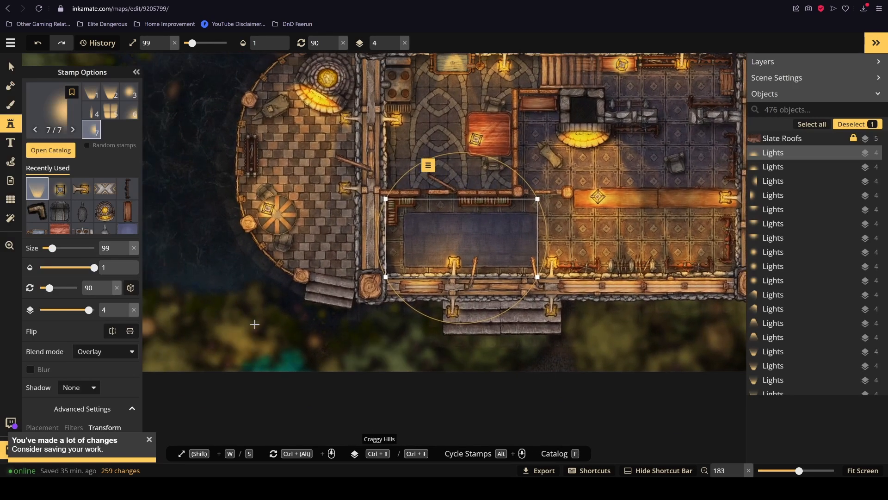
left_click_drag(327, 296, 328, 352)
left_click_drag(312, 250, 315, 277)
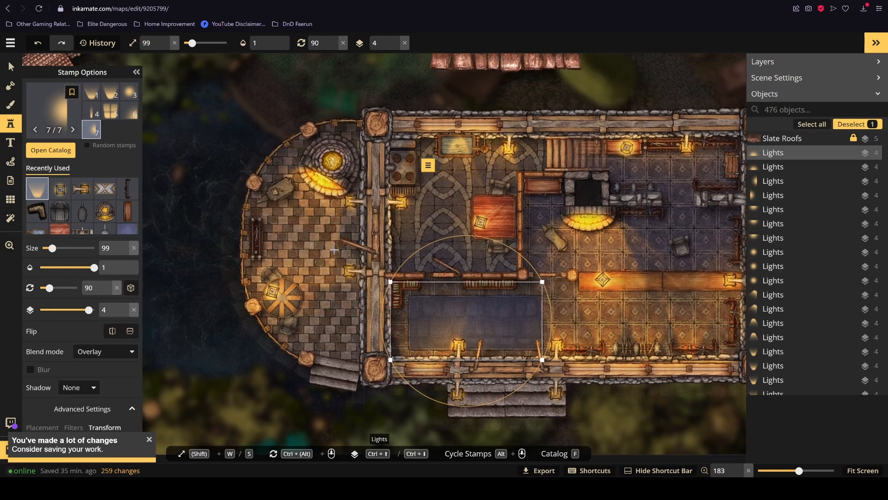
Step: Paste two half-glow light copies, rotated to 0, and place them at both outer wall lamps facing the round forge terrace
key("ctrl+v")
scroll(343, 246, "down", 4)
scroll(344, 246, "down", 3)
scroll(343, 246, "up", 1)
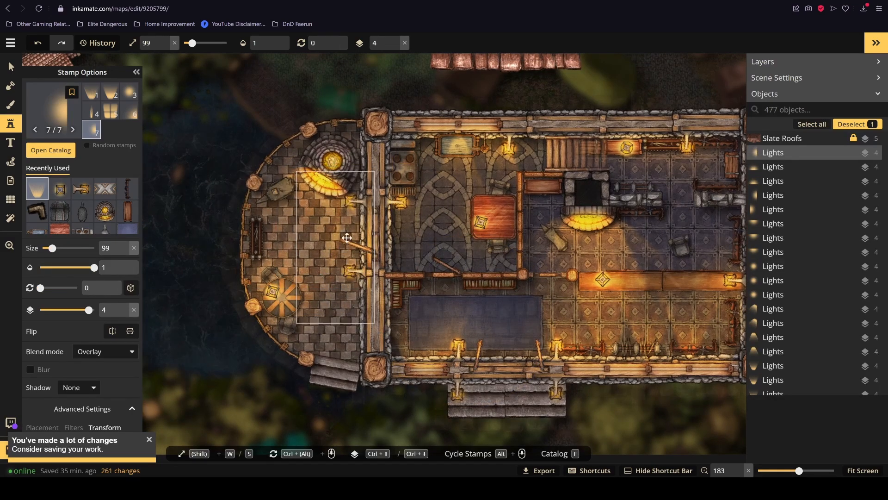
left_click_drag(334, 227, 329, 275)
key("ctrl+v")
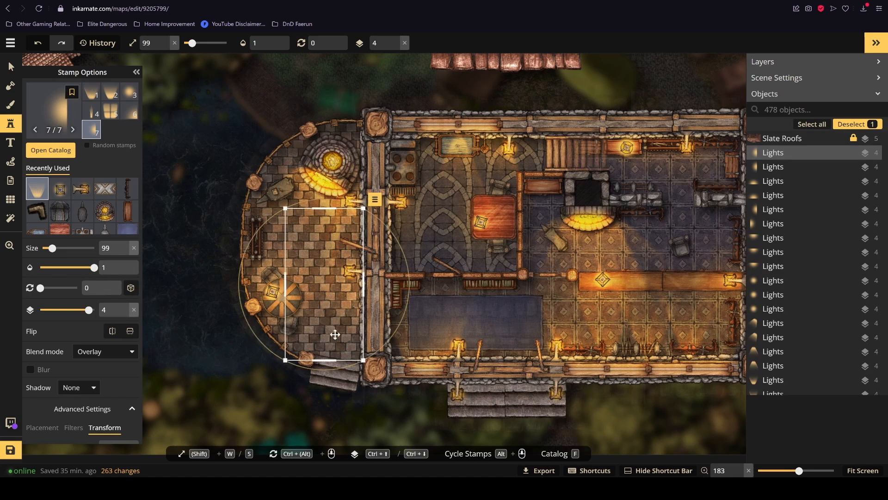
scroll(334, 334, "down", 3)
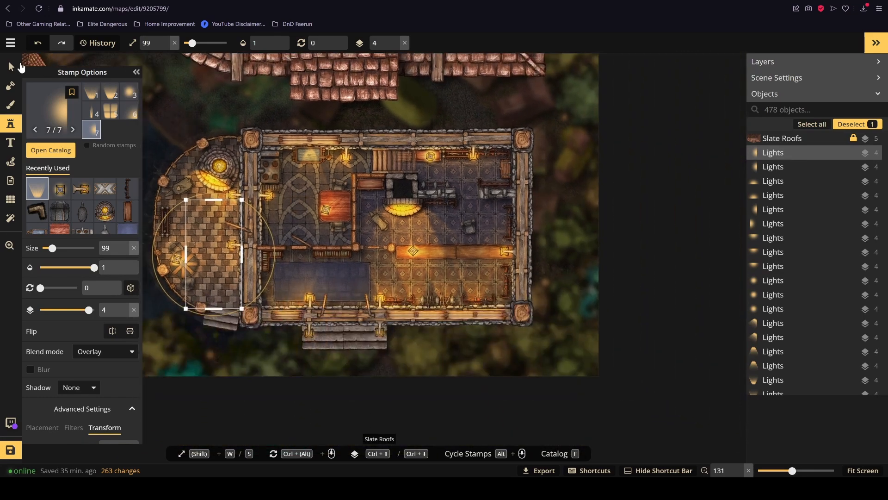
left_click(20, 66)
left_click(691, 262)
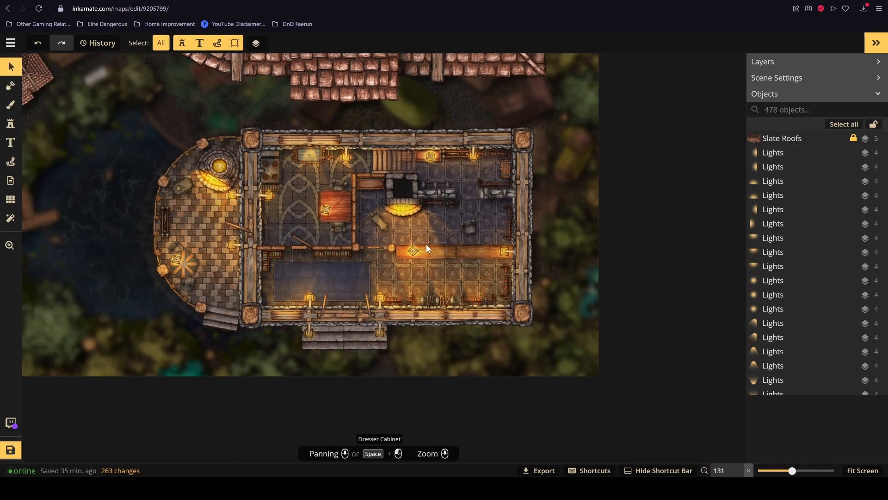
Step: Set up a circular background brush at size 60 with the tile texture's brightness at 87
scroll(426, 243, "up", 1)
scroll(508, 284, "up", 5)
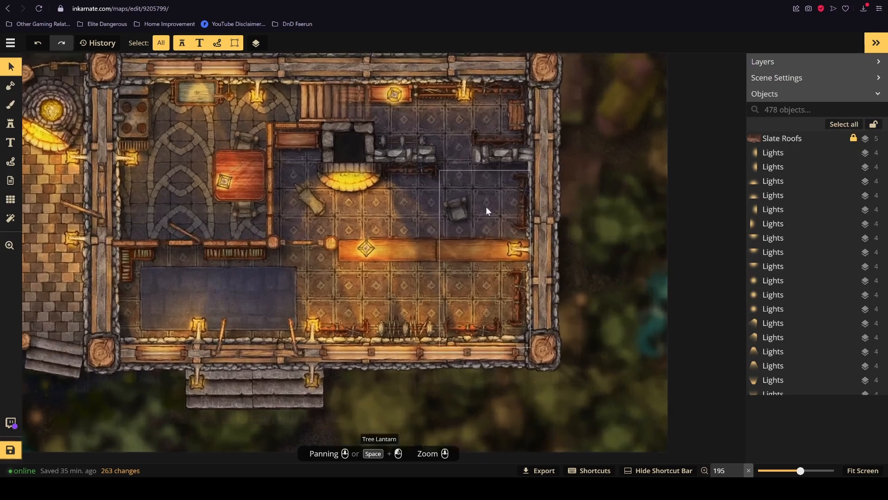
scroll(349, 282, "down", 1)
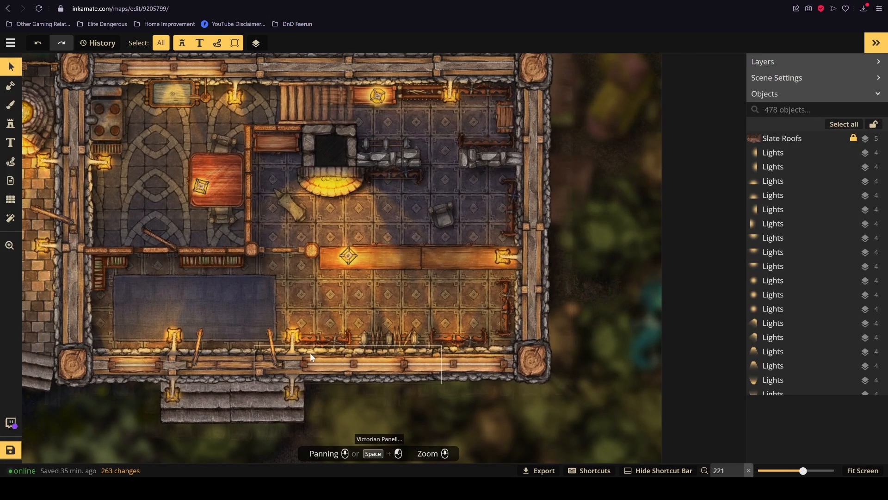
scroll(361, 287, "down", 1)
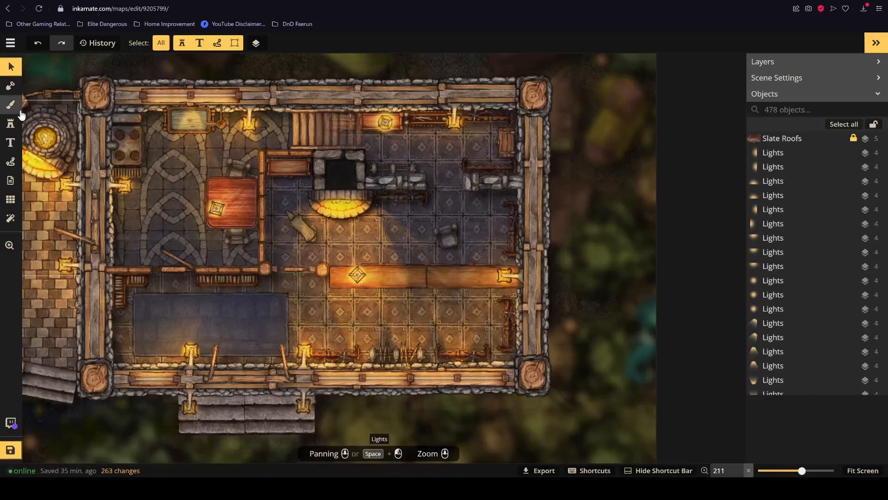
left_click(11, 106)
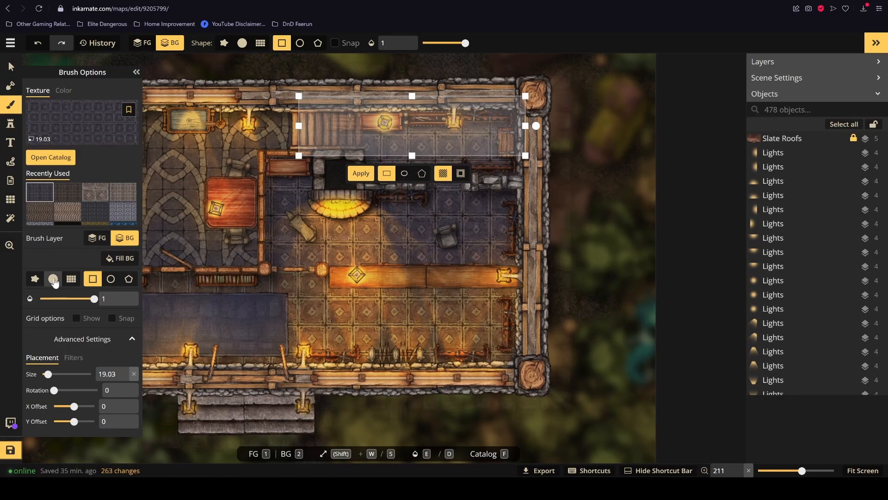
left_click(53, 279)
scroll(459, 245, "down", 2)
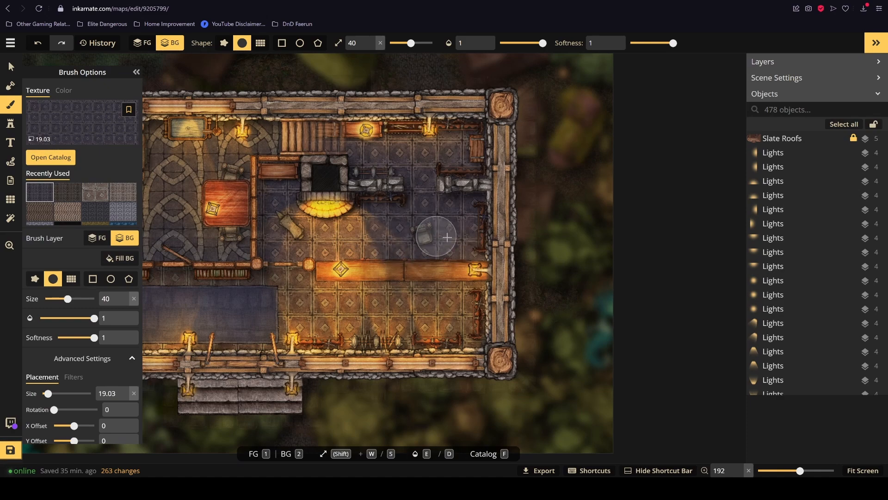
scroll(439, 236, "up", 5)
scroll(65, 395, "down", 1)
scroll(65, 394, "down", 1)
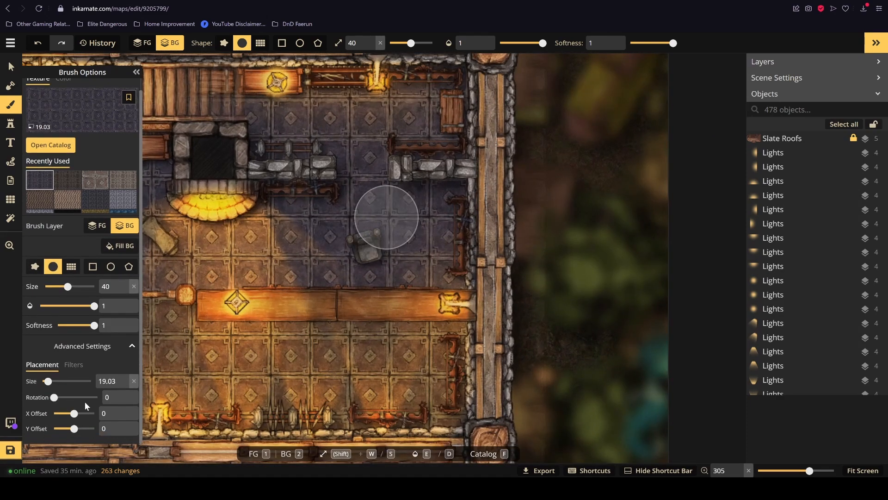
left_click(69, 367)
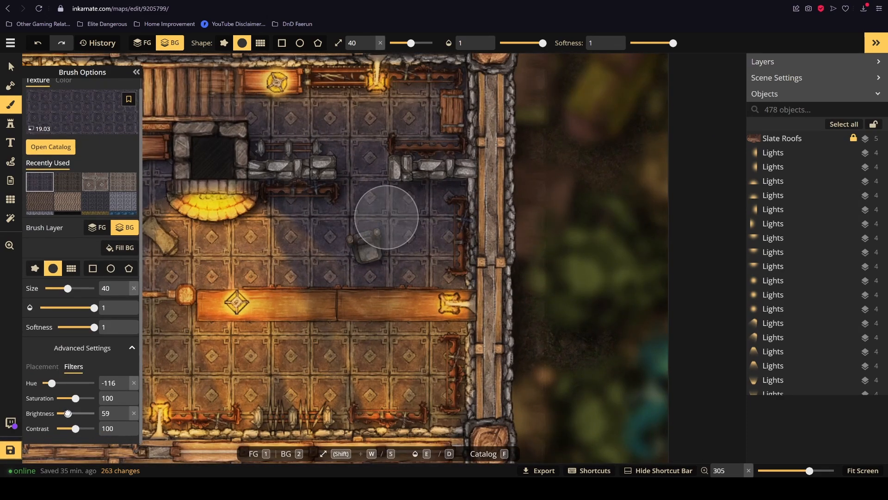
left_click_drag(68, 413, 73, 413)
key("w")
key("w")
key("w")
key("w")
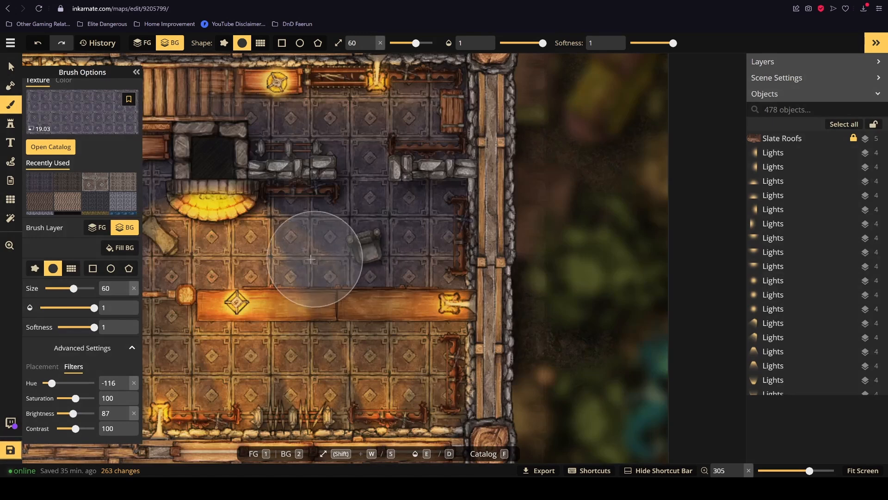
Step: Paint the brighter tile texture over the floor between the fireplace and the bar counter, enlarging the brush to size 80
left_click_drag(326, 252, 418, 245)
scroll(416, 246, "down", 1)
left_click(345, 242)
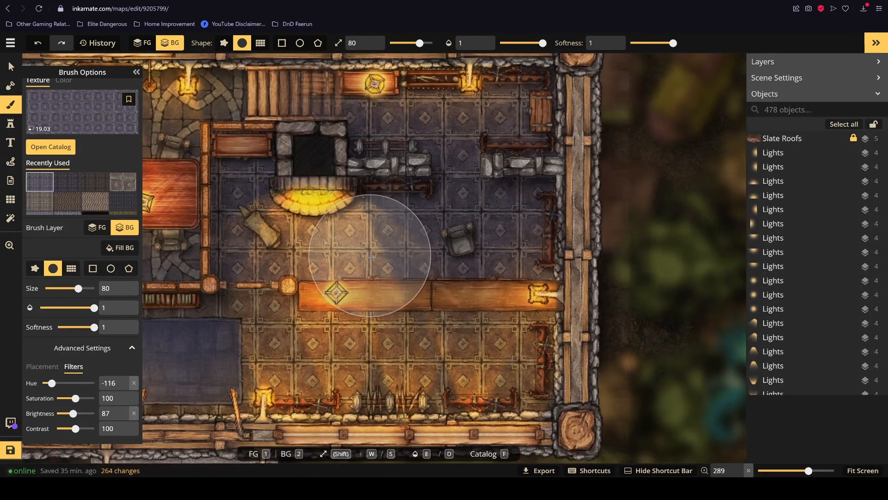
left_click(353, 260)
left_click(274, 246)
left_click(241, 253)
left_click(281, 239)
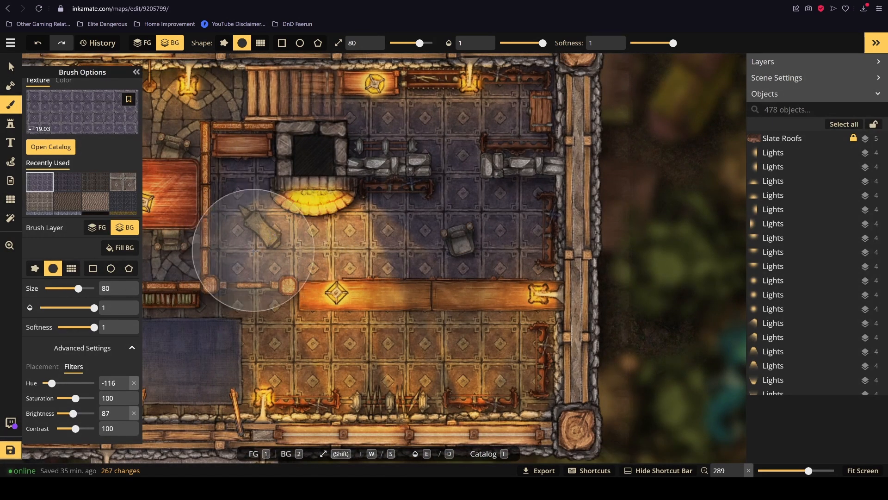
left_click(266, 251)
left_click(366, 260)
left_click(372, 269)
scroll(371, 214, "down", 1)
left_click_drag(370, 264, 371, 208)
left_click_drag(443, 190, 386, 235)
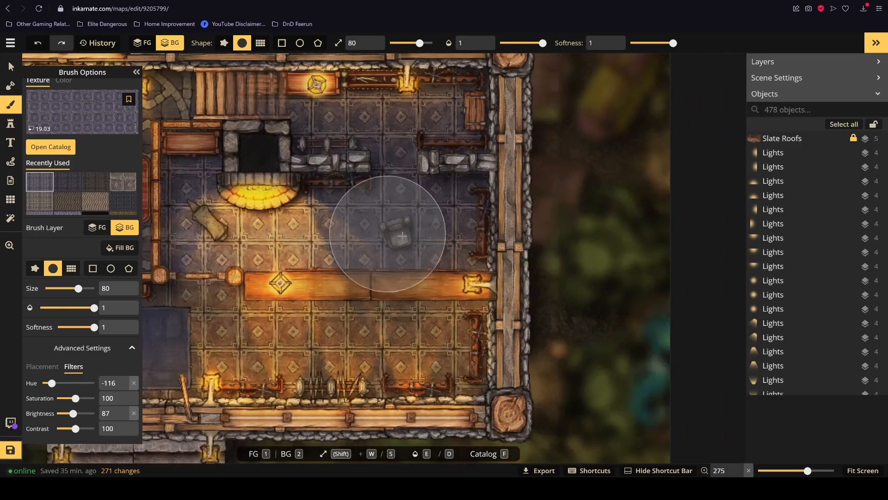
Step: Reduce the brush to size 60 and paint brighter tiles around the chair and along the end of the bar counter
key("s")
key("s")
left_click(464, 250)
left_click(383, 255)
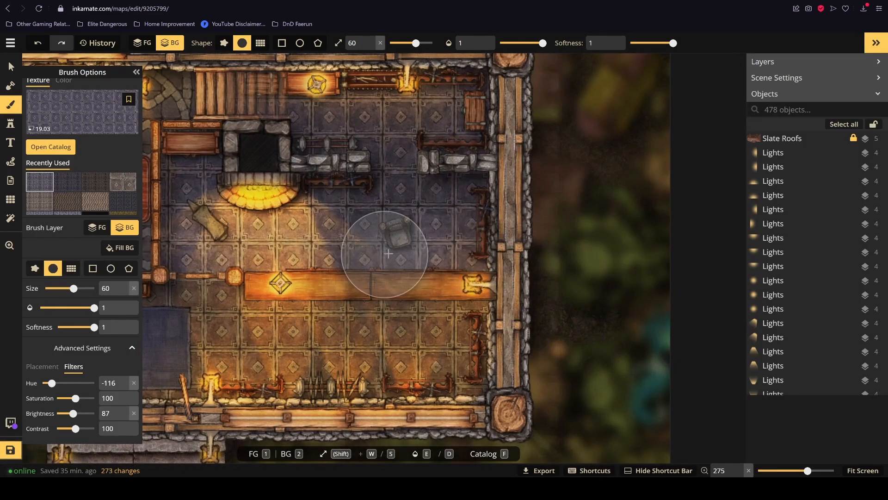
left_click(440, 232)
left_click(417, 248)
left_click(459, 233)
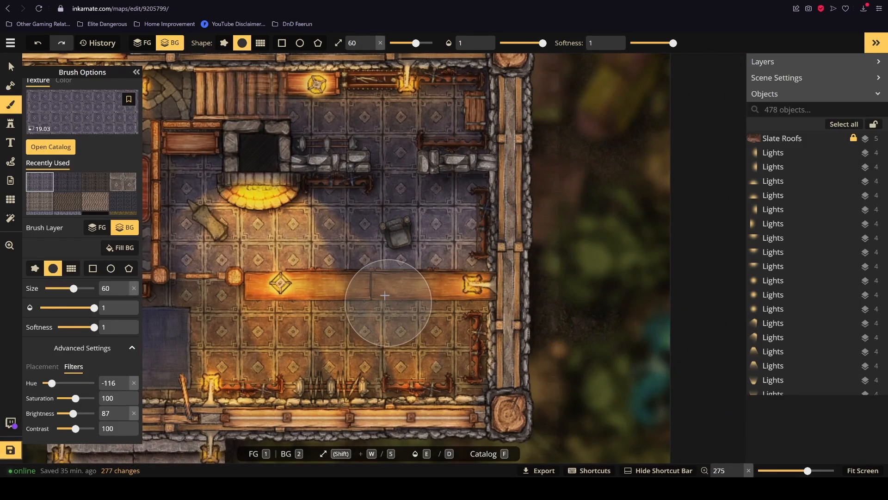
left_click(389, 303)
left_click(455, 189)
left_click_drag(367, 221, 394, 288)
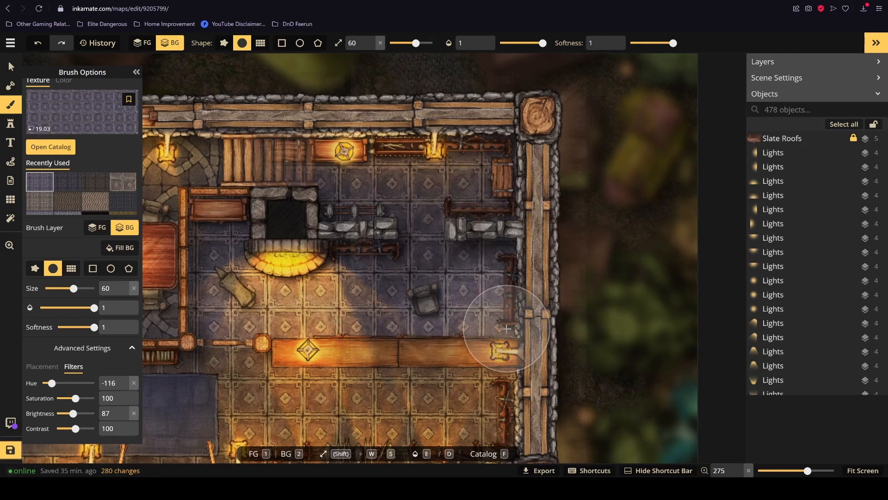
Step: Enlarge the brush to size 70 and brighten the back room floor below the sideboard lantern and wall lamp
left_click(434, 160)
key("w")
left_click(406, 175)
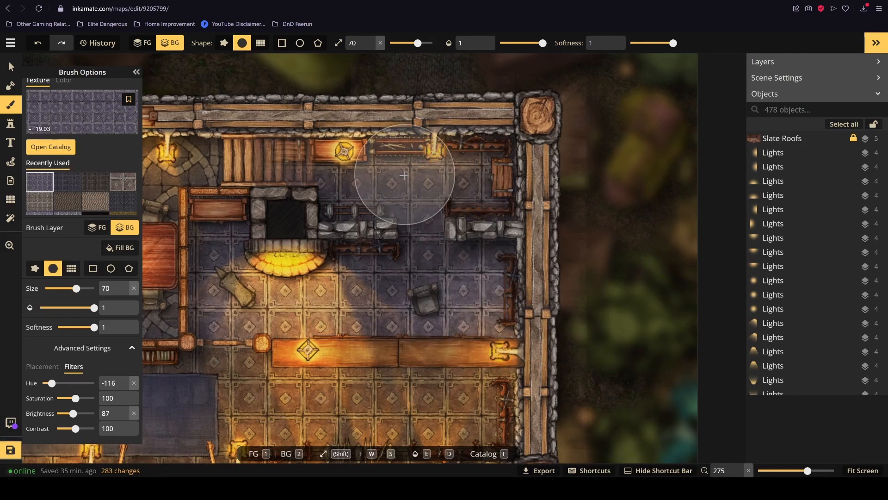
left_click(419, 166)
left_click(423, 178)
left_click(427, 191)
left_click(440, 193)
left_click(456, 192)
left_click(502, 168)
left_click(477, 168)
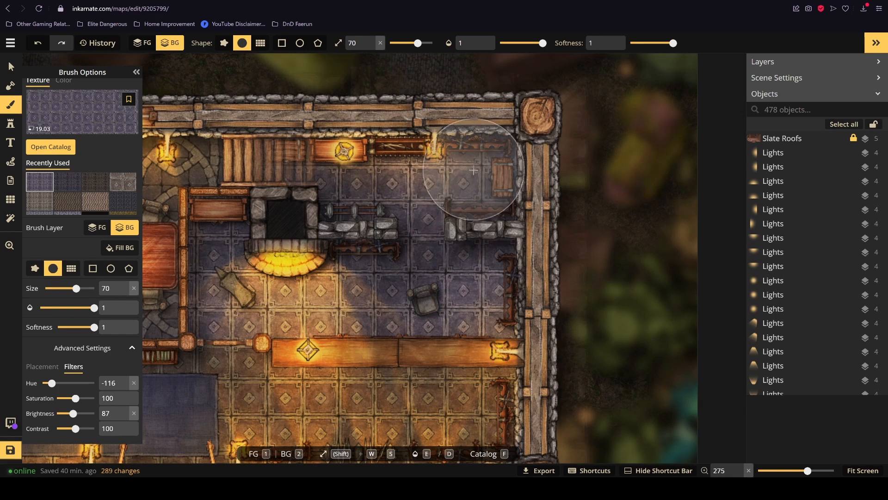
left_click(438, 165)
left_click(397, 156)
left_click(460, 158)
left_click(449, 186)
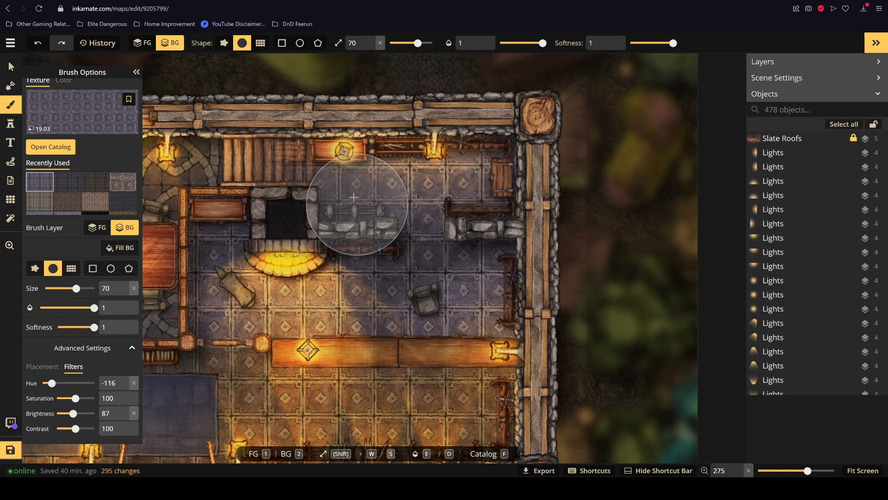
left_click(355, 200)
left_click(344, 173)
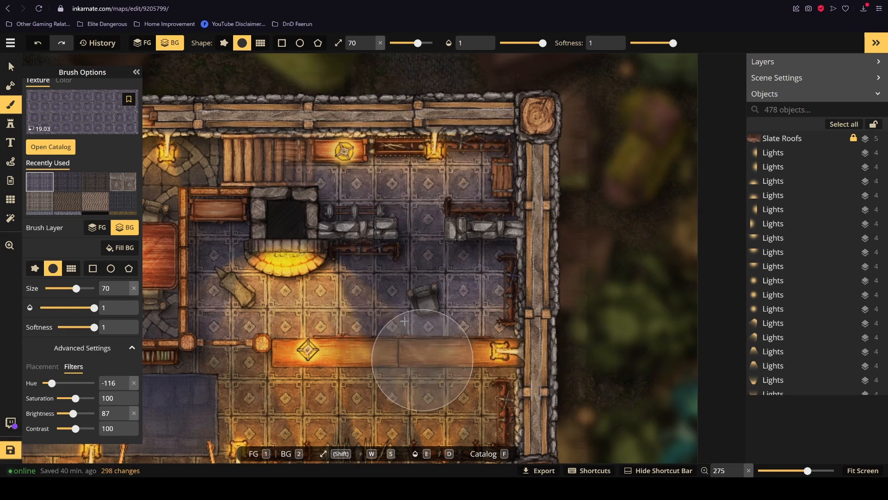
Step: Paint brighter tiles through the gap between the stone walls and onto the floor behind the bar counter
scroll(398, 305, "down", 1)
left_click(355, 197)
left_click(365, 208)
left_click(368, 214)
left_click(407, 248)
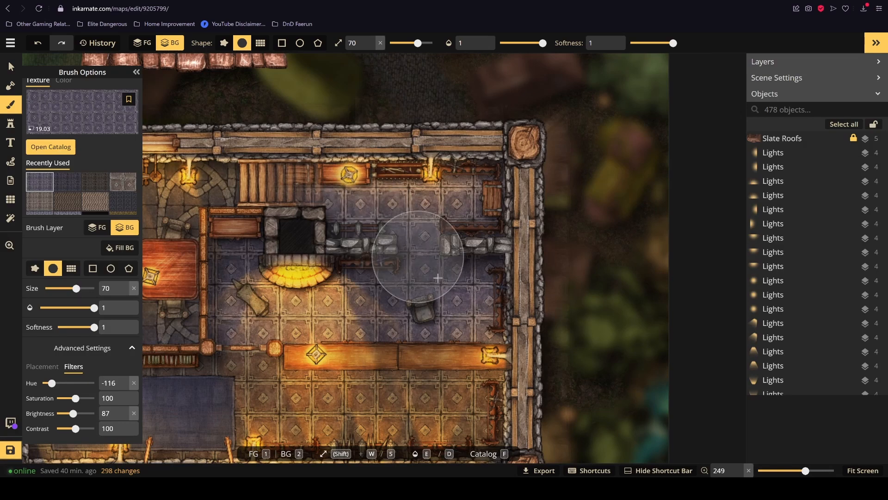
left_click_drag(437, 365, 448, 370)
scroll(432, 273, "up", 2)
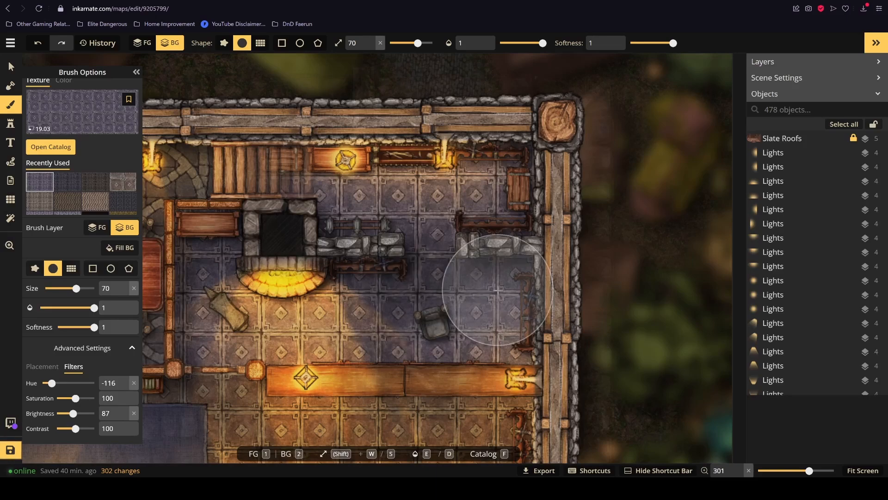
scroll(462, 333, "down", 3)
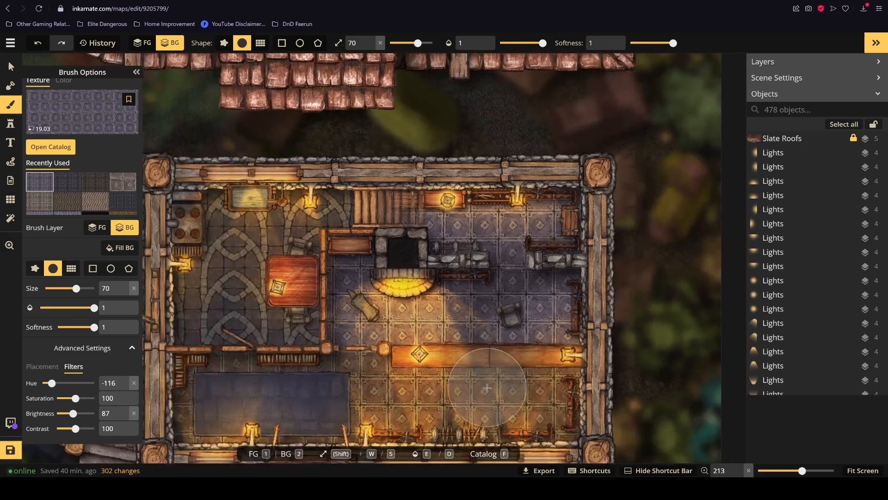
left_click_drag(476, 393, 523, 387)
mouse_move(566, 255)
left_mouse_down()
mouse_move(541, 279)
mouse_move(424, 328)
mouse_move(368, 244)
mouse_move(382, 261)
mouse_move(417, 257)
left_mouse_up()
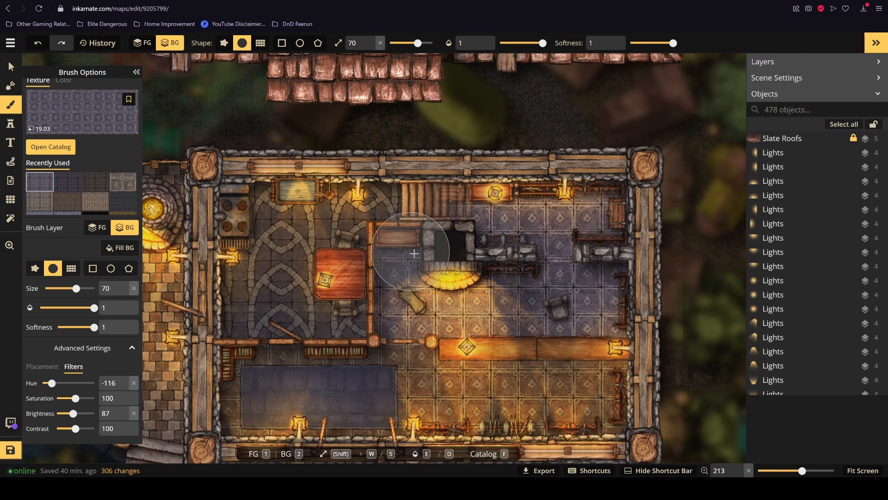
Step: Set the darker tile texture's brightness to 35 and shade the floor corner left of the fireplace, reducing the brush to size 50
scroll(417, 266, "up", 1)
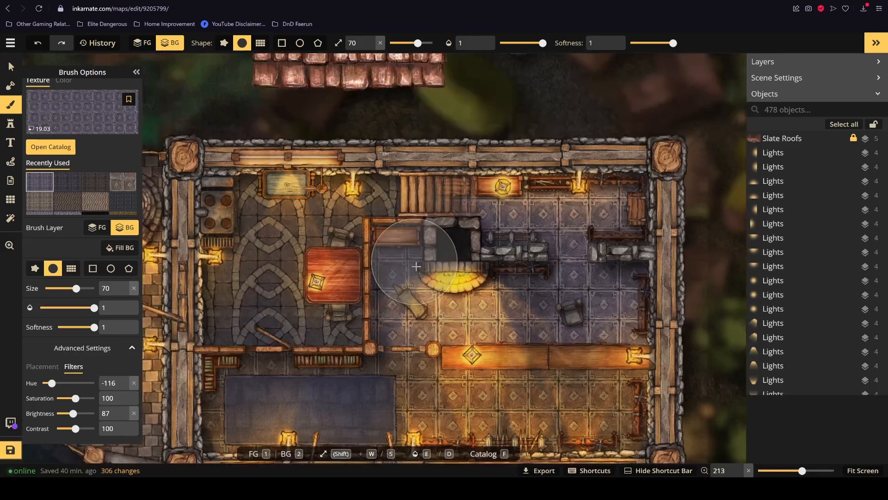
scroll(417, 266, "up", 2)
left_click(86, 198)
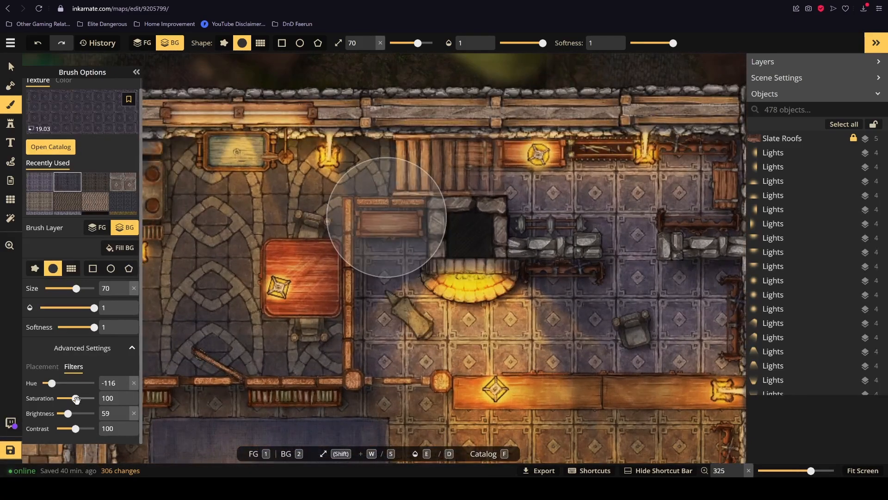
left_click_drag(68, 413, 63, 413)
key("s")
key("s")
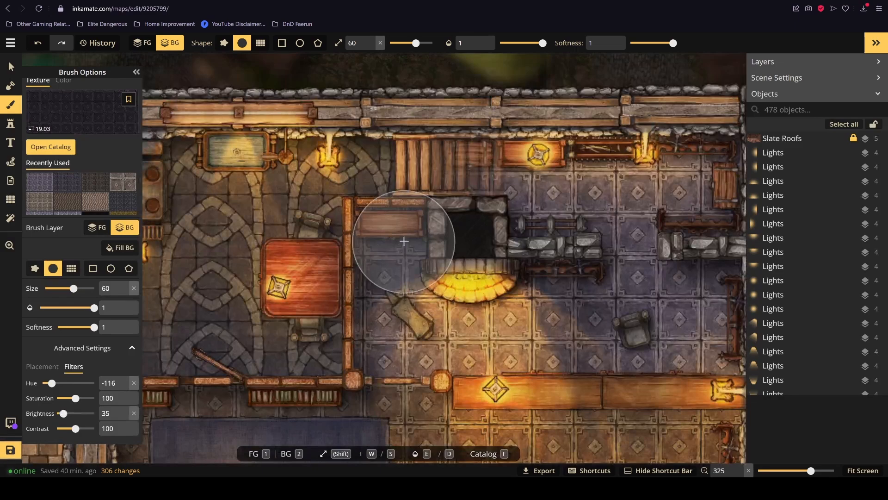
mouse_move(409, 231)
left_mouse_down()
mouse_move(385, 230)
mouse_move(421, 239)
mouse_move(394, 237)
left_mouse_up()
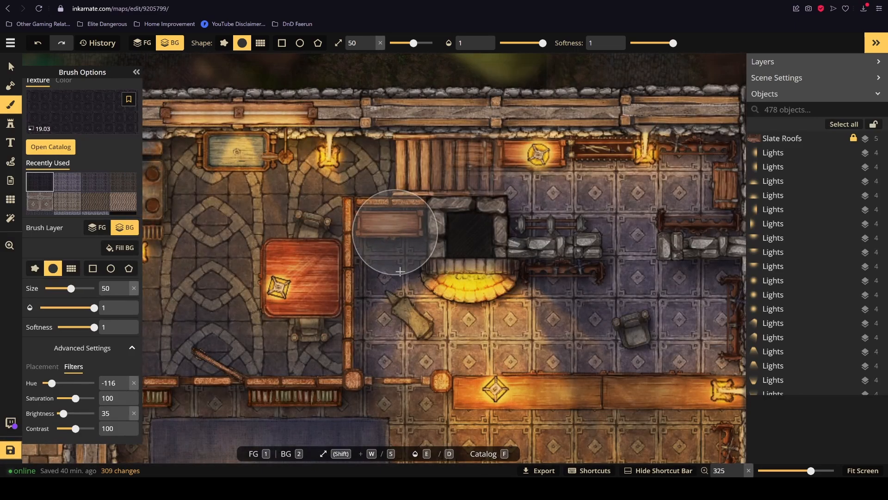
left_click_drag(573, 368, 471, 286)
scroll(472, 286, "down", 1)
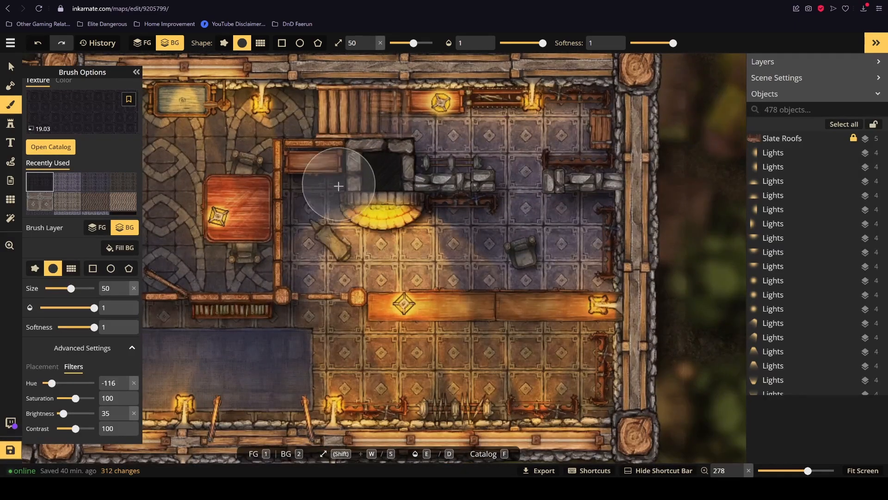
Step: Pick the brightness 87 tile texture again and paint more lit floor right of the fireplace with a size 70 brush
scroll(430, 294, "down", 1)
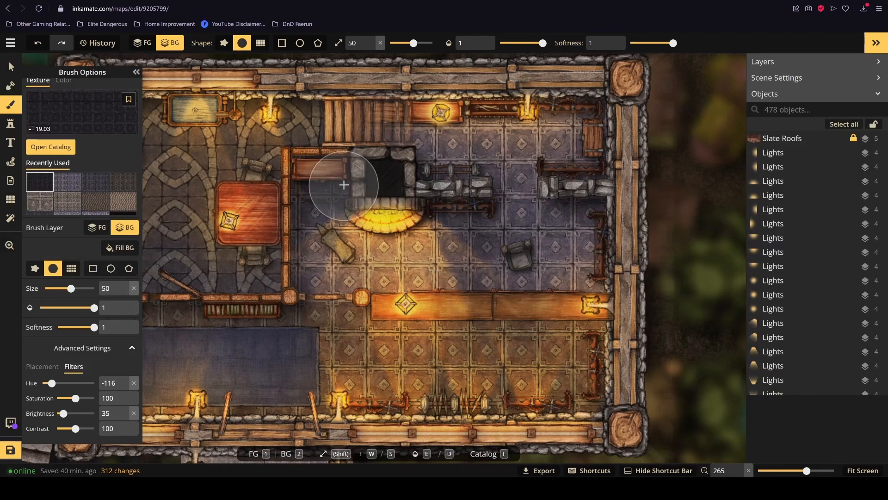
scroll(455, 295, "down", 3)
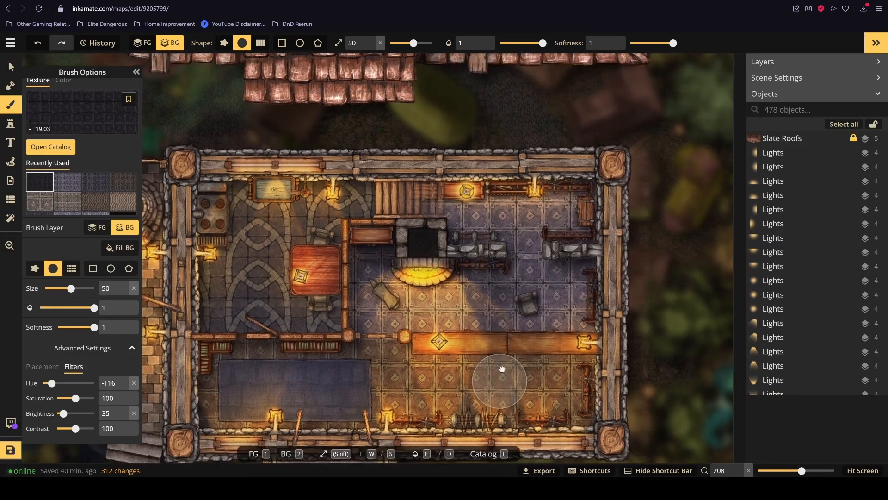
scroll(358, 268, "up", 3)
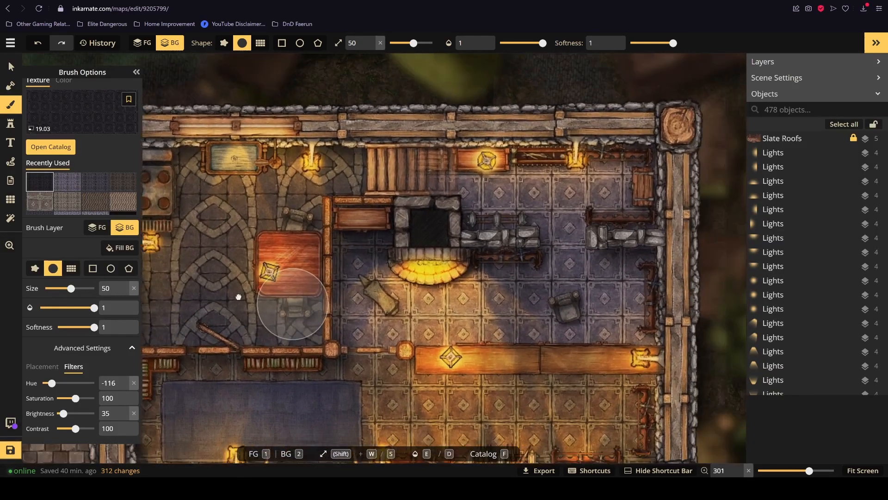
left_click_drag(292, 304, 239, 296)
left_click(69, 183)
left_click_drag(384, 219, 341, 223)
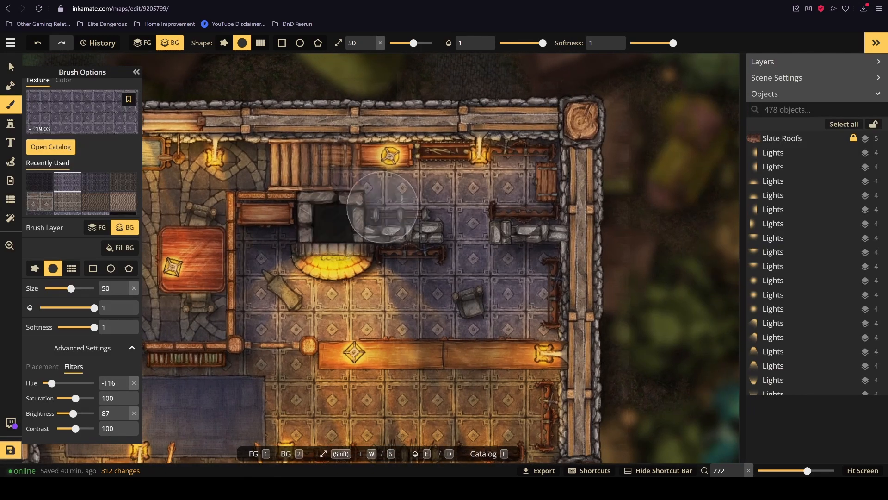
key("w")
mouse_move(391, 181)
left_mouse_down()
mouse_move(482, 173)
mouse_move(469, 213)
mouse_move(512, 341)
left_mouse_up()
left_click_drag(501, 300, 473, 240)
scroll(473, 240, "down", 1)
left_click(474, 240)
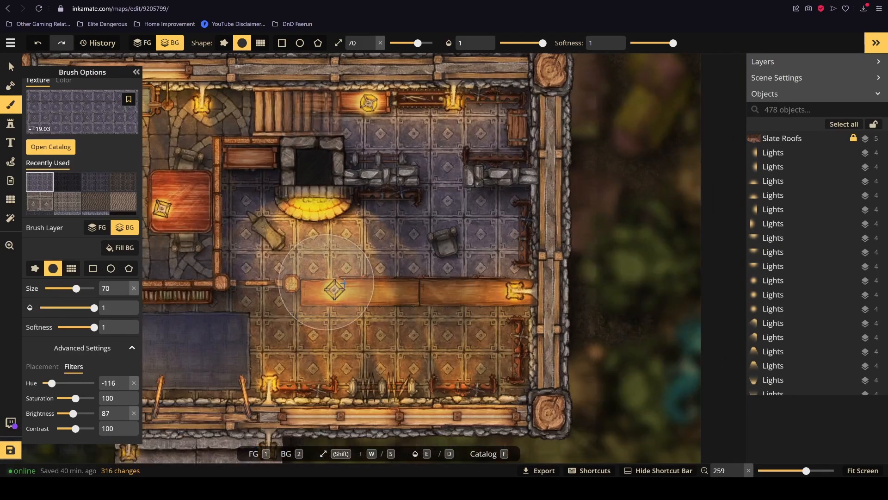
Step: Paint more brightness 87 tiles on the floor between the fireplace and the bar counter with the size 70 brush
left_click(406, 244)
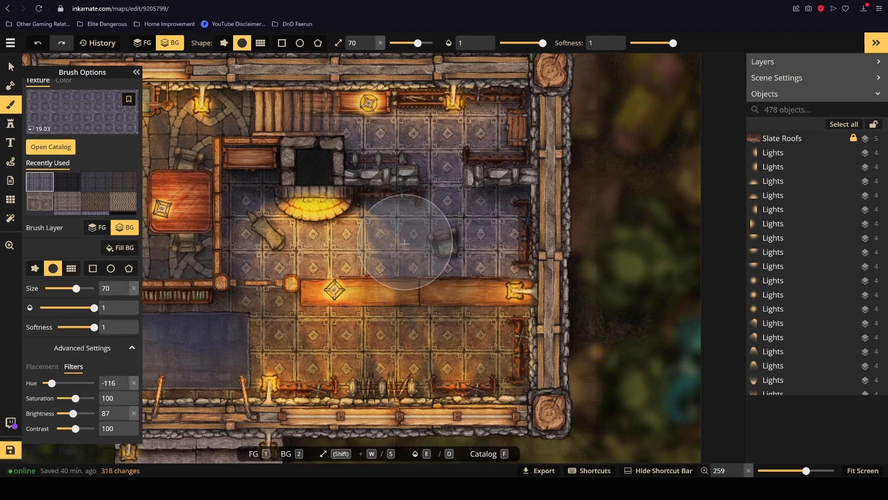
left_click(390, 301)
left_click_drag(390, 301, 412, 281)
left_click(376, 242)
left_click(298, 240)
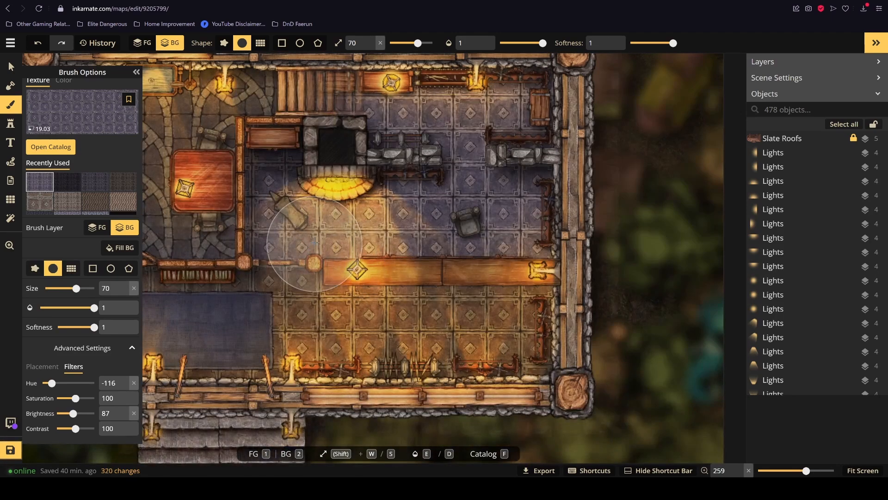
left_click(304, 243)
left_click_drag(309, 235, 338, 201)
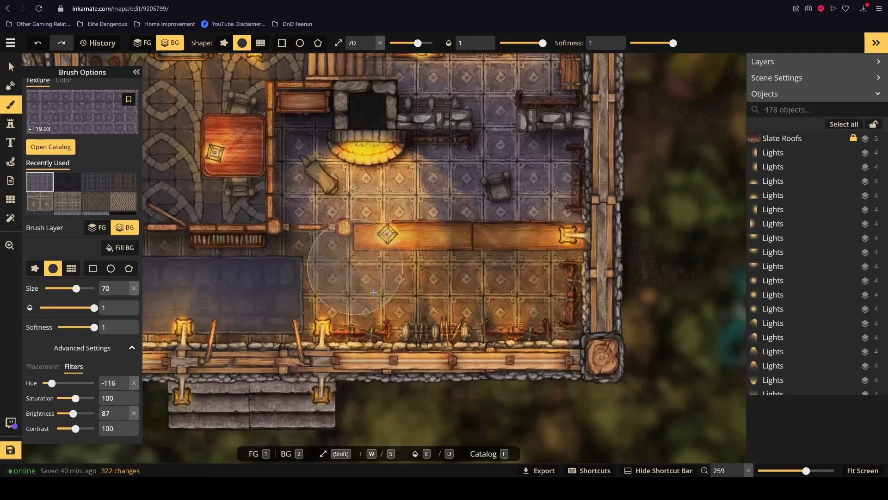
Step: Pick the recently used brown tile texture with brightness 59 and dab it on the floor in front of the bar counter
left_click_drag(412, 321, 453, 342)
left_click(420, 300)
scroll(391, 284, "down", 1)
left_click_drag(391, 271, 371, 263)
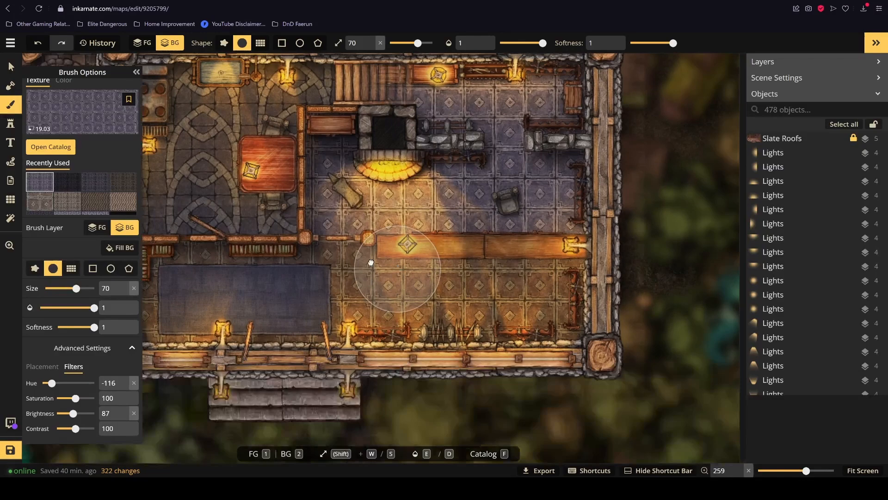
left_click(117, 189)
left_click_drag(469, 320, 420, 303)
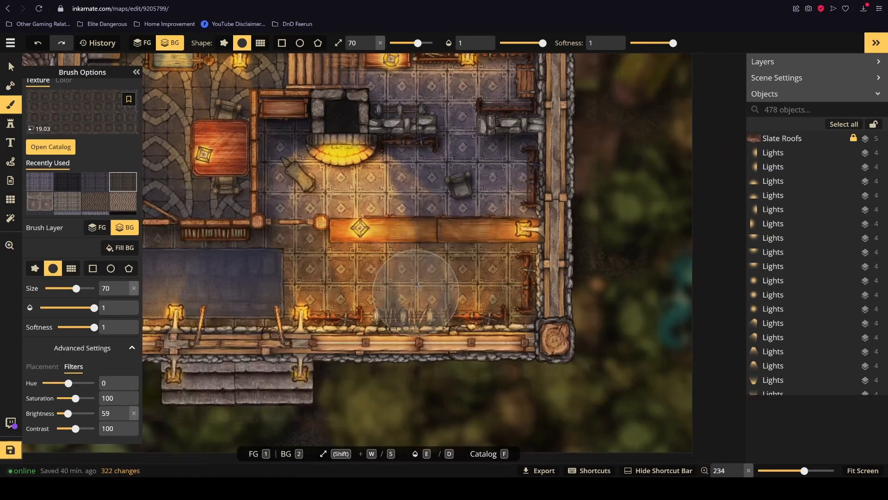
left_click(440, 274)
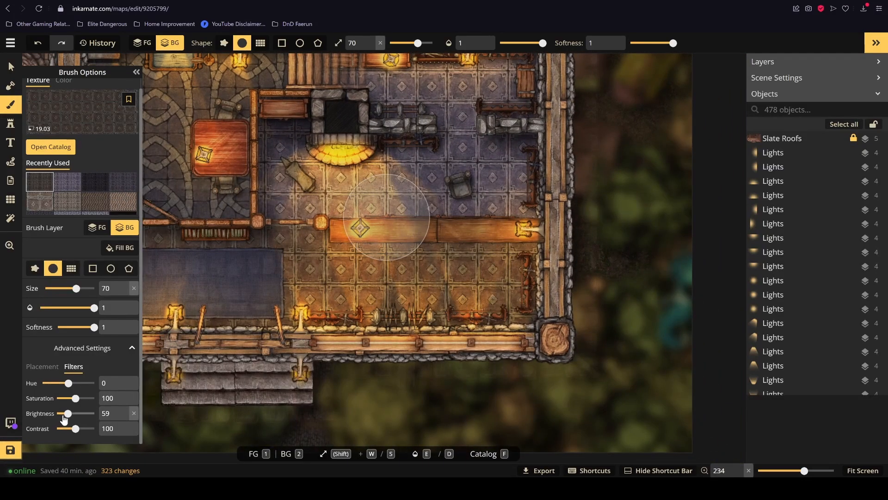
Step: Raise the brown tile brightness to 81 and paint the floor between the rug and bar counter with a size 90 brush
left_click_drag(64, 418, 68, 418)
scroll(310, 292, "up", 2)
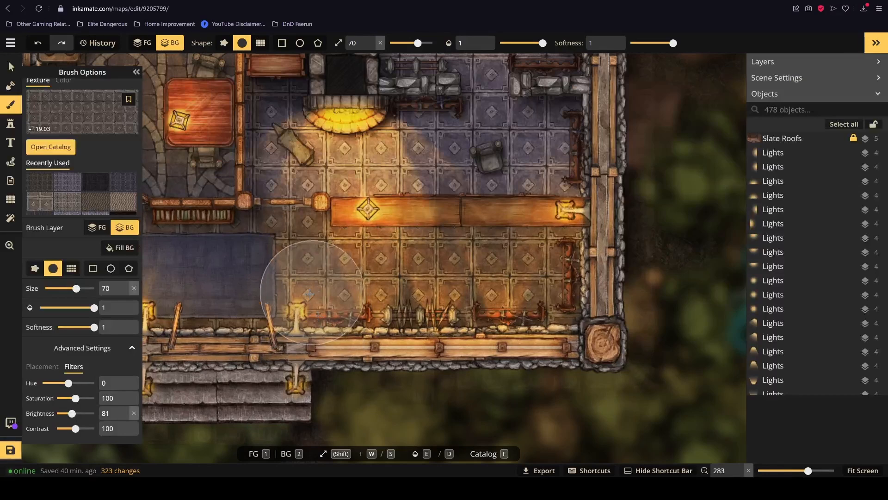
key("w")
key("w")
left_click(299, 293)
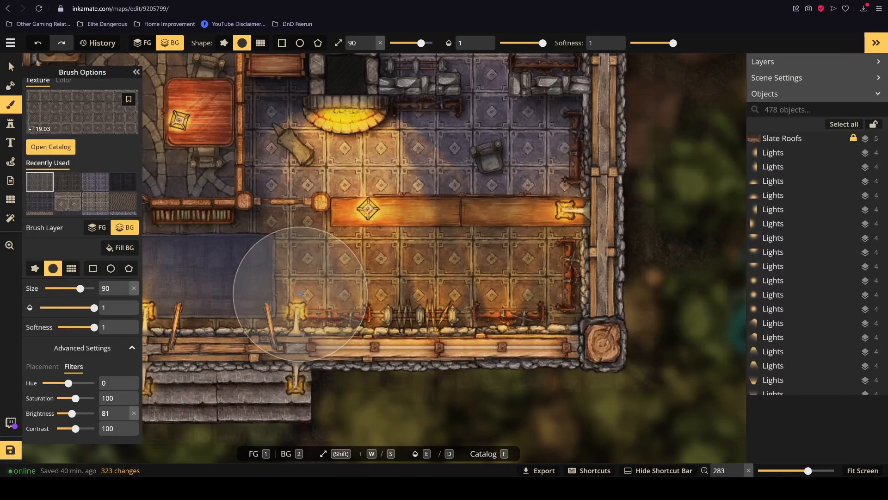
left_click(369, 252)
left_click(364, 263)
Step: Reduce the brush to size 40 and brighten the floor along the bar counter's front edge, down to the wall lamp end
key("s")
key("s")
key("s")
key("s")
key("s")
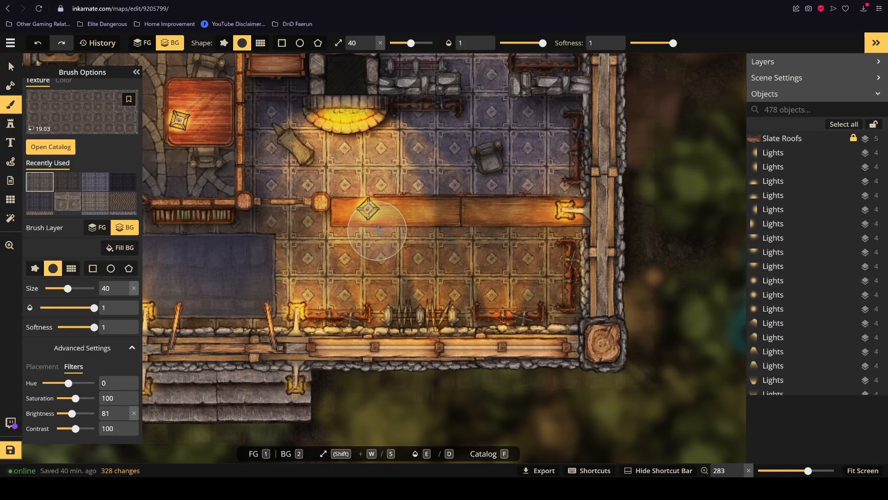
left_click(308, 223)
left_click(550, 258)
left_click(584, 245)
left_click(562, 230)
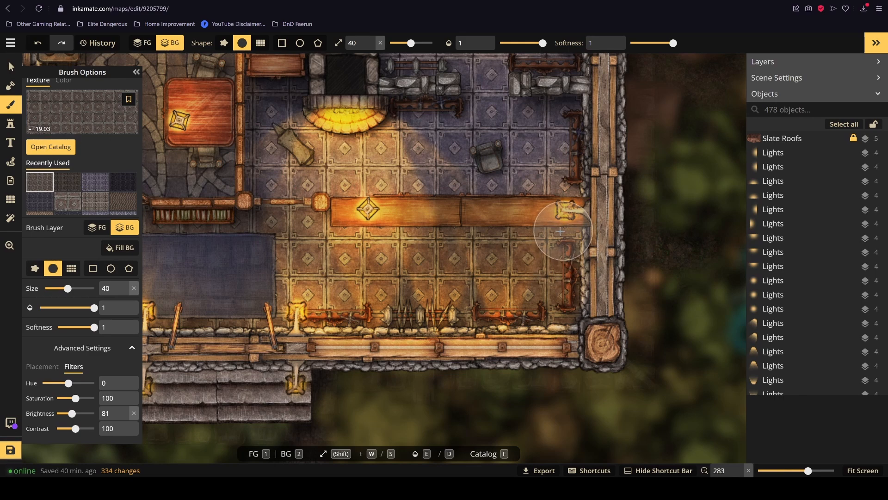
left_click(539, 235)
left_click(574, 256)
left_click(501, 233)
left_click(547, 257)
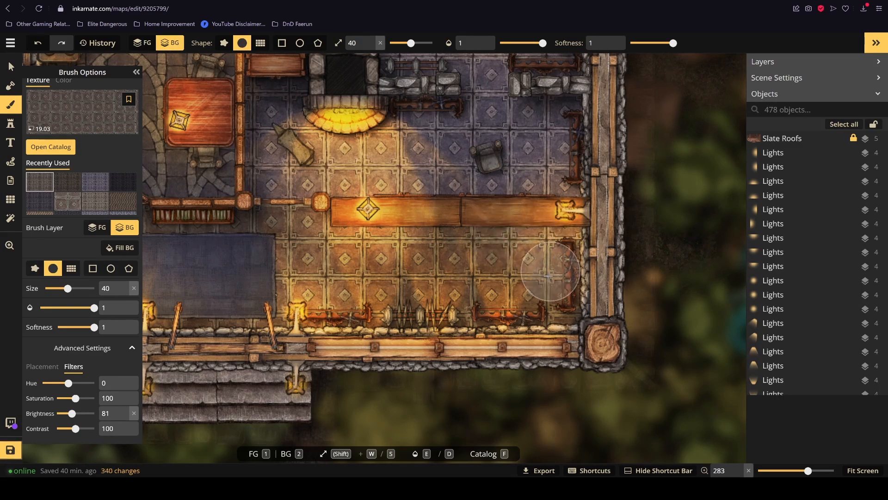
Step: Enlarge the brush to size 60 and fill the floor in front of the weapon racks with the brightness 81 tiles
key("w")
key("w")
left_click(526, 303)
left_click(480, 270)
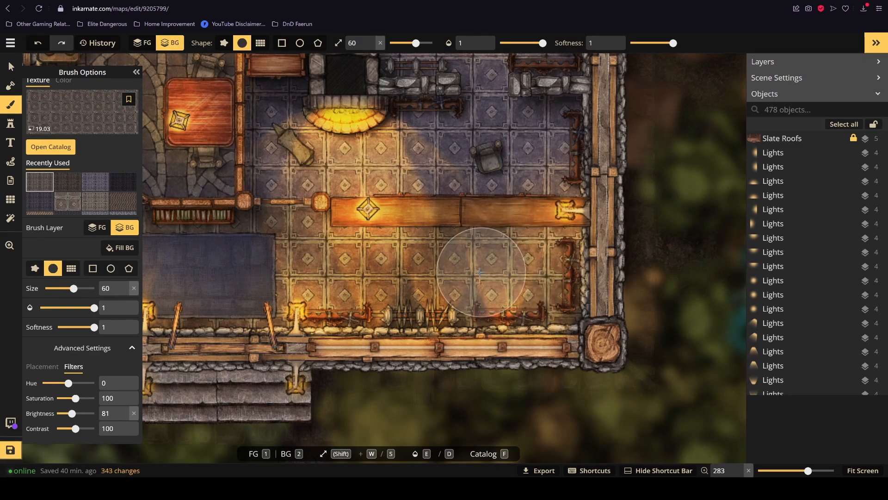
left_click(432, 299)
left_click(354, 288)
left_click(369, 269)
left_click(479, 263)
left_click(519, 286)
left_click(484, 274)
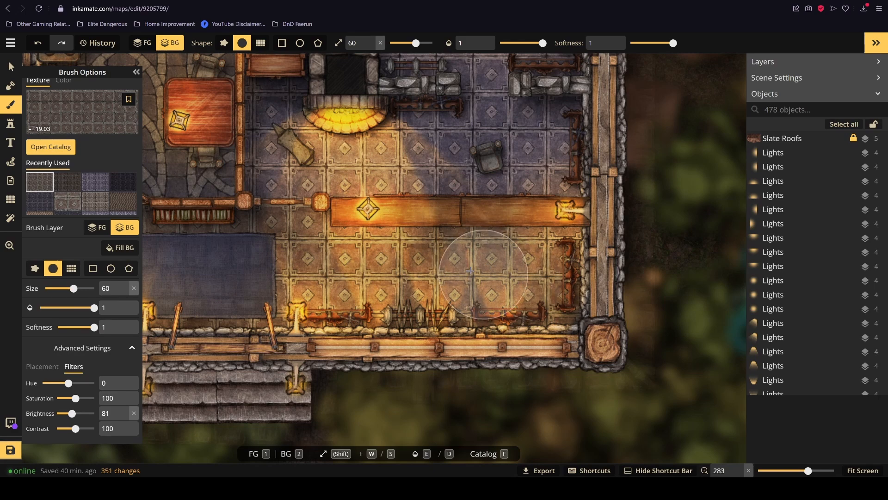
left_click(398, 296)
Step: Brighten the floor around the front entrance lamps and open doors with the brightness 81 tiles and a size 60 brush
scroll(360, 308, "down", 3)
mouse_move(360, 315)
left_mouse_down()
mouse_move(510, 292)
mouse_move(530, 306)
left_mouse_up()
scroll(367, 294, "up", 3)
key("w")
key("w")
key("w")
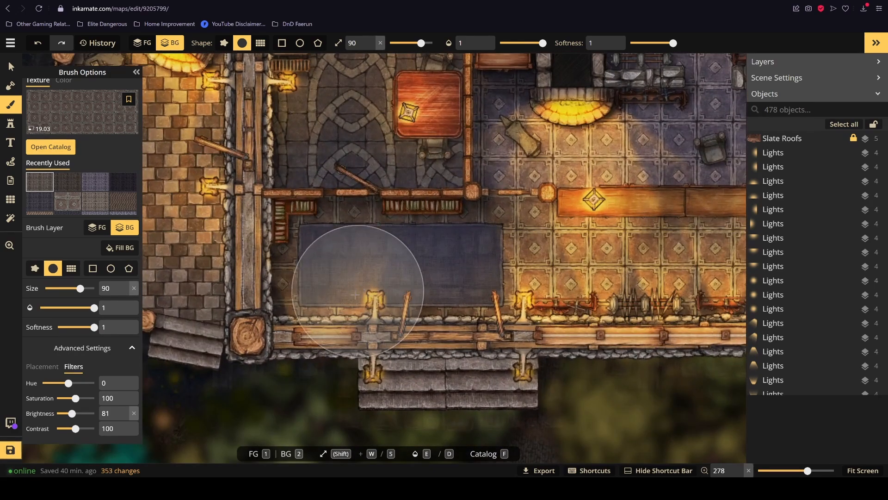
key("s")
key("s")
key("s")
left_click(415, 295)
left_click(506, 295)
left_click(476, 322)
left_click(432, 293)
left_click_drag(459, 328, 381, 307)
scroll(374, 345, "up", 2)
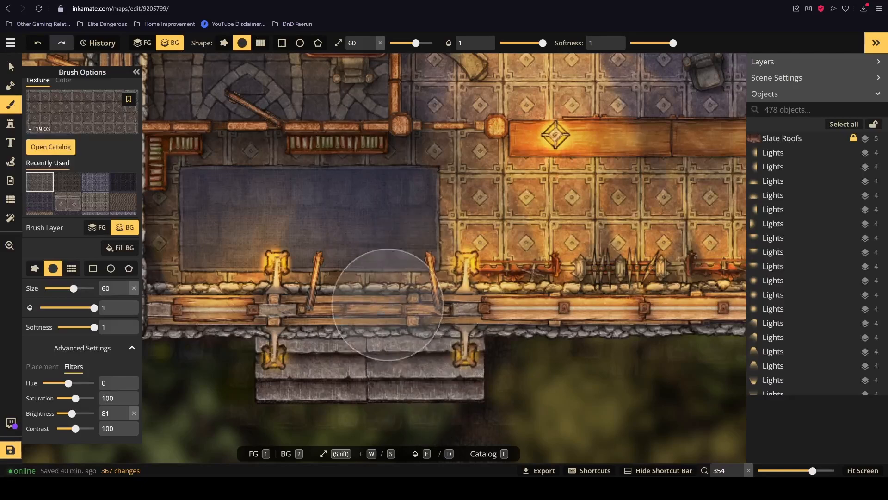
Step: Paint brightness 81 tiles on the entrance room floor around the far end of the blue rug, below the bookshelves
scroll(369, 340, "down", 2)
left_click_drag(382, 409, 382, 410)
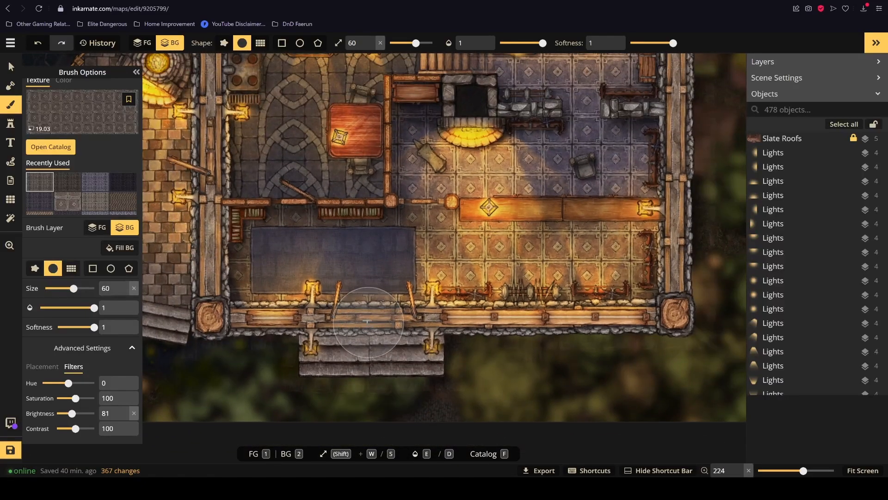
left_click_drag(367, 321, 396, 345)
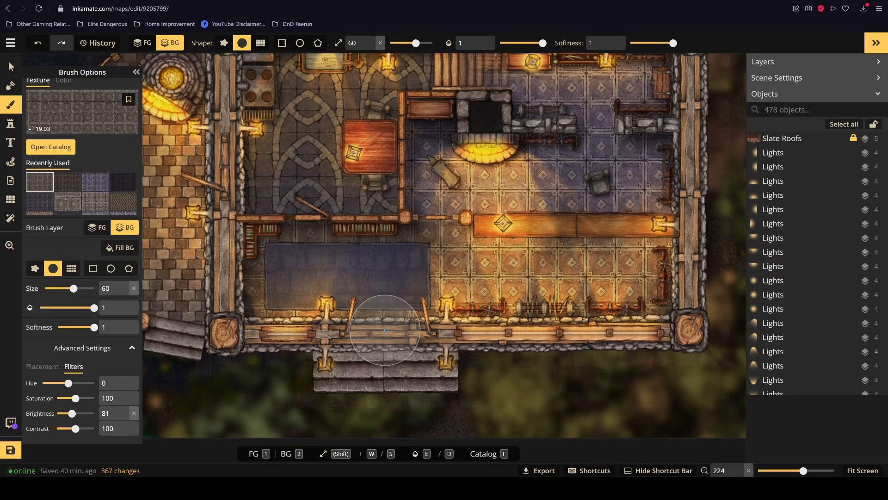
scroll(384, 329, "up", 2)
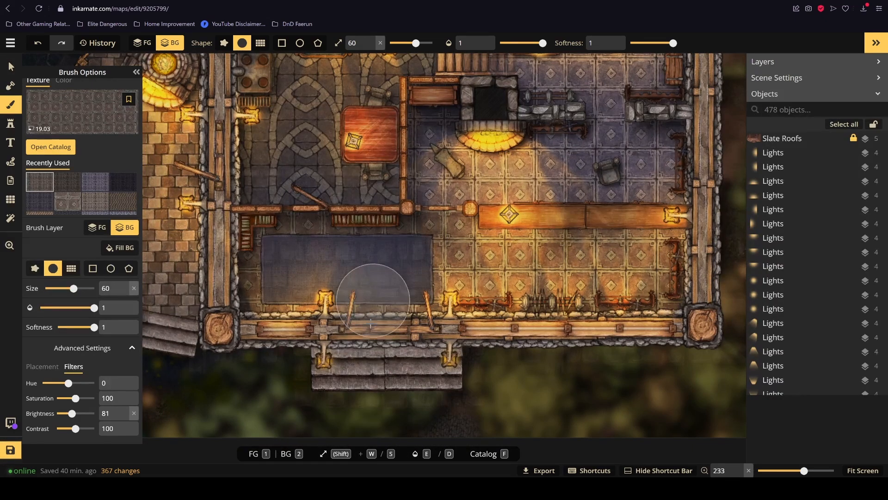
left_click_drag(450, 282, 443, 330)
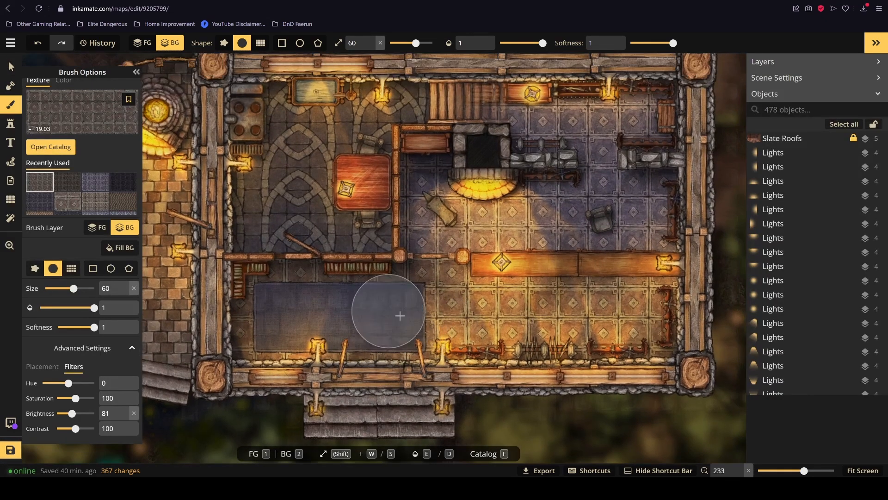
scroll(369, 343, "down", 2)
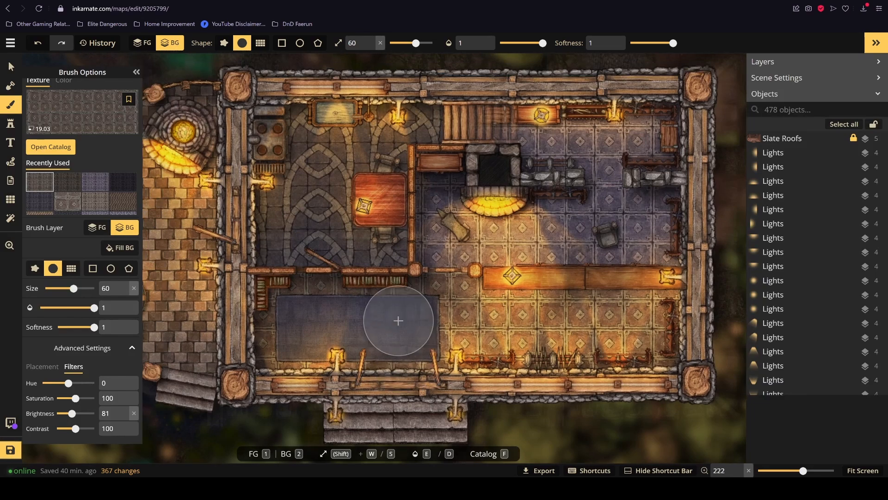
scroll(374, 326, "up", 3)
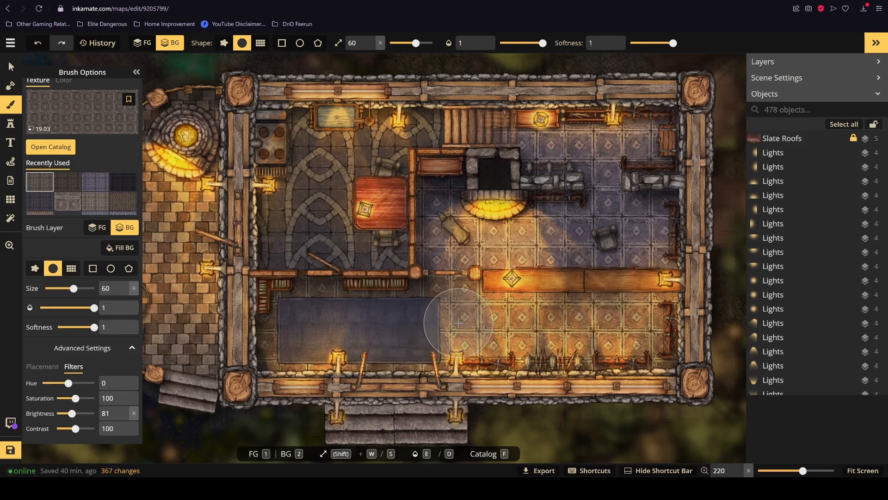
scroll(408, 337, "up", 4)
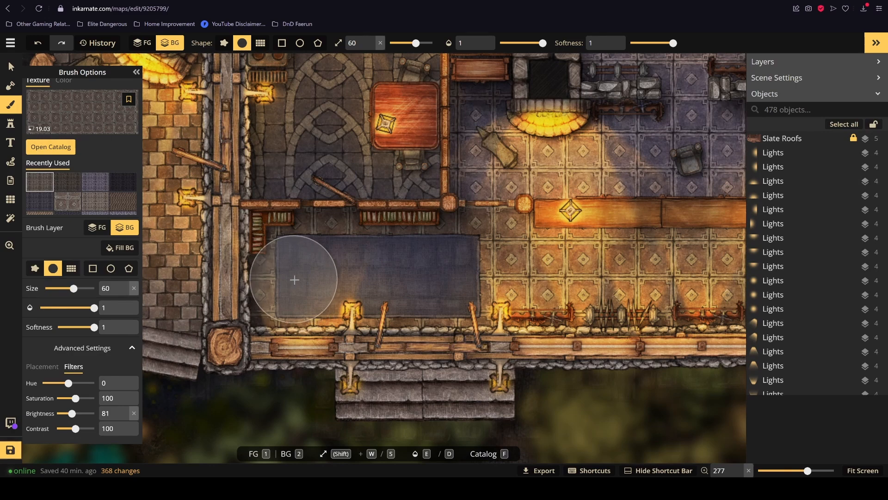
left_click_drag(294, 279, 376, 278)
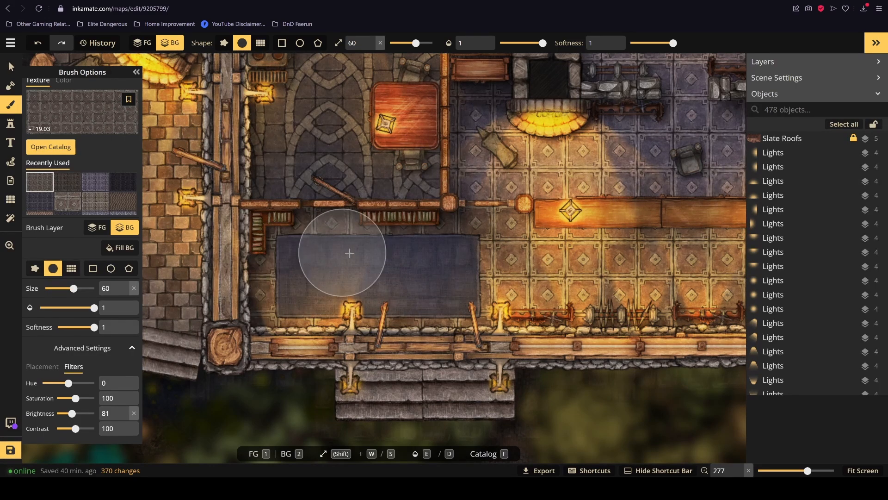
Step: Set the patio brick texture's brightness to 148 and brighten the paving by the lower wall lamp and round table with a size 90 brush
scroll(411, 282, "down", 1)
left_click_drag(345, 303, 450, 337)
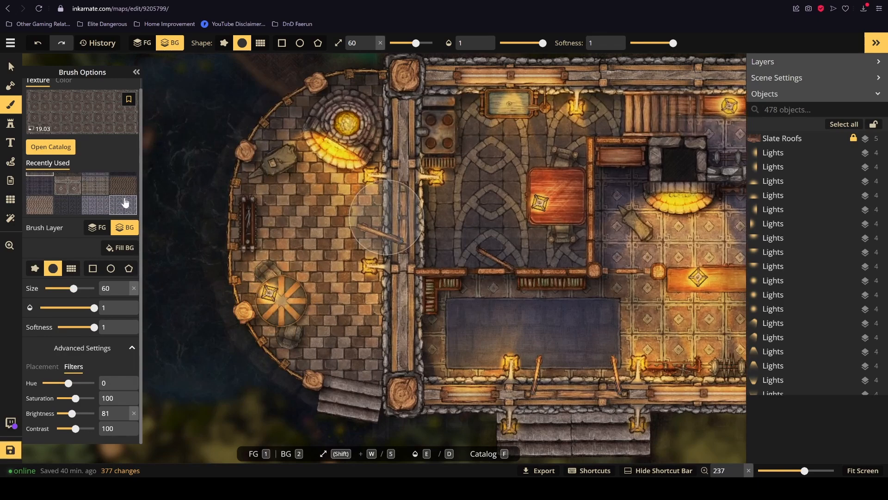
left_click(123, 200)
left_click_drag(69, 413, 84, 413)
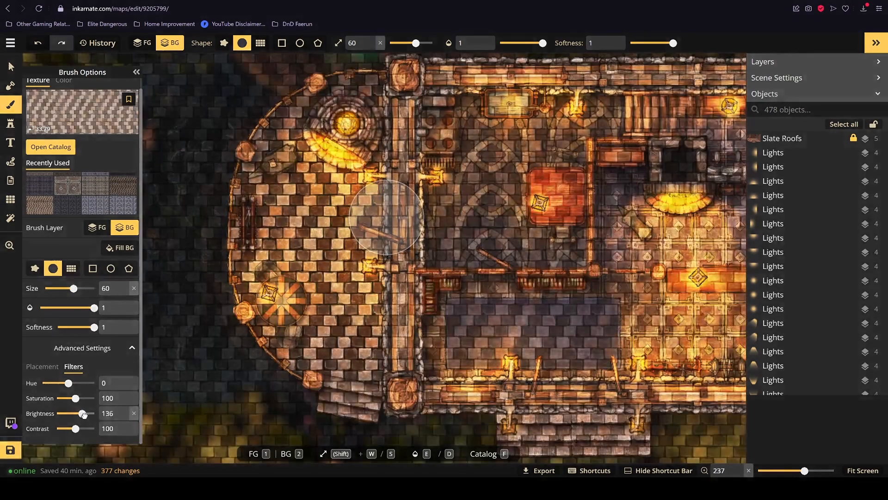
key("w")
key("w")
key("w")
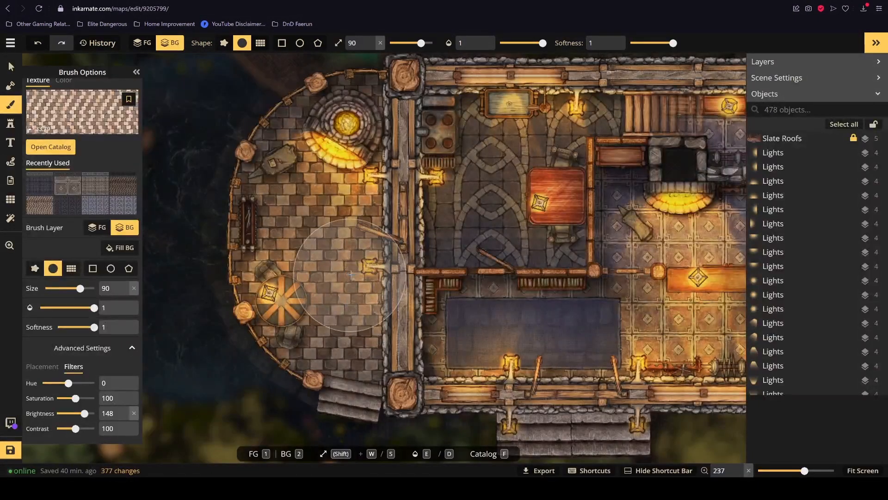
left_click(351, 275)
left_click(359, 276)
left_click(362, 308)
left_click(276, 291)
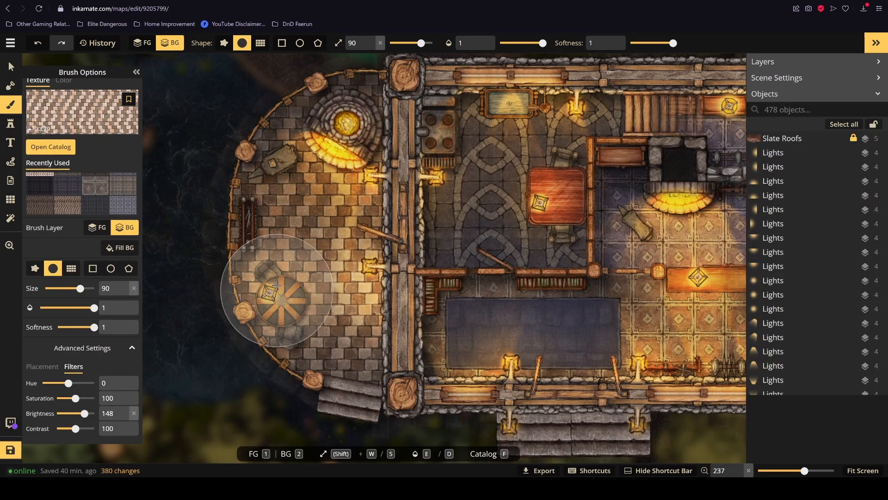
Step: Paint the brightness 148 bricks below the patio fire pit, by the upper wall lamp and across the middle of the patio
left_click(314, 212)
left_click(361, 180)
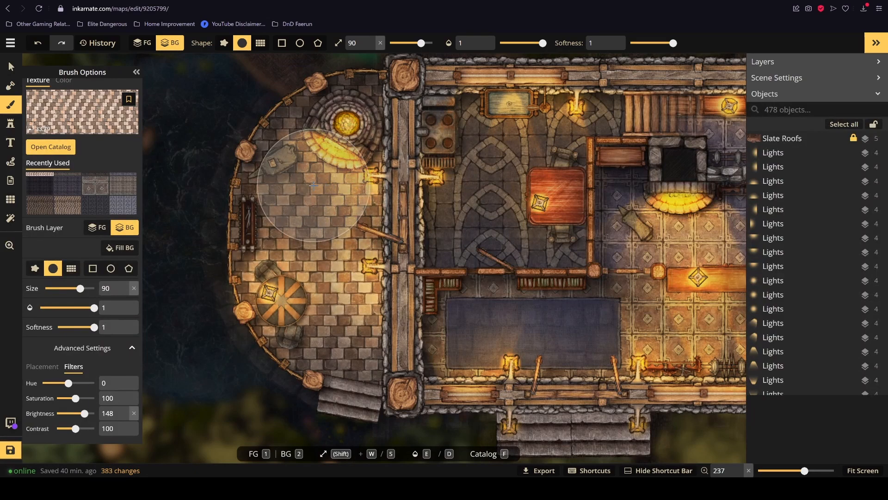
left_click(313, 185)
left_click(311, 191)
left_click(296, 208)
left_click_drag(530, 324, 496, 306)
left_click(310, 250)
Step: Pick the arched stone texture with brightness 100 and brighten the kitchen floor beside the stove and wall lamp with a size 70 brush
left_click_drag(408, 252, 350, 314)
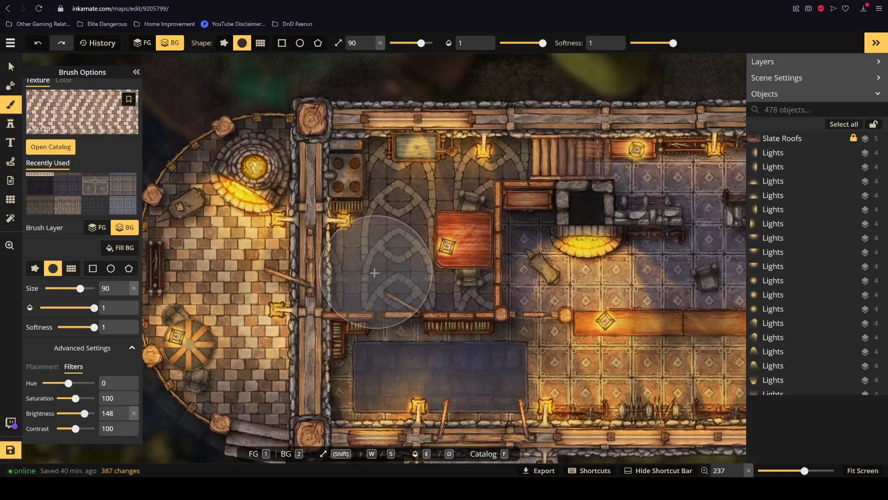
left_click_drag(374, 273, 318, 279)
scroll(324, 315, "up", 1)
left_click_drag(320, 314, 321, 289)
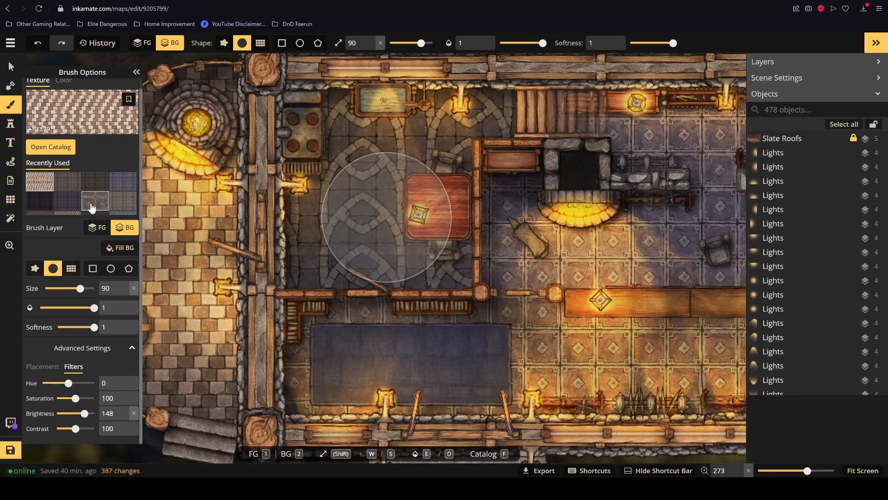
scroll(115, 211, "down", 1)
left_click(102, 206)
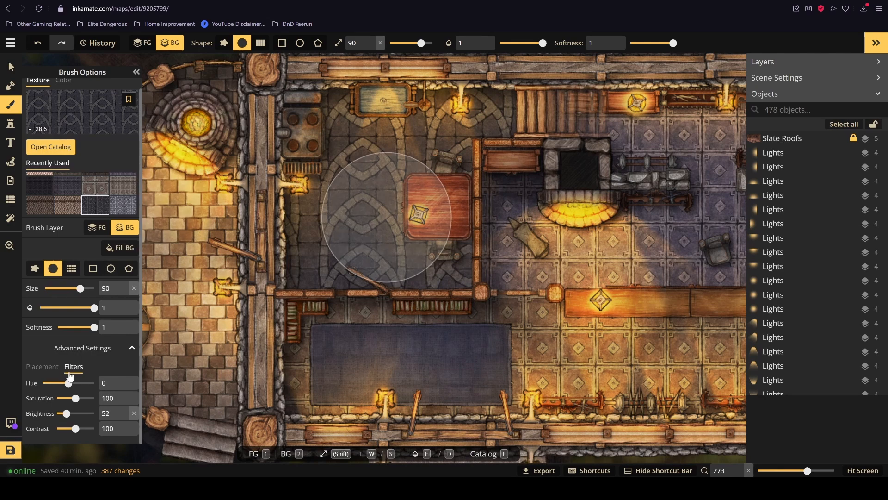
left_click(117, 204)
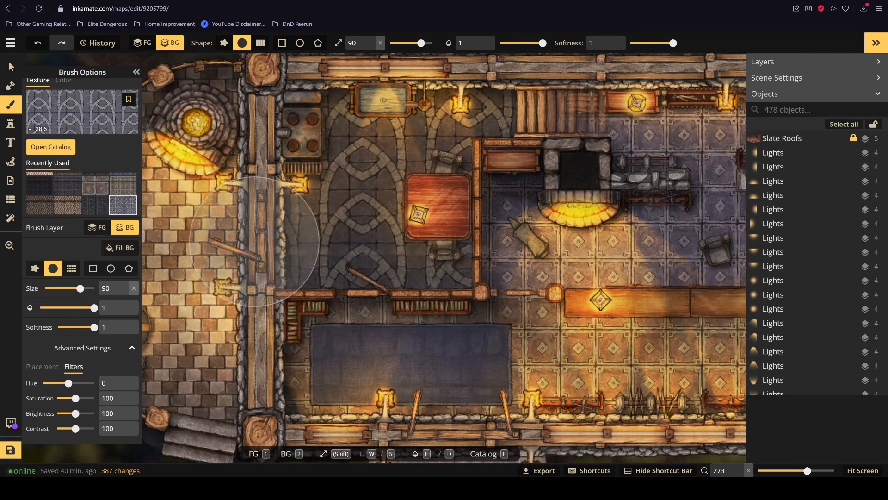
key("s")
key("s")
left_click(310, 190)
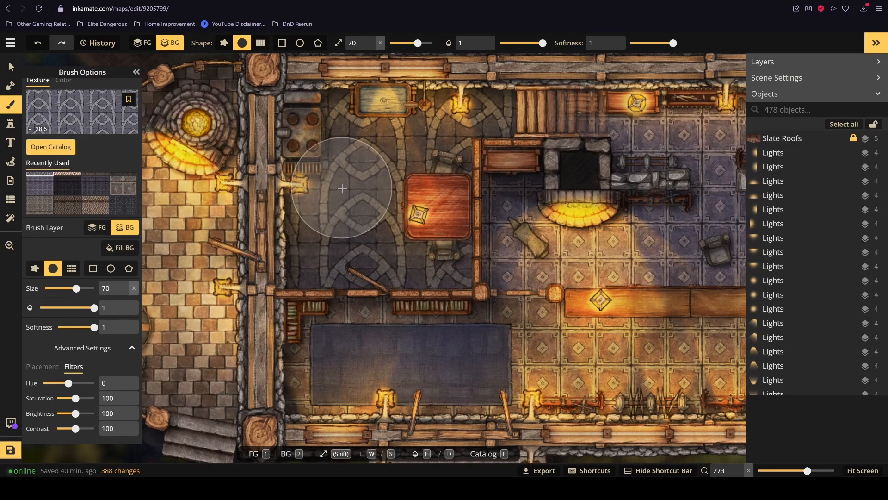
left_click(342, 186)
left_click(329, 166)
left_click(319, 146)
left_click(332, 213)
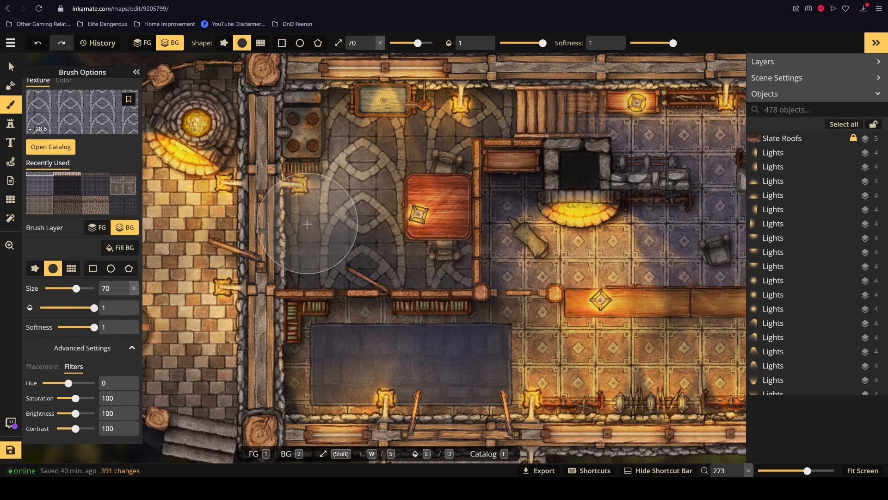
Step: Paint more brightness 100 arched stone along the kitchen's outer wall below the lamp and around the red table
left_click(306, 225)
left_click(325, 217)
left_click(301, 236)
left_click(435, 228)
left_click(409, 226)
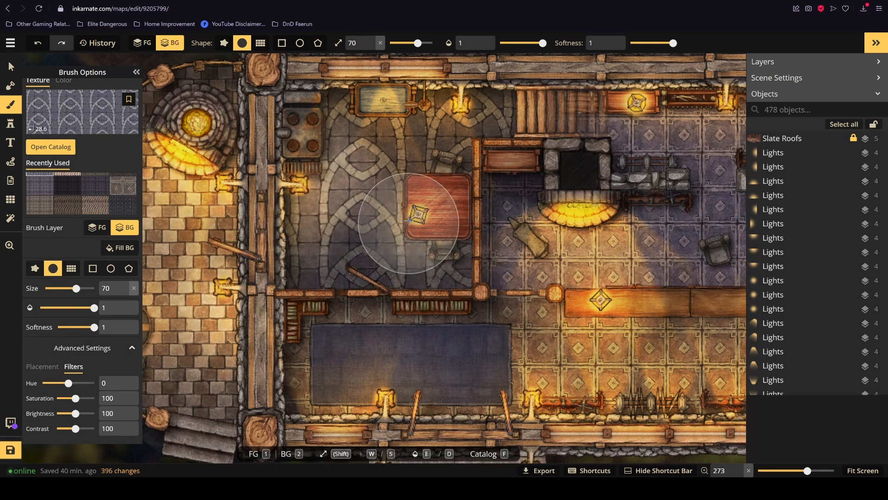
Step: Brighten the kitchen floor around the upper wall lamp and beside the stairs with the arched stone texture, reducing the brush size to 50
left_click(436, 161)
left_click(448, 129)
key("s")
key("s")
left_click(492, 111)
left_click(514, 112)
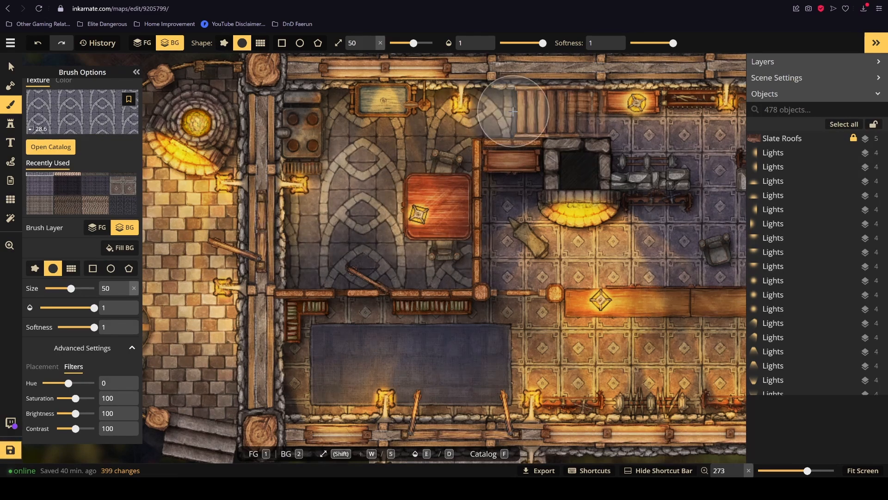
left_click(473, 111)
left_click(441, 109)
left_click(417, 107)
left_click(453, 130)
Step: Enlarge the brush to size 110 and paint arched stone over the kitchen floor beside the stove-side wall and below the sink
scroll(544, 256, "down", 6)
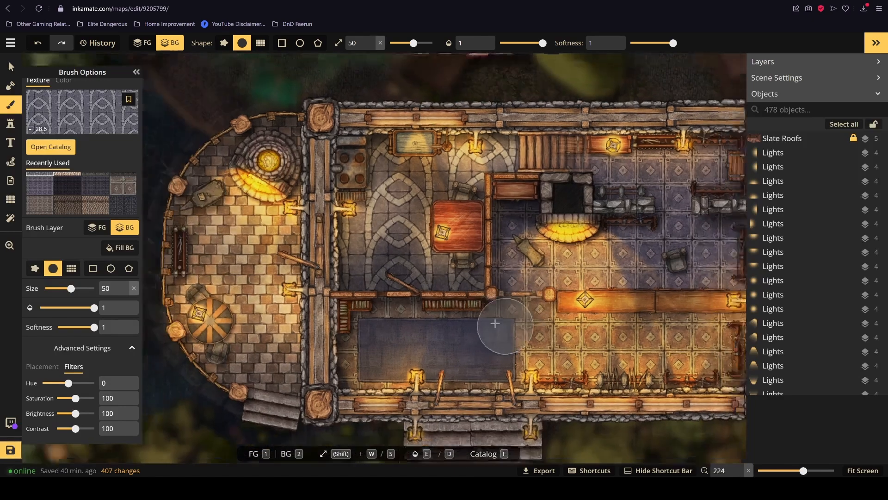
key("w")
key("w")
key("w")
key("w")
key("w")
key("w")
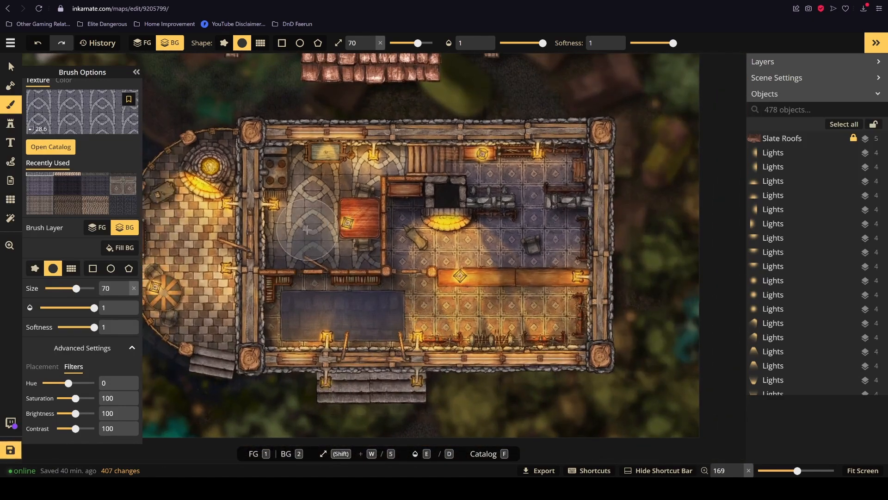
left_click(285, 217)
left_click(320, 175)
Step: Reduce the brush to size 90 and paint more arched stone around the kitchen sink and the floor just below it
key("s")
key("s")
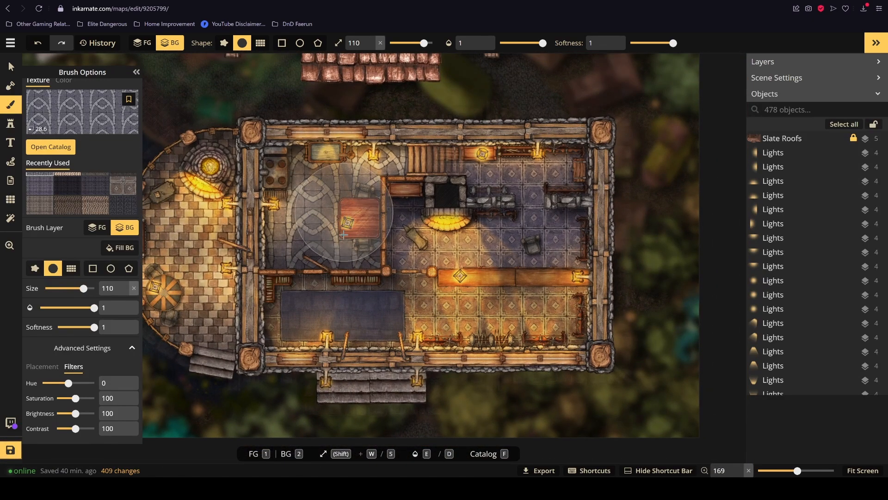
scroll(341, 252, "up", 3)
left_click(303, 131)
left_click(332, 138)
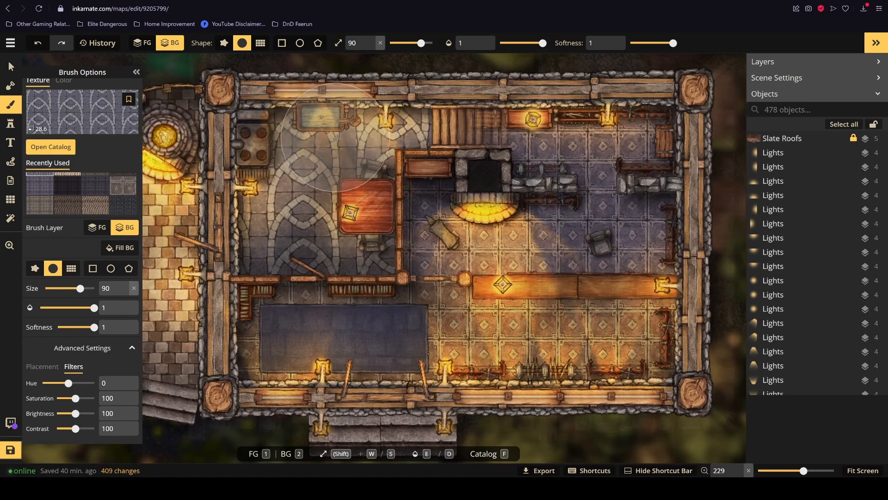
left_click(334, 140)
left_click(333, 144)
Step: Leave the brush for object selection and inspect the lighting on the kitchen, patio, entrance rug and main room floors
scroll(398, 384, "down", 3)
scroll(398, 383, "down", 2)
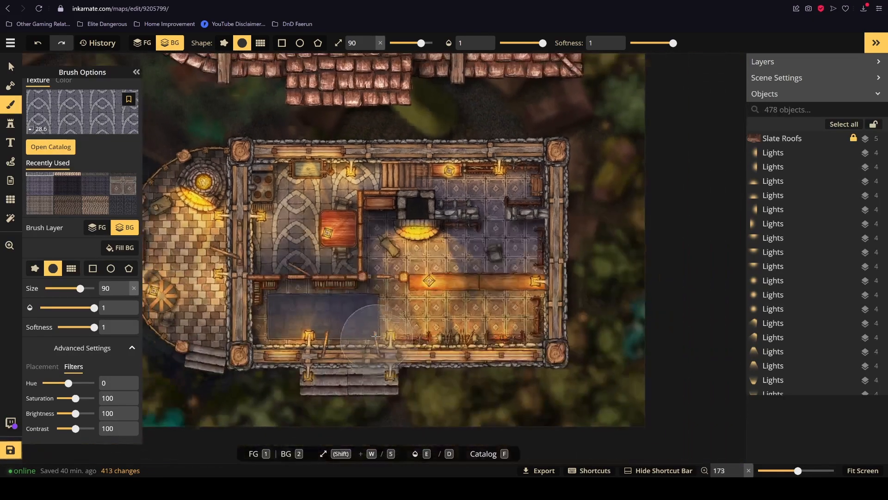
scroll(377, 350, "down", 1)
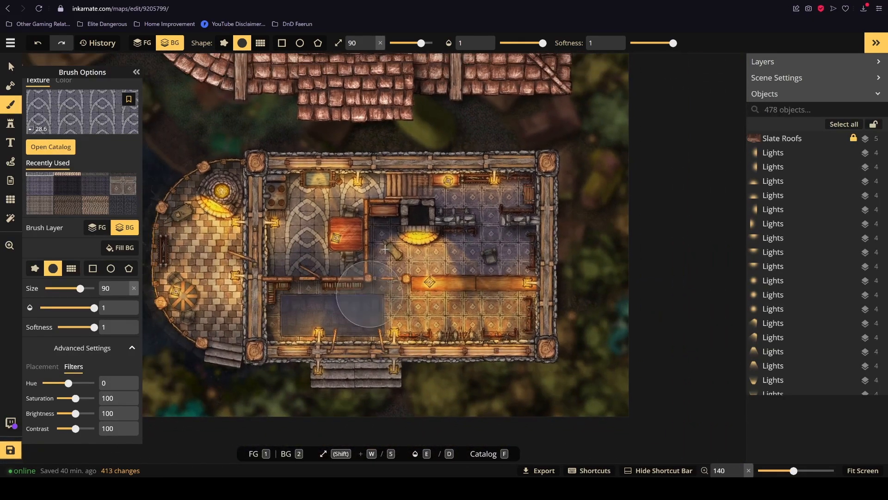
scroll(514, 292, "down", 1)
scroll(514, 292, "up", 8)
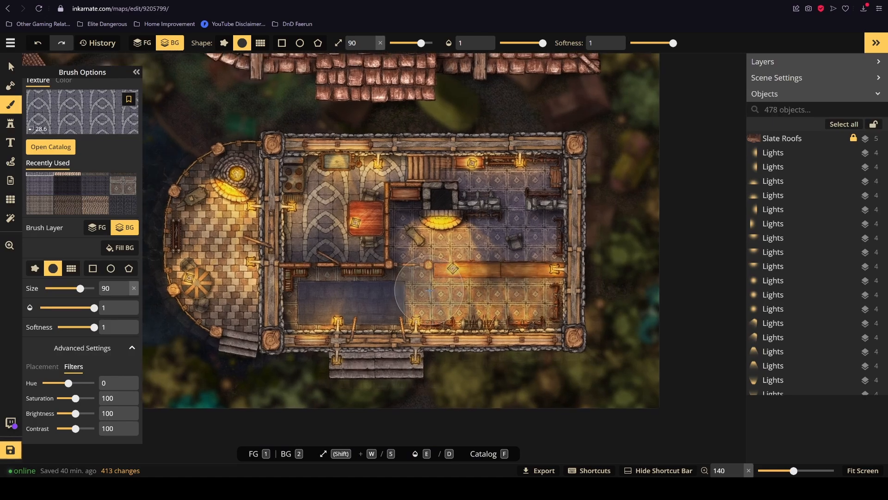
scroll(318, 161, "down", 4)
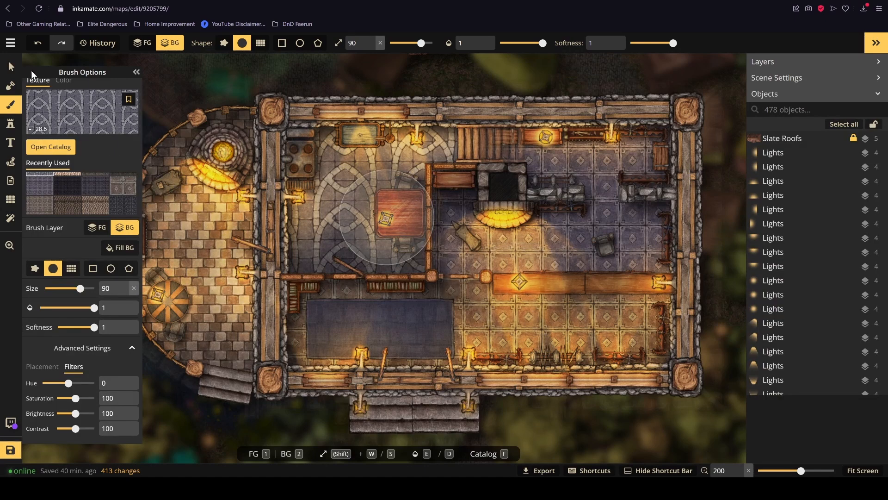
left_click(11, 66)
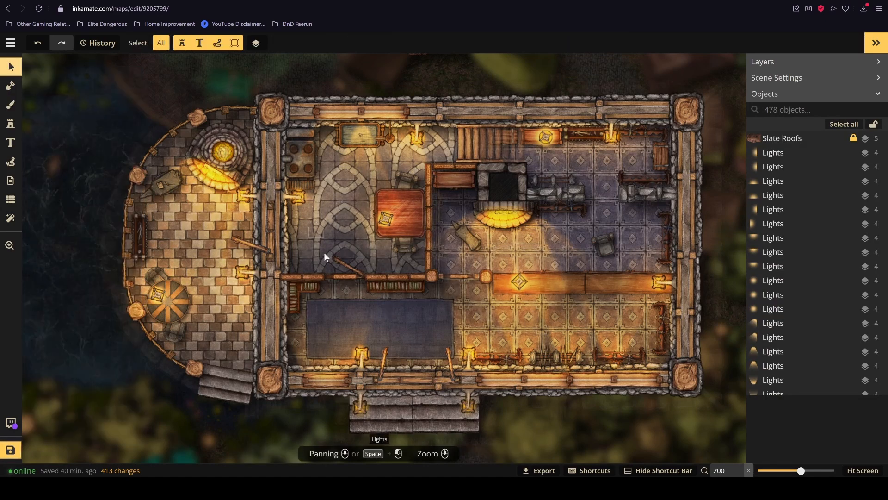
scroll(314, 259, "up", 2)
scroll(387, 264, "down", 3)
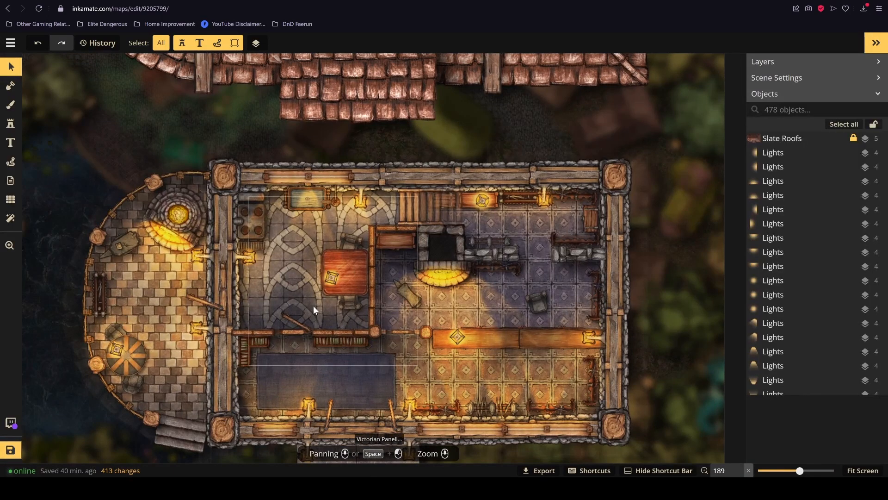
scroll(400, 263, "down", 2)
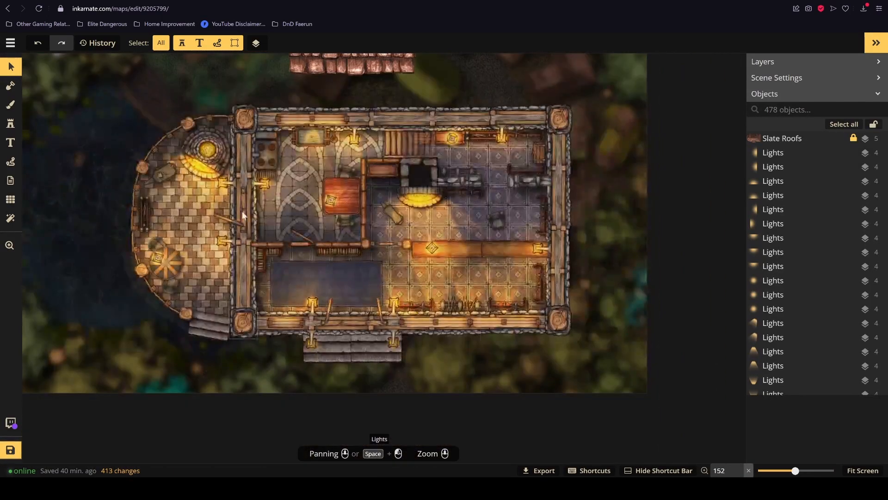
scroll(351, 309, "up", 1)
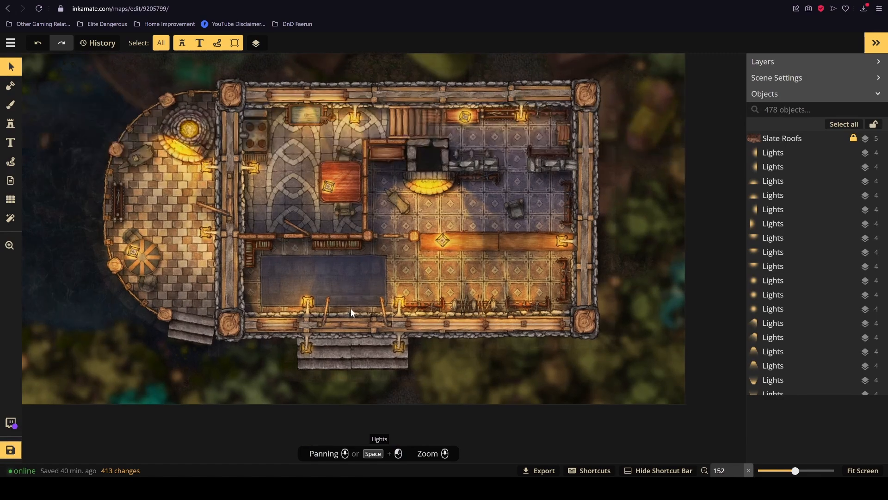
scroll(378, 302, "up", 4)
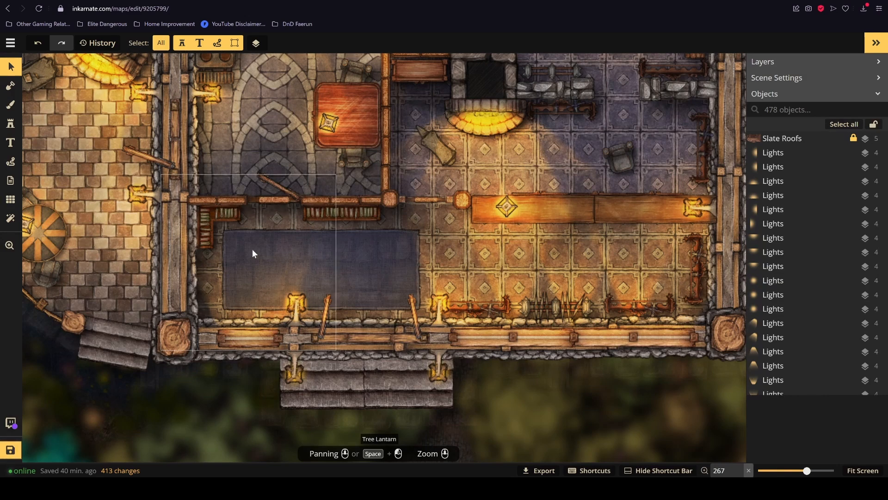
scroll(454, 329, "down", 2)
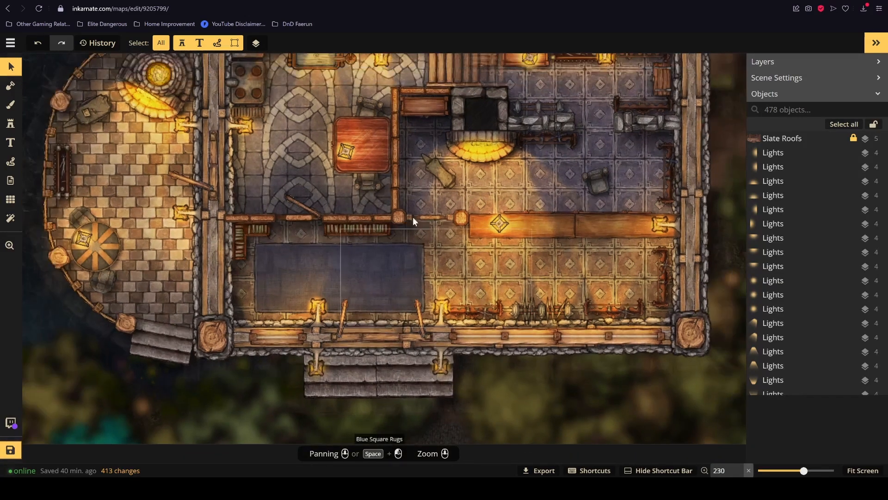
scroll(455, 297, "up", 1)
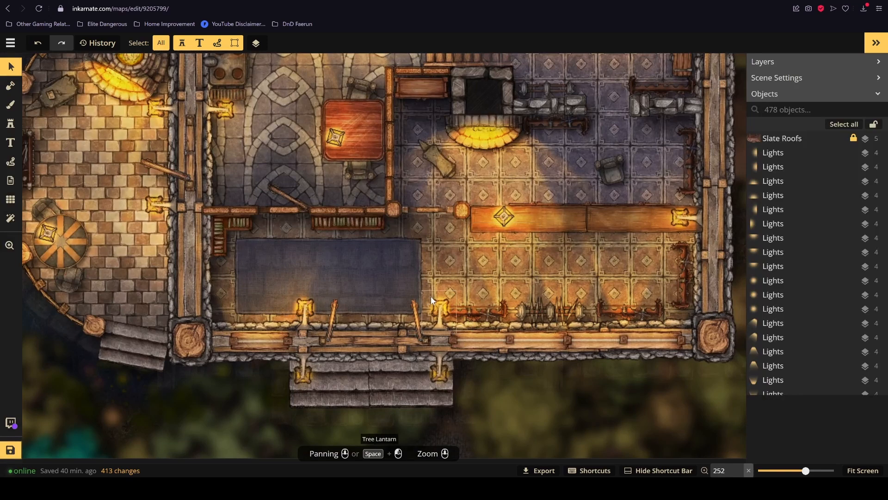
Step: Enlarge the light of the indoor lamp right of the entrance to size 119 and reposition it over that lamp
left_click(438, 281)
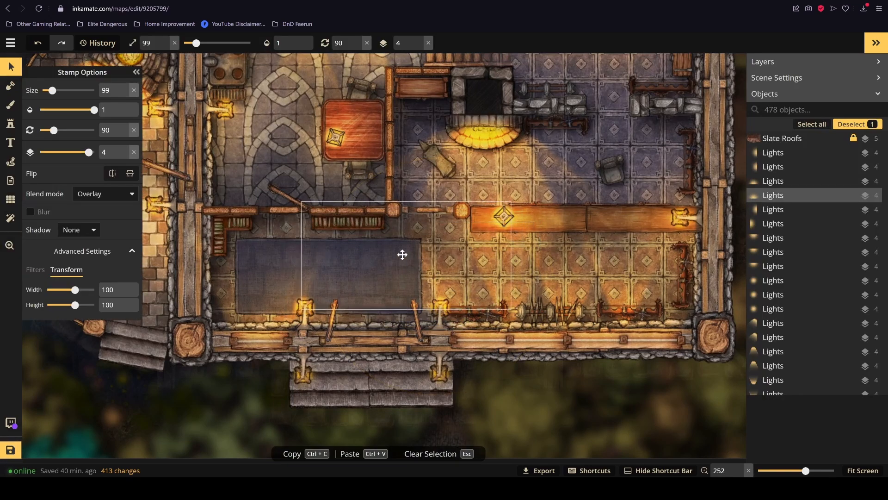
mouse_move(438, 285)
left_mouse_down()
mouse_move(422, 270)
mouse_move(434, 272)
left_mouse_up()
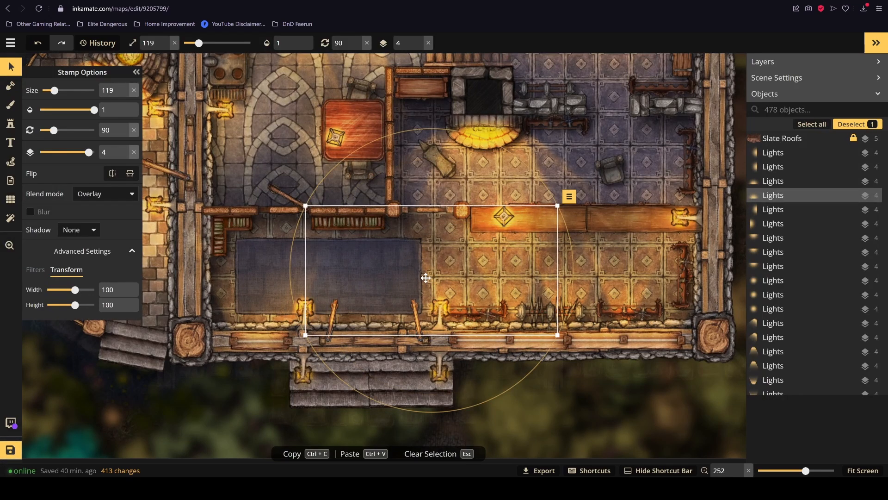
scroll(373, 304, "down", 2)
left_click_drag(281, 269, 252, 266)
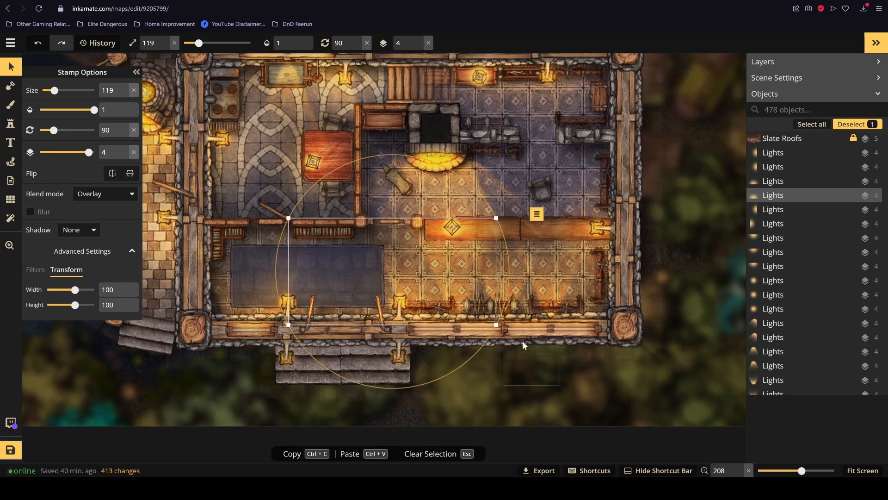
scroll(215, 256, "up", 1)
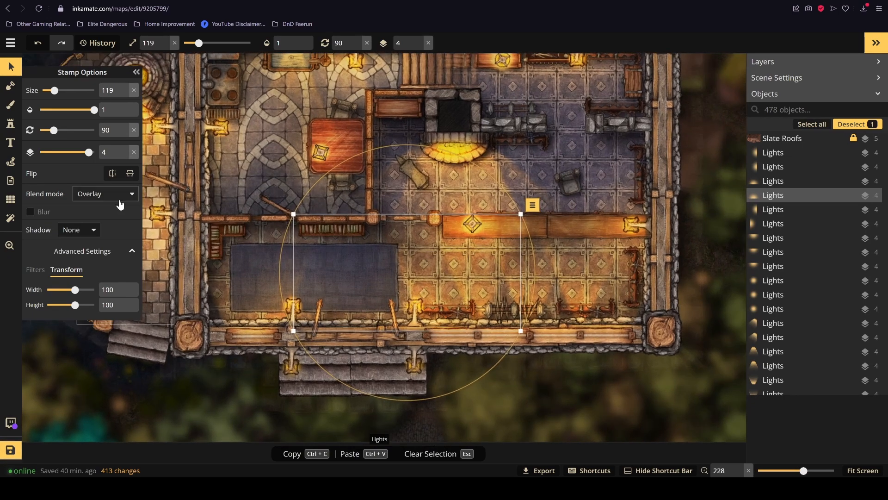
Step: Try the Normal blend mode on the entrance lamp's light and lower its opacity to 0.33
left_click(104, 194)
scroll(97, 230, "up", 1)
left_click(54, 225)
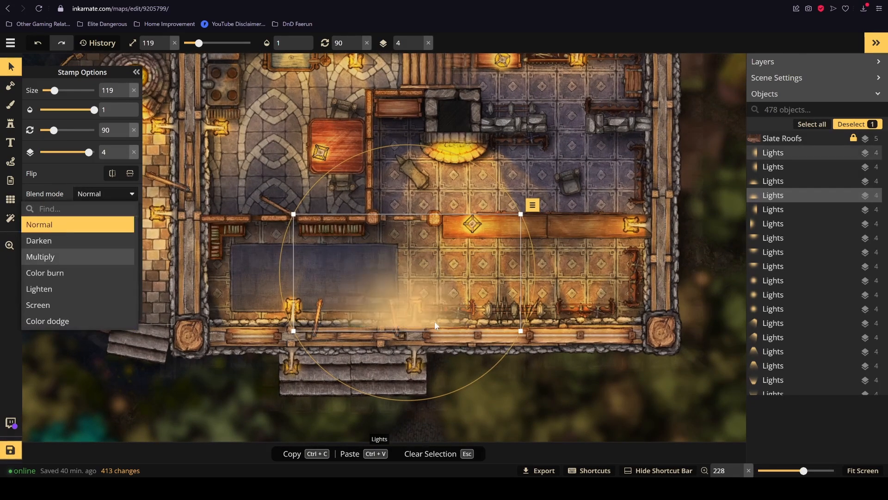
left_click(79, 112)
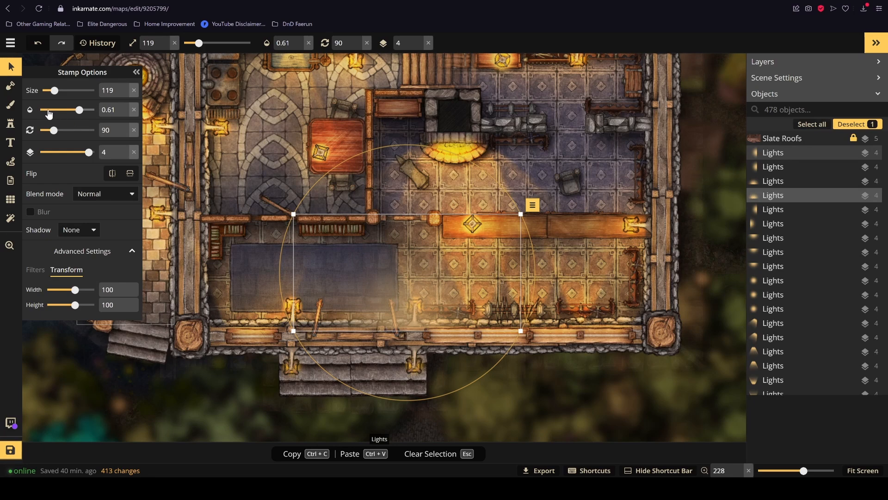
left_click_drag(48, 108, 49, 109)
left_click(68, 108)
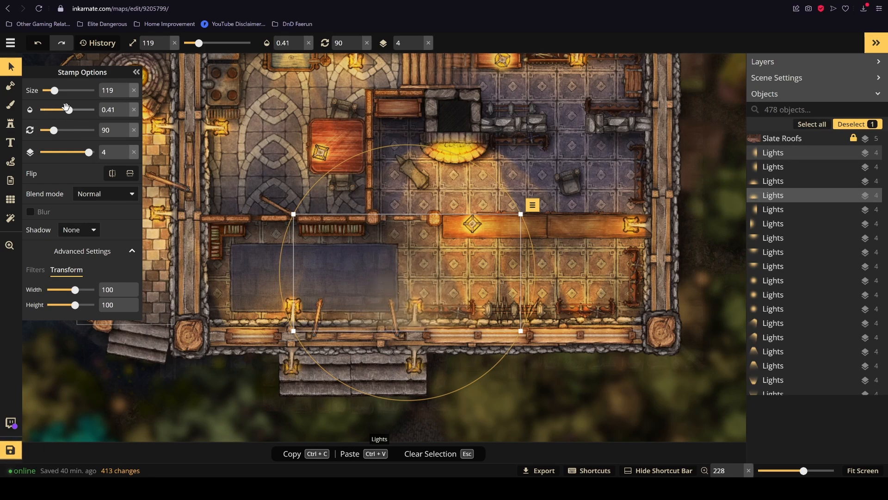
left_click(65, 108)
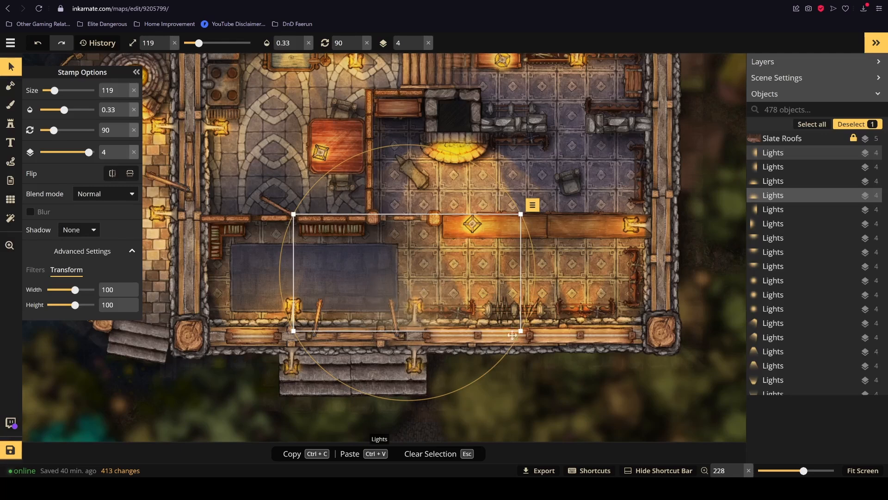
Step: Set the entrance lamp light's blend mode to Overlay
left_click(93, 201)
scroll(59, 285, "down", 1)
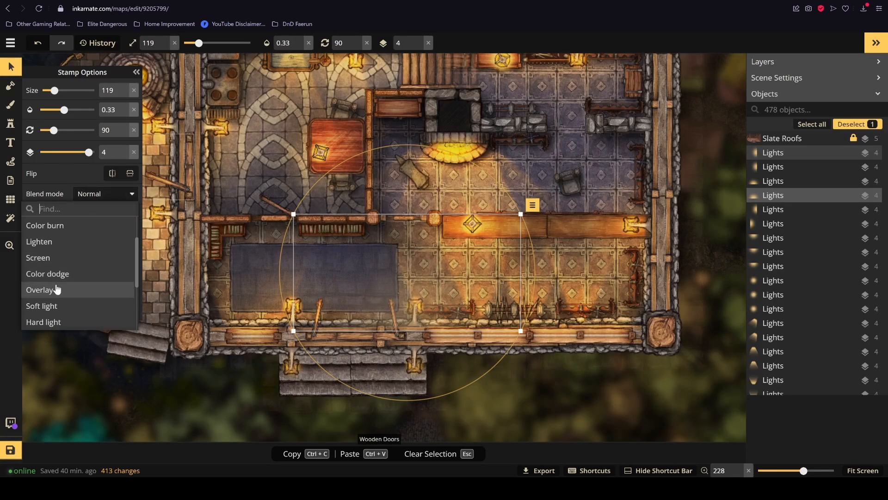
left_click(57, 289)
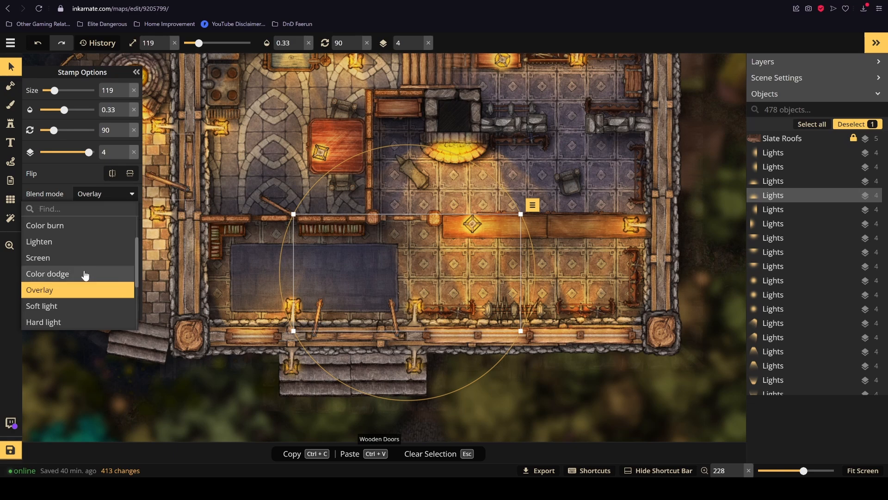
Step: Try the Difference, Exclusion and Color blend modes on the entrance lamp's light and return it to Overlay
scroll(84, 273, "down", 2)
left_click(72, 243)
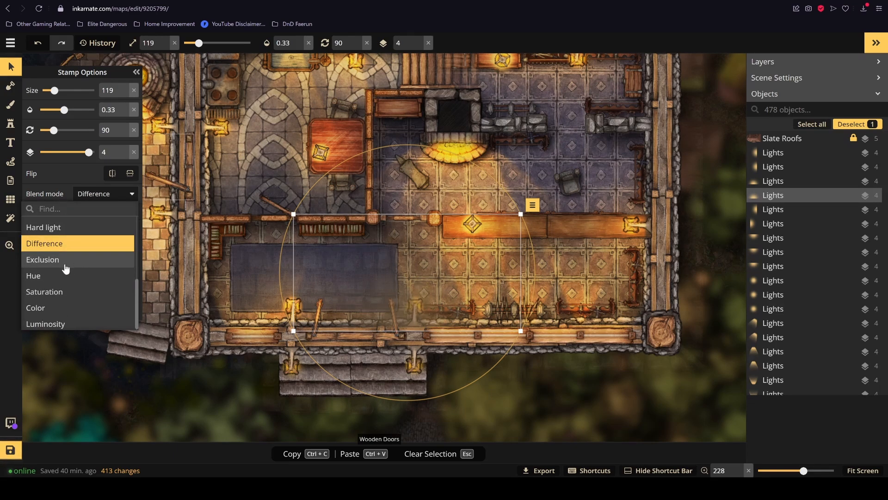
left_click(65, 264)
left_click(66, 291)
left_click(72, 259)
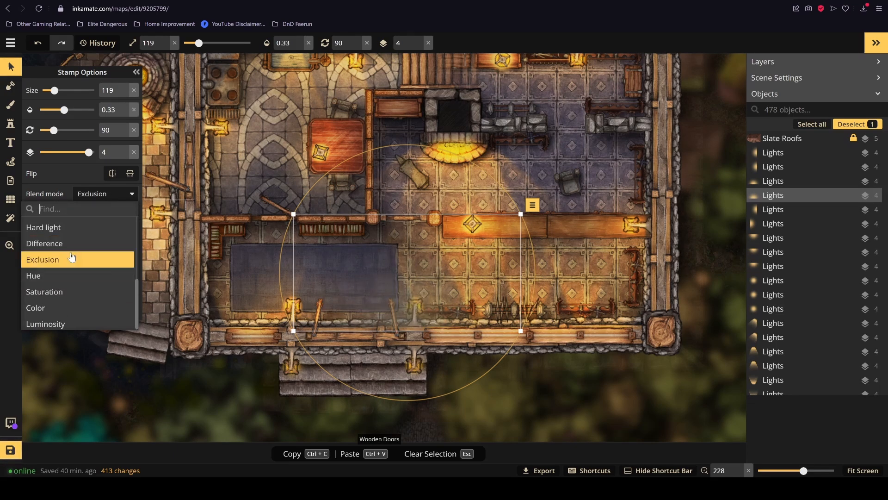
left_click(68, 307)
scroll(63, 291, "up", 3)
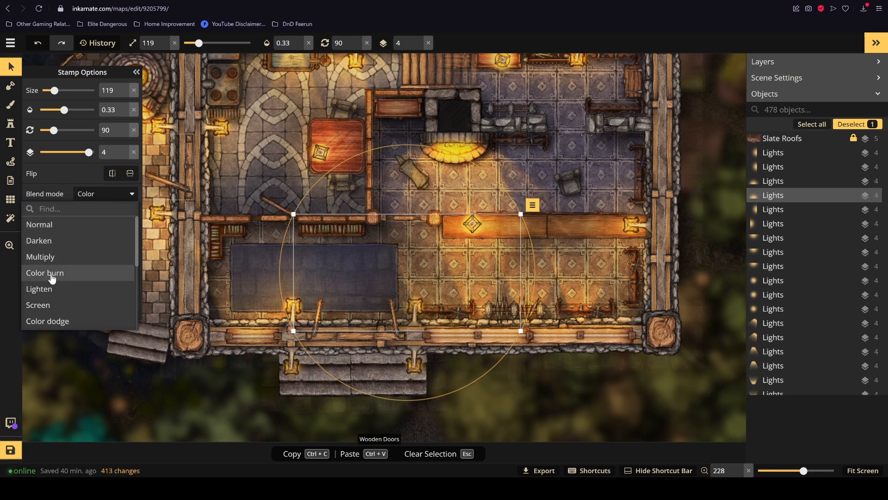
scroll(61, 305, "down", 3)
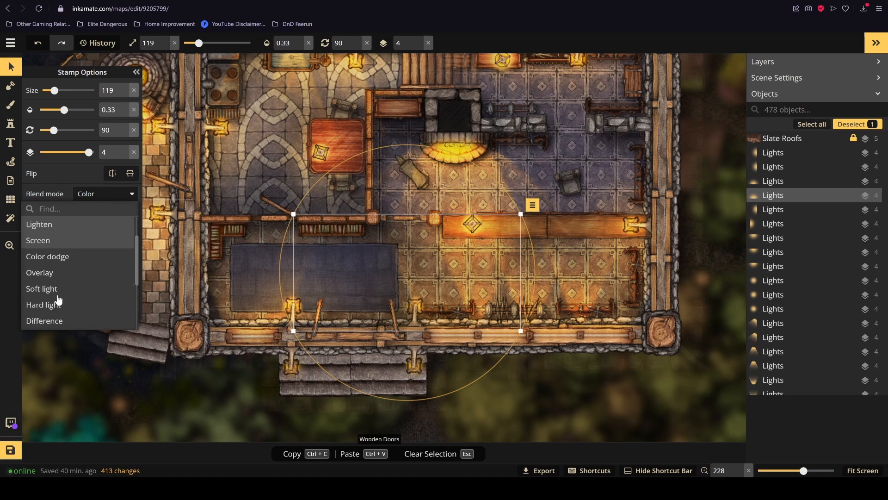
scroll(65, 282, "up", 2)
left_click(66, 290)
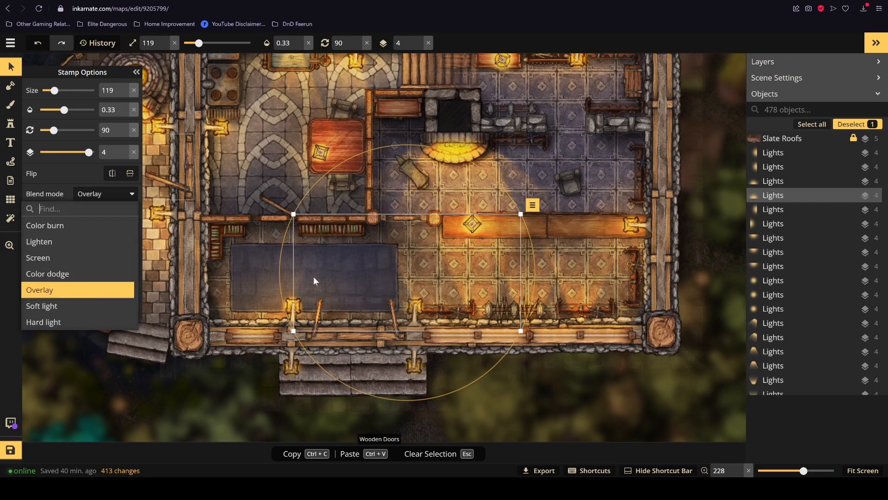
Step: Deselect the entrance lamp's light and review the lighting across the whole building and patio
scroll(404, 370, "down", 4)
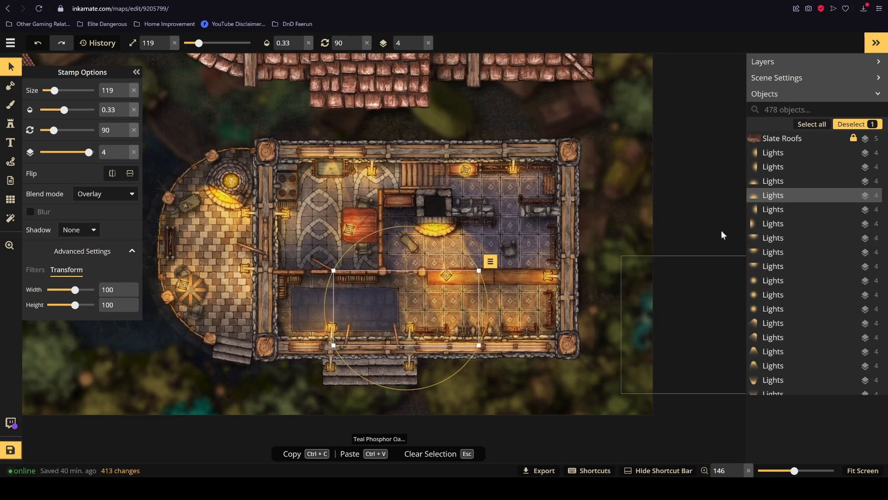
left_click(719, 236)
left_click_drag(499, 266, 583, 279)
scroll(582, 279, "down", 1)
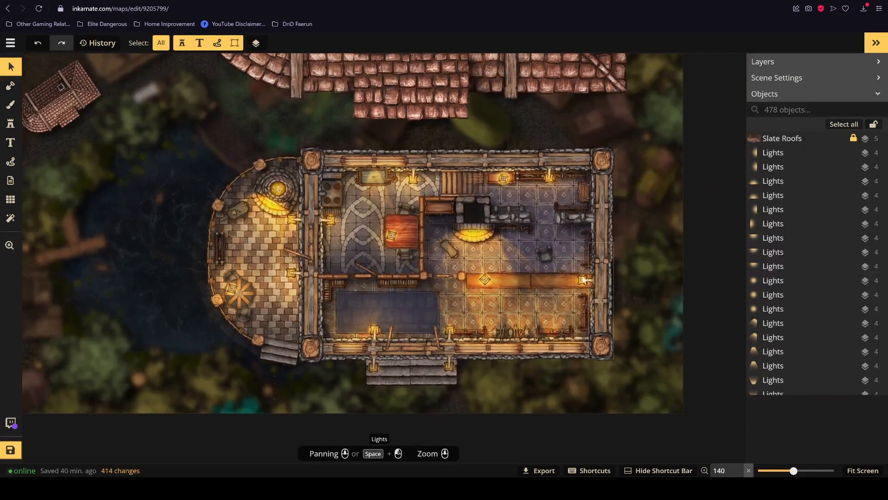
left_click_drag(372, 267, 339, 273)
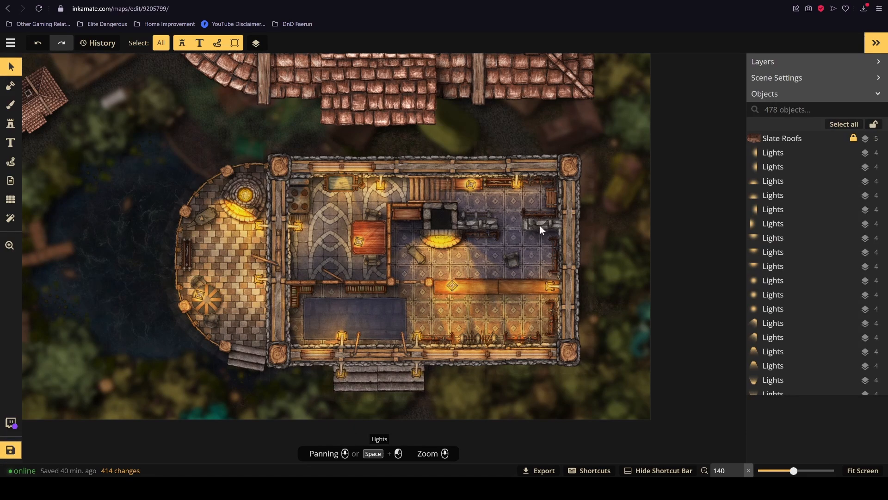
scroll(526, 320, "up", 2)
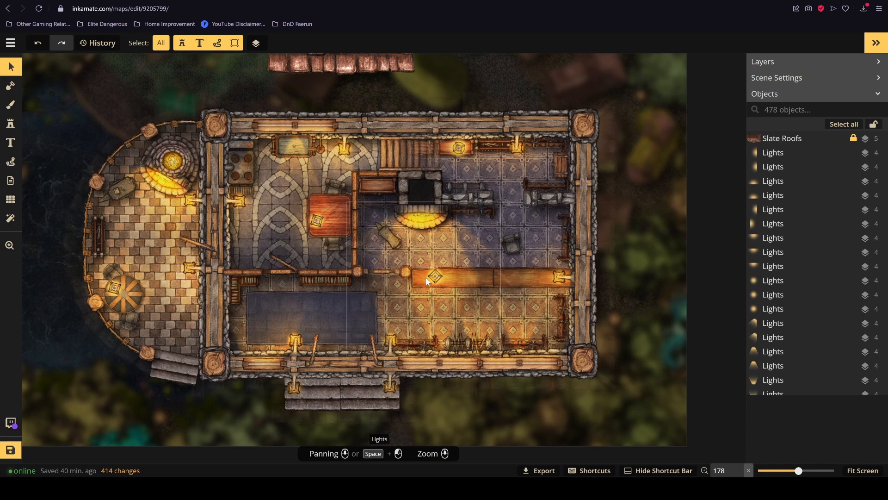
Step: Examine the lighting around the long counter and tiled floor up close, and compare the lit interior with the separate slate roof
left_click_drag(311, 238, 307, 251)
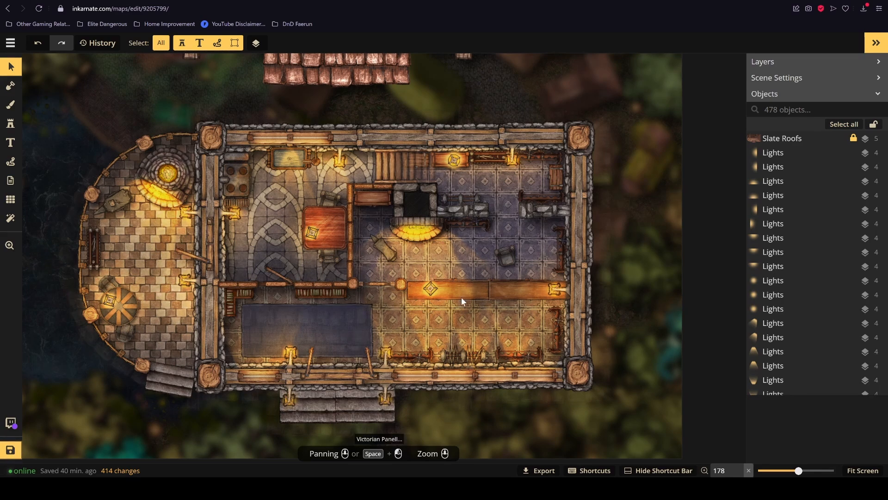
scroll(450, 312, "up", 3)
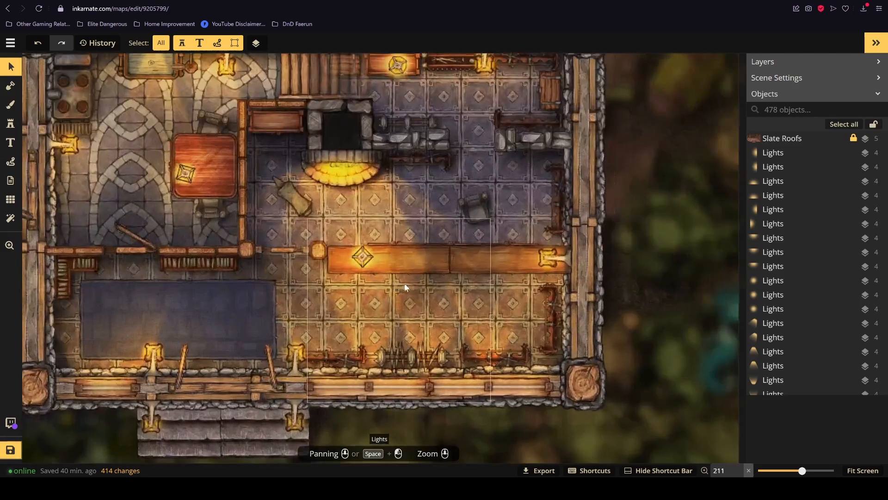
scroll(409, 278, "up", 3)
scroll(433, 294, "up", 3)
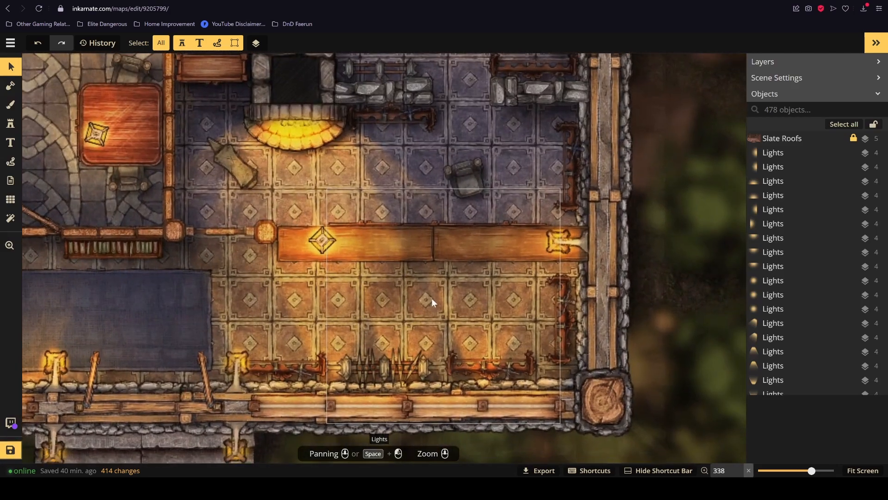
scroll(432, 298, "down", 5)
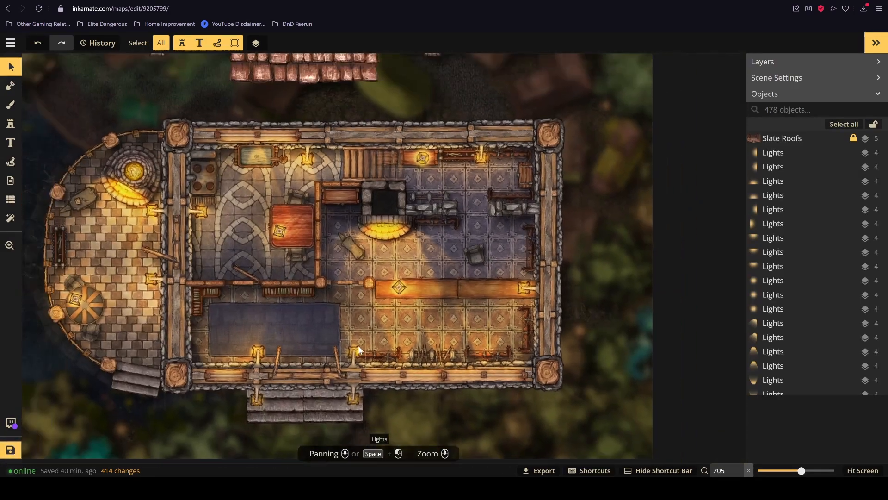
scroll(358, 345, "down", 5)
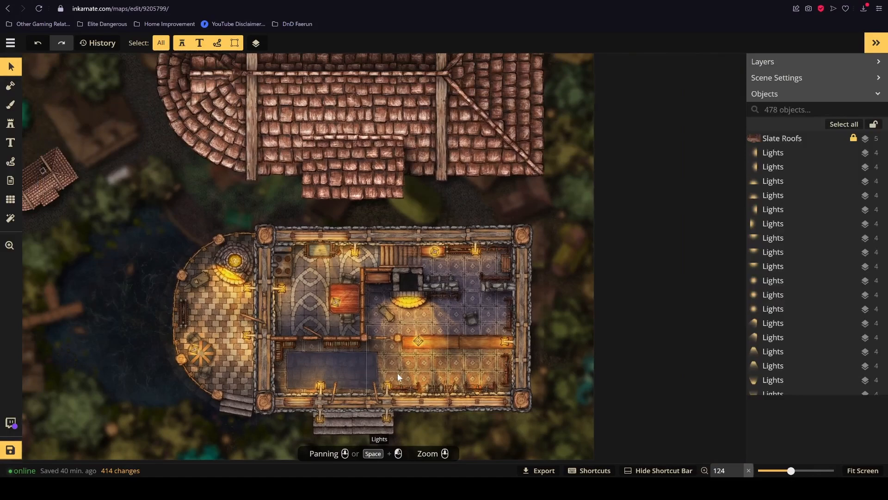
left_click_drag(398, 373, 423, 353)
left_click_drag(414, 259, 395, 359)
scroll(397, 354, "down", 2)
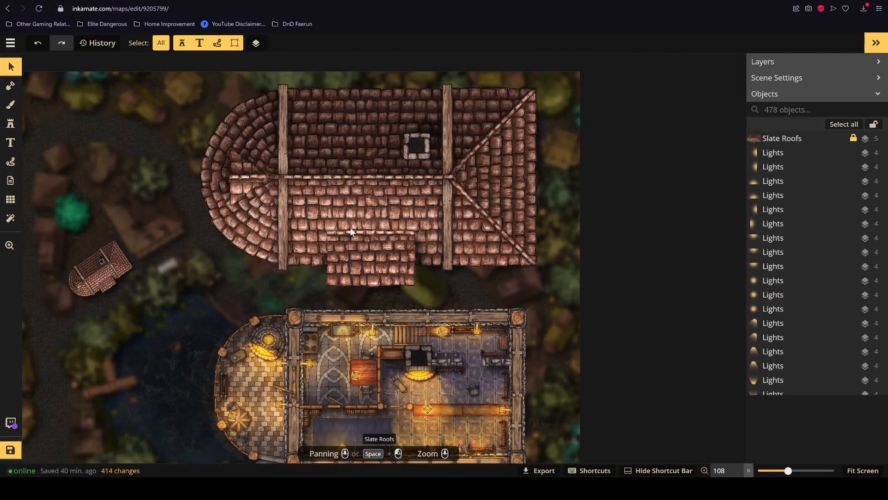
left_click_drag(450, 270, 453, 129)
scroll(419, 261, "up", 1)
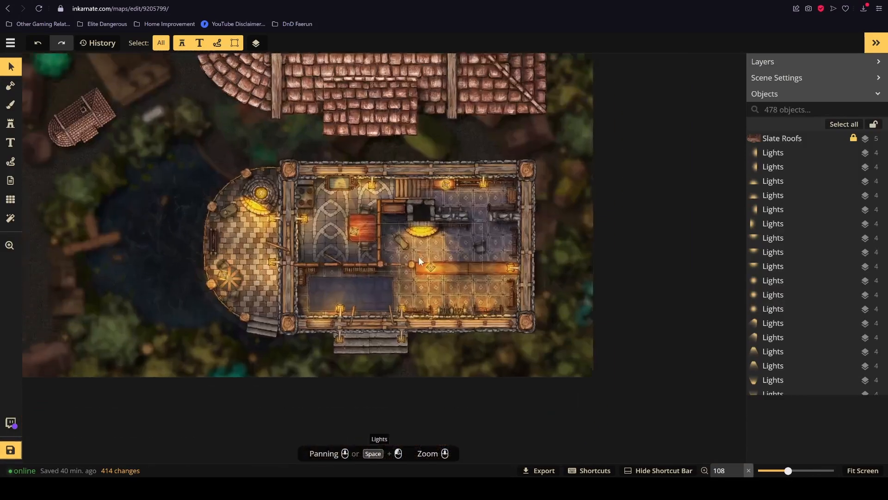
Step: Review the overall light balance of the rooms, patio and entrance steps against the dark surroundings at several magnifications
scroll(417, 257, "up", 2)
mouse_move(417, 257)
left_mouse_down()
mouse_move(404, 234)
mouse_move(410, 264)
left_mouse_up()
scroll(391, 246, "up", 2)
scroll(420, 261, "down", 1)
scroll(370, 274, "up", 2)
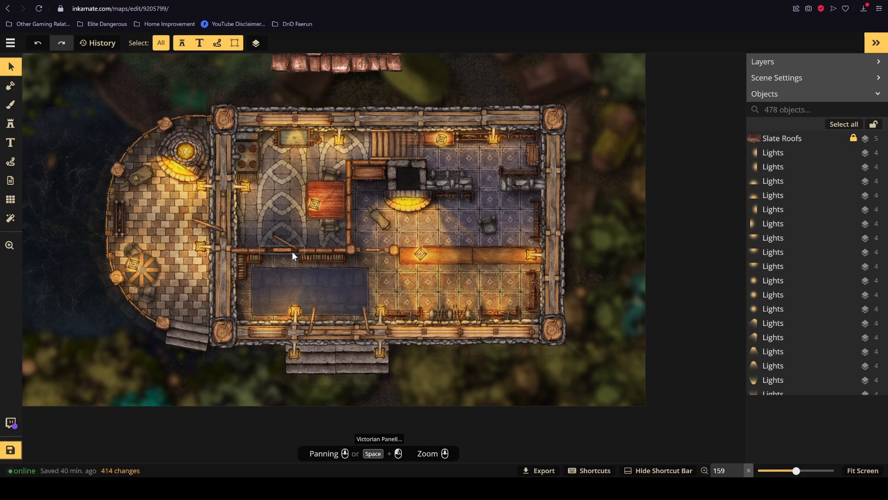
scroll(287, 277, "down", 9)
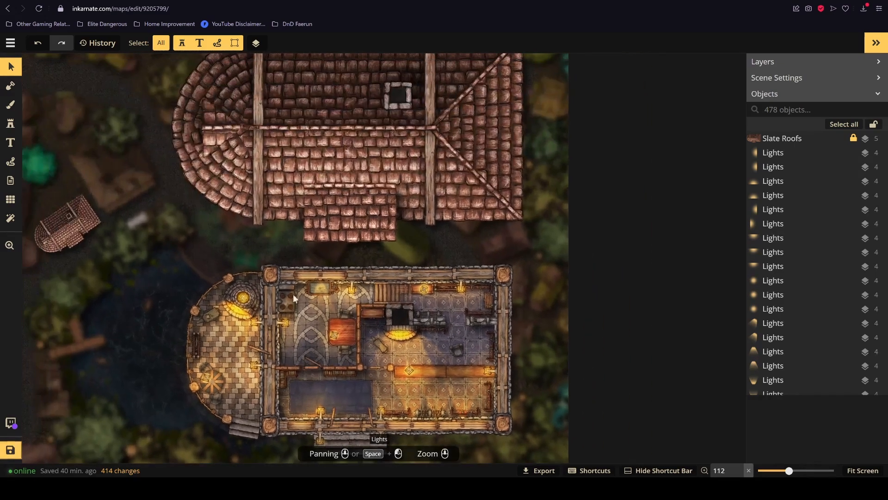
left_click_drag(293, 295, 306, 353)
scroll(394, 332, "up", 5)
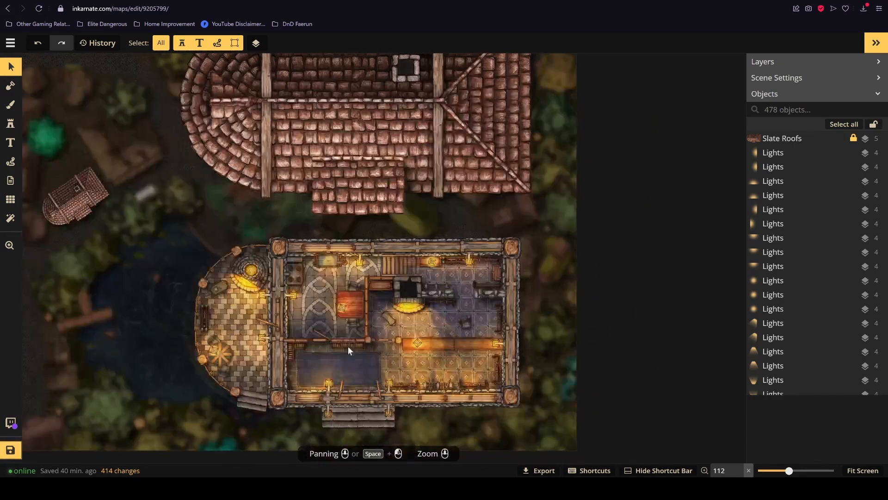
left_click_drag(394, 343, 388, 316)
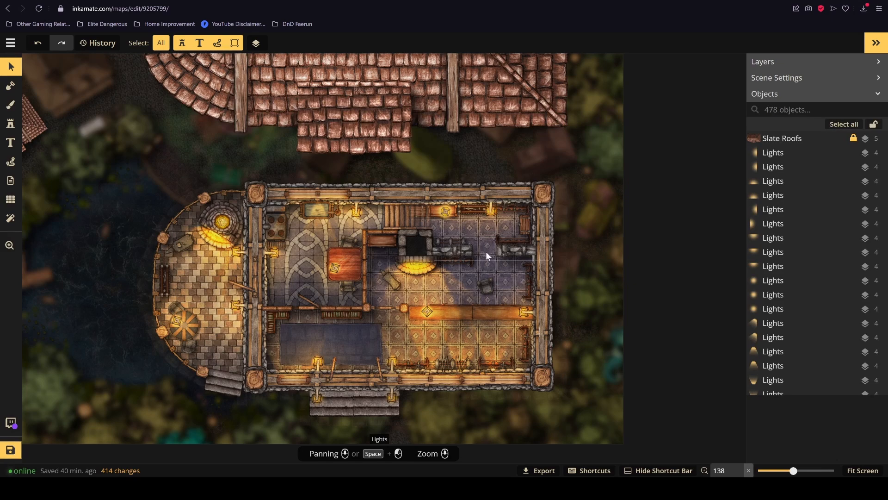
scroll(389, 303, "up", 3)
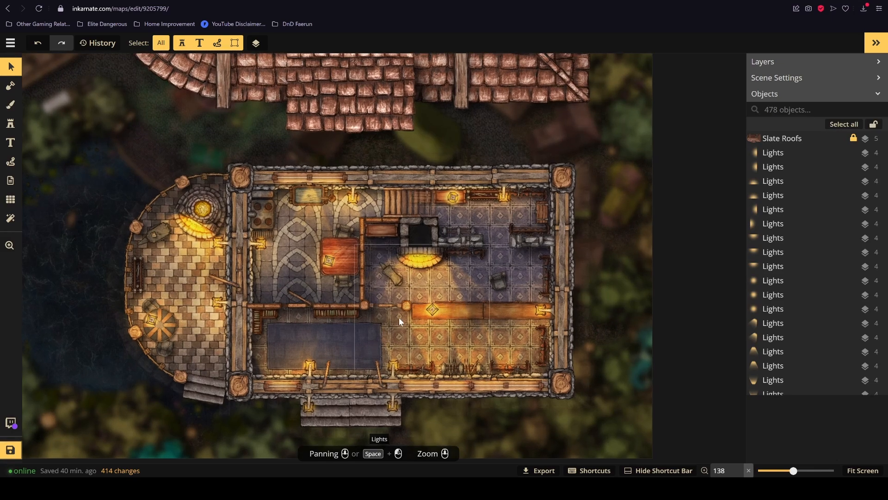
scroll(396, 315, "down", 3)
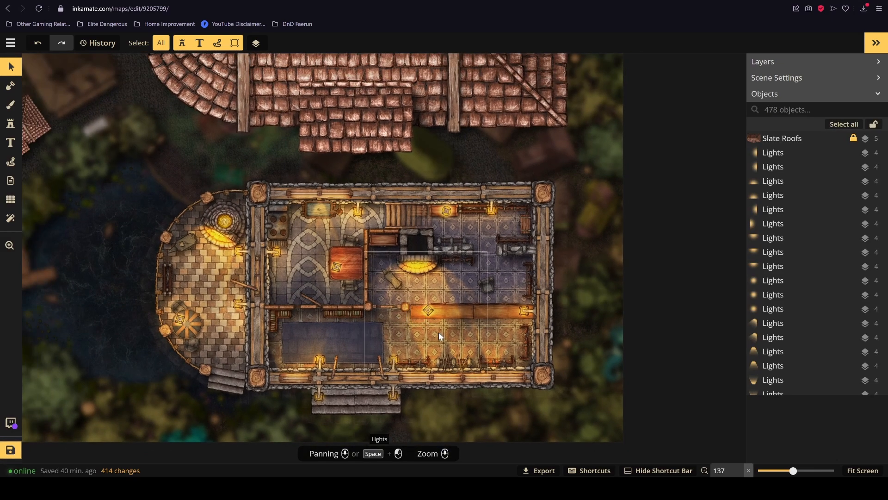
left_click_drag(453, 337, 438, 332)
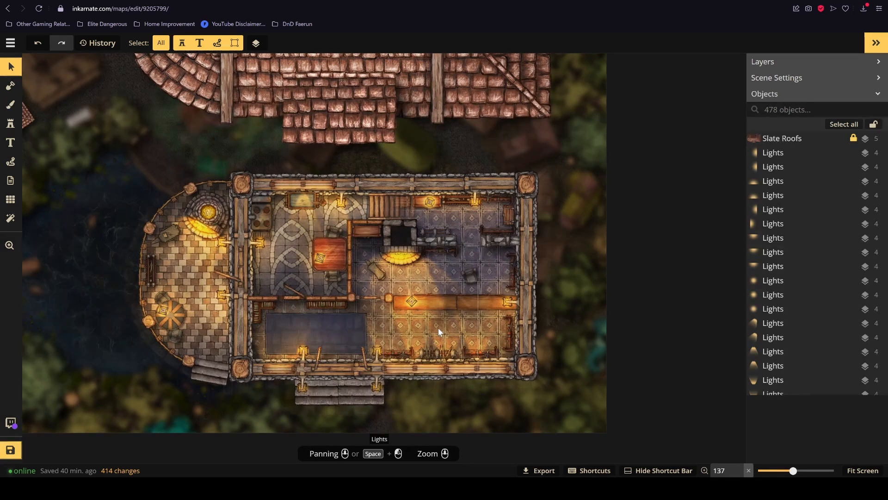